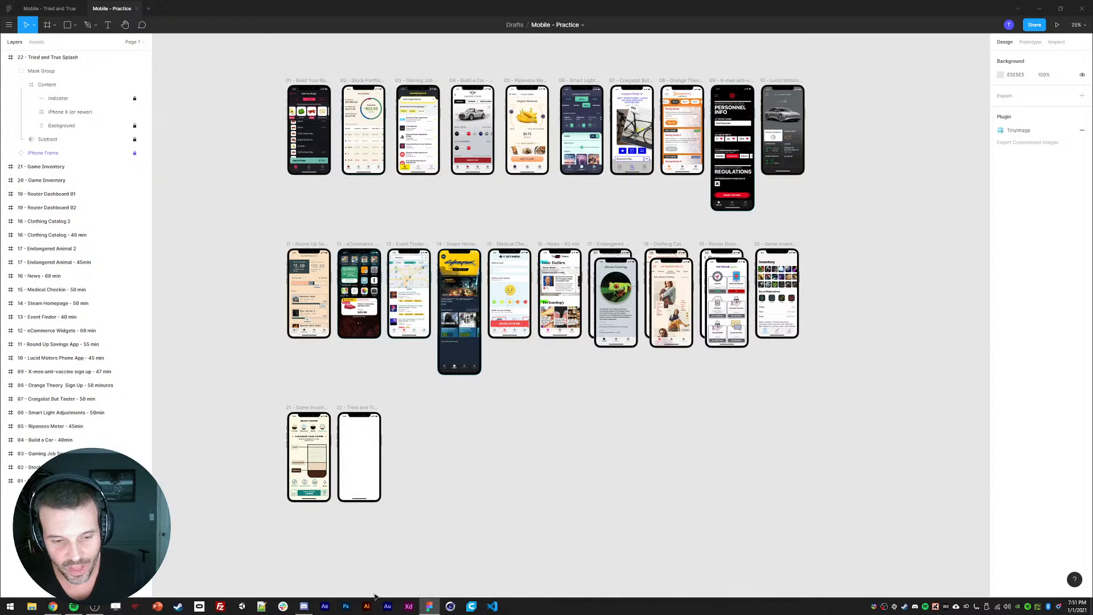
- Switch to Chrome and review the list of screen ideas in the Daily UI Ch0llenge note in Notion
click(52, 607)
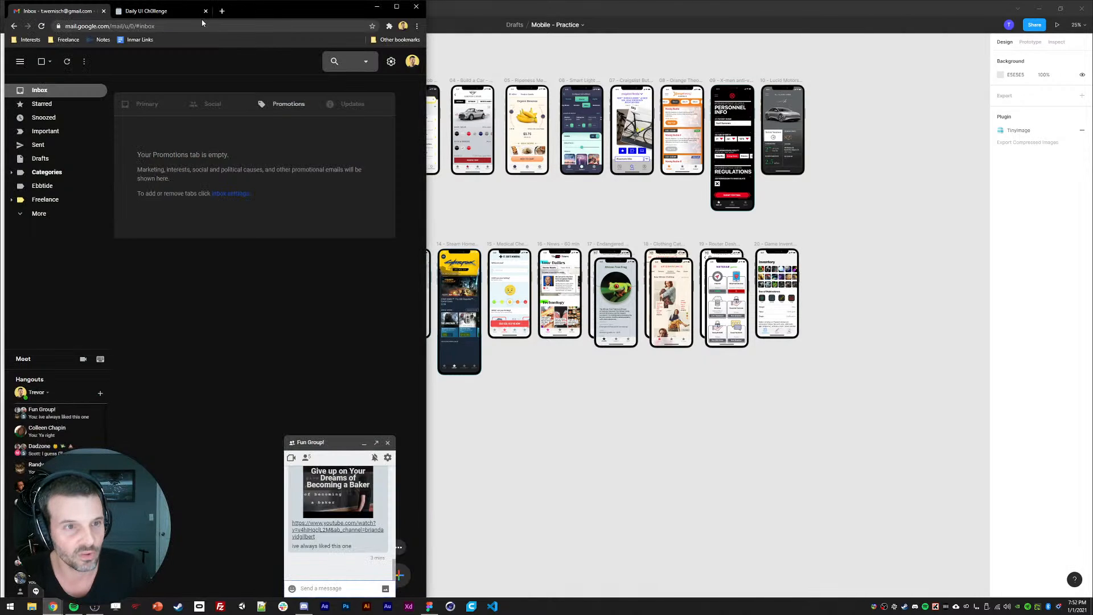
click(24, 576)
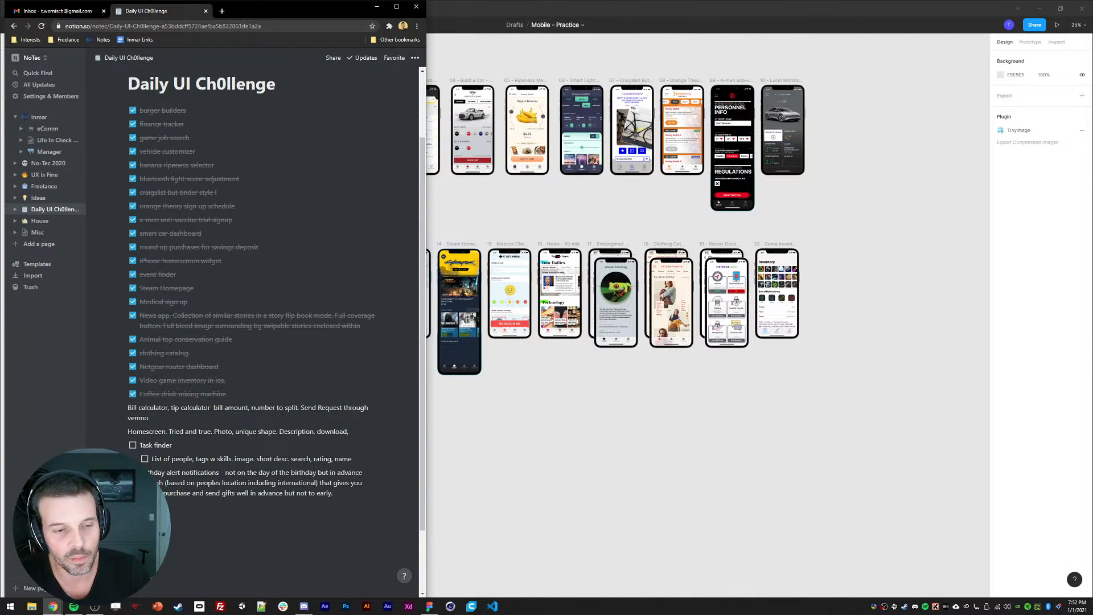
scroll(295, 365, down, 1)
scroll(285, 370, up, 1)
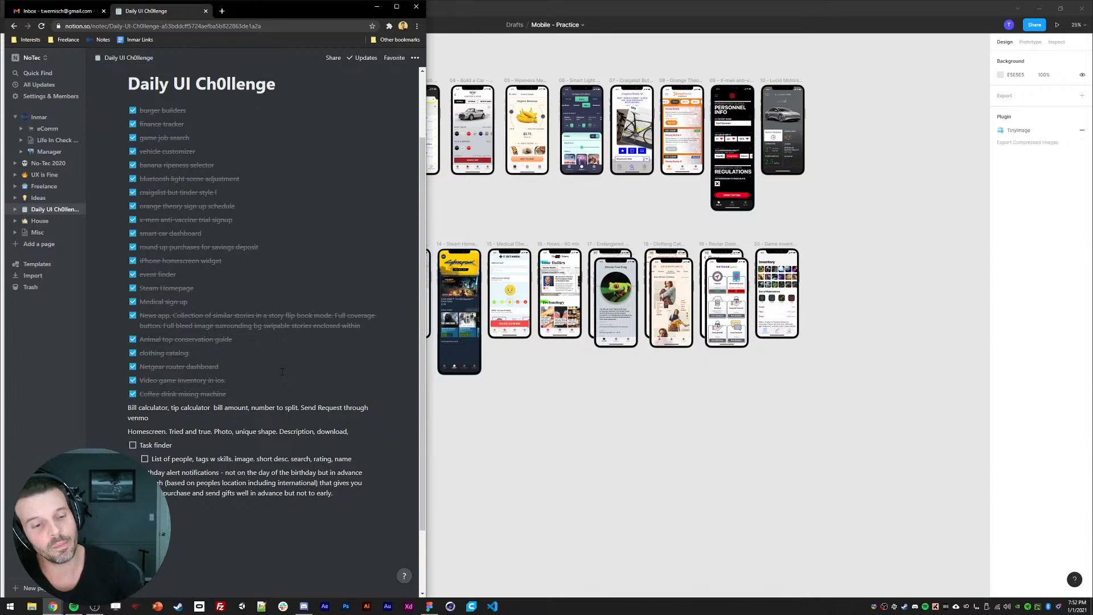
- Switch to the Mobile - Tried and True file in Figma and examine the recipe list, recipe details and recipe creation screens
click(537, 438)
click(71, 9)
scroll(512, 268, left, 4)
scroll(512, 268, up, 1)
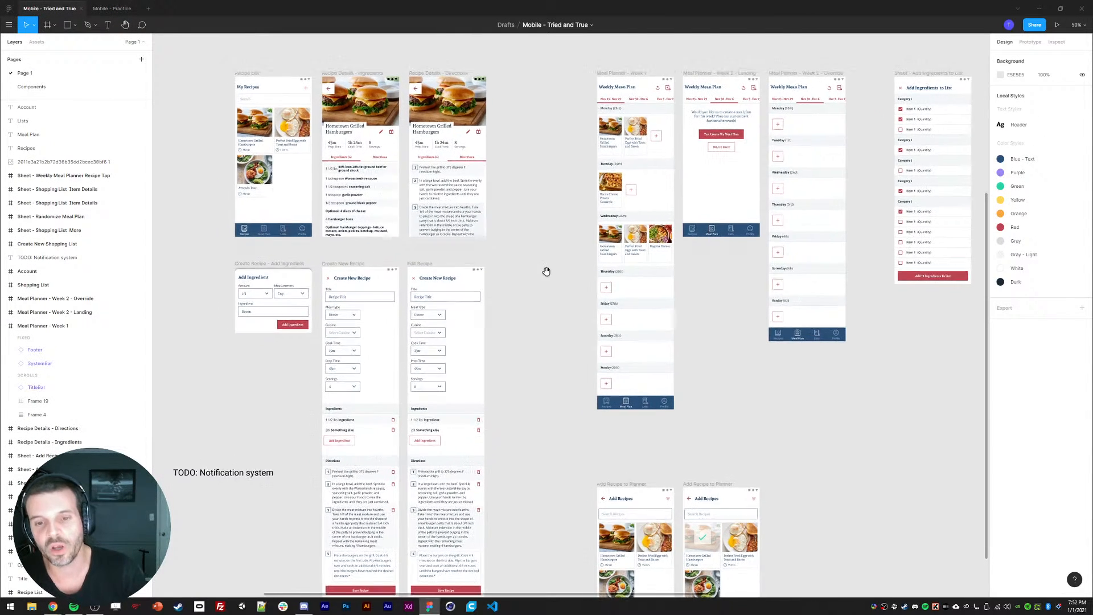
key(ctrl+plus)
drag(573, 242, 776, 425)
drag(128, 231, 217, 268)
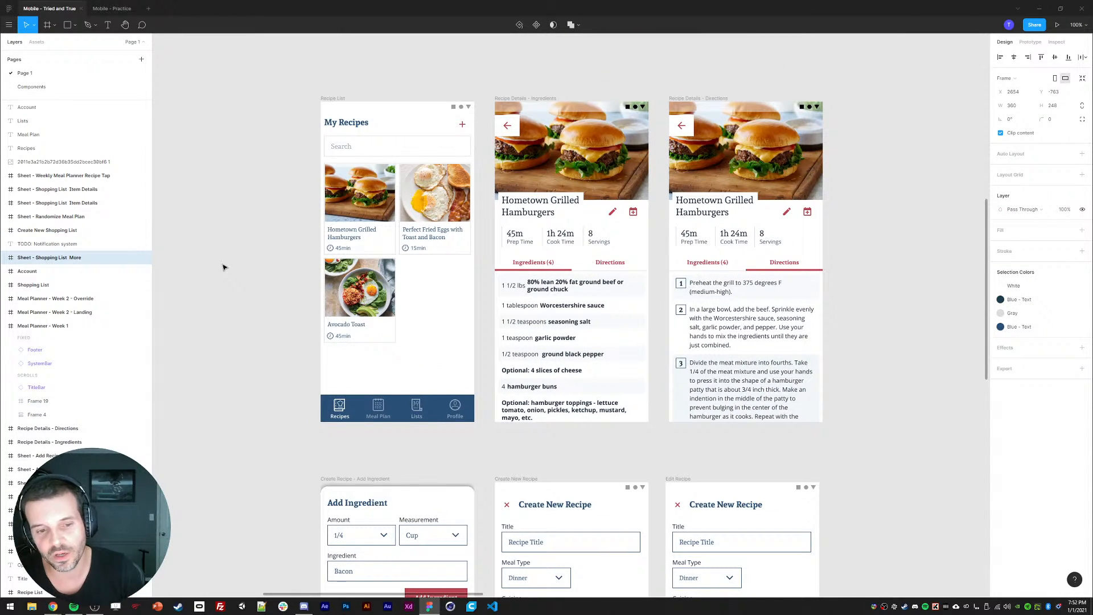
click(261, 305)
scroll(319, 402, down, 3)
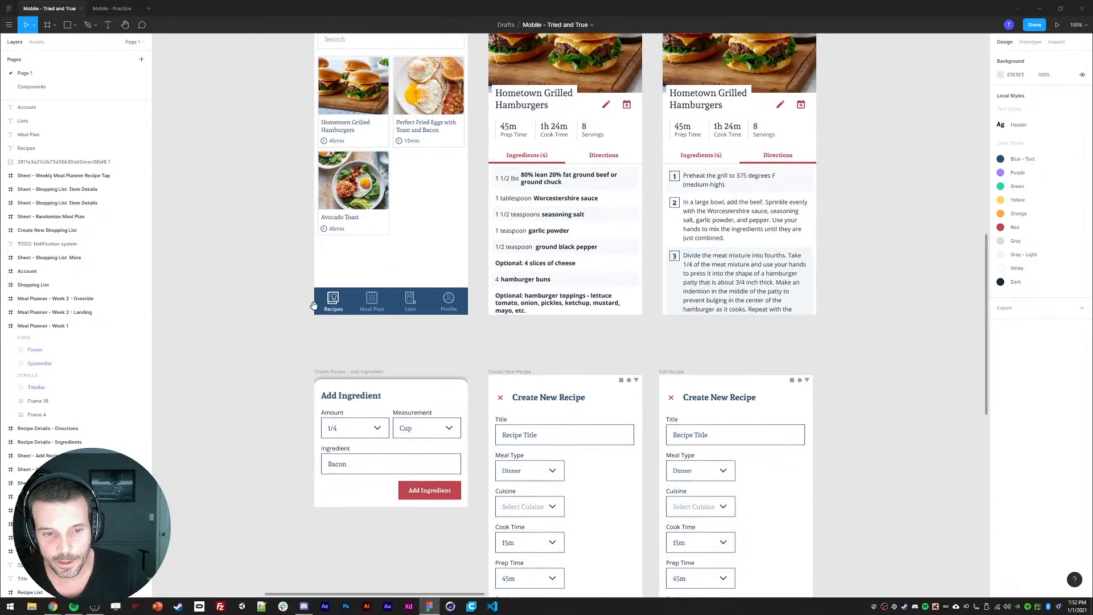
scroll(285, 348, up, 3)
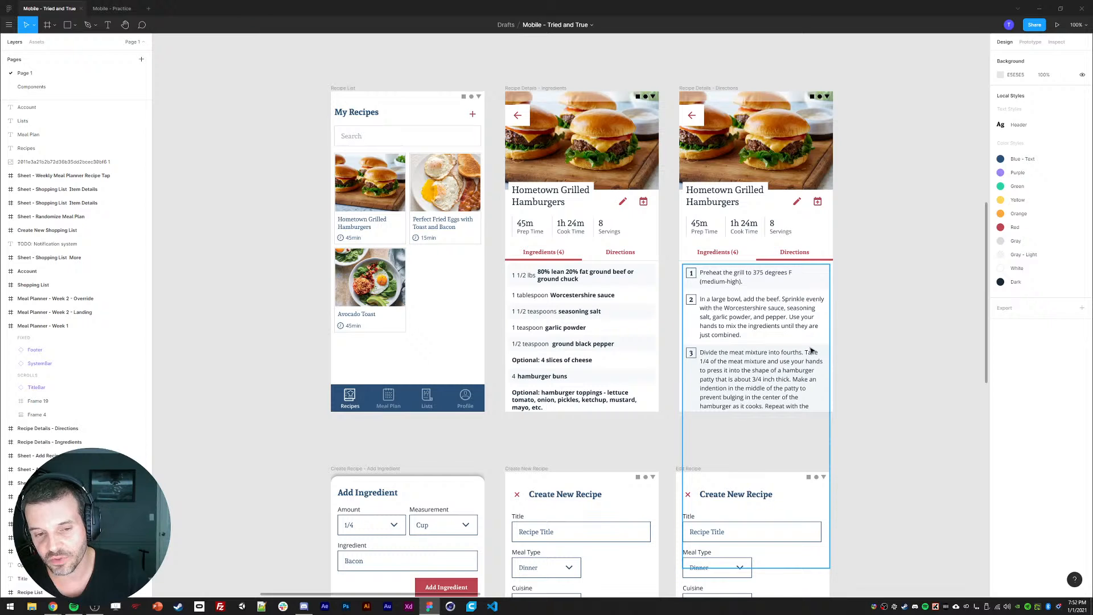
- Examine the weekly meal planner, add-ingredients and shopping list screens of the Tried and True design
drag(883, 299, 881, 304)
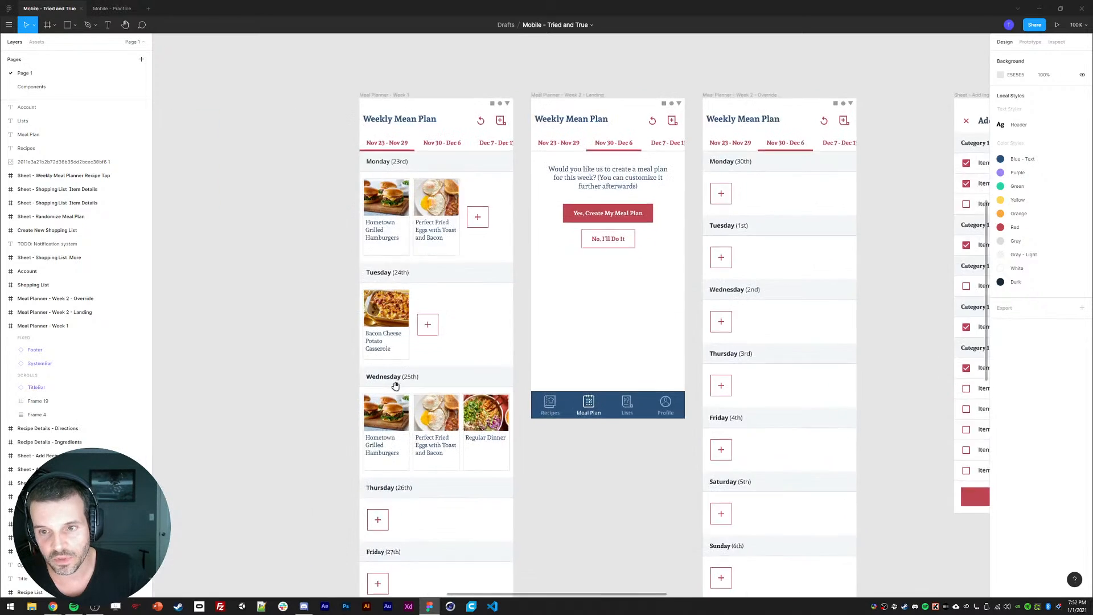
drag(653, 454, 511, 458)
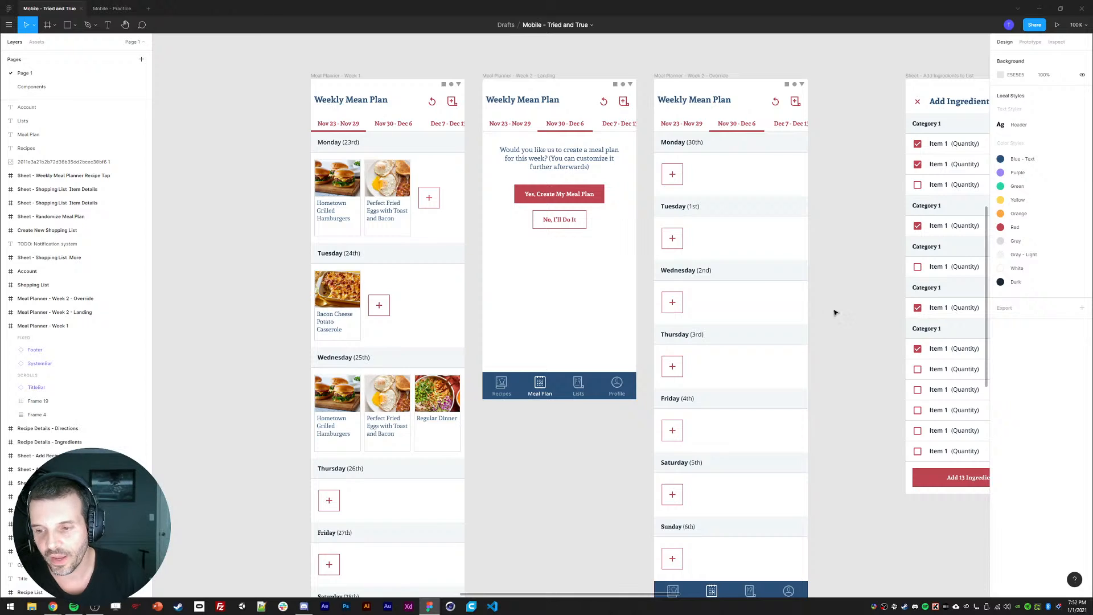
scroll(856, 313, right, 15)
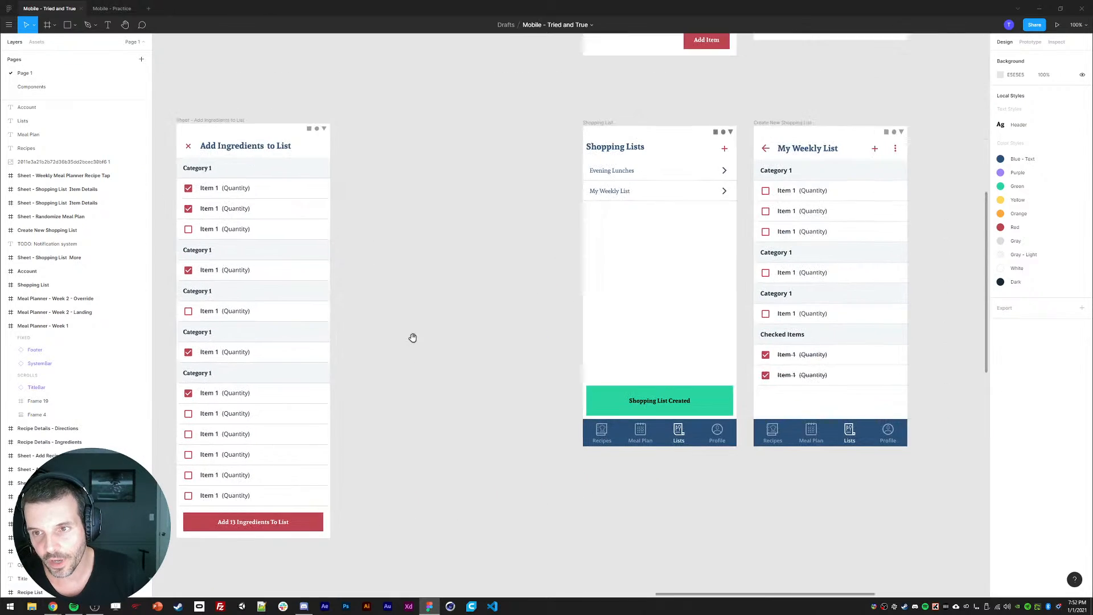
scroll(391, 317, up, 5)
scroll(391, 317, right, 2)
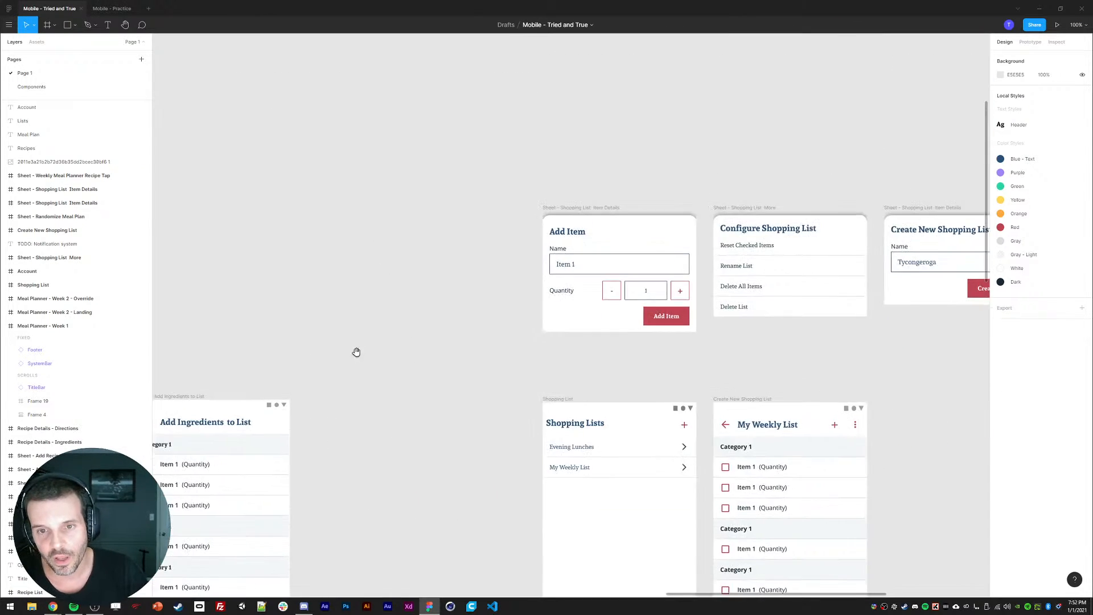
drag(482, 322, 888, 227)
drag(287, 272, 748, 175)
drag(541, 205, 602, 123)
drag(530, 351, 541, 329)
drag(509, 232, 774, 237)
drag(437, 272, 591, 301)
- Copy the Recipe Details - Ingredients frame with the hamburger photo into the Mobile - Practice file
click(515, 97)
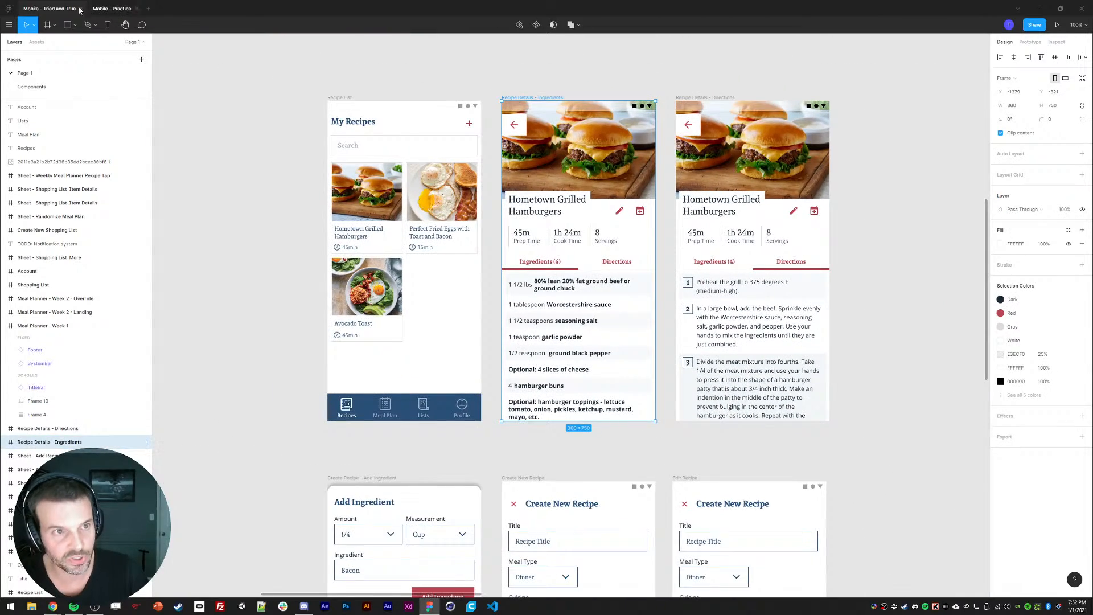
click(111, 8)
key(ctrl+v)
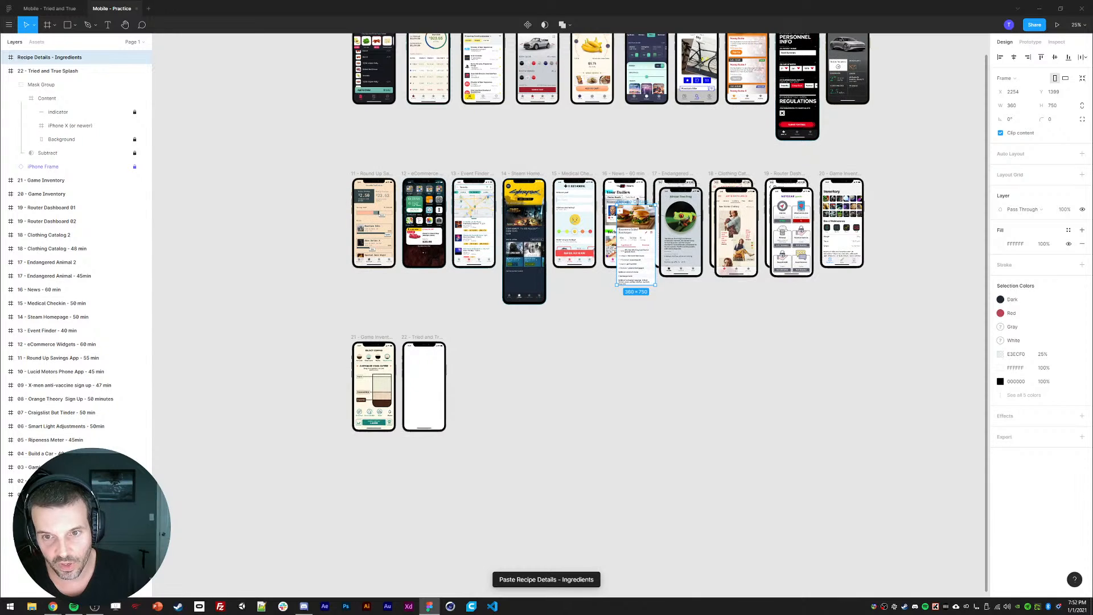
- Place the pasted recipe details frame in the empty canvas just right of the 22 - Tried and True Splash phone
drag(632, 210, 696, 261)
scroll(489, 355, up, 1)
scroll(592, 290, up, 1)
drag(656, 319, 688, 245)
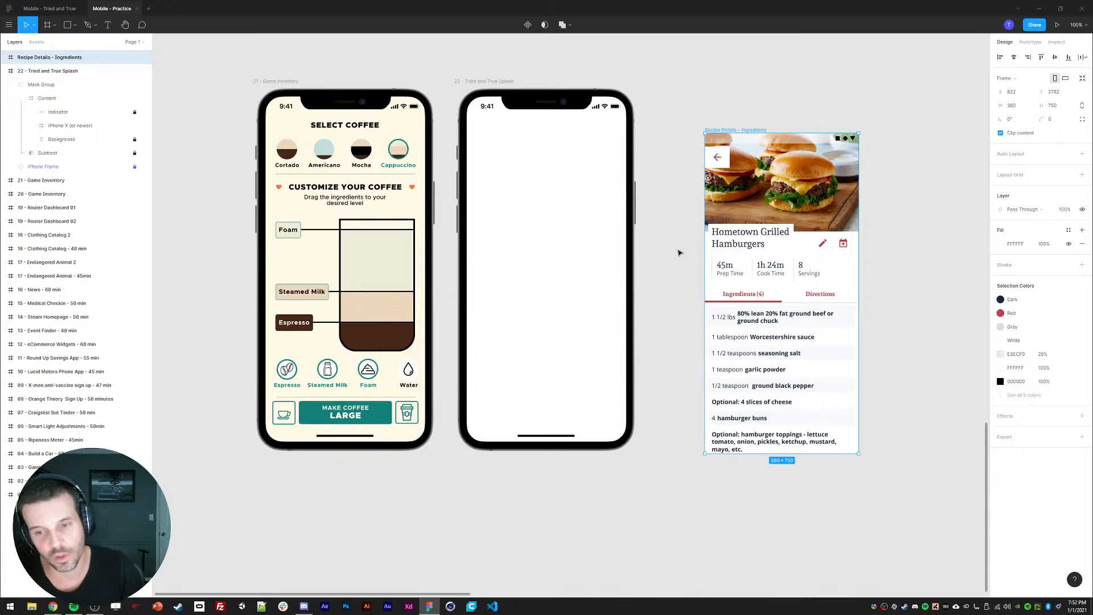
drag(733, 69, 710, 89)
drag(707, 148, 708, 128)
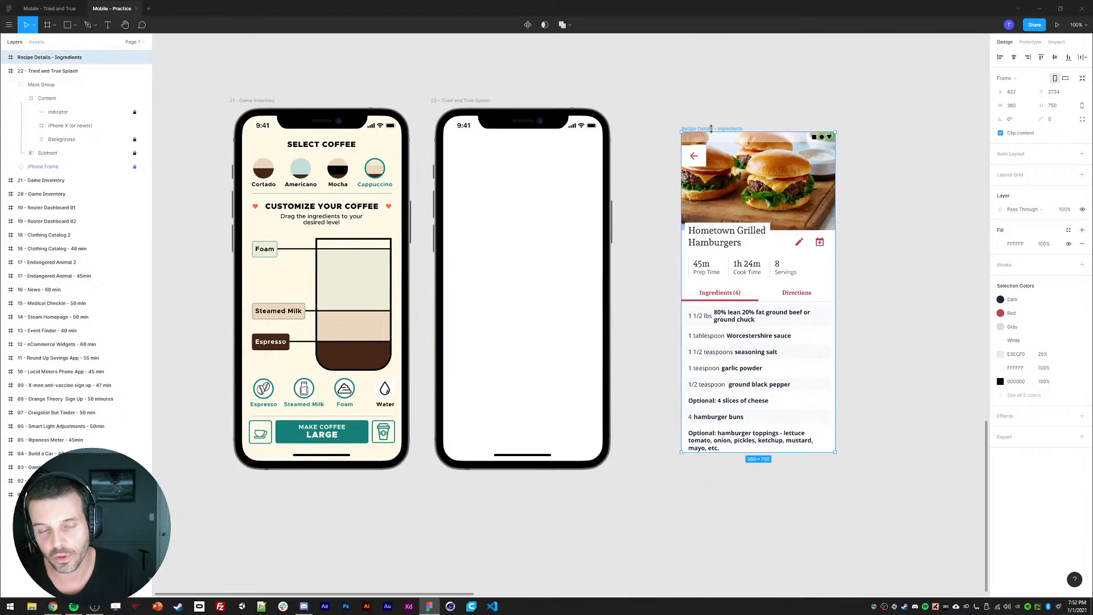
click(640, 308)
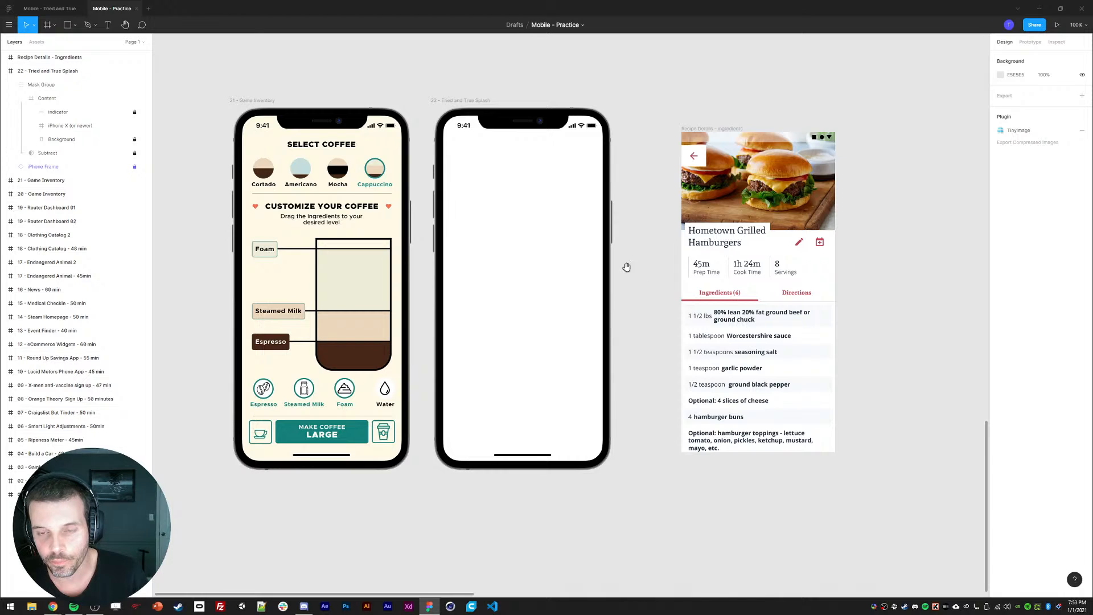
- Add the title text "Tried & True" in the upper part of the blank splash screen
drag(626, 267, 637, 268)
key(t)
click(492, 194)
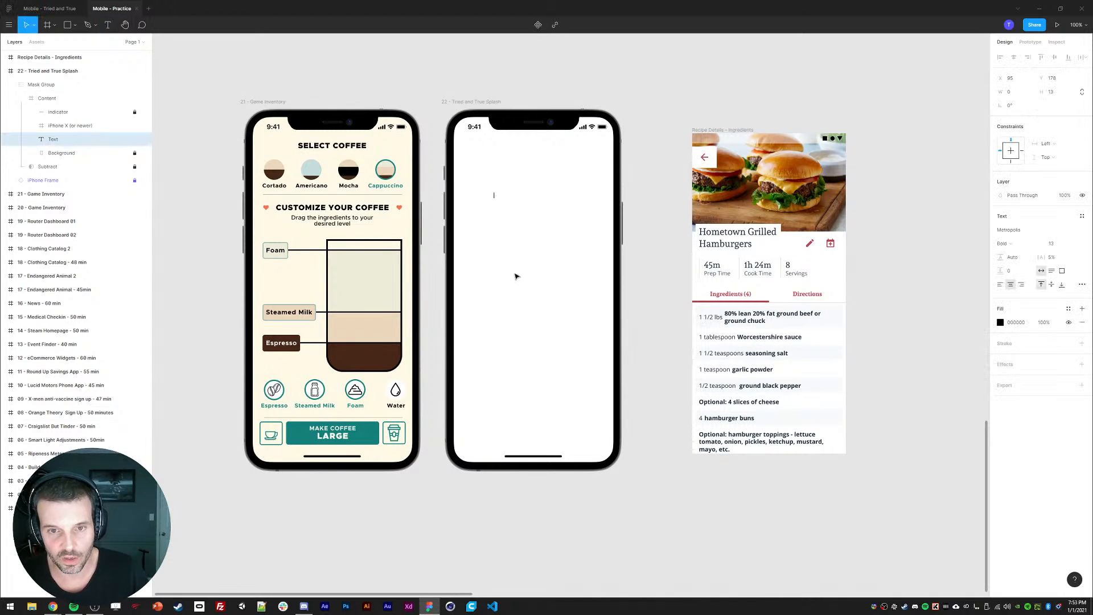
text(tu)
key(BackSpace)
key(BackSpace)
key(BackSpace)
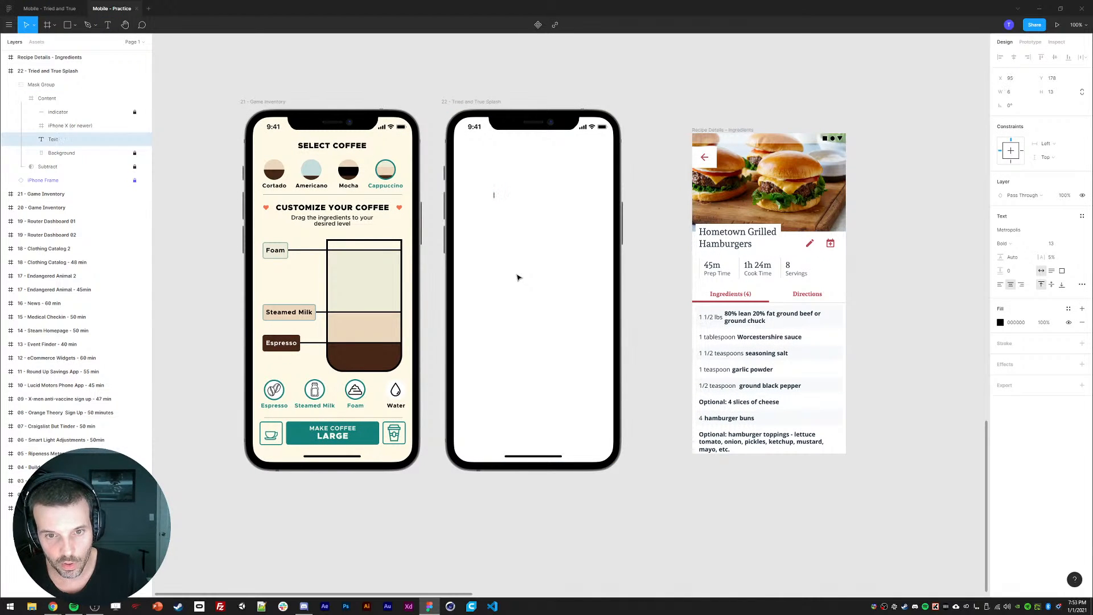
text(Tried & True)
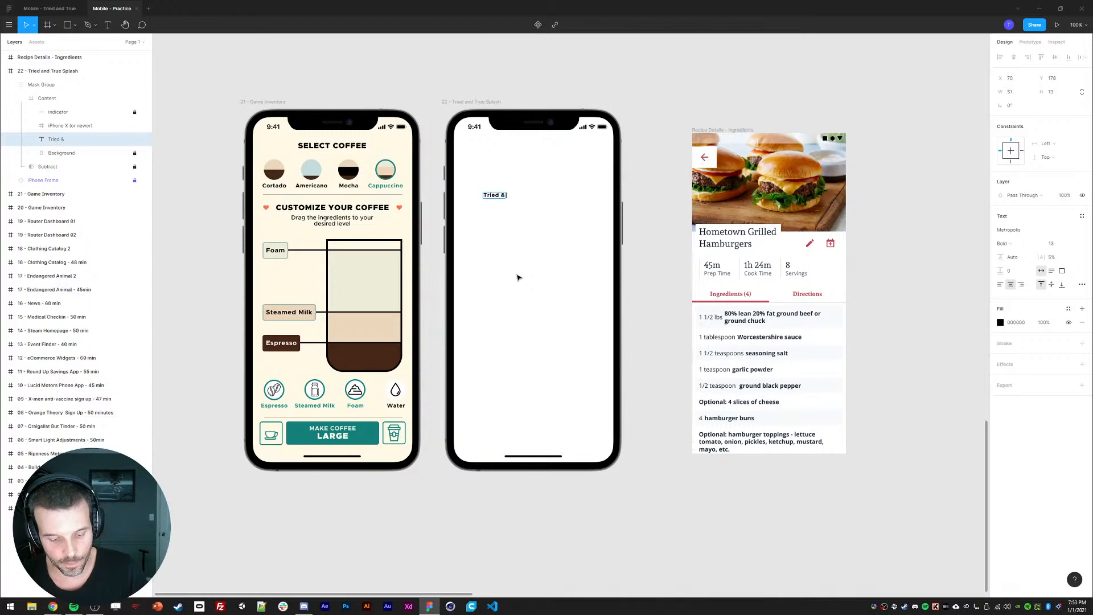
key(Escape)
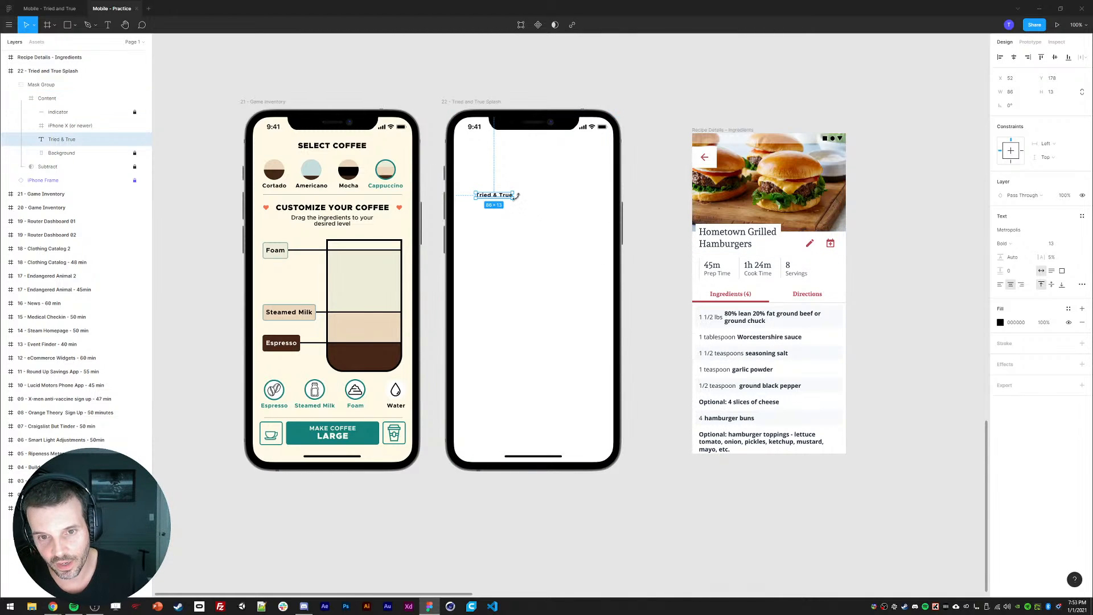
- Scale the Tried & True title proportionally to about 235 × 34 and centre it on the splash screen
drag(512, 196, 615, 210)
key(ctrl+z)
key(k)
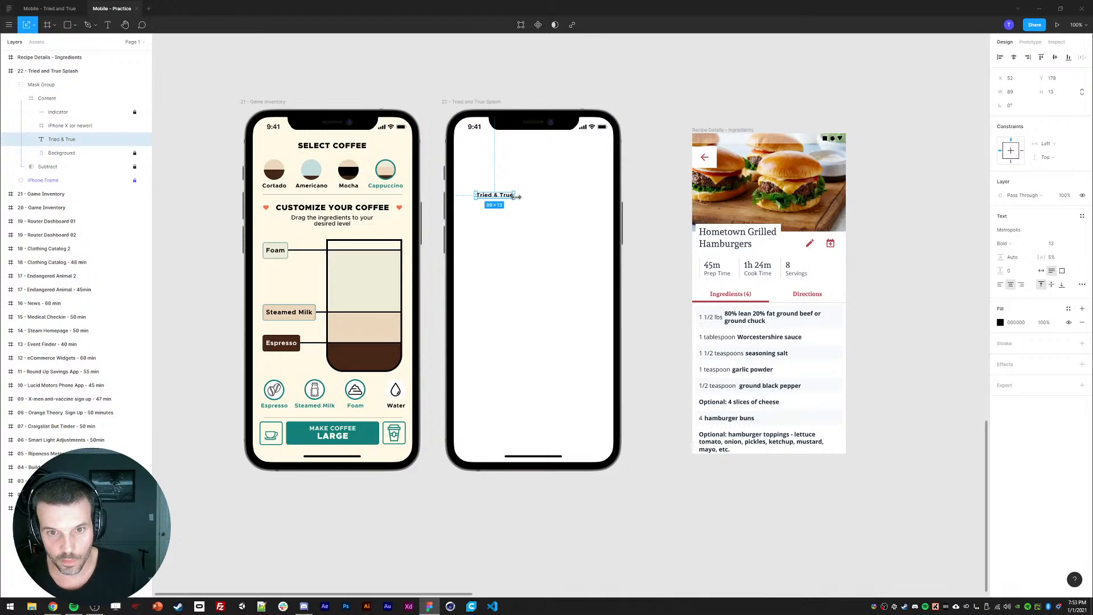
drag(514, 196, 558, 227)
key(v)
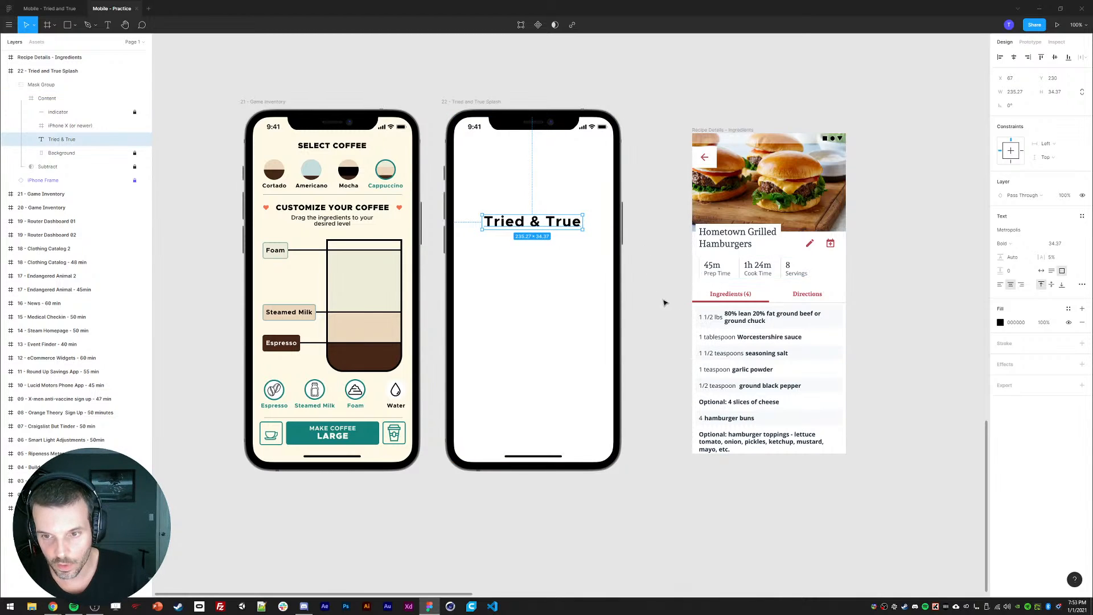
scroll(663, 293, left, 1)
scroll(663, 293, down, 1)
key(Return)
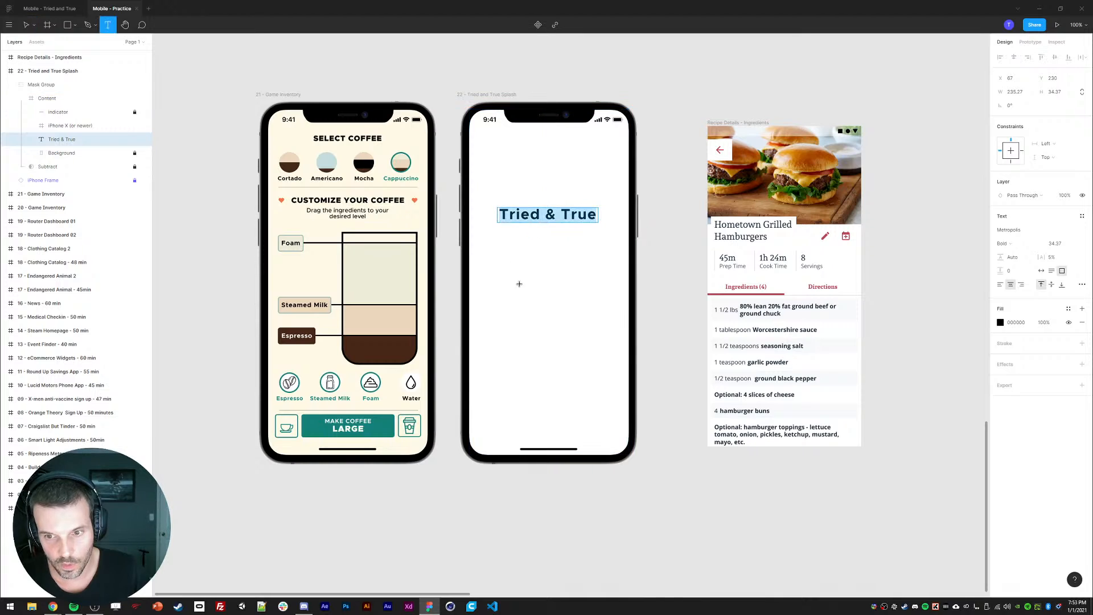
text(V)
key(ctrl+z)
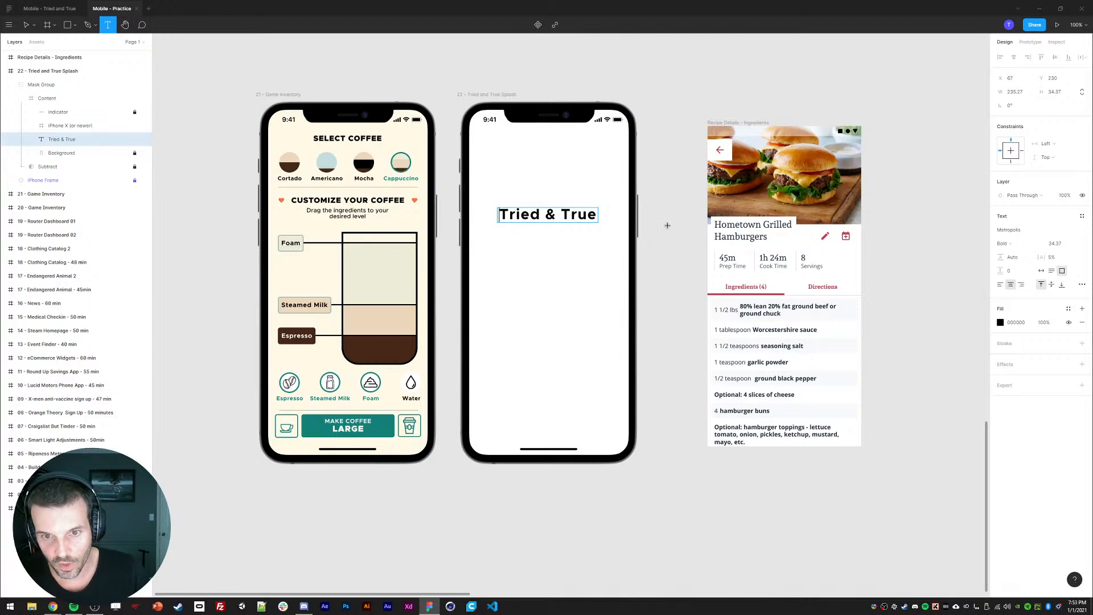
click(667, 227)
click(683, 231)
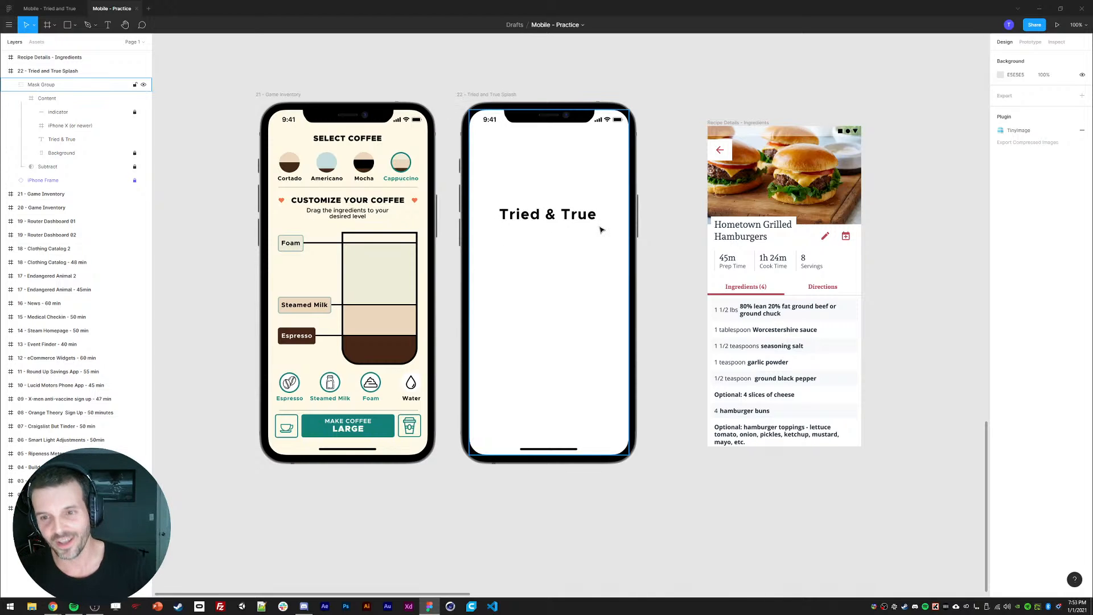
- Move the title to the top of the splash screen and place a duplicate with auto width lower on the screen
ctrl+click(546, 215)
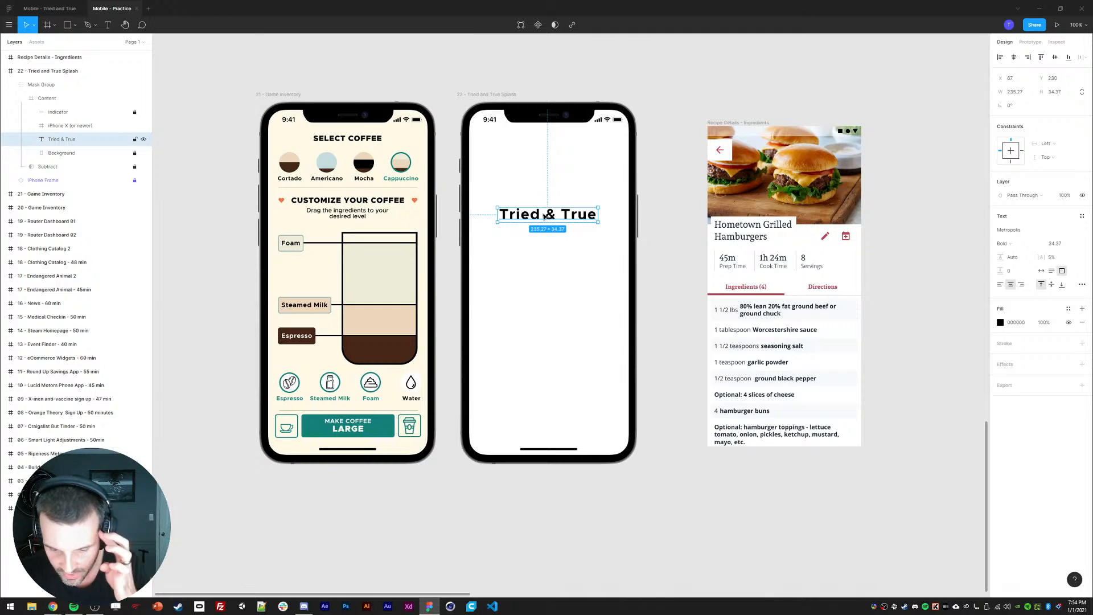
drag(536, 220, 510, 235)
key(ctrl+d)
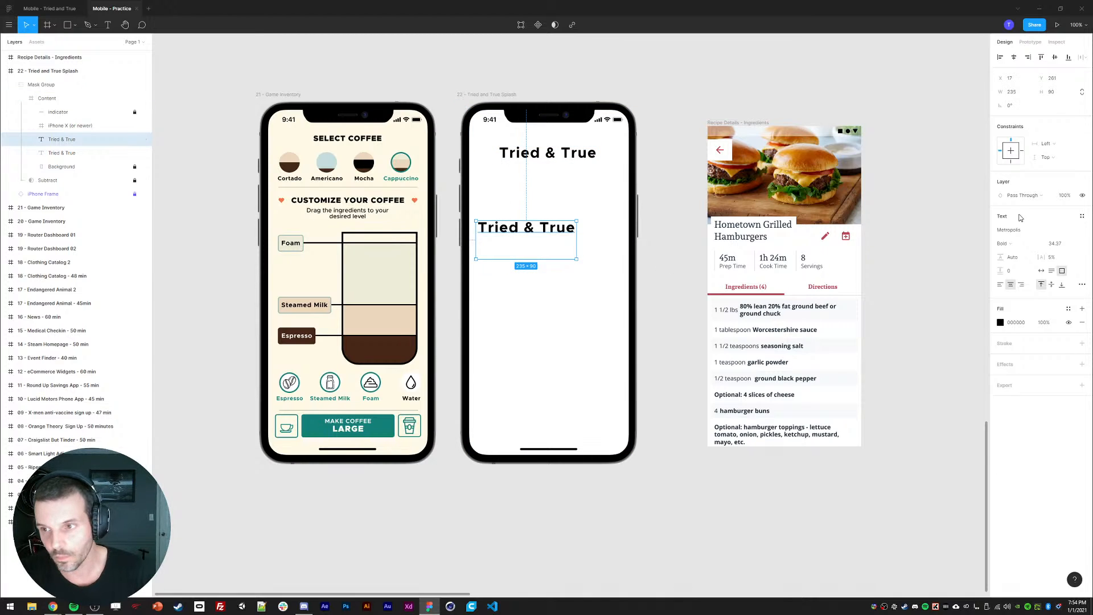
click(1041, 270)
- Change the duplicated title's text to "Meal planning with recipes your already love" and set its font size to 20
double_click(518, 254)
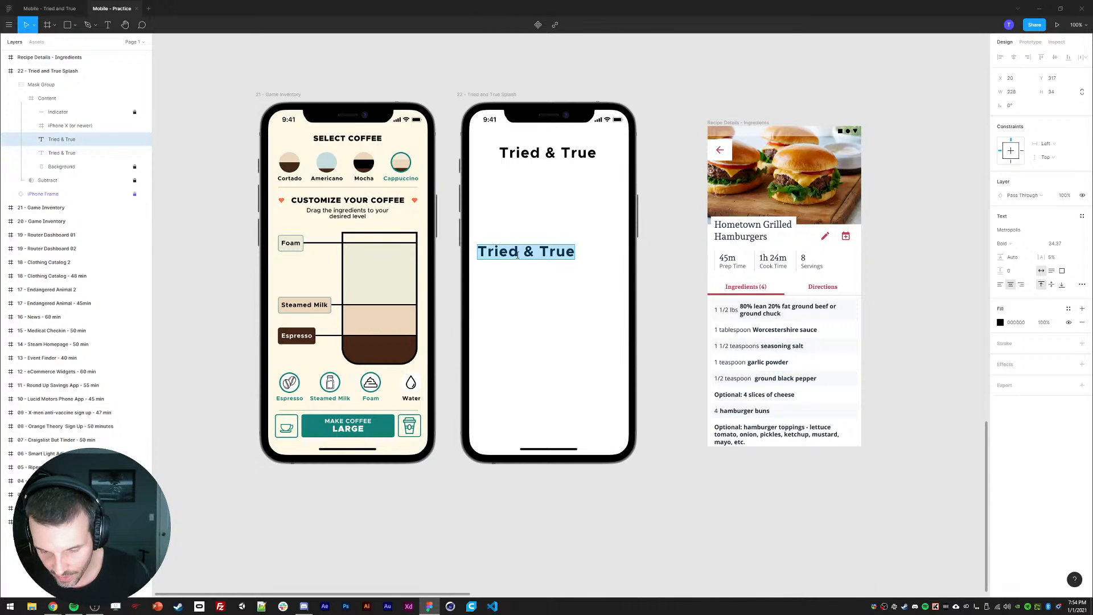
text(Mealin)
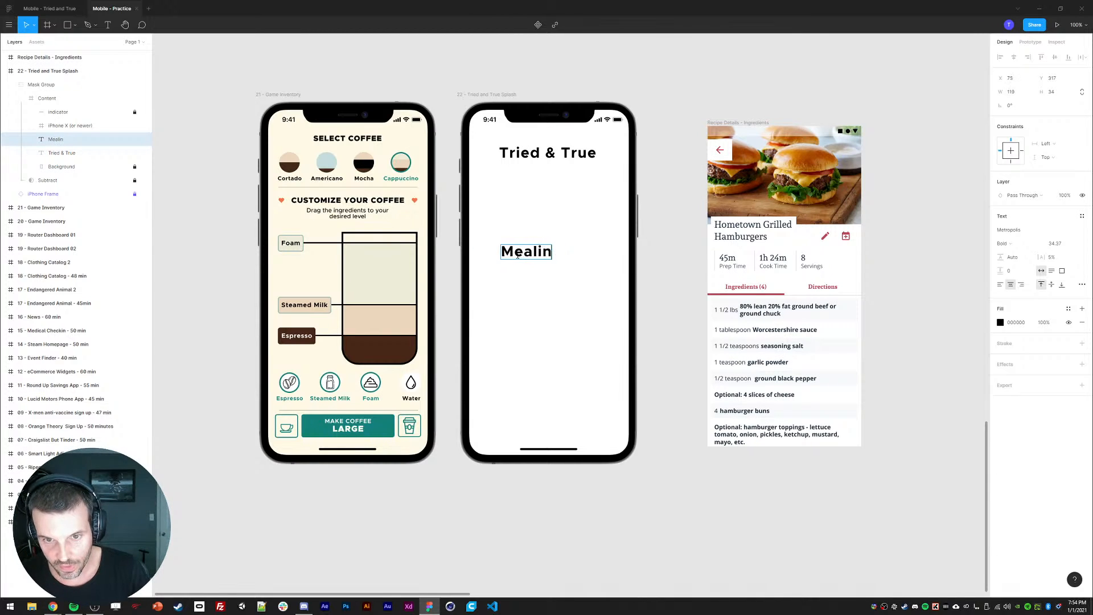
key(BackSpace)
key(BackSpace)
text(Planning with )
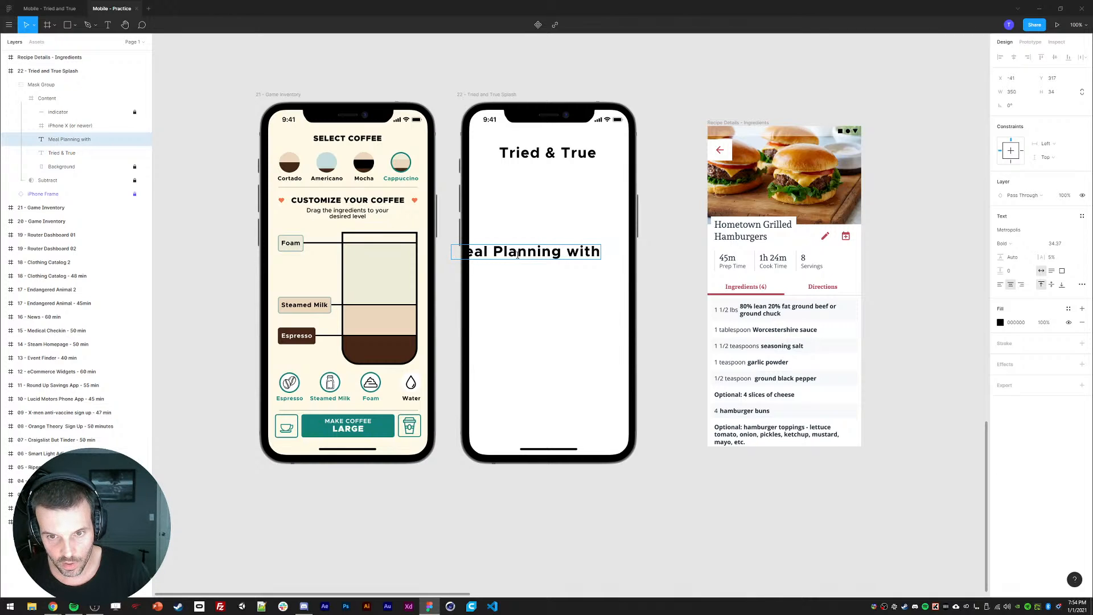
text(R)
key(BackSpace)
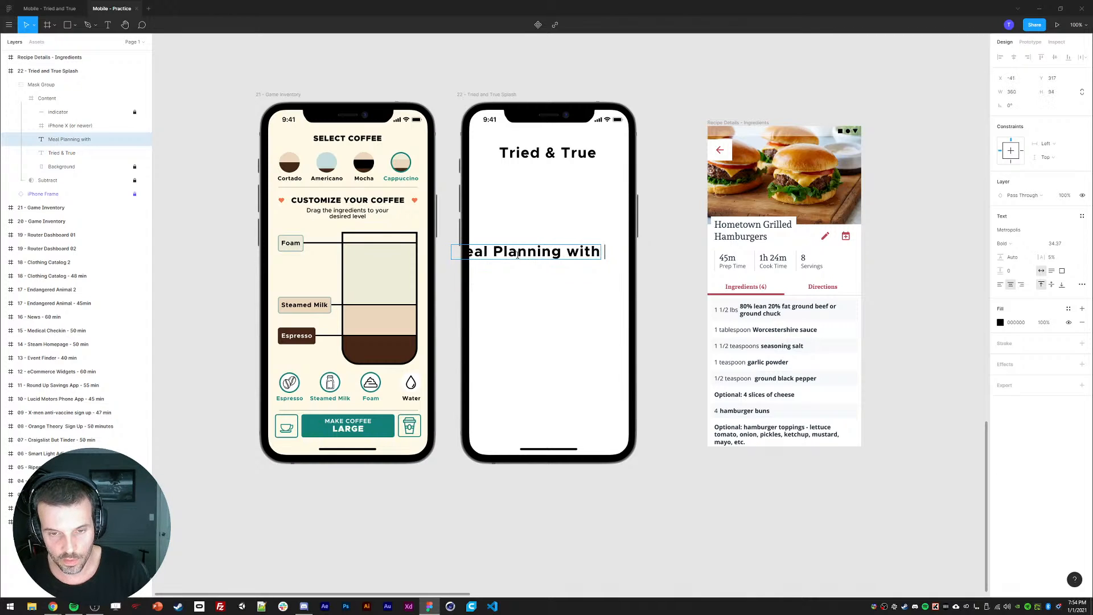
key(ctrl+BackSpace)
key(ctrl+BackSpace)
text(planning with)
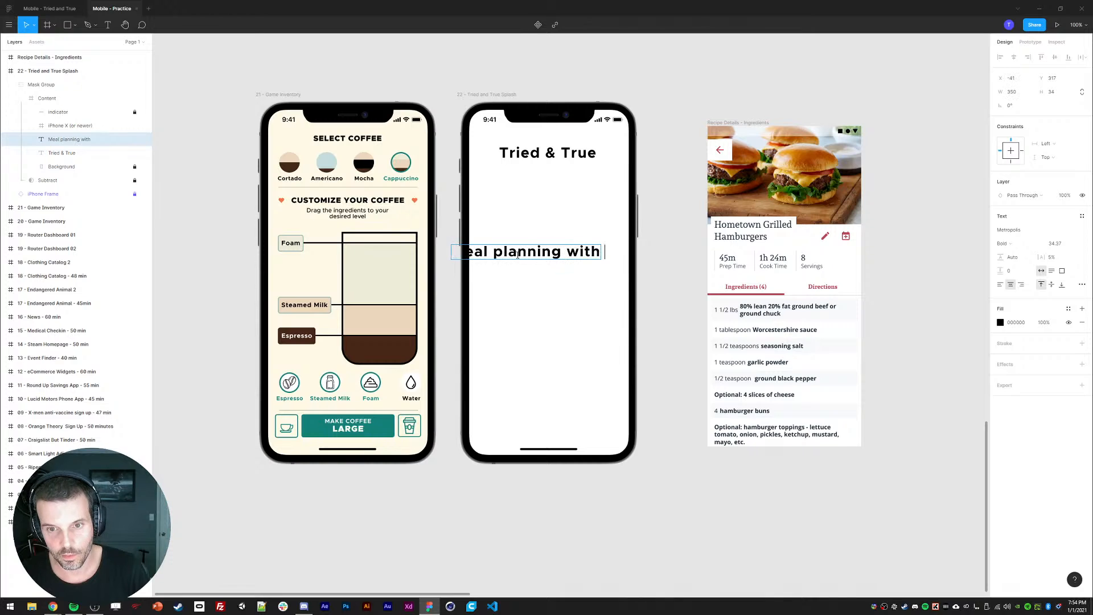
text( recipes your al)
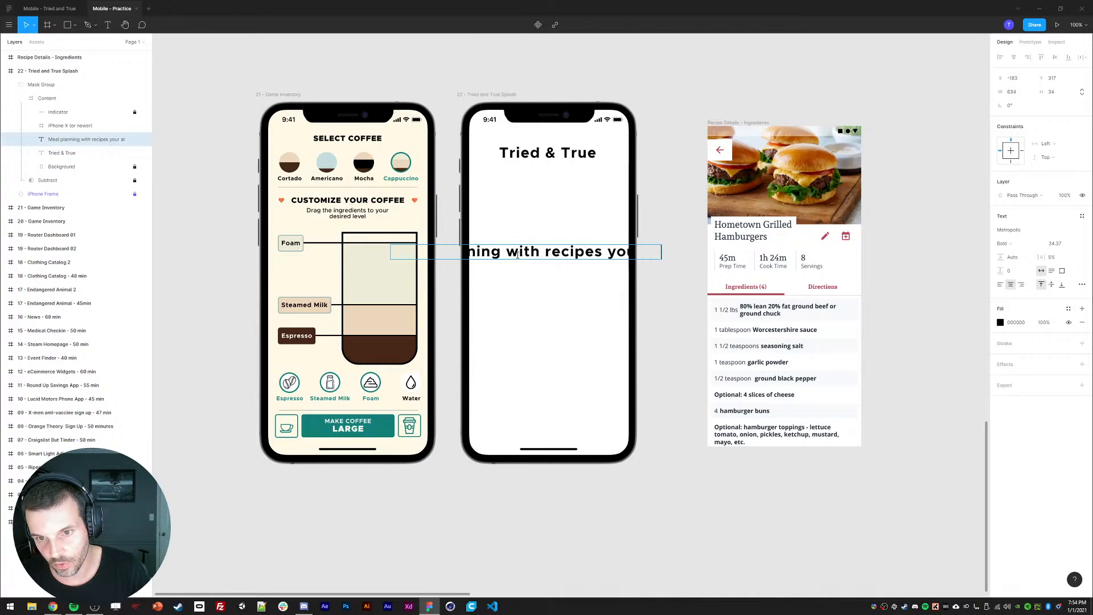
text(ready love)
key(Escape)
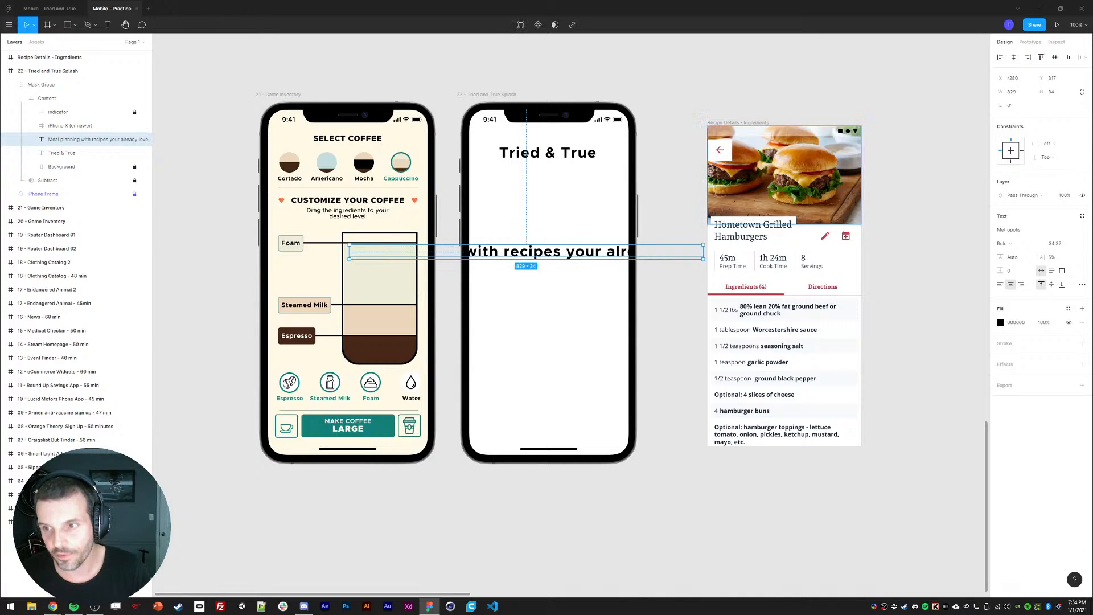
text(20)
key(Return)
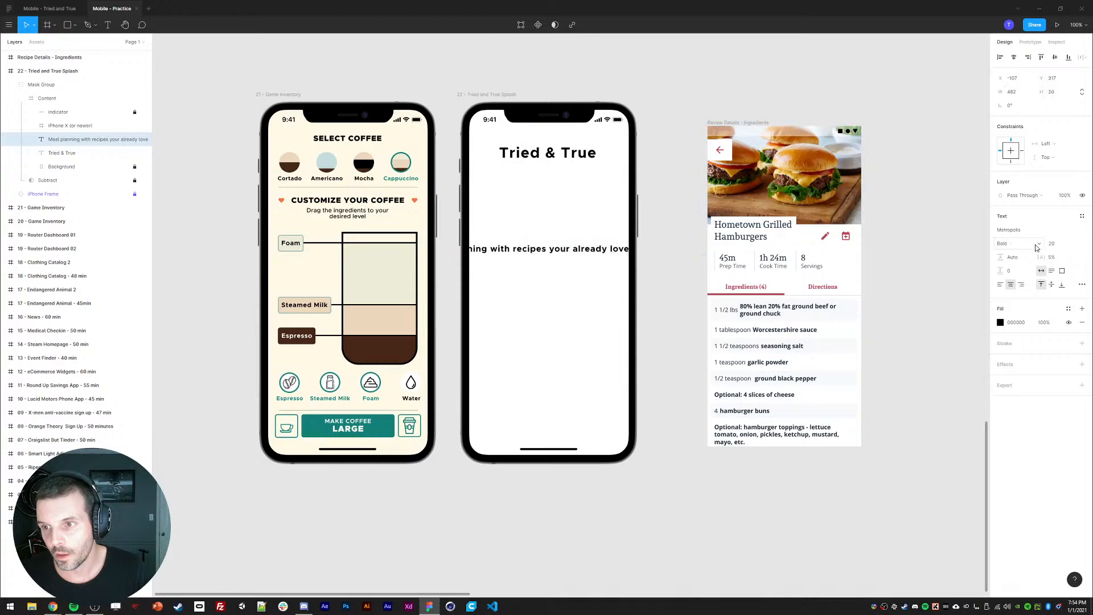
- Set the tagline's weight to Regular and wrap it in a two-line text box of about 277 × 40, centred on the splash screen
click(1003, 243)
click(1015, 215)
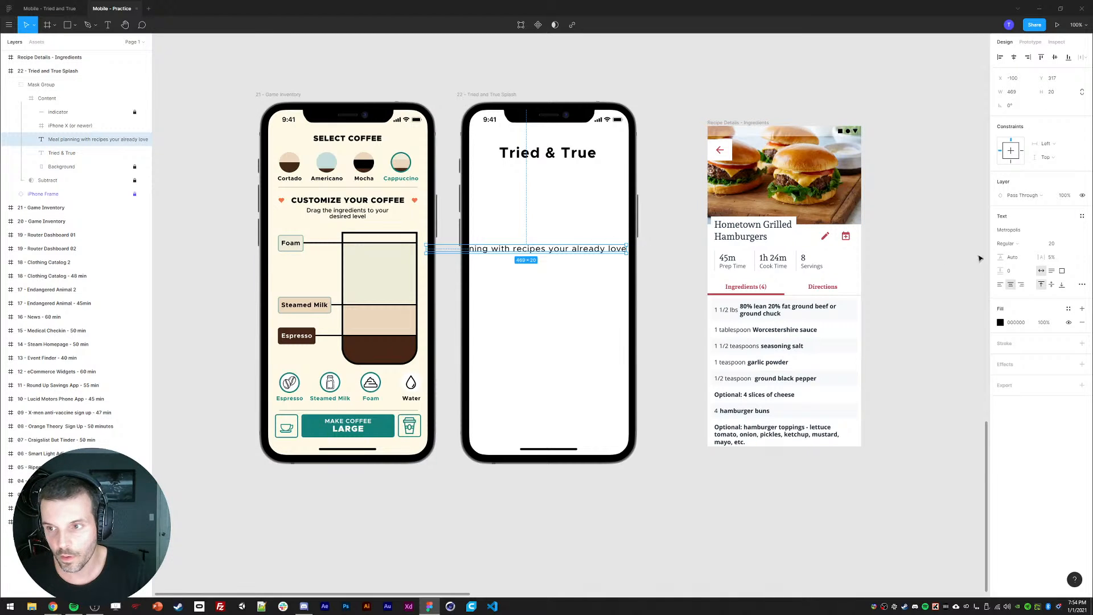
drag(625, 248, 544, 250)
drag(526, 254, 589, 256)
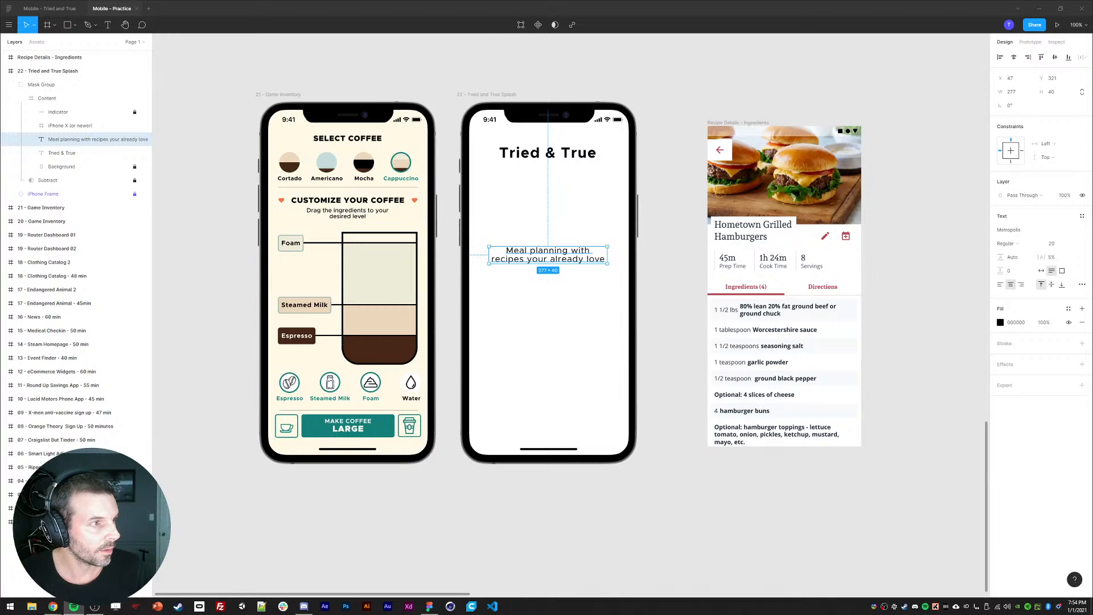
click(694, 256)
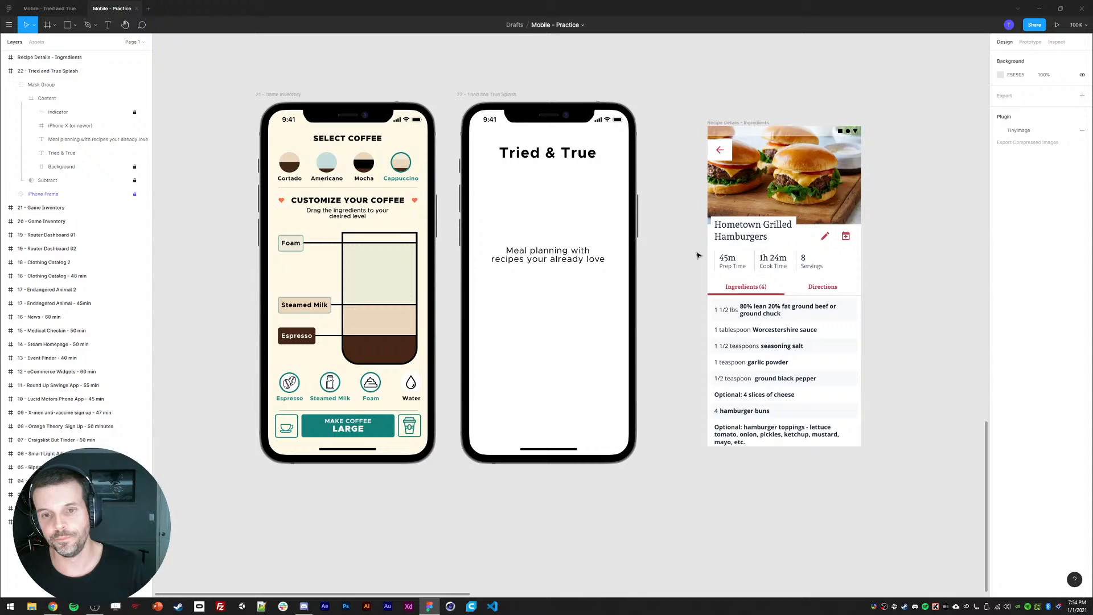
key(ctrl+z)
click(649, 261)
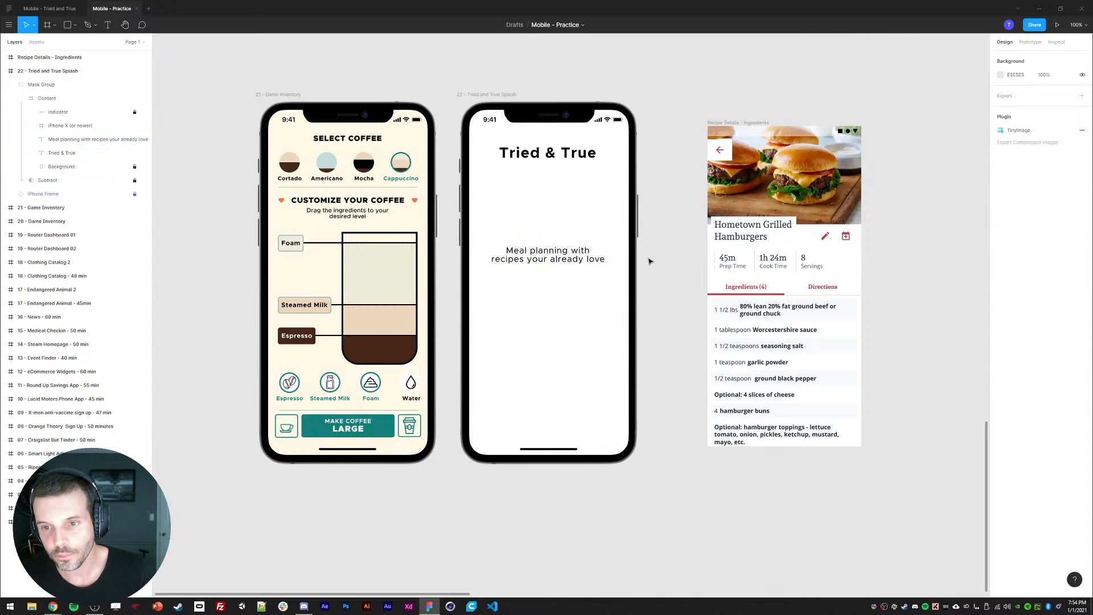
- Place the tagline directly beneath the Tried & True title, with a duplicate of it lower on the splash screen
click(562, 257)
drag(562, 257, 542, 276)
key(ctrl+d)
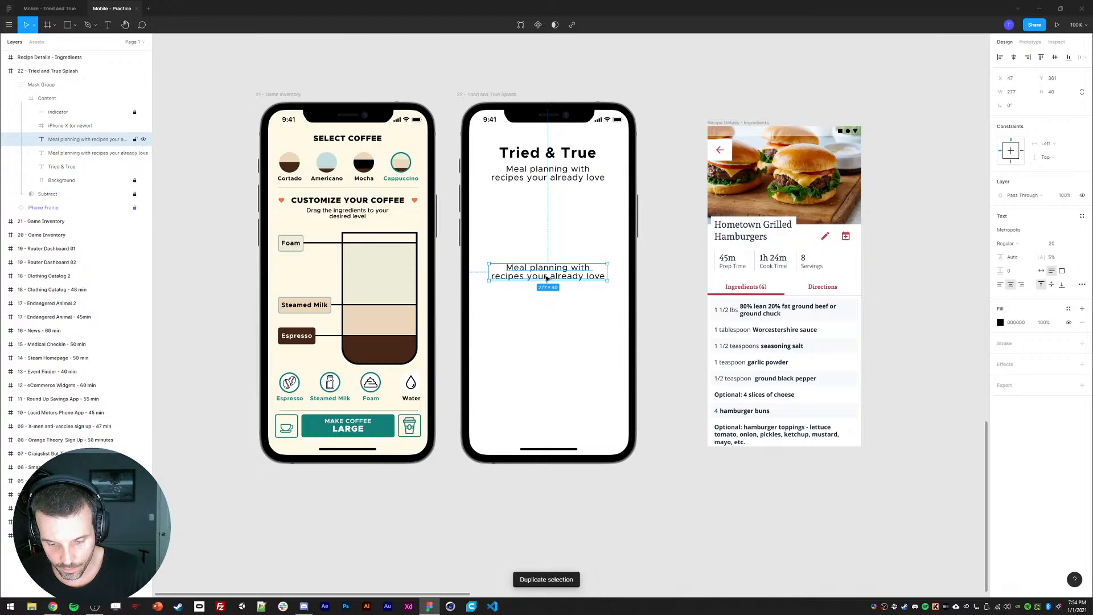
- Replace the lower tagline copy's text with "Automatically add your standout recipes"
double_click(548, 277)
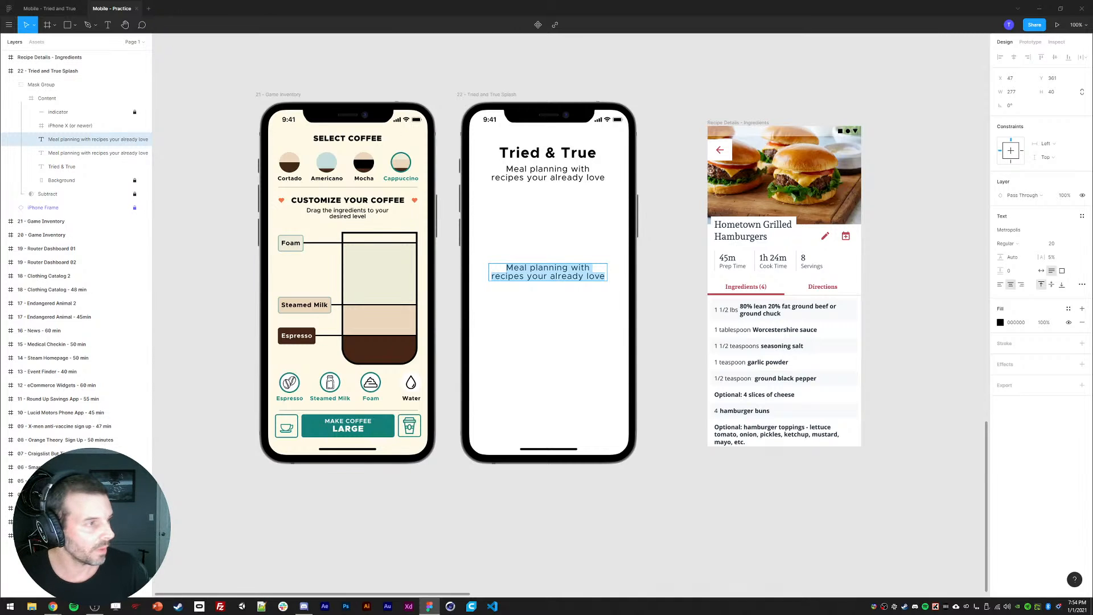
key(alt+Tab)
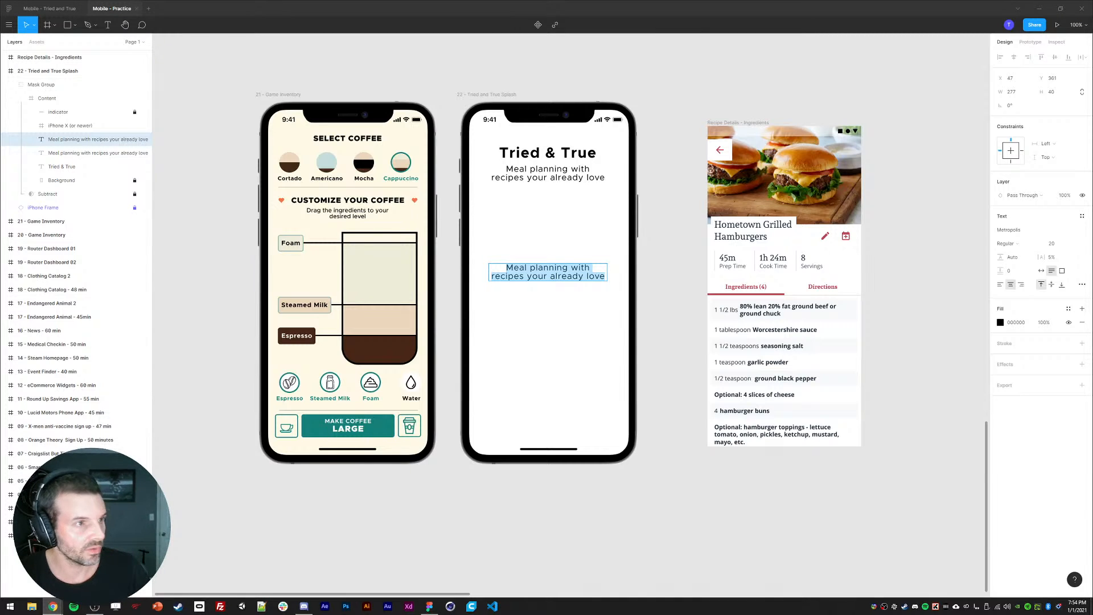
key(alt+Tab)
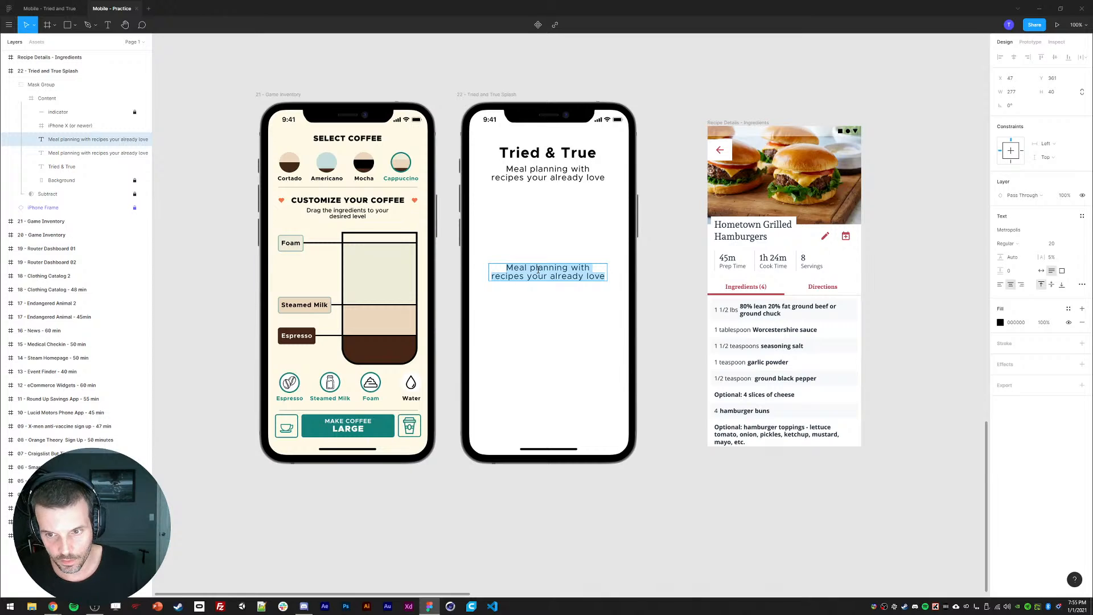
text(Automaticlal)
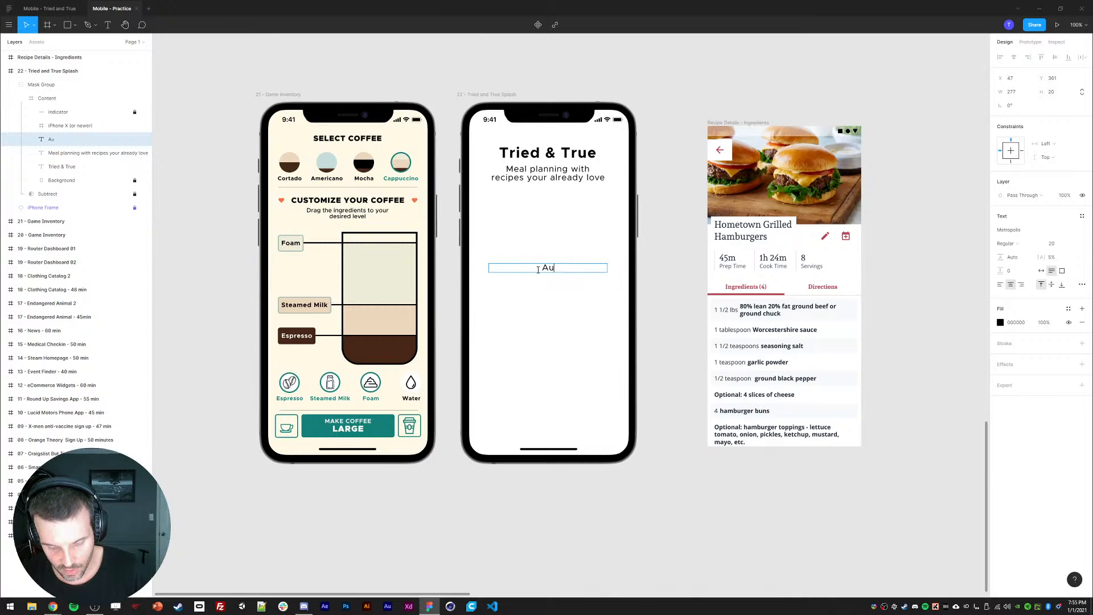
key(BackSpace)
key(BackSpace)
key(BackSpace)
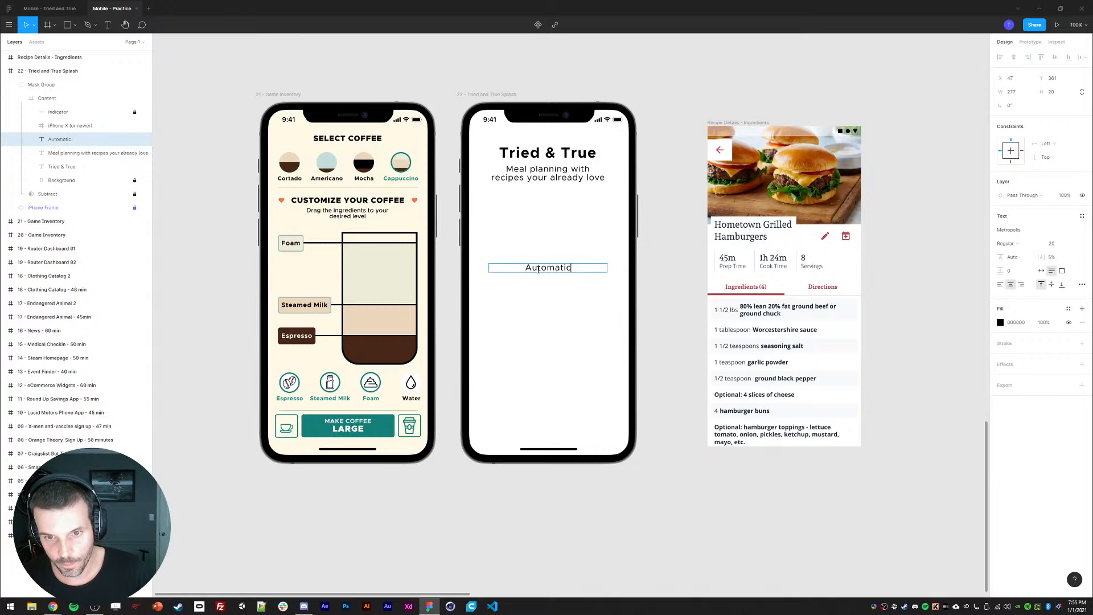
text(ally add)
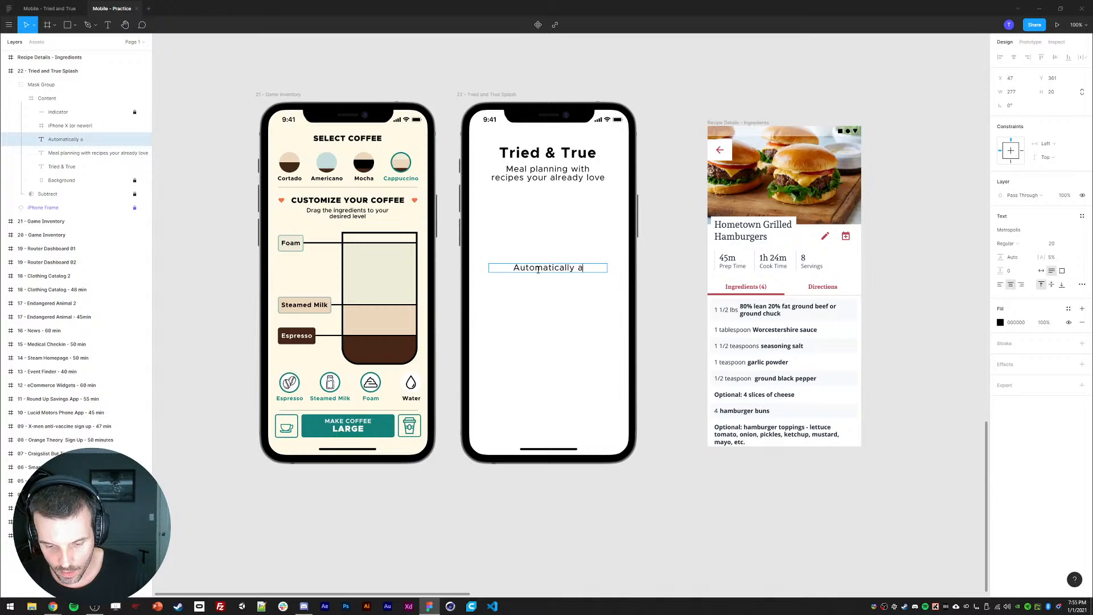
text(your)
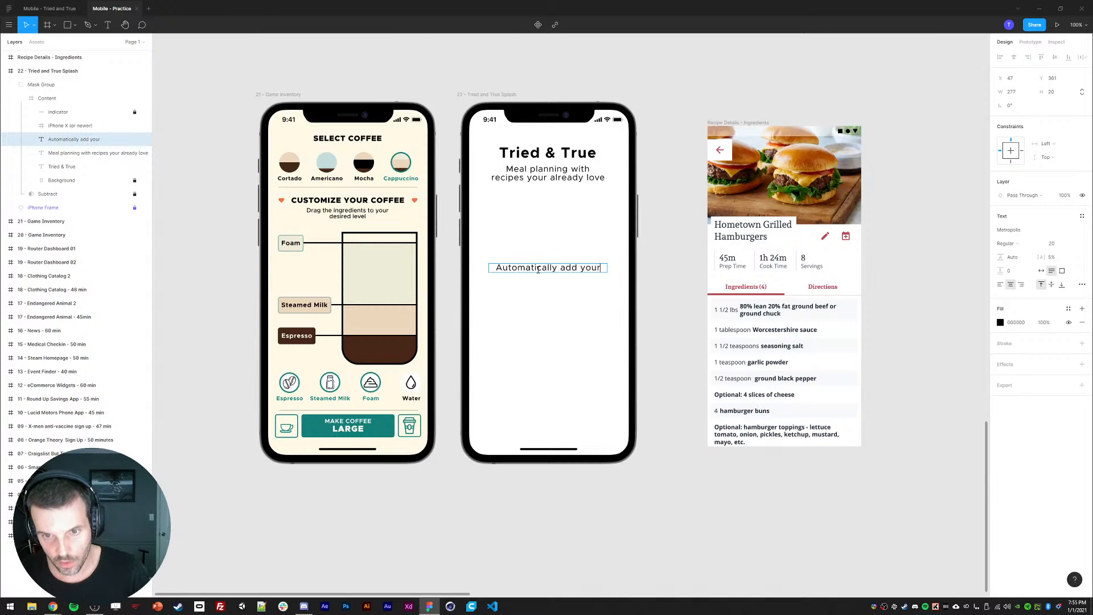
text( standout recipes)
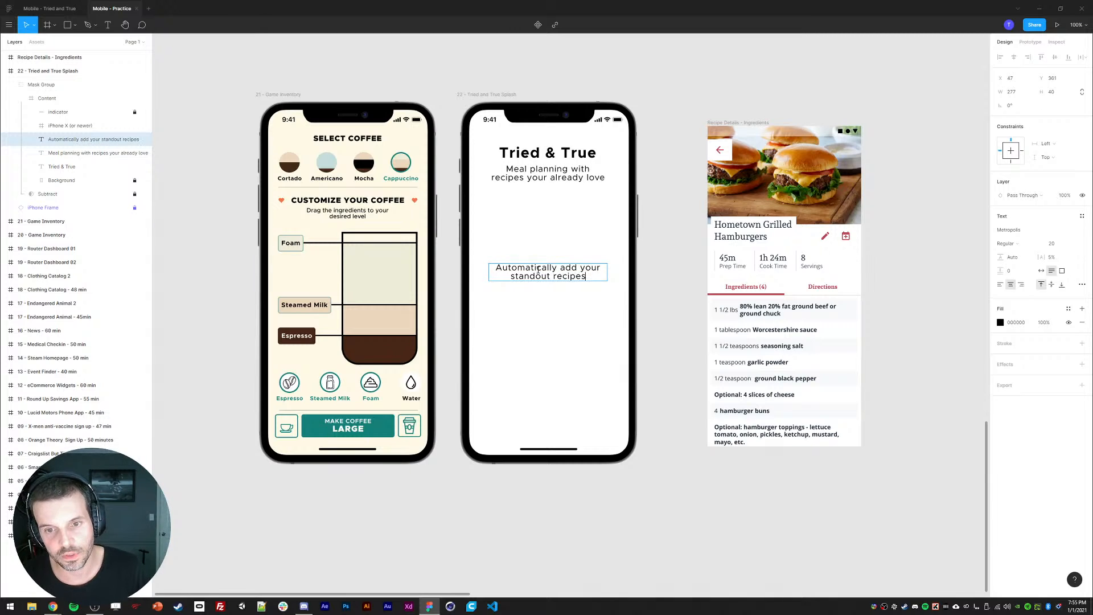
key(Escape)
- Left-align the "Automatically add your standout recipes" text, set its font size to 40 and widen its box to about 320
click(1000, 284)
drag(525, 278, 507, 311)
text(40)
key(Return)
drag(596, 318, 619, 319)
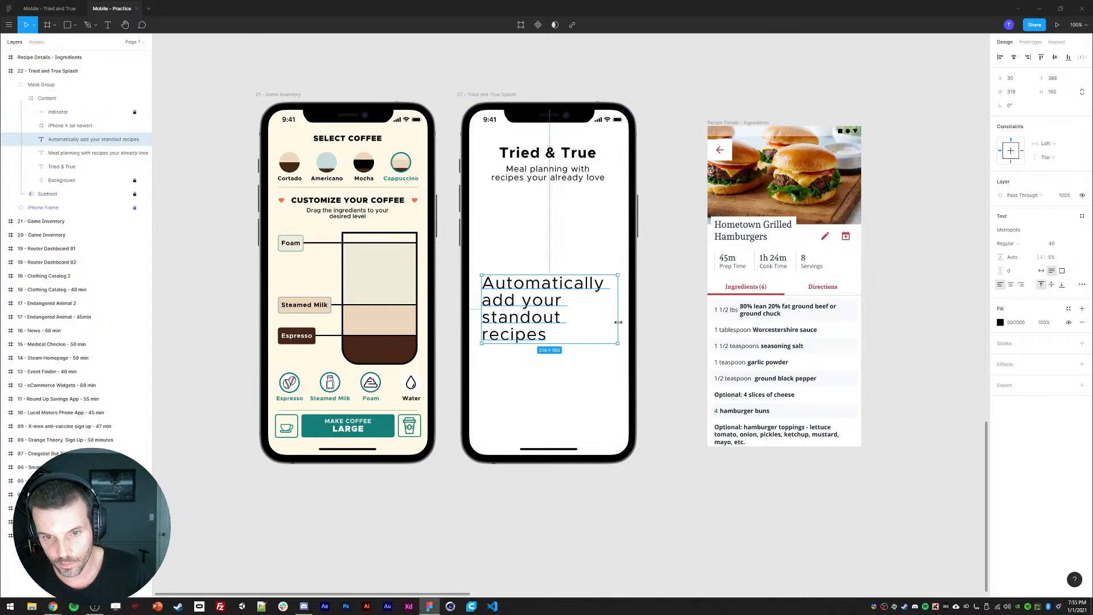
click(654, 329)
- Set the "Automatically add your standout recipes" text's font size to 30 and move it down to about Y 460
click(513, 317)
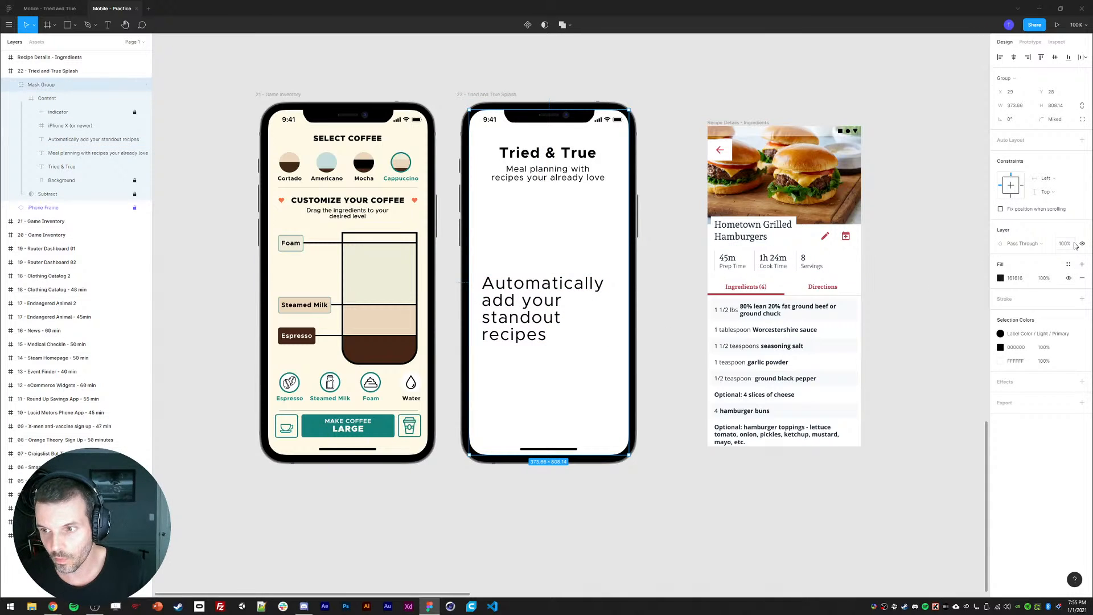
double_click(528, 317)
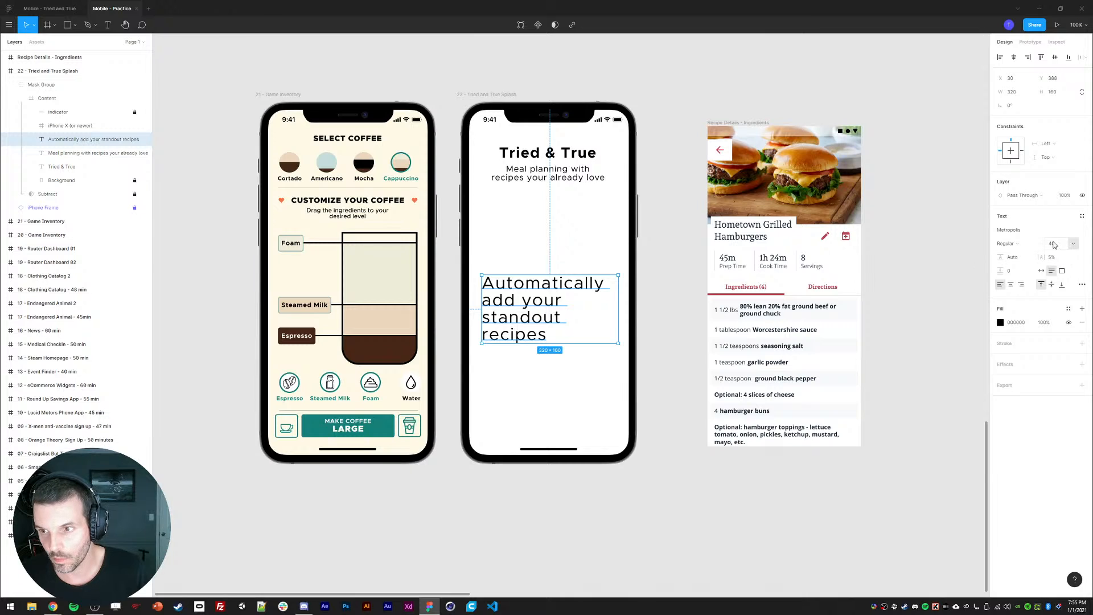
text(30)
key(Return)
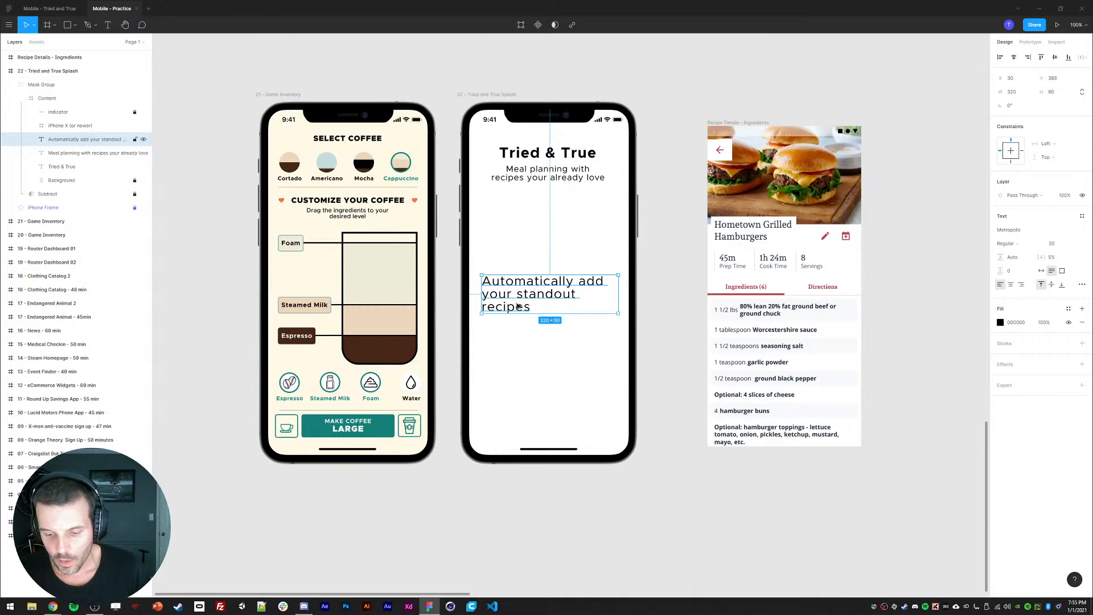
drag(511, 297, 511, 328)
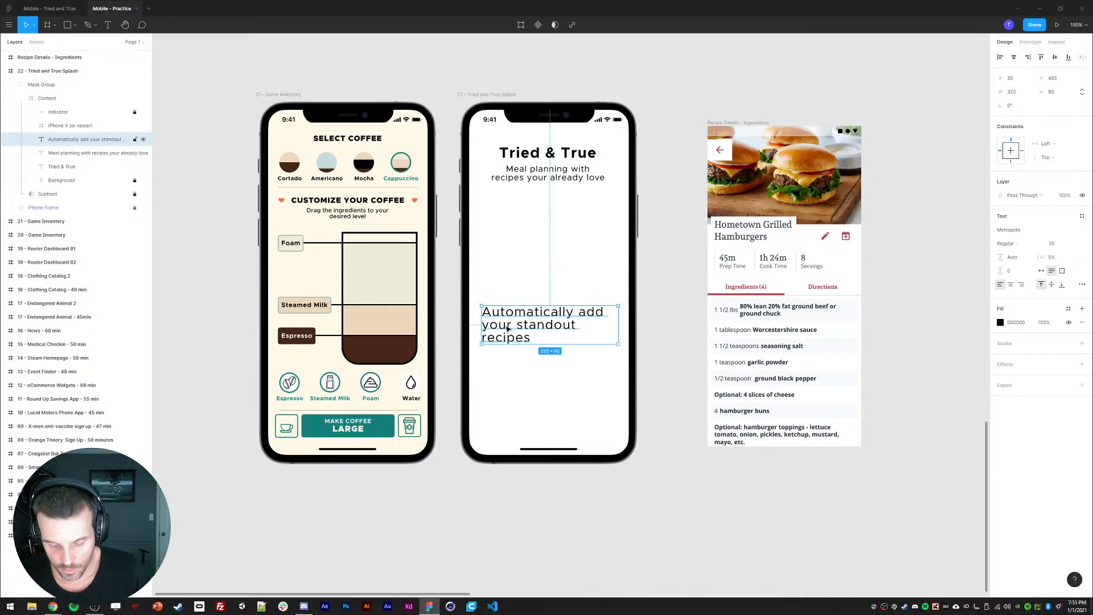
- Copy the filled Add Ingredient button from the Tried and True file into the splash screen, below the standout recipes text
click(71, 11)
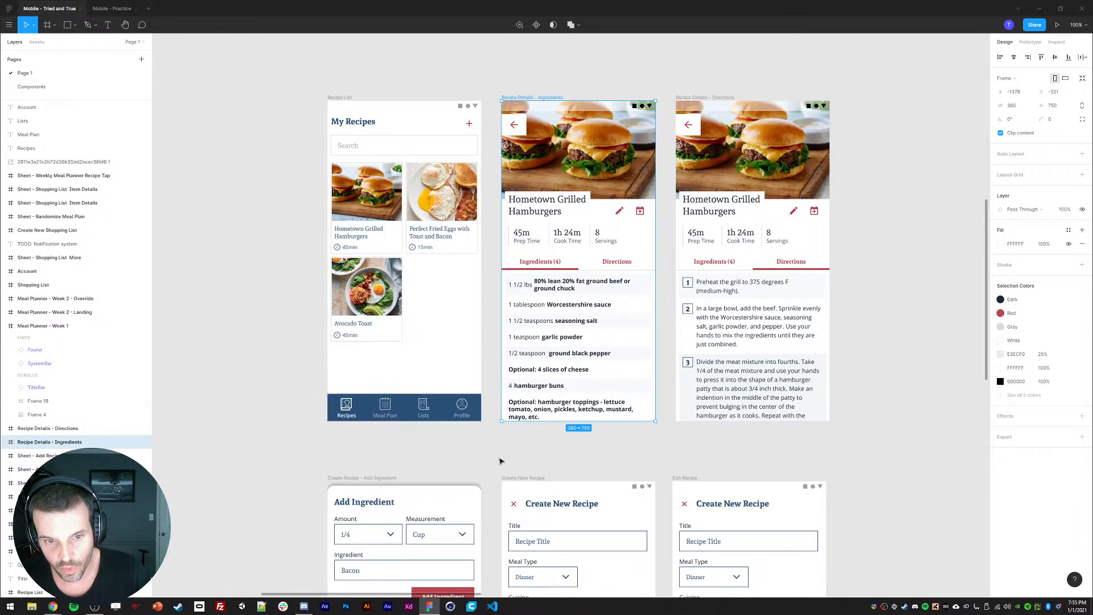
scroll(500, 461, down, 5)
scroll(499, 461, right, 2)
click(324, 291)
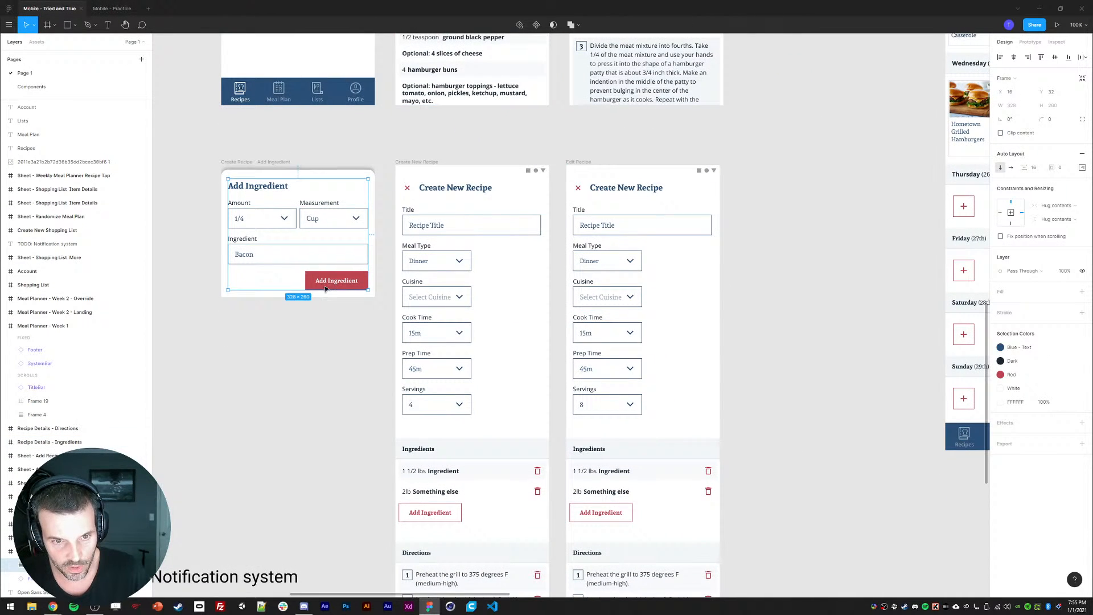
click(325, 284)
key(ctrl+c)
click(109, 8)
key(ctrl+v)
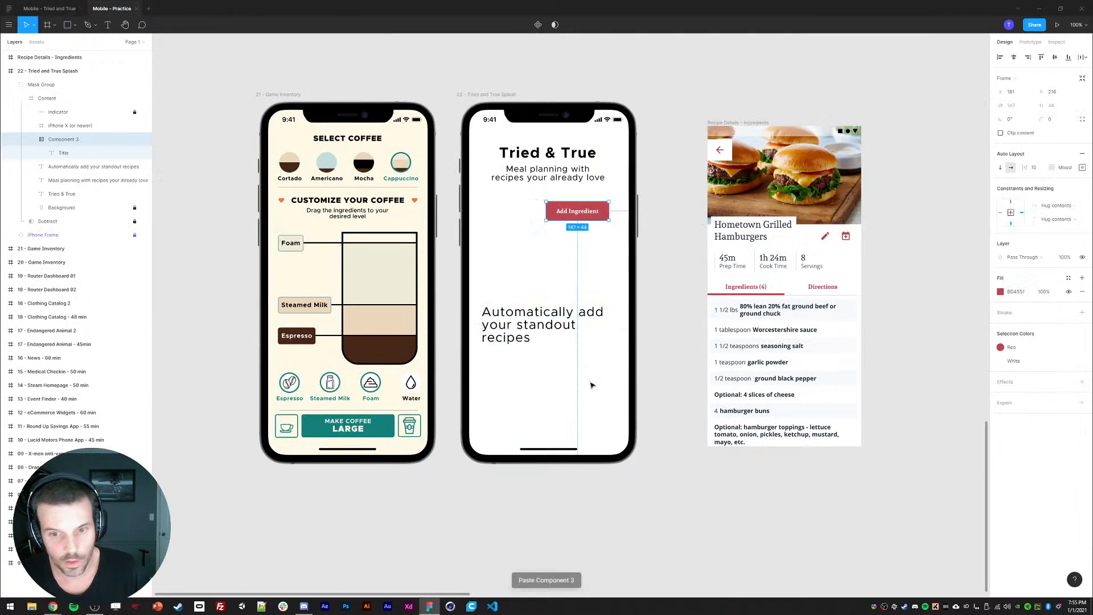
drag(577, 211, 534, 383)
- Change the filled button's label to "Continue" and shift it beneath the start of the standout recipes text
double_click(525, 381)
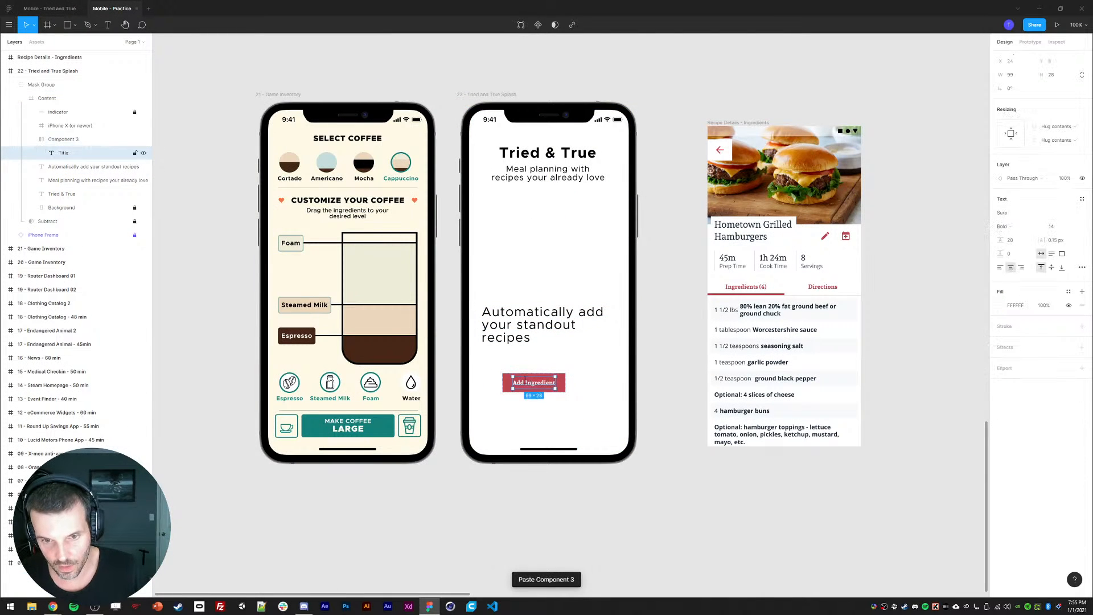
key(Return)
text(N)
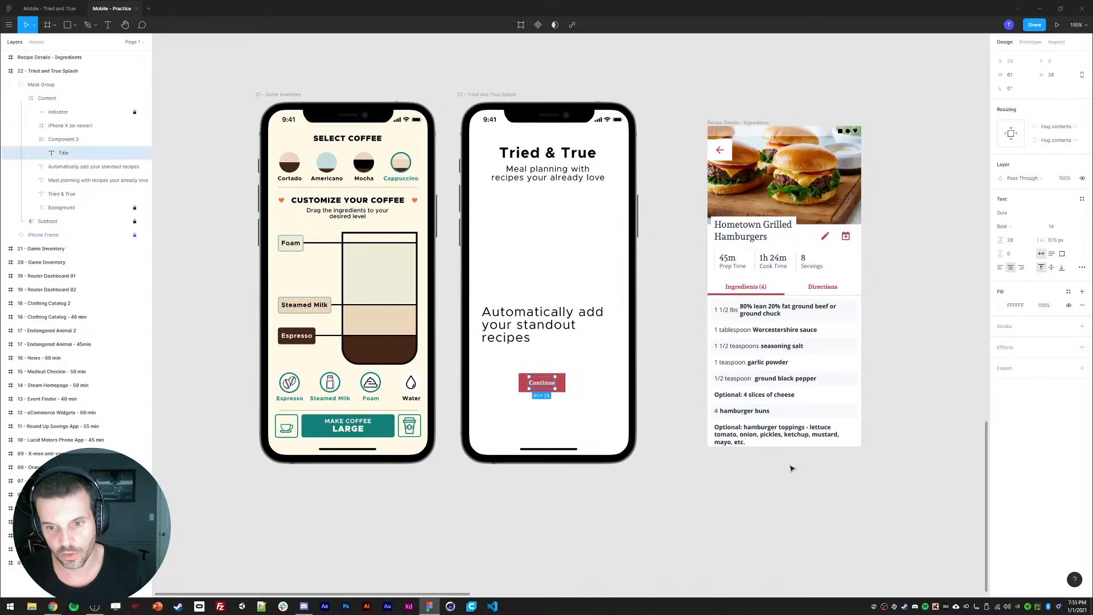
click(658, 409)
click(544, 388)
drag(544, 388, 507, 395)
- Copy the outlined "No, I'll Do It" button from the Week 2 landing screen and place it below the splash screen's Continue button
click(66, 8)
scroll(545, 413, down, 2)
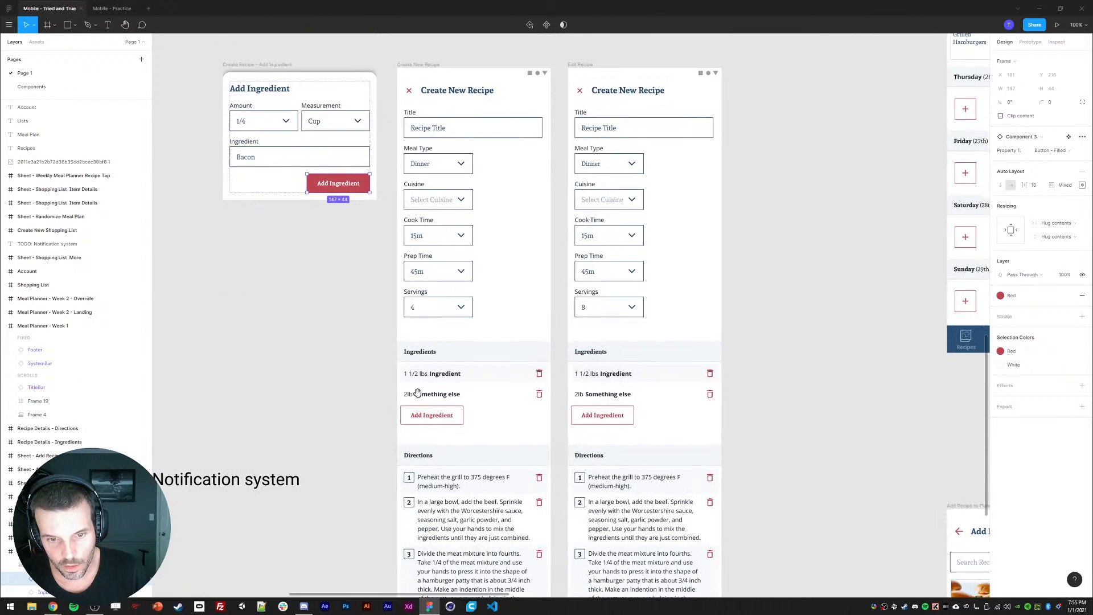
scroll(545, 413, up, 6)
scroll(698, 482, right, 10)
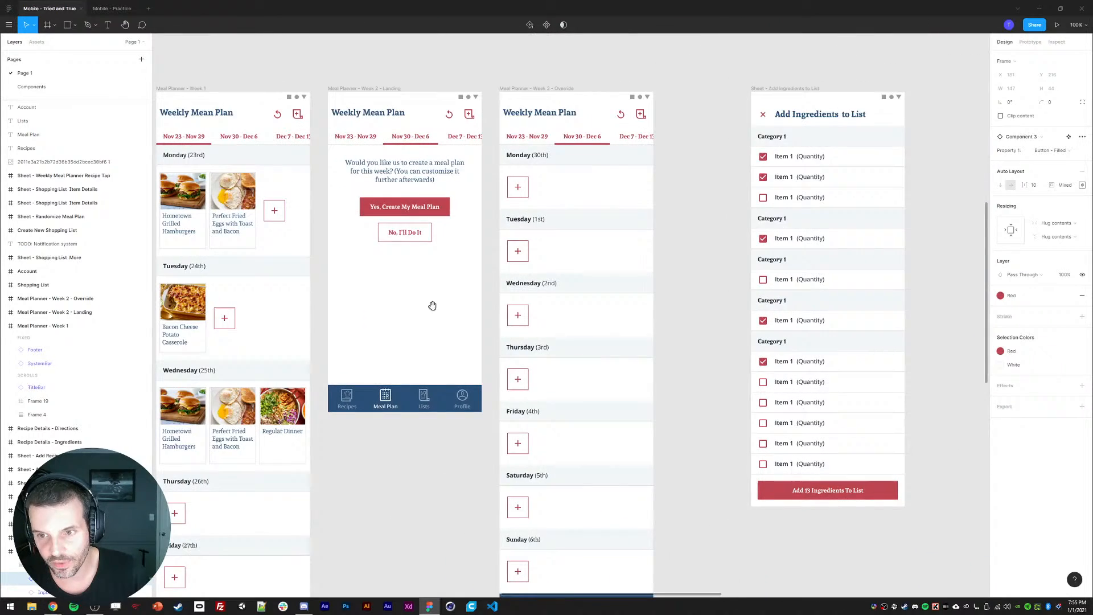
double_click(408, 237)
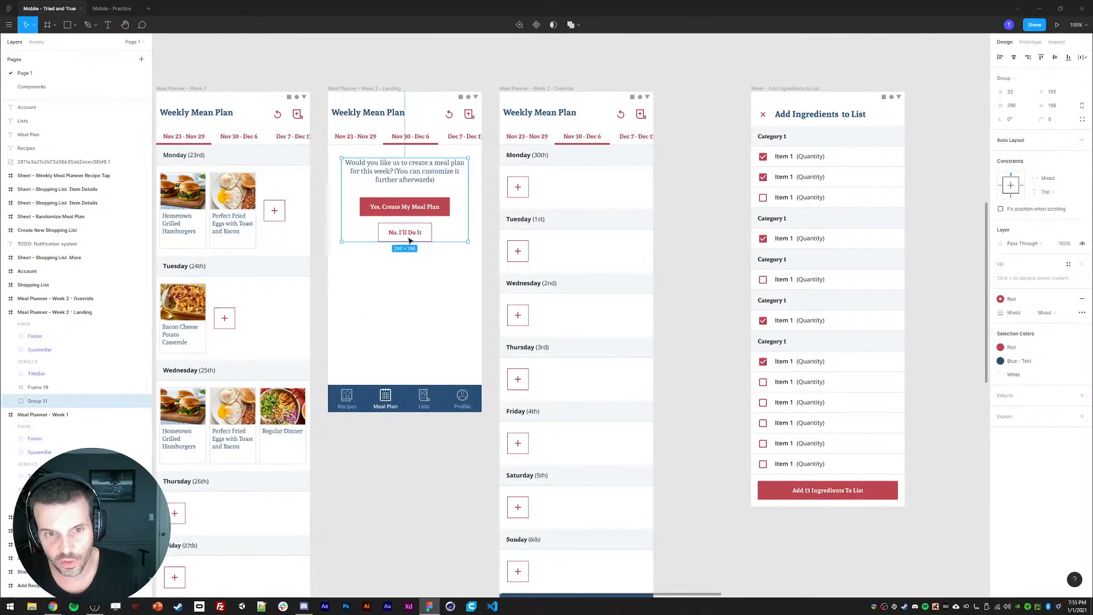
double_click(407, 237)
key(Escape)
double_click(392, 235)
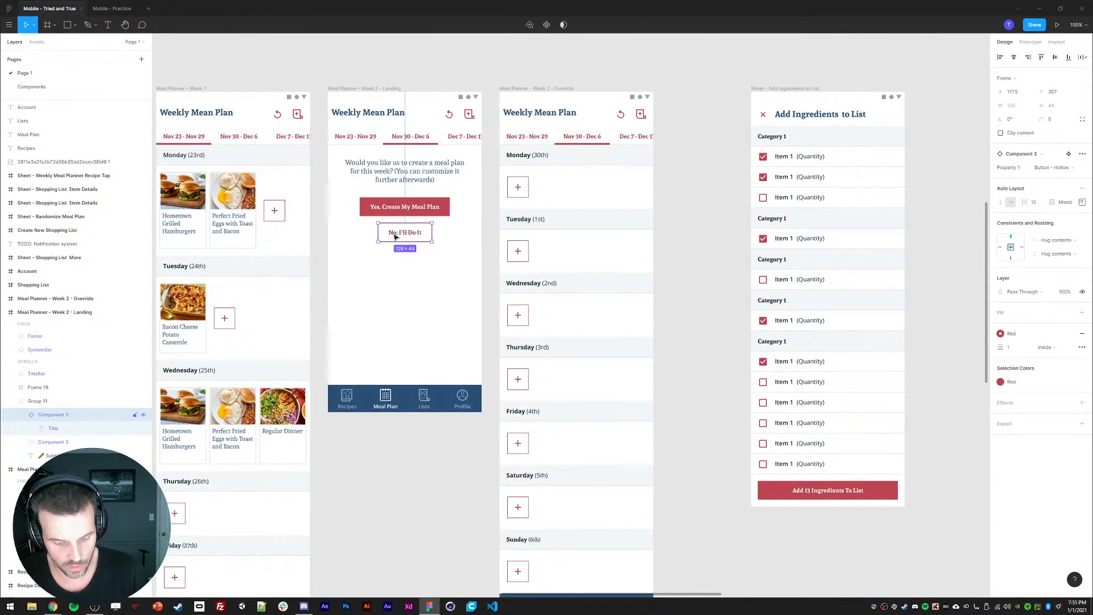
click(124, 7)
key(ctrl+v)
drag(501, 399, 519, 422)
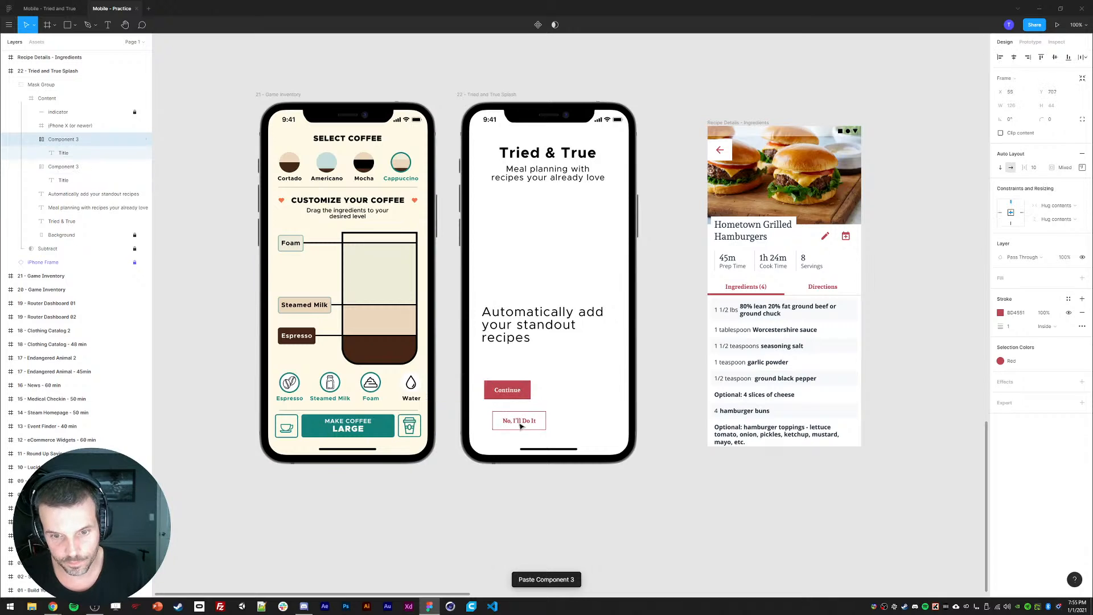
- Change the outlined button's label to "Skip"
double_click(519, 422)
text(Skip)
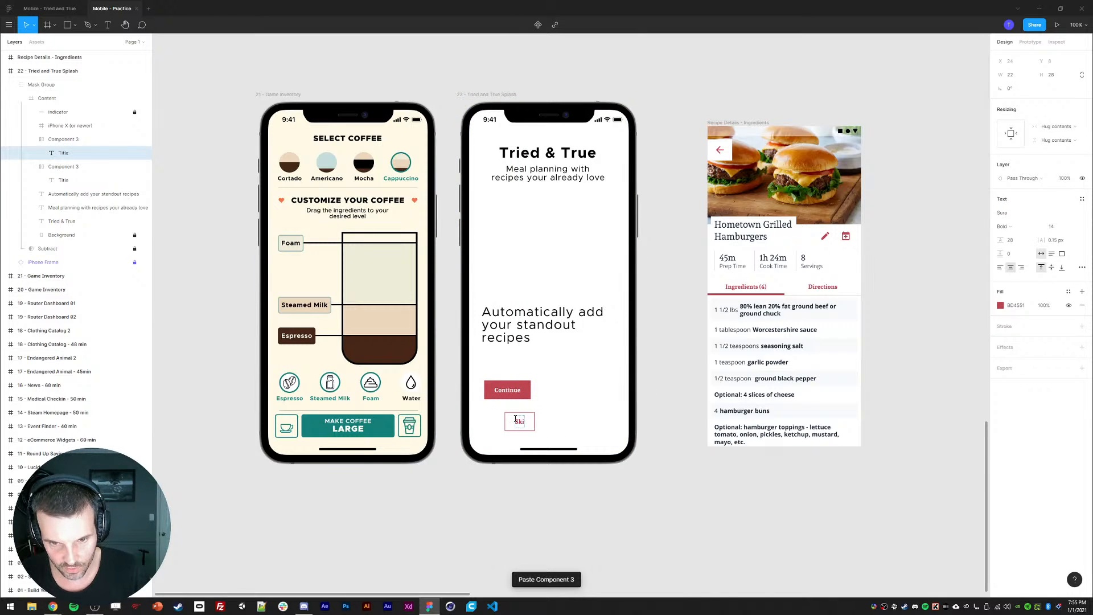
key(Escape)
click(499, 465)
- Arrange the two buttons in one row near the bottom of the phone screen, with Skip on the left and Continue on the right
double_click(519, 424)
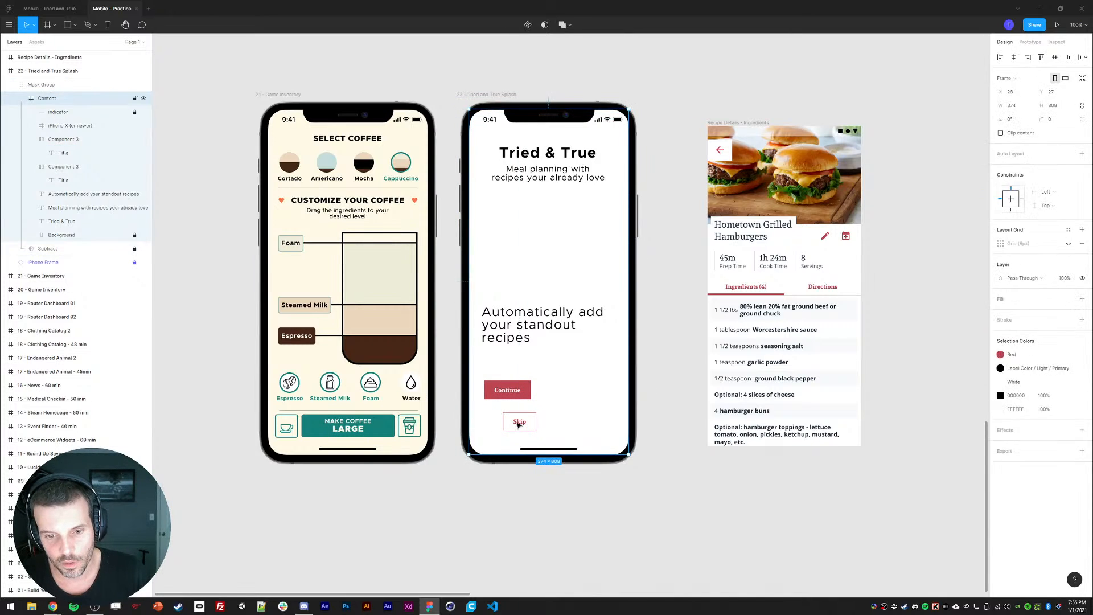
double_click(518, 424)
double_click(509, 422)
click(507, 423)
click(507, 440)
double_click(507, 426)
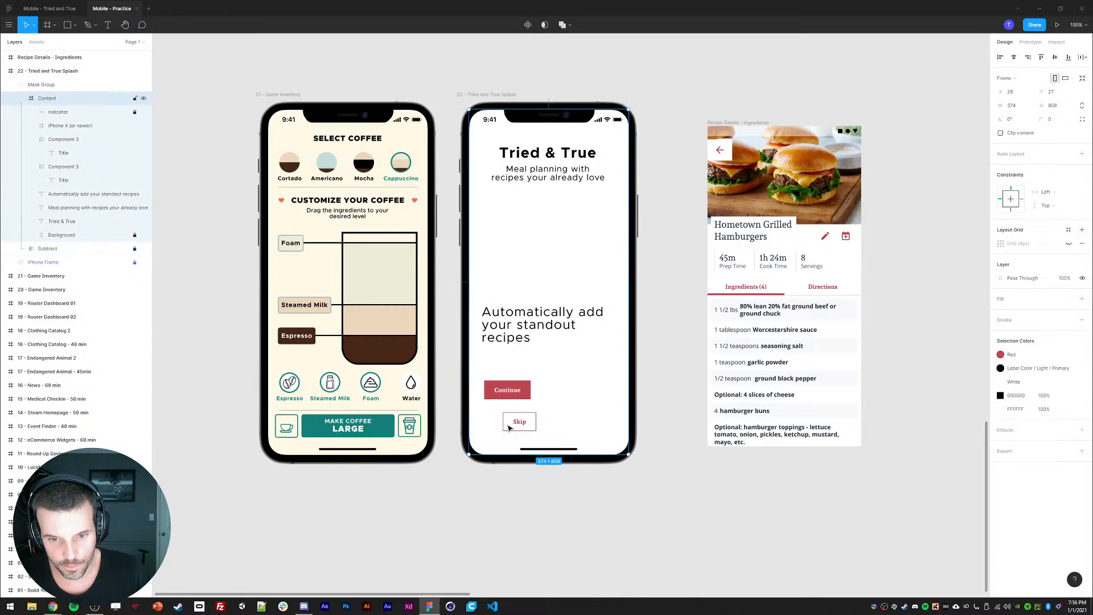
double_click(514, 425)
drag(522, 419, 582, 417)
shift+click(522, 395)
click(538, 501)
double_click(569, 420)
double_click(572, 421)
click(662, 353)
drag(671, 334, 675, 342)
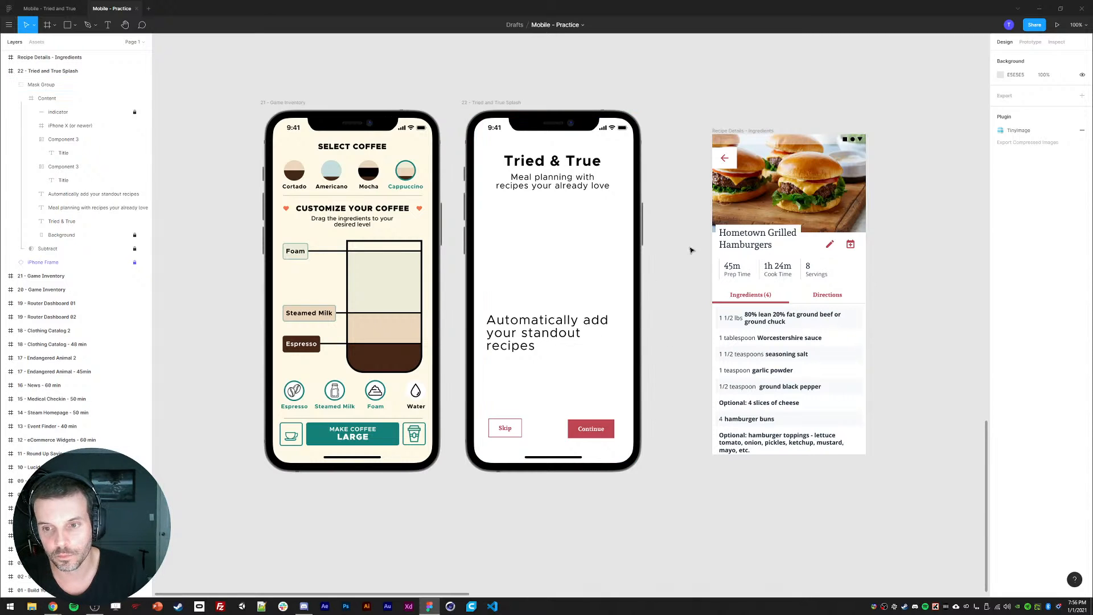
- Apply the "Hometown Grilled Hamburgers" heading's text style to the standout recipes text, the title and the tagline
ctrl+click(740, 242)
click(519, 333)
key(ctrl+alt+v)
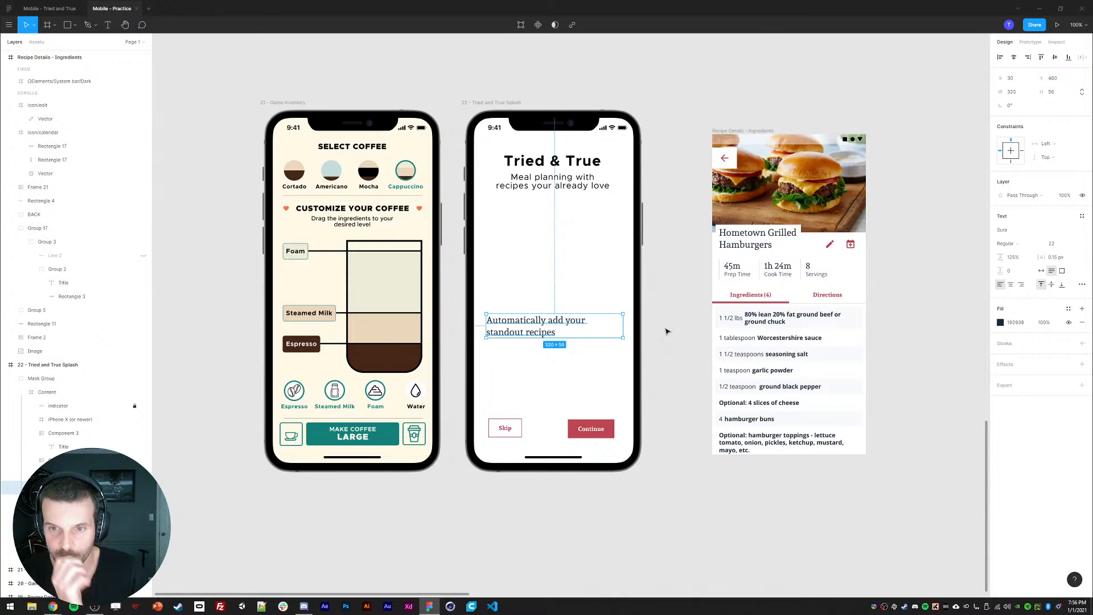
click(569, 165)
shift+click(572, 187)
key(ctrl+alt+v)
click(664, 170)
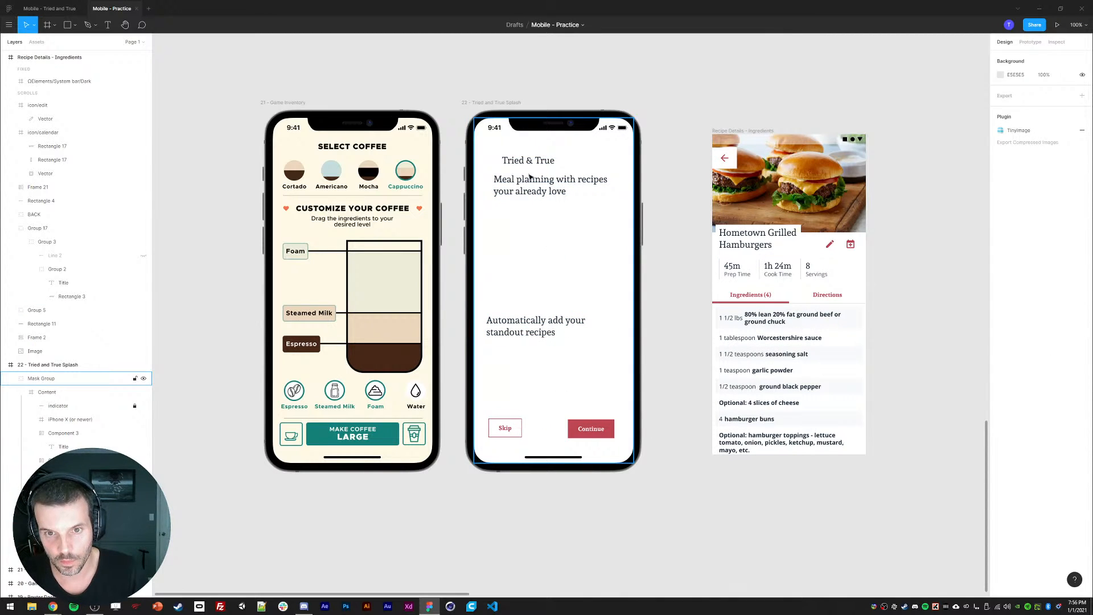
- Set the Tried & True title's font weight to Bold
click(524, 166)
click(1005, 249)
click(1020, 256)
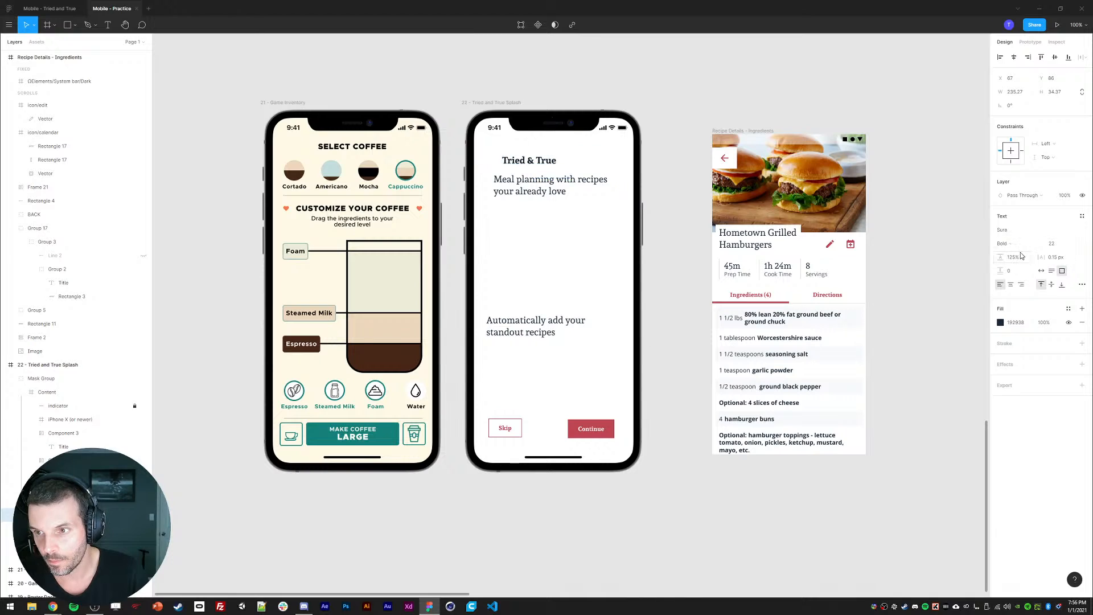
- Set the Tried & True title's font size to 30 and move the tagline lower beneath it
click(1059, 244)
text(30)
key(Return)
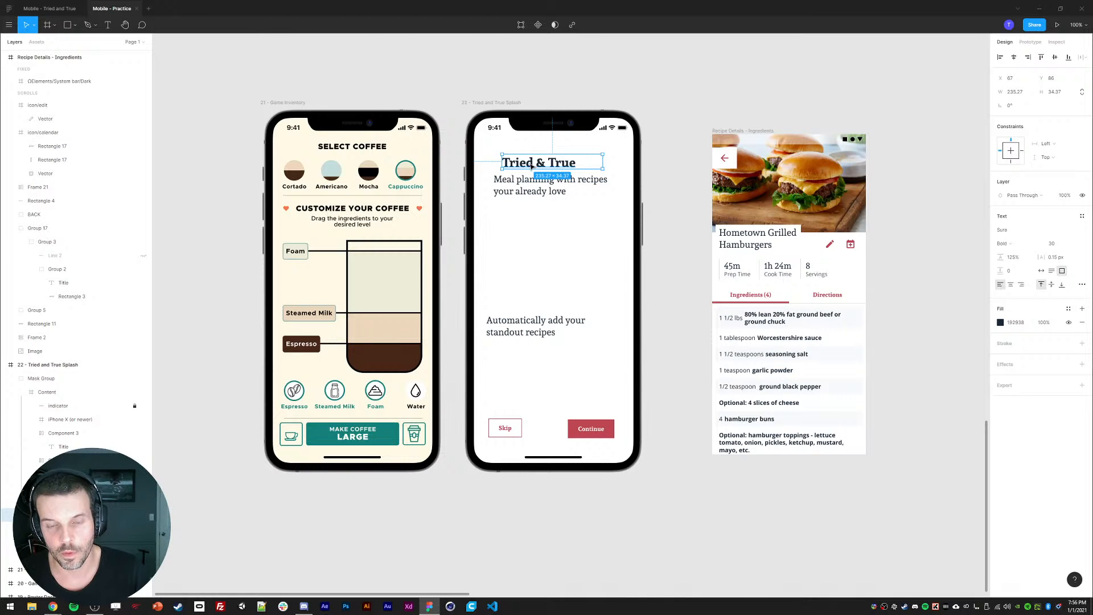
drag(531, 166, 542, 199)
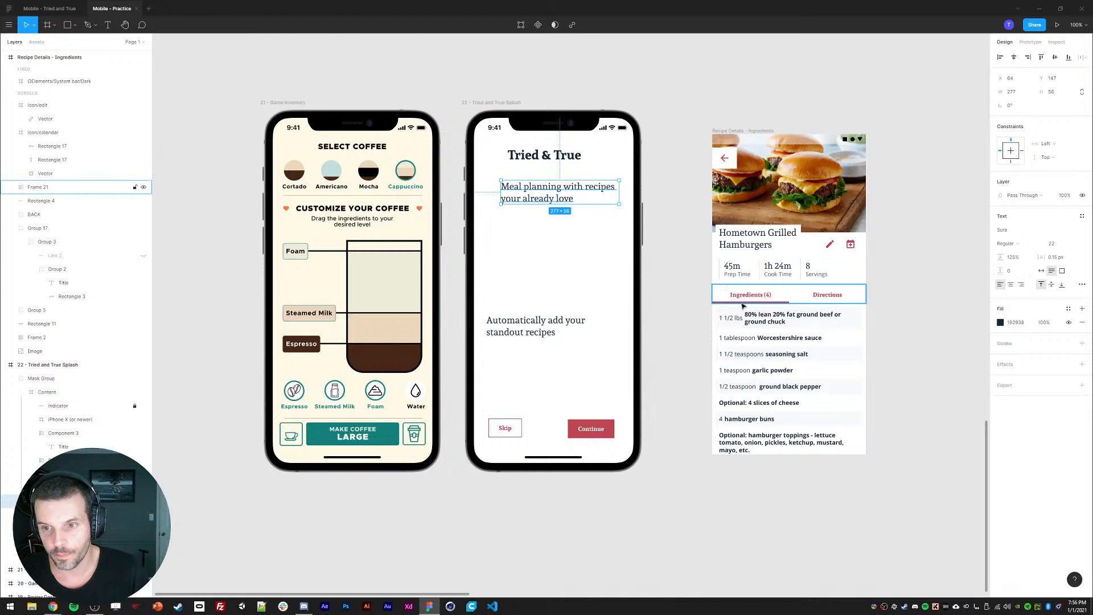
- Apply the bold ground beef ingredient's text style to the tagline, center-align it and place it close beneath the Tried & True title
click(754, 322)
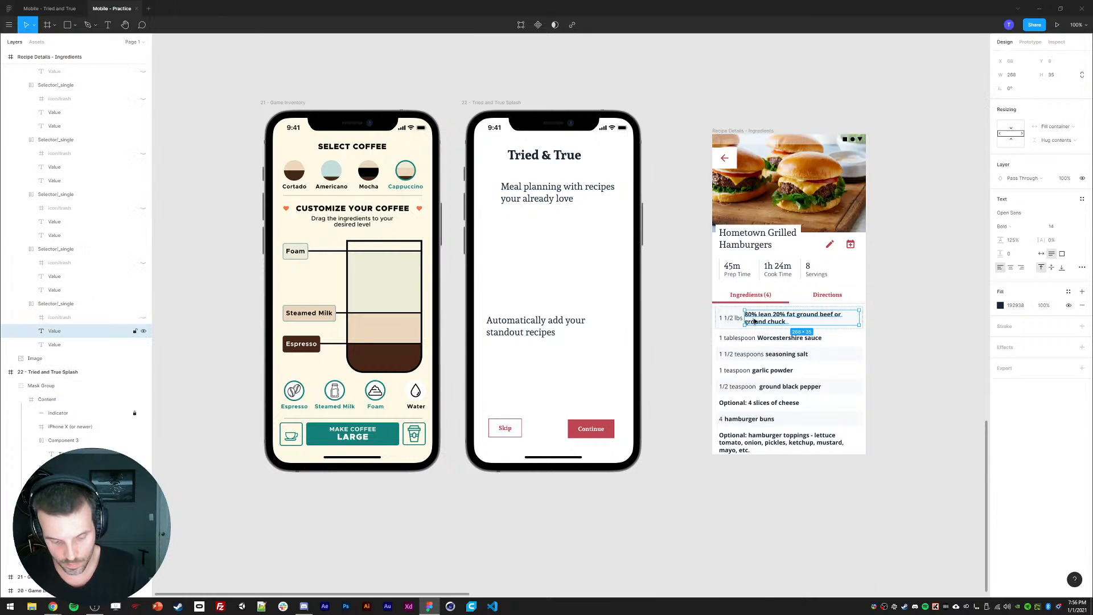
key(ctrl+alt+c)
click(538, 198)
key(ctrl+alt+v)
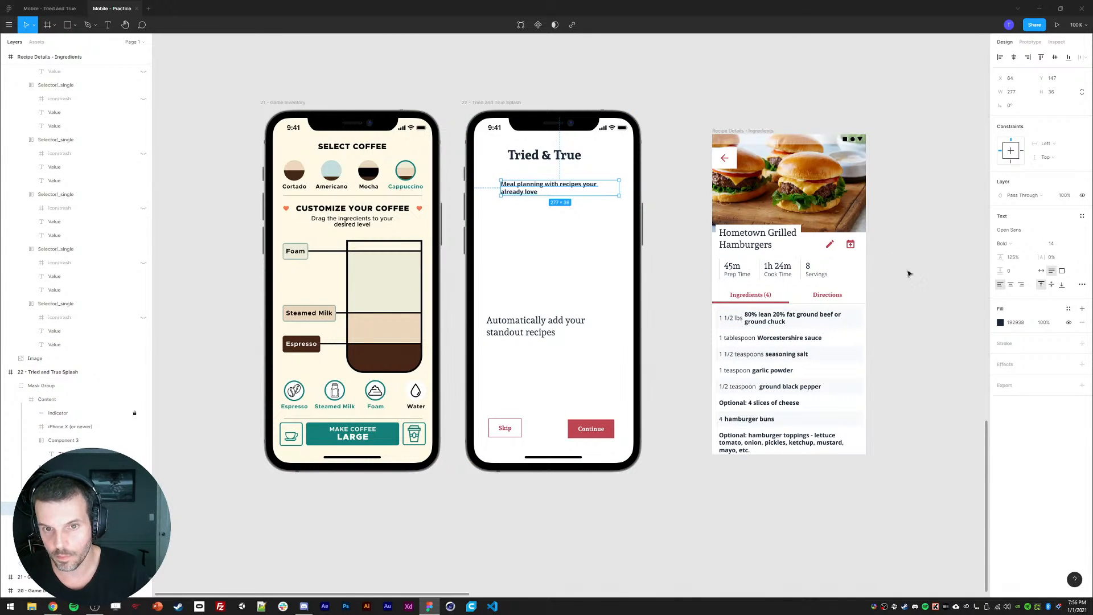
click(1011, 284)
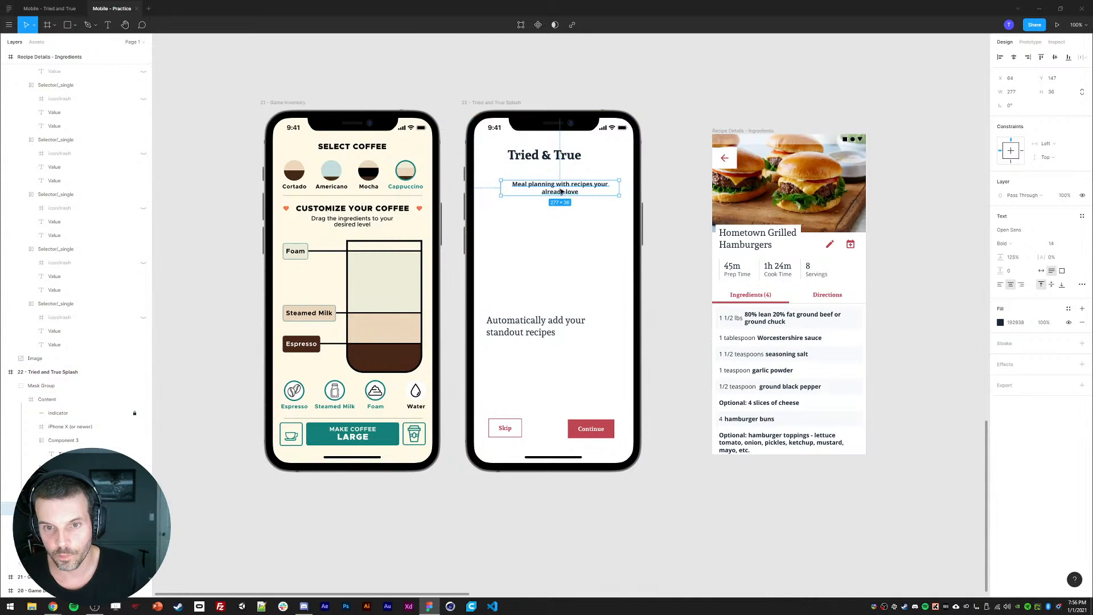
drag(563, 194, 553, 181)
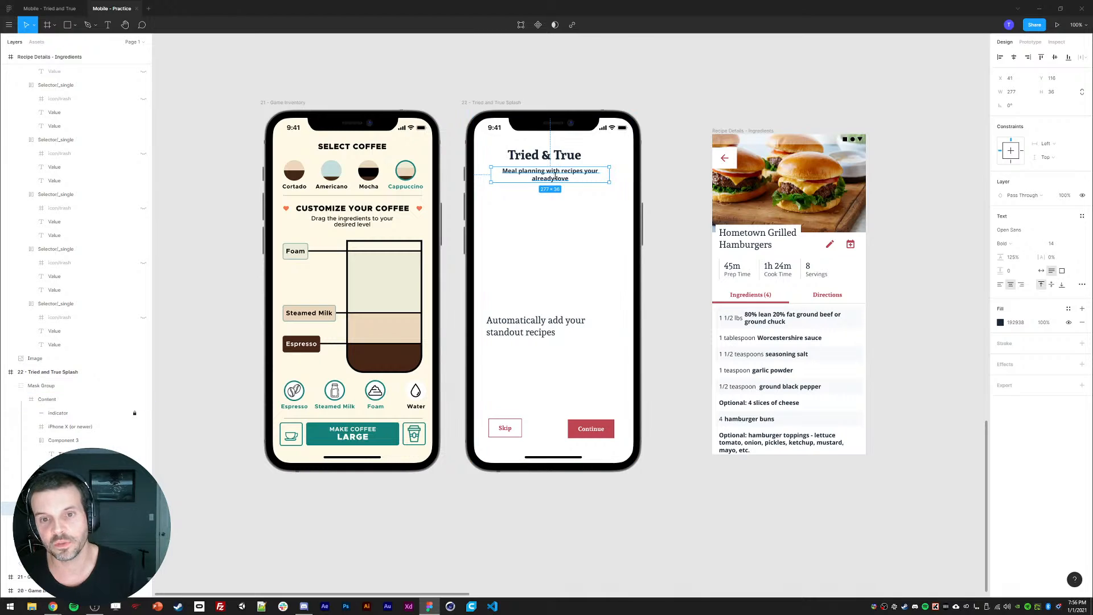
- Correct "your" to "you" in the tagline and break the line before "you already love"
double_click(584, 172)
click(599, 172)
key(BackSpace)
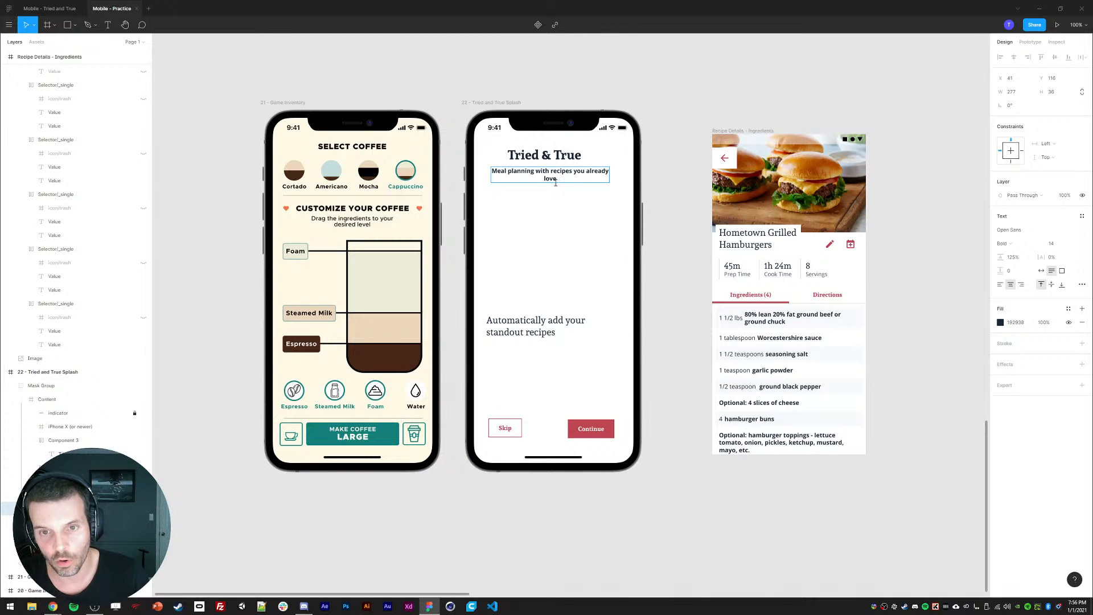
click(574, 172)
key(Return)
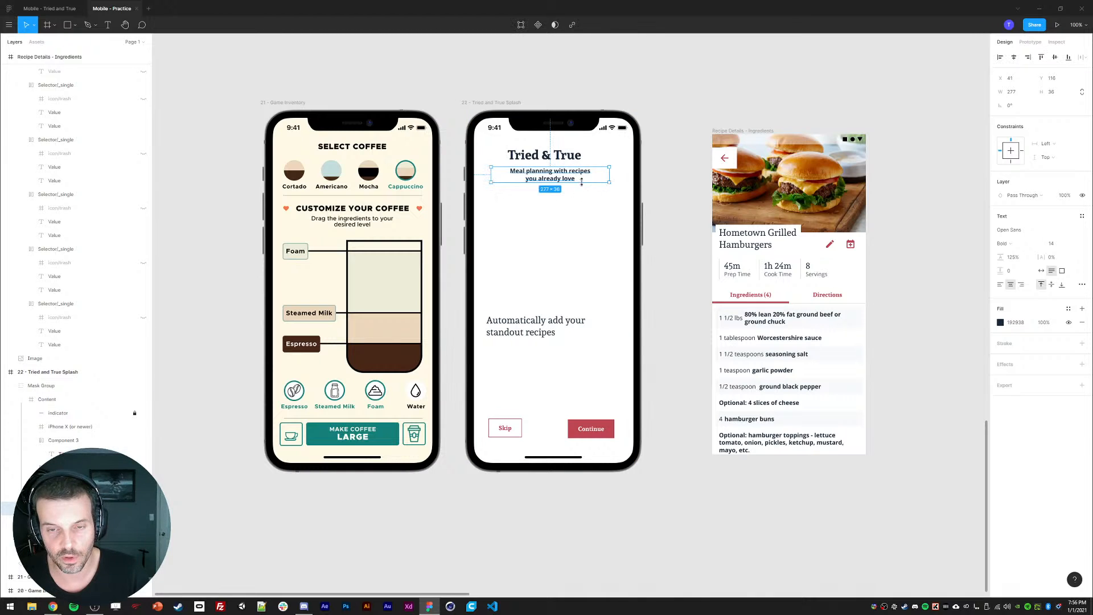
double_click(561, 175)
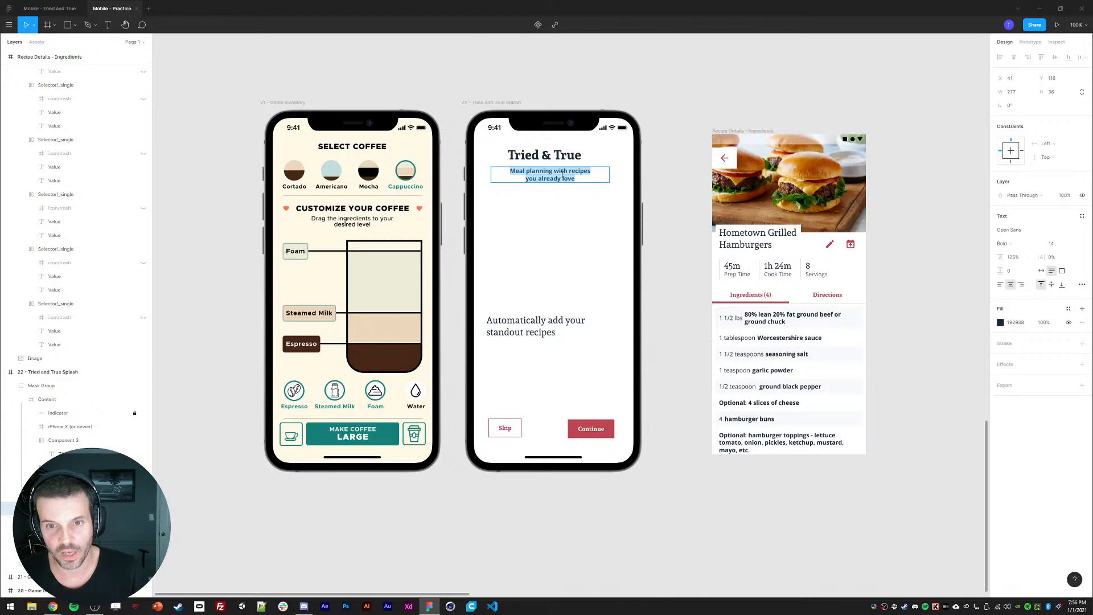
double_click(562, 173)
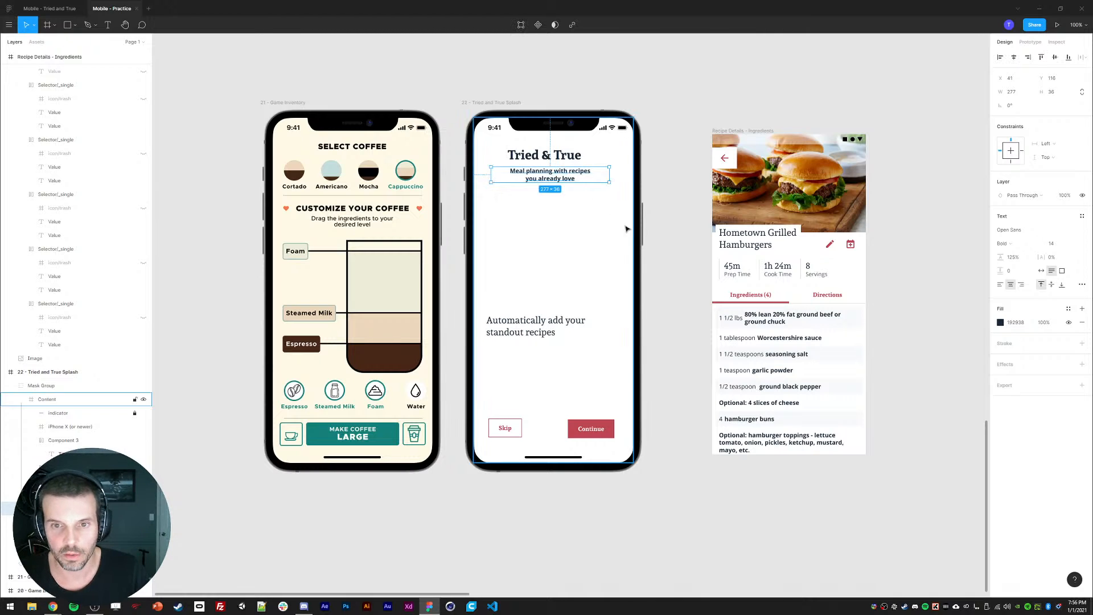
- Center the title and tagline text with auto width, align both on their horizontal centers and shift the pair slightly down
click(561, 189)
click(563, 159)
shift+click(563, 171)
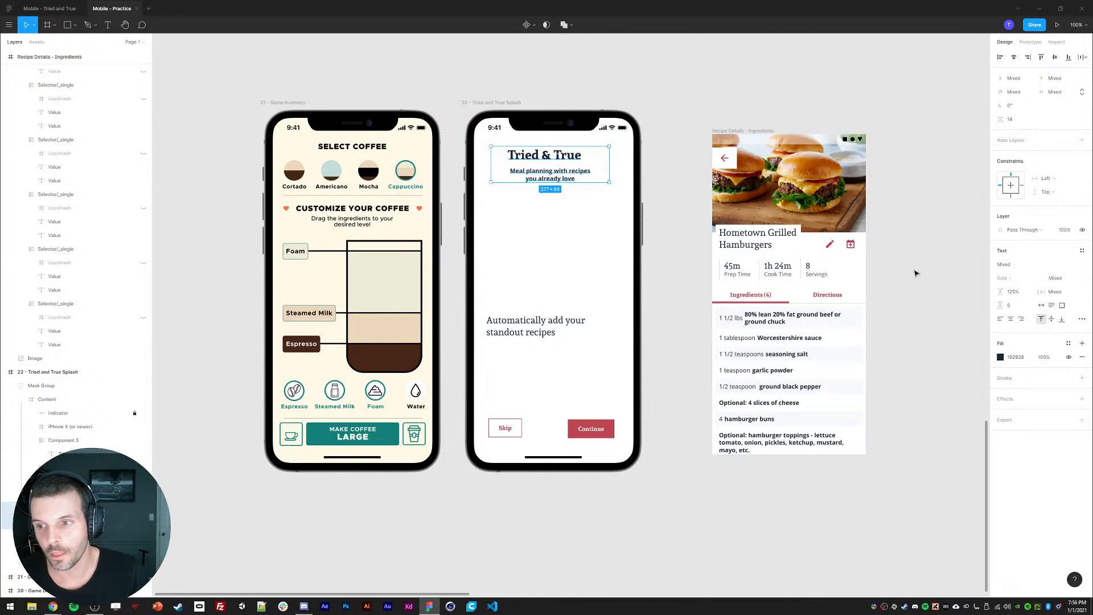
click(1011, 319)
click(1014, 57)
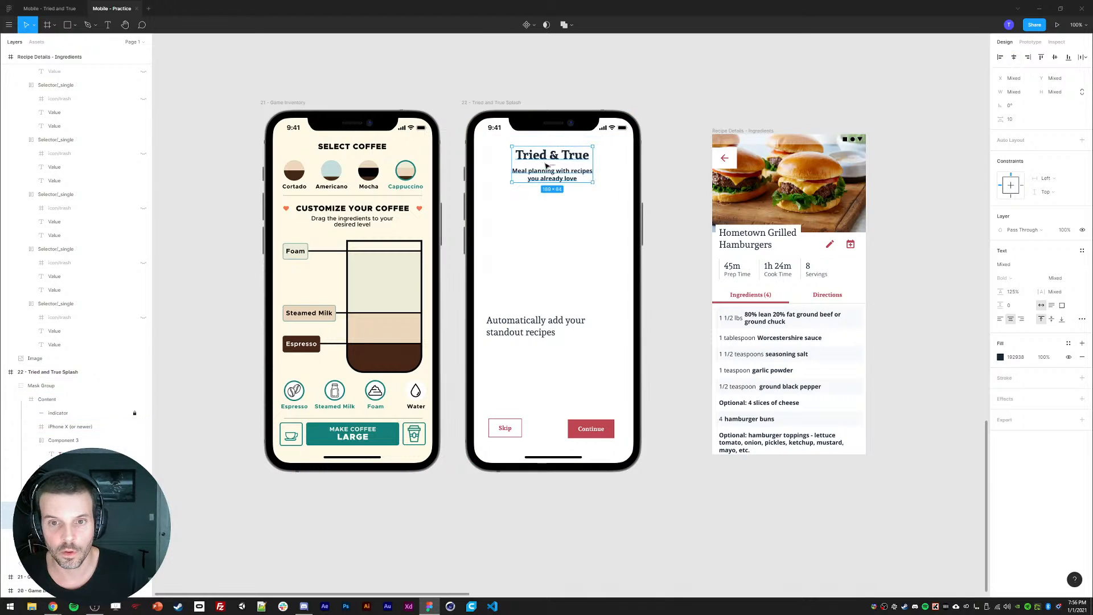
click(675, 251)
- Move the standout recipes text up to the middle of the splash screen and break its line after "Automatically"
click(530, 328)
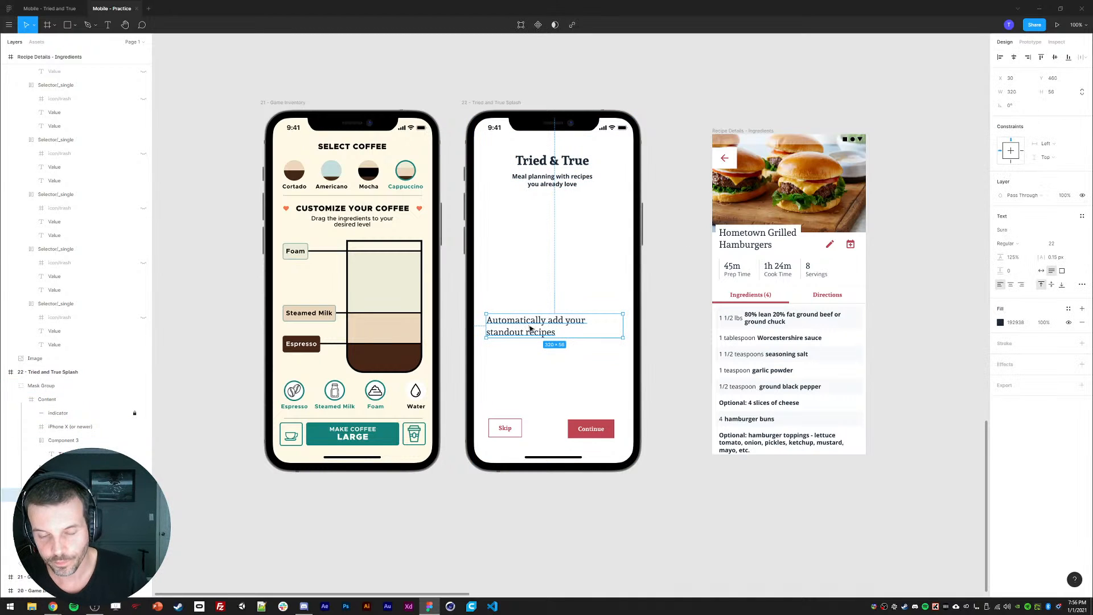
drag(528, 325, 540, 296)
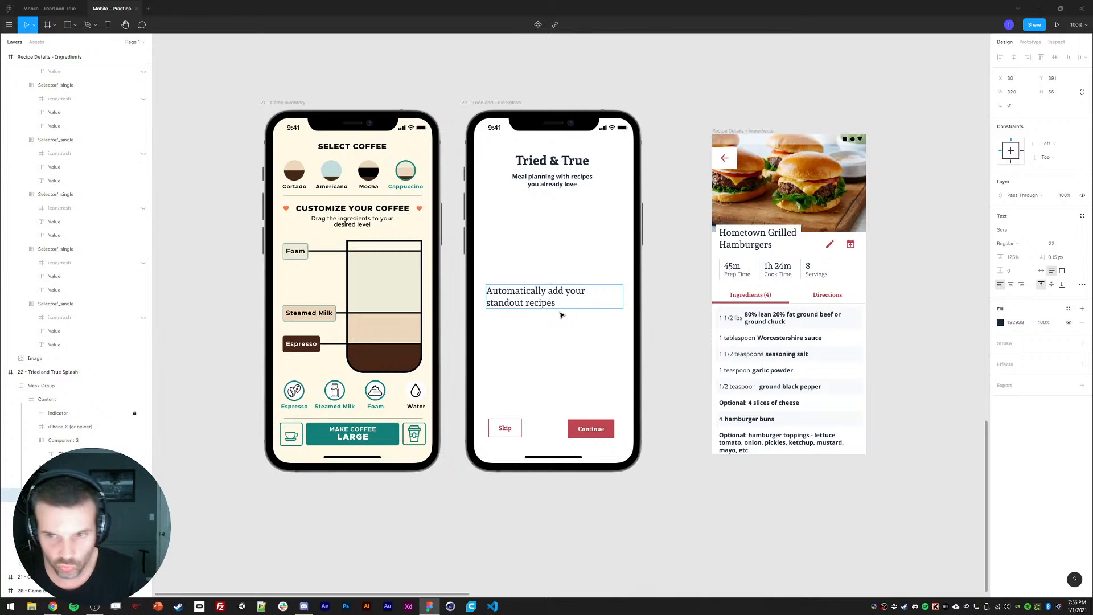
click(883, 243)
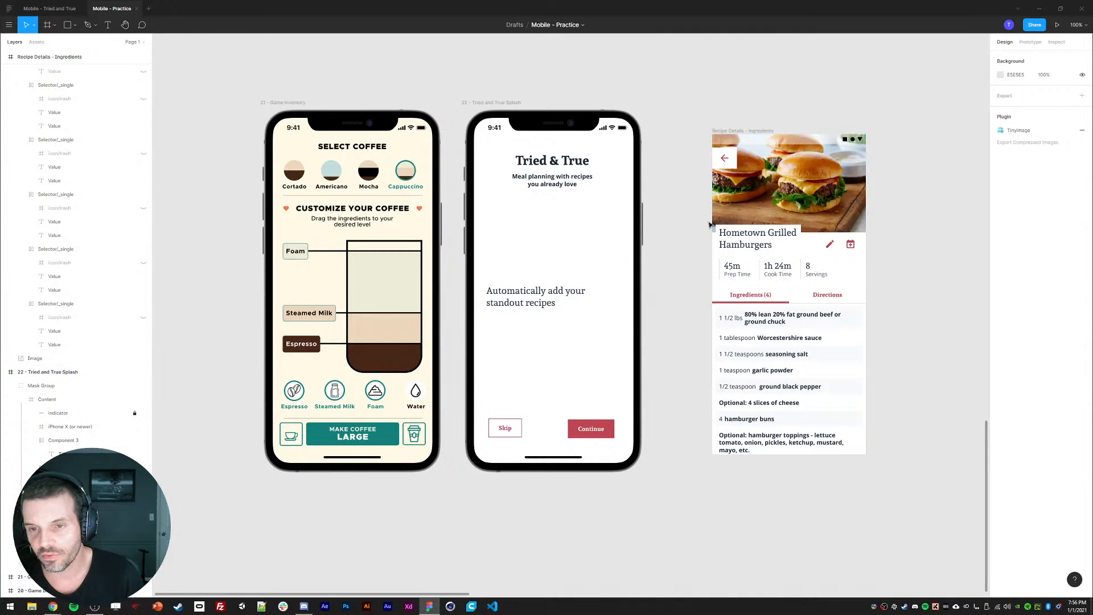
click(725, 214)
click(694, 231)
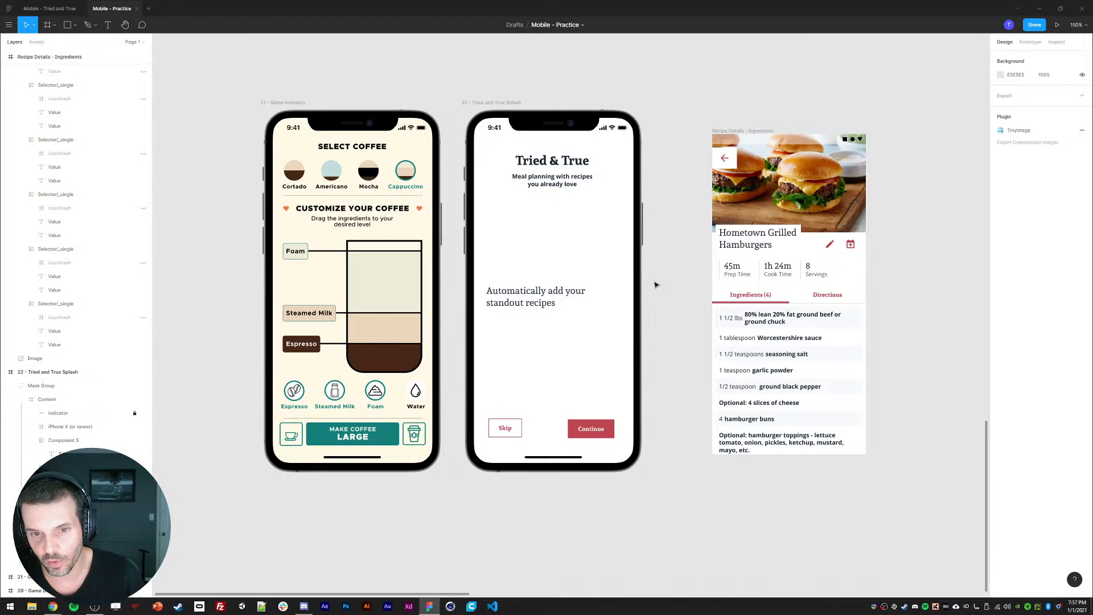
click(534, 293)
double_click(533, 293)
click(548, 291)
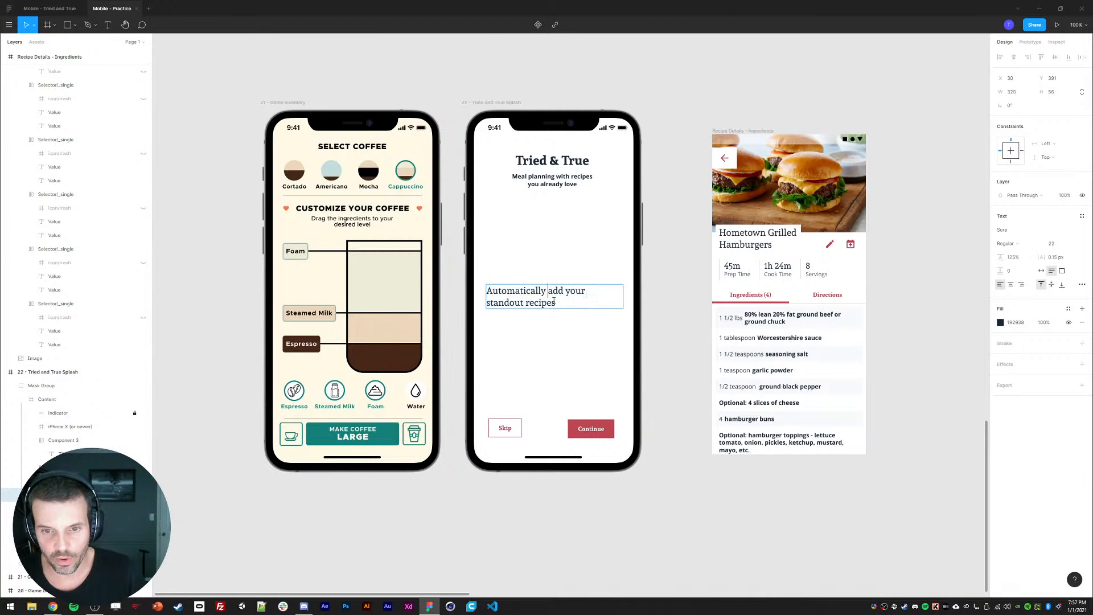
key(Return)
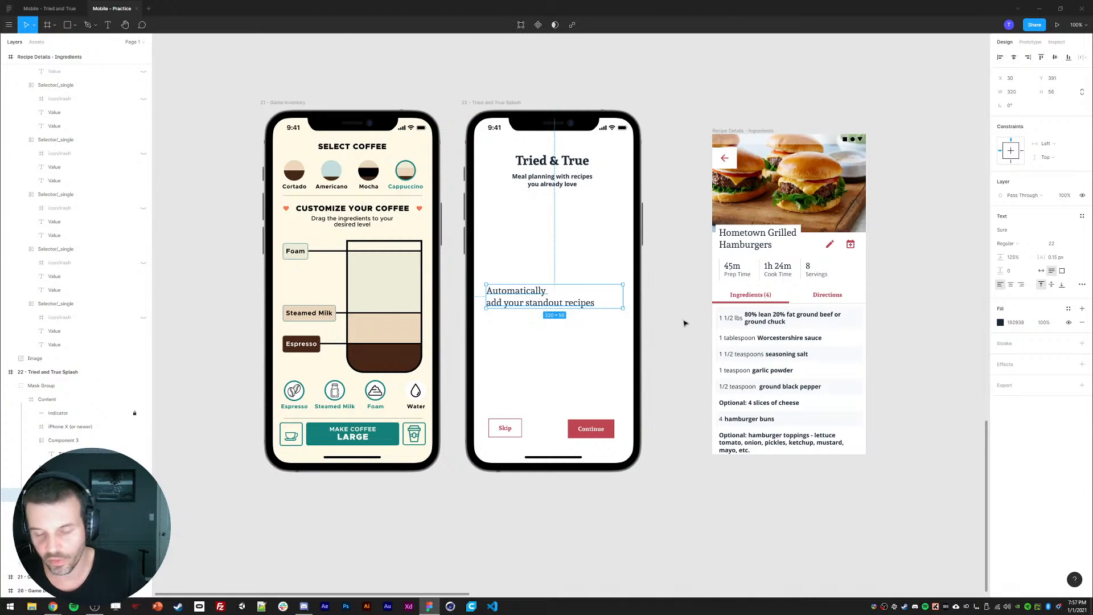
click(675, 275)
- Copy the hamburger photo into the splash screen's content, layered beneath the status bar, and place it at the screen's top edge
click(800, 181)
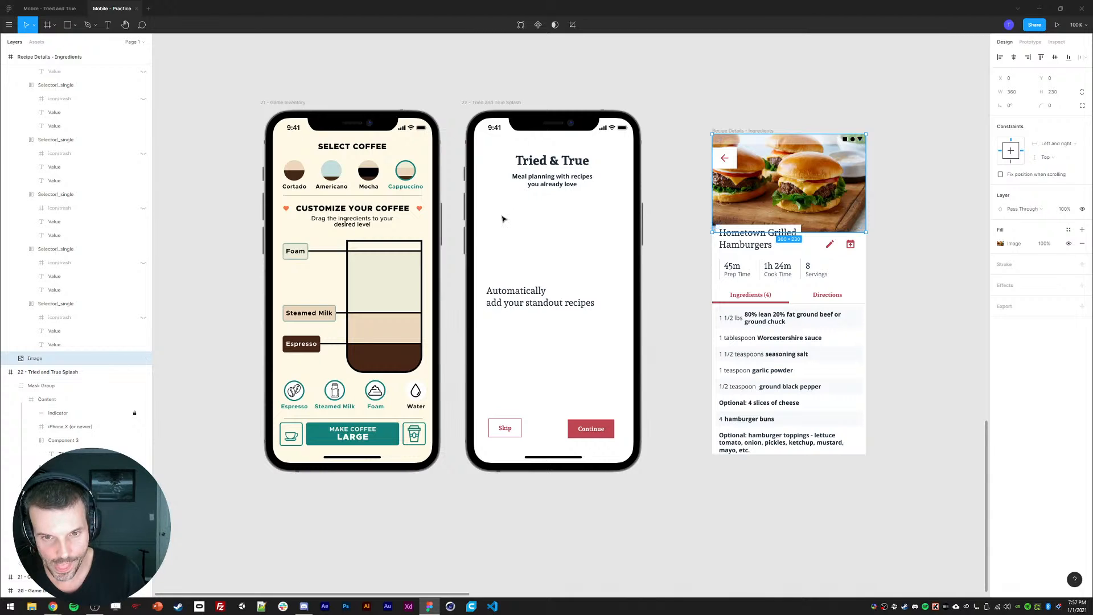
click(505, 171)
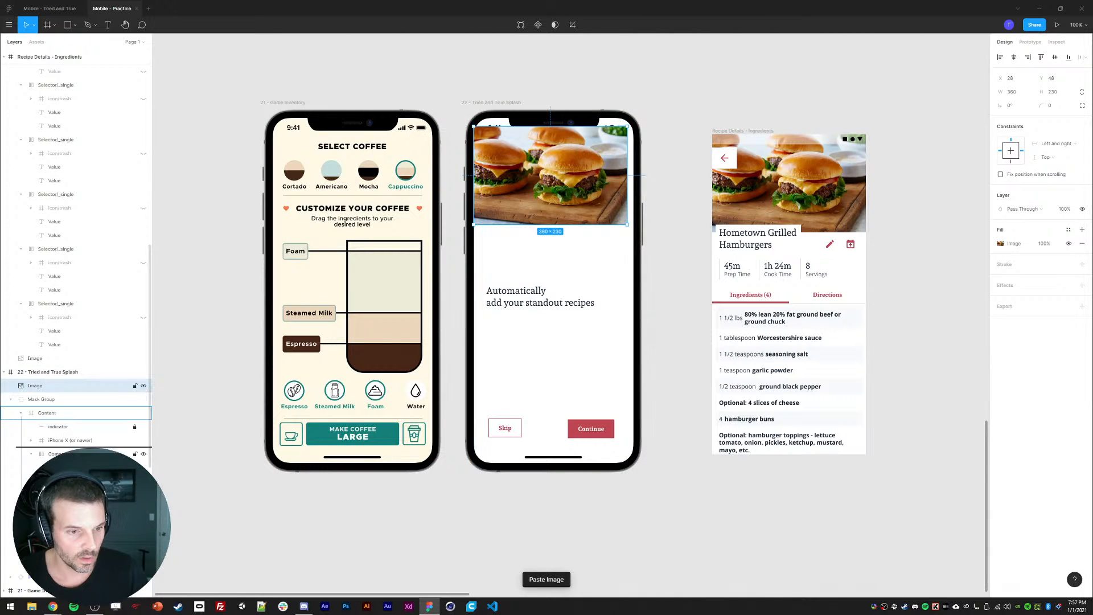
drag(34, 454, 34, 461)
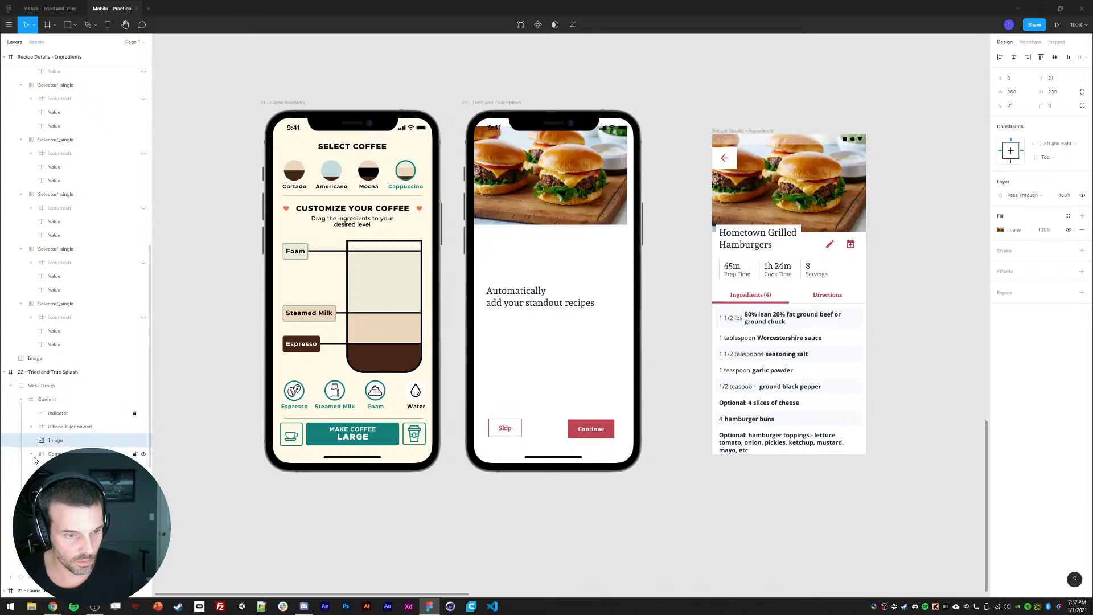
drag(536, 189, 537, 180)
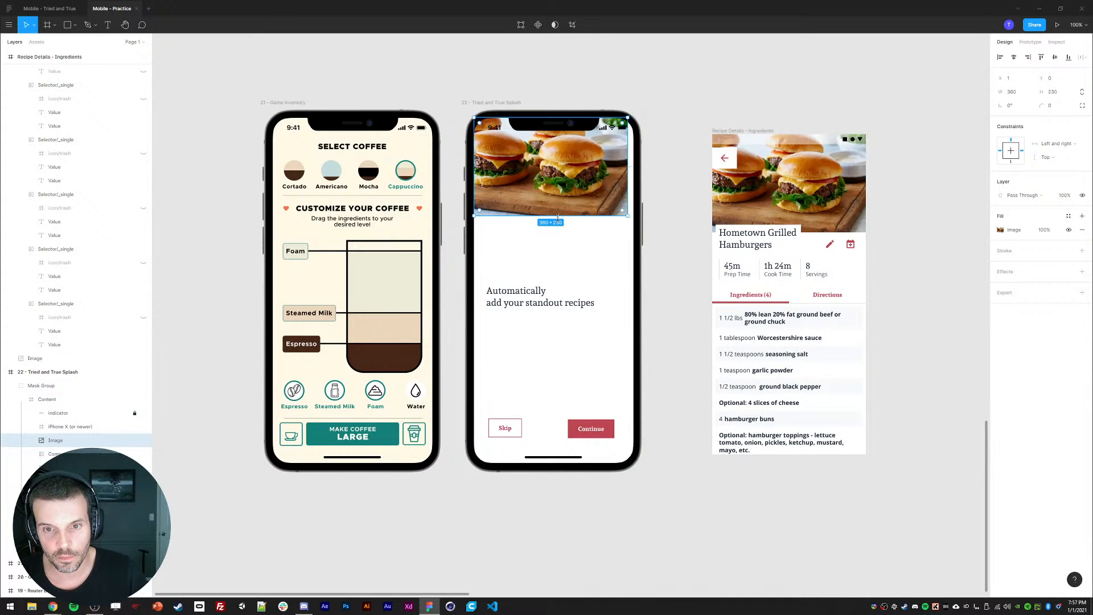
- Resize the splash screen's hamburger photo to 374 wide and 404 high
drag(556, 217, 585, 462)
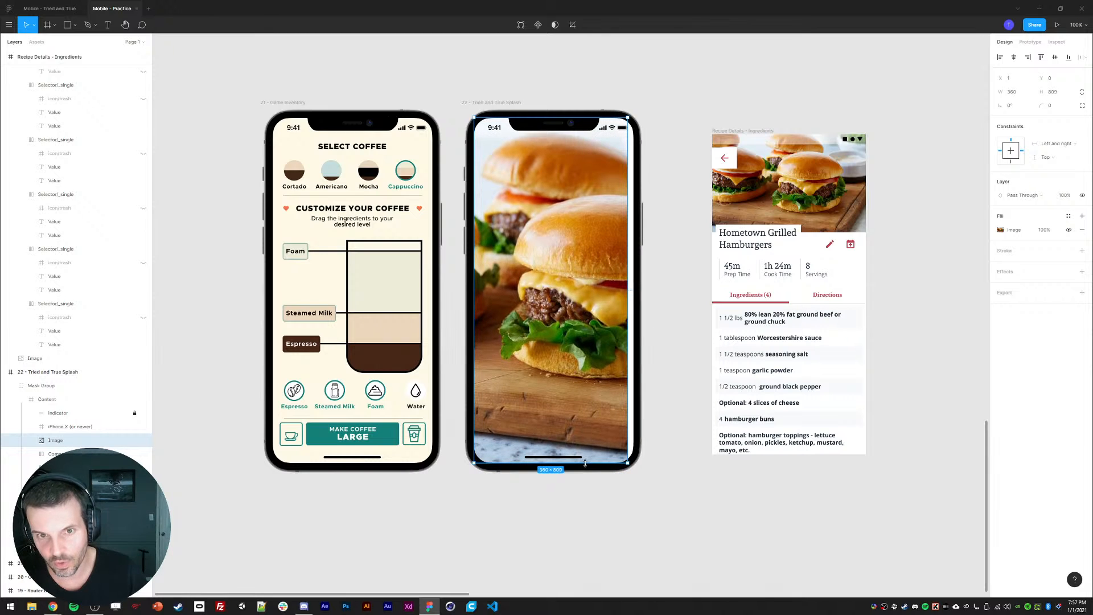
click(1056, 94)
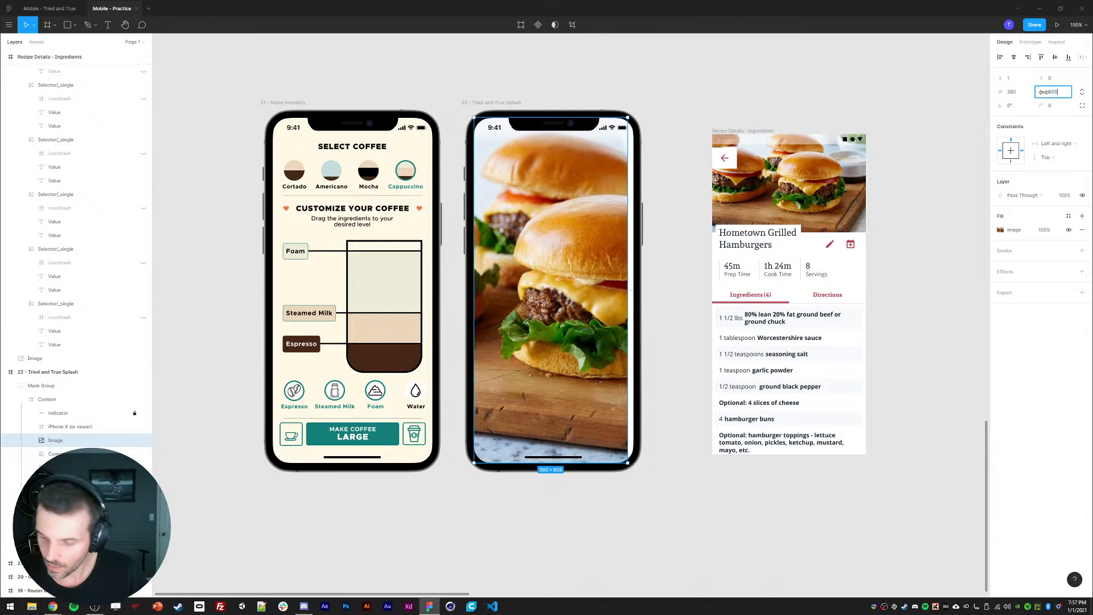
key(Return)
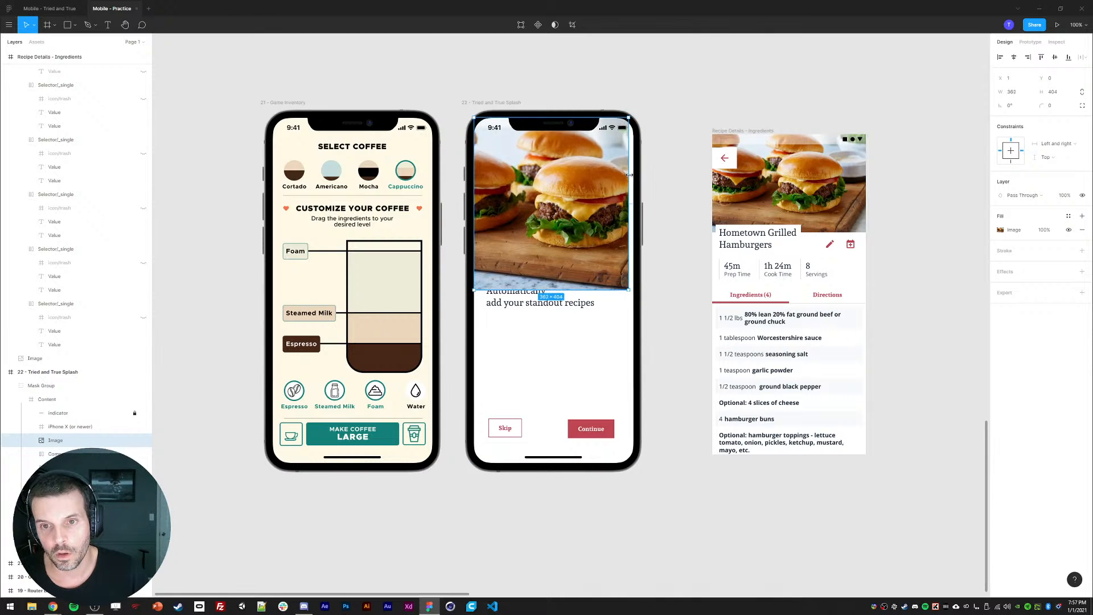
drag(627, 173, 633, 173)
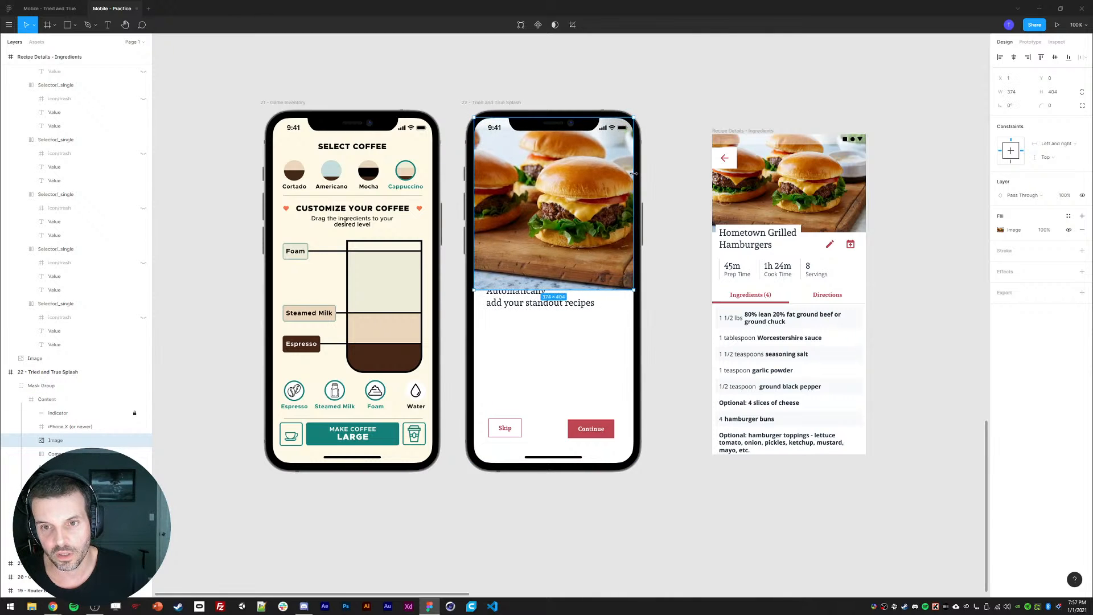
- Reorder the hamburger photo's layer below the standout recipes text, the tagline and the Tried & True title
click(501, 303)
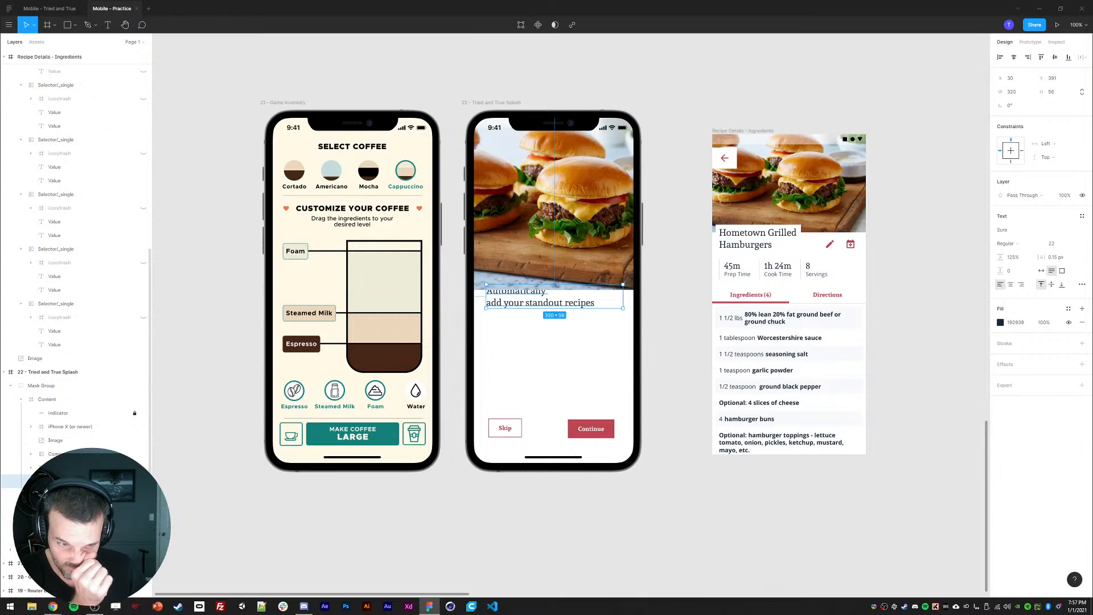
drag(55, 440, 56, 506)
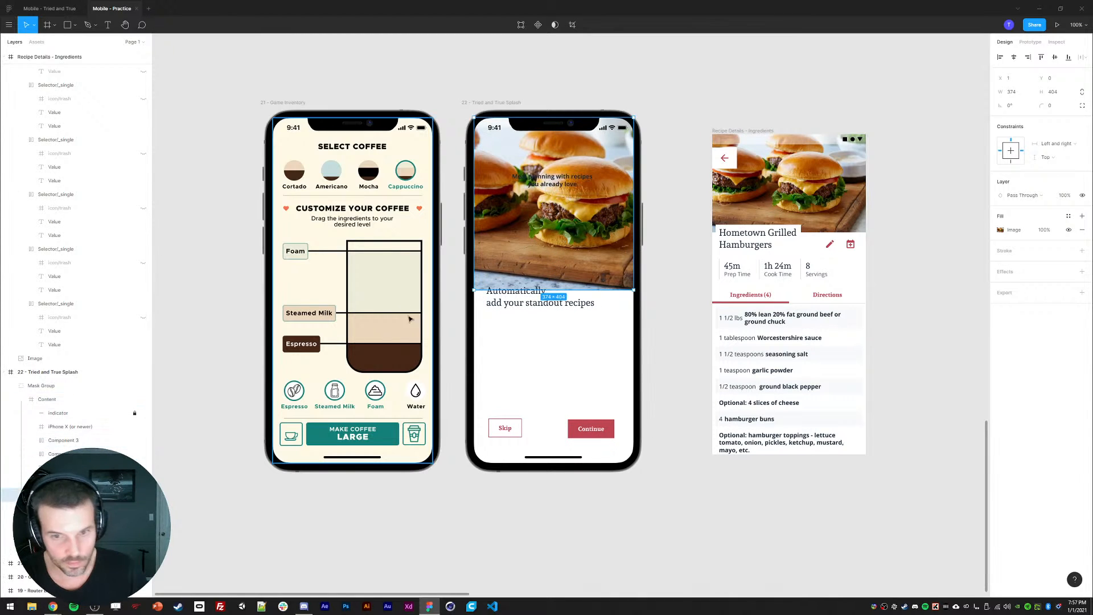
click(444, 307)
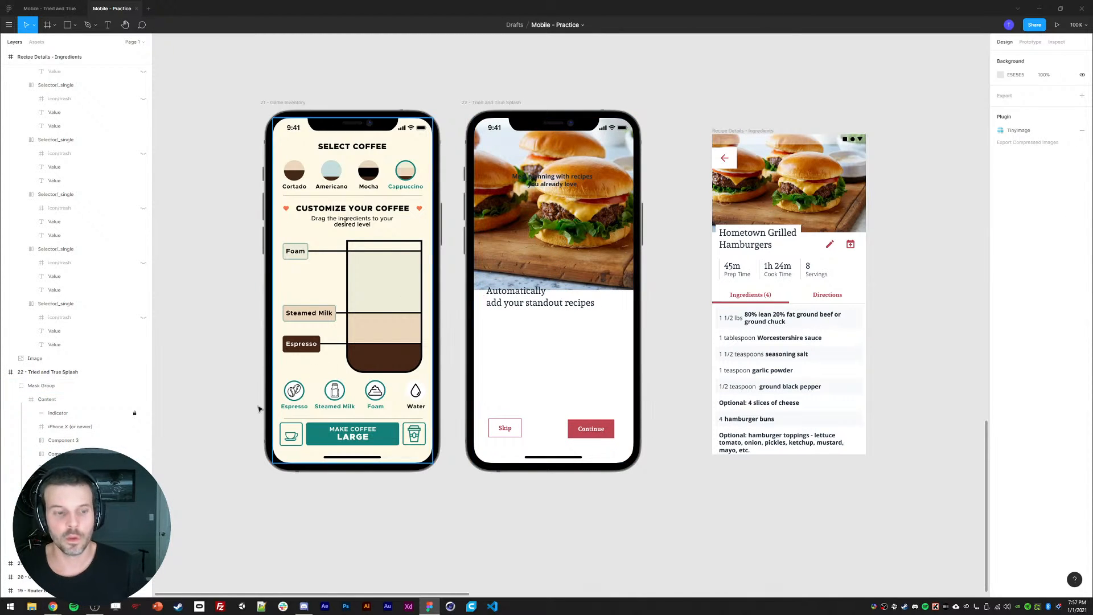
drag(57, 495, 57, 515)
click(665, 222)
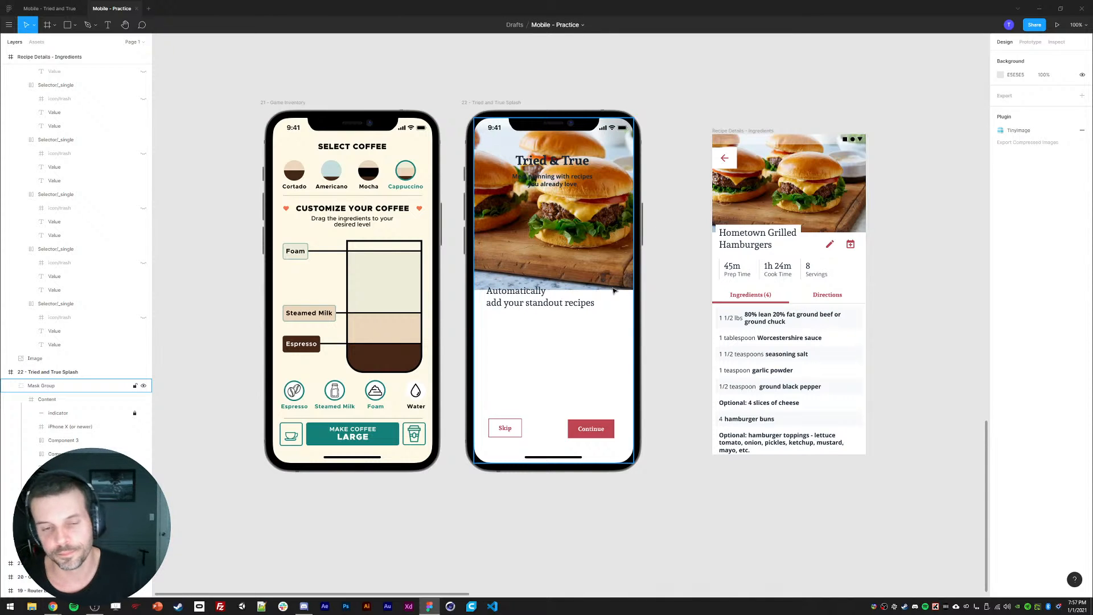
- Copy the white rectangle behind the "Hometown Grilled Hamburgers" heading and place it behind the word "Automatically" on the splash screen
ctrl+click(799, 228)
key(ctrl+c)
ctrl+click(515, 295)
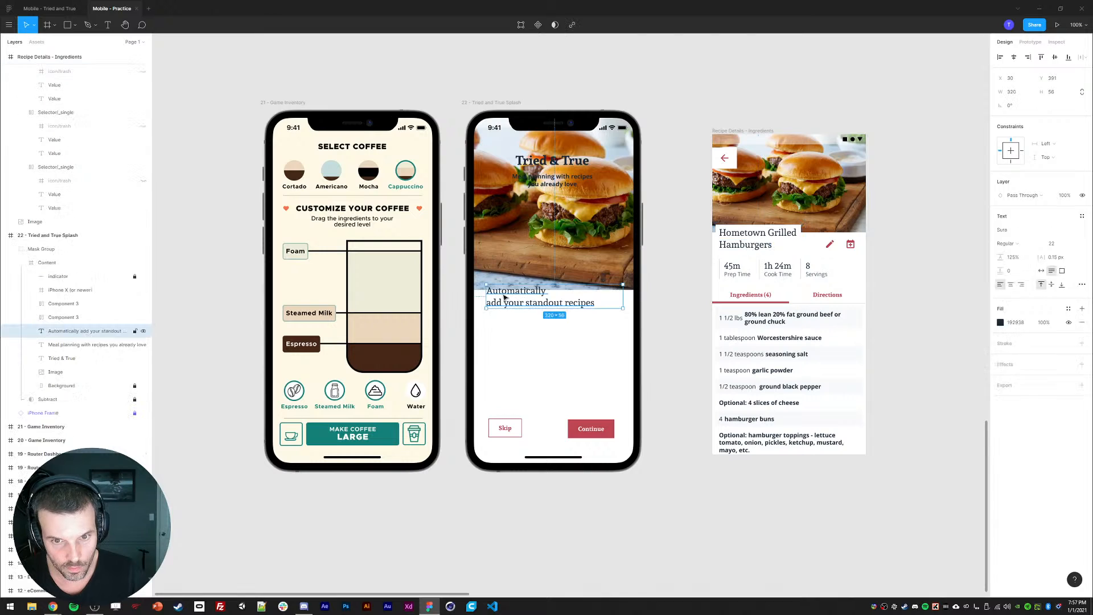
key(ctrl+v)
drag(57, 350, 58, 351)
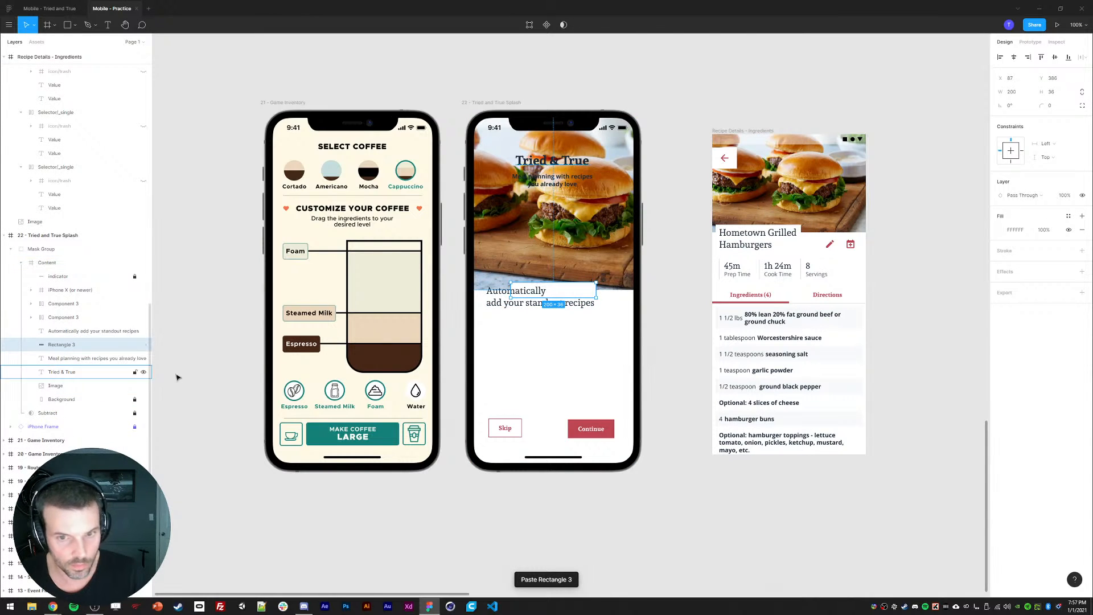
key(shift+Left)
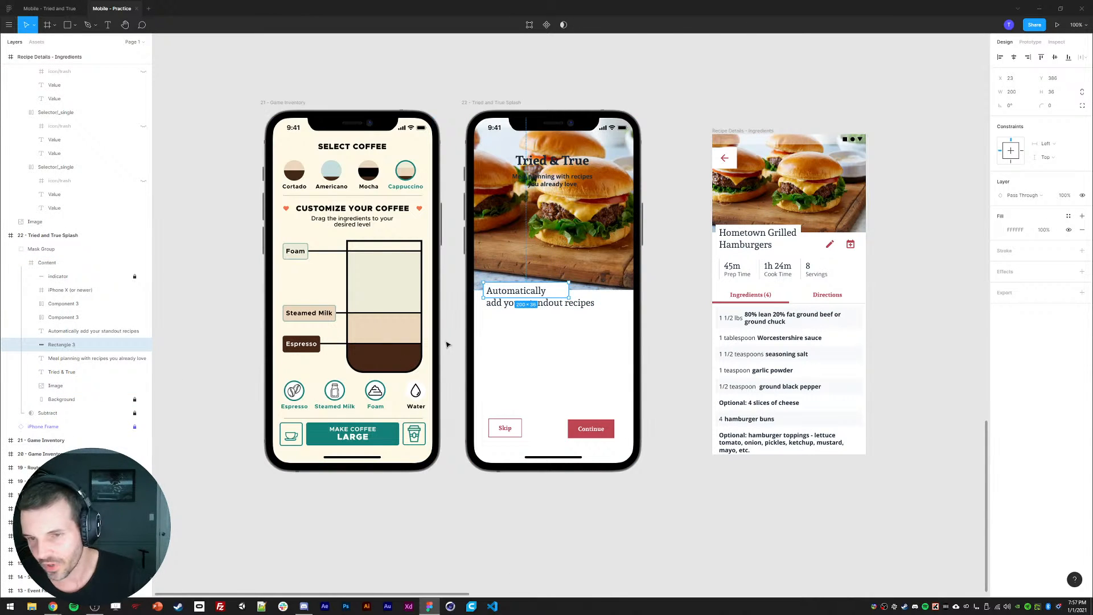
- Set the standout recipes text's font size to 30
click(563, 308)
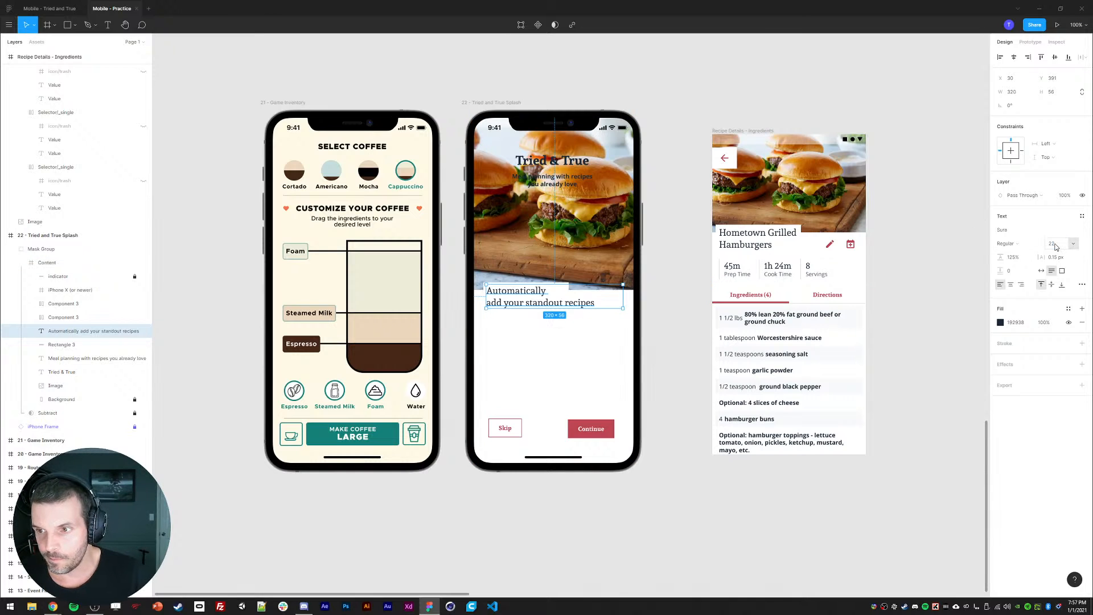
text(30)
key(Return)
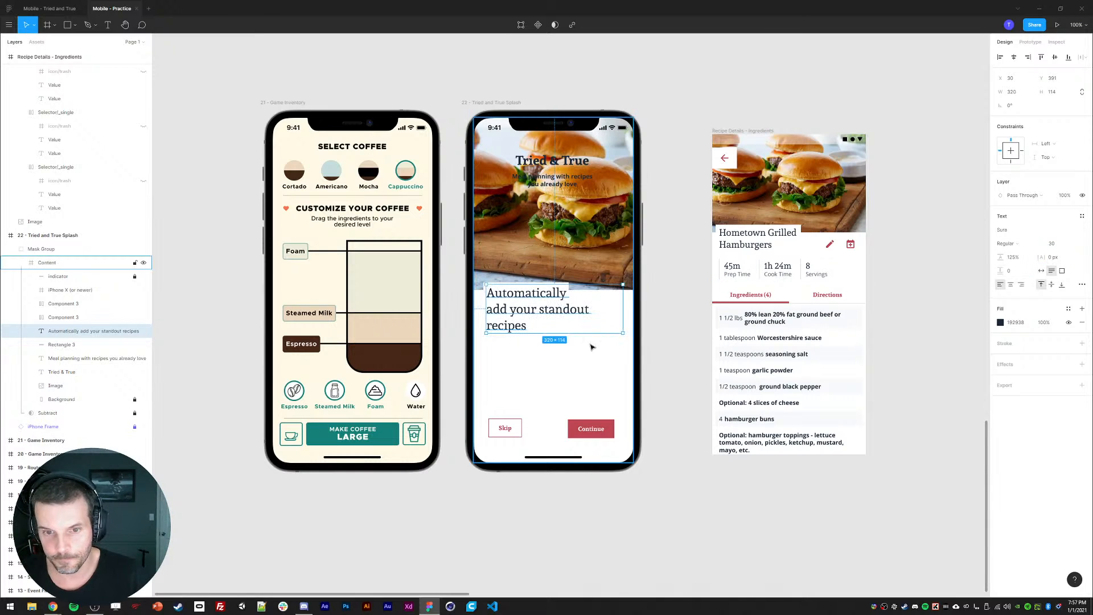
- Set the word "Automatically" in the standout recipes text to Bold
click(642, 357)
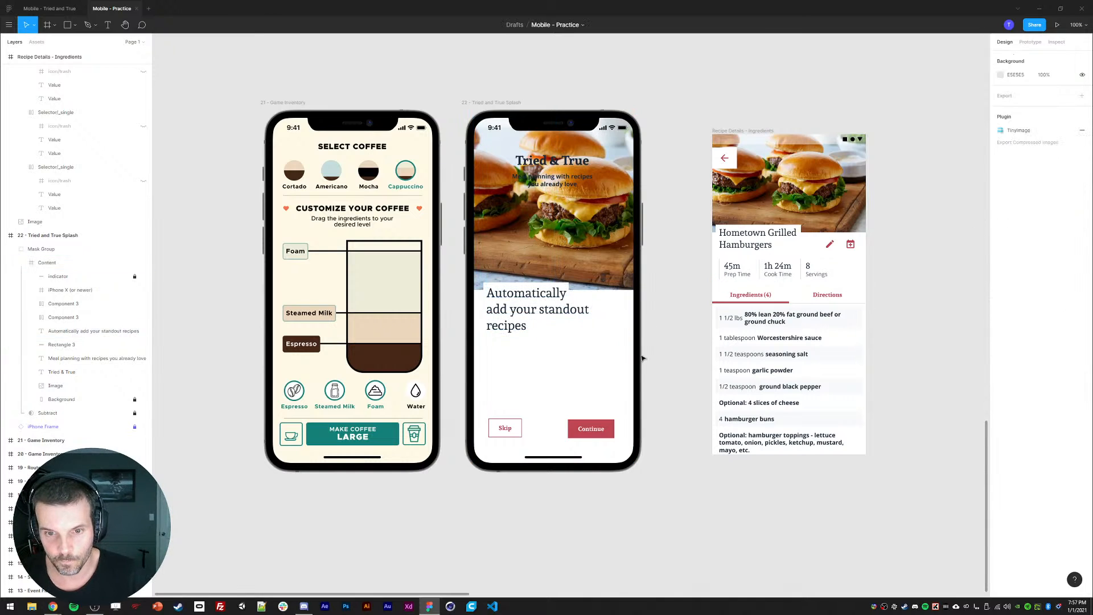
click(500, 294)
double_click(501, 295)
double_click(500, 293)
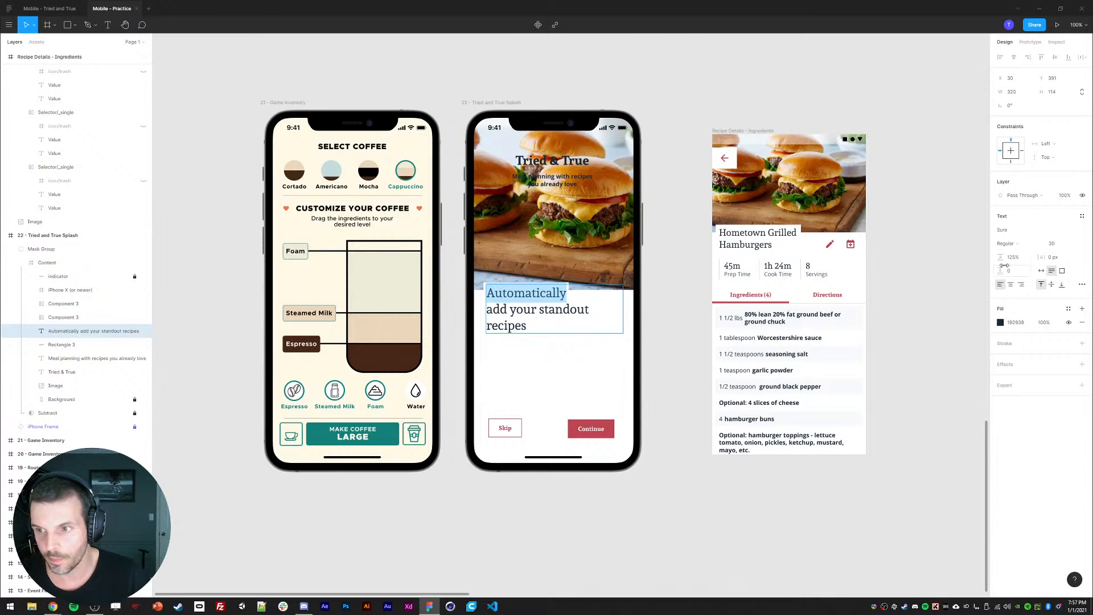
click(1005, 243)
click(998, 271)
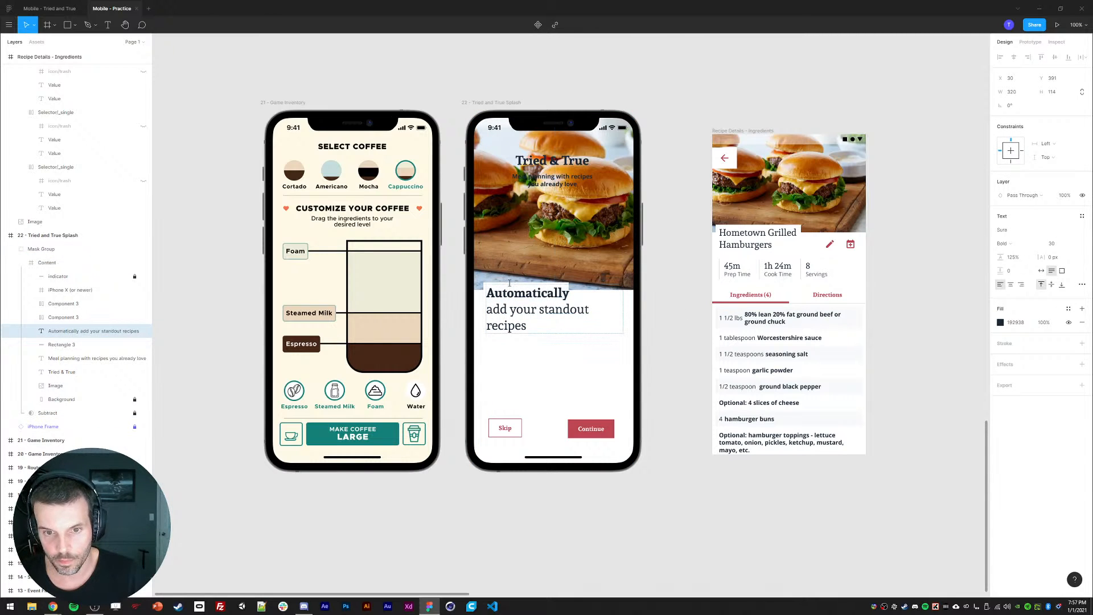
- Resize the white rectangle behind "Automatically" to 217 wide and 50 high and nudge it to X 24
click(478, 284)
click(546, 278)
click(554, 284)
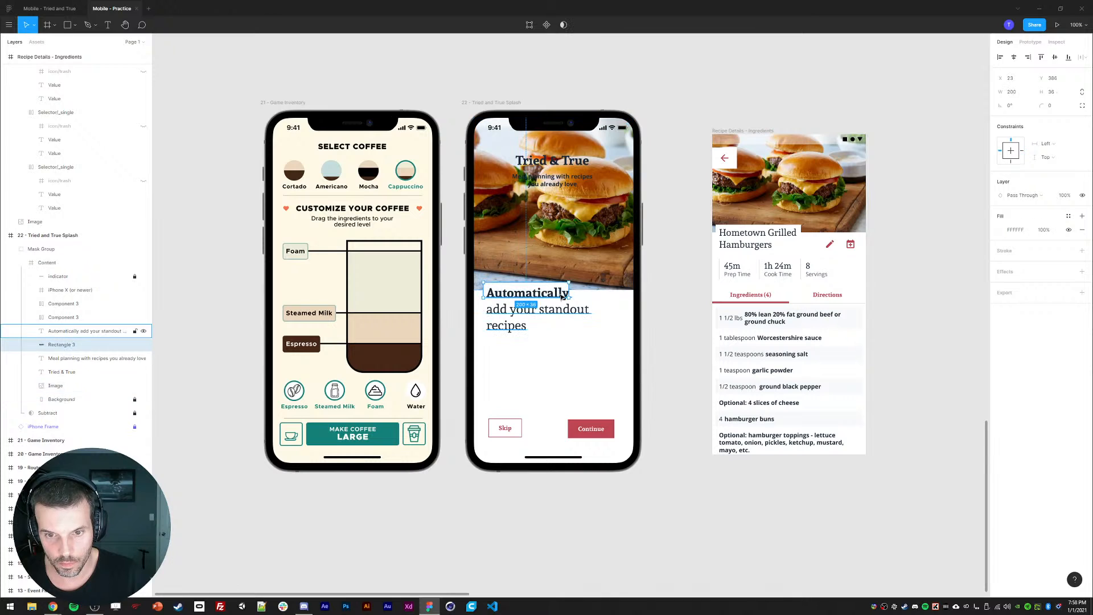
drag(548, 297, 547, 304)
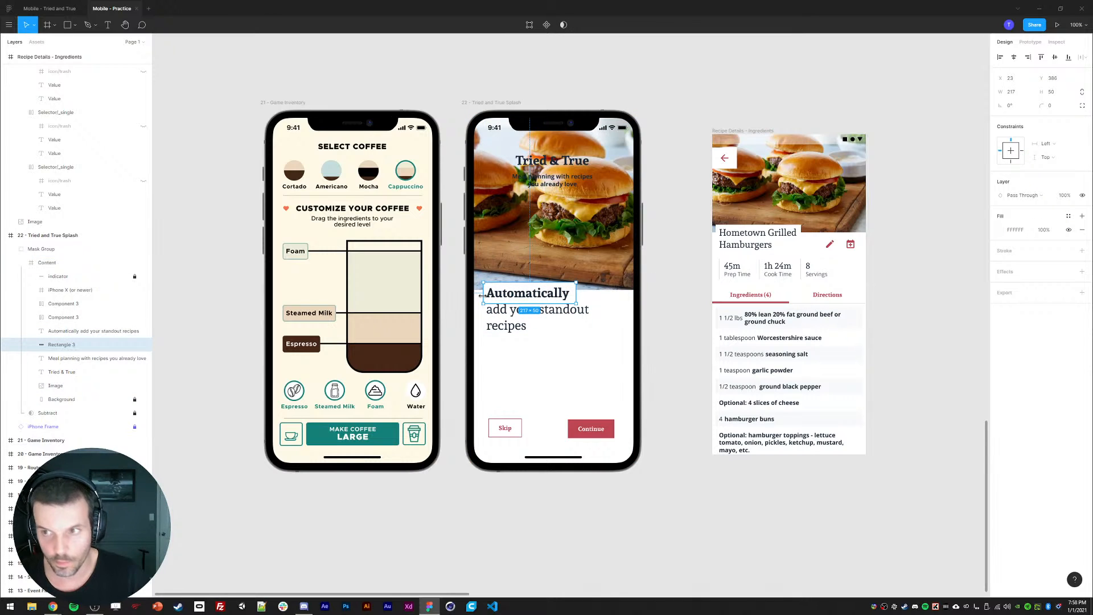
key(Right)
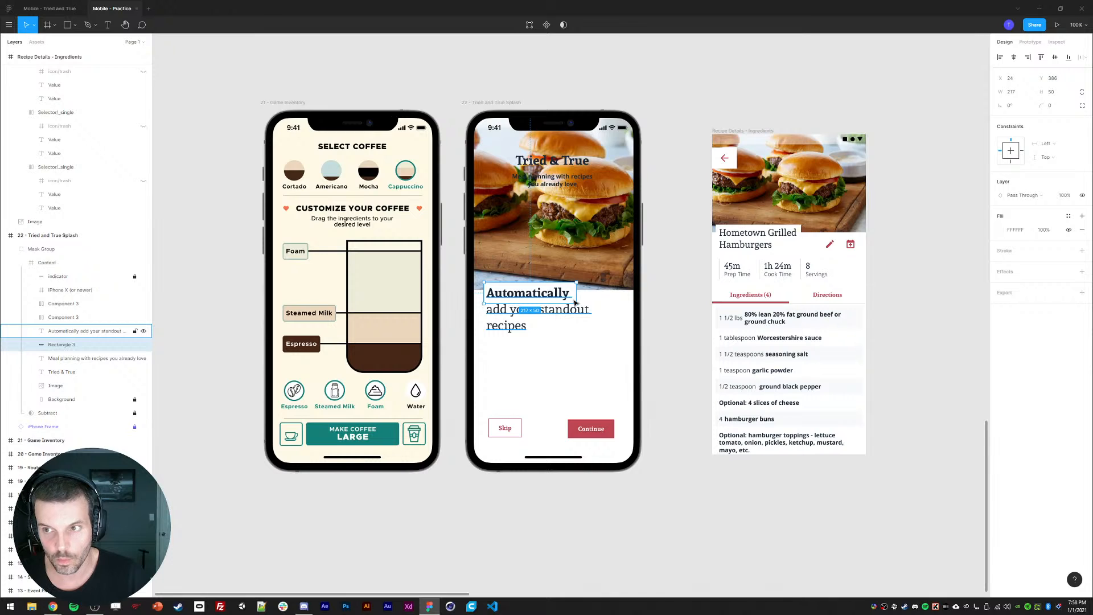
- Nudge the standout recipes text horizontally to X 32 within its white rectangle
click(446, 343)
click(493, 309)
key(Right)
key(Right)
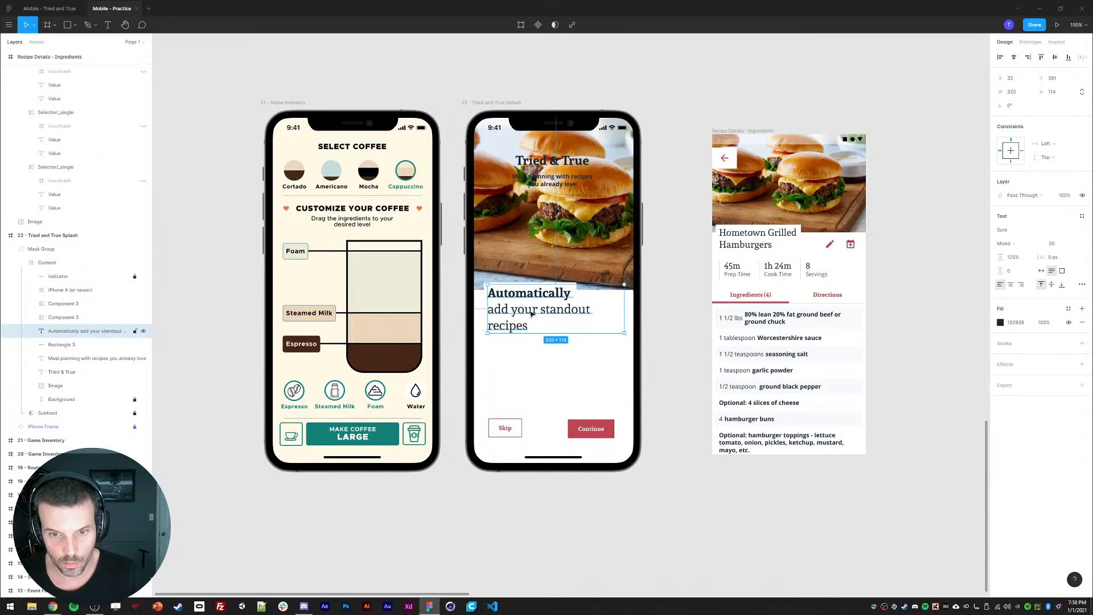
click(656, 313)
ctrl+click(507, 310)
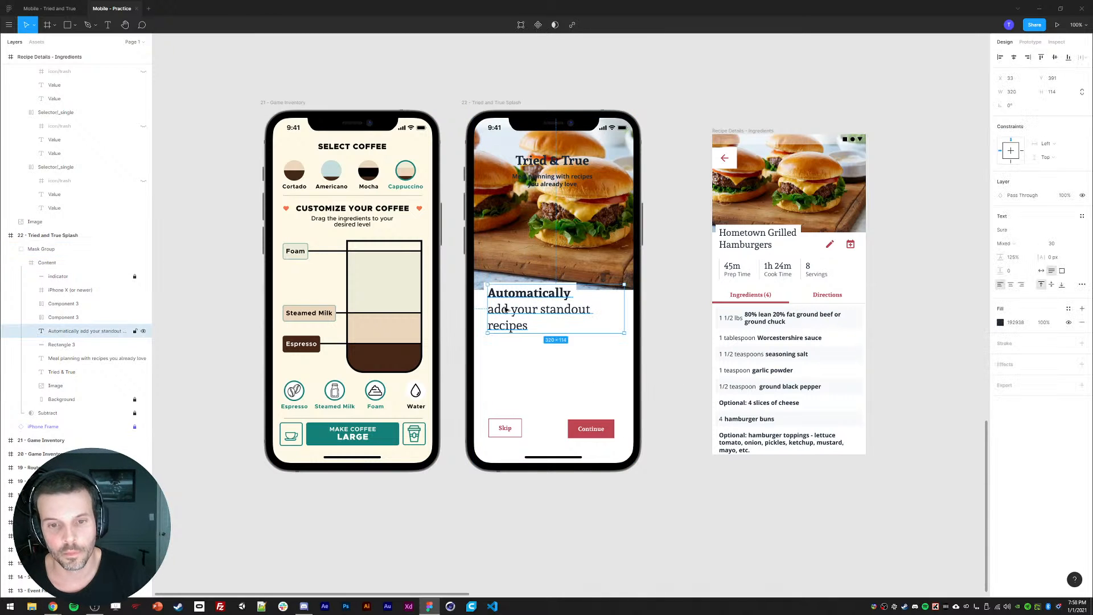
key(Left)
click(663, 301)
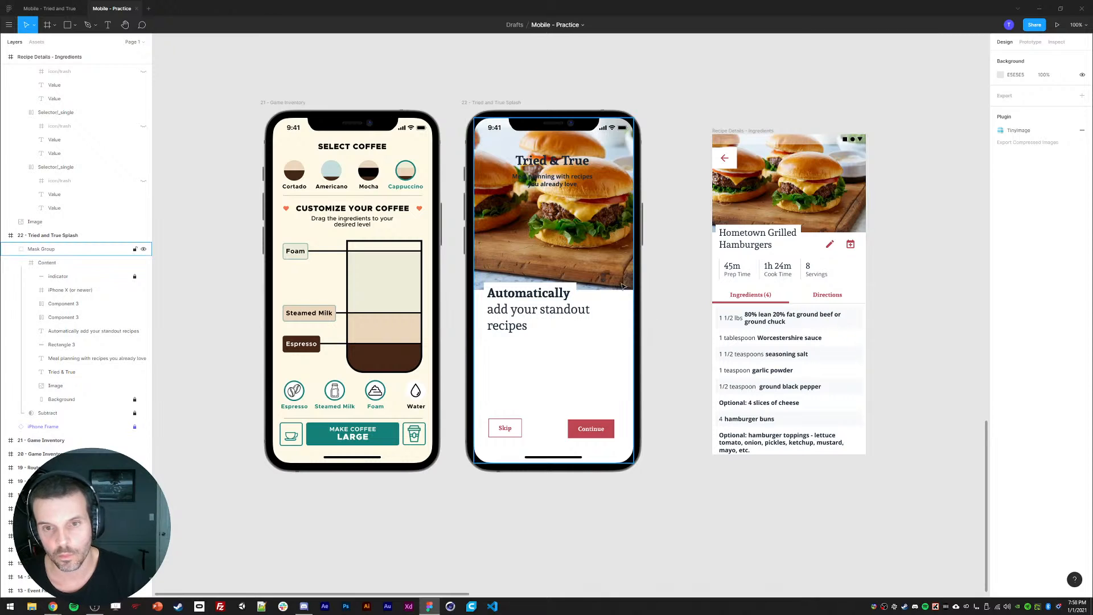
- Move the standout recipes text and its white rectangle down together, leaving a modest gap above the Skip and Continue buttons
double_click(517, 316)
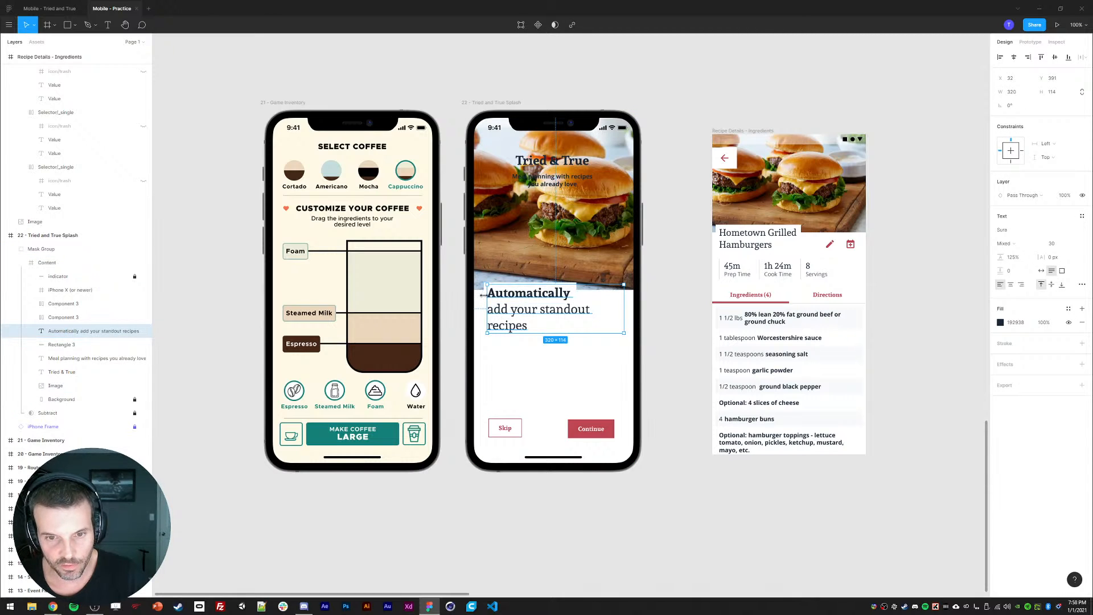
shift+click(485, 296)
key(shift+Down)
key(shift+Down)
key(shift+Down)
key(shift+Down)
key(shift+Down)
key(shift+Down)
key(shift+Down)
key(shift+Down)
key(shift+Down)
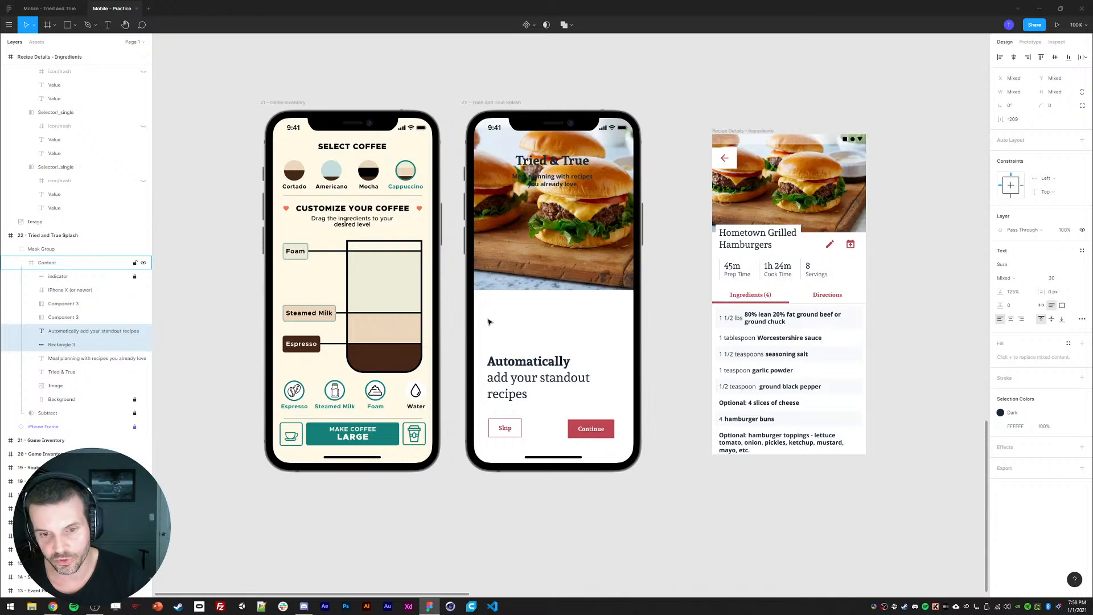
key(Up)
key(Up)
key(Up)
key(Up)
key(Up)
key(Up)
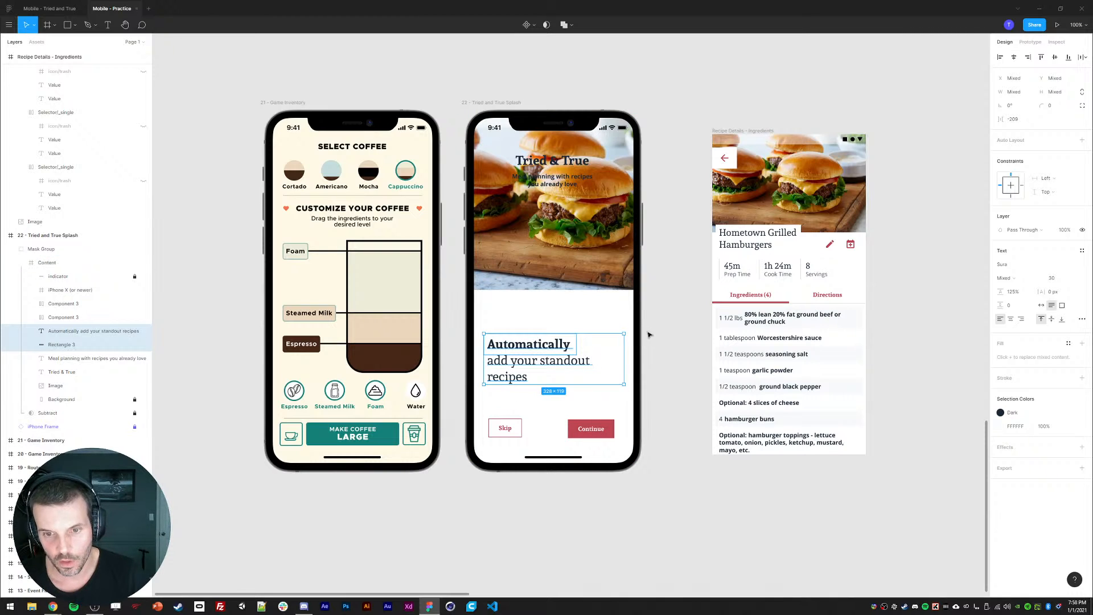
- Extend the hamburger photo's height to 532 so it reaches behind the word "Automatically"
click(566, 269)
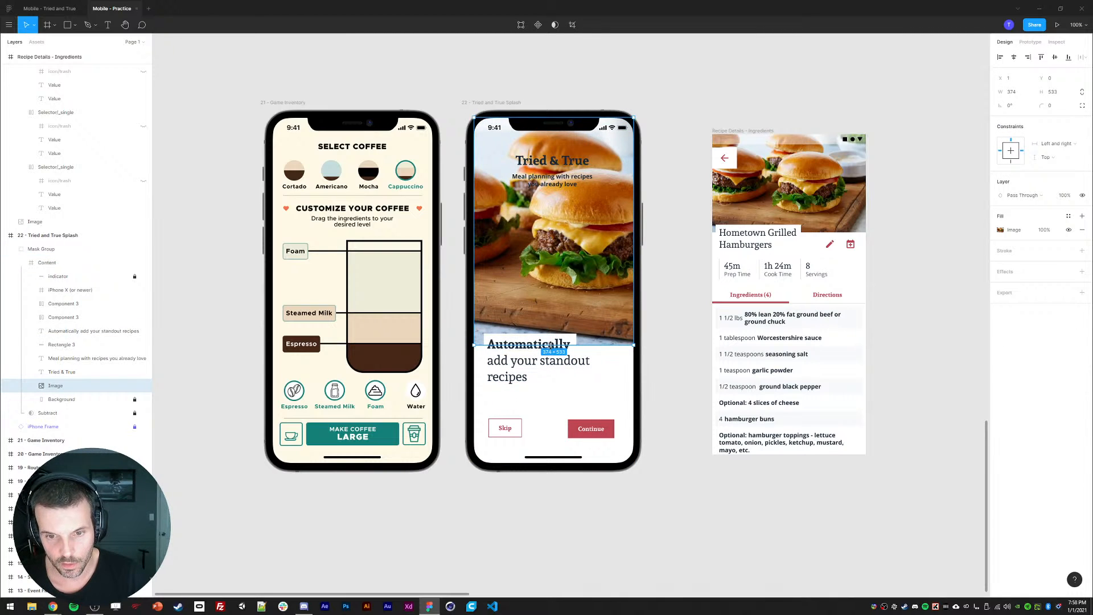
drag(550, 345, 553, 344)
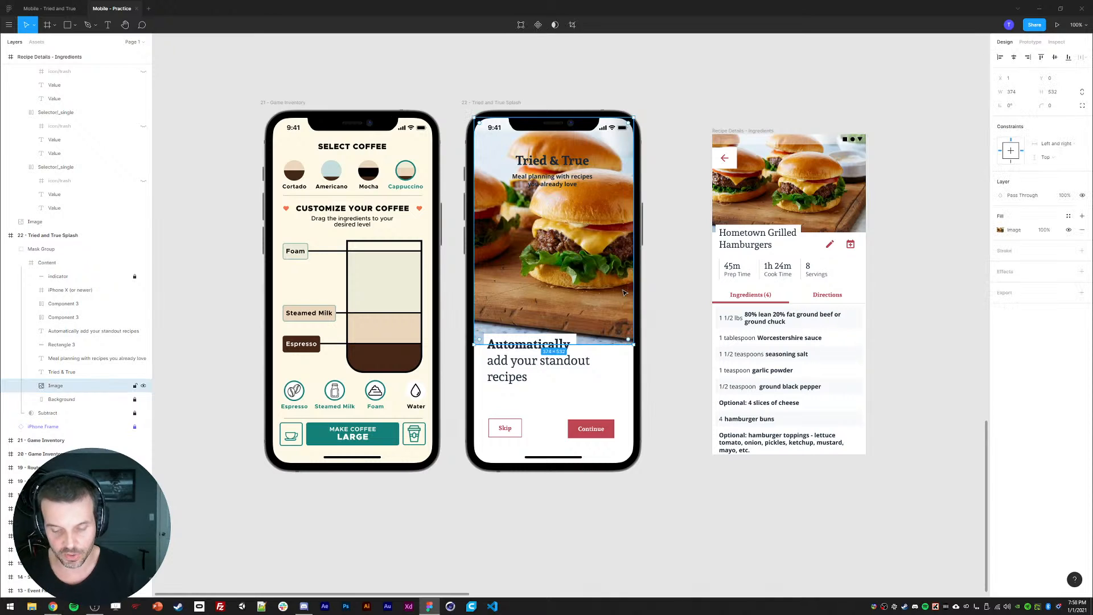
click(694, 291)
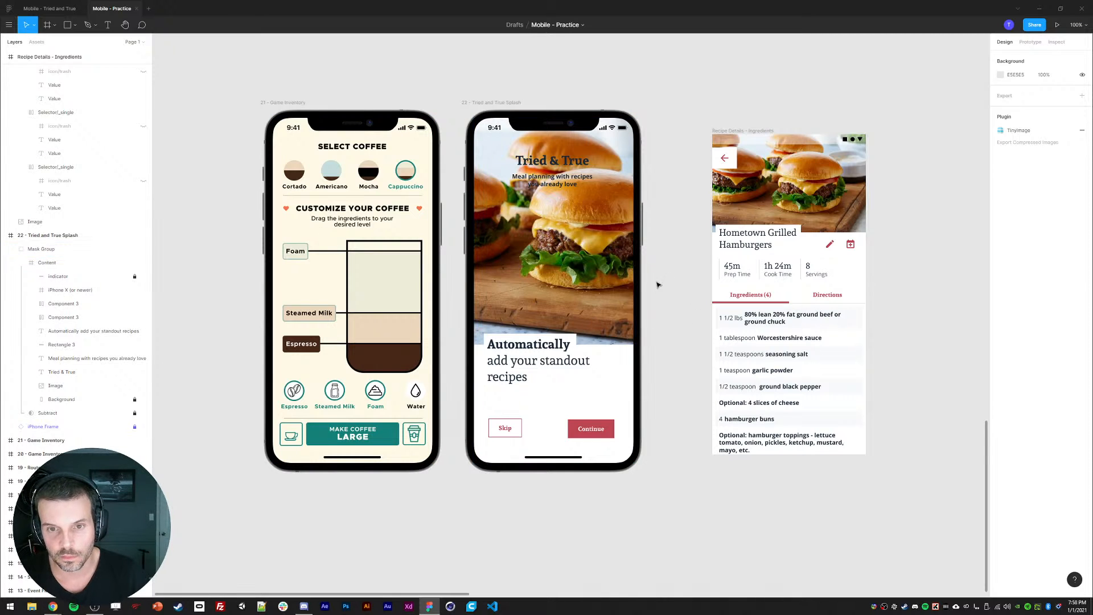
- Recolor the Tried & True title and its tagline white (FFFFFF) and move both up slightly
click(620, 279)
click(539, 161)
shift+click(543, 182)
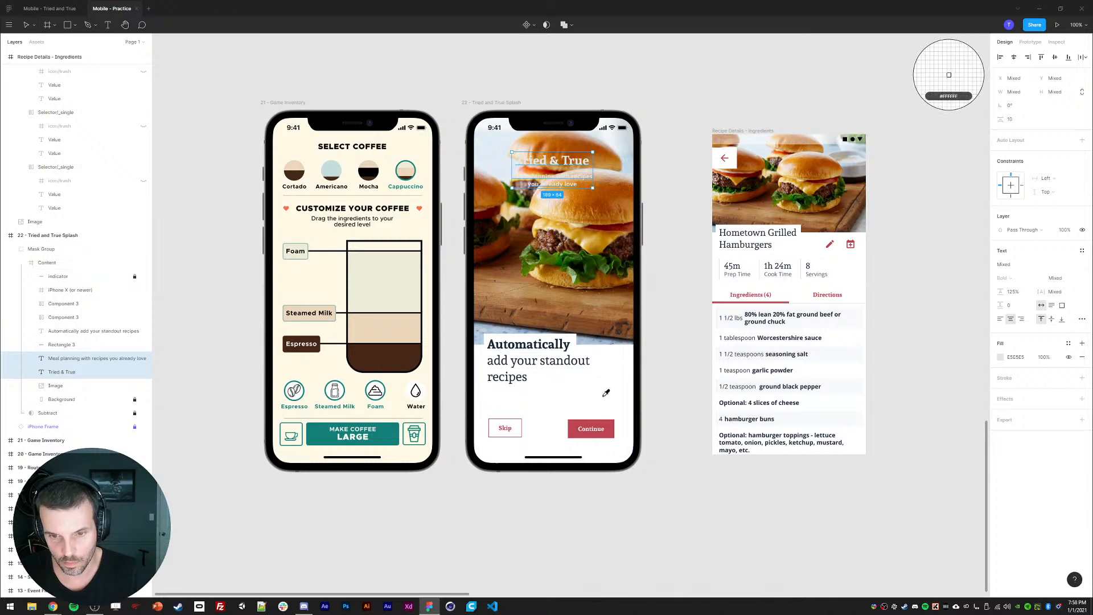
key(Escape)
ctrl+click(552, 165)
ctrl+shift+click(555, 183)
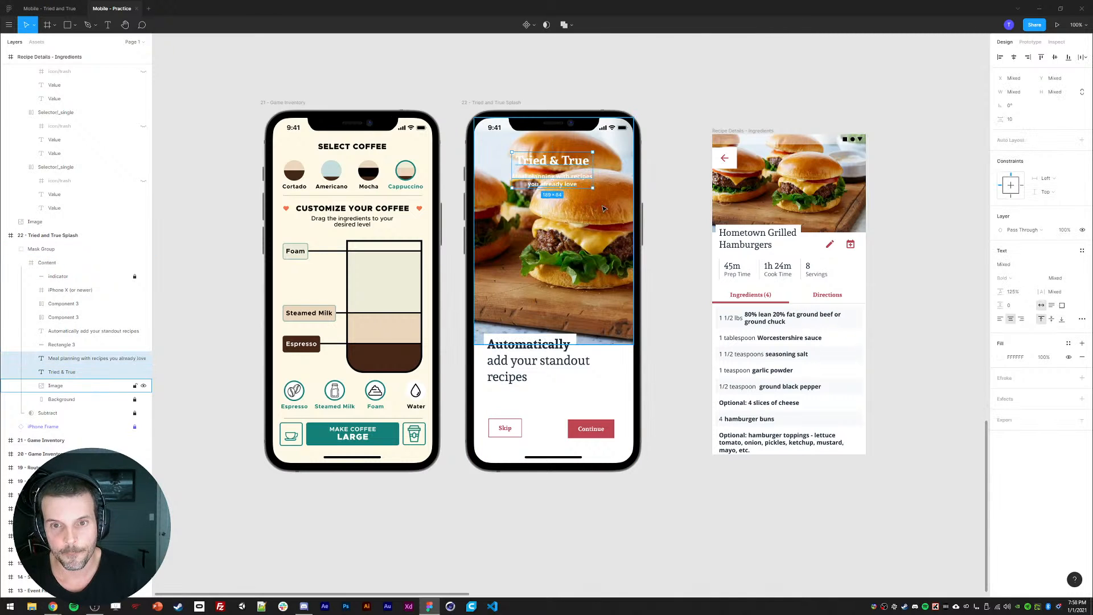
key(shift+Up)
click(707, 221)
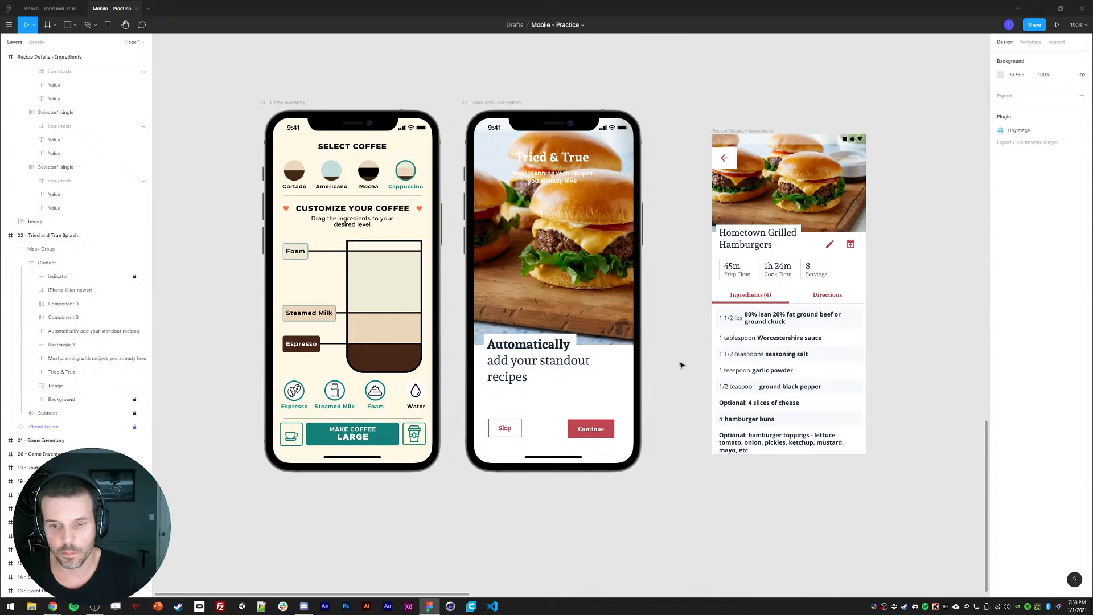
- Widen the Continue button to about 236 and reposition the Skip button so the pair spans the screen's content width
ctrl+click(599, 431)
double_click(599, 431)
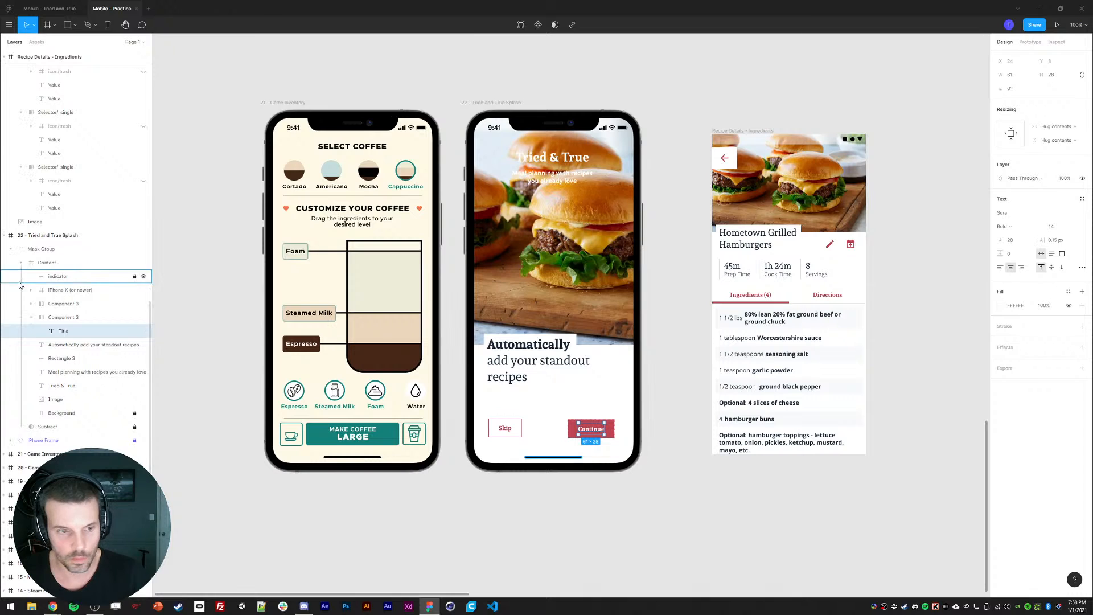
click(64, 319)
mouse_move(569, 431)
mouse_down()
mouse_move(529, 432)
mouse_move(567, 433)
mouse_up()
key(shift+Left)
key(shift+Left)
mouse_move(499, 431)
mouse_down()
mouse_move(484, 431)
mouse_move(520, 431)
mouse_up()
key(shift+Right)
key(shift+Right)
key(shift+Right)
- Combine the Skip and Continue buttons in a horizontal auto layout with 16 spacing
click(545, 431)
shift+click(500, 429)
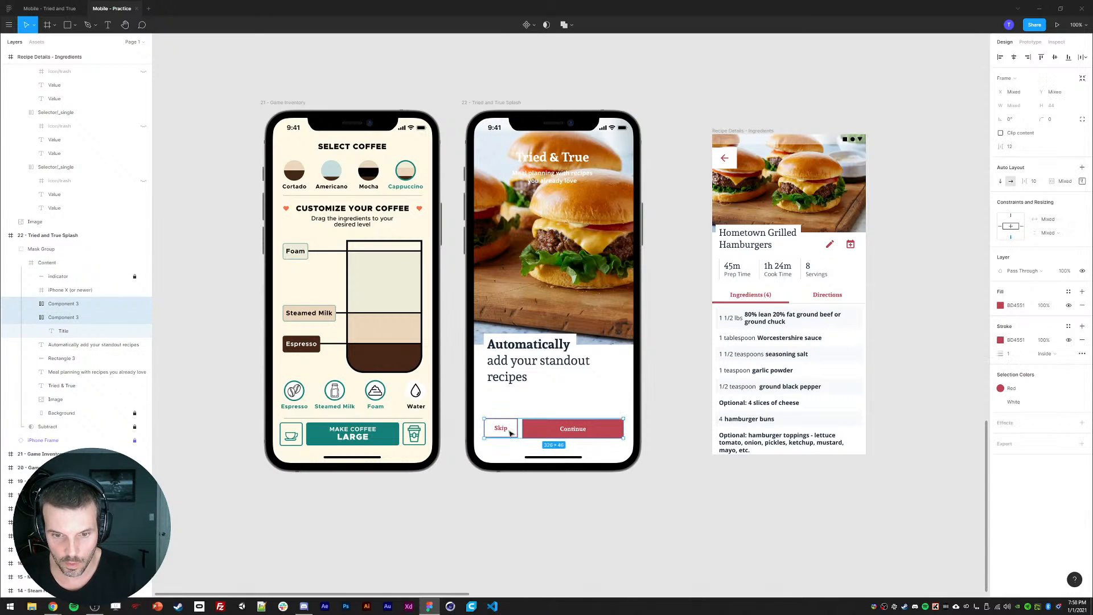
key(shift+a)
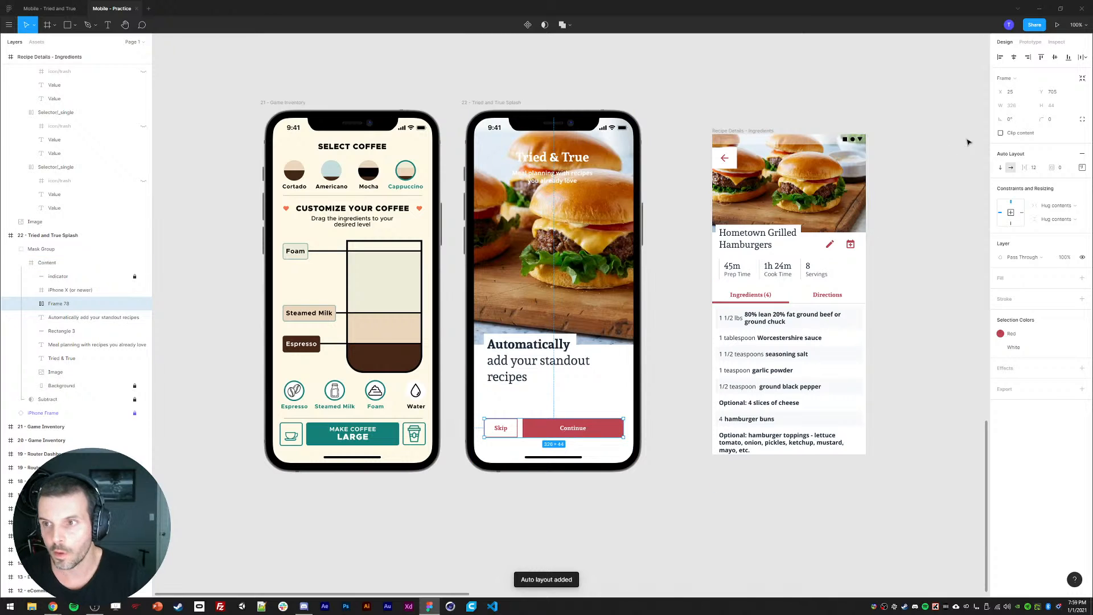
click(1032, 167)
text(16)
key(Return)
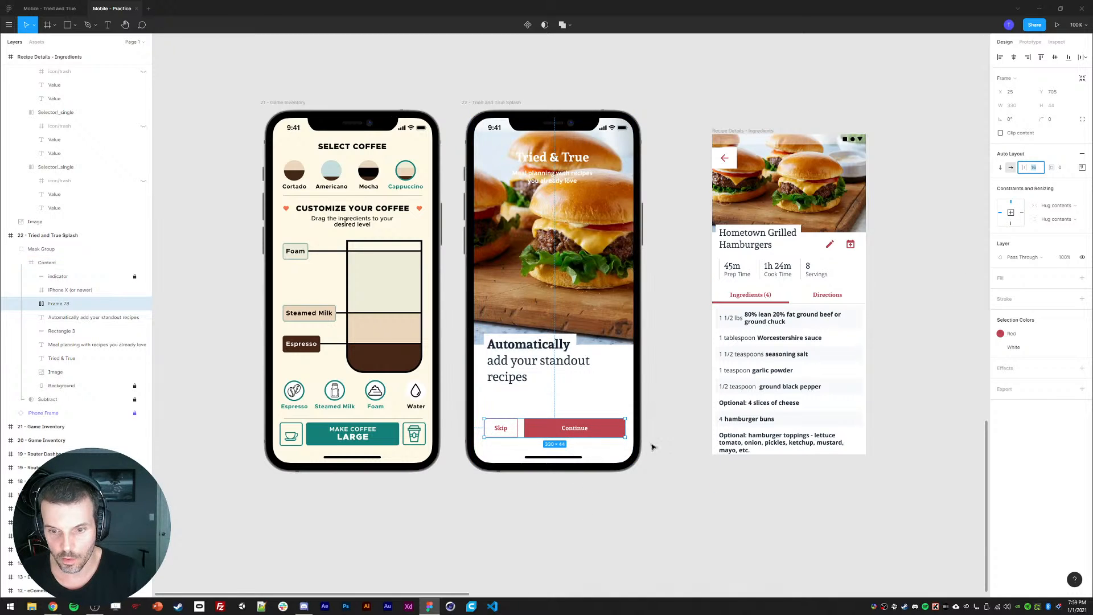
- Set the button row's width to 322 and the Continue button's width to 230
drag(625, 428, 619, 428)
double_click(619, 428)
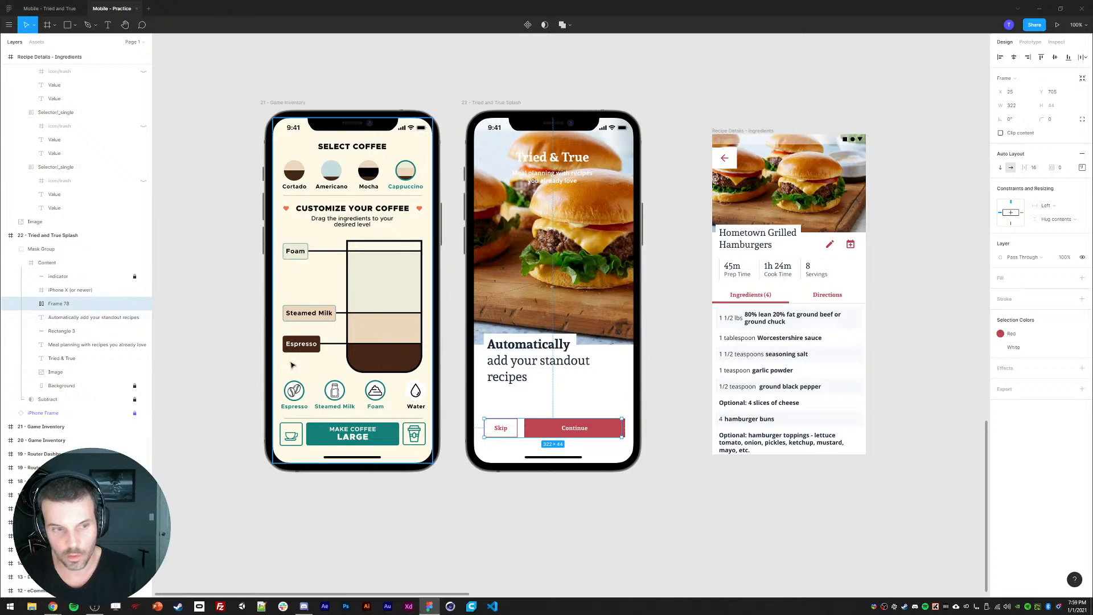
click(33, 305)
click(72, 317)
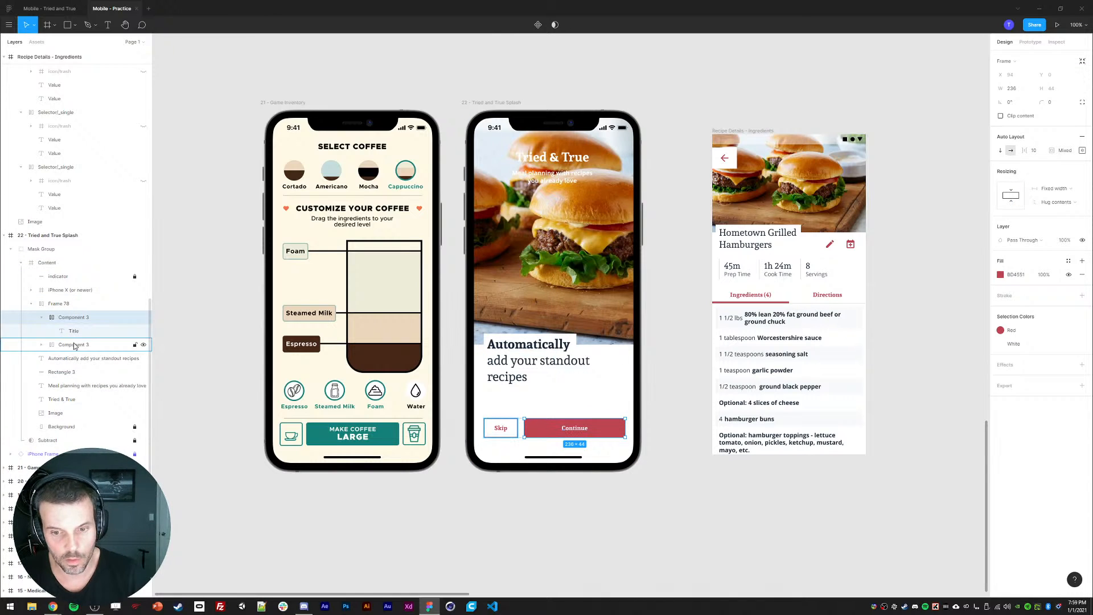
drag(624, 427, 632, 426)
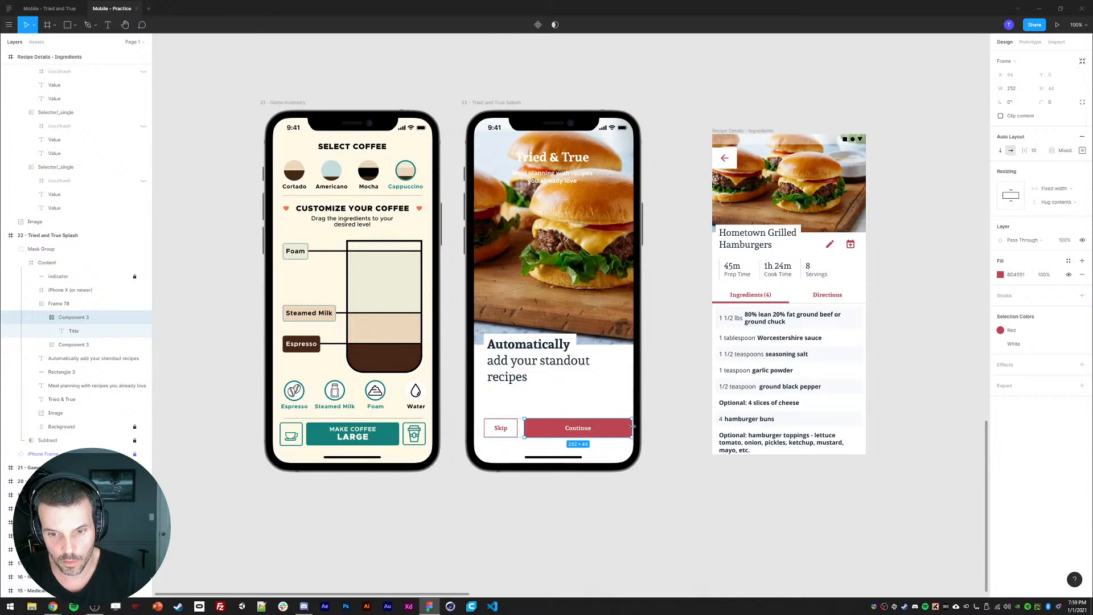
click(1015, 89)
text(230)
key(Return)
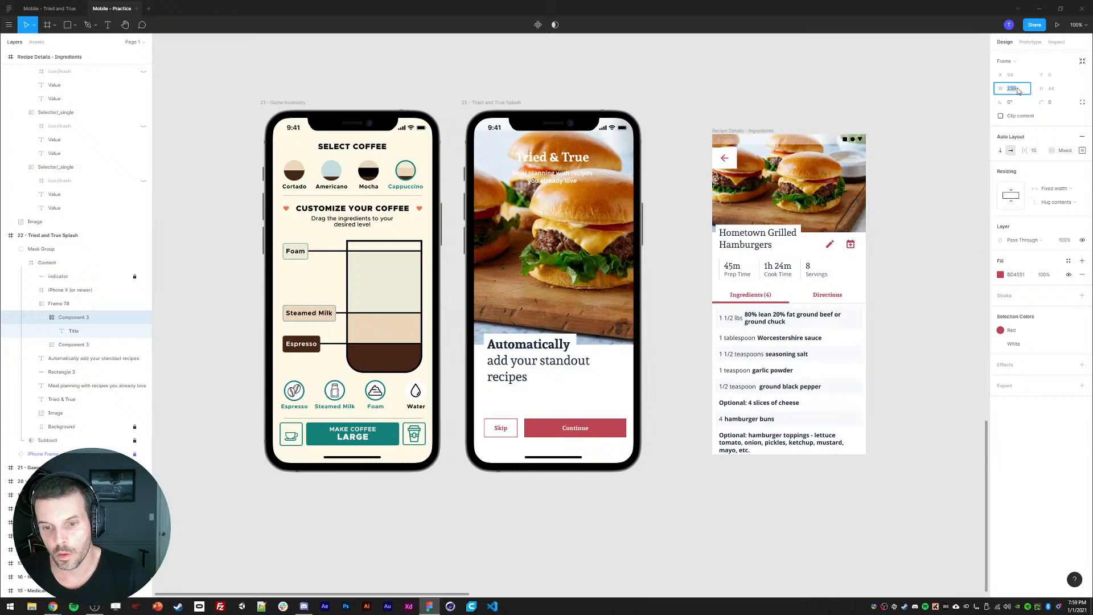
click(637, 512)
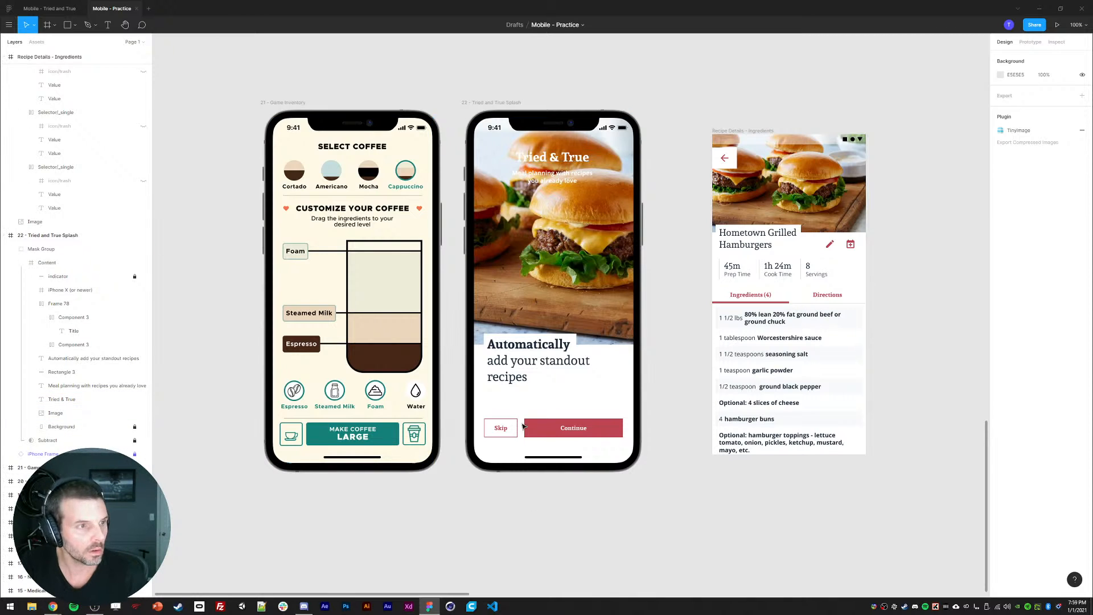
drag(686, 219, 667, 225)
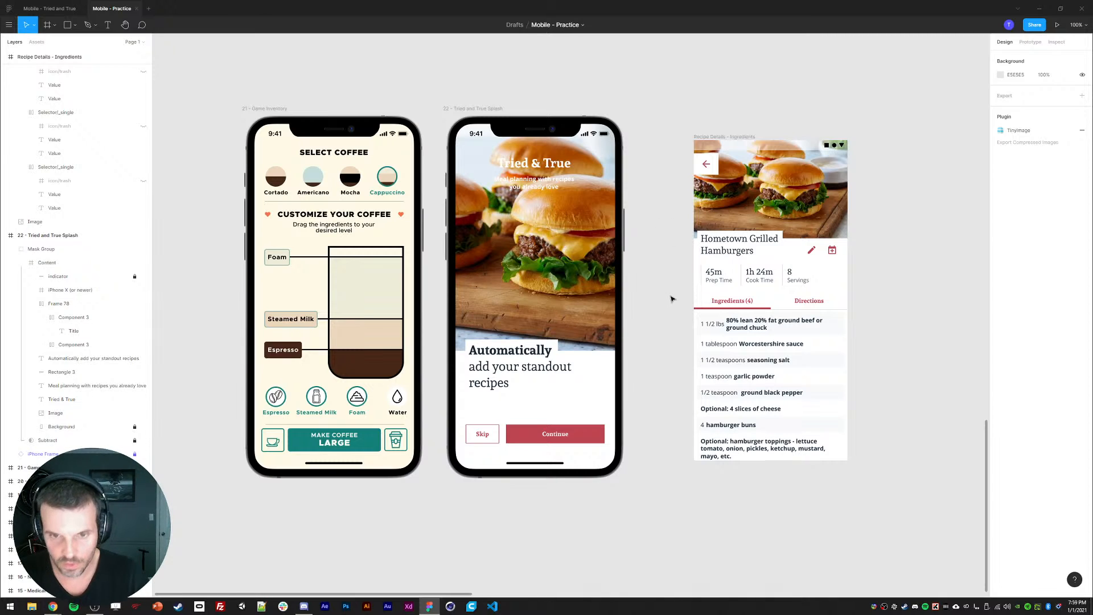
ctrl+click(550, 260)
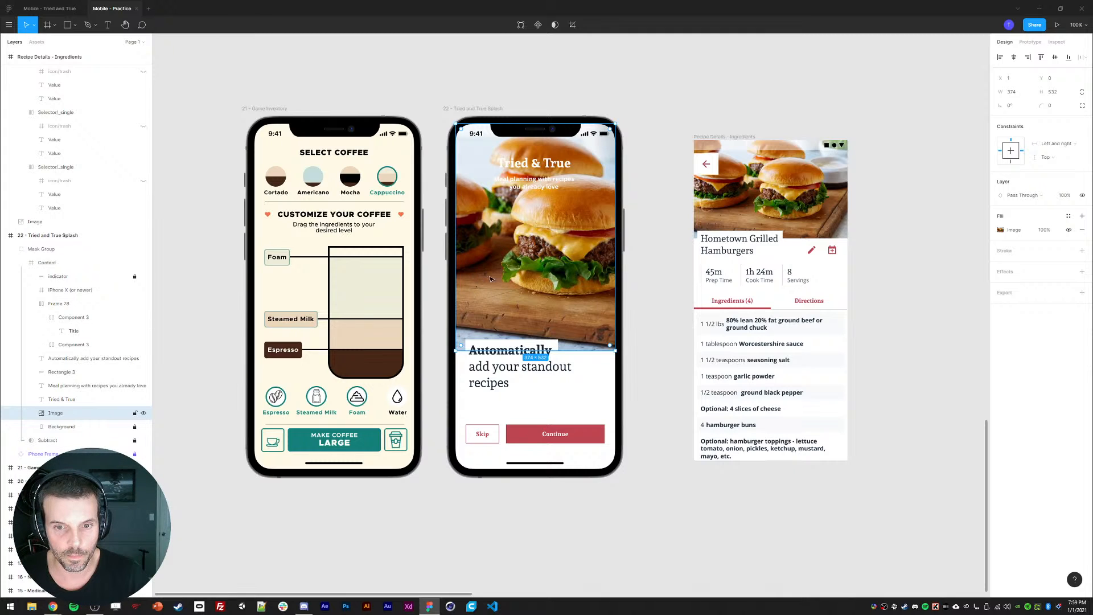
mouse_move(491, 279)
mouse_down()
mouse_move(800, 269)
mouse_move(495, 268)
mouse_up()
key(ctrl+z)
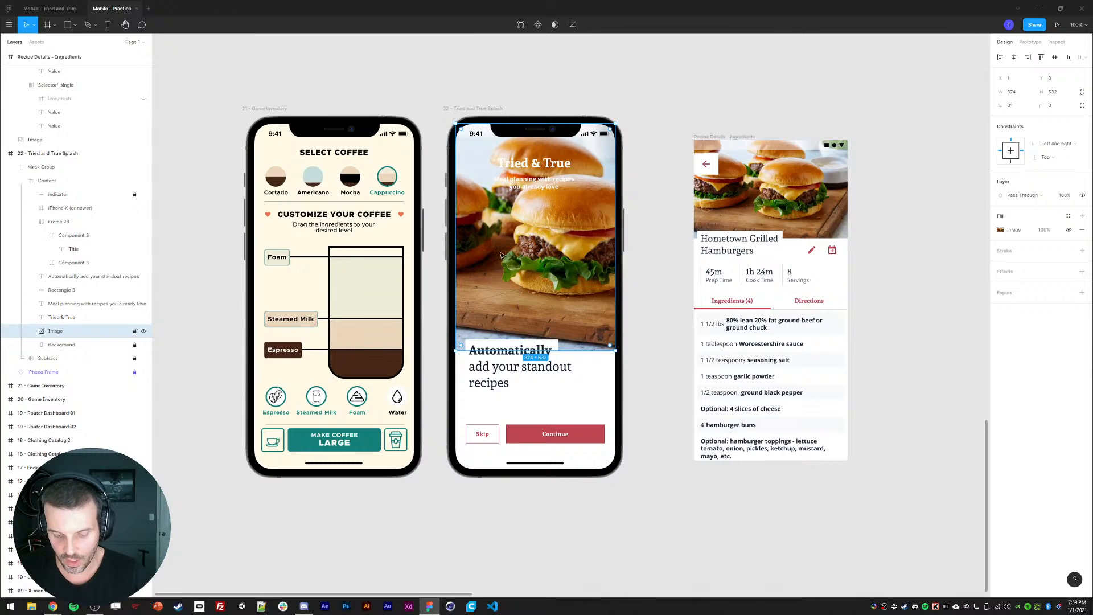
key(ctrl+shift+h)
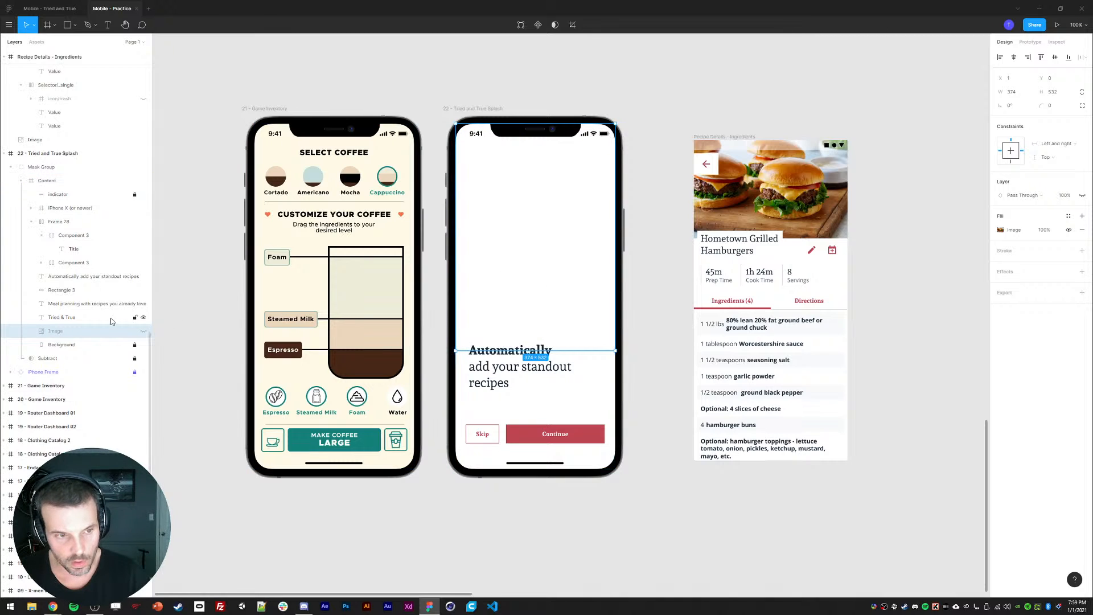
key(ctrl+shift+h)
double_click(45, 333)
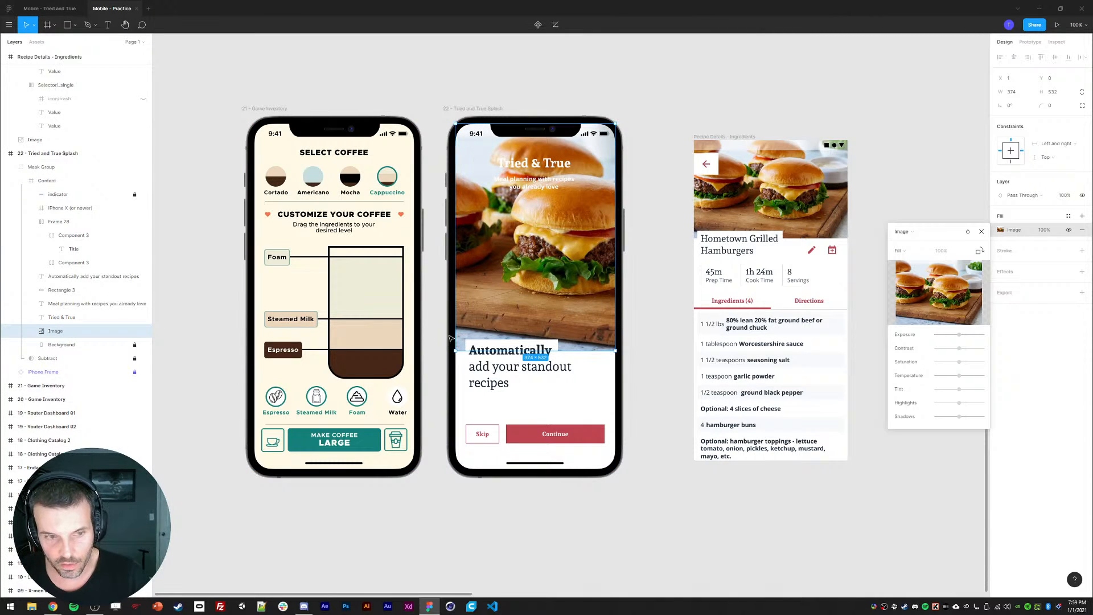
key(Escape)
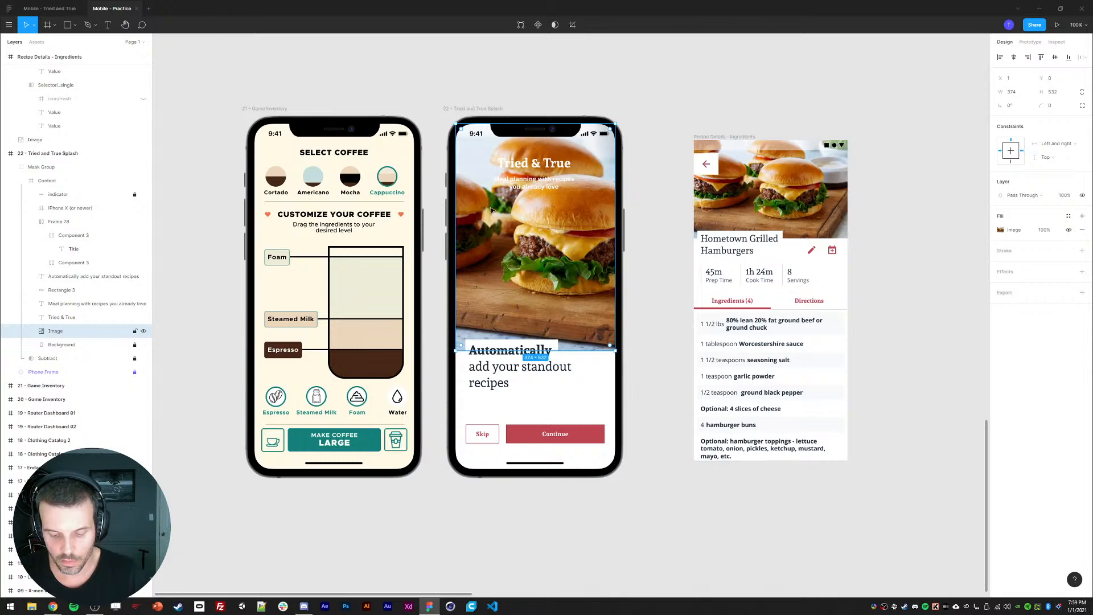
- Copy the blue footer background of the Recipe List screen in the Mobile - Tried and True file
click(52, 9)
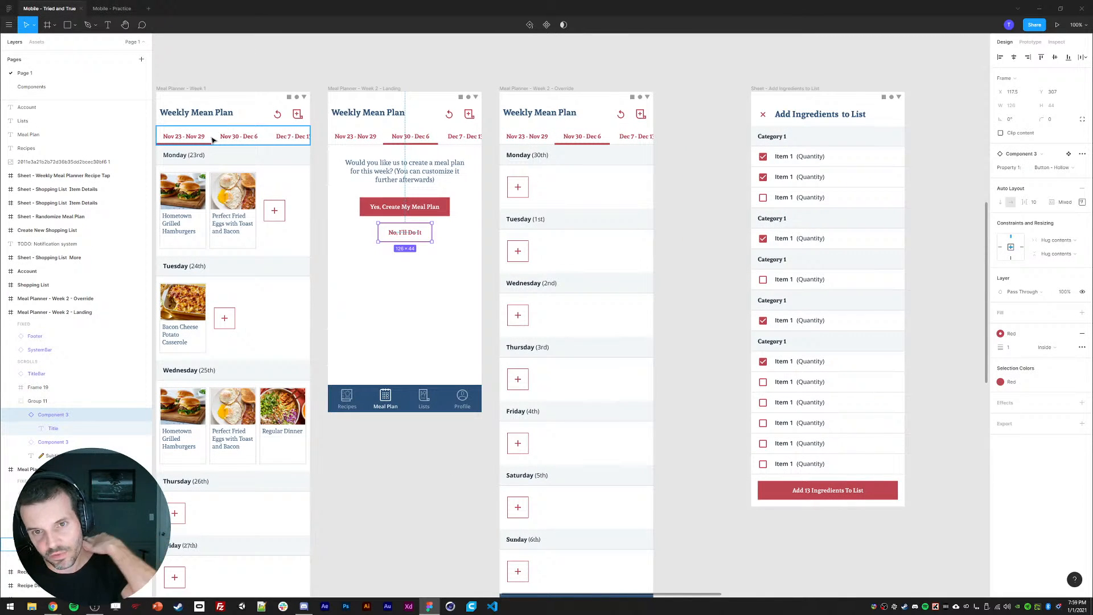
drag(306, 310, 755, 298)
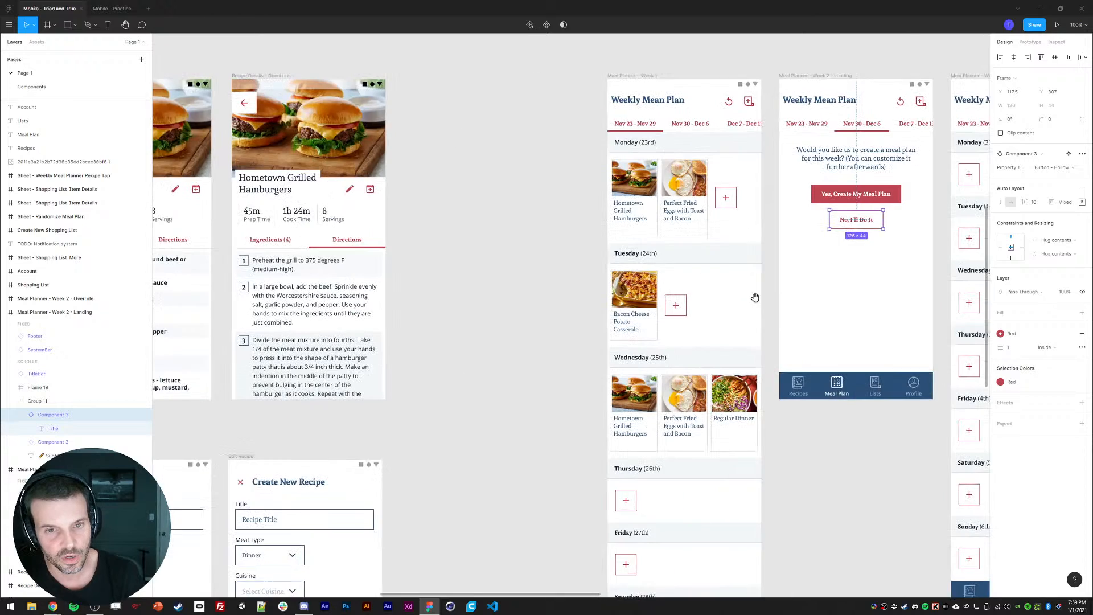
drag(501, 278, 847, 261)
drag(534, 261, 705, 269)
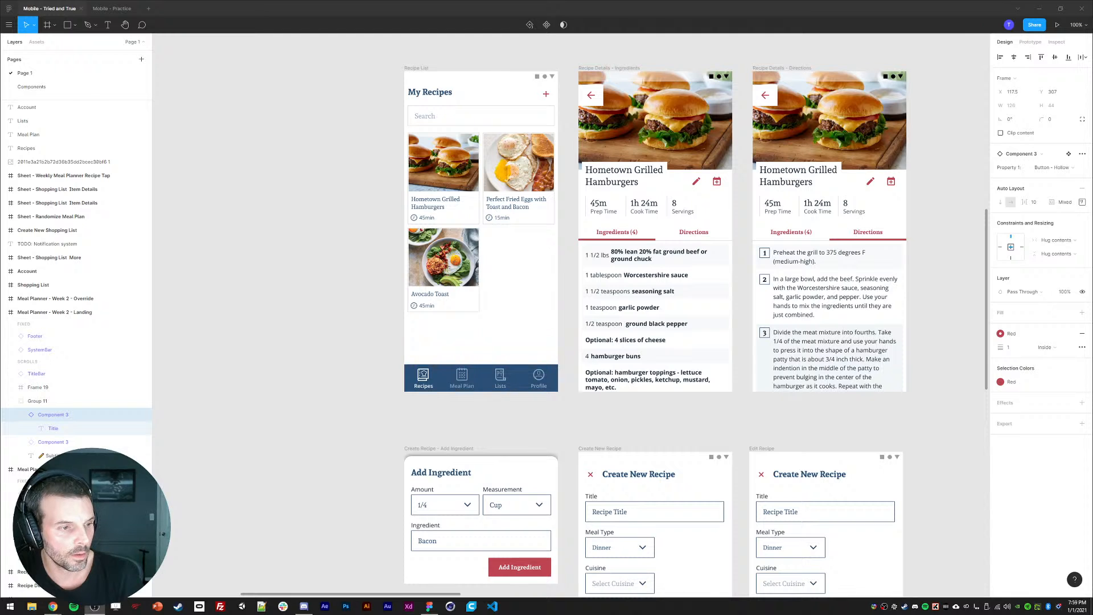
click(280, 292)
drag(339, 199, 281, 198)
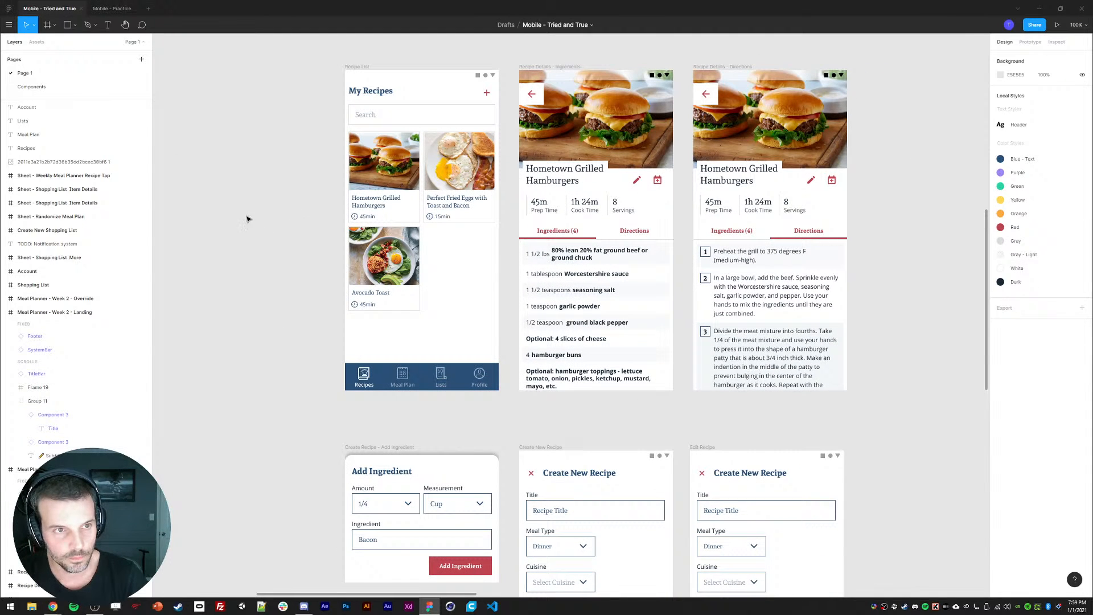
click(344, 380)
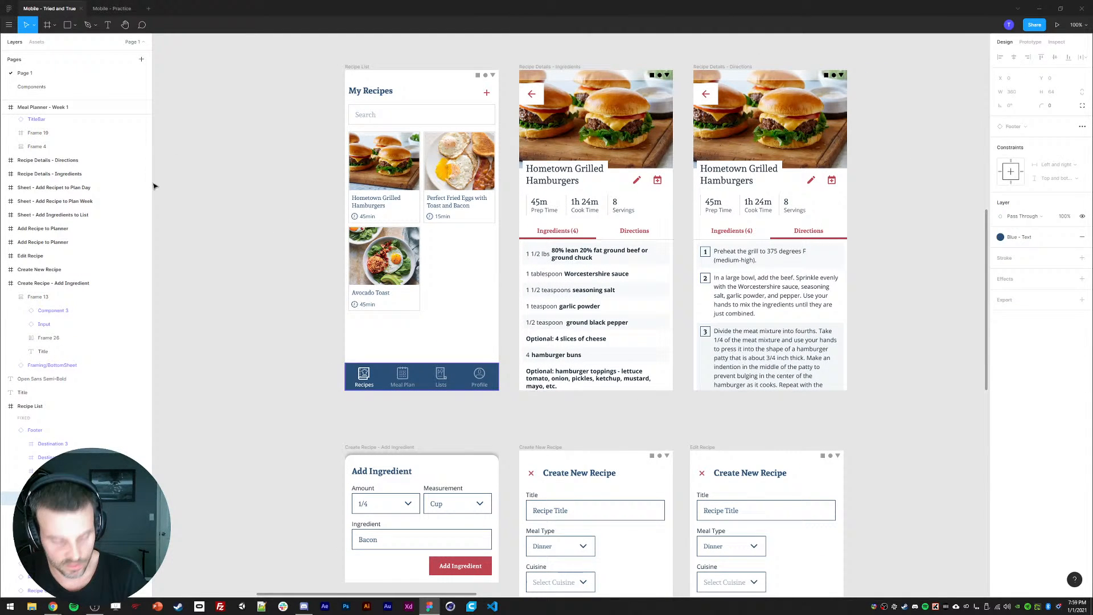
- Paste the blue footer background into the Mobile - Practice file, on the empty canvas above the Recipe Details frame
click(113, 10)
key(ctrl+v)
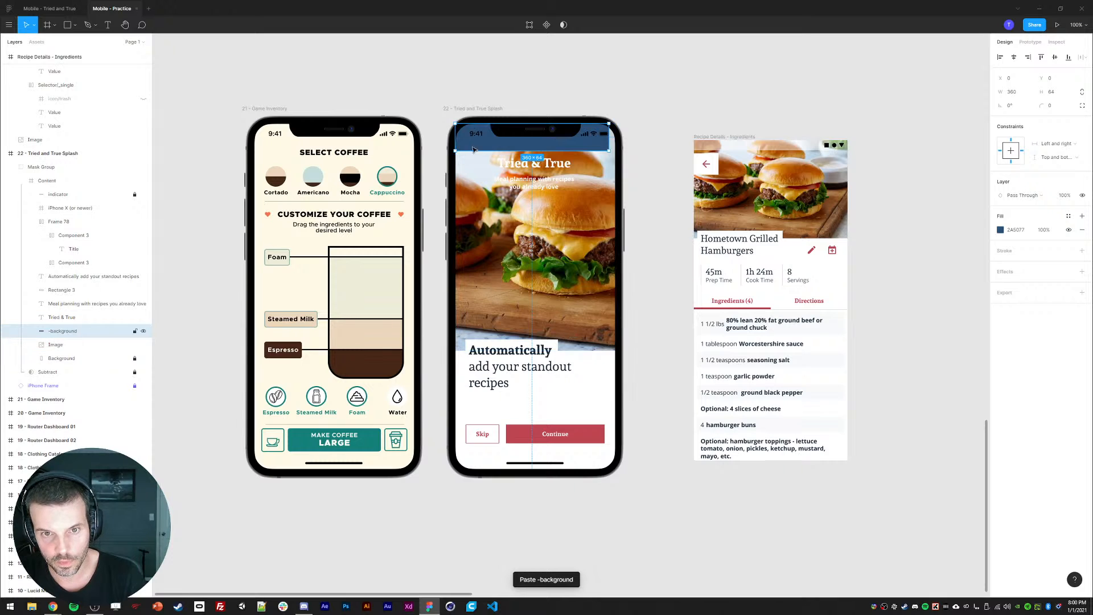
scroll(676, 241, down, 1)
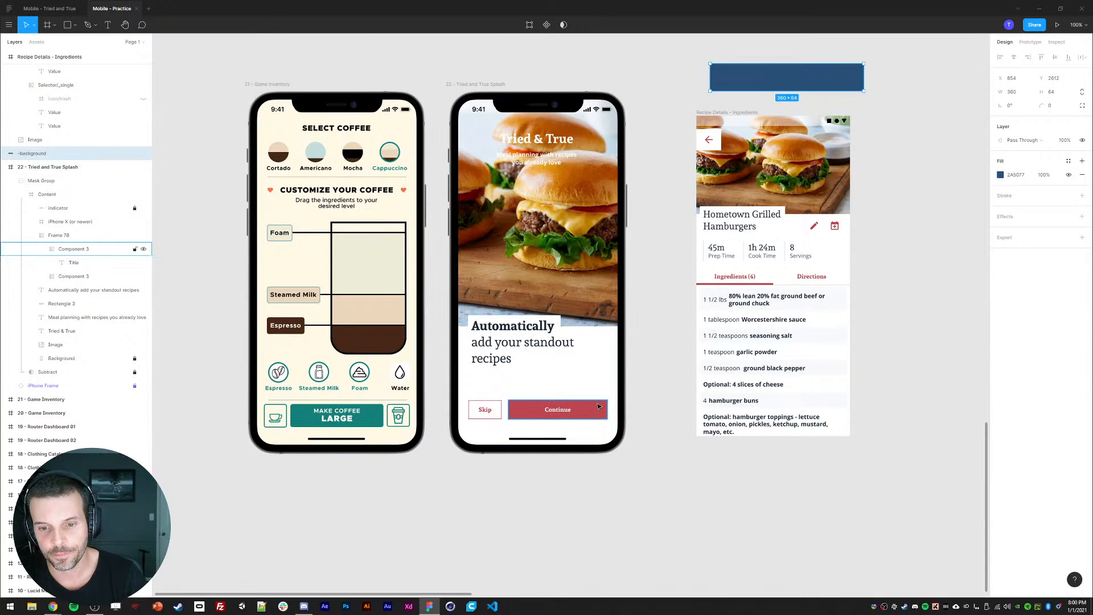
key(Escape)
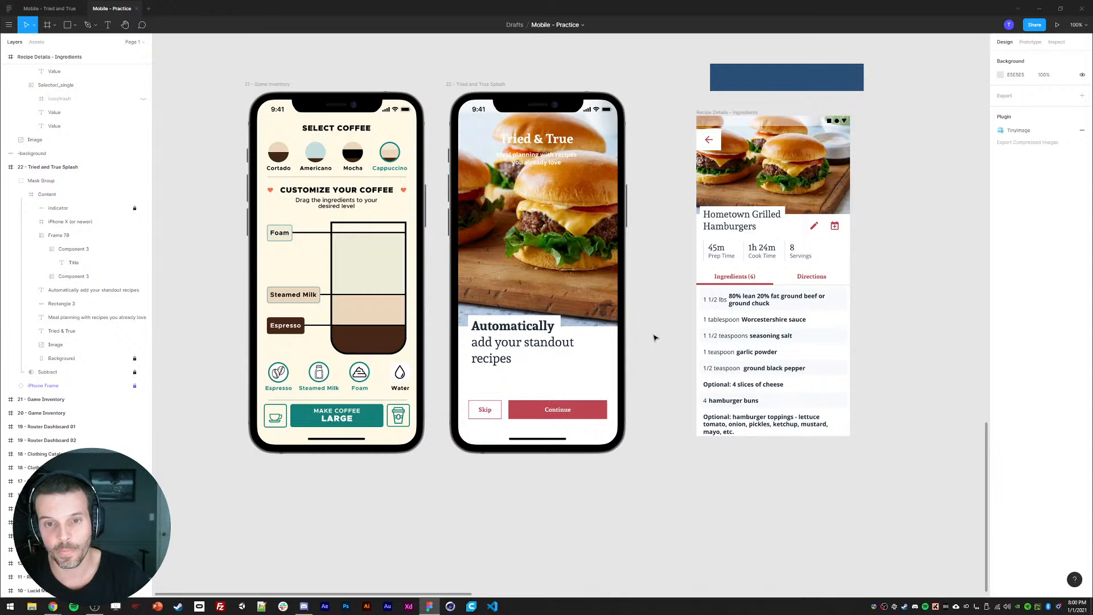
- Hide the splash screen's hamburger image and draw a rectangle of about 396 × 596 there with a corner radius of 20
double_click(526, 284)
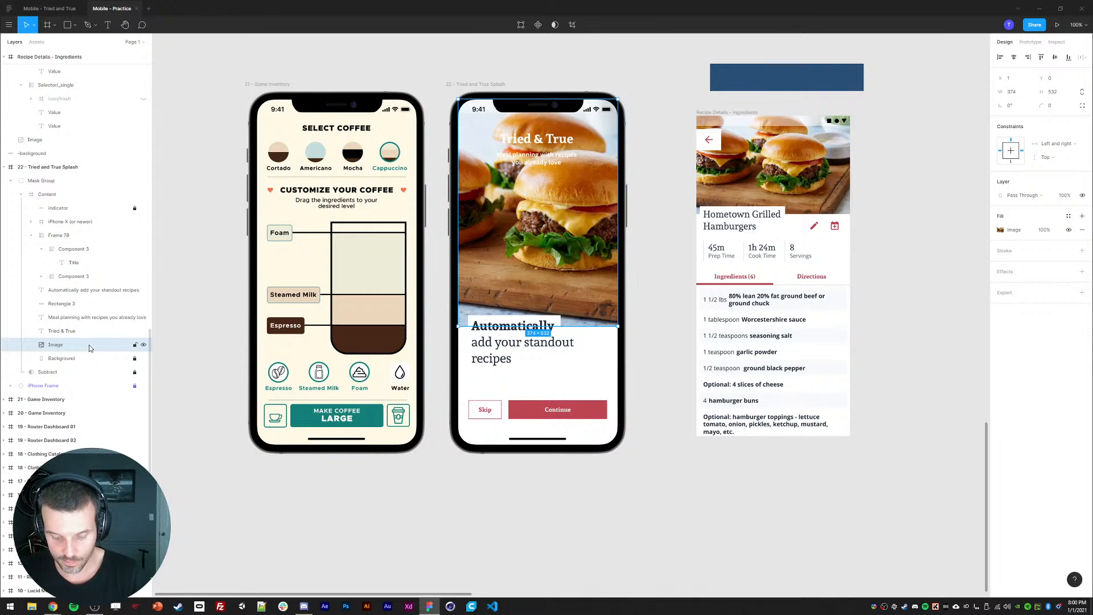
click(143, 345)
key(r)
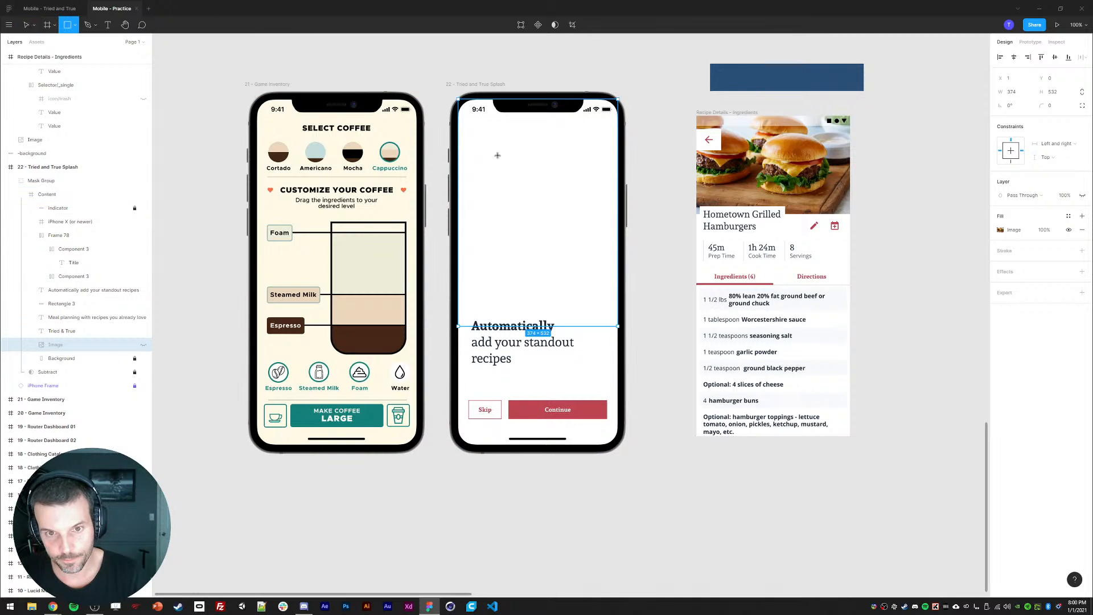
drag(495, 144, 665, 400)
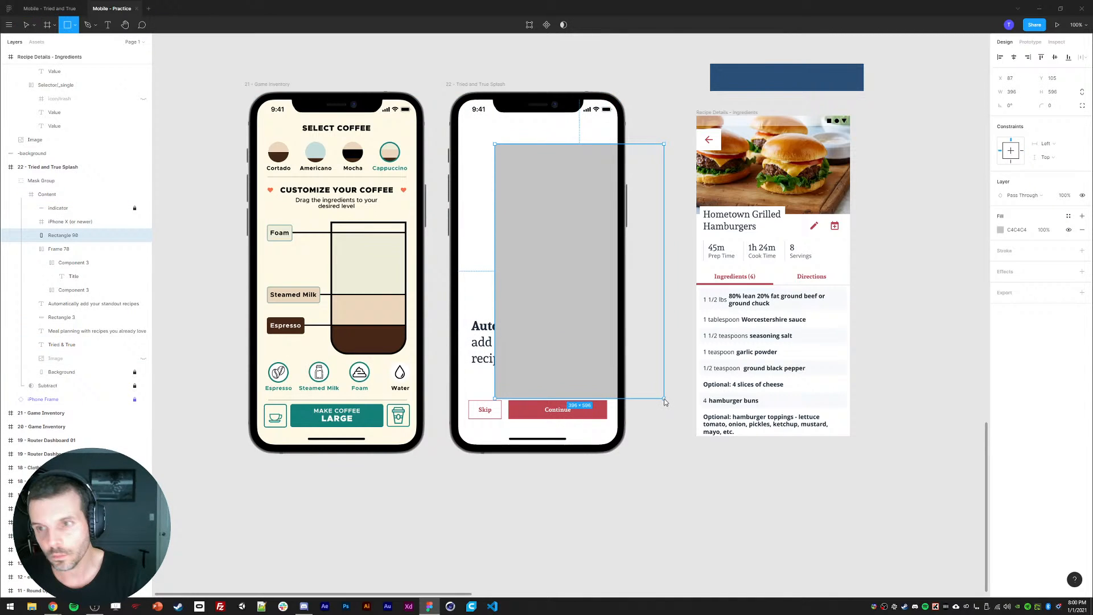
click(1052, 106)
text(20)
key(Return)
- Rotate the gray rectangle to 15°, shift it toward the phone's lower right and place its layer directly below the Tried & True text
drag(490, 137, 465, 162)
double_click(499, 160)
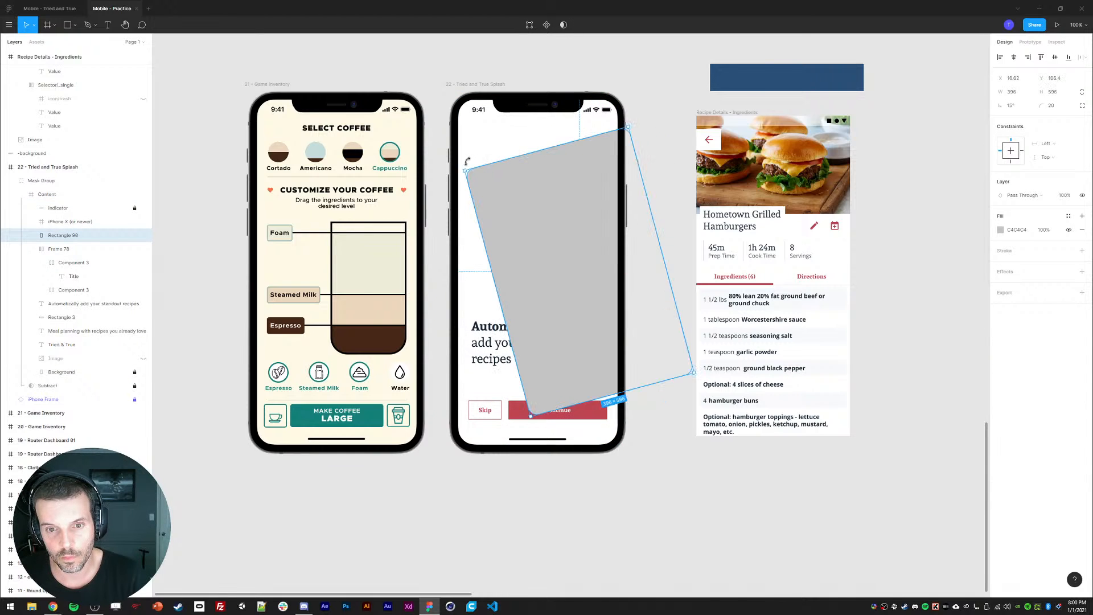
drag(543, 291, 611, 332)
drag(61, 236, 61, 352)
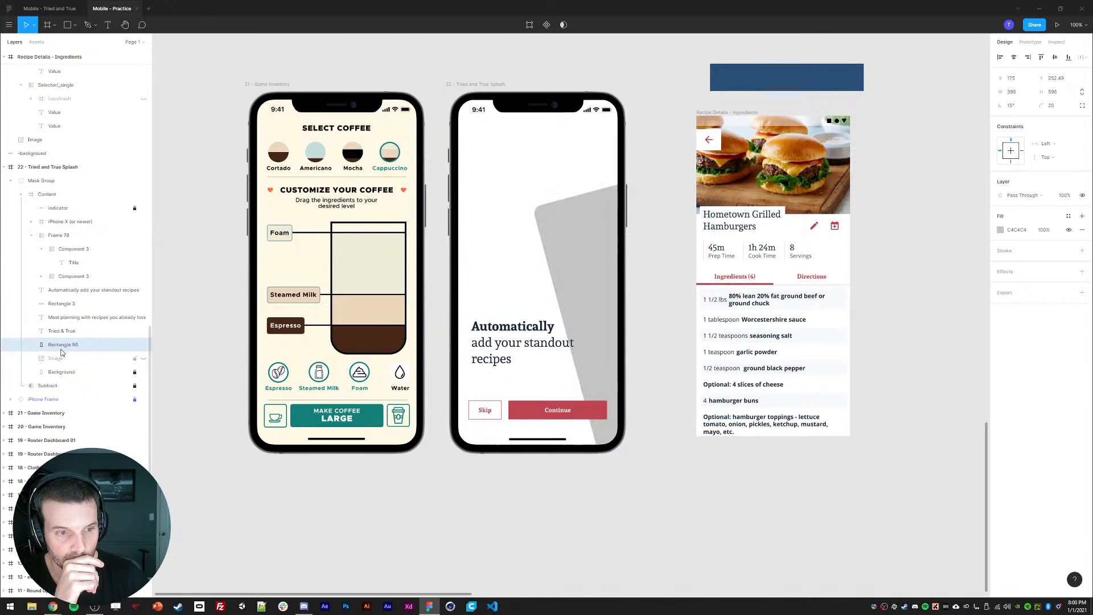
drag(583, 288, 558, 291)
right_click(556, 291)
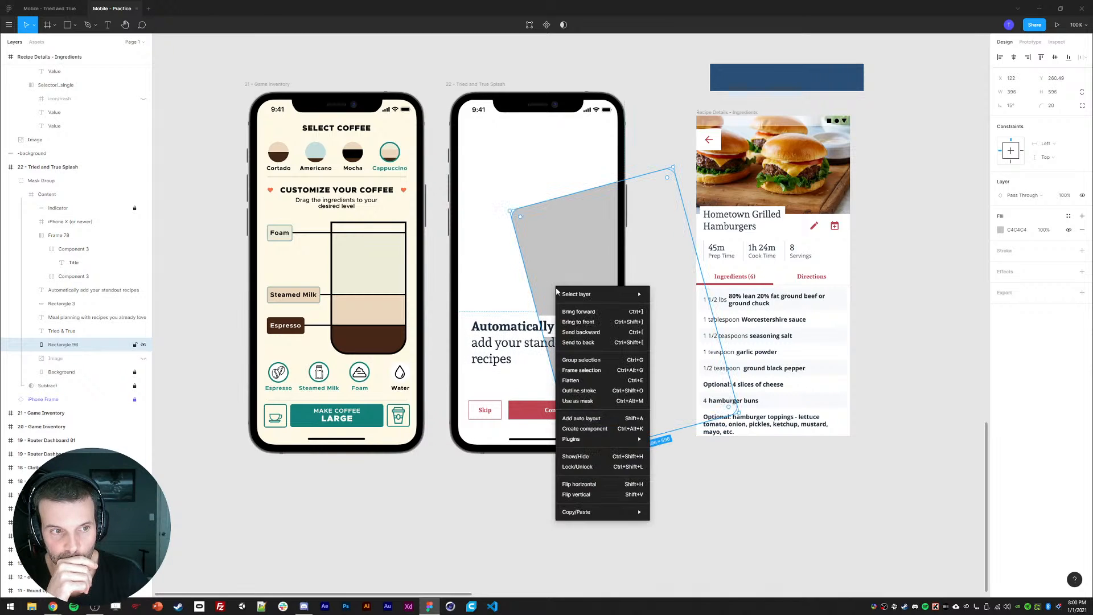
click(593, 220)
- Recolor the Tried & True title and its tagline with the blue sampled from the pasted footer background
click(541, 146)
shift+click(538, 162)
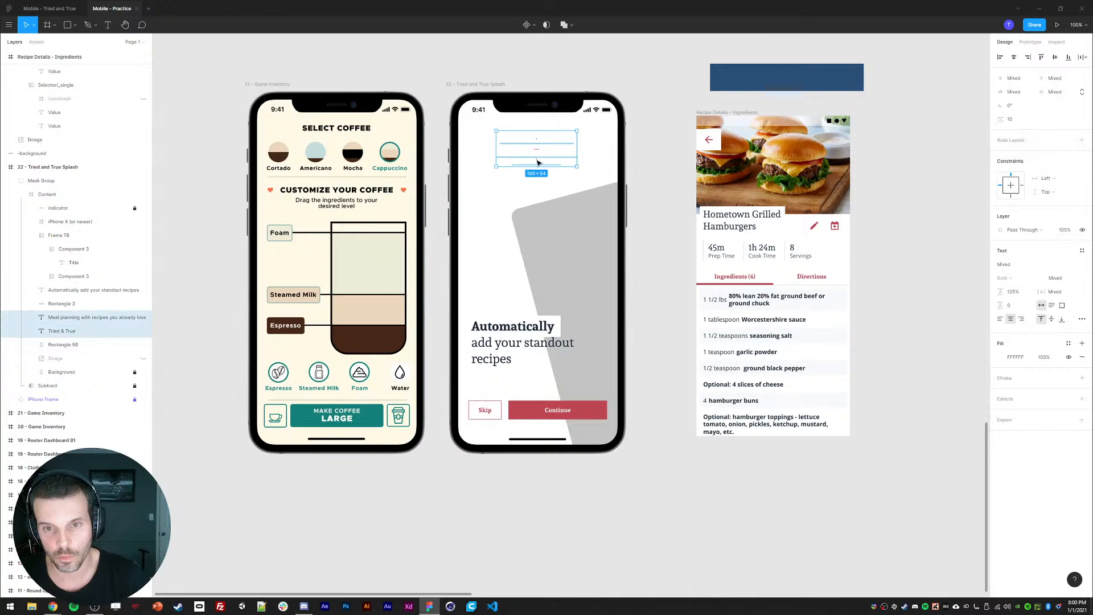
key(i)
click(721, 81)
key(Escape)
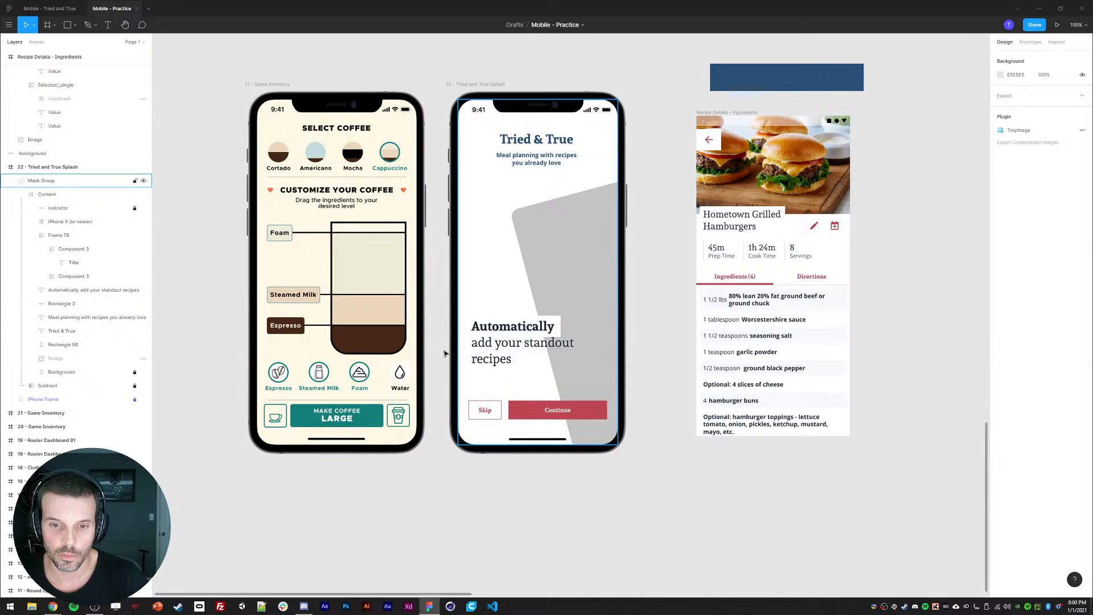
- Enlarge the tilted gray rectangle to about 412 × 619 and shift it left within the splash screen
ctrl+click(556, 255)
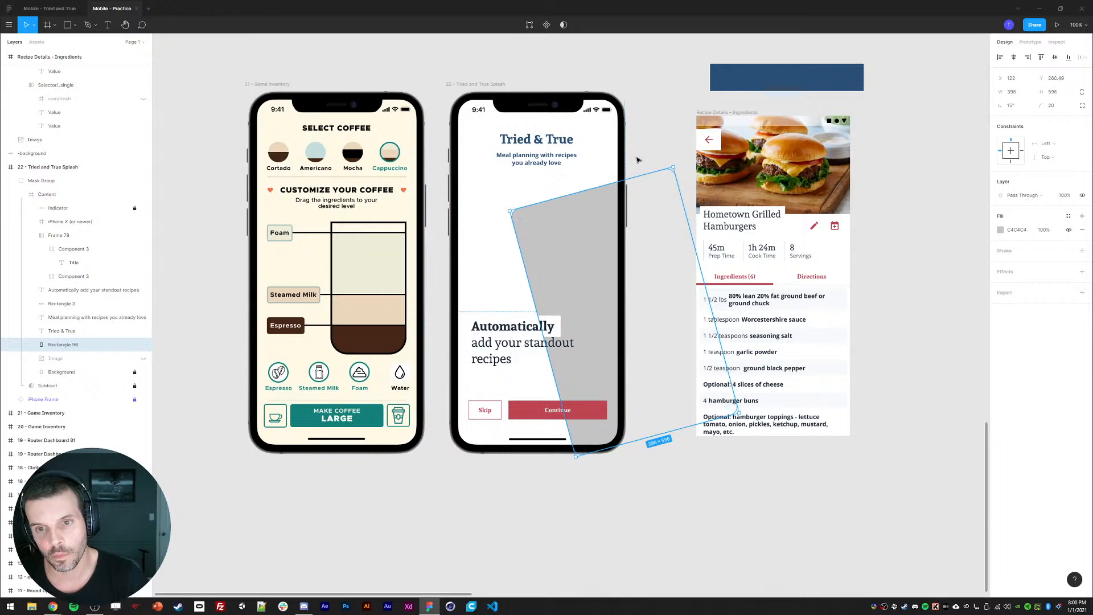
drag(672, 166, 581, 231)
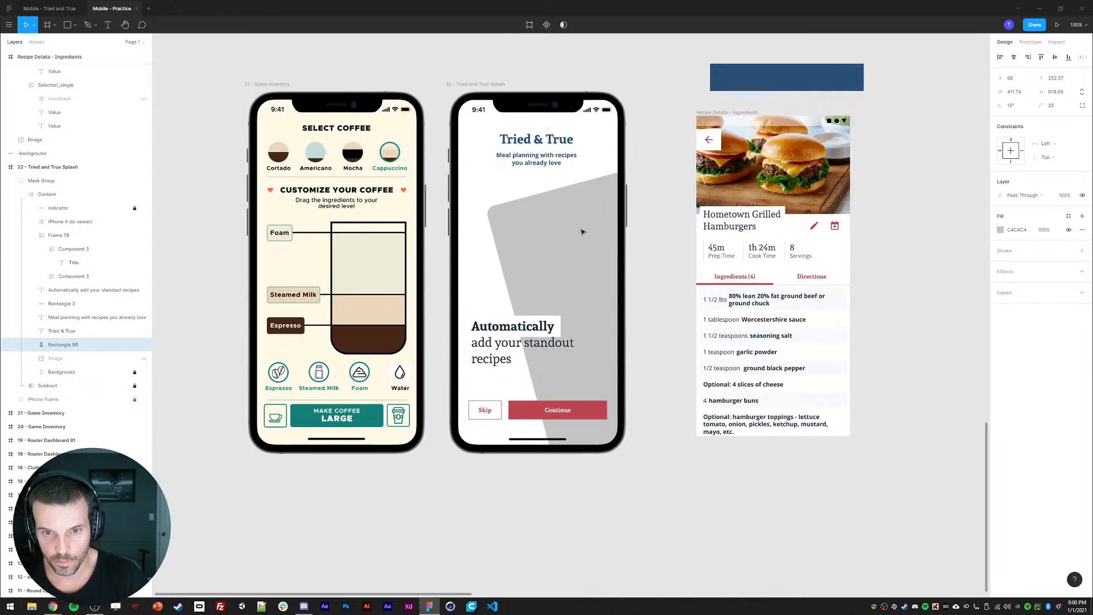
click(533, 504)
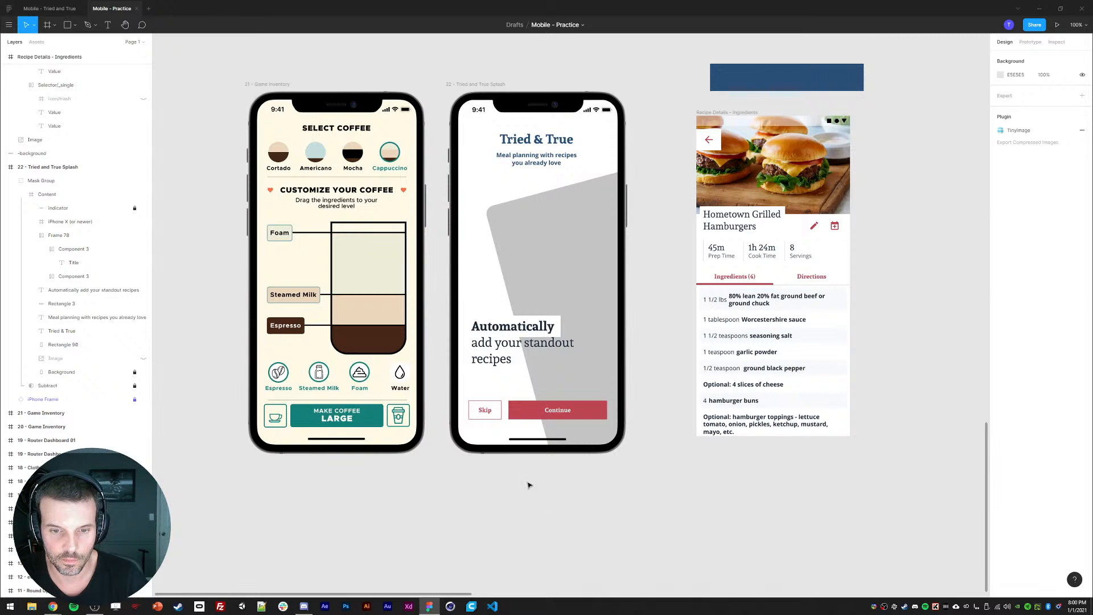
- Set the height of the white rectangle behind "Automatically" to 46 and lower it to Y 506
click(528, 323)
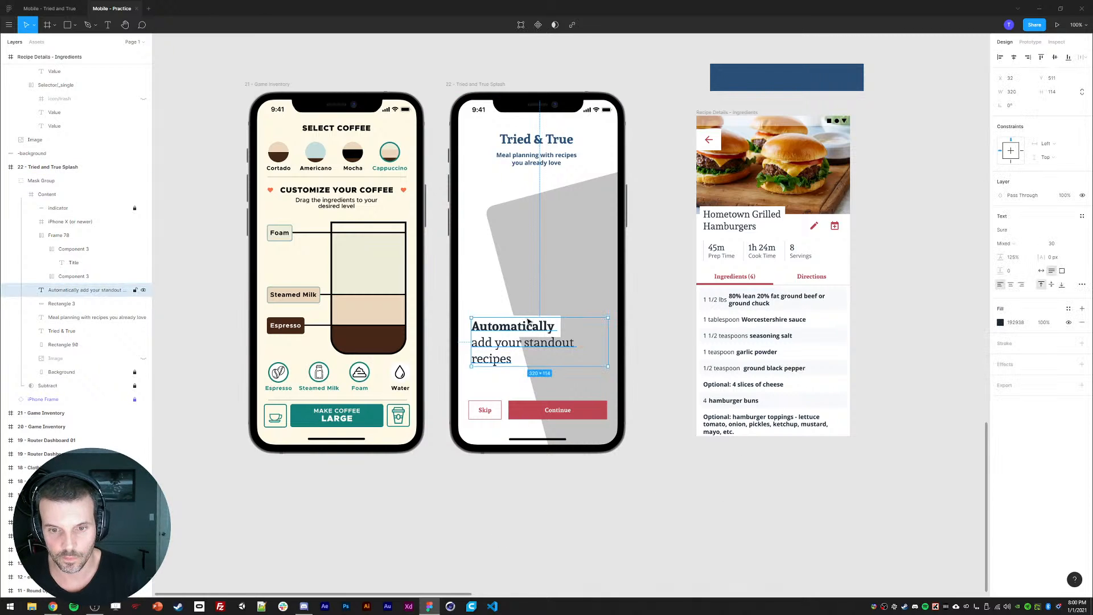
click(494, 318)
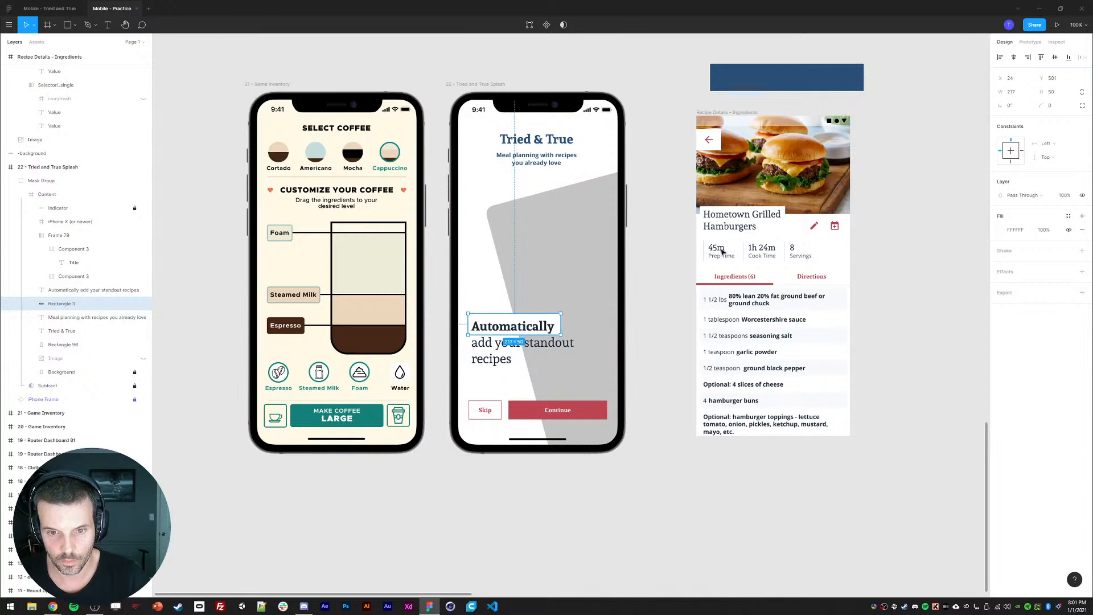
key(Down)
key(Down)
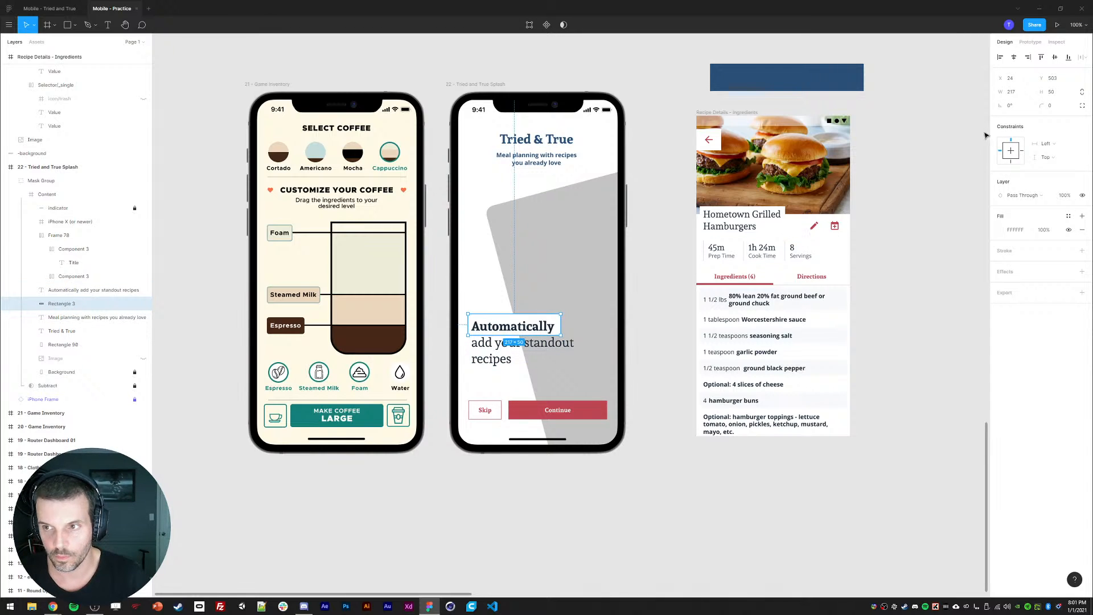
click(1053, 92)
key(Down)
key(Down)
key(Down)
key(Down)
key(Return)
key(Down)
key(Down)
key(Down)
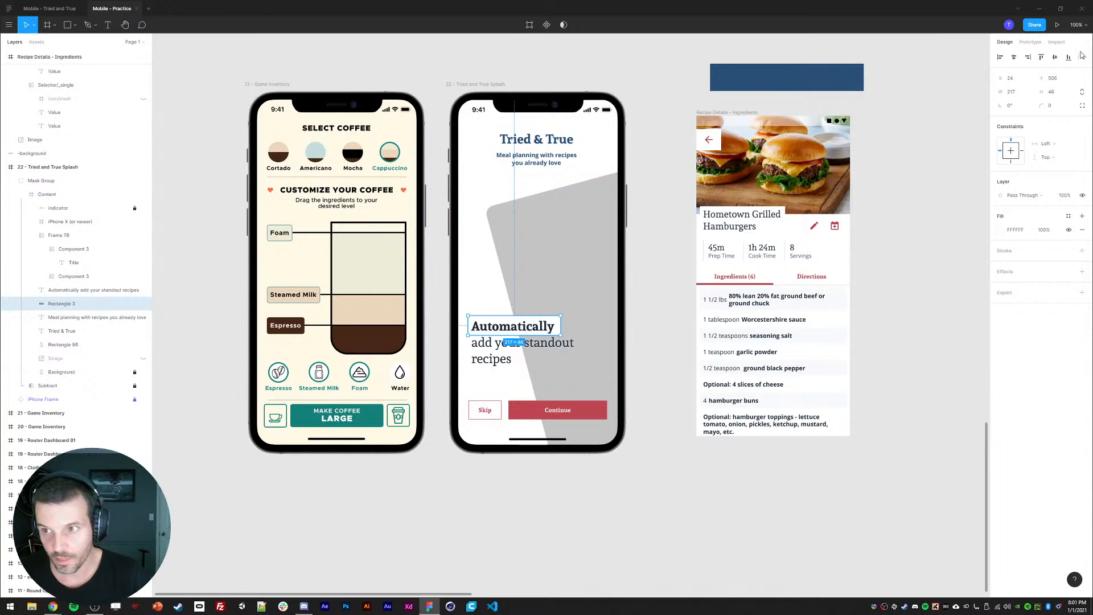
click(502, 463)
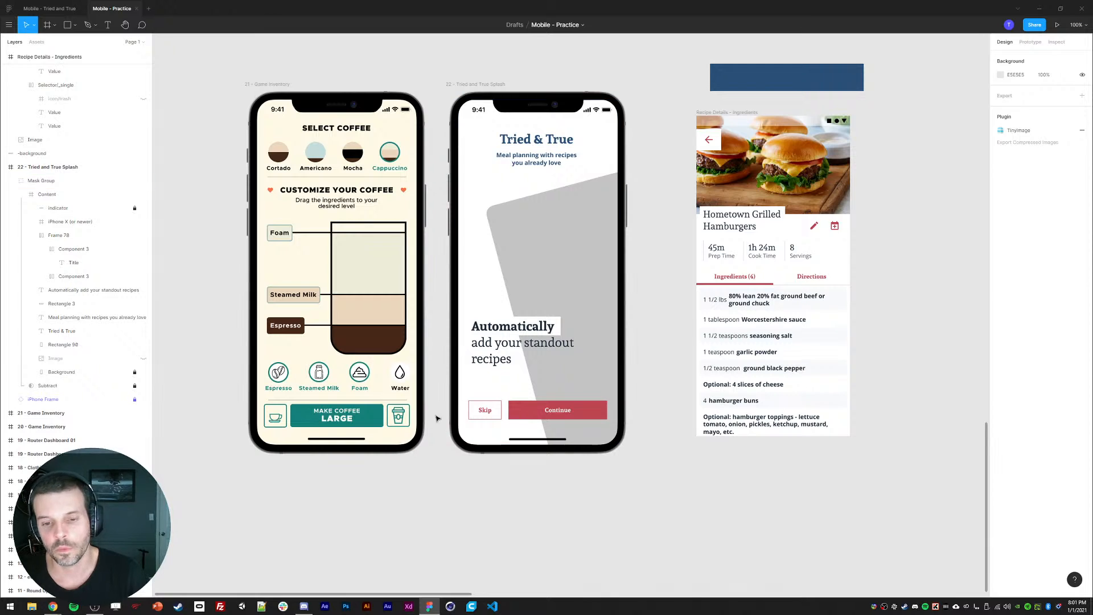
- Fill the tilted rectangle with the blue 2A5077 sampled from the pasted footer background
click(563, 260)
key(i)
click(762, 78)
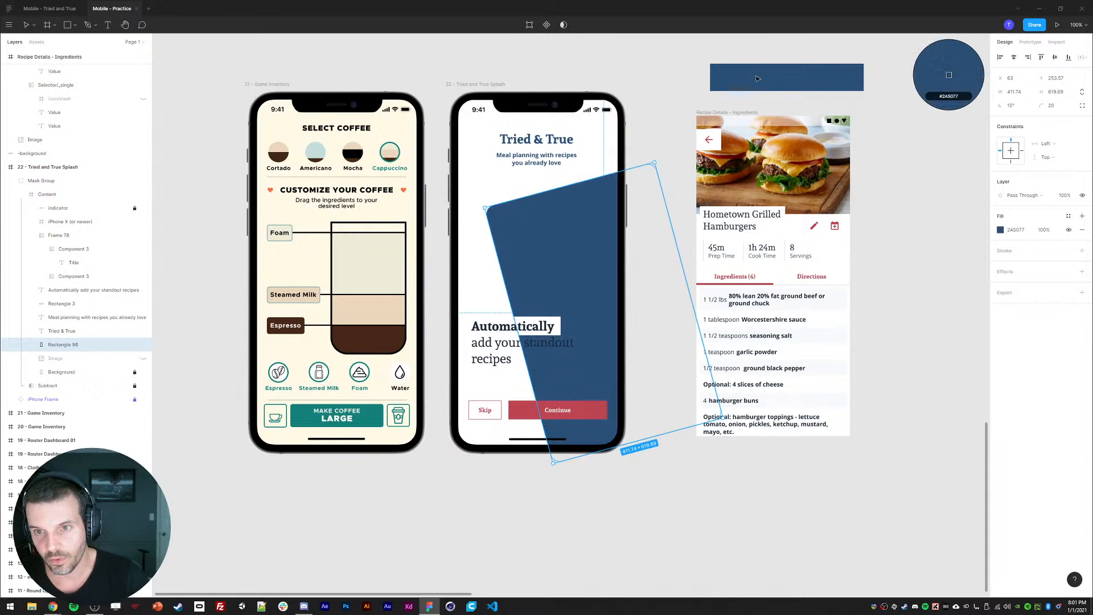
click(505, 507)
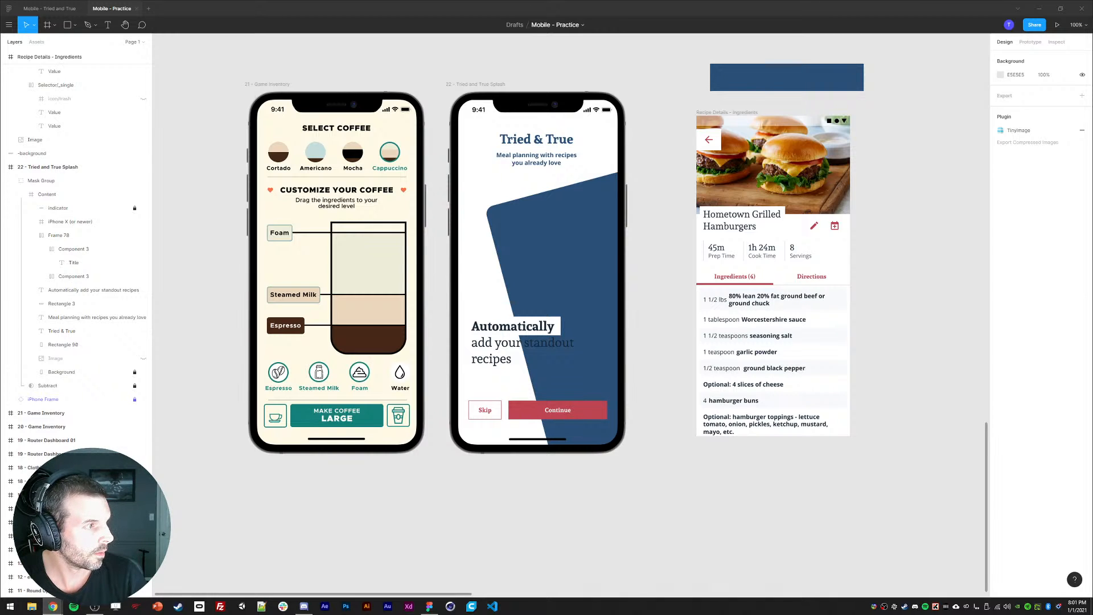
- Switch to the Freepik browser window and search all resources for "import"
drag(1092, 50, 254, 40)
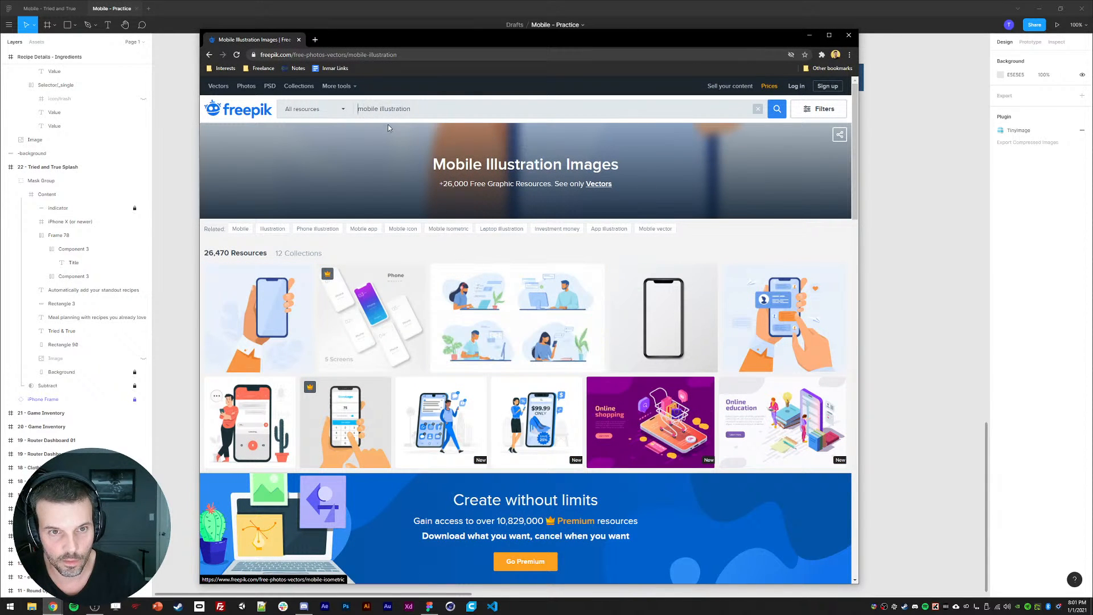
drag(432, 110, 321, 112)
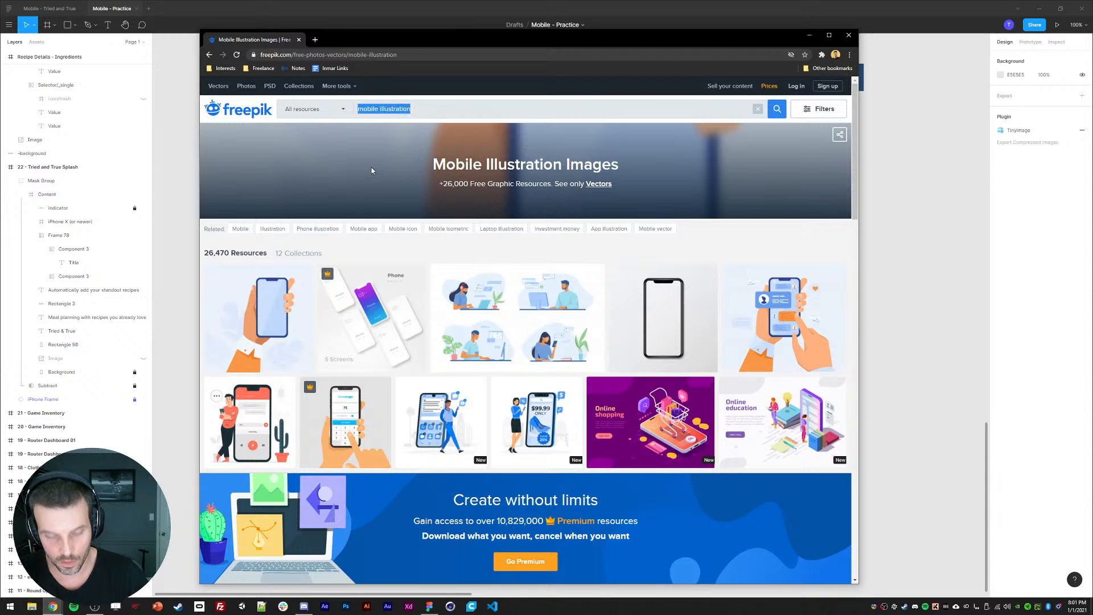
text(che)
key(BackSpace)
key(BackSpace)
key(BackSpace)
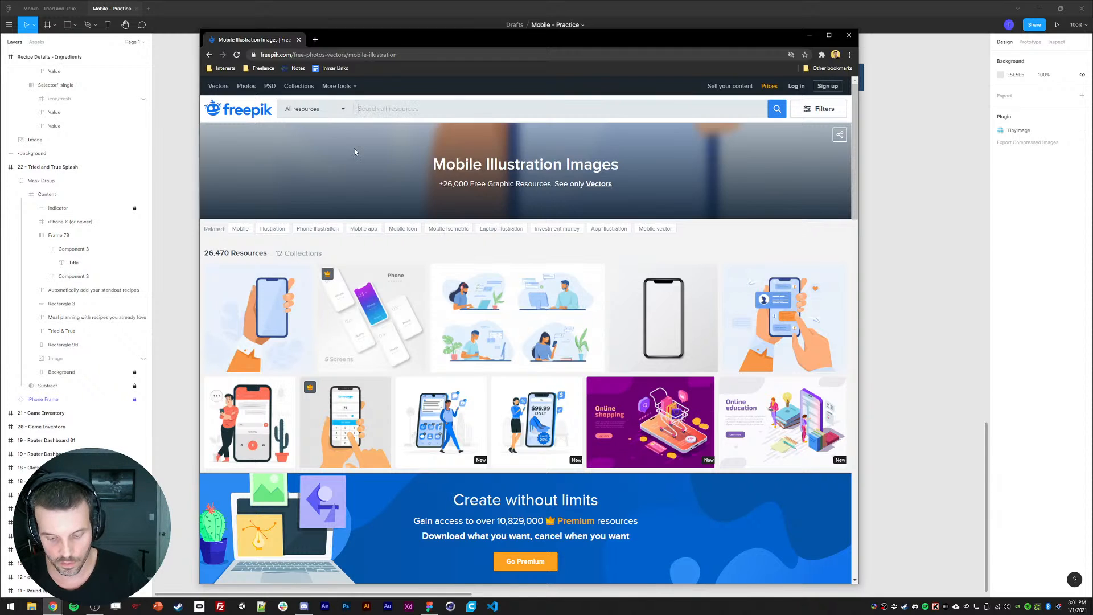
text(import)
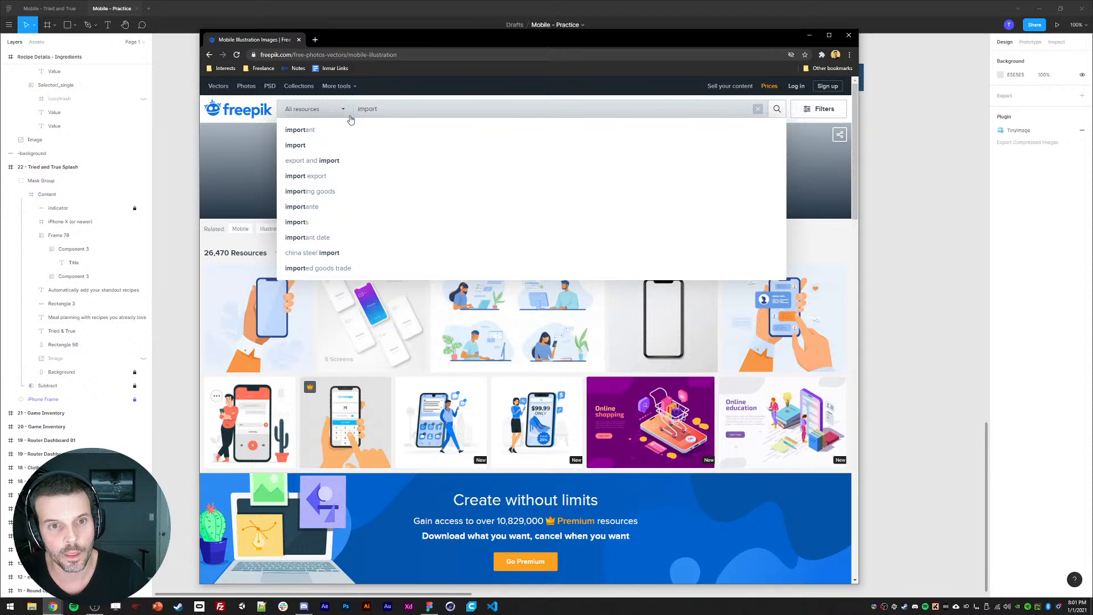
click(300, 146)
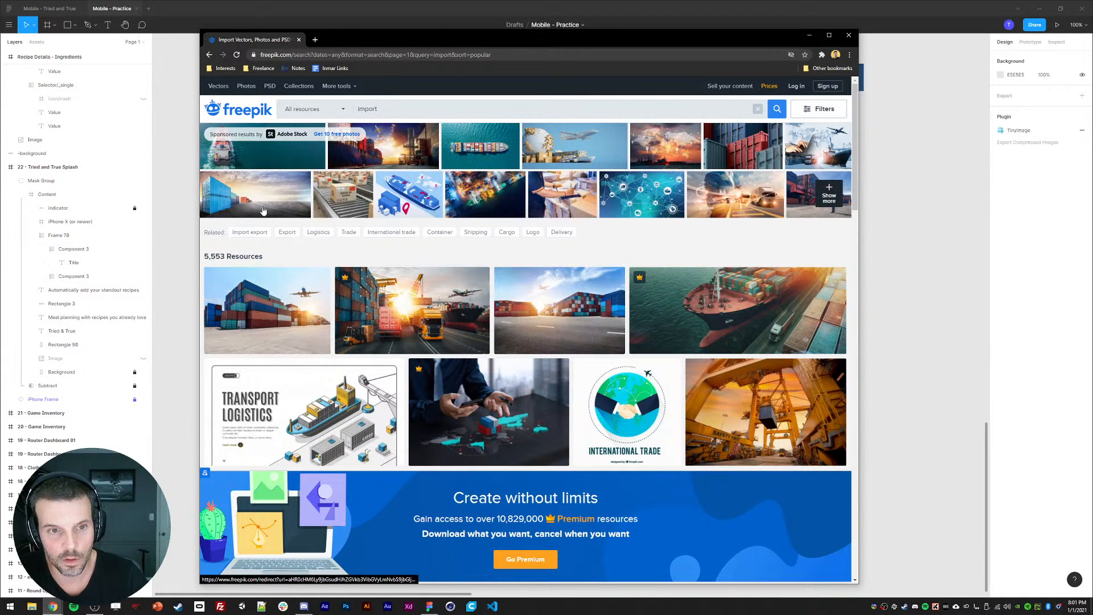
- Restrict the Freepik "import" search to vectors and browse the illustrations
click(304, 109)
click(286, 192)
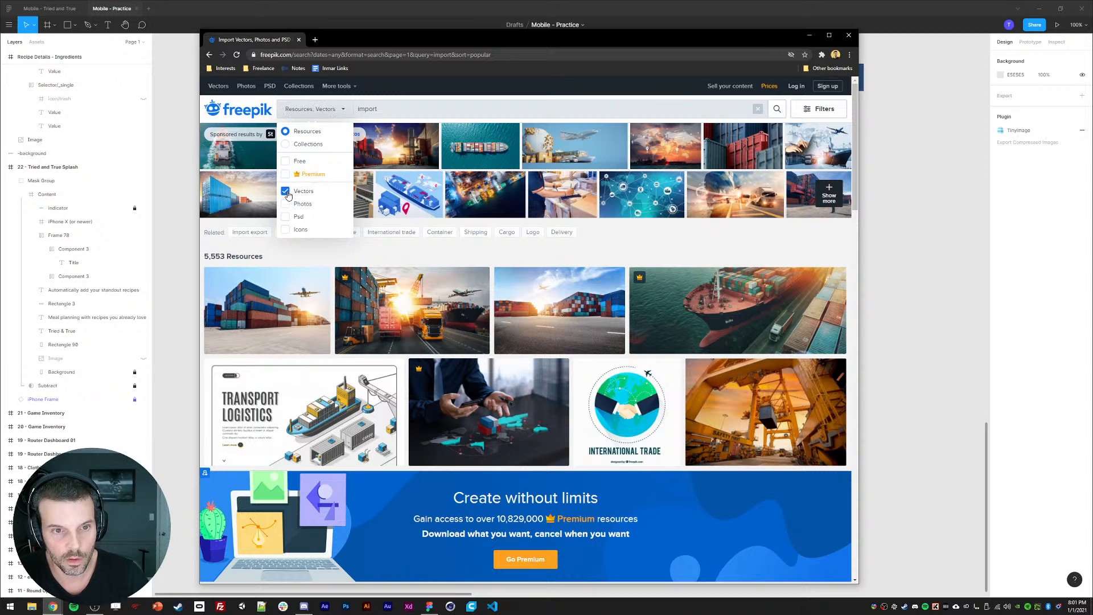
click(370, 109)
key(Return)
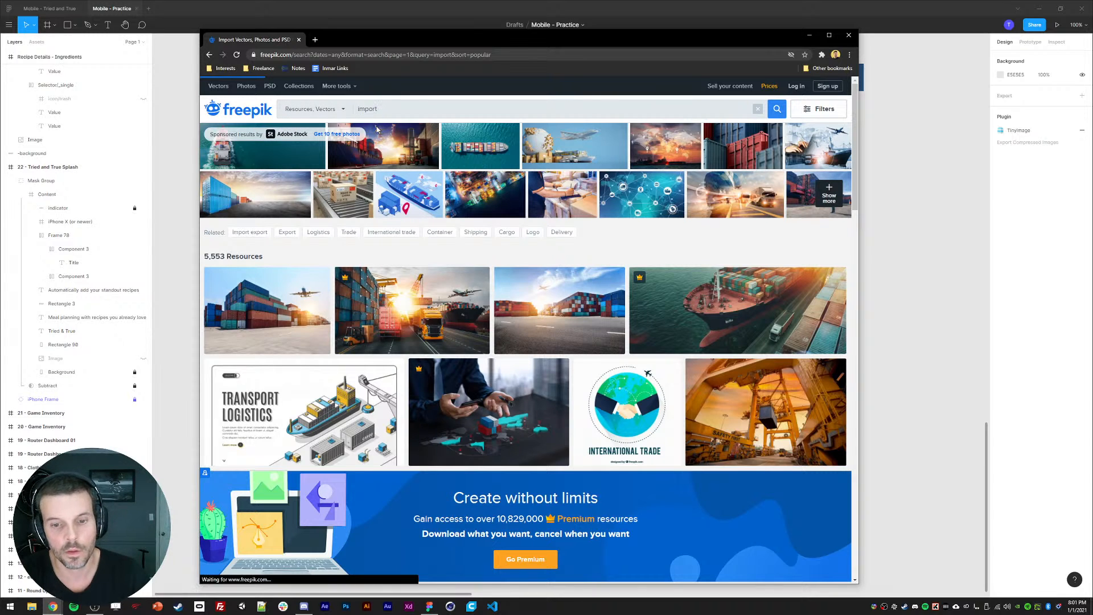
scroll(668, 273, down, 7)
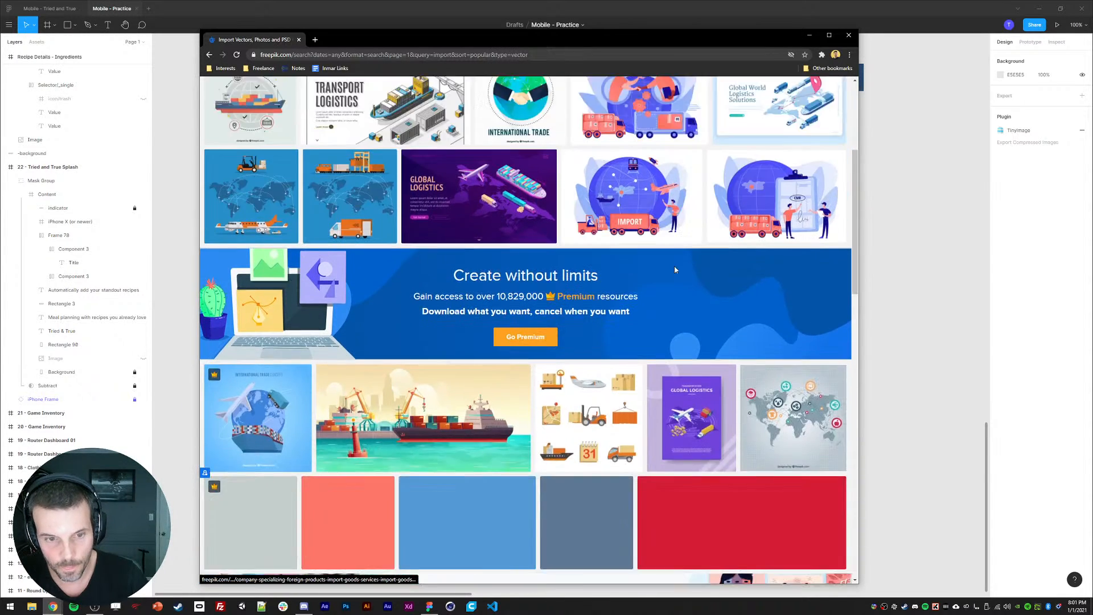
scroll(668, 274, down, 8)
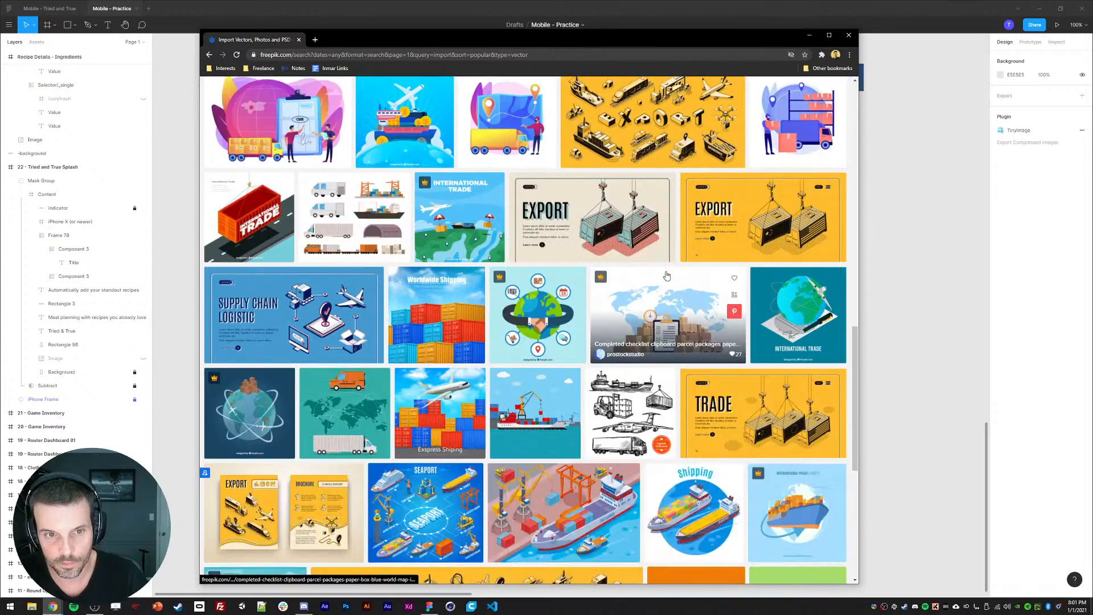
- Look through the remaining Freepik "import" vector results, then return to the mobile practice file in Figma
scroll(666, 286, up, 4)
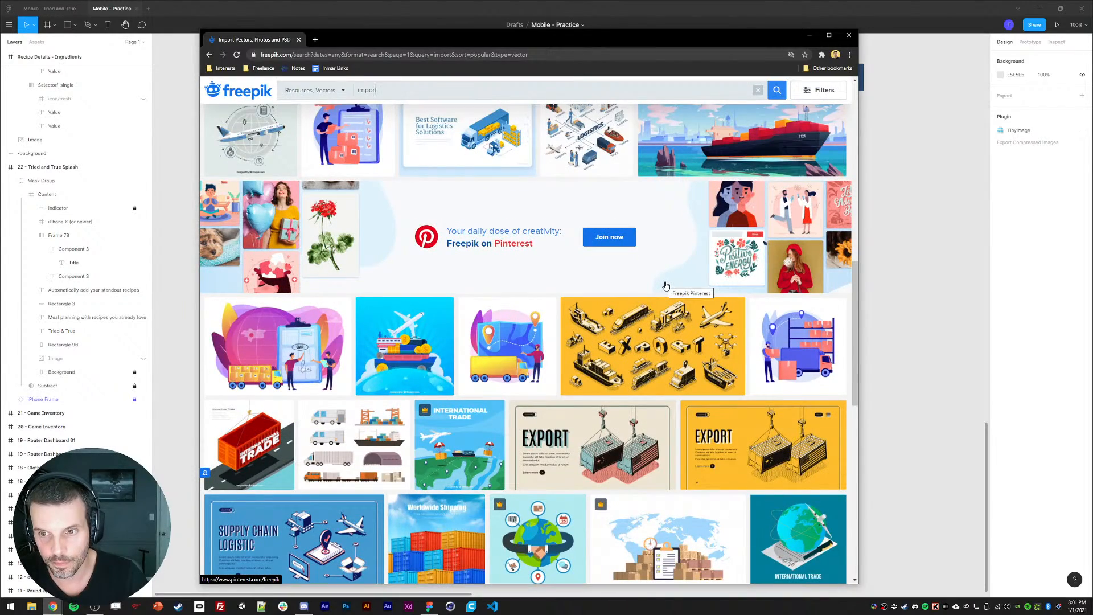
scroll(665, 286, down, 10)
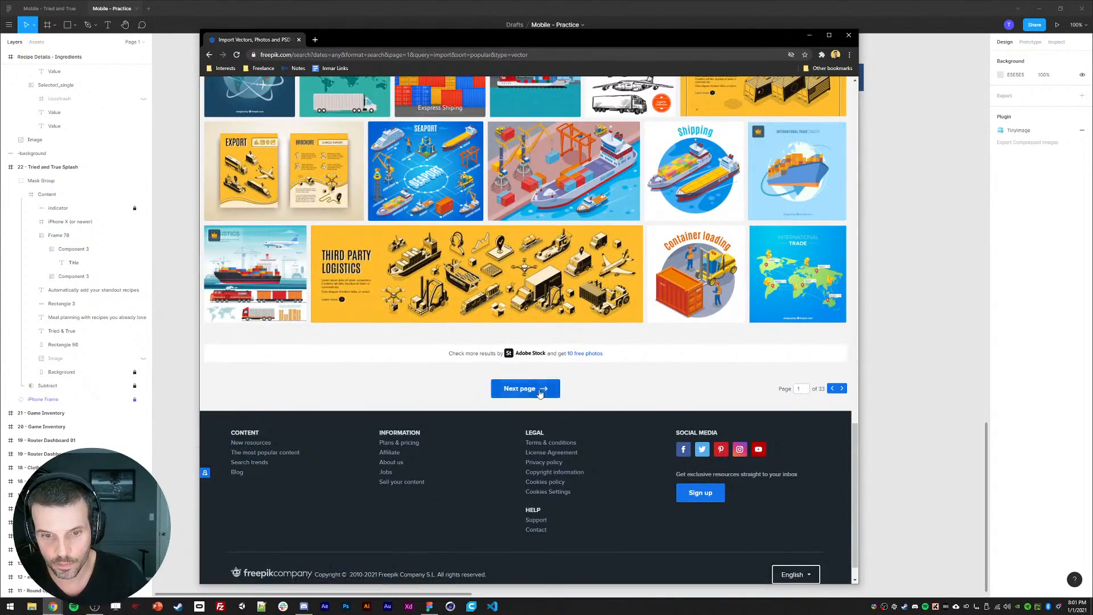
click(540, 393)
click(567, 6)
key(alt+Tab)
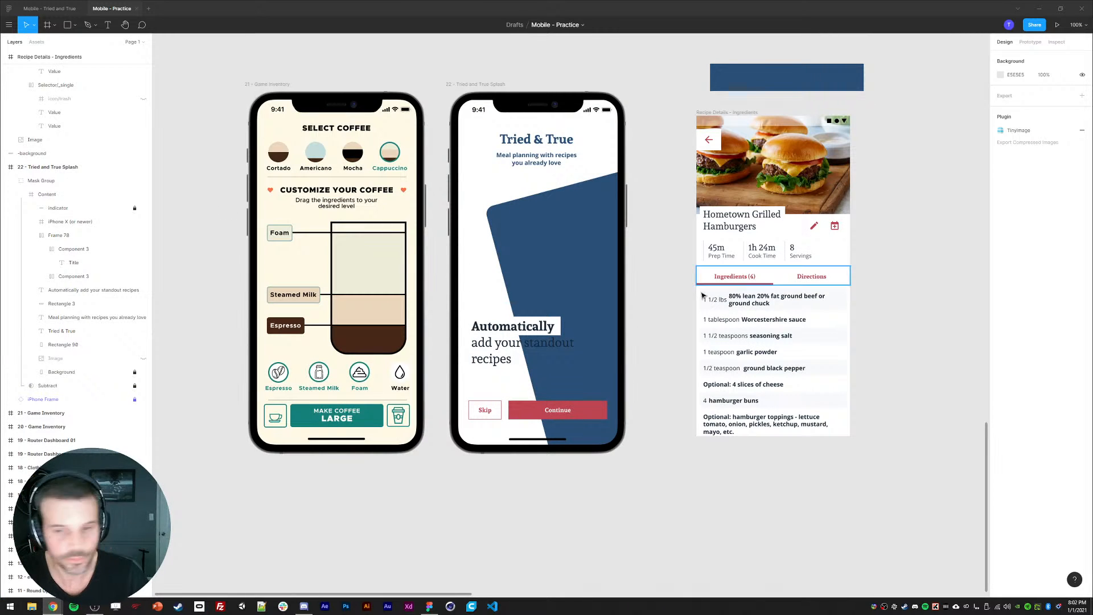
- Hide the tilted blue rectangle on the Tried & True splash screen and show the hidden burger image
ctrl+click(518, 346)
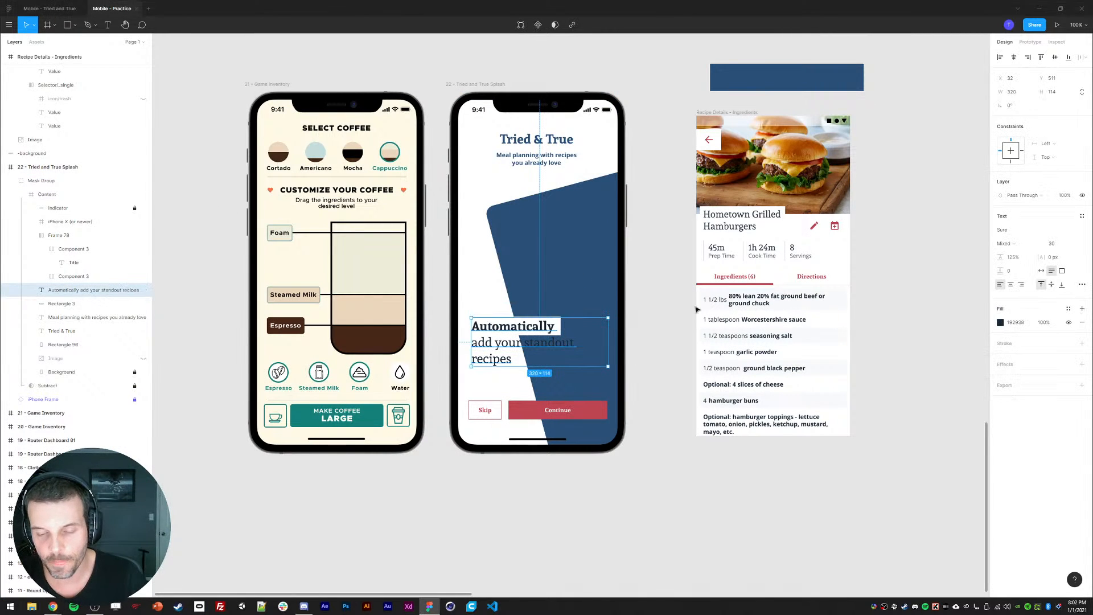
ctrl+click(534, 268)
mouse_move(534, 267)
mouse_down()
mouse_move(566, 199)
mouse_move(540, 319)
mouse_move(531, 278)
mouse_move(545, 273)
mouse_up()
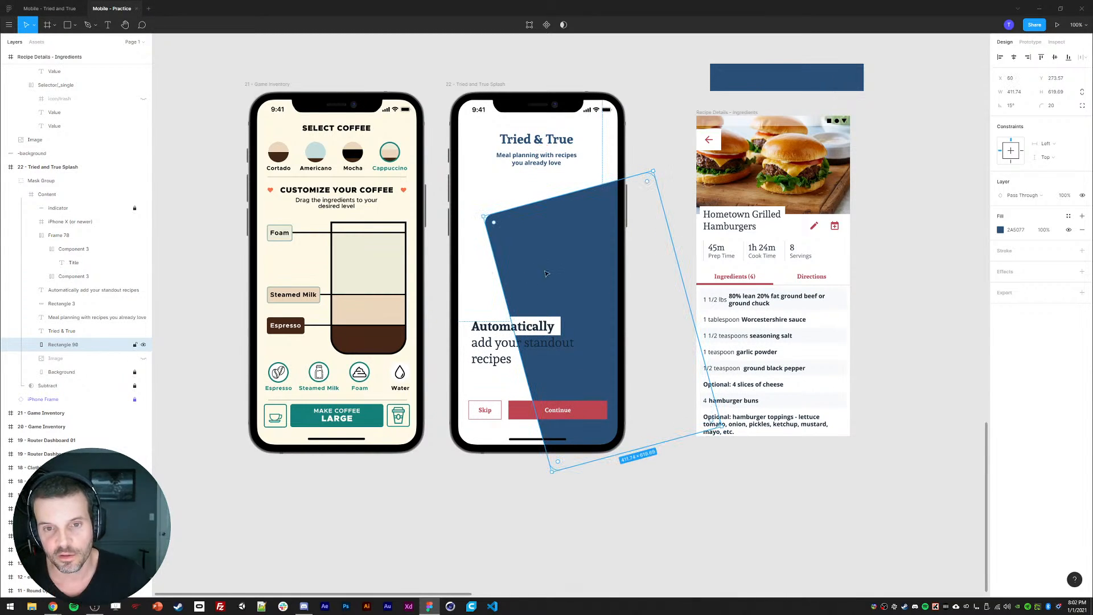
click(144, 358)
click(143, 344)
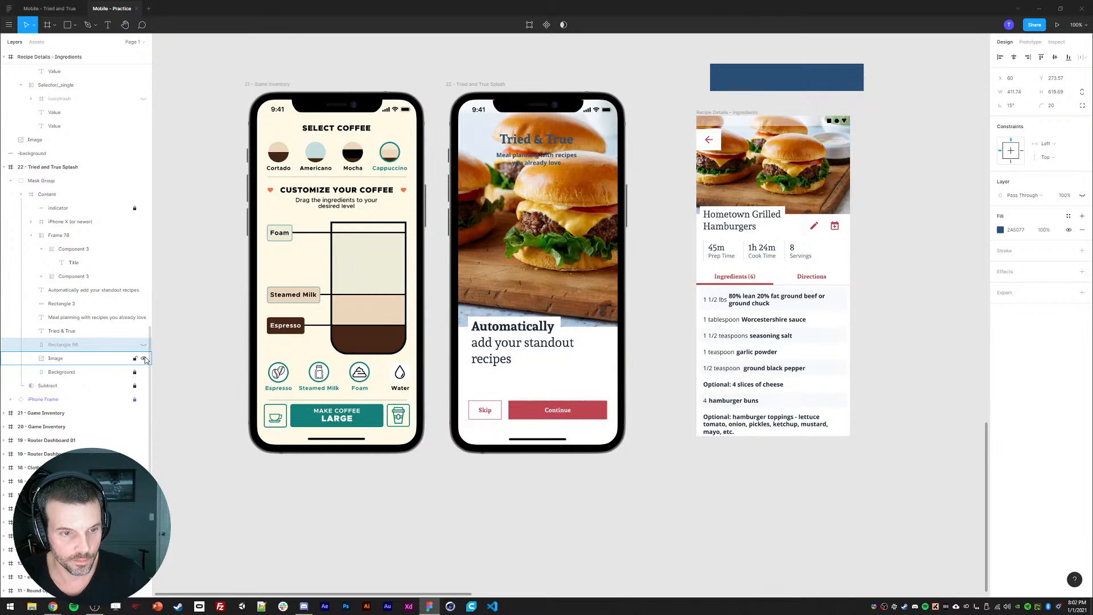
click(144, 358)
click(144, 358)
- Give the burger image a corner radius of 20 and move it to X 72, Y 104
click(88, 358)
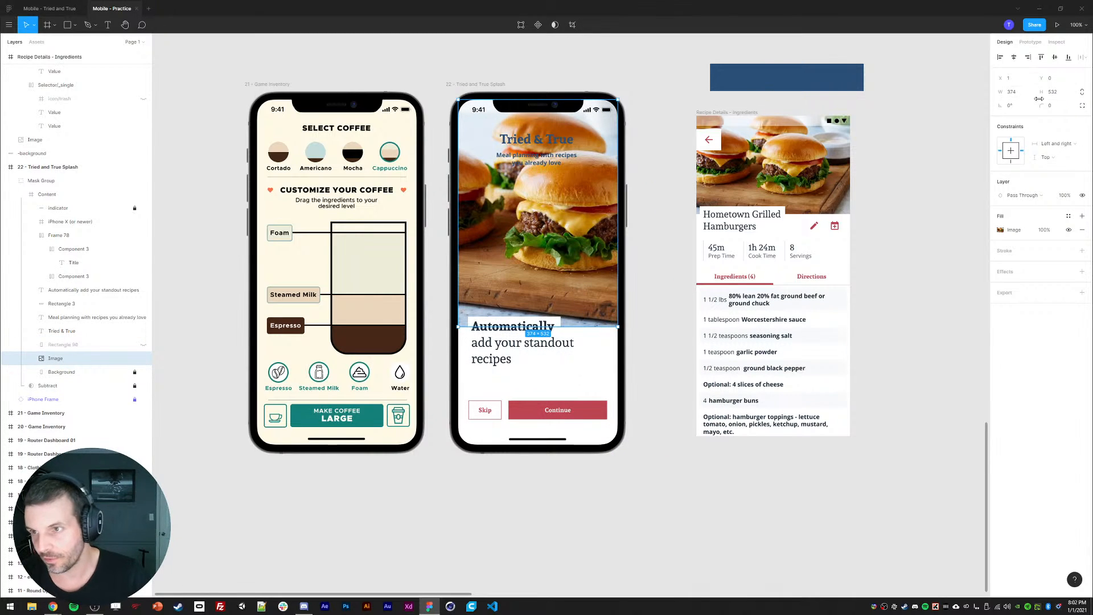
click(1051, 105)
text(20)
key(Return)
drag(541, 233, 570, 278)
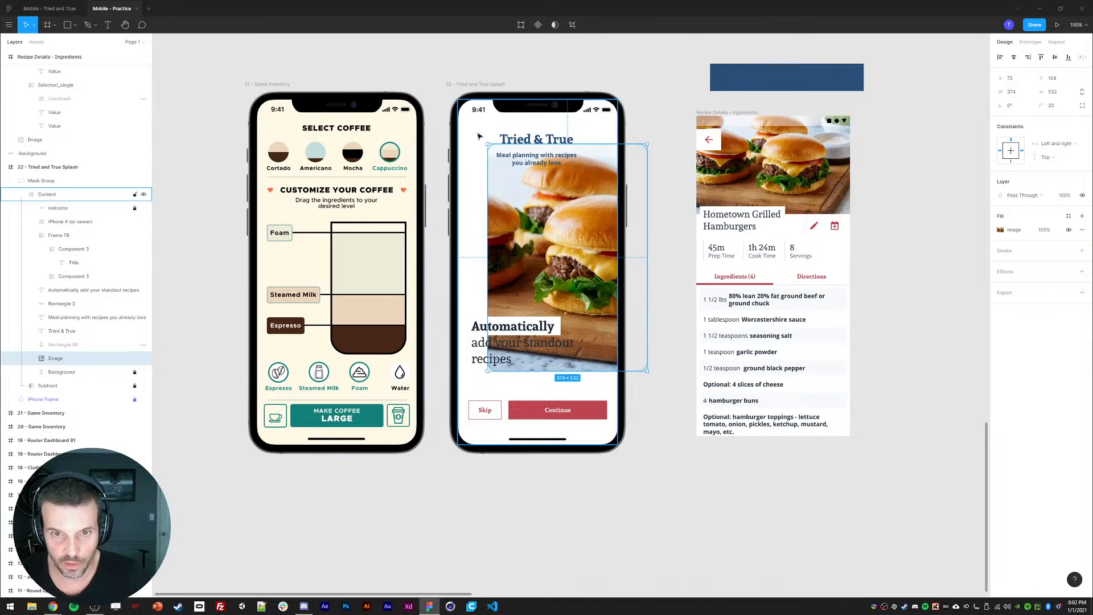
- Tilt the burger image by 15° and scale it to about 227 × 323 above the "Automatically" text
drag(478, 136, 465, 182)
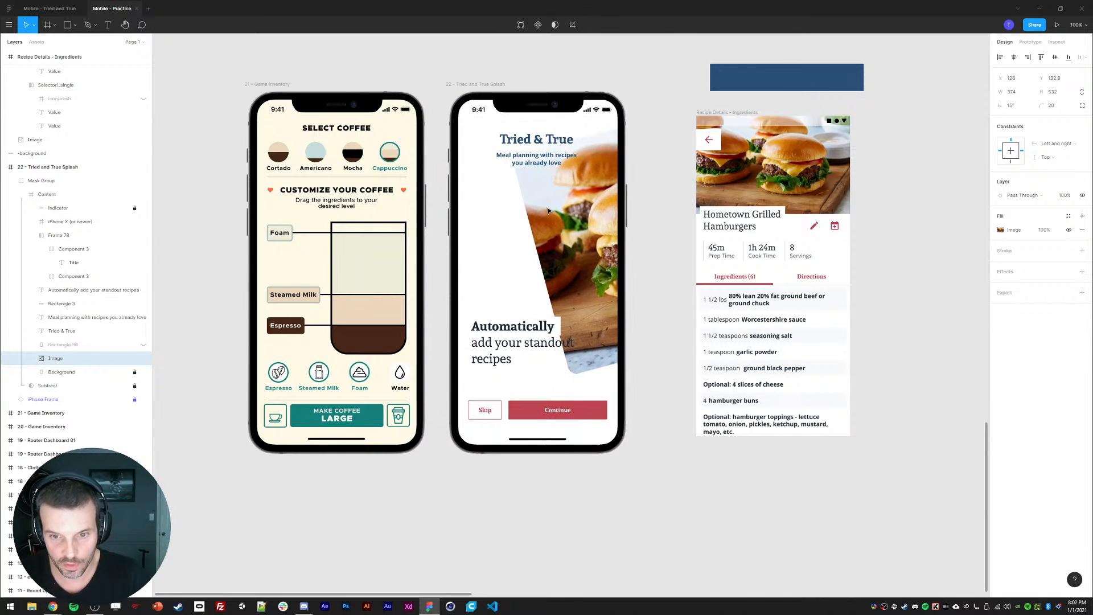
drag(548, 211, 506, 206)
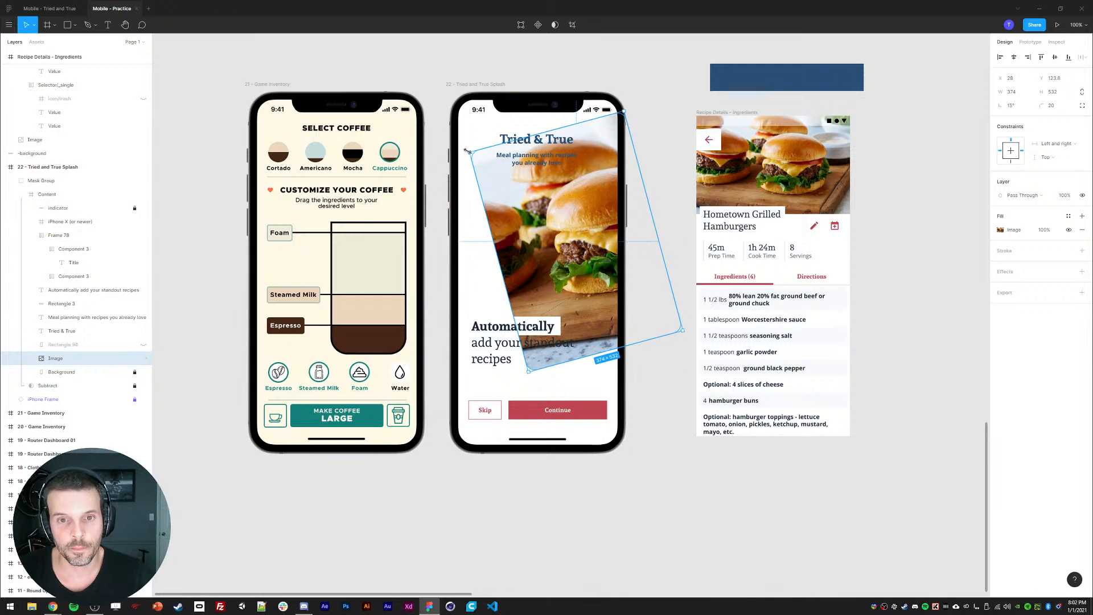
drag(472, 155, 514, 190)
drag(552, 225, 509, 221)
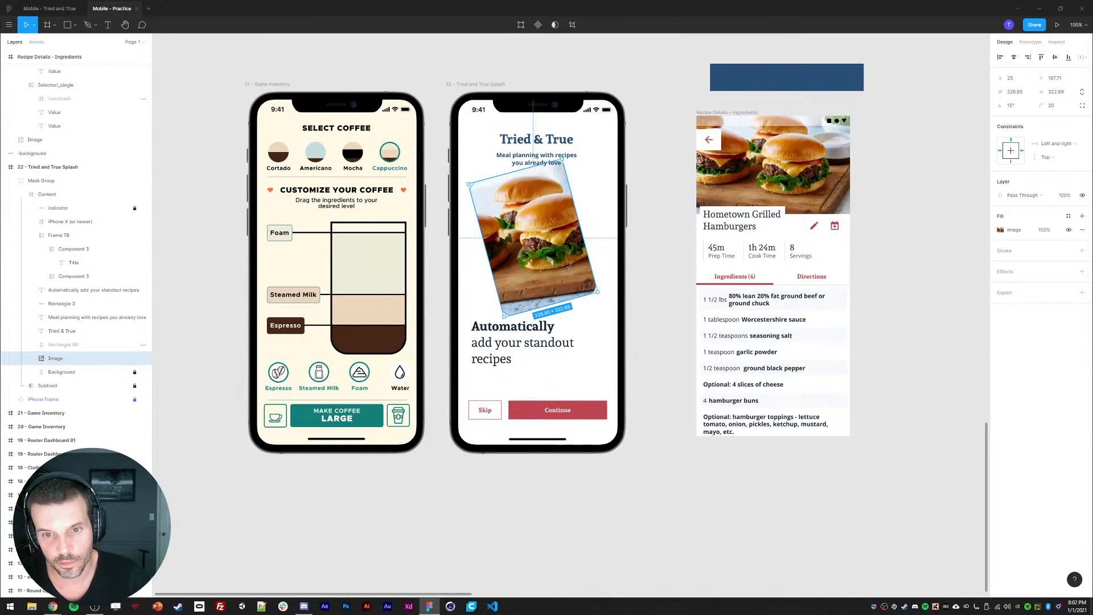
- Make the burger image upright at about 169 × 240 with a corner radius of 12, placed at X -11, Y 215
drag(594, 292, 530, 261)
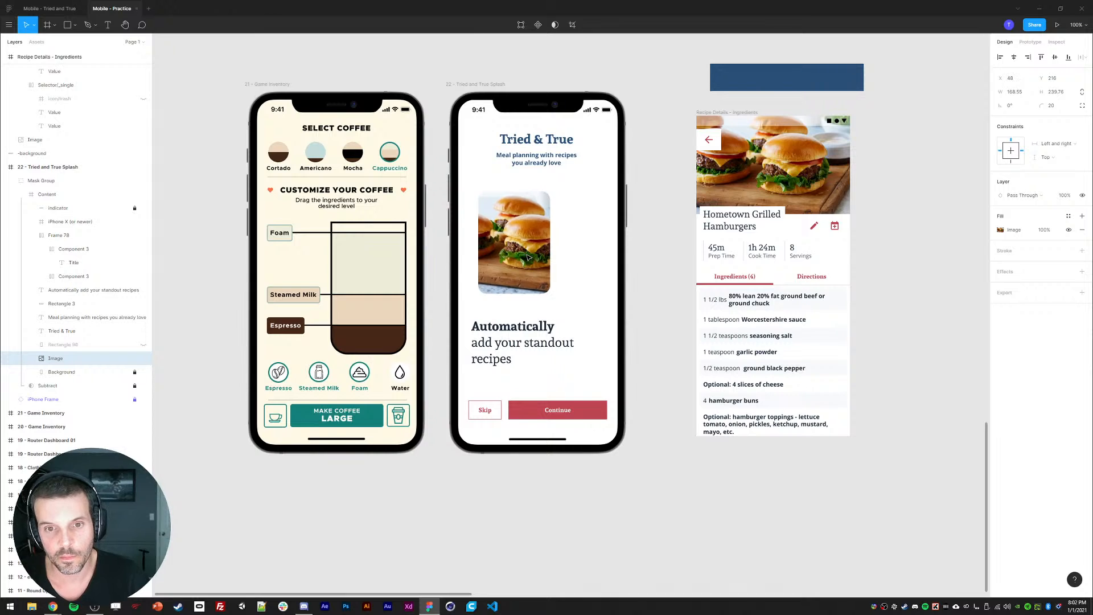
click(1053, 107)
text(1)
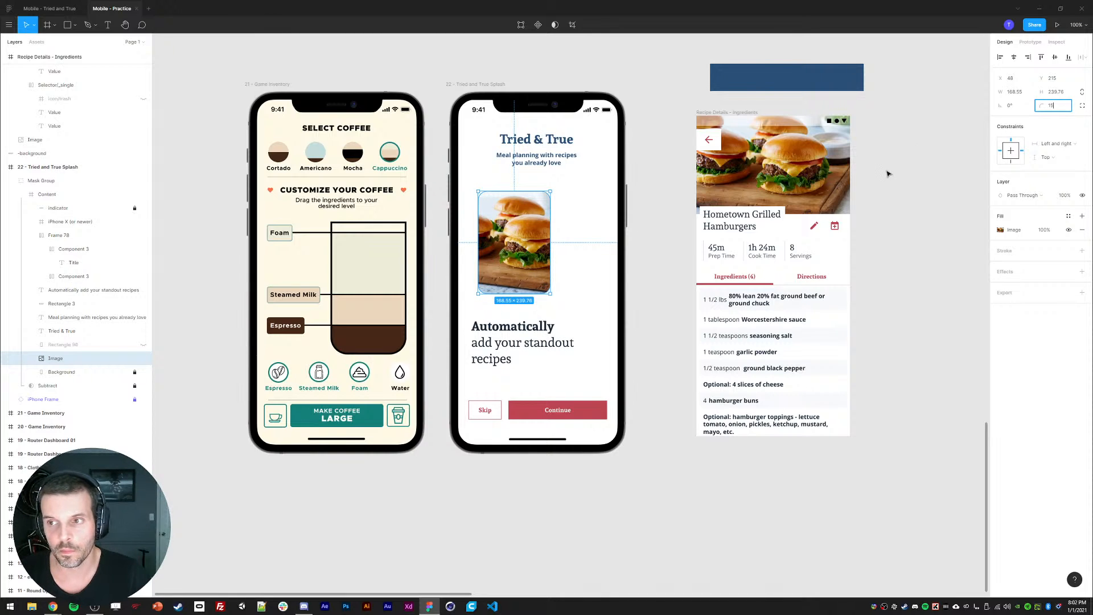
key(Return)
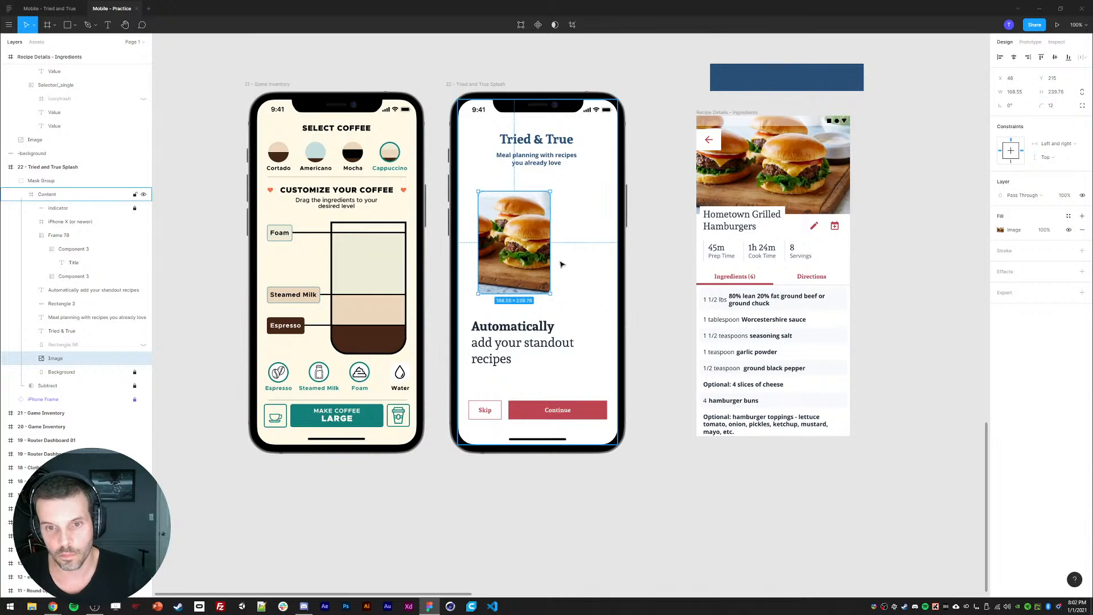
drag(517, 246, 492, 243)
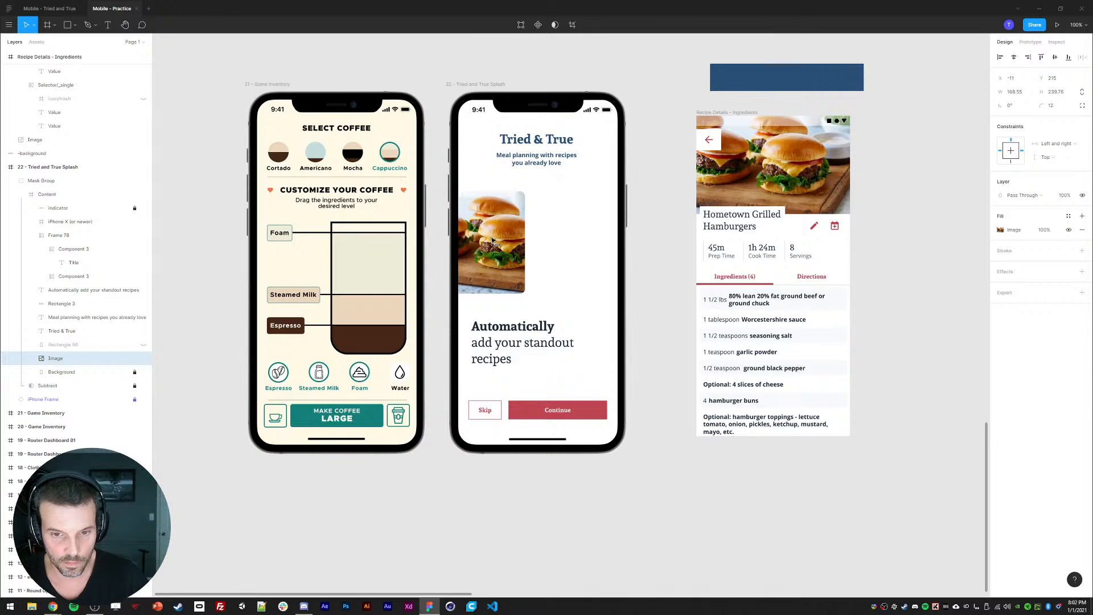
- Center the "Automatically add your standout recipes" text and its box on the screen, narrowing the box to a width of 302
click(519, 344)
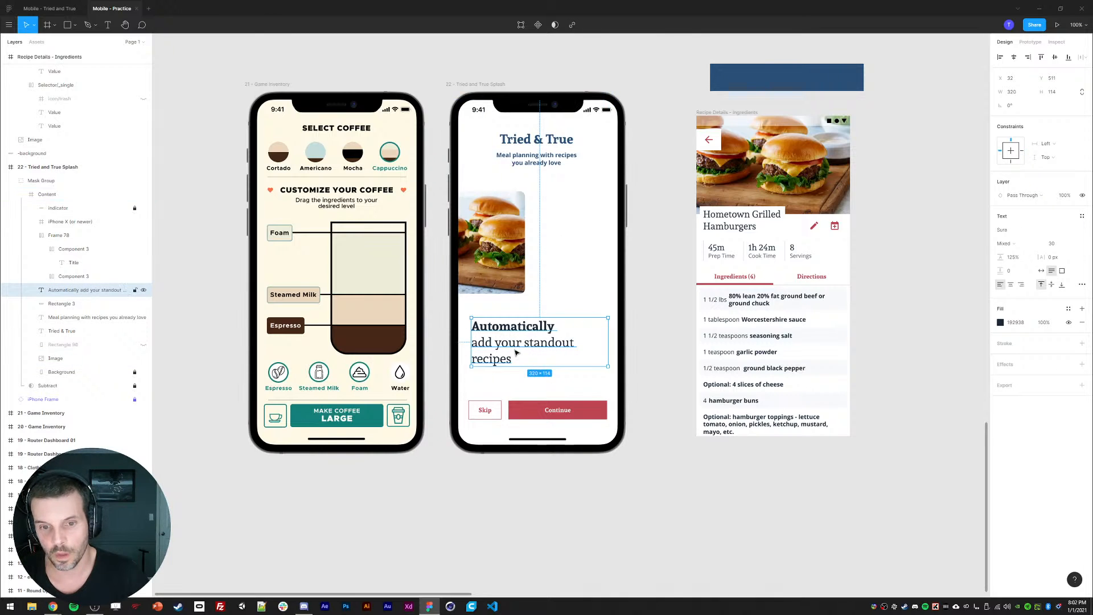
click(1013, 57)
click(1010, 284)
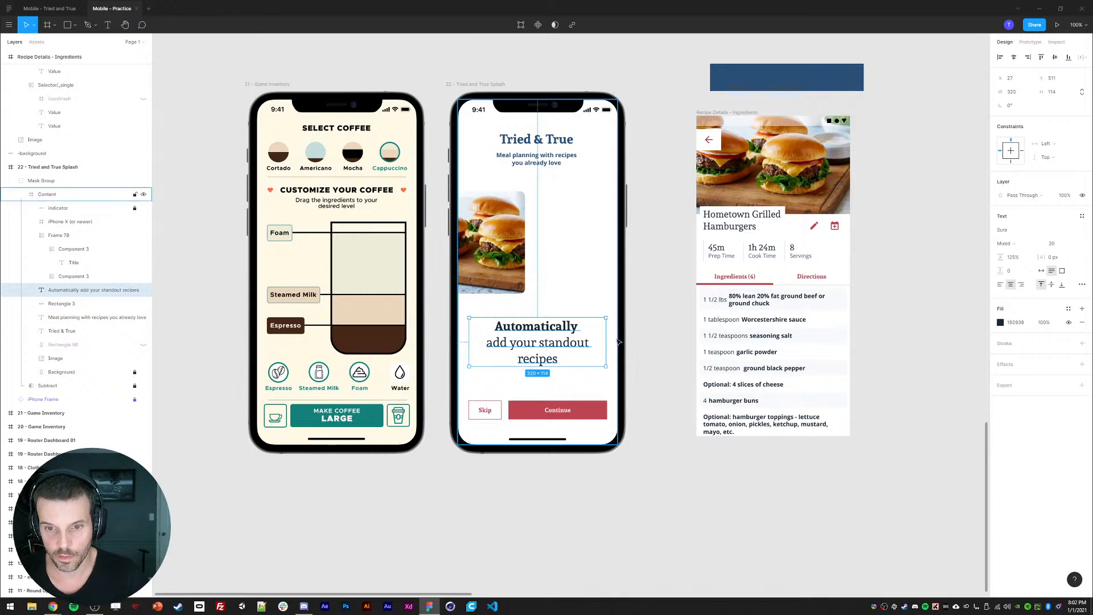
mouse_move(605, 340)
mouse_down()
mouse_move(615, 339)
mouse_move(601, 339)
mouse_up()
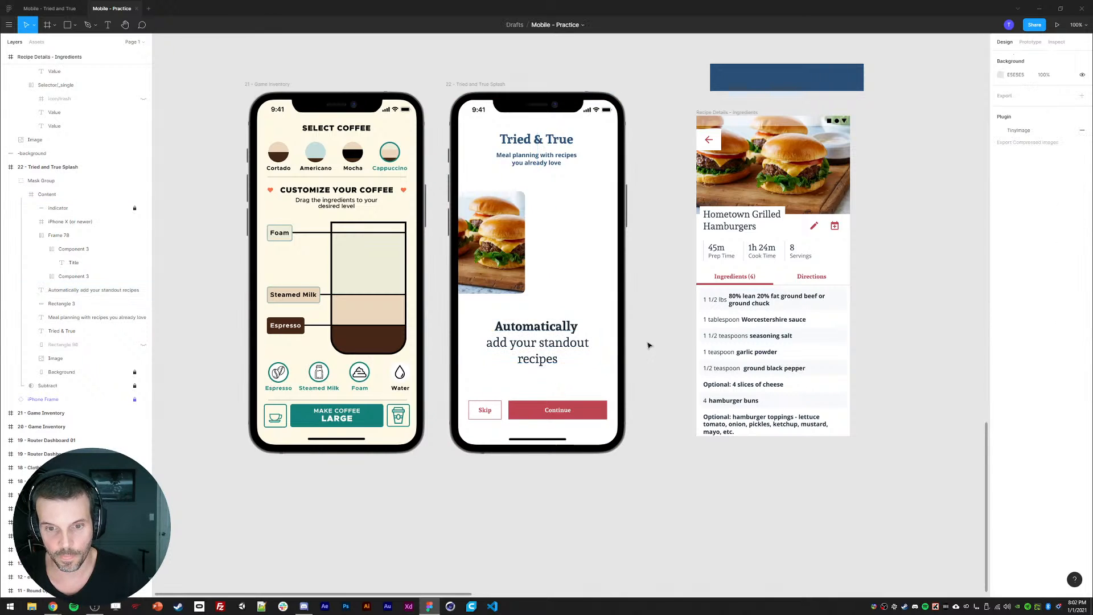
- Lower the "Automatically add your standout recipes" text to Y 545, just above the buttons
click(517, 241)
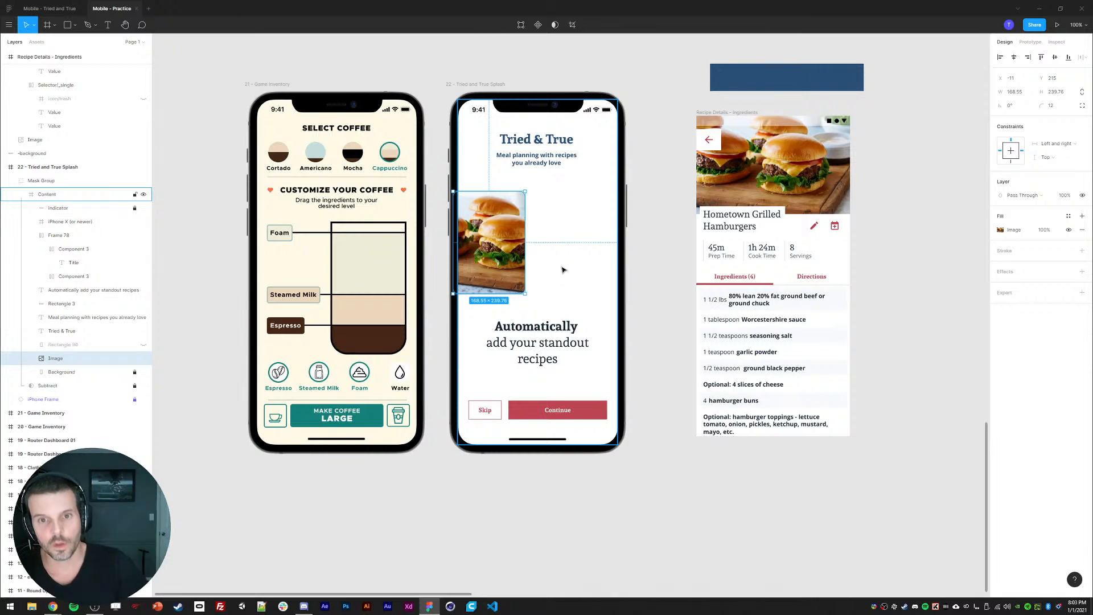
mouse_move(537, 349)
mouse_down()
mouse_move(537, 383)
mouse_move(536, 363)
mouse_up()
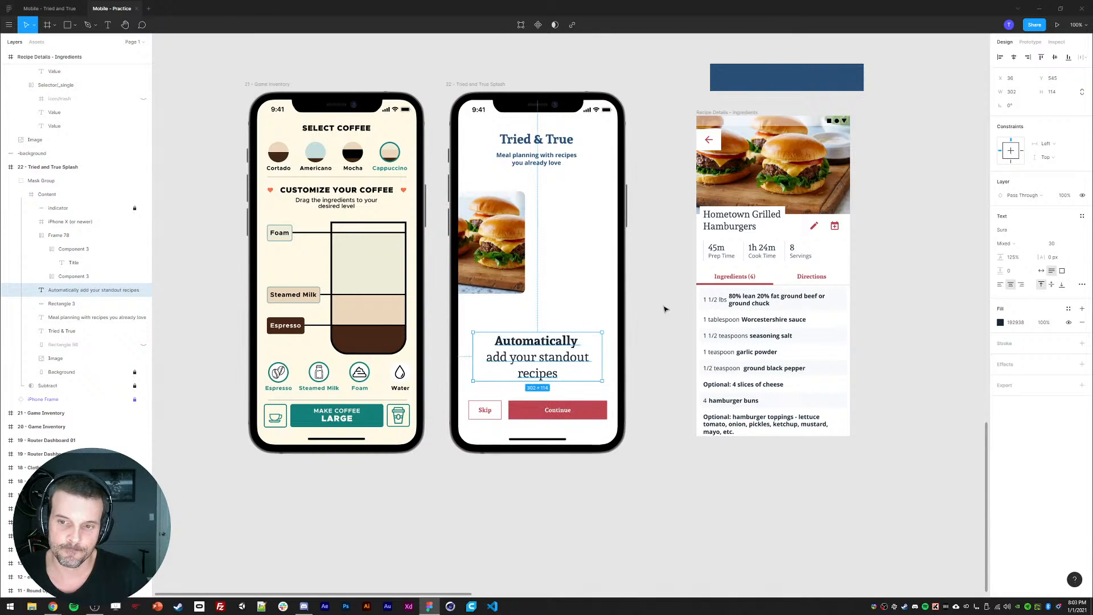
click(666, 311)
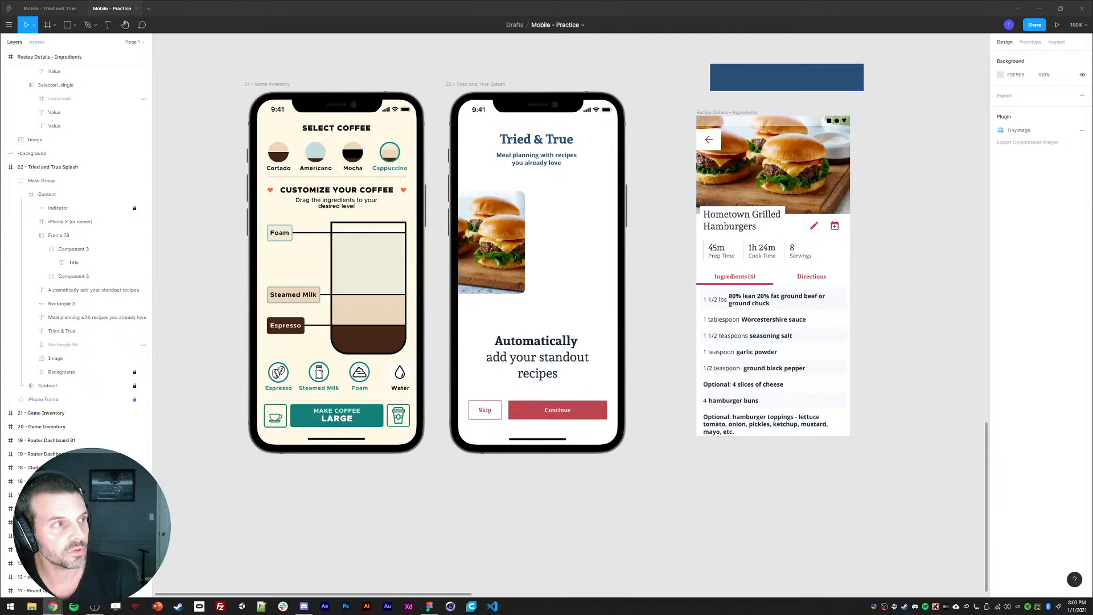
key(alt+Tab)
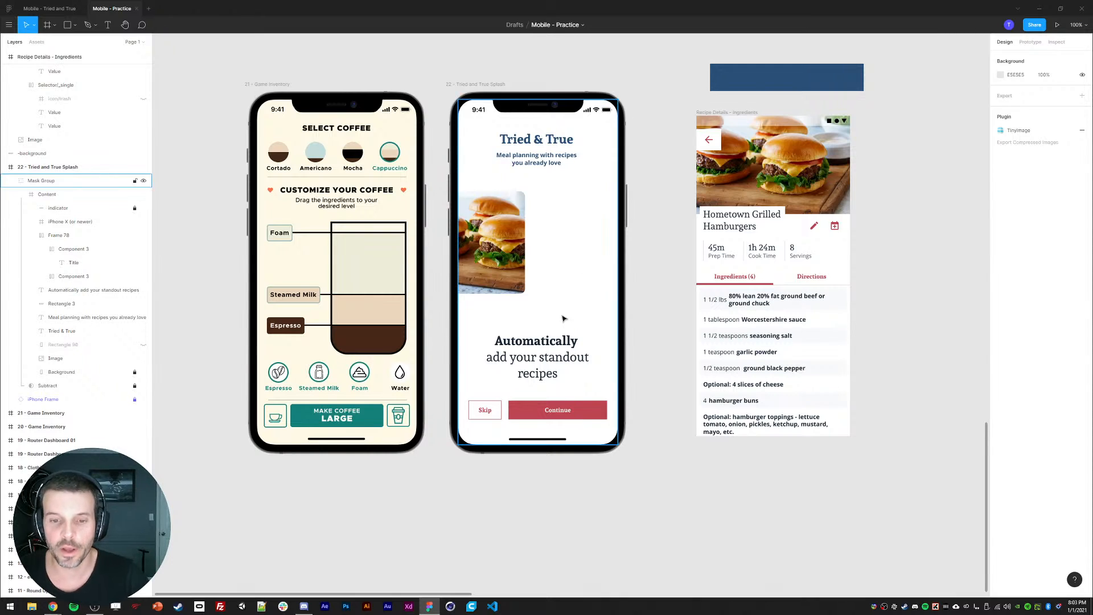
click(545, 345)
- Set the letter spacing of the "Tried & True" title to 1 px
click(536, 138)
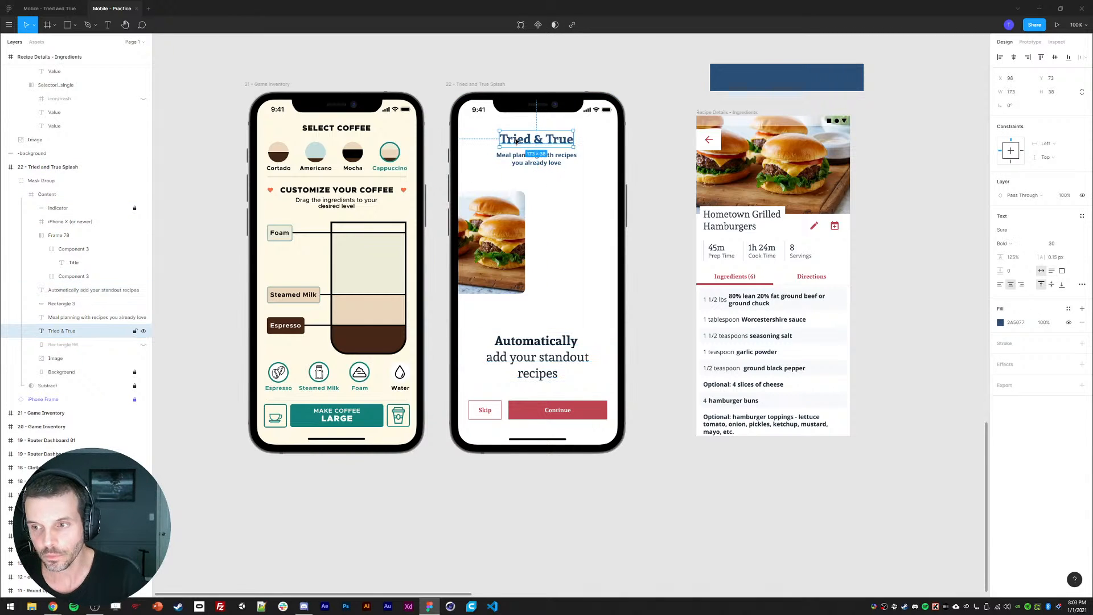
click(1058, 257)
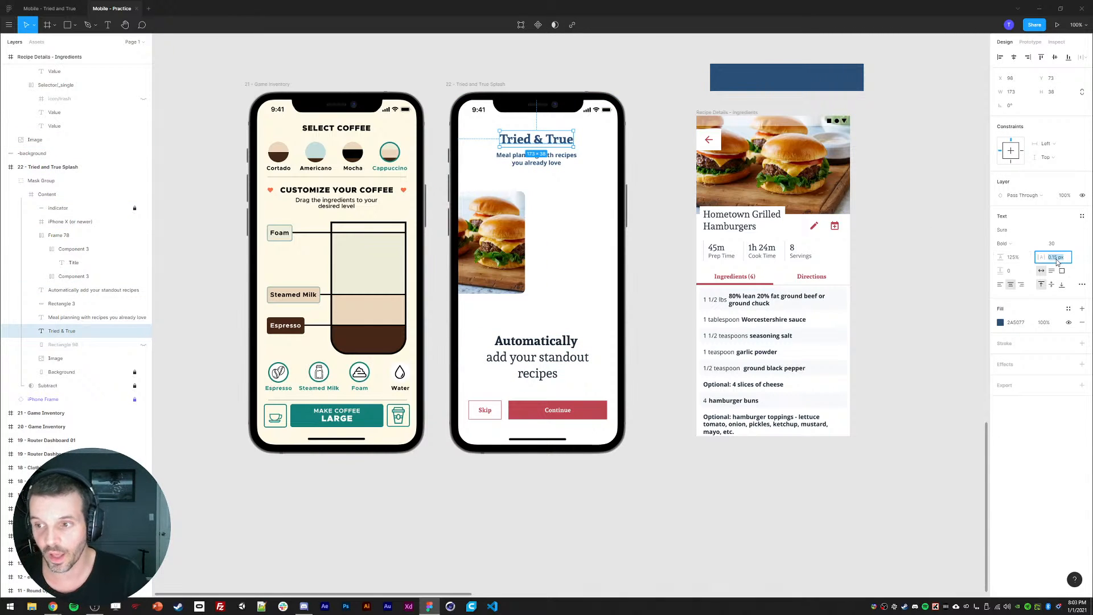
text(1)
key(Return)
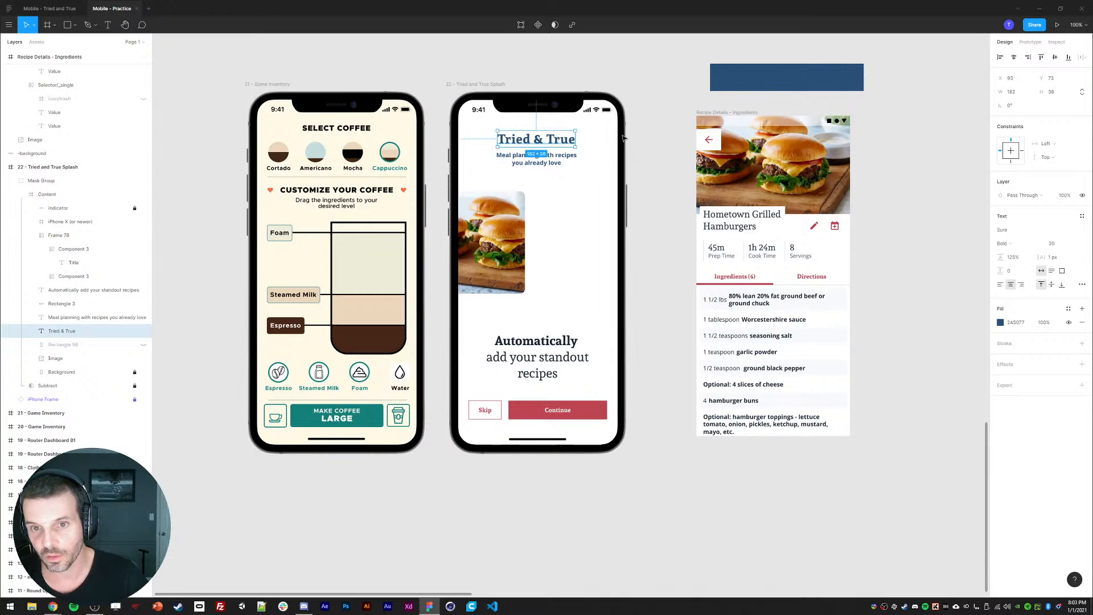
click(622, 134)
- Set the "Meal planning with recipes you already love" tagline to font size 16 in Regular weight
click(546, 164)
click(1054, 247)
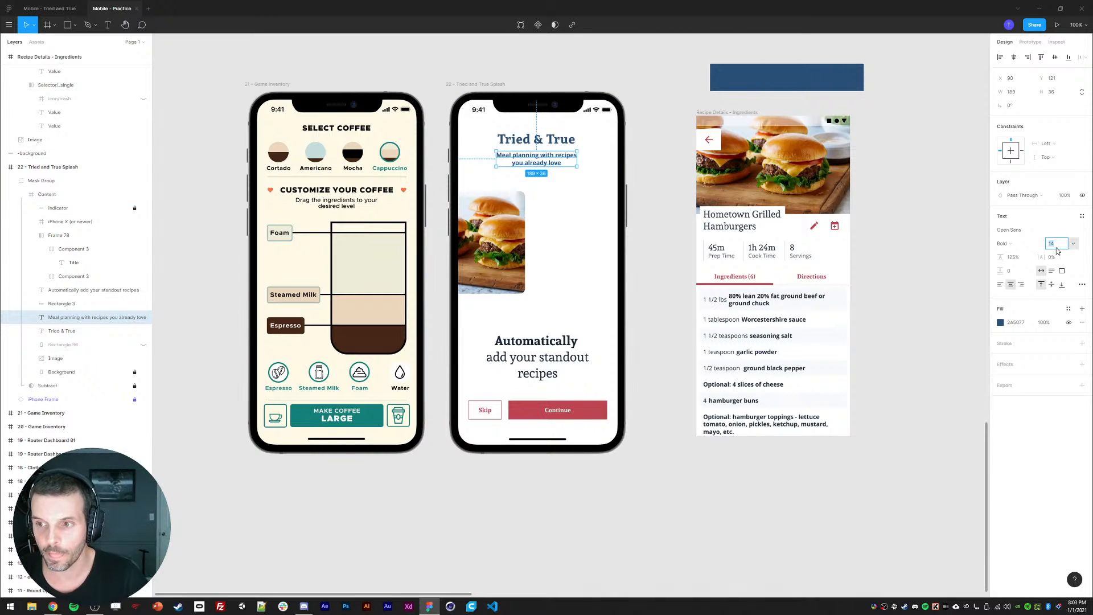
text(16)
key(Return)
click(1006, 247)
click(1010, 225)
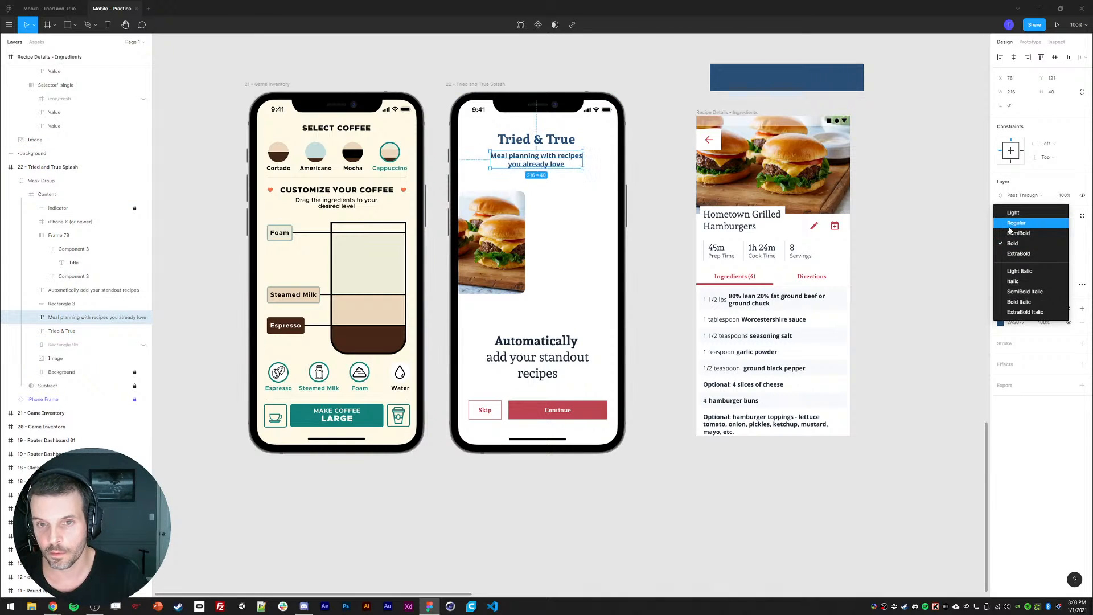
click(804, 188)
click(543, 165)
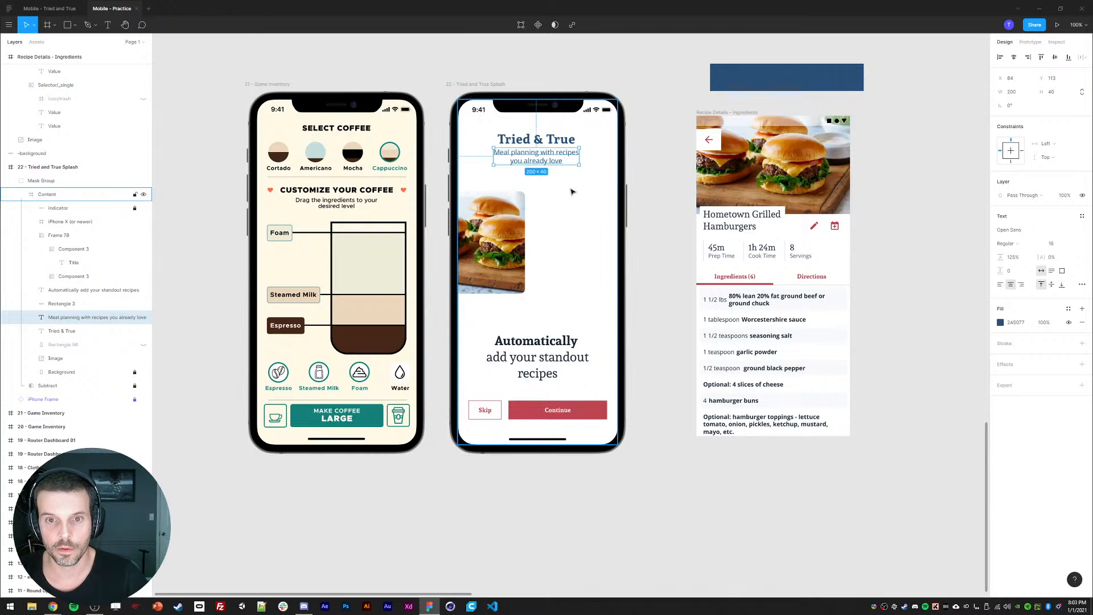
click(644, 182)
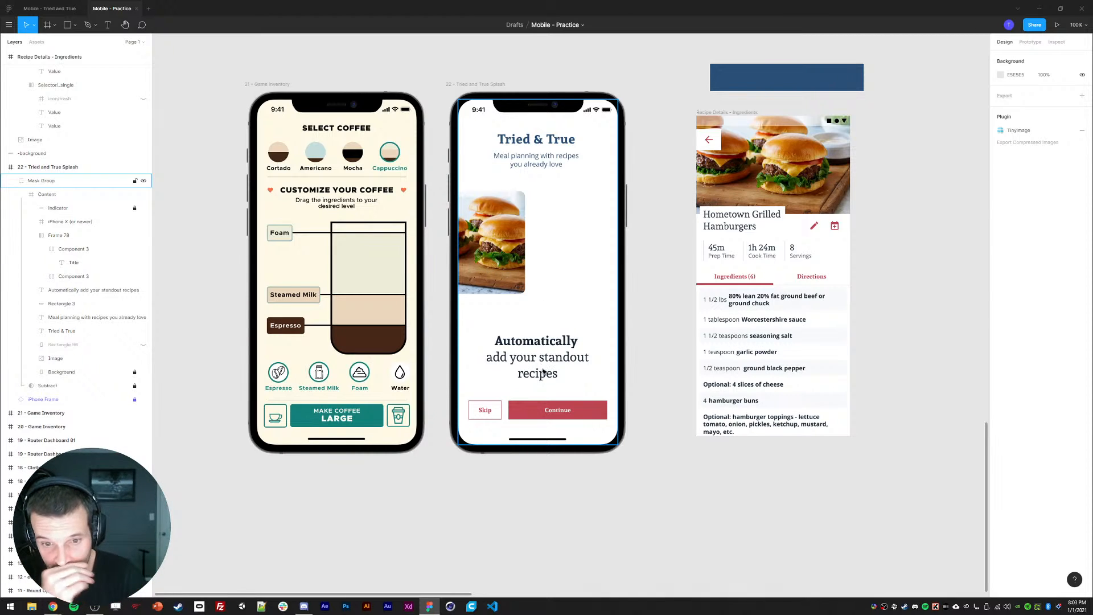
- Lower the burger image to Y 237 and place a duplicate at the opposite screen edge, leaving a gap of about 58
double_click(498, 256)
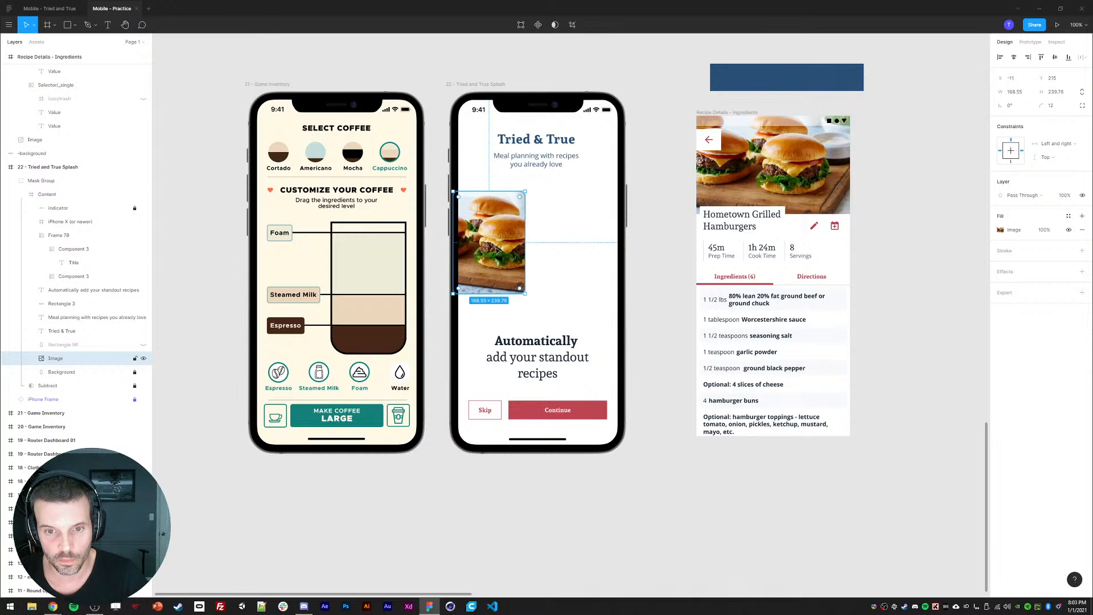
drag(494, 249, 494, 259)
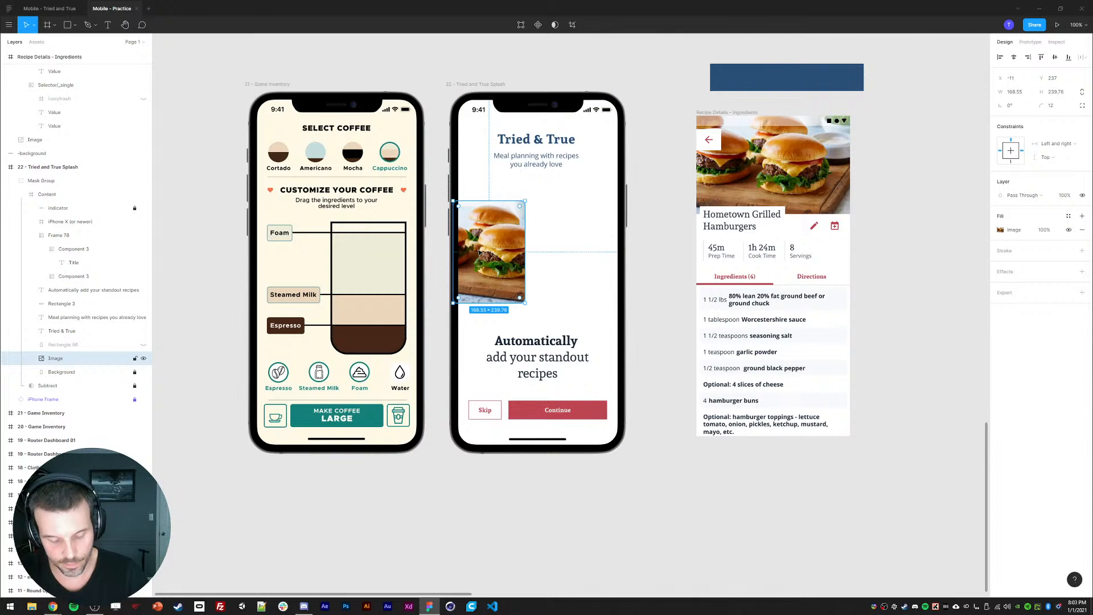
key(ctrl+d)
drag(480, 251, 583, 237)
shift+click(495, 244)
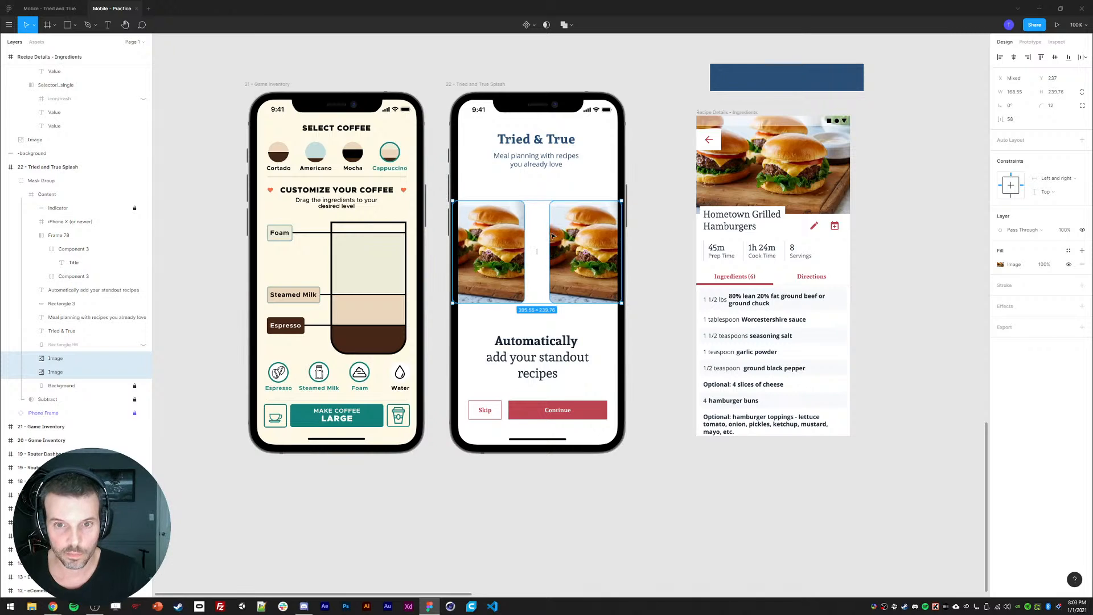
drag(502, 227, 501, 229)
click(652, 292)
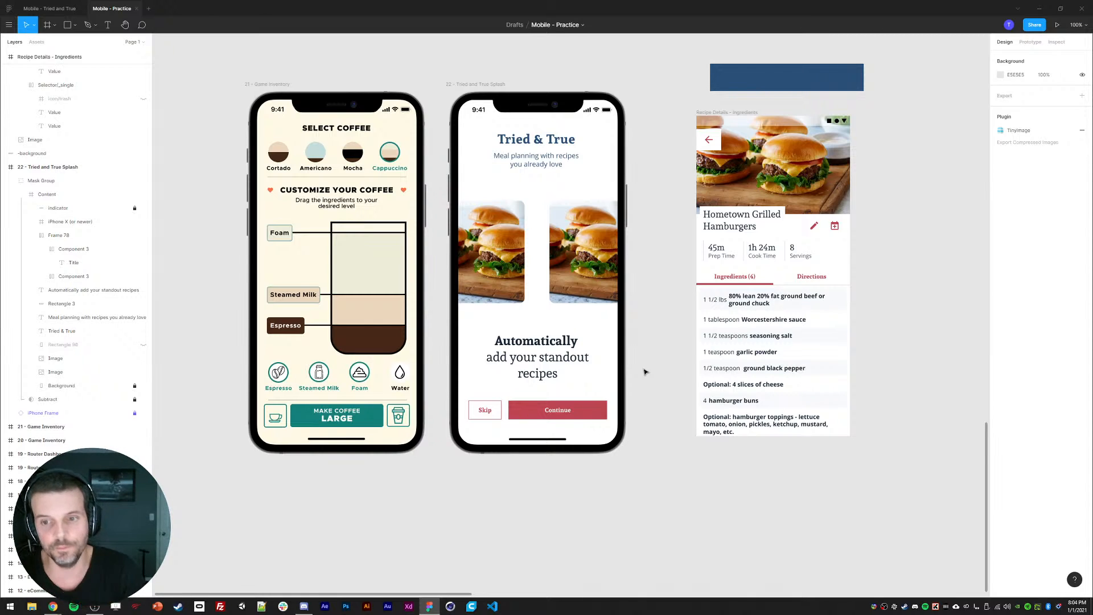
- Move the Recipe Details - Ingredients frame closer to the splash screen phone, to X 758, Y 2739
click(712, 112)
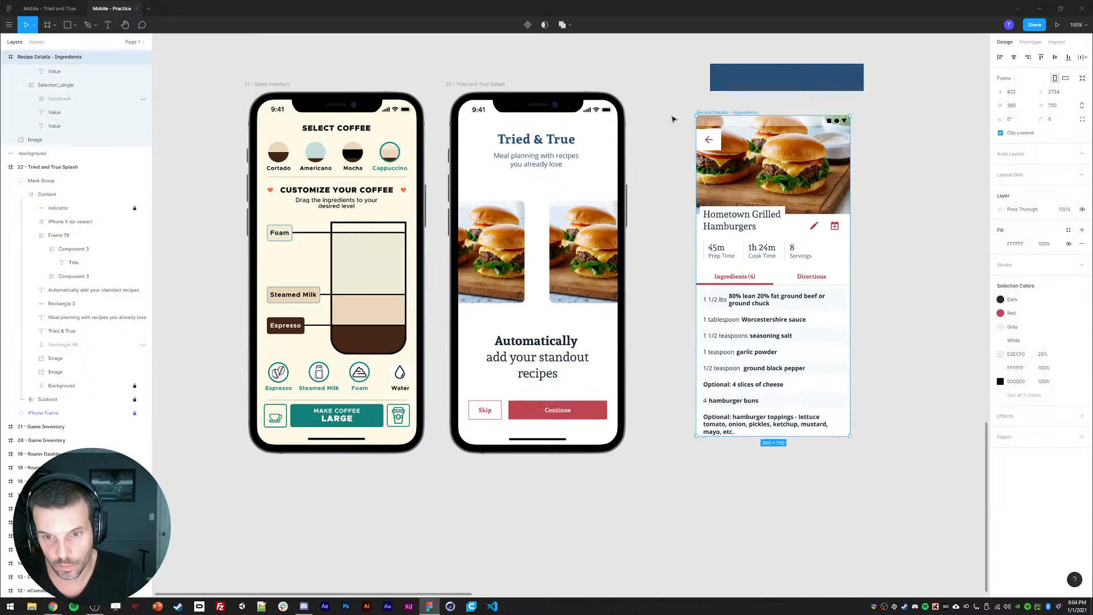
drag(680, 285, 654, 288)
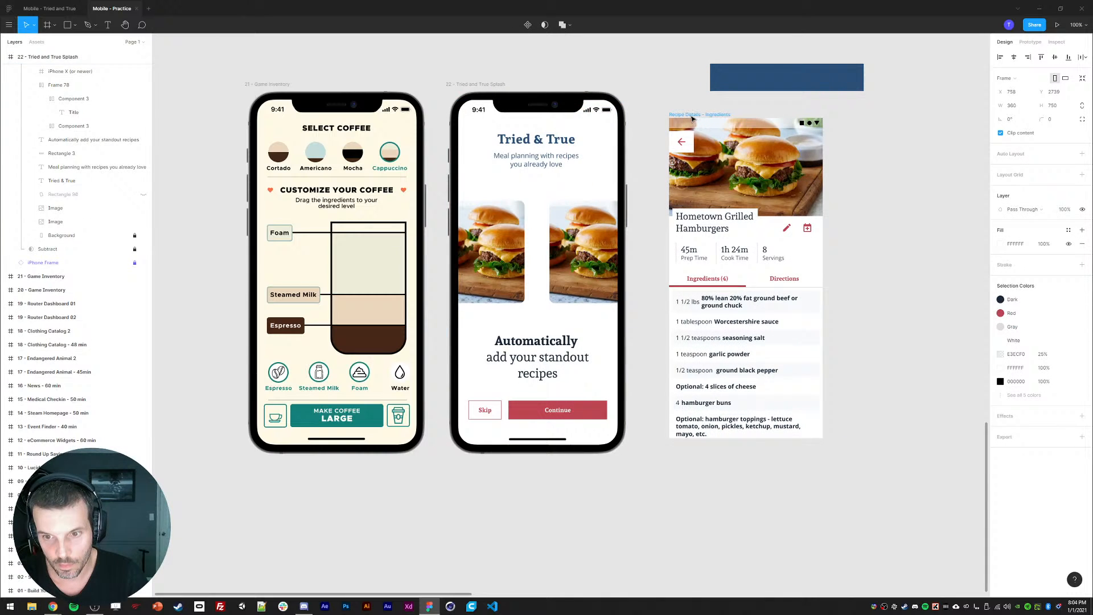
- Show the hidden blue rectangle, straighten it to 0°, and move it over the splash screen's burger images to X 40, Y 237
click(654, 288)
click(505, 253)
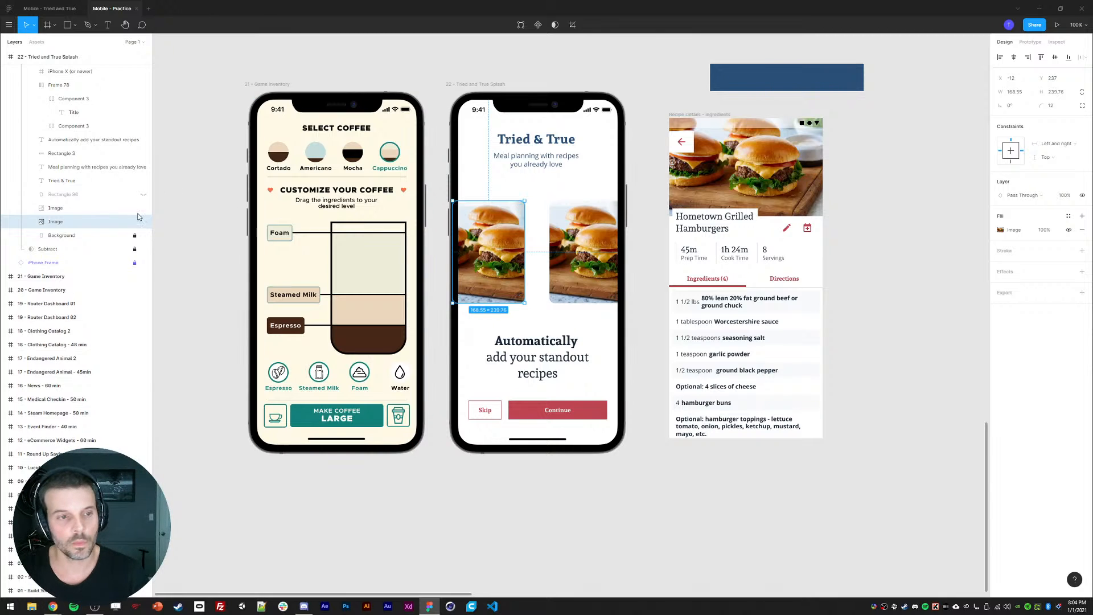
click(61, 196)
click(143, 196)
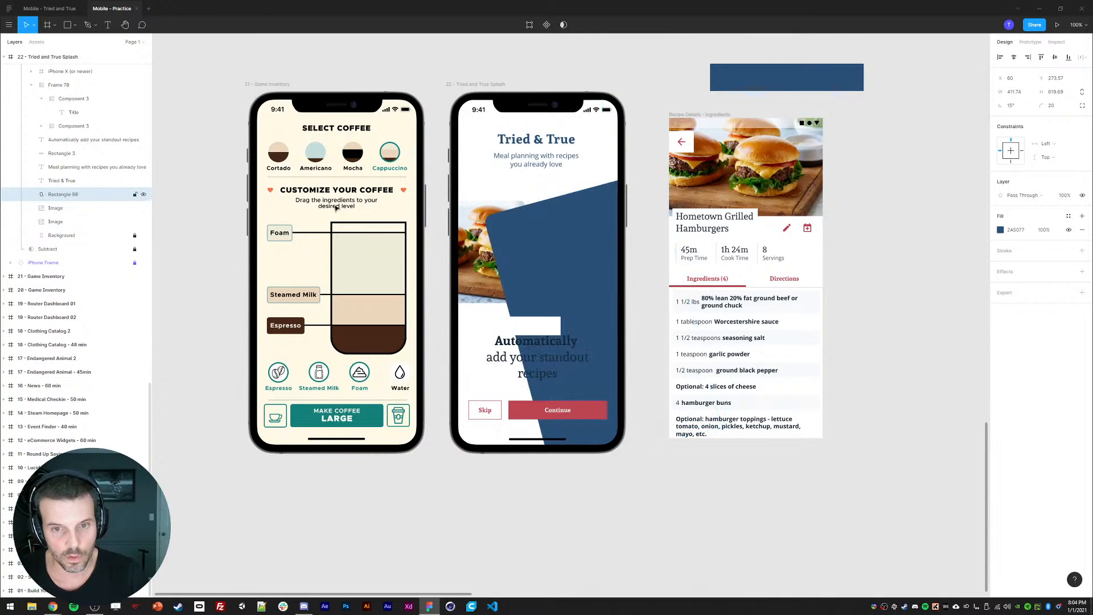
drag(653, 168, 687, 178)
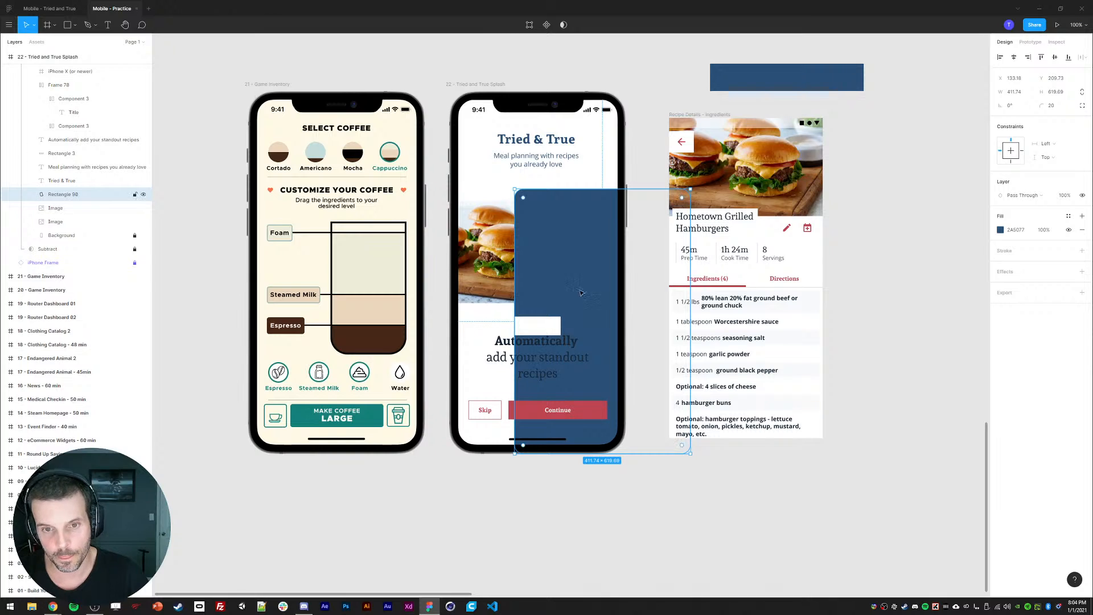
drag(539, 250, 501, 261)
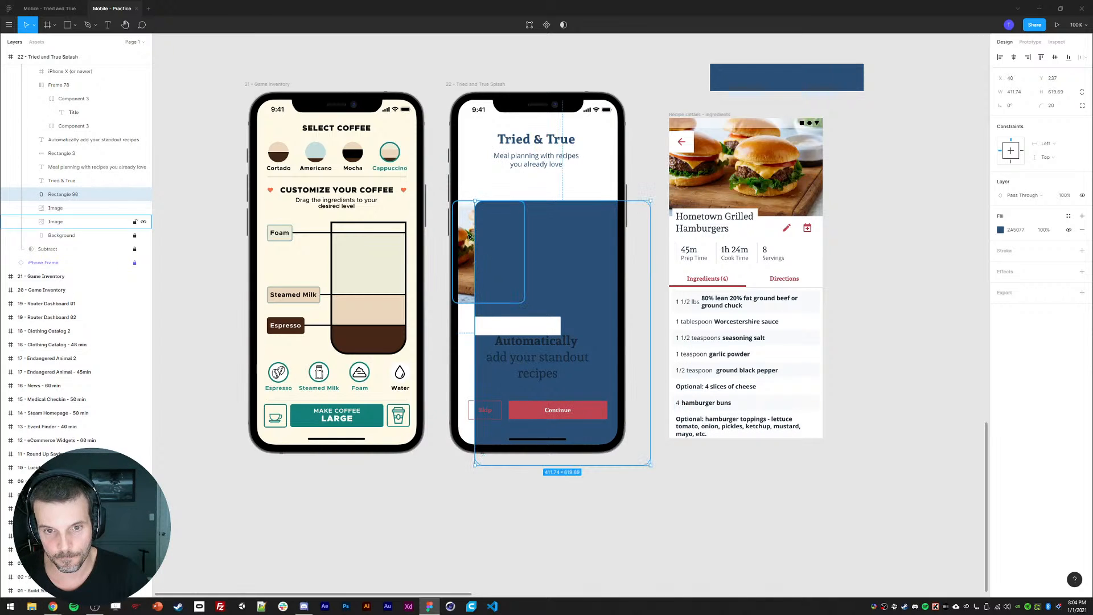
- Left-align the blue rectangle with the left burger image and resize it to 169 by 240 to match that image
shift+click(466, 259)
click(1000, 57)
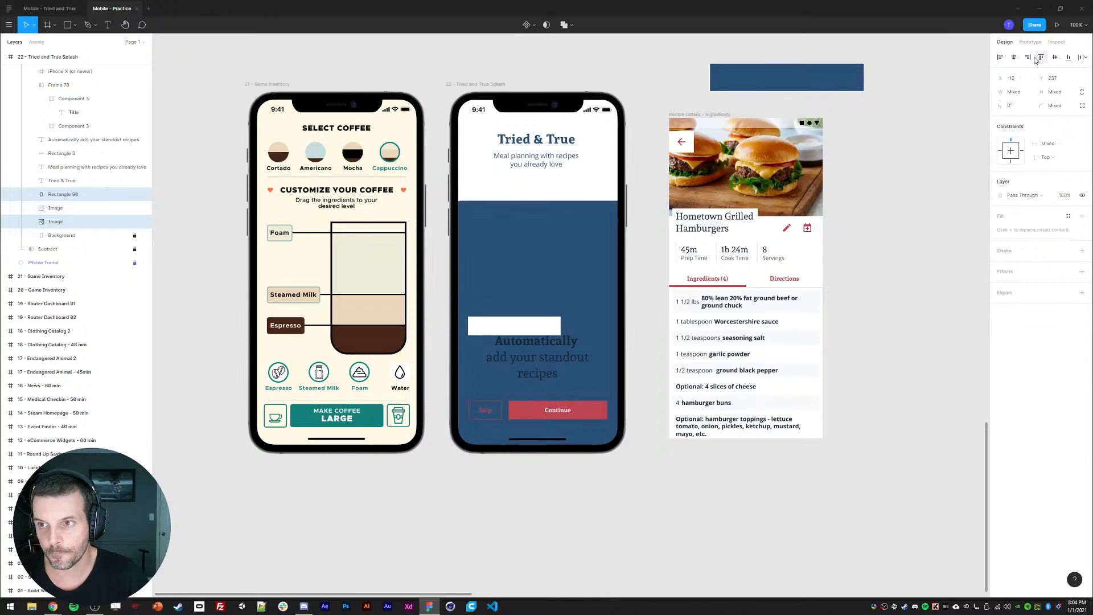
click(576, 522)
click(590, 391)
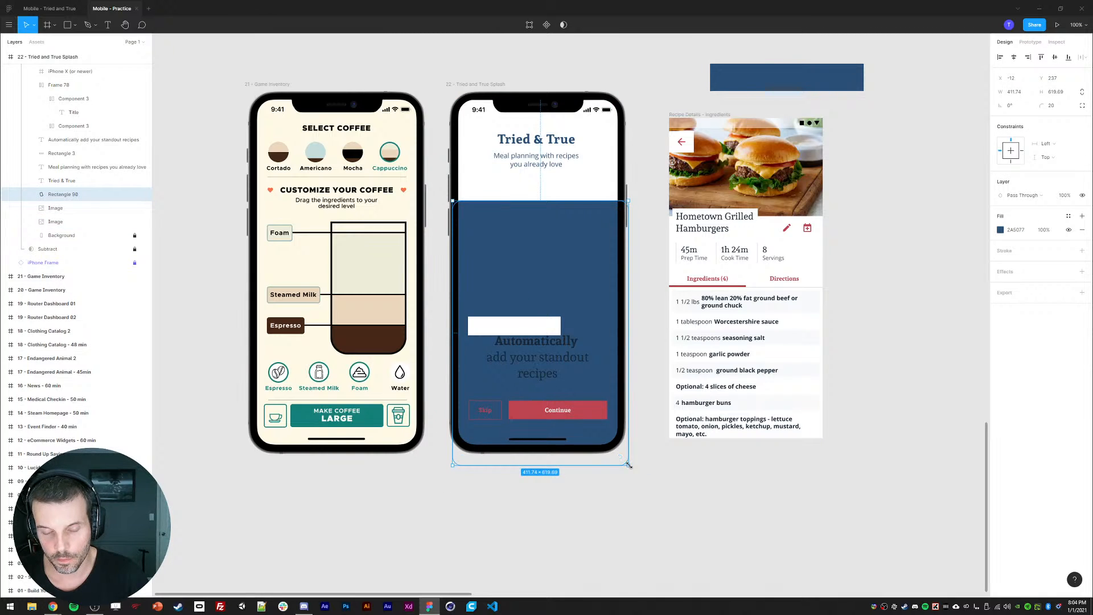
drag(627, 465, 525, 304)
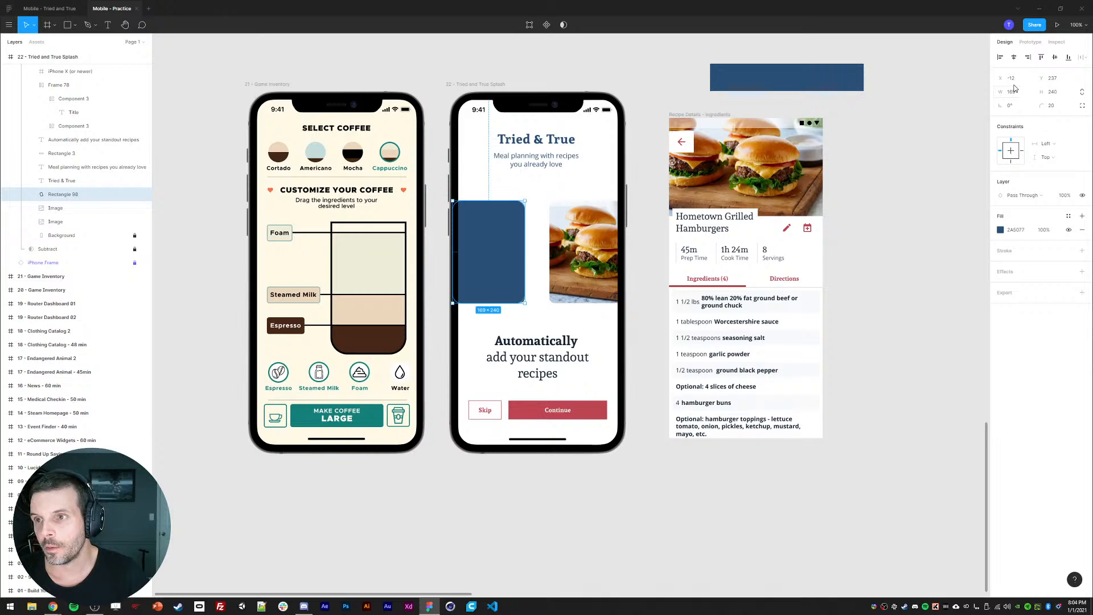
- Replace the blue rectangle's fill with a 1 px inside stroke and set its corner radius to 0
click(993, 79)
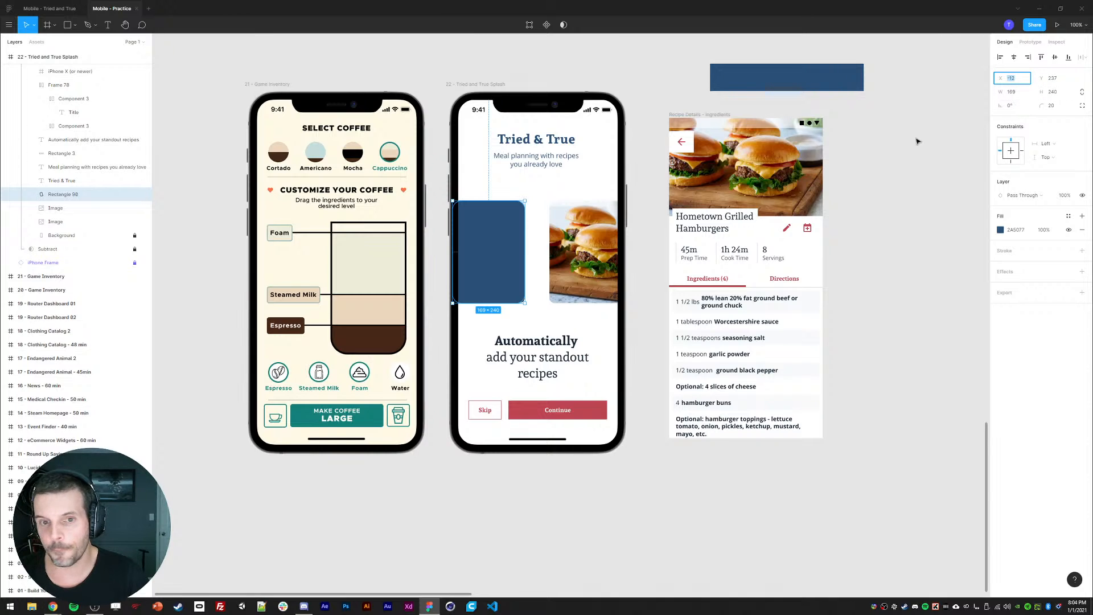
click(1081, 230)
click(1082, 237)
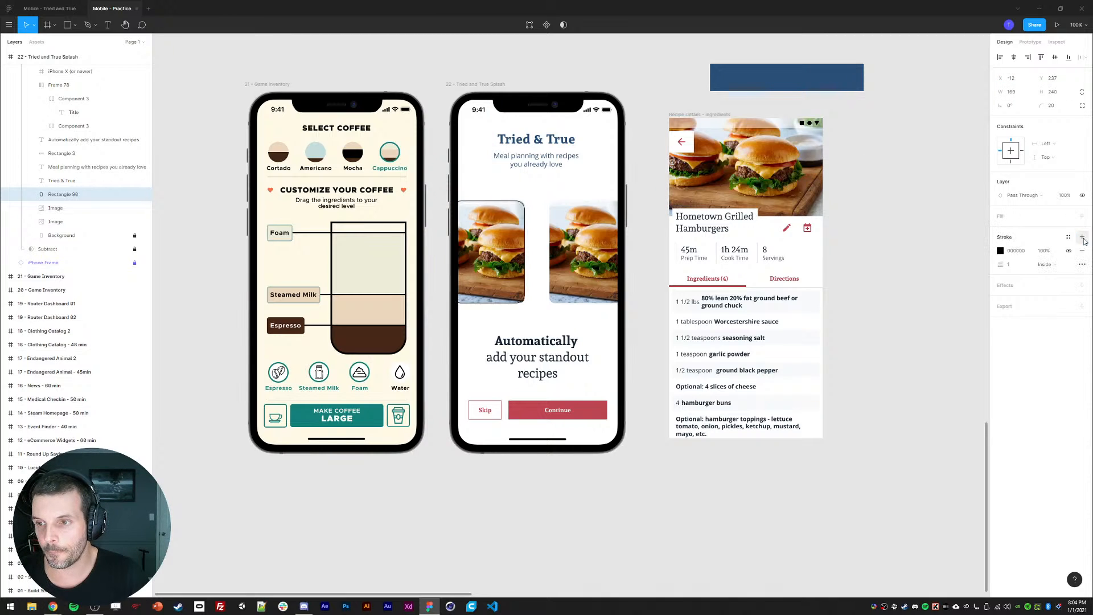
click(1052, 105)
text(0)
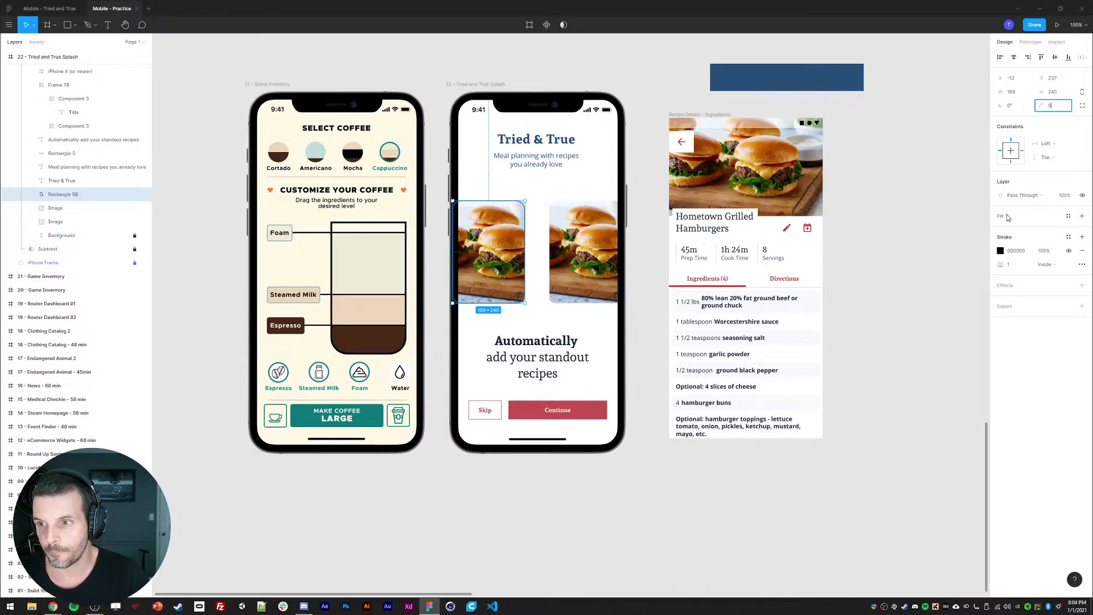
key(Return)
- Color the card outline's stroke 2A5077 by sampling the blue rectangle above the Recipe Details frame
click(1000, 252)
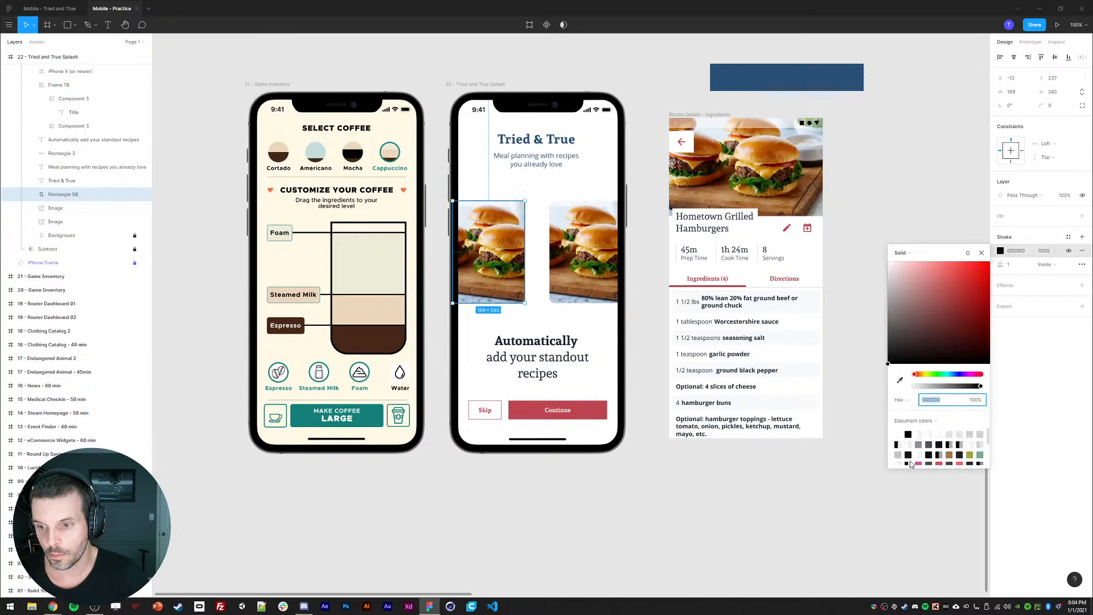
click(900, 378)
click(823, 80)
click(659, 105)
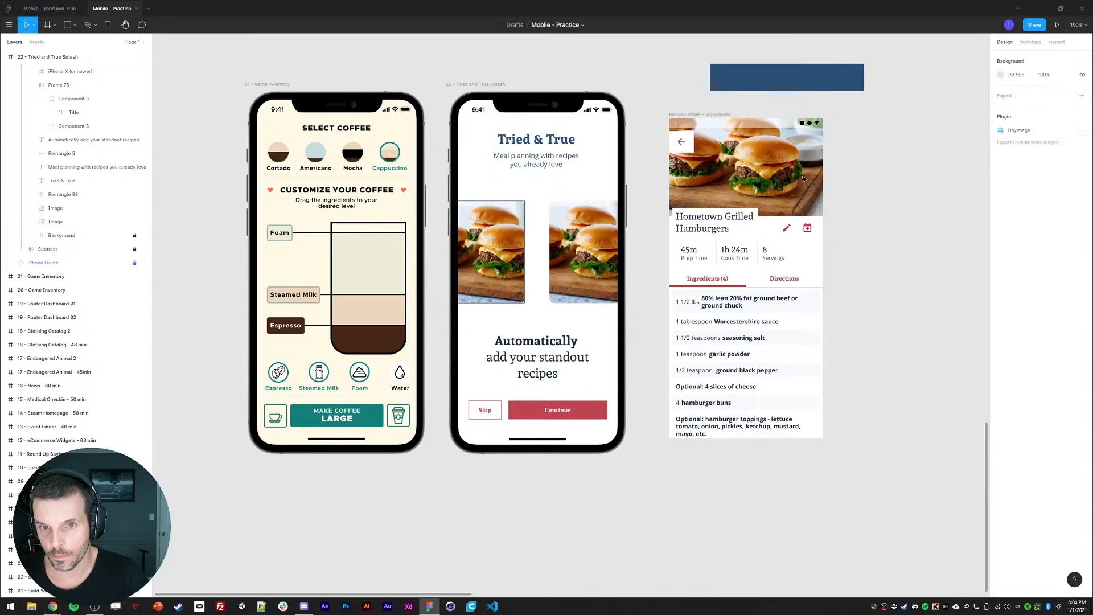
- Shrink the left burger image to 128 by 91 inside the top of the card outline, with a corner radius of 8
click(484, 240)
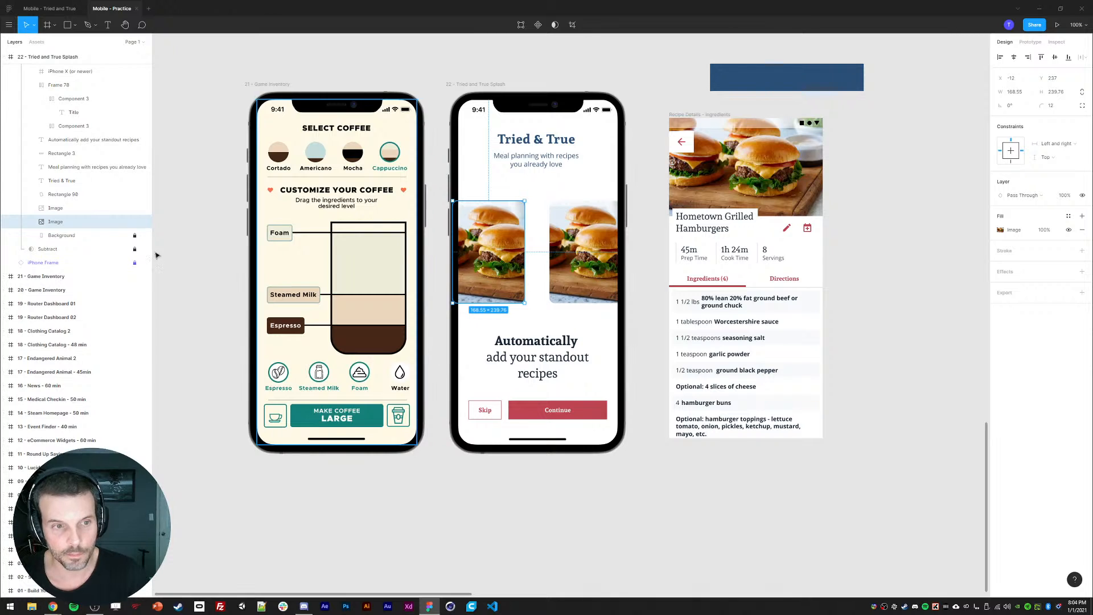
click(144, 222)
click(143, 221)
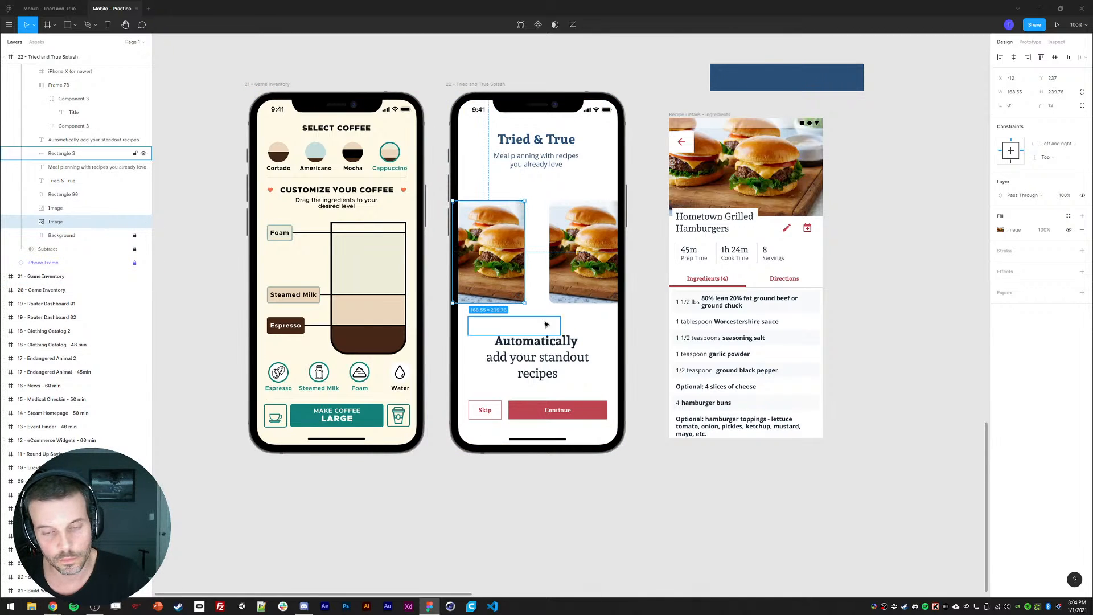
drag(457, 303, 482, 237)
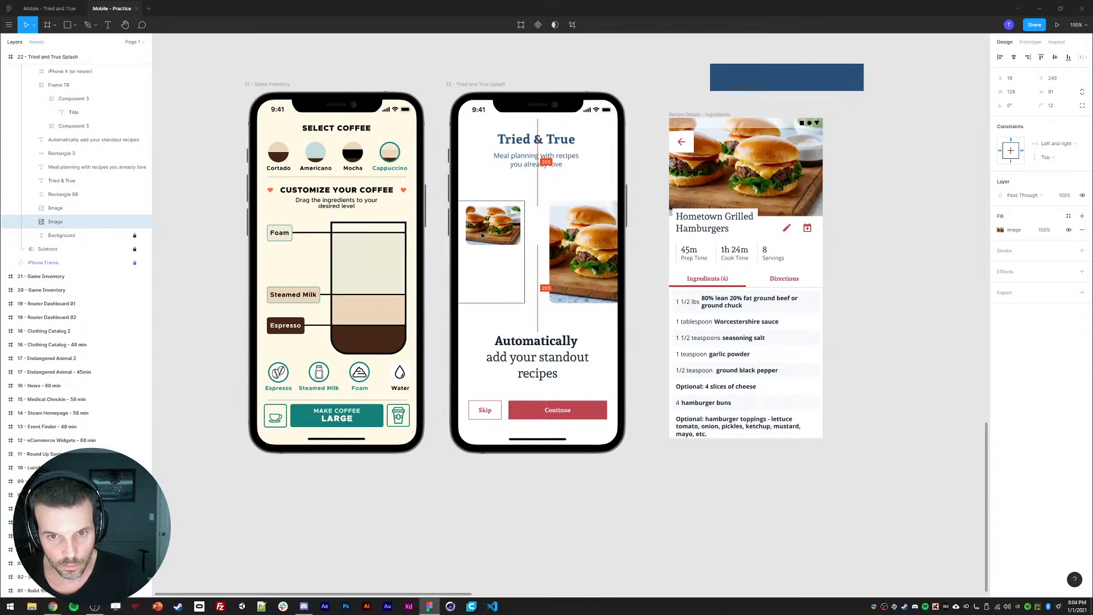
click(1052, 107)
text(8)
key(Return)
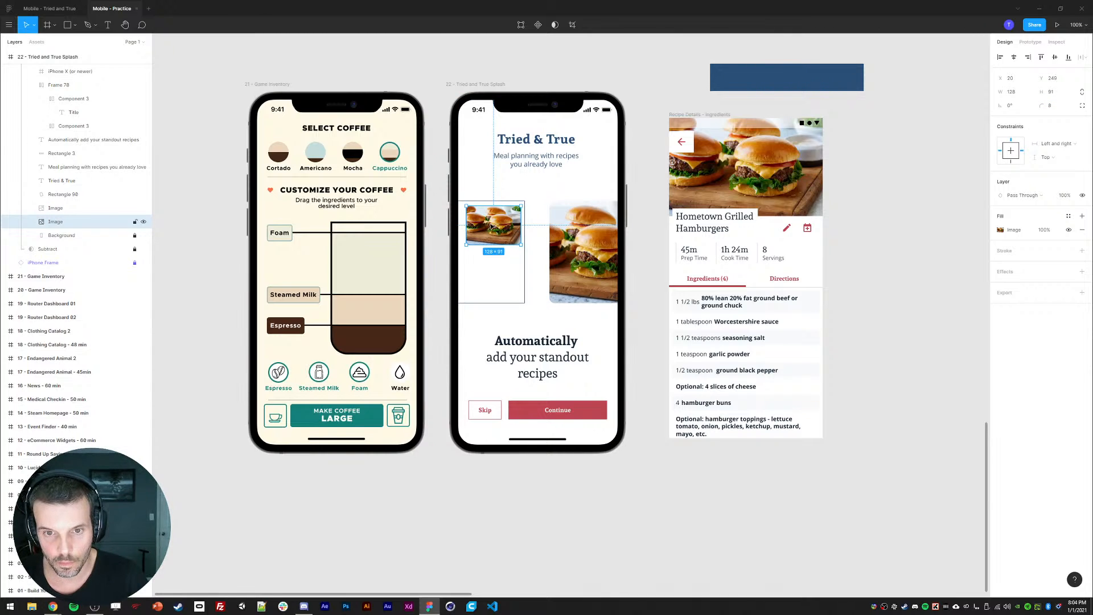
- Extend the left burger image to the outline's outer edge at X -12, 160 by 91, and set its corner radius to 4
drag(492, 226, 453, 221)
click(445, 362)
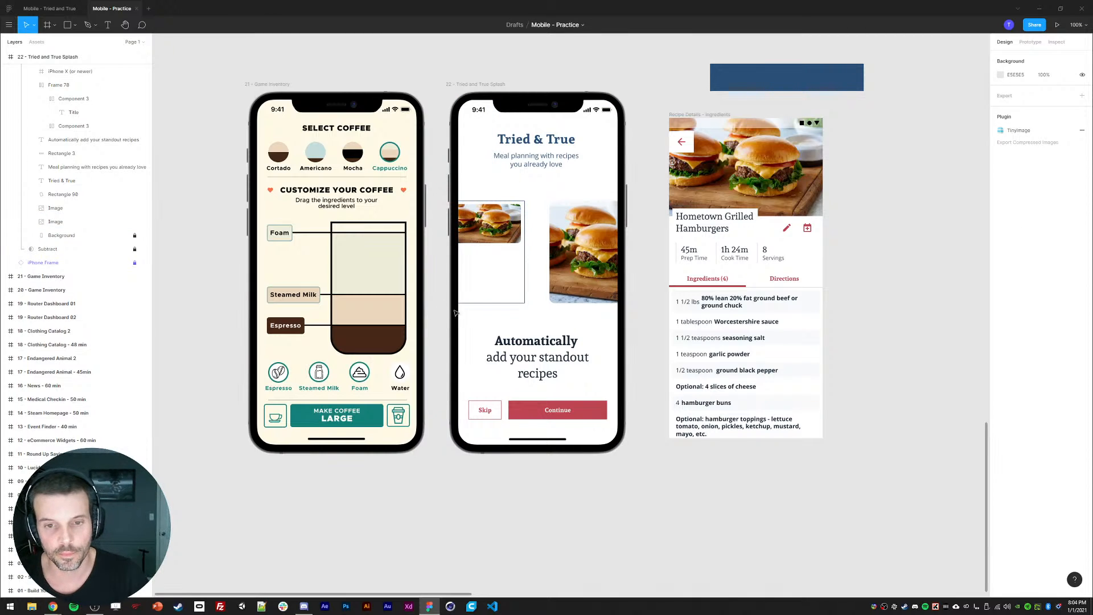
click(490, 225)
click(1053, 106)
text(4)
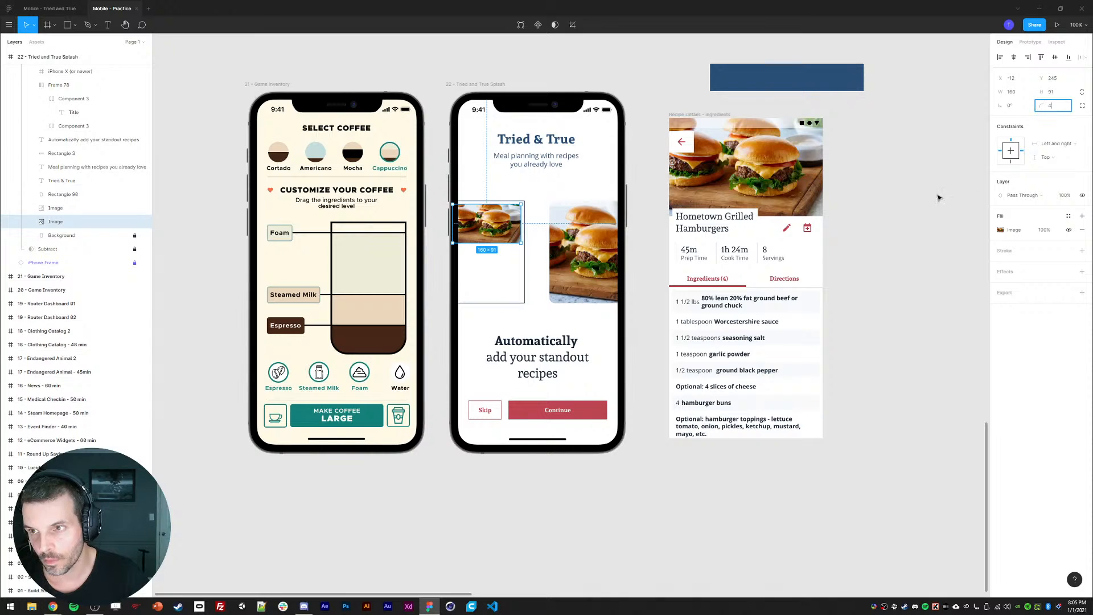
click(939, 197)
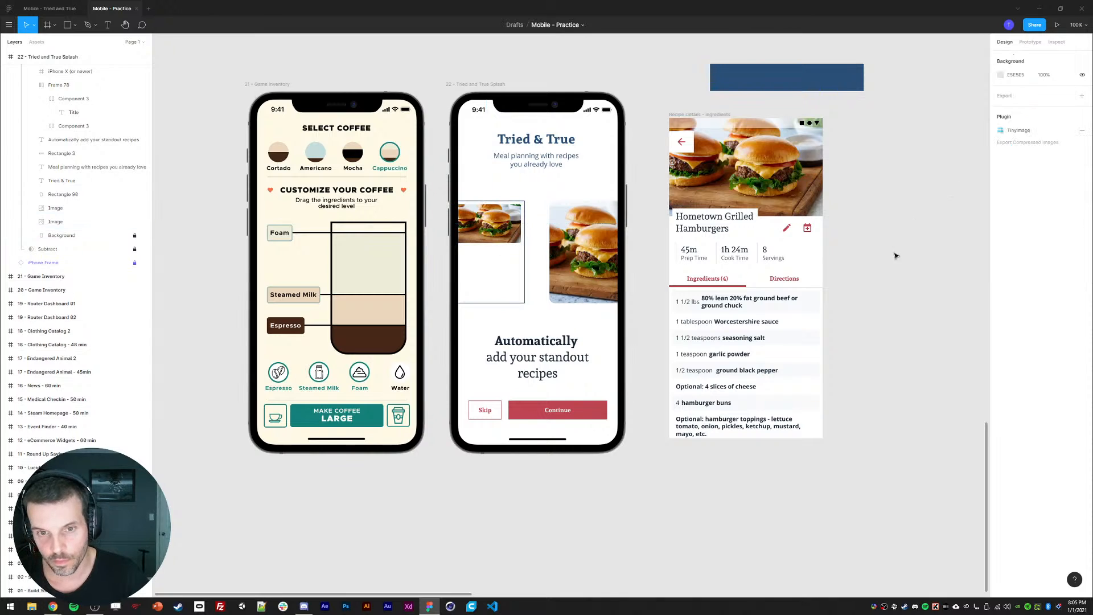
- Replace the right burger image with a duplicate of the left card's image and outline, placed at X 213
click(569, 257)
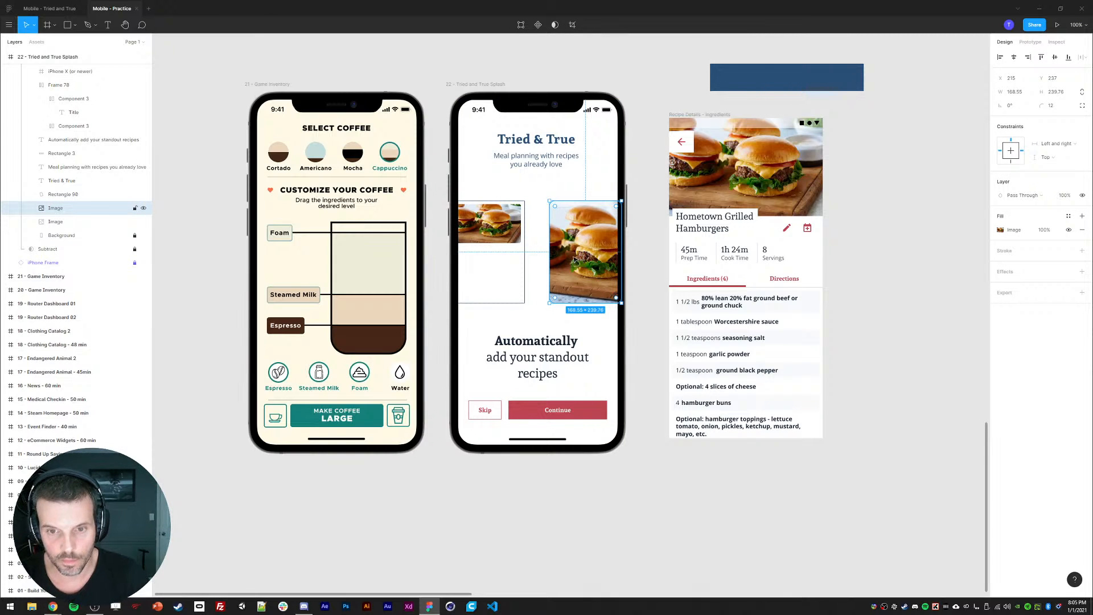
key(Delete)
click(510, 233)
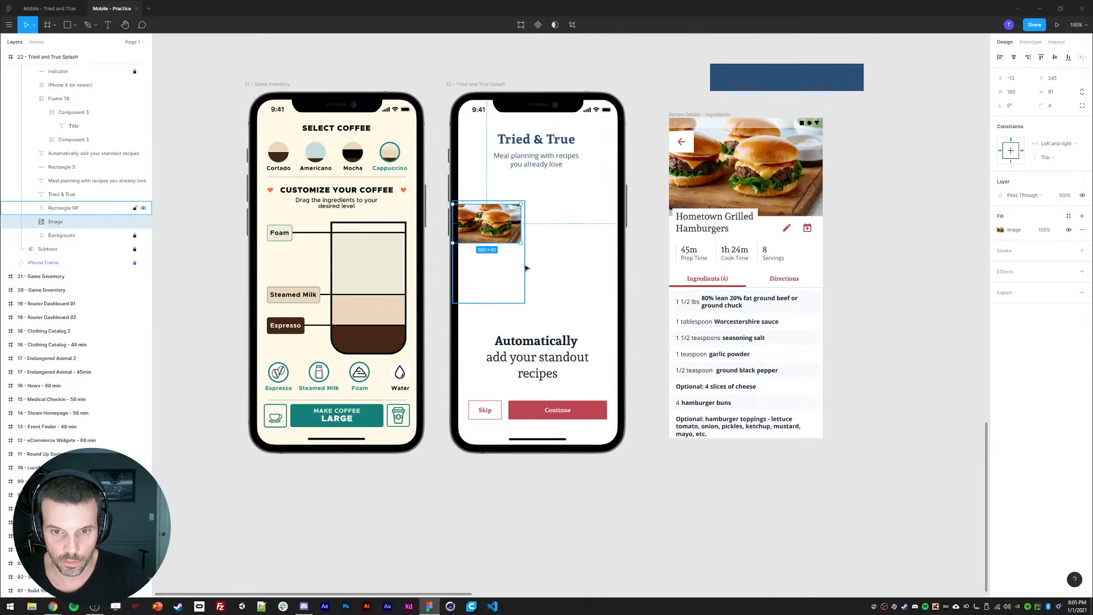
shift+click(524, 264)
key(ctrl+d)
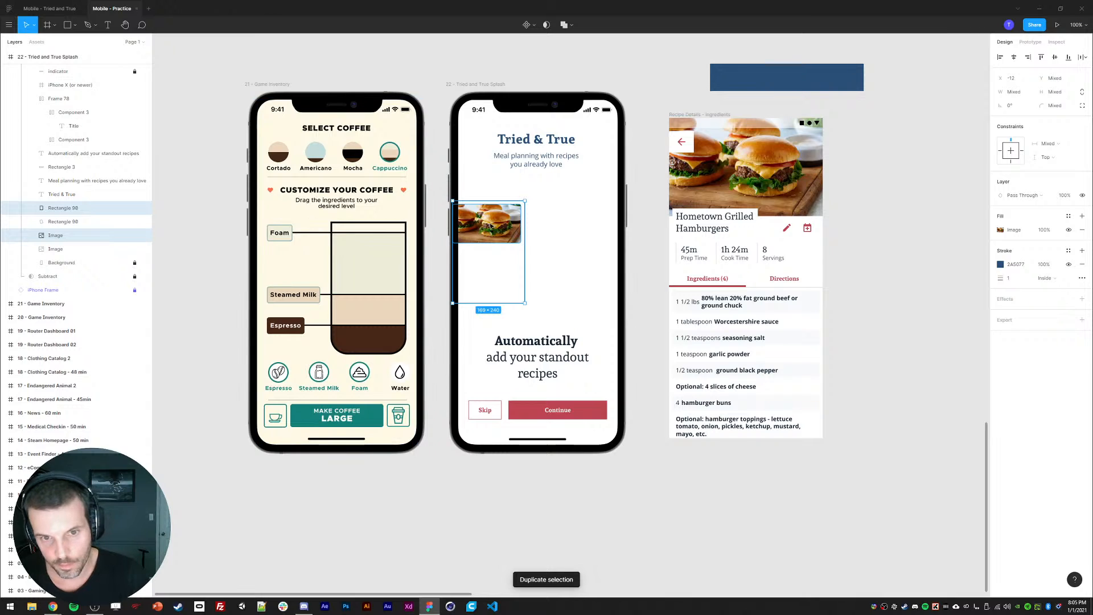
drag(490, 226, 586, 227)
- Set the second card image's corner radius to 0 and stretch it up to the outline's top edge
click(576, 223)
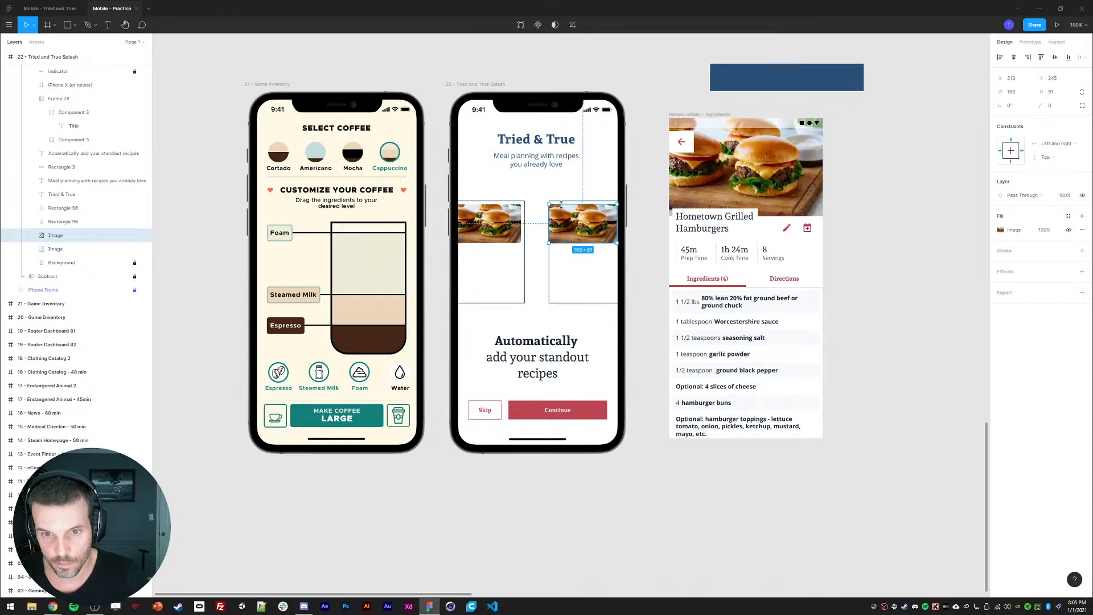
drag(562, 203, 623, 224)
key(Escape)
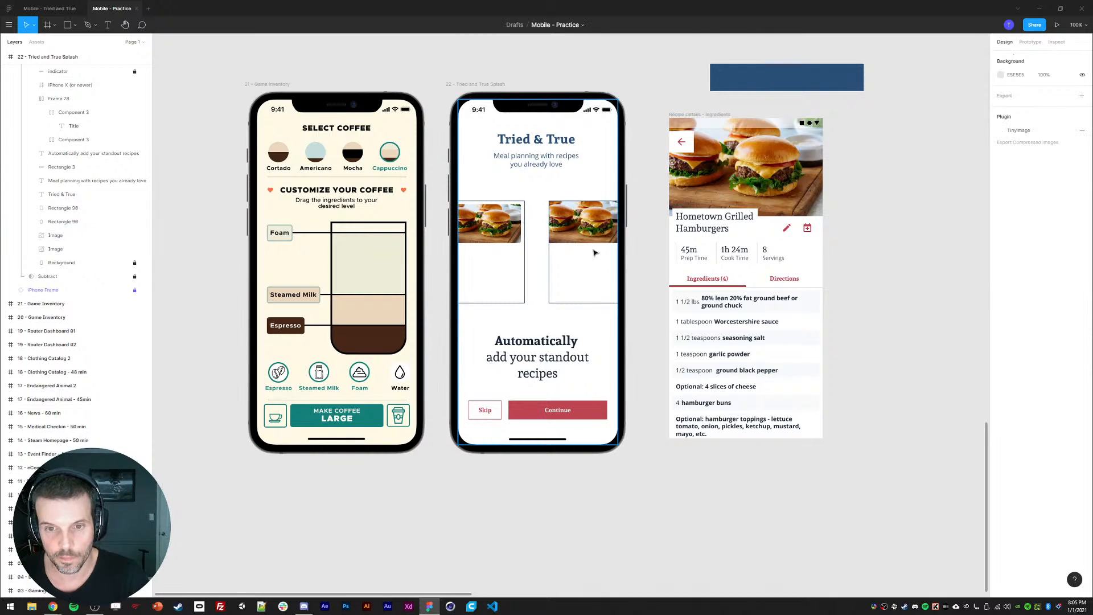
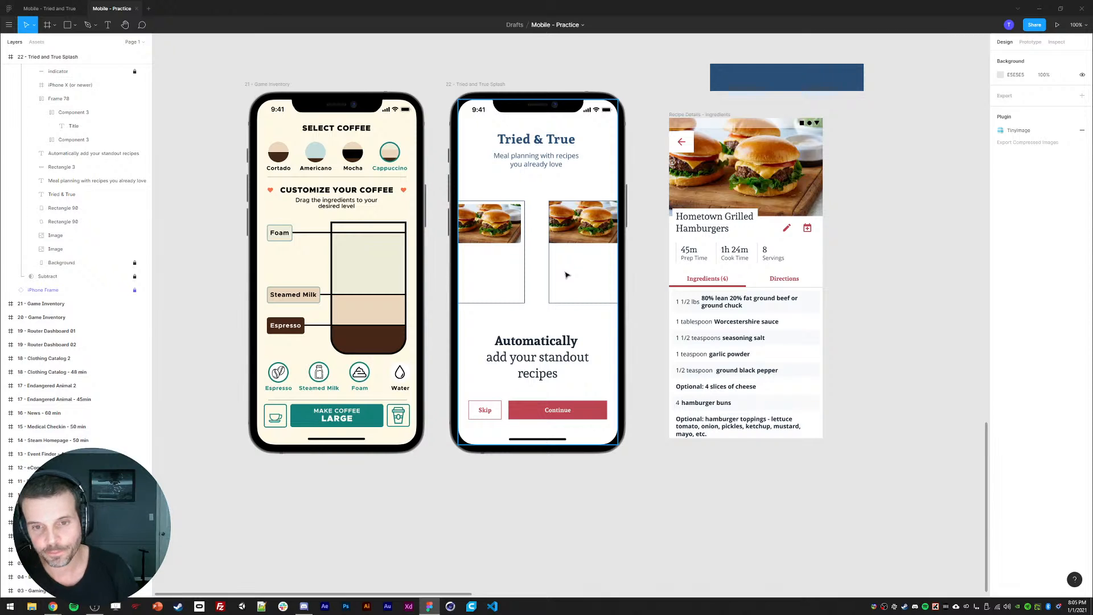
- Shrink the second card's outline to 116 by 215 with corner radius 8, and its burger image to 116 by 70
click(562, 304)
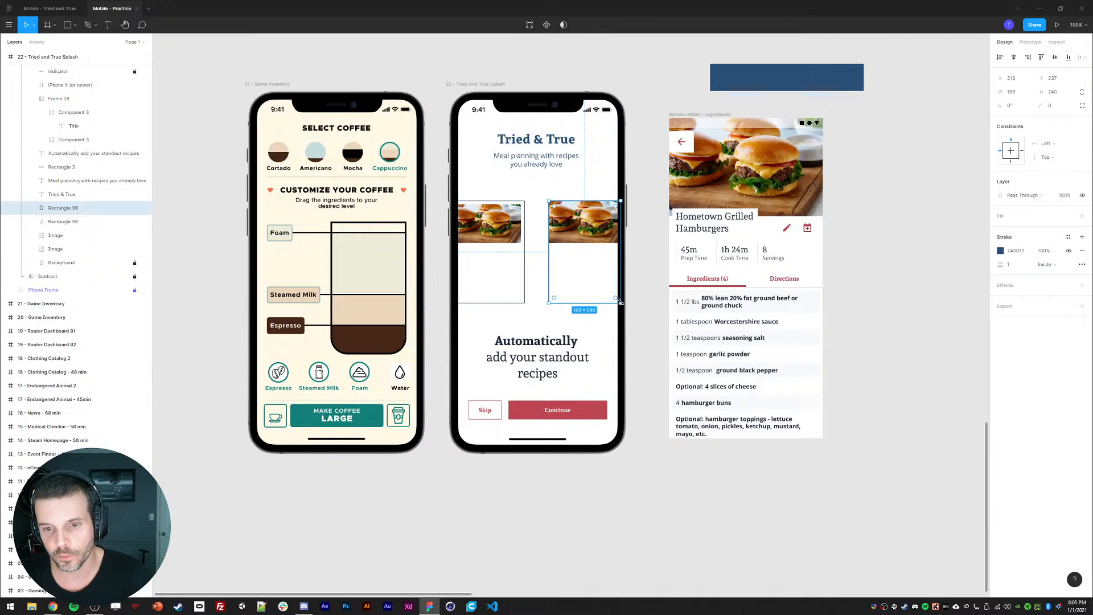
drag(620, 302, 598, 292)
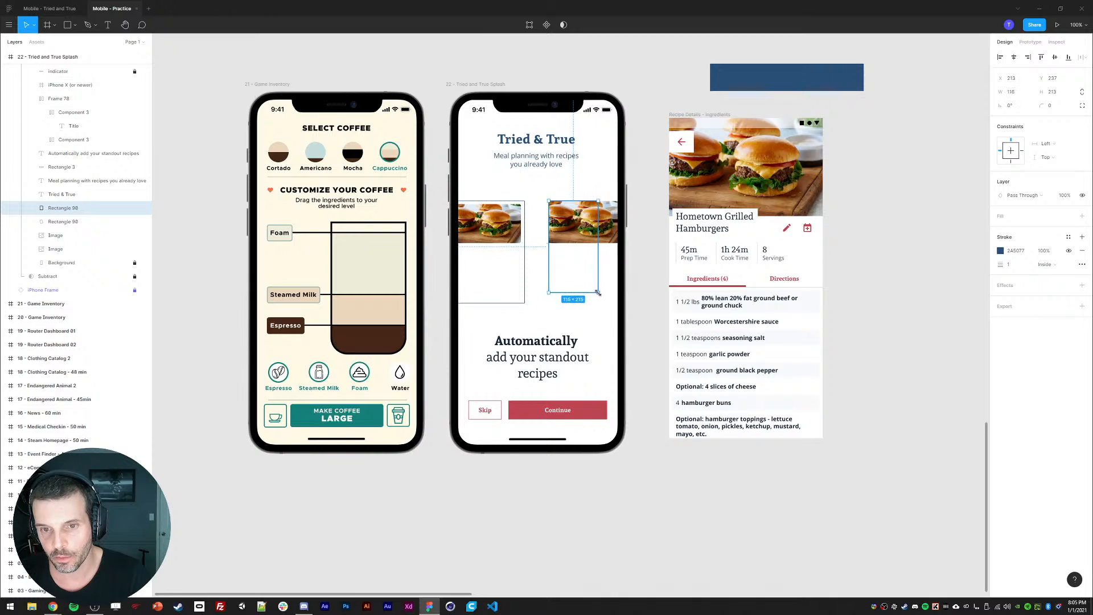
click(1052, 105)
click(612, 225)
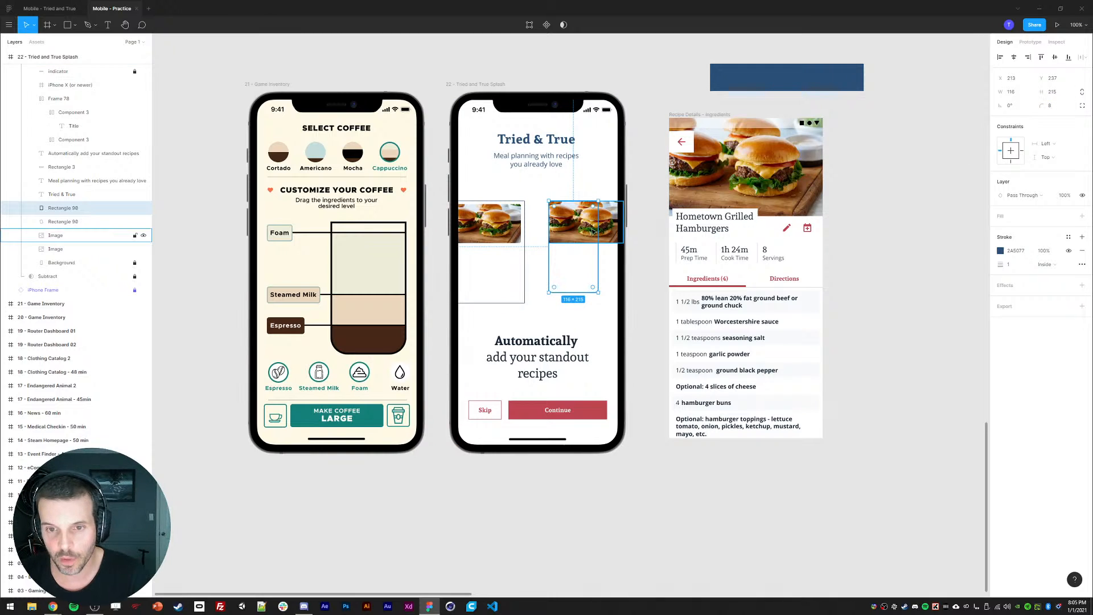
drag(624, 221, 583, 231)
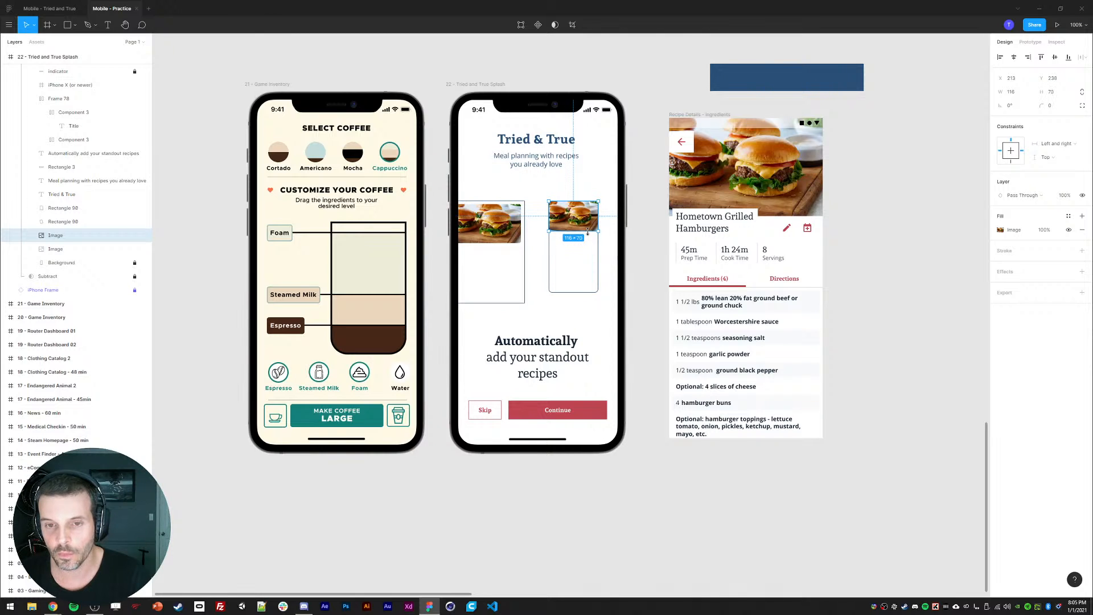
- Set the second card outline's stroke width to 2 and give its burger image independent corner radii
click(590, 292)
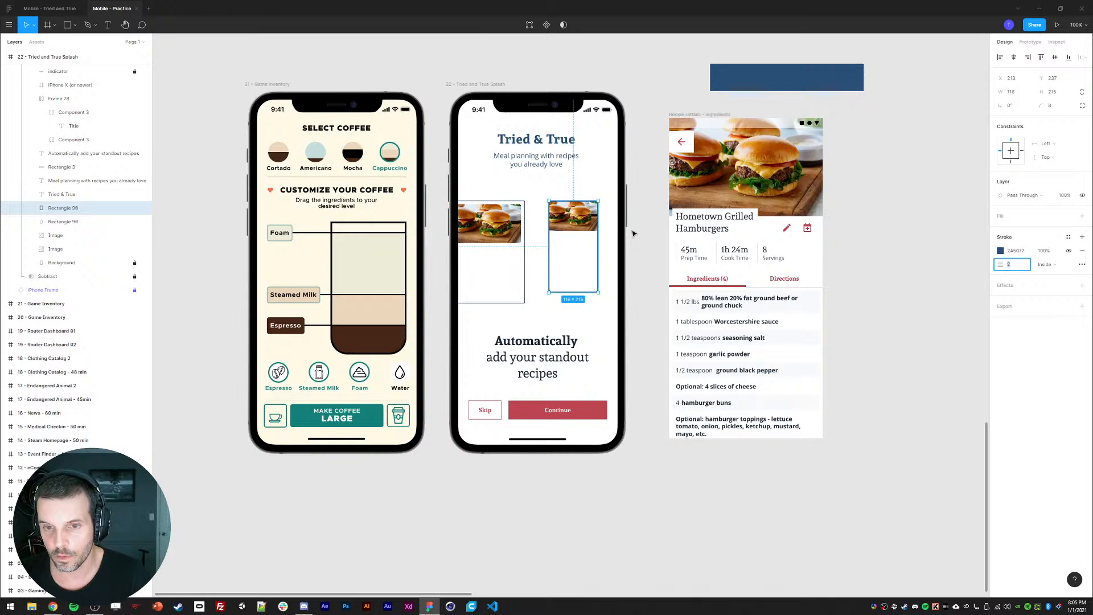
click(577, 222)
click(1082, 107)
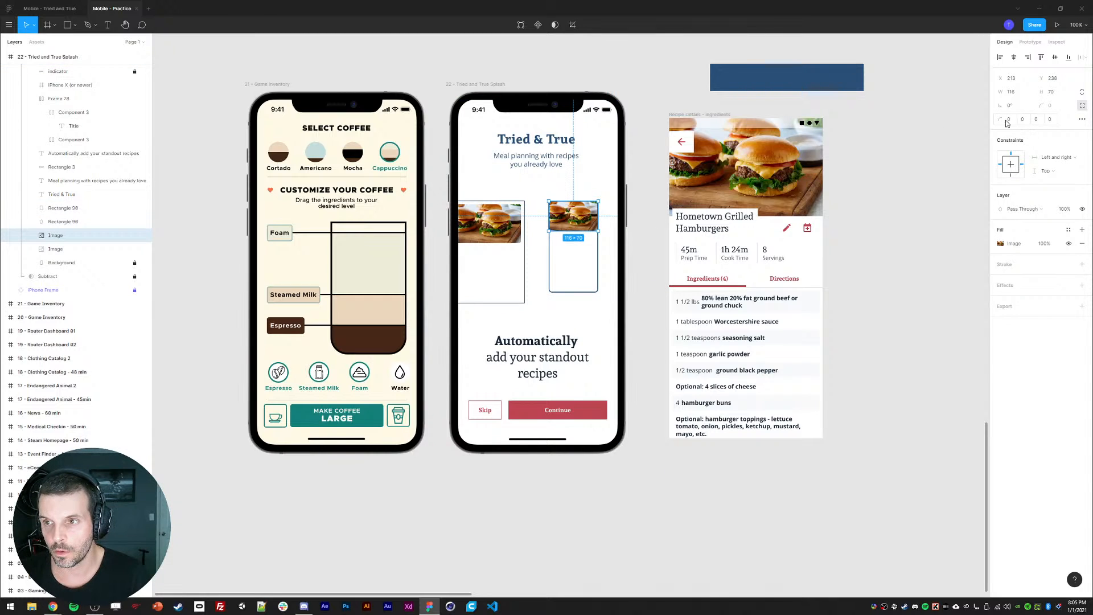
click(600, 91)
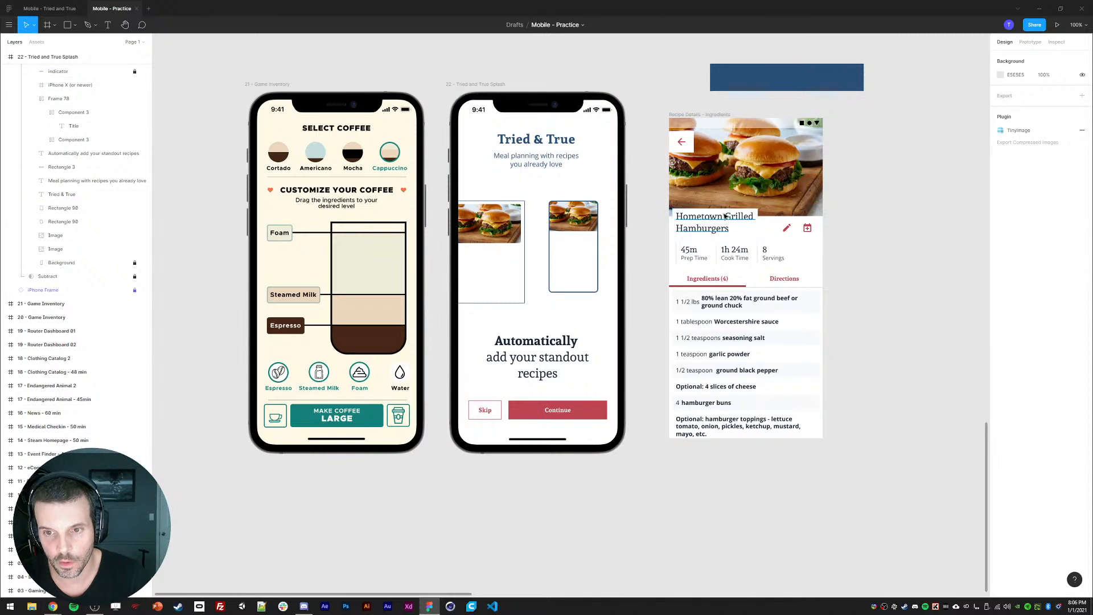
- Move the white rectangle from above the "Automatically" text onto the second card's image bottom edge and narrow it to a title backdrop
click(488, 330)
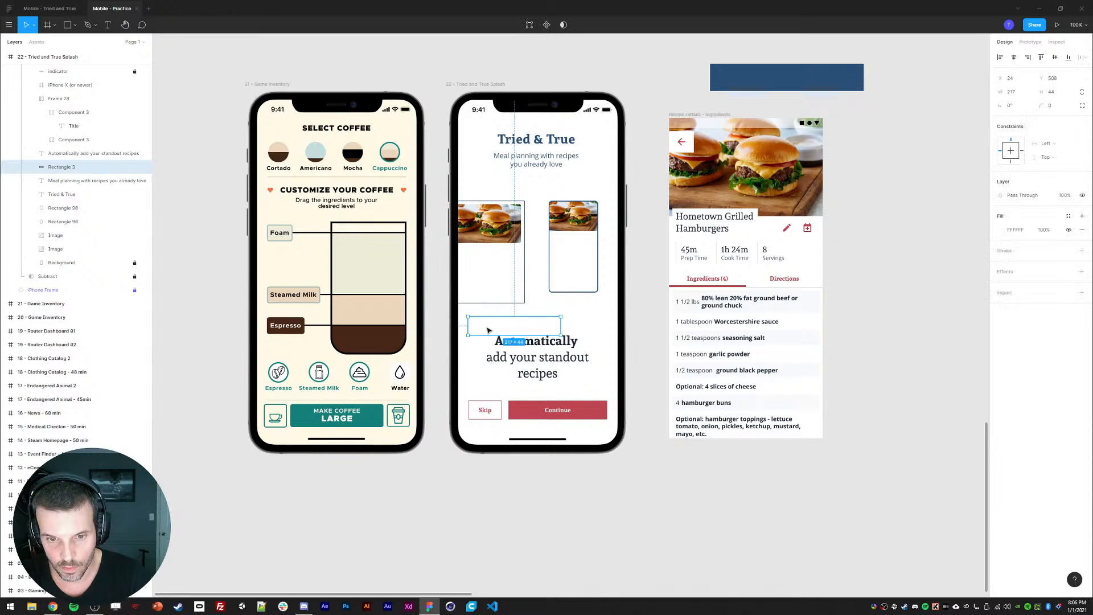
drag(481, 332, 565, 240)
drag(643, 235, 580, 237)
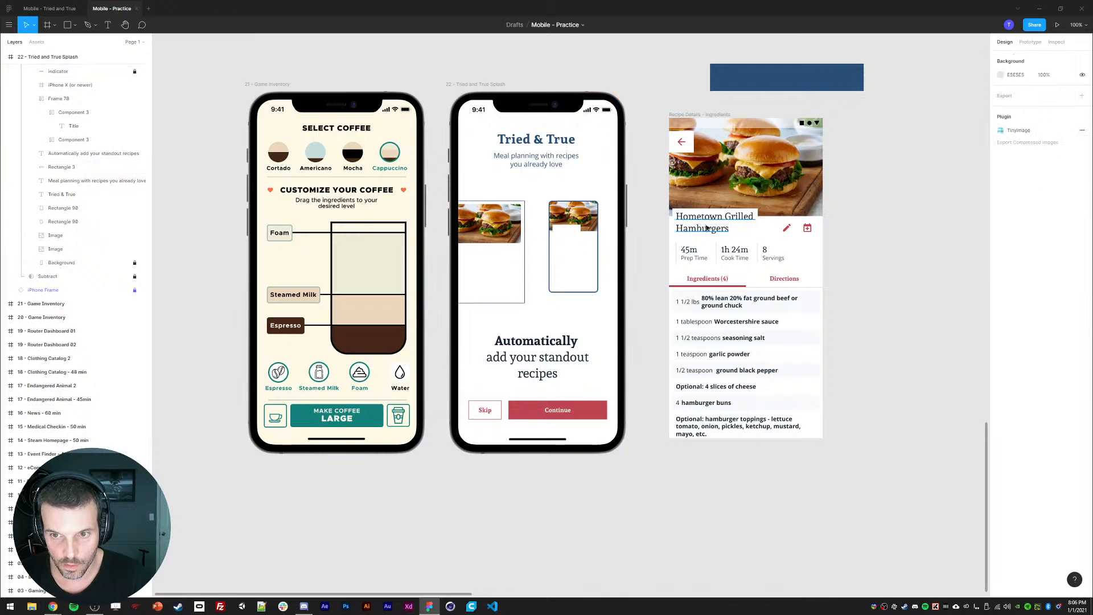
- Draw a grey placeholder bar about 43 by 7 on the second card's white title backdrop
click(707, 218)
click(624, 272)
key(r)
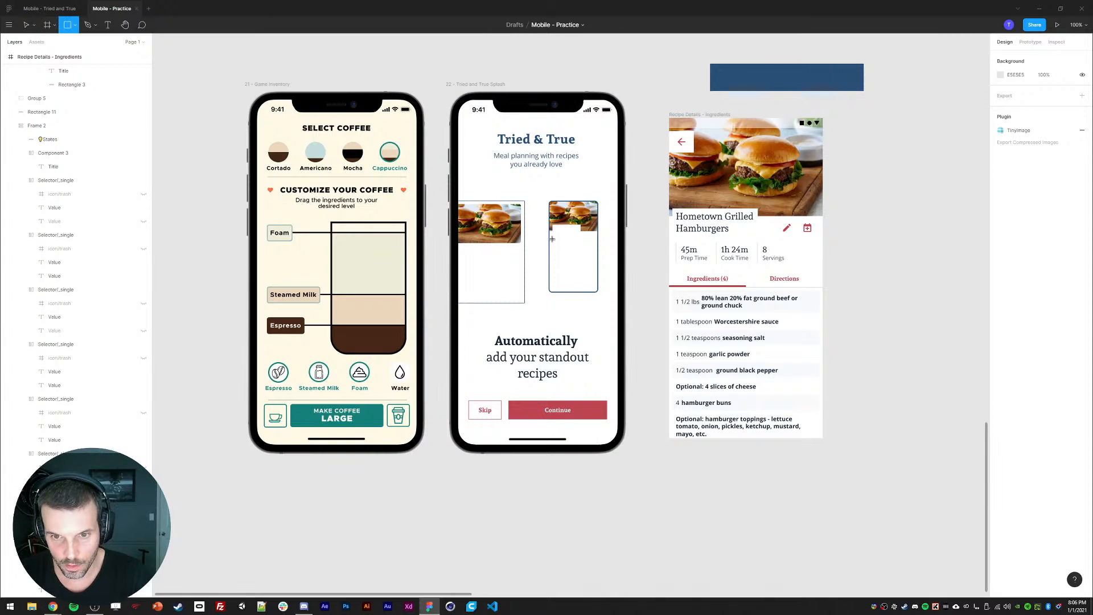
drag(555, 228, 573, 233)
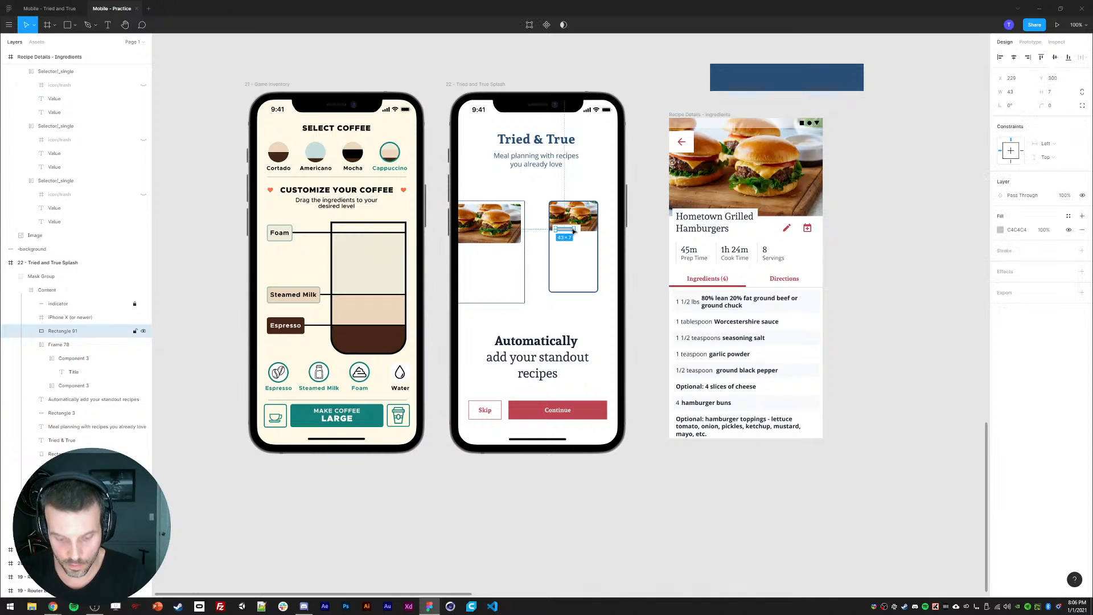
- Duplicate the placeholder bar just below the original, at Y 312, and set the copy's width to 19
key(ctrl+d)
key(shift+Down)
key(Down)
key(Down)
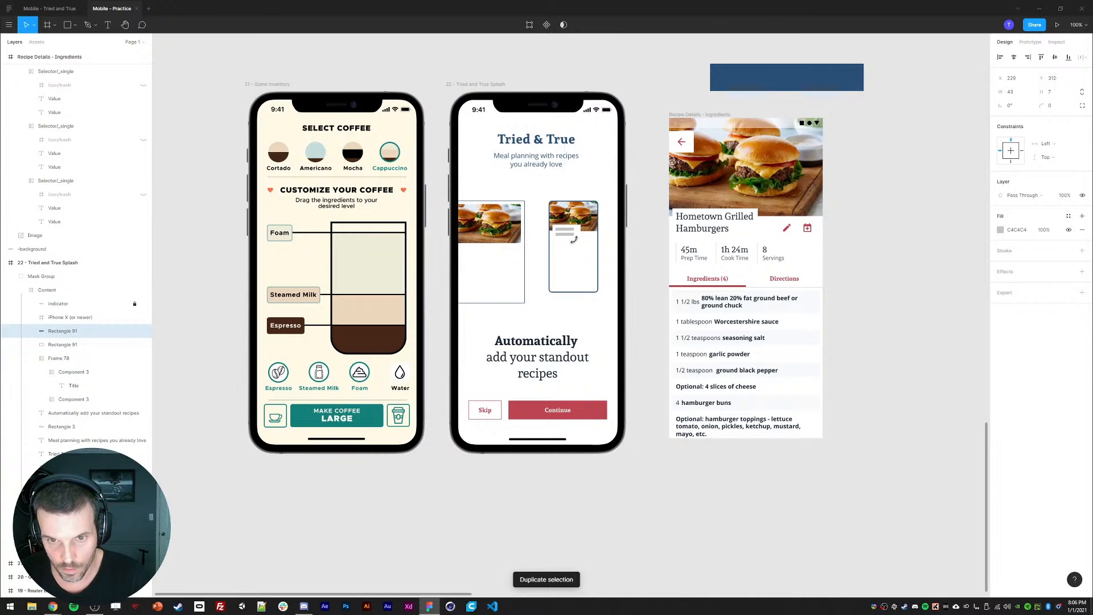
click(1012, 91)
text(19)
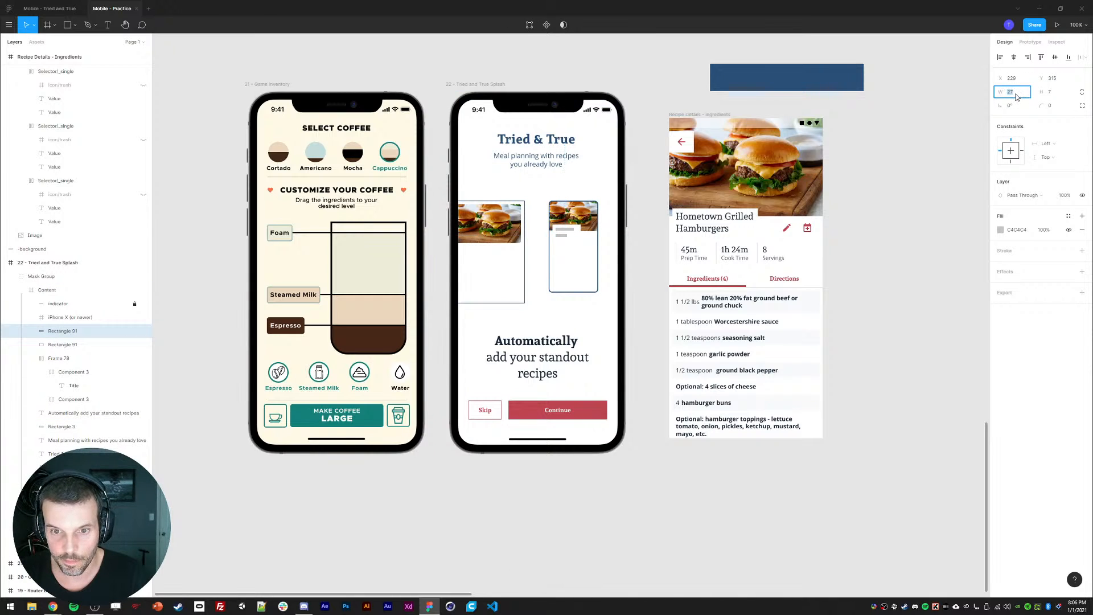
key(Return)
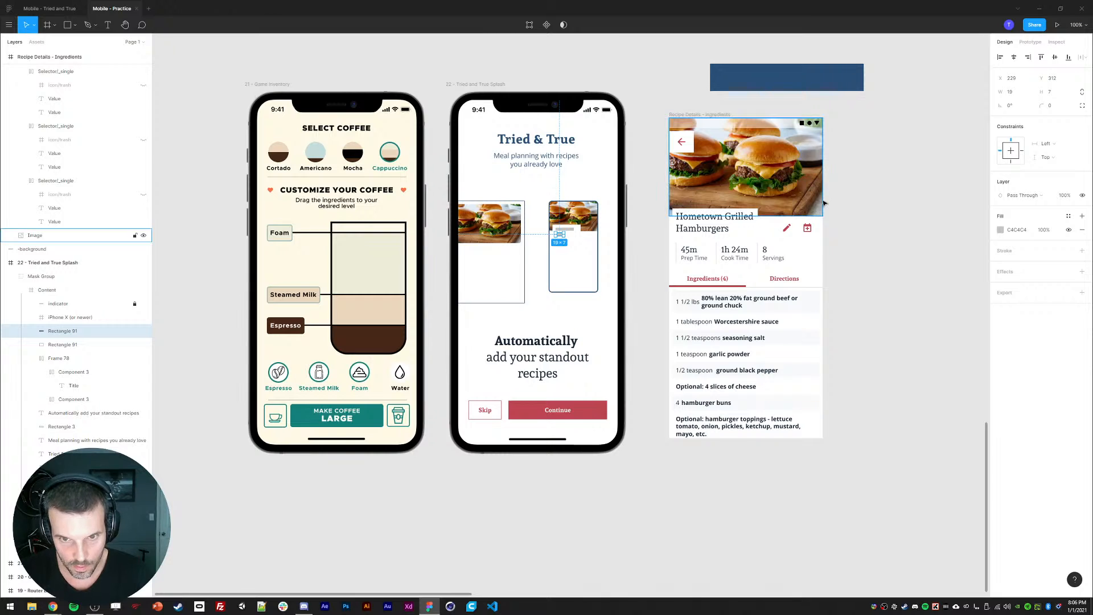
- Duplicate the short bar beside it on the same line, at X 253, and set the copy's width to 27
key(ctrl+d)
key(shift+Up)
key(shift+Right)
key(shift+Right)
key(Up)
key(Up)
key(Up)
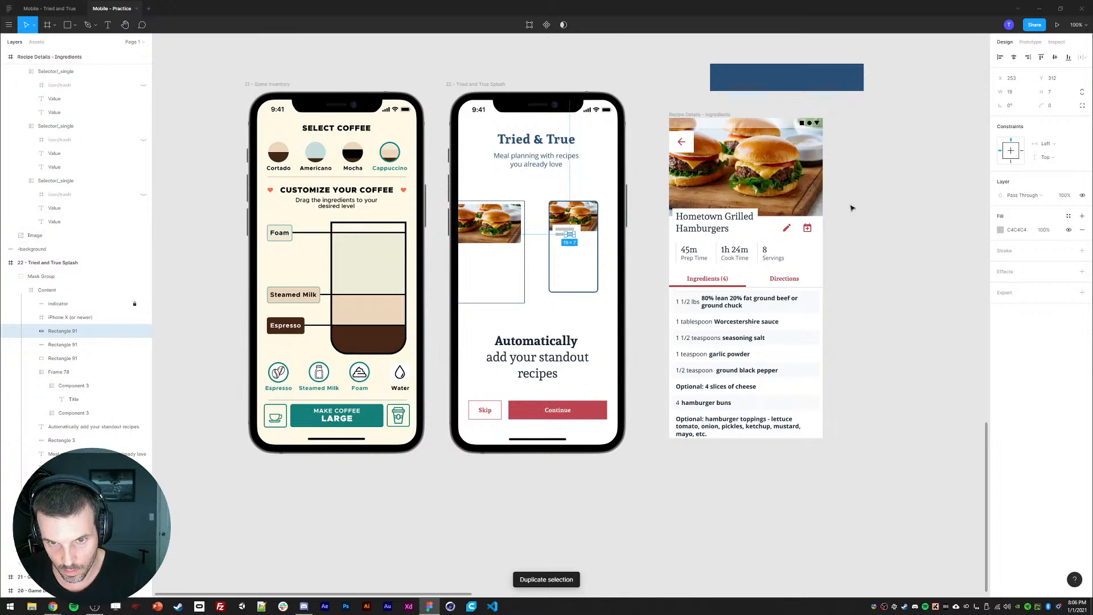
click(1013, 93)
text(27)
key(Return)
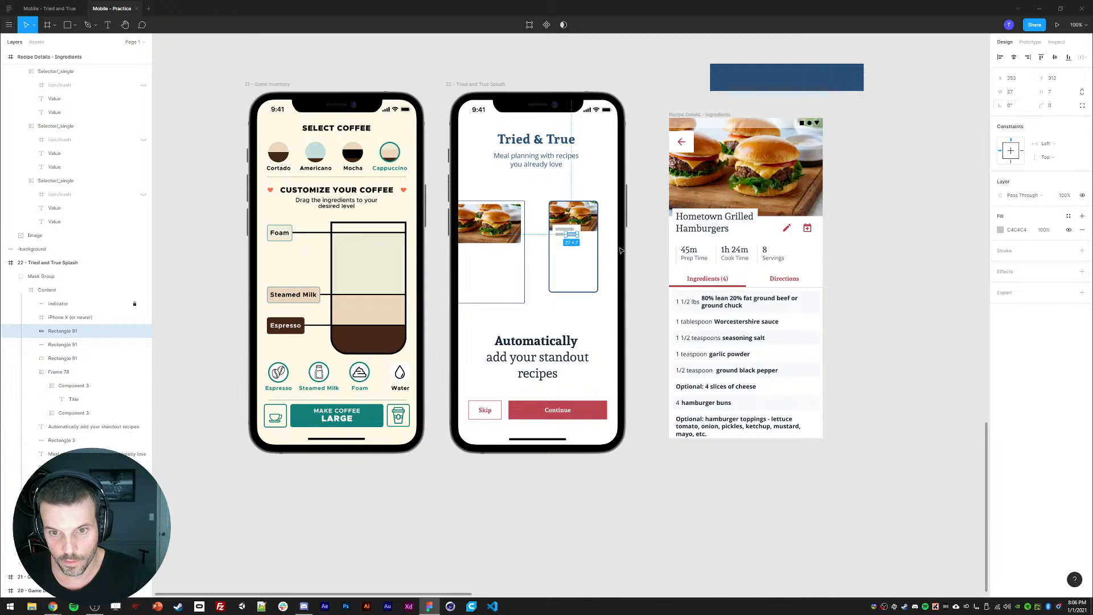
- Narrow the white title backdrop behind the placeholder bars to a width of 59
click(577, 226)
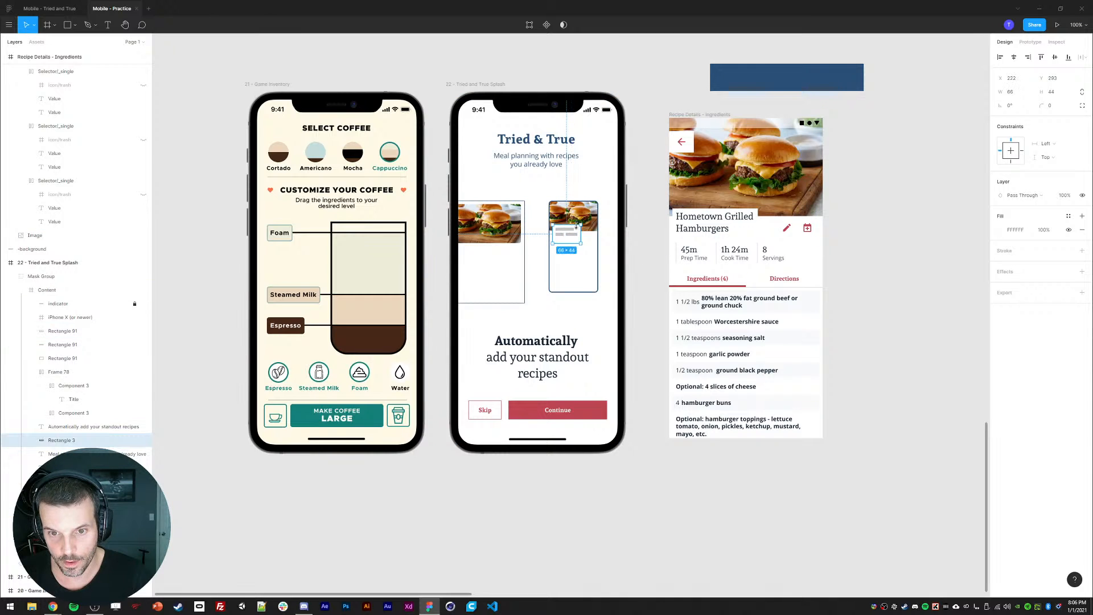
click(1012, 94)
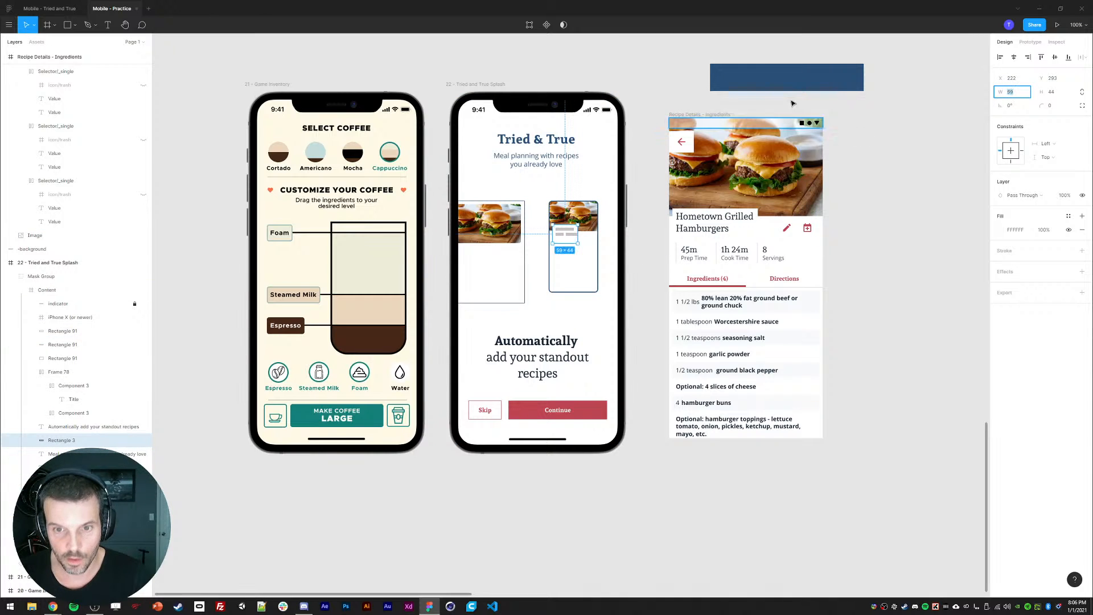
click(648, 72)
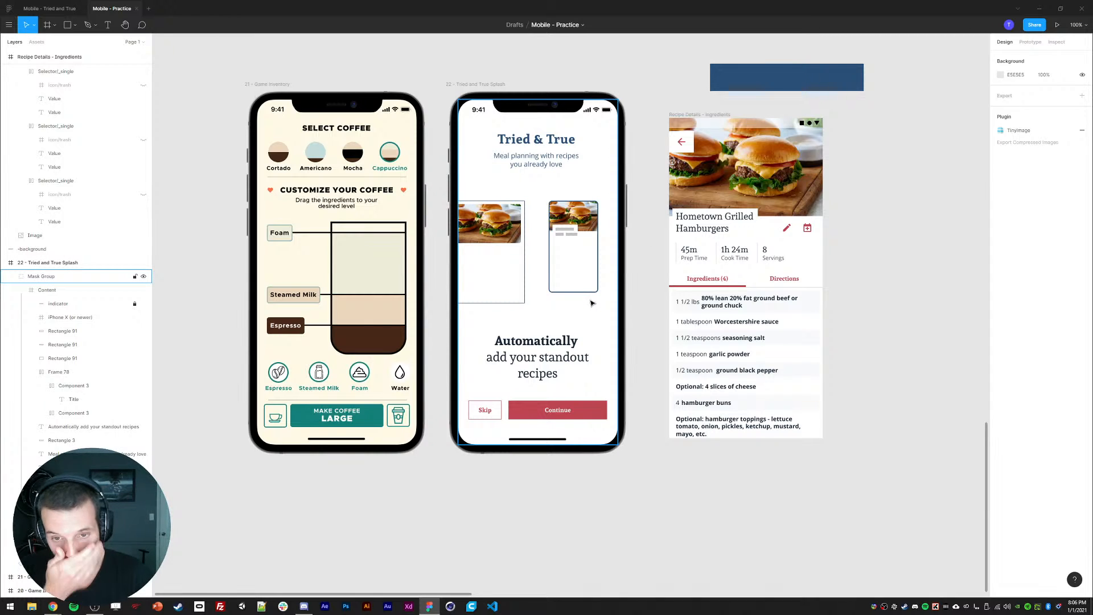
- Group all pieces of the second card and align the group's vertical center with the first card's outline
drag(535, 188, 596, 306)
key(ctrl+g)
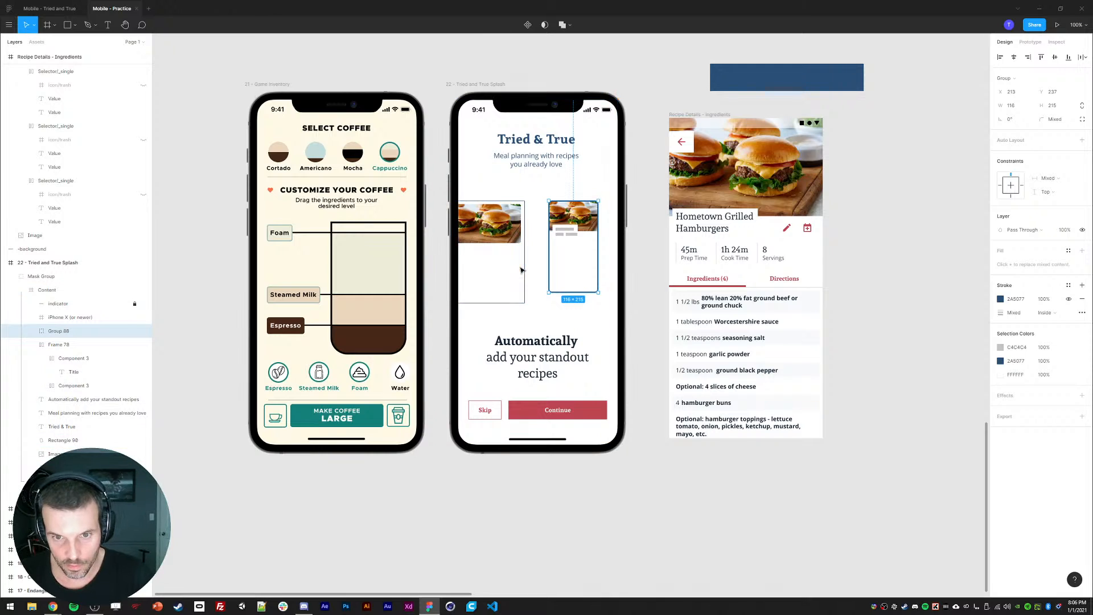
shift+click(520, 268)
click(1055, 57)
key(Escape)
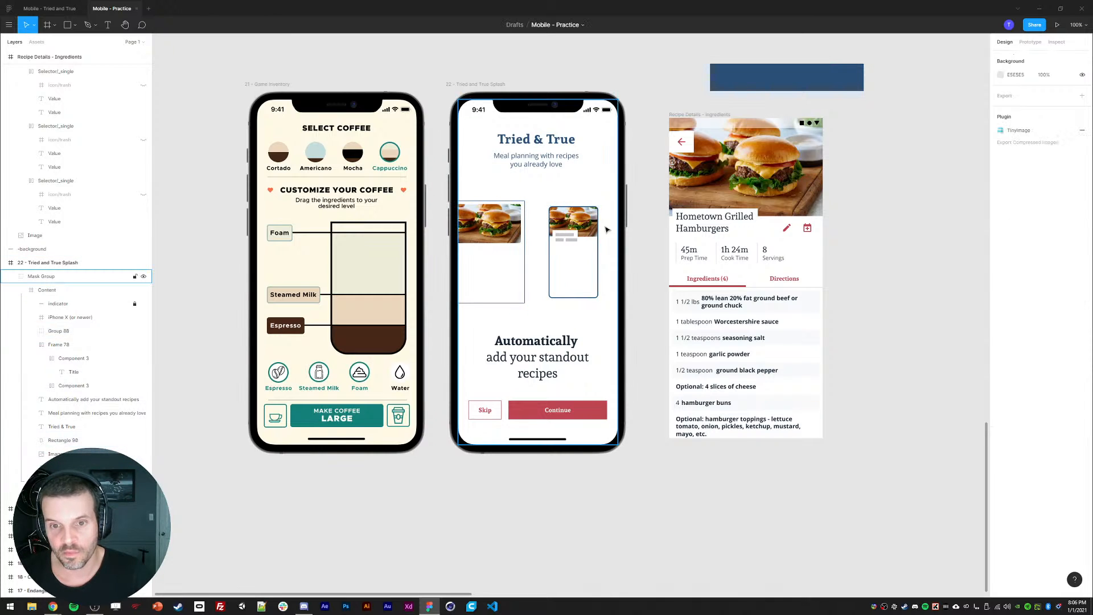
click(556, 229)
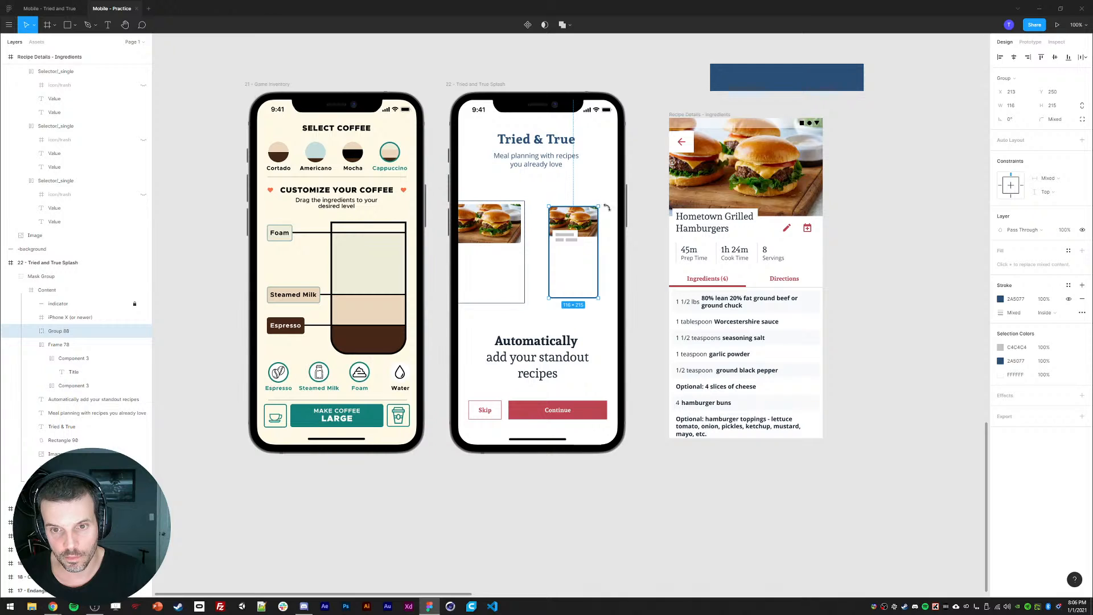
click(636, 290)
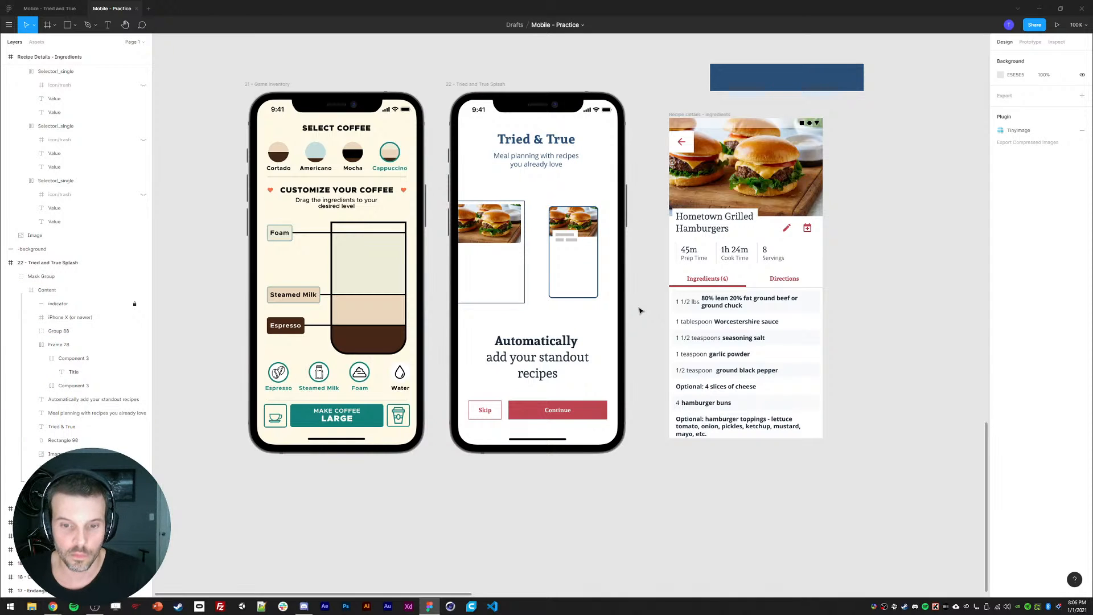
- Align the "Tried & True" title, its tagline and the "Automatically add your standout recipes" text on their horizontal centers
click(564, 341)
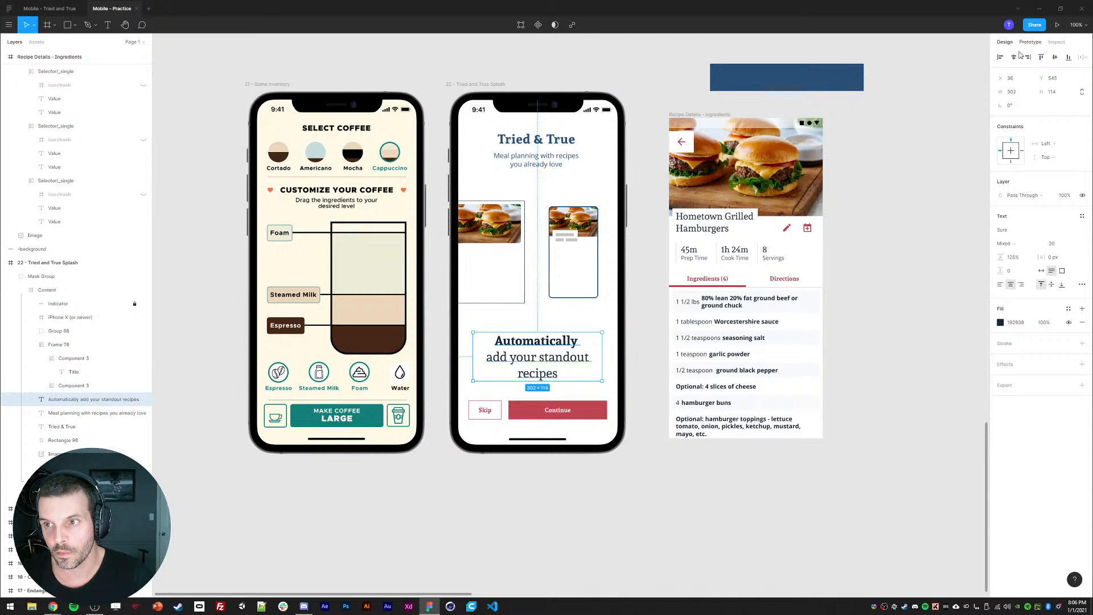
click(562, 139)
shift+click(540, 159)
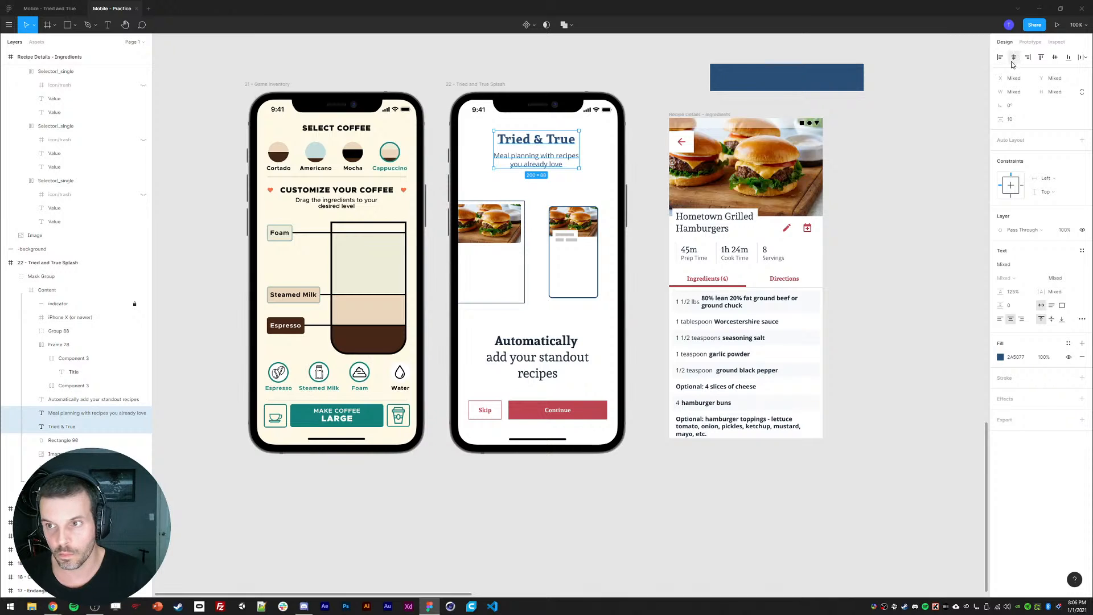
shift+click(569, 358)
click(1013, 57)
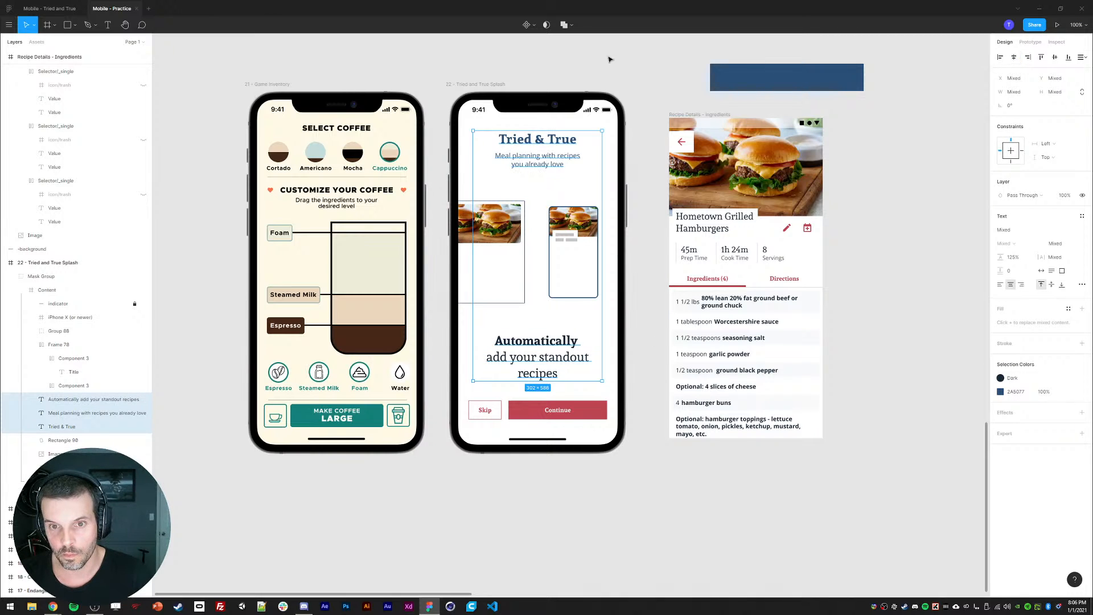
click(612, 62)
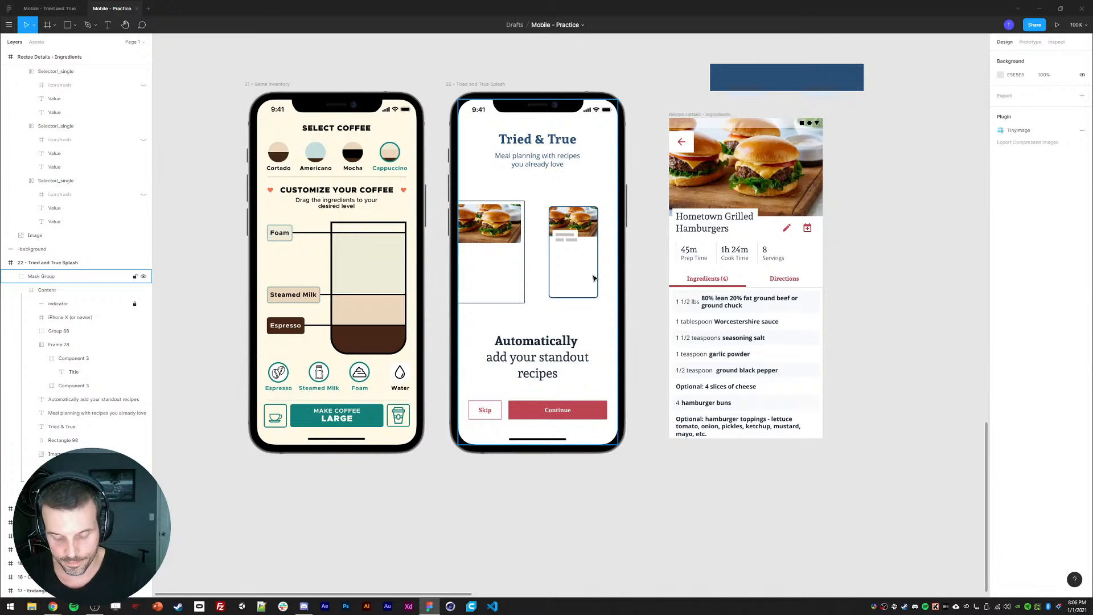
- Draw a 20 by 20 circle below the second card's placeholder bars, replacing its fill with a stroke
key(r)
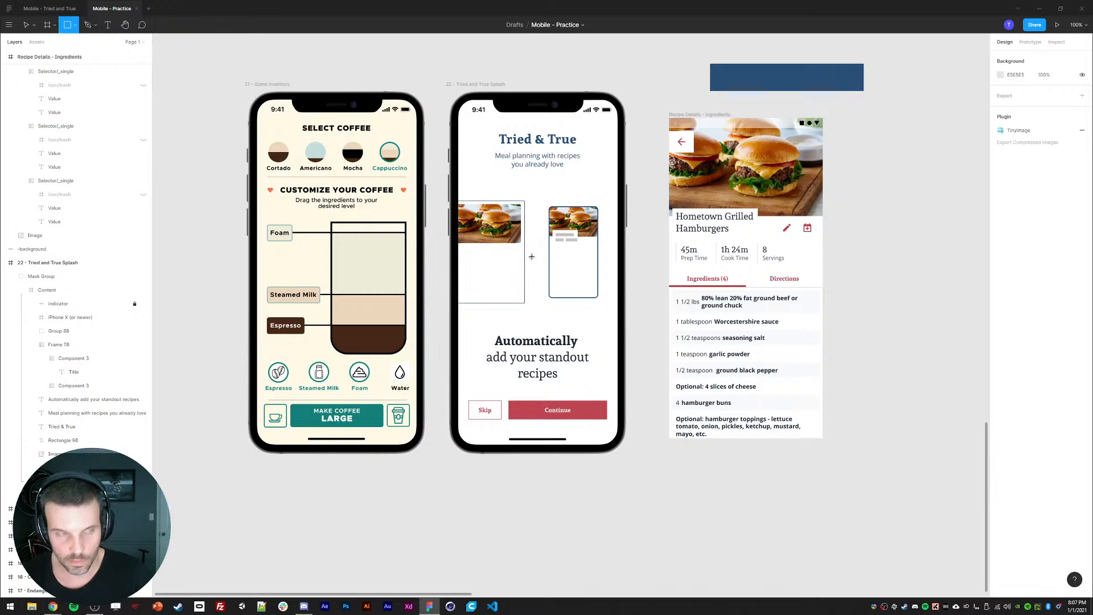
drag(553, 246, 563, 259)
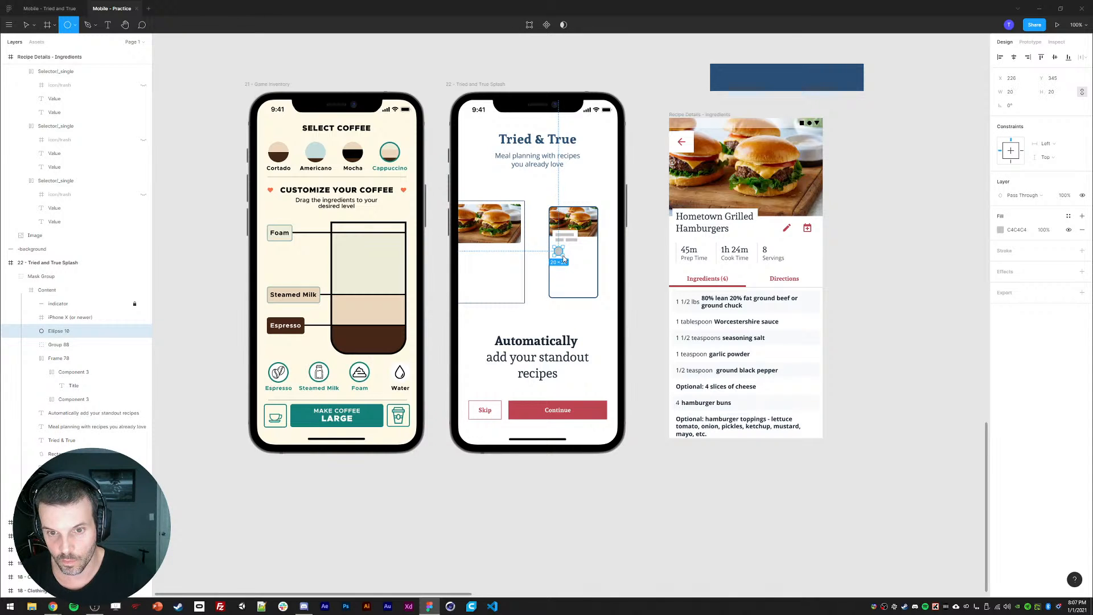
click(1082, 230)
click(1081, 237)
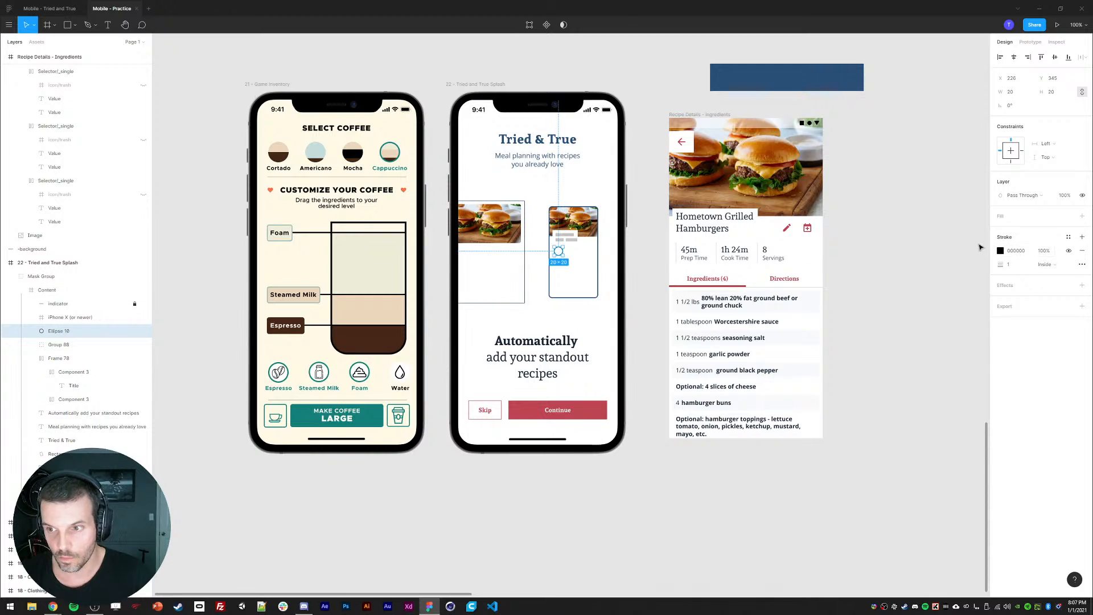
- Set the circle's stroke to the placeholder bars' grey C4C4C4 with a width of 2
click(1000, 251)
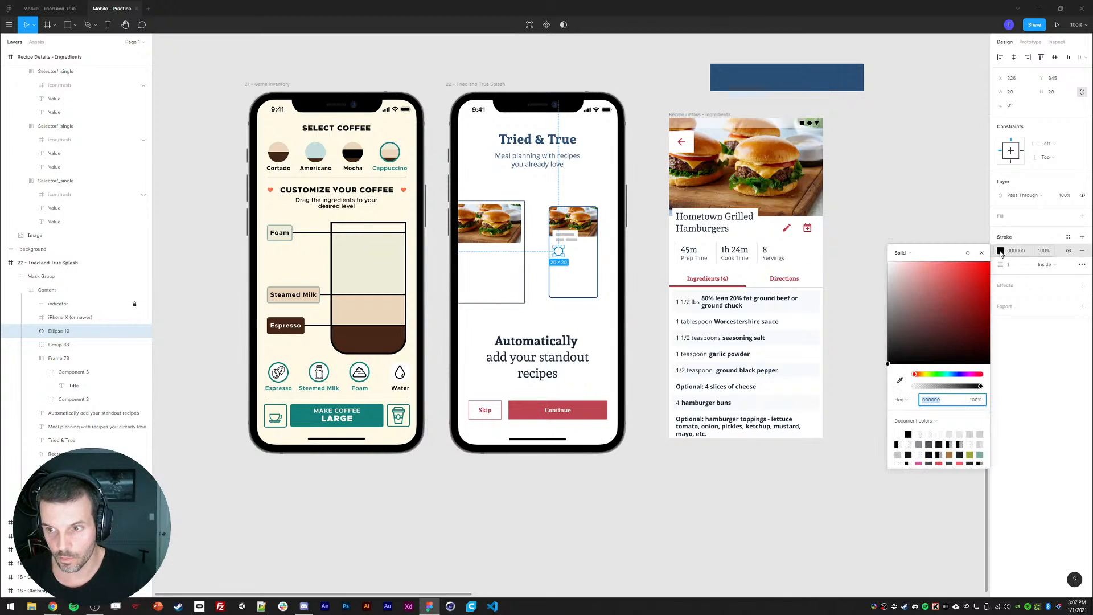
click(899, 380)
click(940, 70)
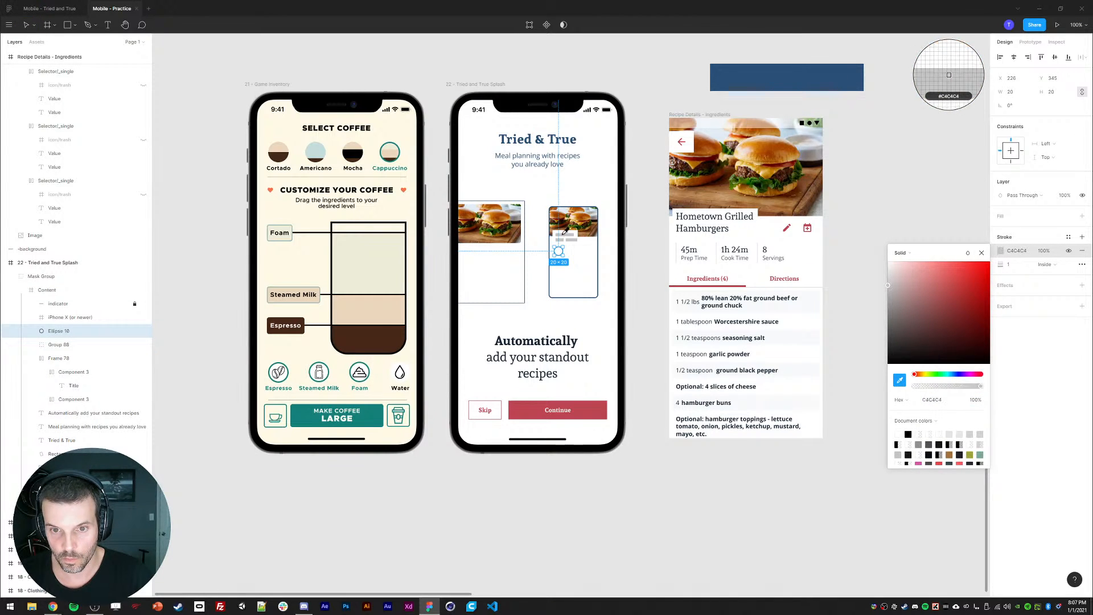
click(1017, 264)
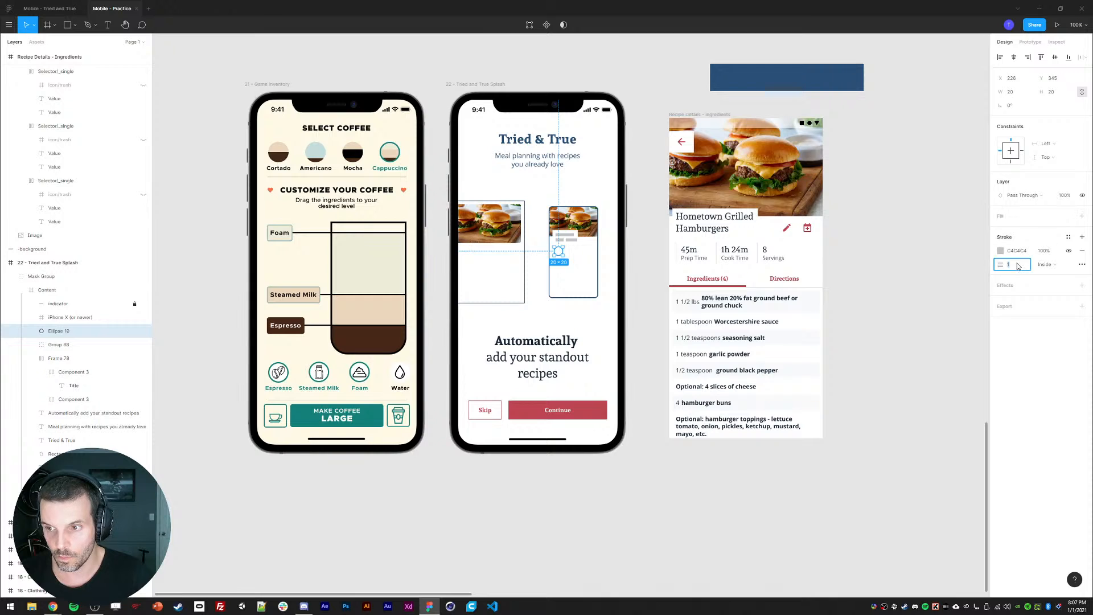
text(2)
key(Return)
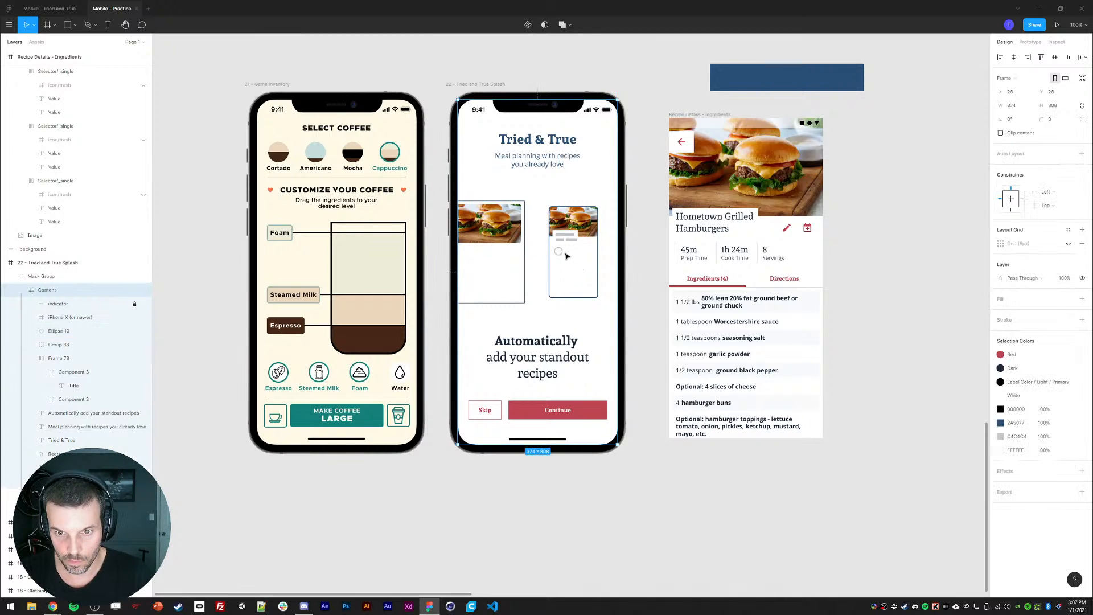
- Duplicate the circle twice into a row of three and tighten the even spacing between them
key(ctrl+d)
key(ctrl+d)
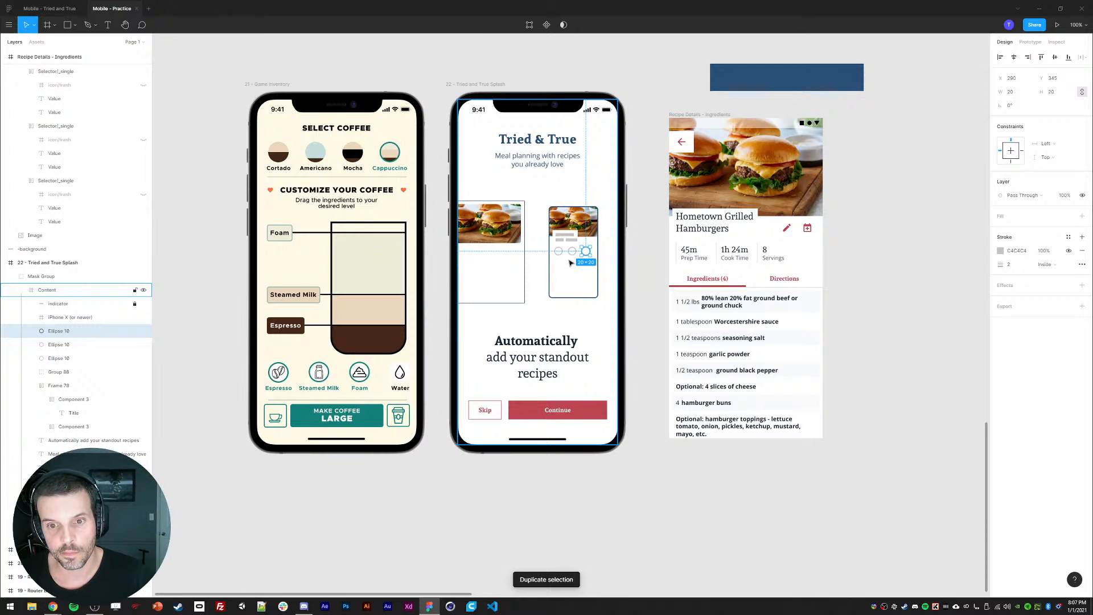
shift+click(572, 251)
shift+click(559, 251)
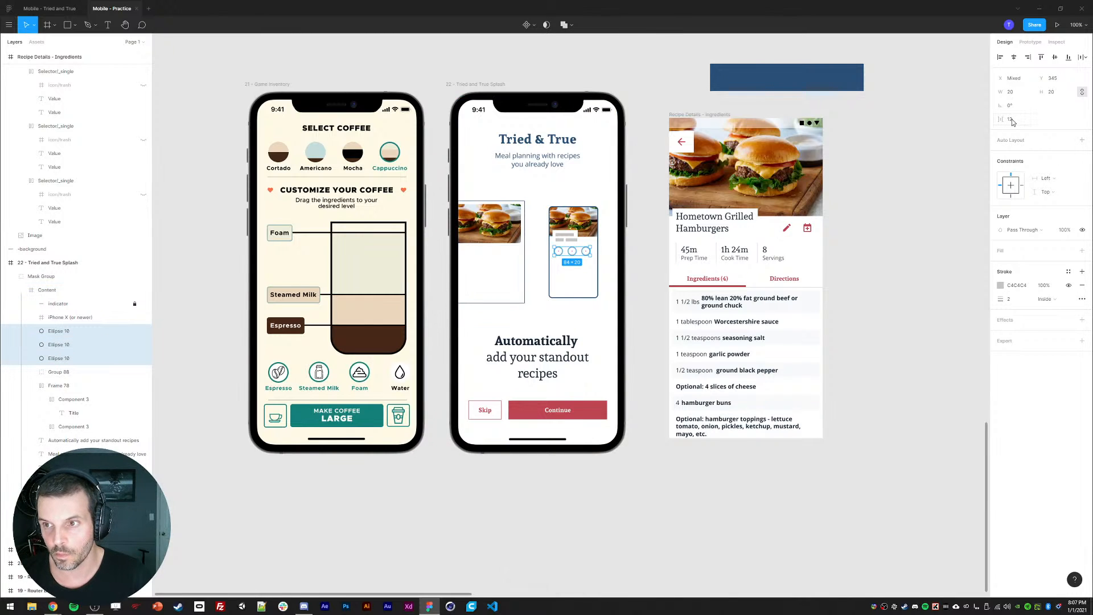
click(619, 69)
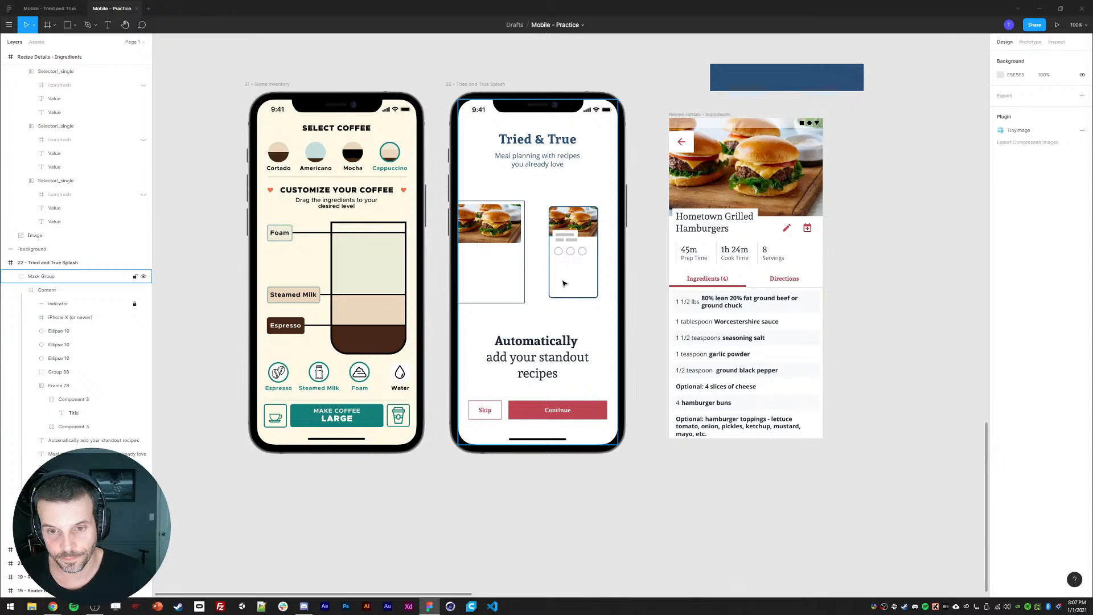
- Duplicate the 43-wide placeholder bar to Y 380 below the circles and set the copy's height to 4
ctrl+click(564, 235)
key(ctrl+d)
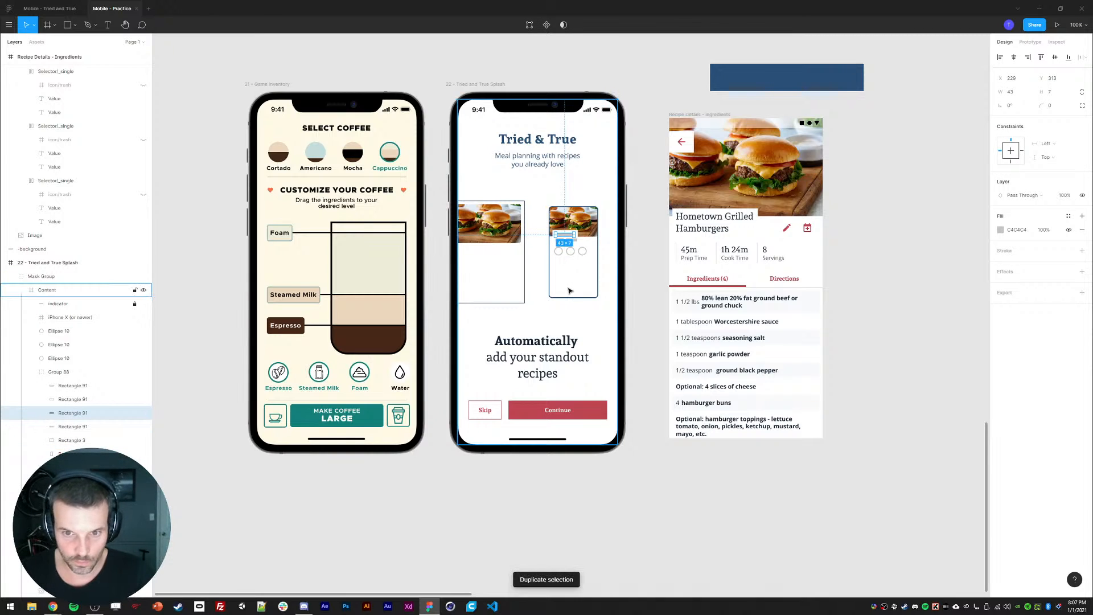
key(shift+Down)
key(shift+Down)
key(shift+Down)
key(shift+Down)
key(shift+Down)
key(shift+Down)
key(shift+Down)
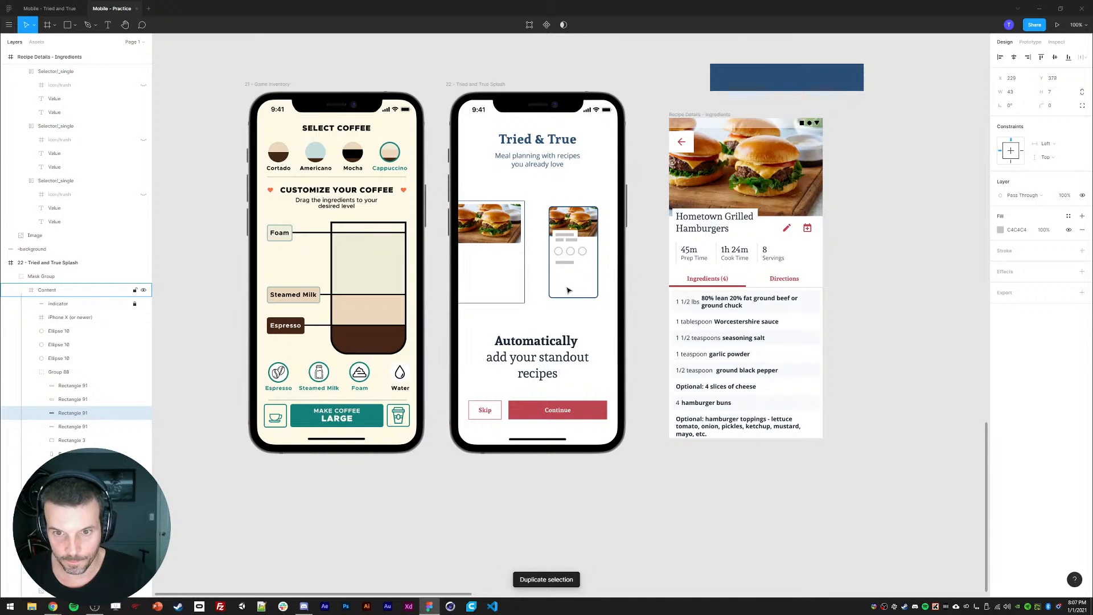
key(Down)
key(Down)
click(1053, 94)
text(4)
key(Return)
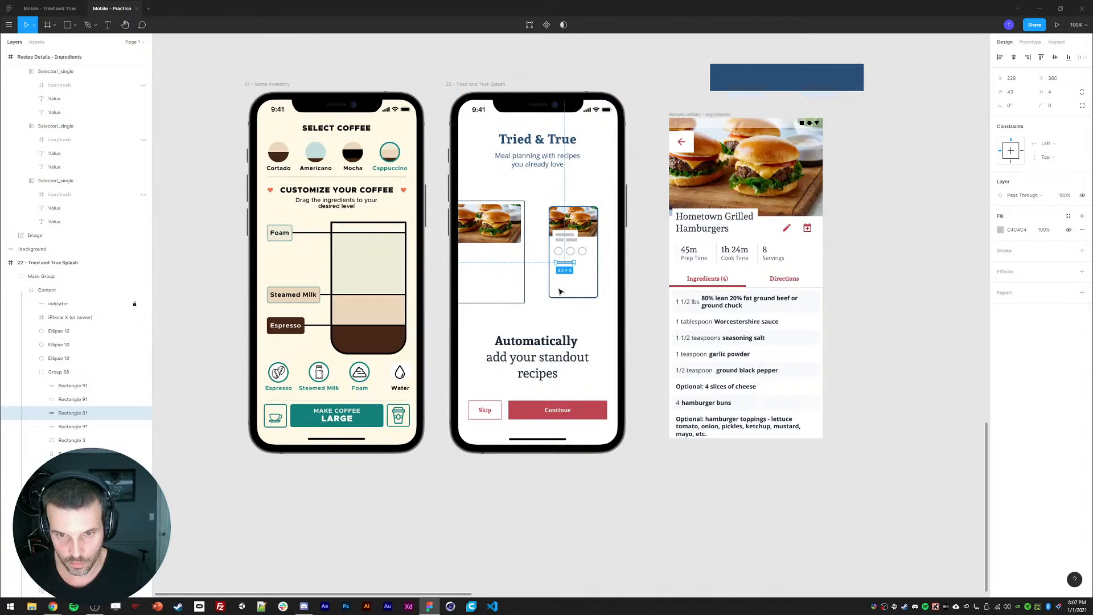
- Duplicate the thin bar and place the copy on the same line at X 275, leaving a small gap between them
key(ctrl+d)
key(shift+Up)
key(shift+Up)
key(shift+Up)
key(shift+Up)
key(shift+Up)
key(shift+Up)
key(shift+Up)
key(shift+Up)
key(shift+Up)
key(shift+Right)
key(shift+Right)
key(shift+Right)
key(shift+Right)
key(shift+Right)
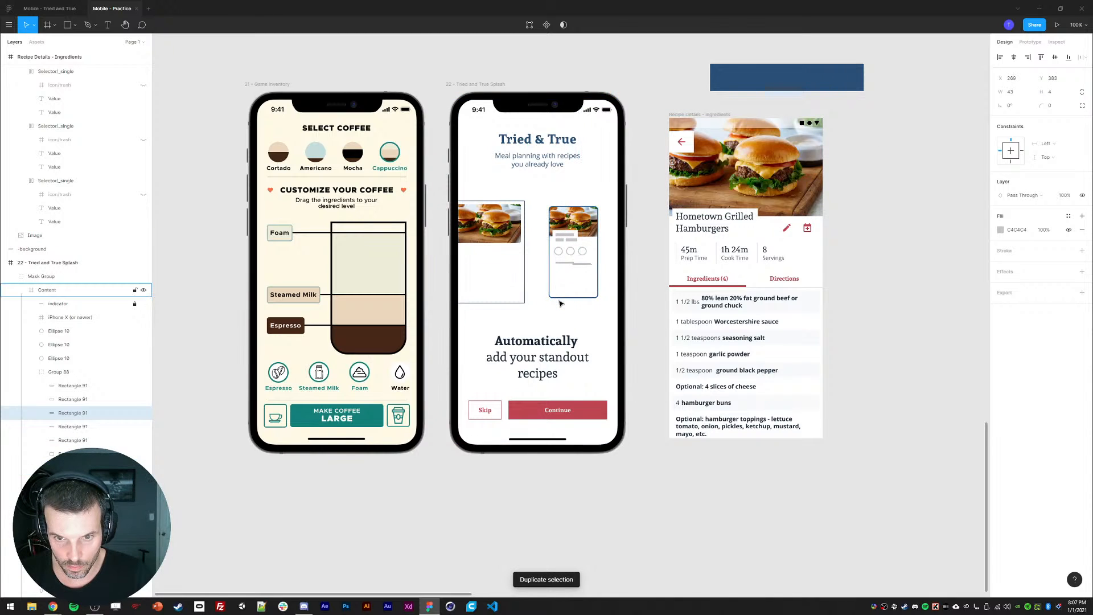
key(Right)
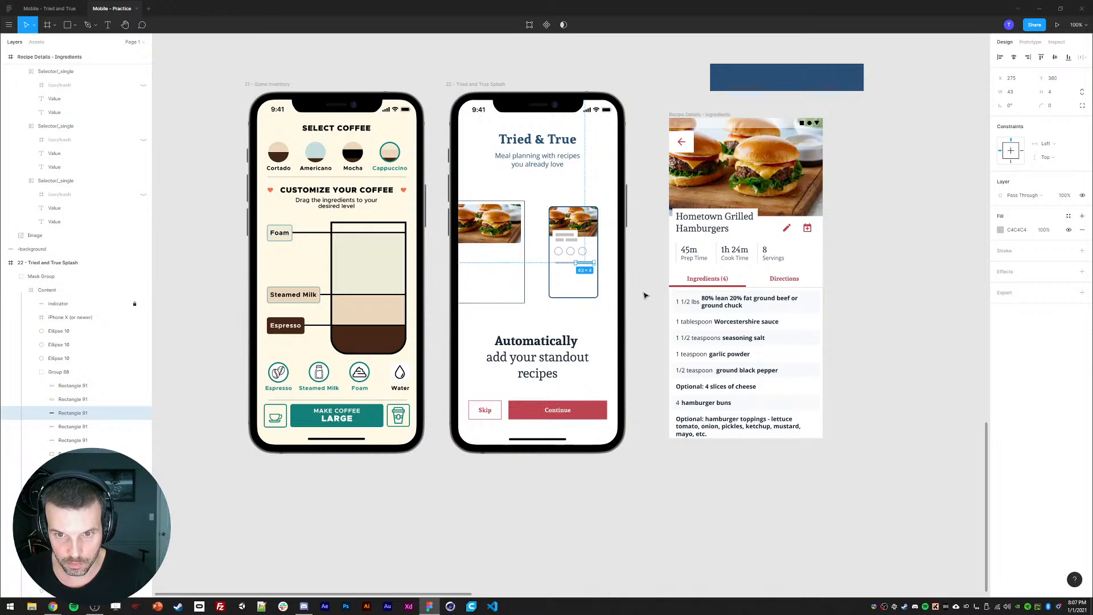
- Shift the first thin bar and the first circle of the right-hand recipe card slightly left, placing the bar at X 222
click(644, 292)
ctrl+click(566, 264)
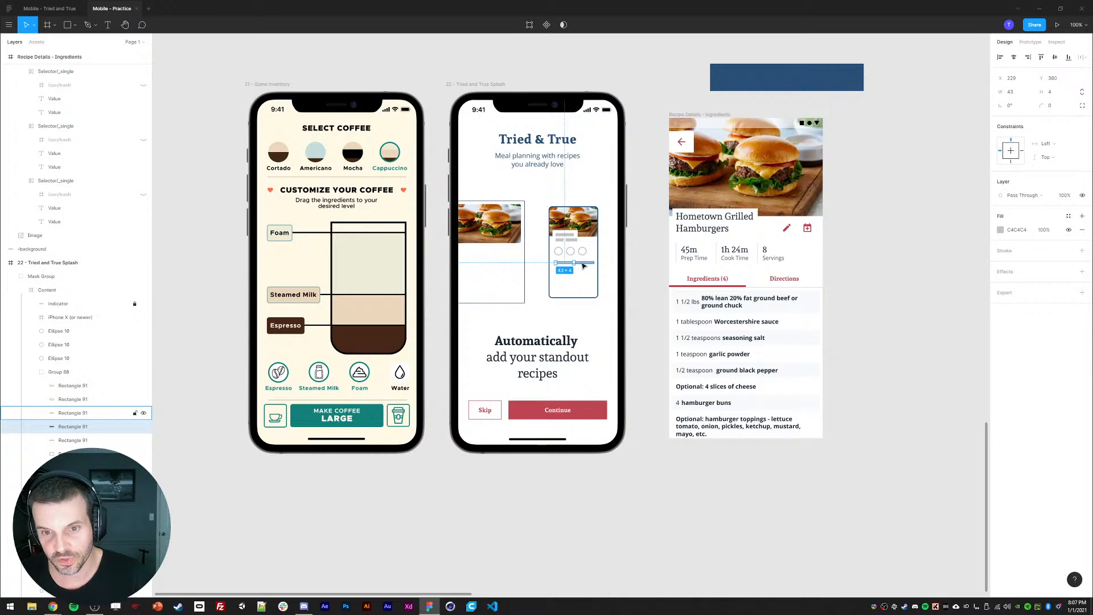
click(630, 268)
ctrl+click(561, 263)
shift+click(559, 251)
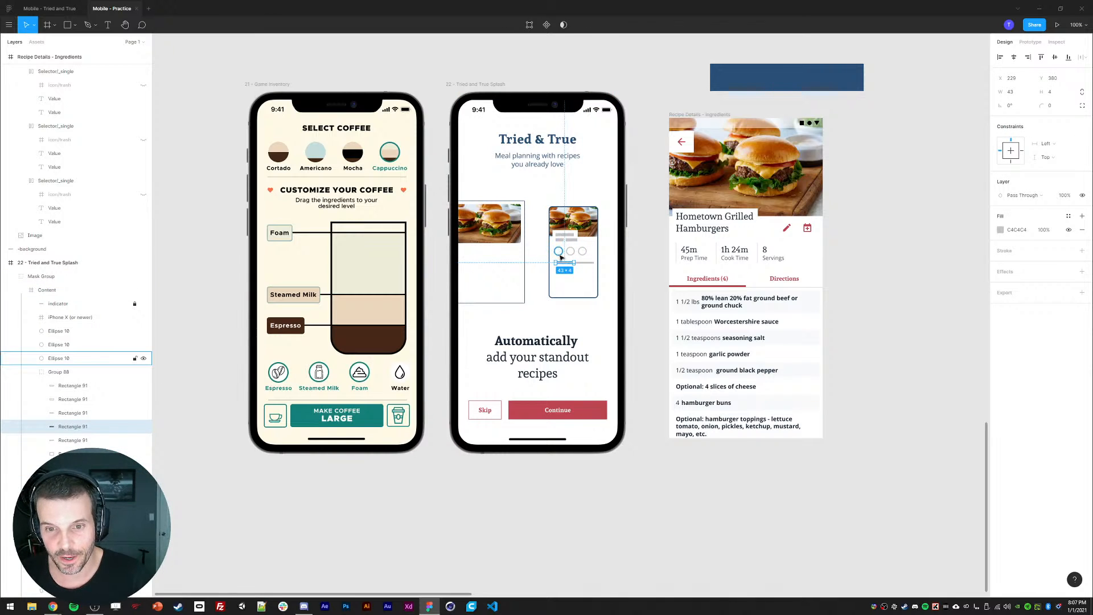
shift+click(562, 231)
click(910, 159)
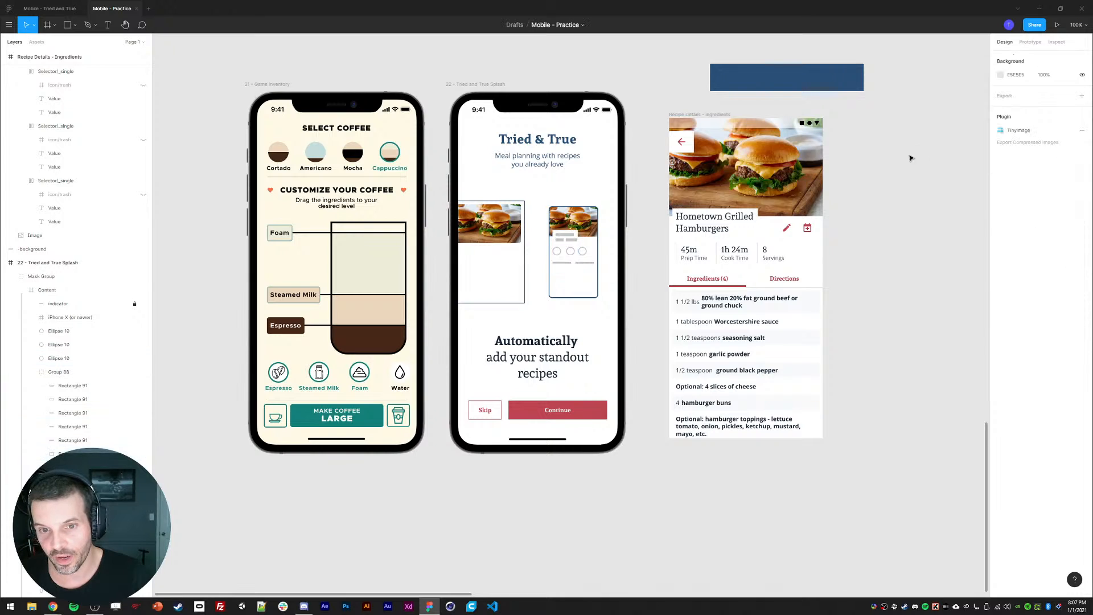
- Widen the first thin bar to 45 and nudge the second thin bar on its line to X 276
ctrl+click(562, 264)
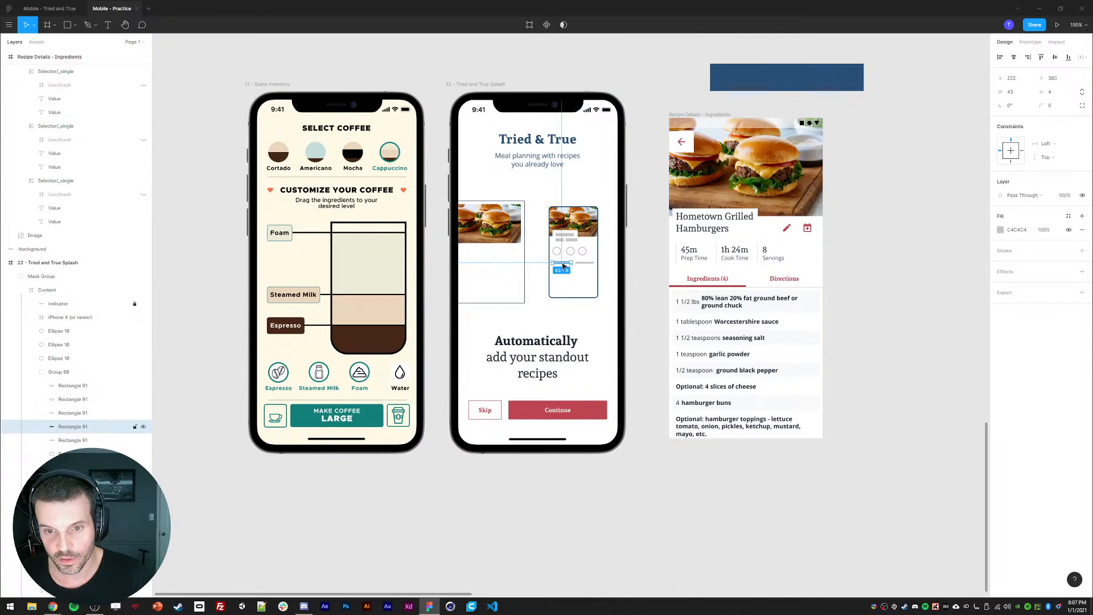
click(1011, 92)
key(Up)
key(Up)
ctrl+click(590, 263)
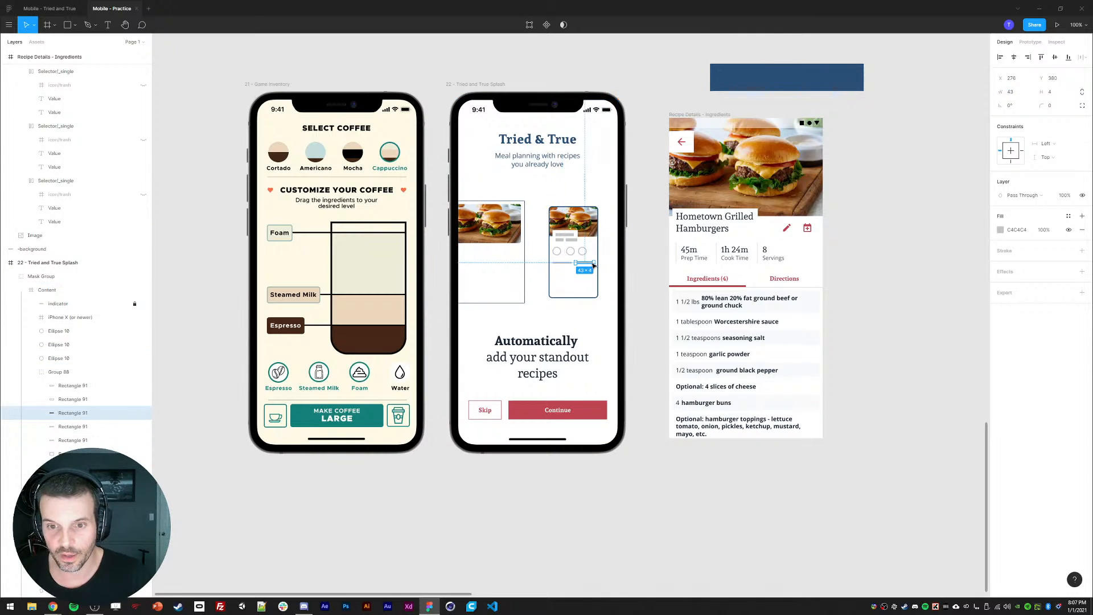
click(881, 292)
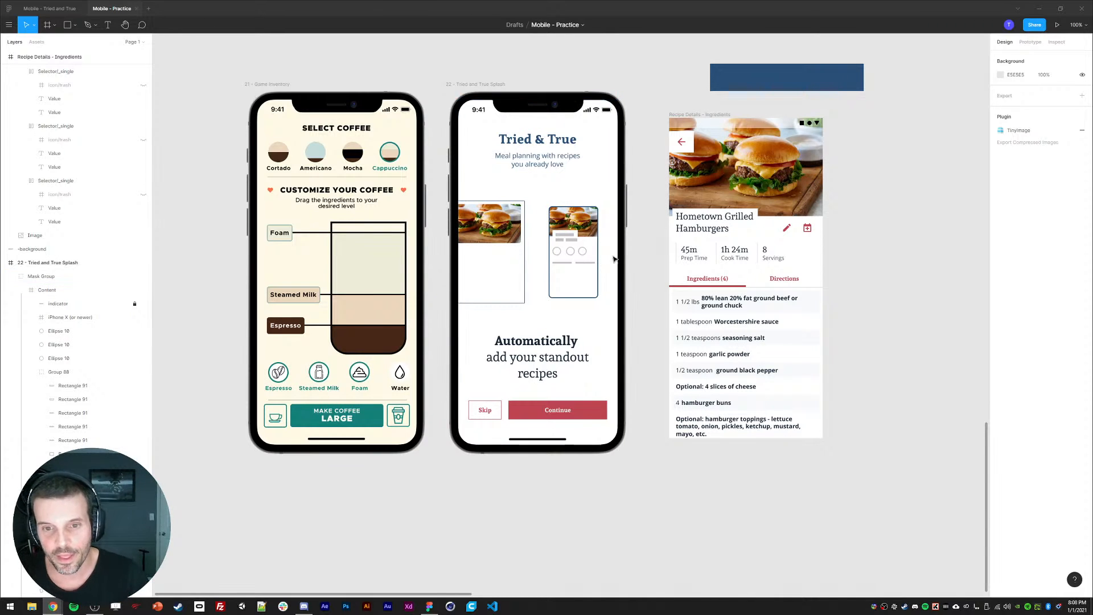
- Duplicate the 45-wide thin bar down to Y 396 and set the copy's width to 61
ctrl+click(530, 143)
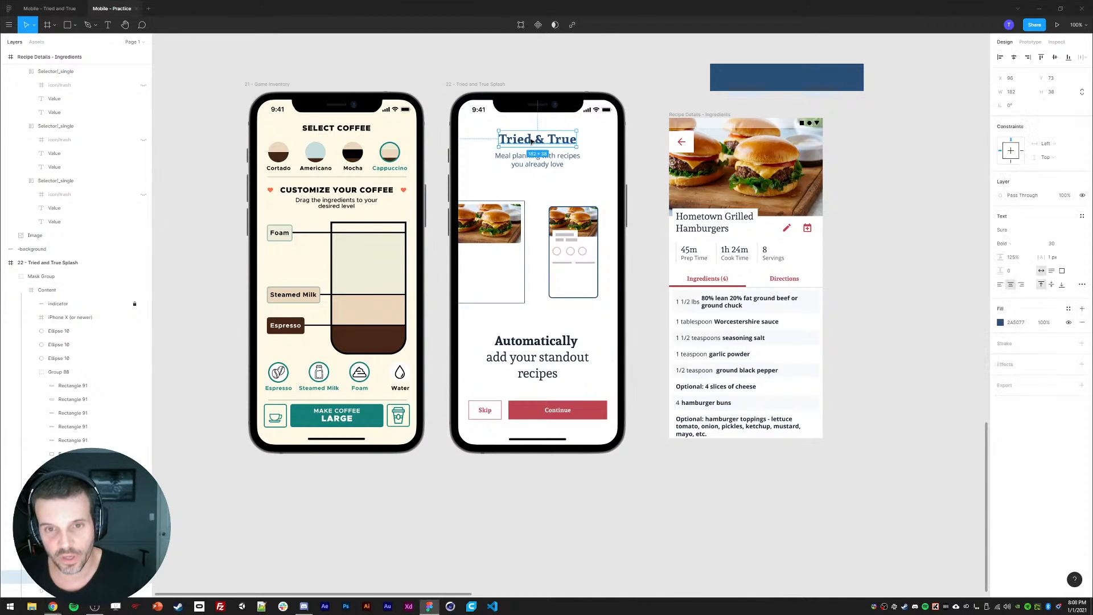
click(69, 290)
ctrl+click(561, 263)
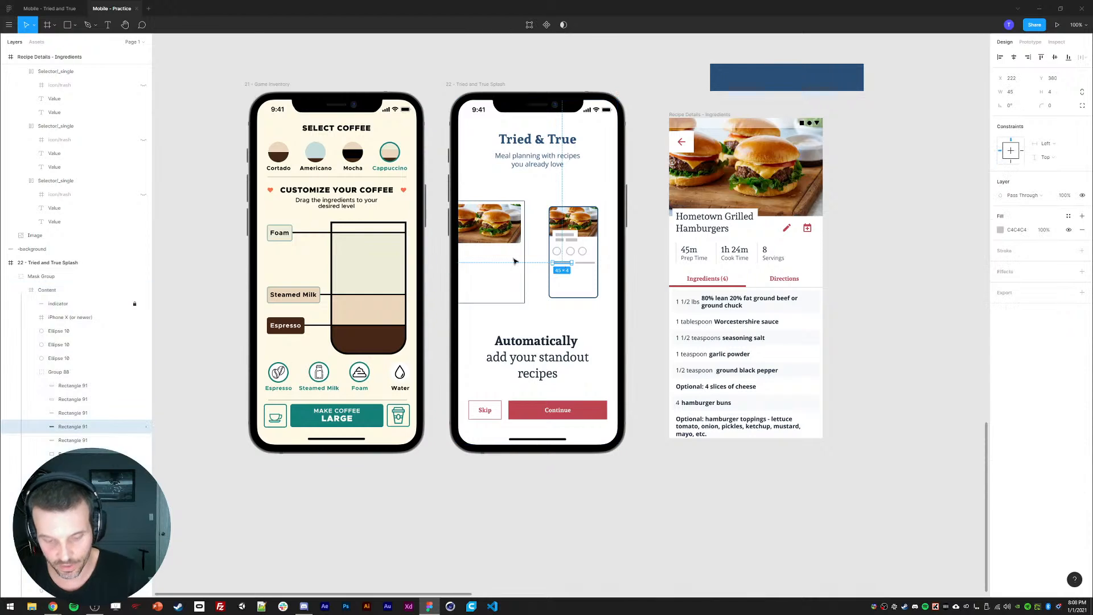
key(ctrl+d)
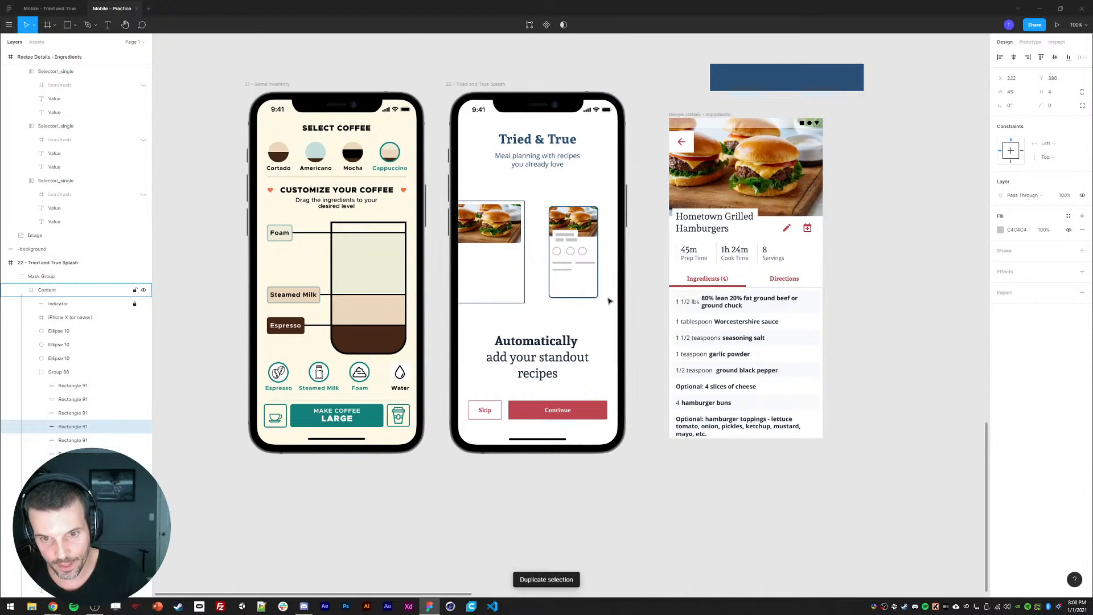
click(1011, 94)
text(61)
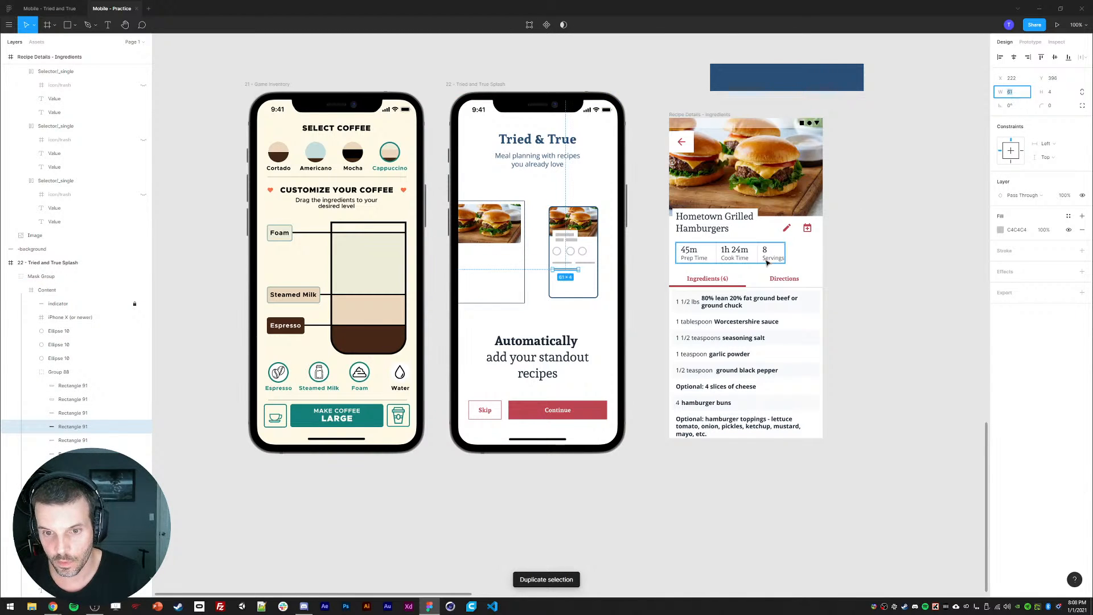
key(Return)
- Add a copy of the 61-wide bar on the same line, narrow it to 13 and place it at X 294
key(shift+Right)
key(shift+Right)
key(shift+Right)
key(shift+Right)
key(shift+Right)
key(shift+Right)
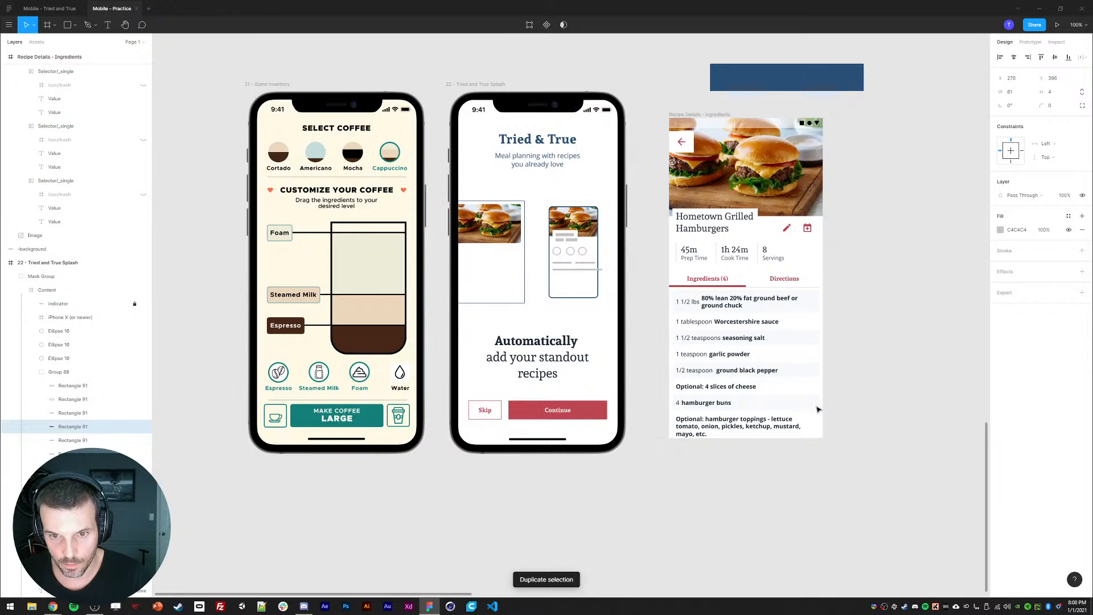
click(1016, 95)
key(shift+Down)
key(shift+Down)
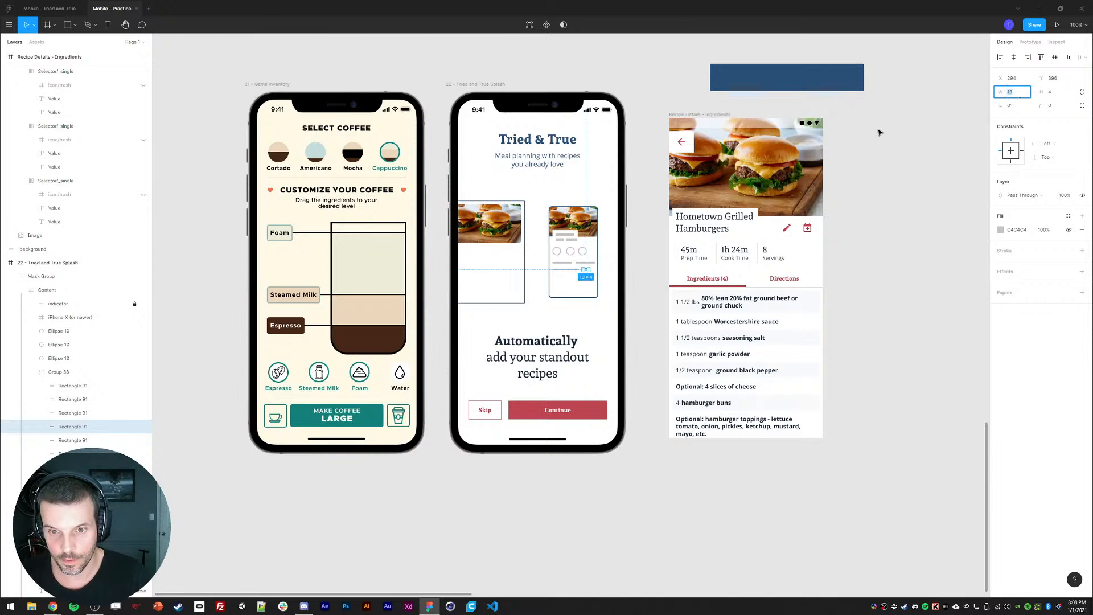
key(Return)
key(Return)
key(Escape)
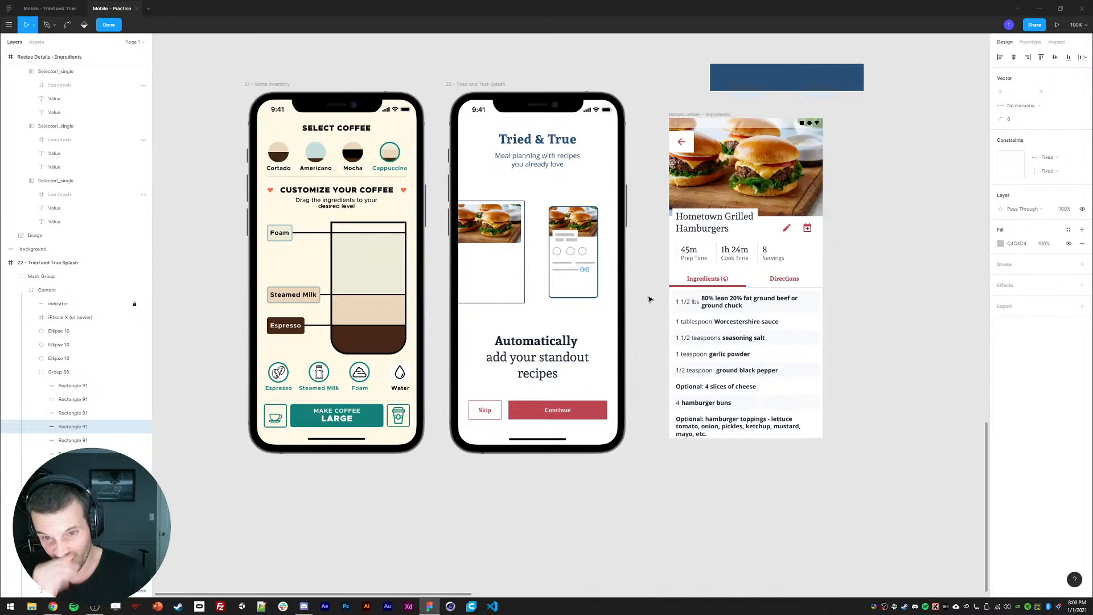
- Duplicate the 45-wide bar under the circles and turn the copy into a divider 109 wide and 2 high at X 215, Y 384
click(564, 263)
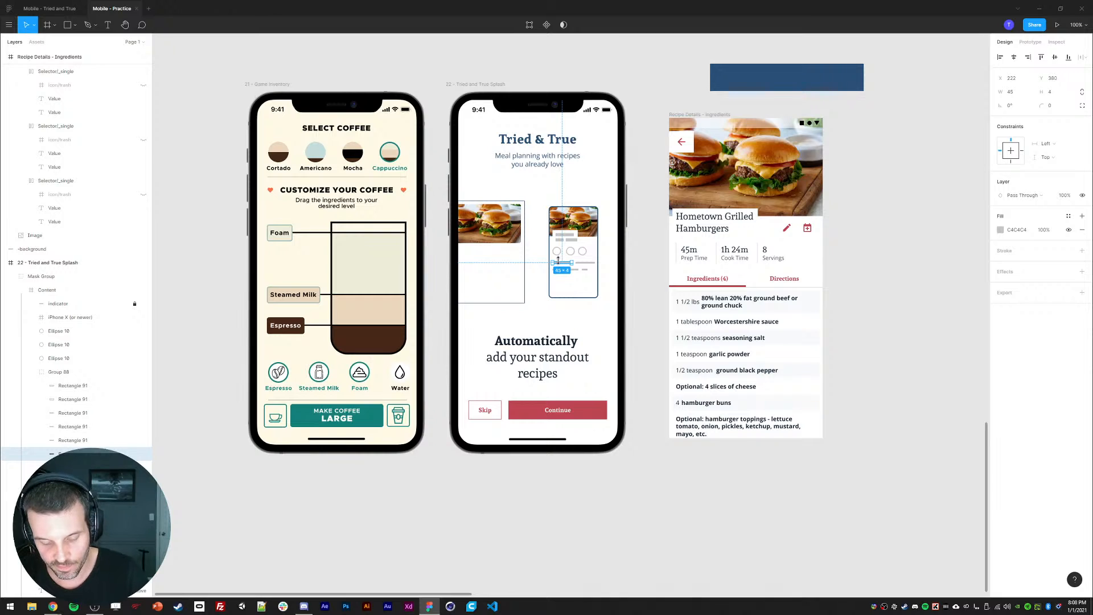
key(ctrl+d)
click(1052, 95)
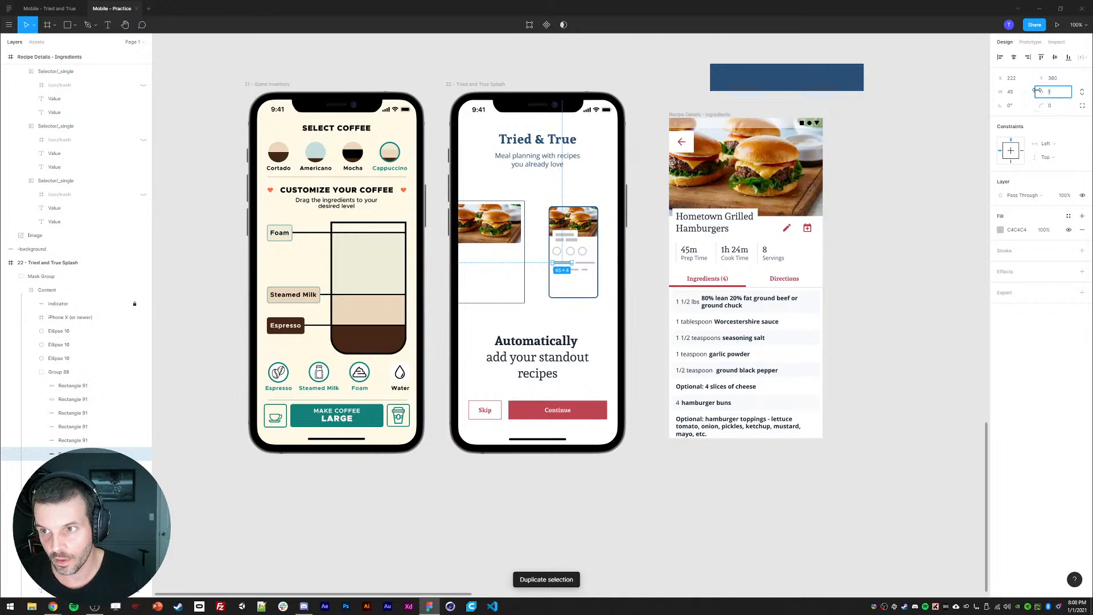
text(2)
key(Return)
key(Down)
key(Down)
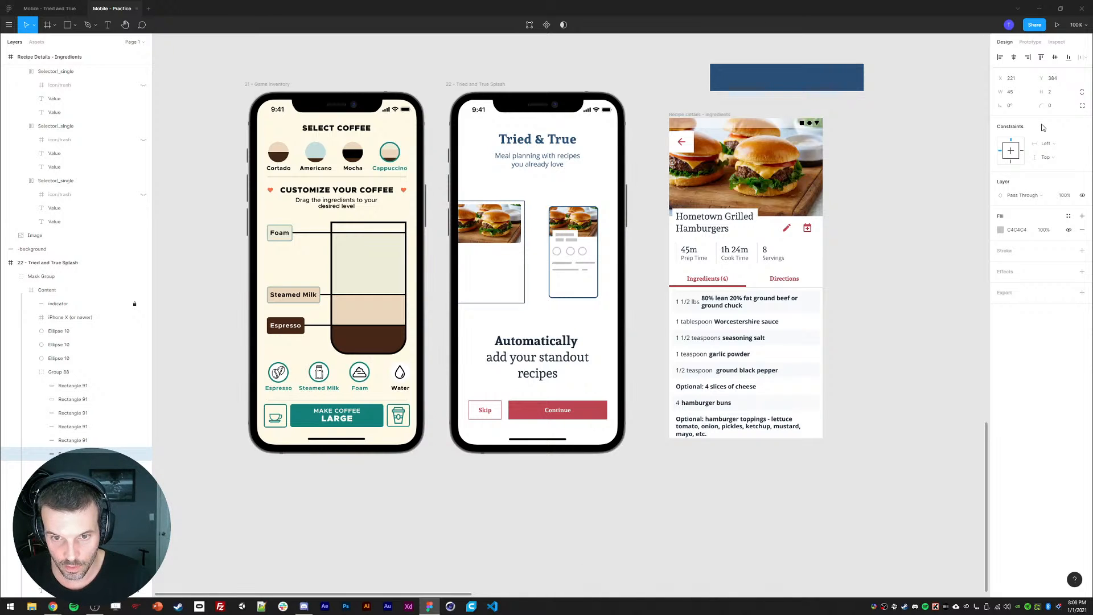
click(1011, 92)
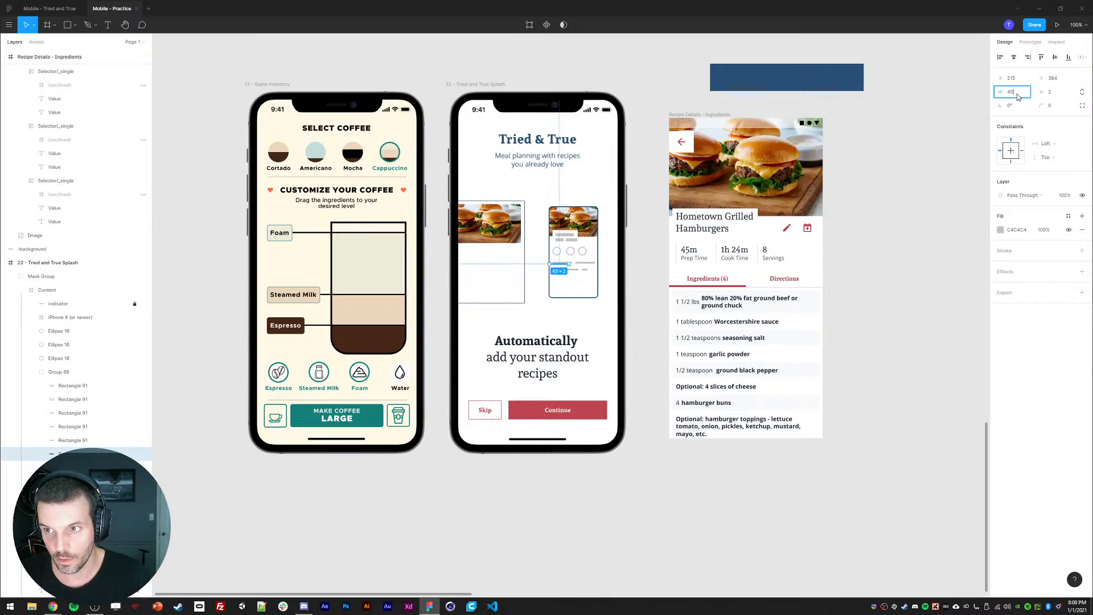
text(109)
key(Return)
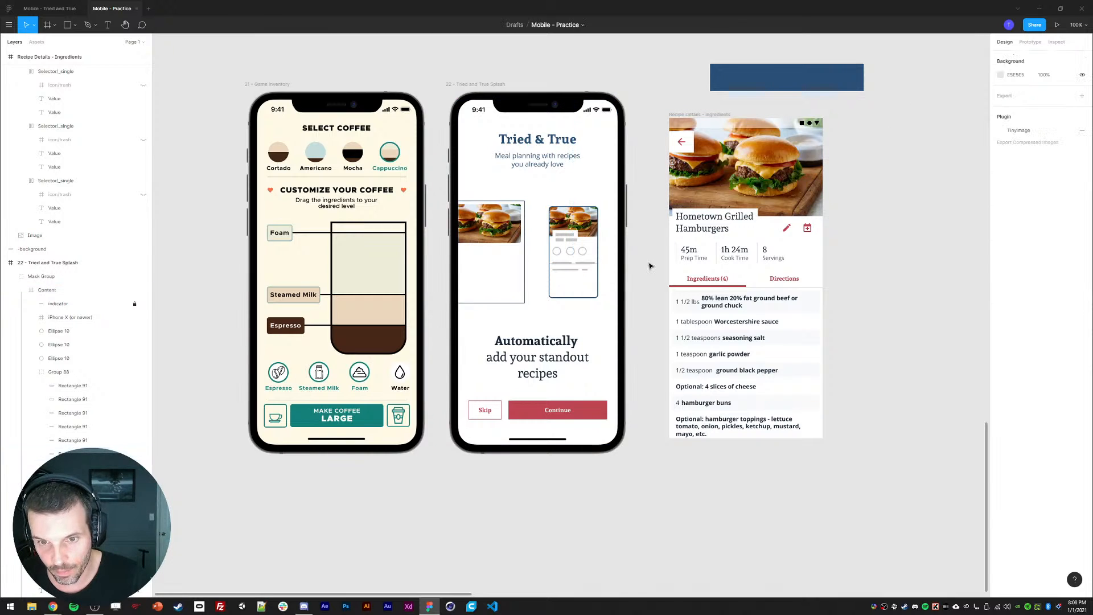
- Build a third line at Y 412 from two copies of the 61-wide bar, one 21 wide at X 222 and one 13 wide at X 246
click(577, 270)
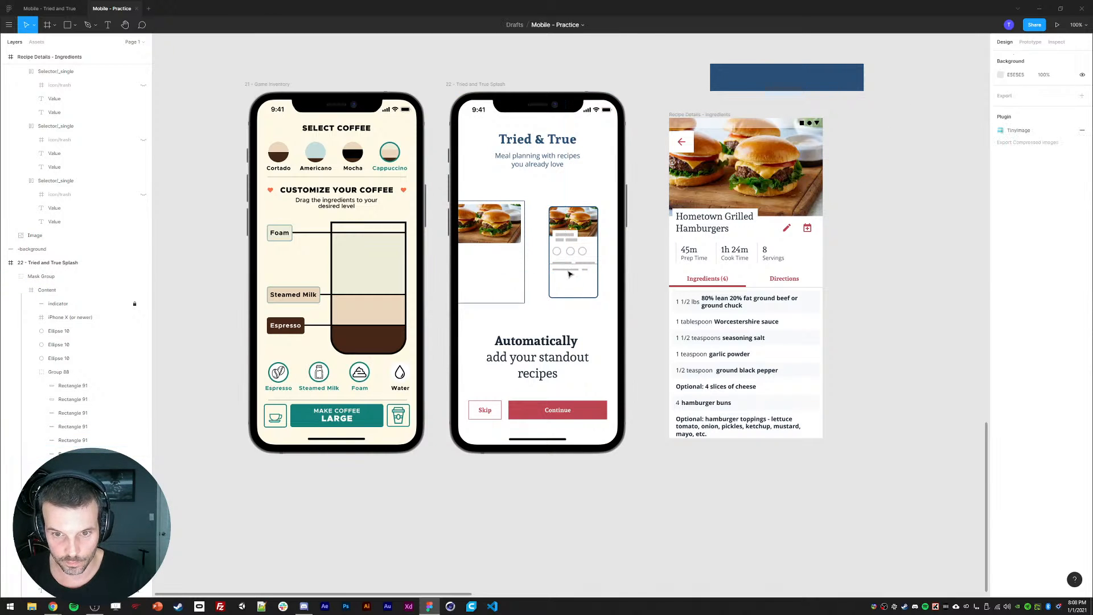
key(ctrl+d)
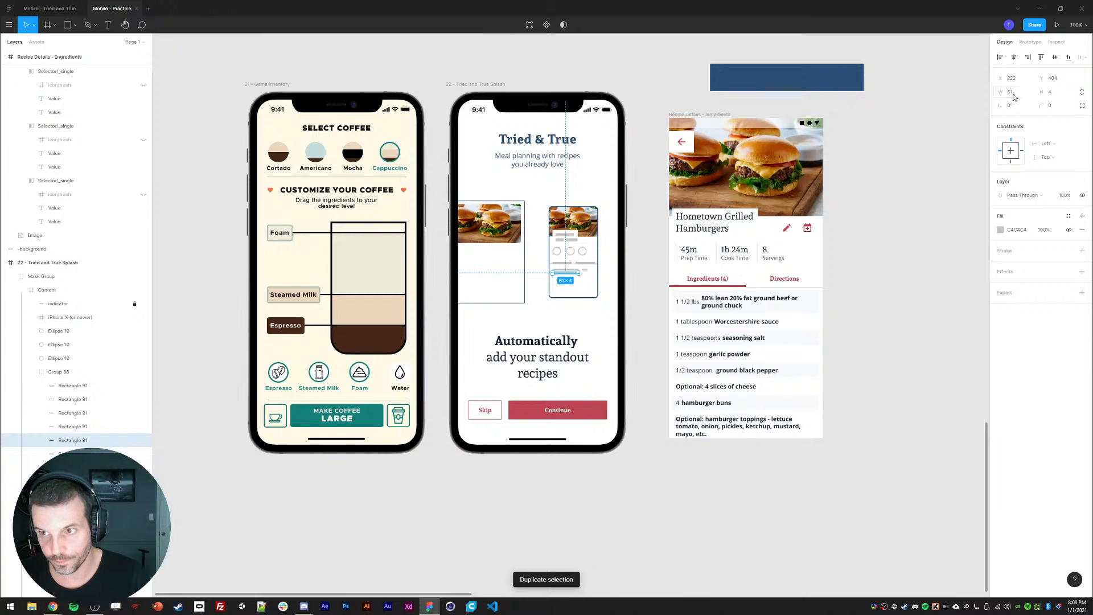
key(ctrl+d)
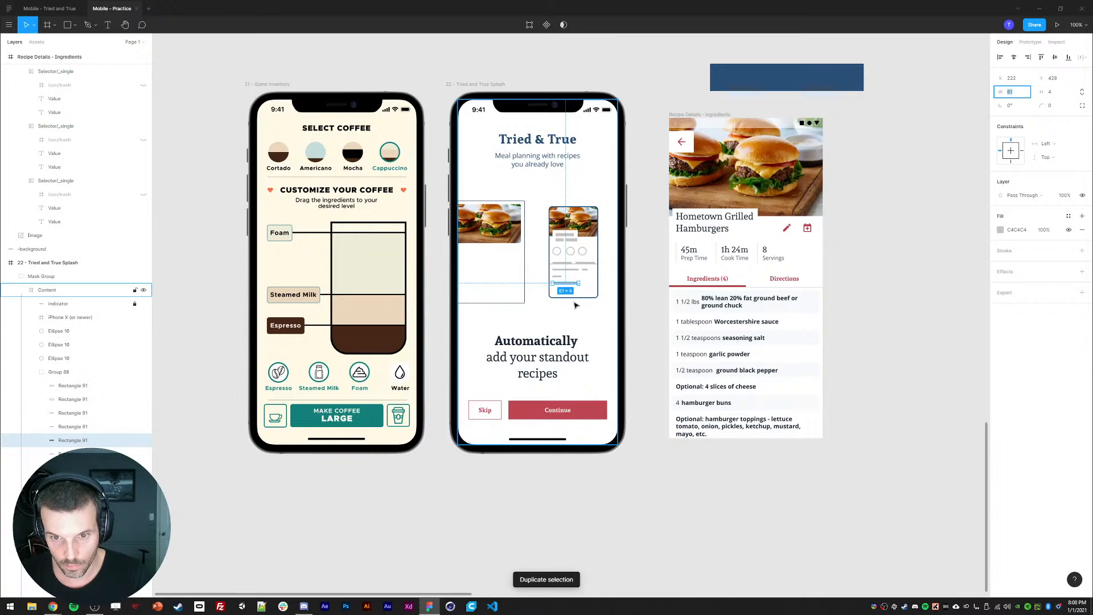
key(shift+Down)
key(shift+Down)
key(shift+Down)
key(shift+Down)
key(shift+Down)
key(shift+Down)
key(Return)
key(shift+Up)
key(shift+Right)
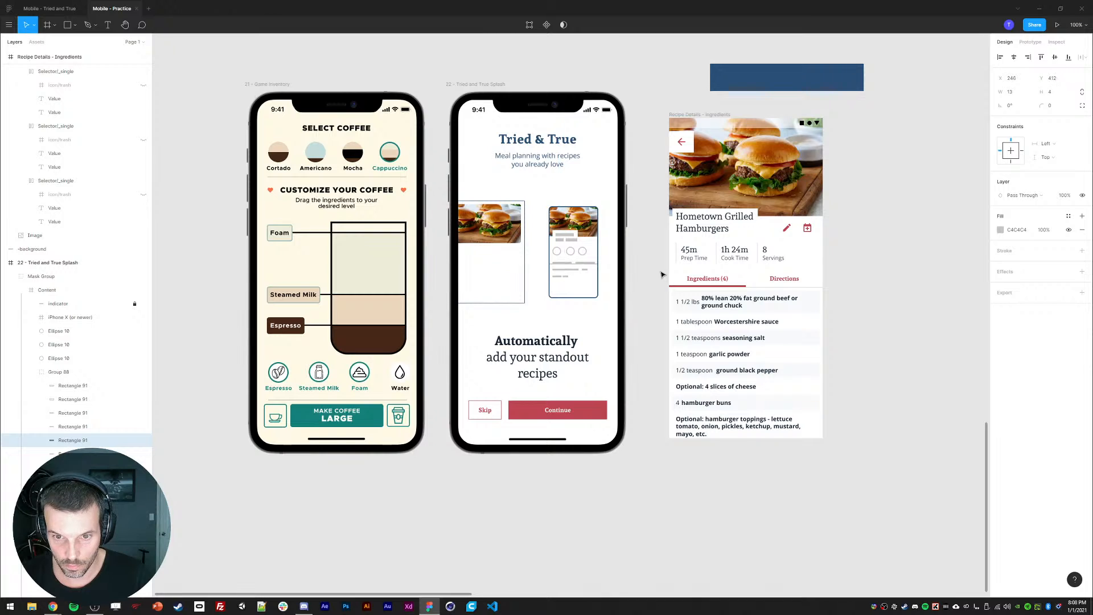
- Duplicate the 13-wide bar on the third line to X 276 and widen the copy to 29
key(ctrl+d)
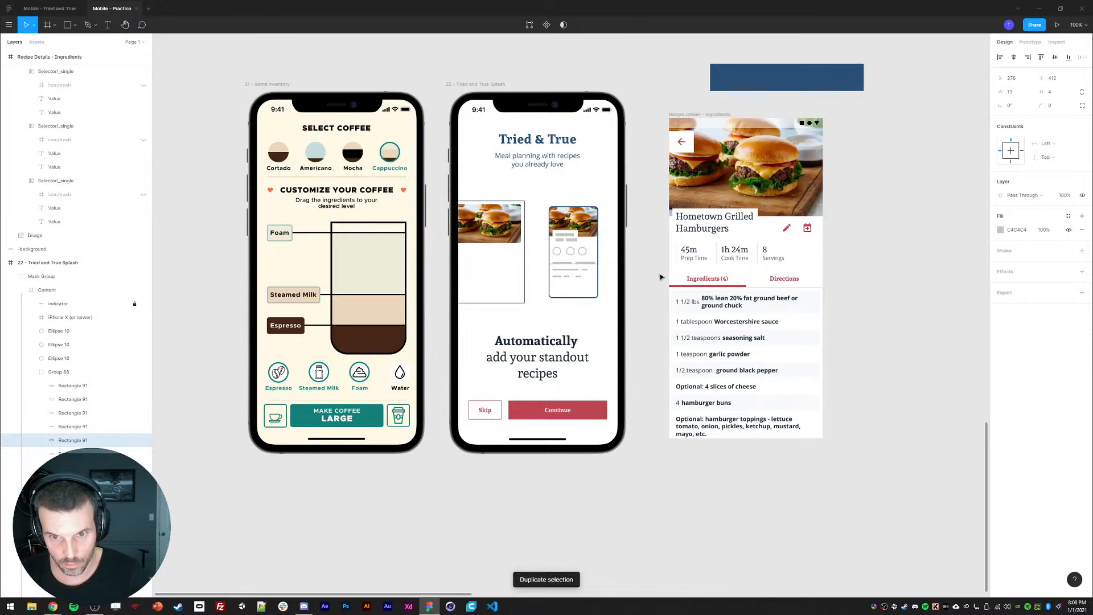
click(1016, 92)
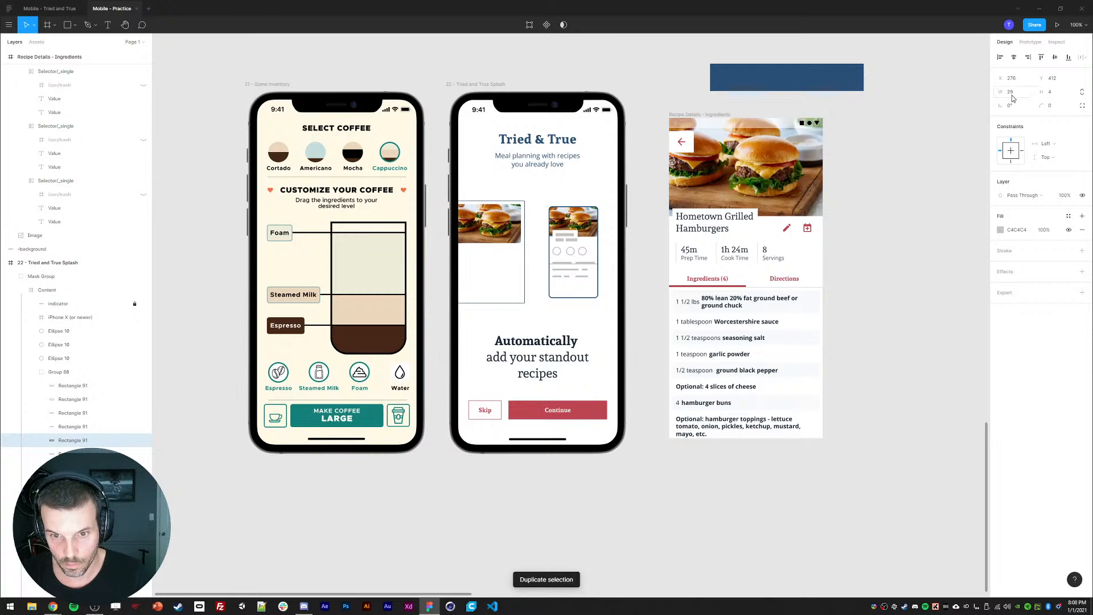
click(549, 294)
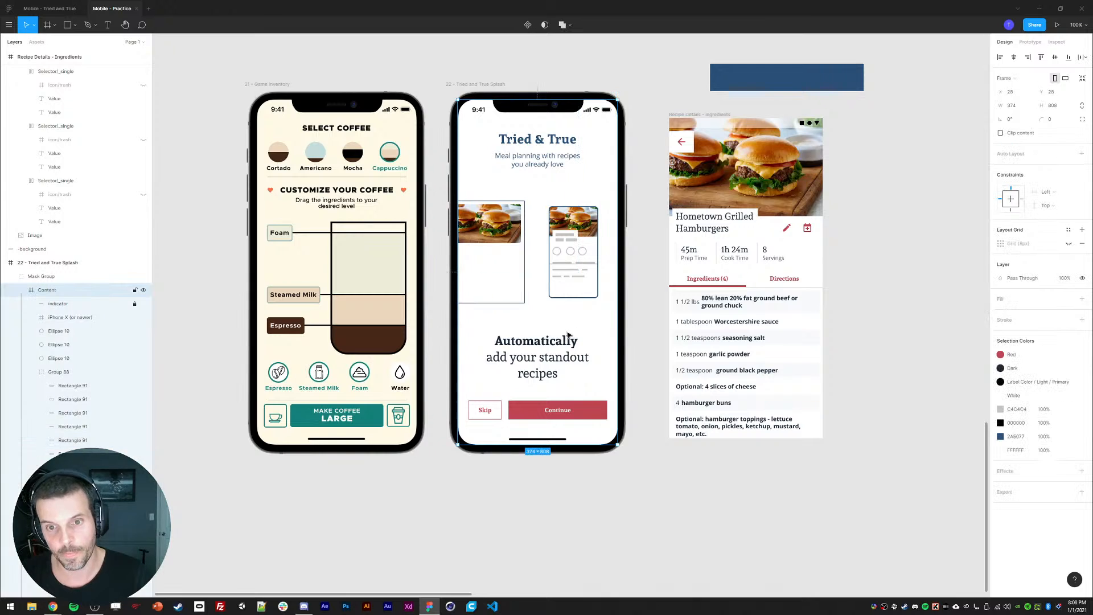
- Duplicate the 61-wide and 21-wide bars into two new lines at Y 428 and Y 444, and shorten the longer copy
click(566, 271)
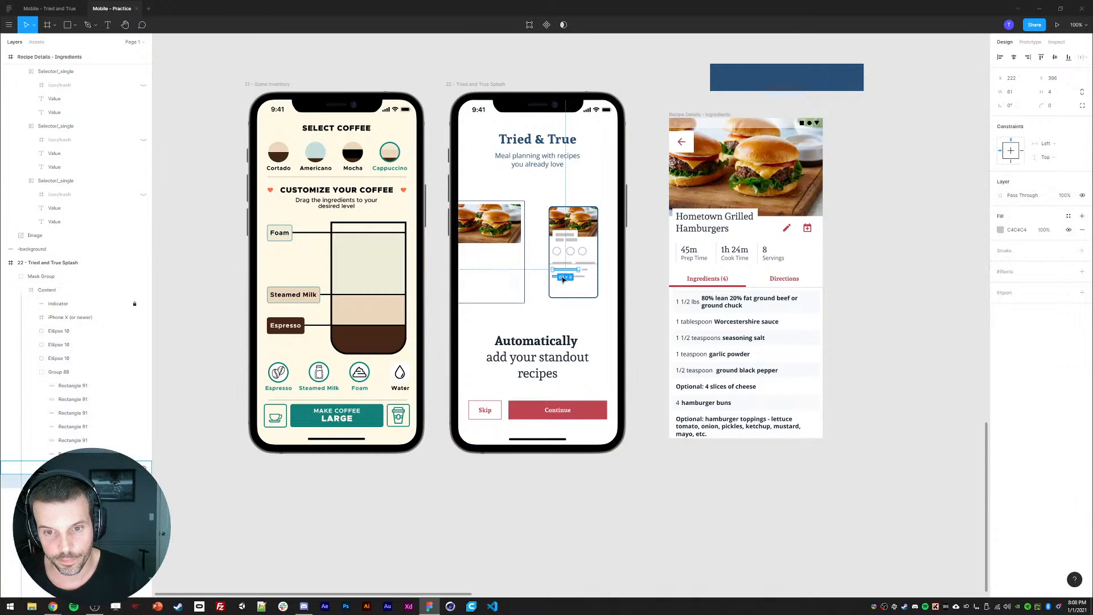
key(ctrl+d)
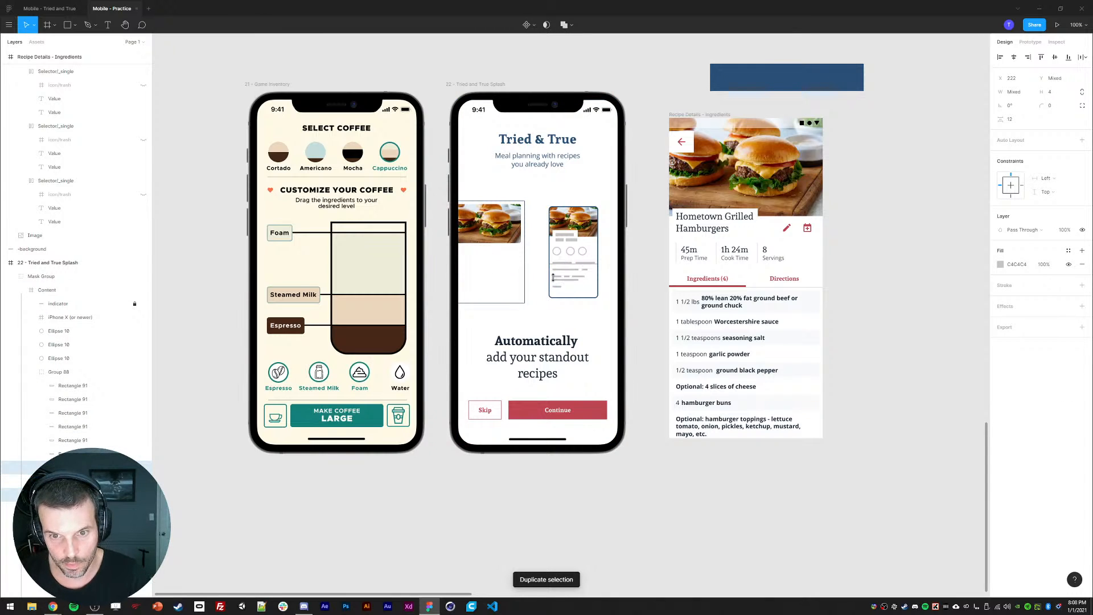
key(shift+Down)
click(637, 312)
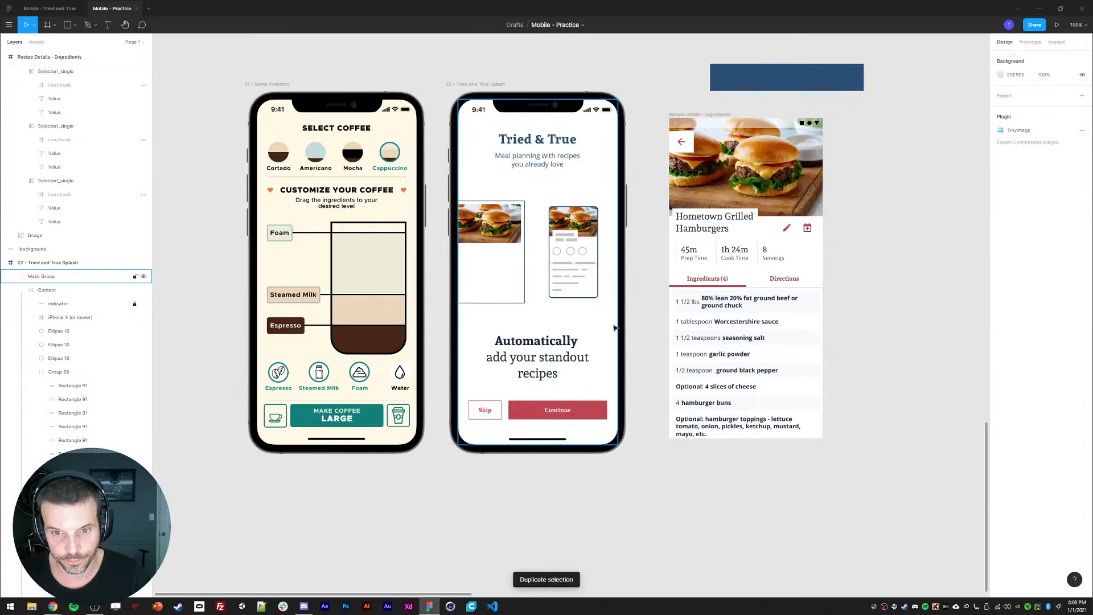
click(565, 283)
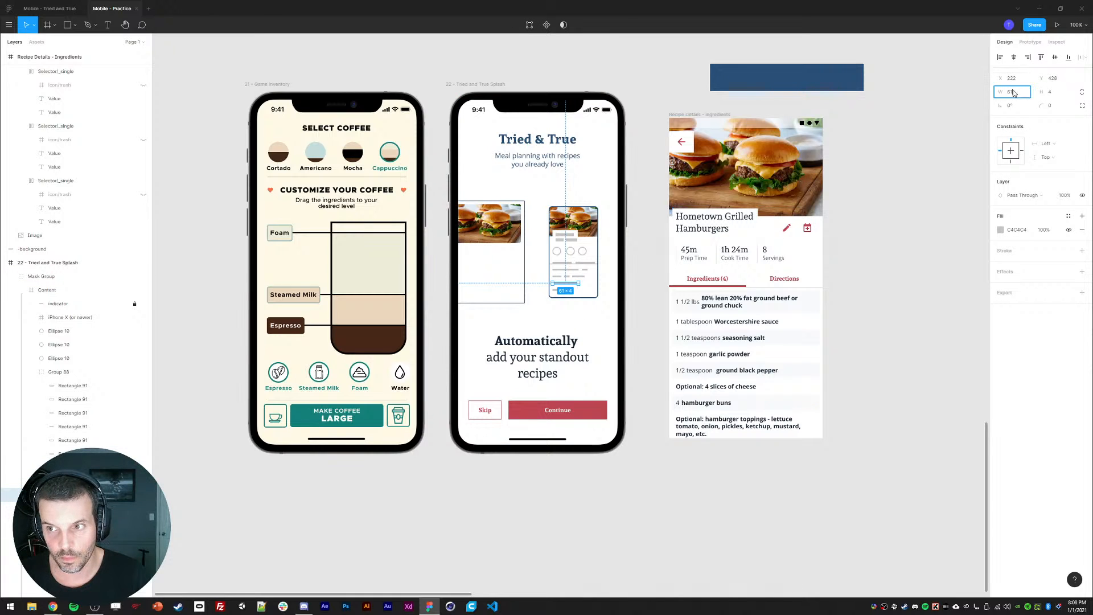
- Duplicate the 21-wide bar at Y 444 and place the copy beside it on the same line with a small gap
click(557, 291)
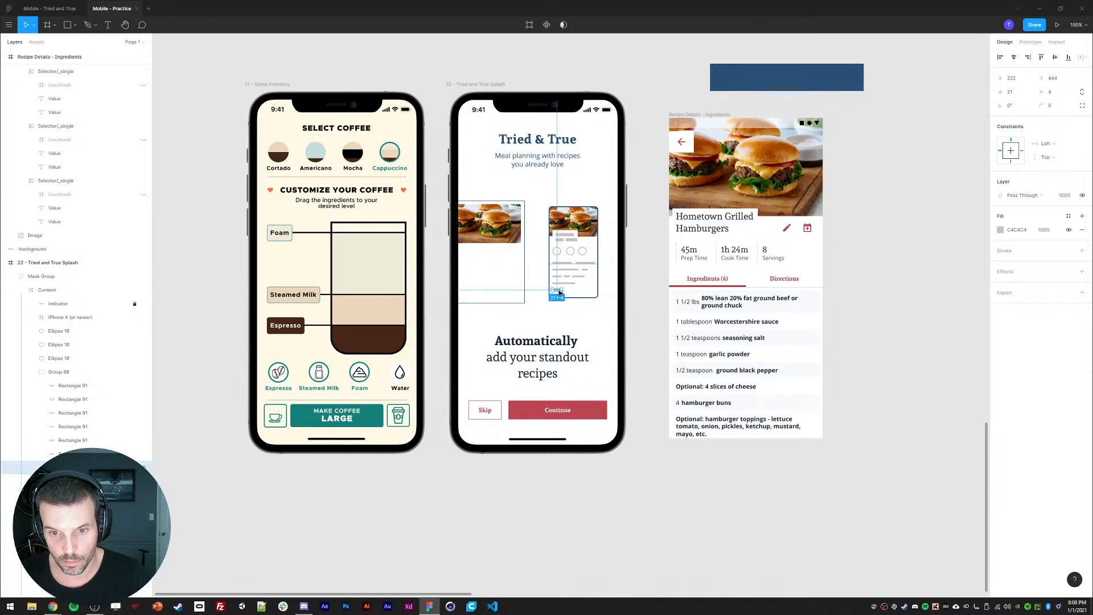
key(ctrl+d)
key(Right)
key(Right)
key(Right)
key(Right)
key(Right)
key(Right)
key(Right)
key(Right)
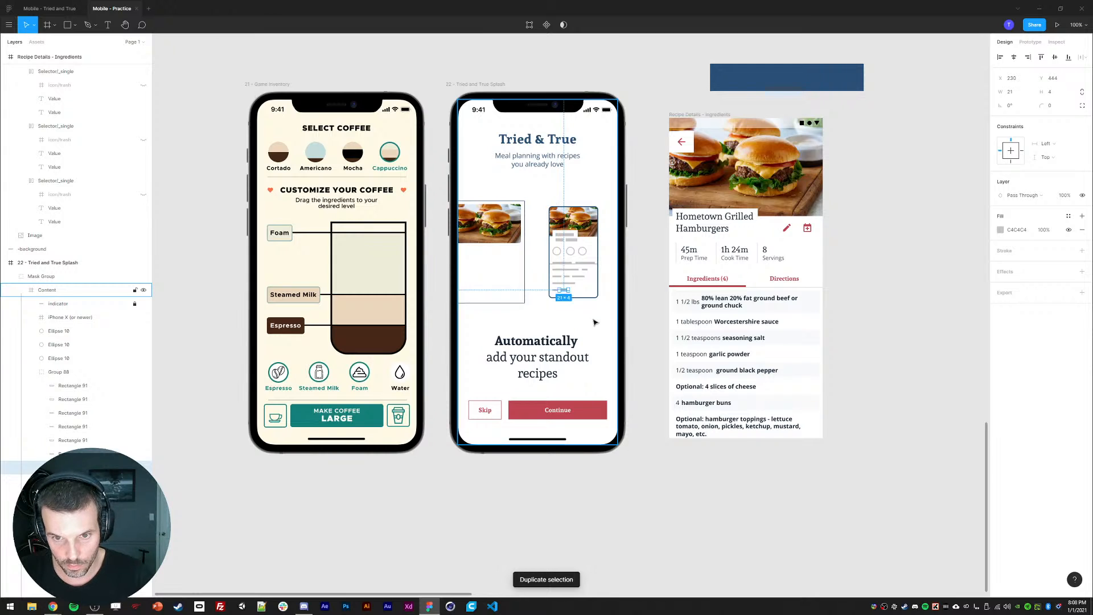
key(Escape)
key(Escape)
key(Escape)
key(Escape)
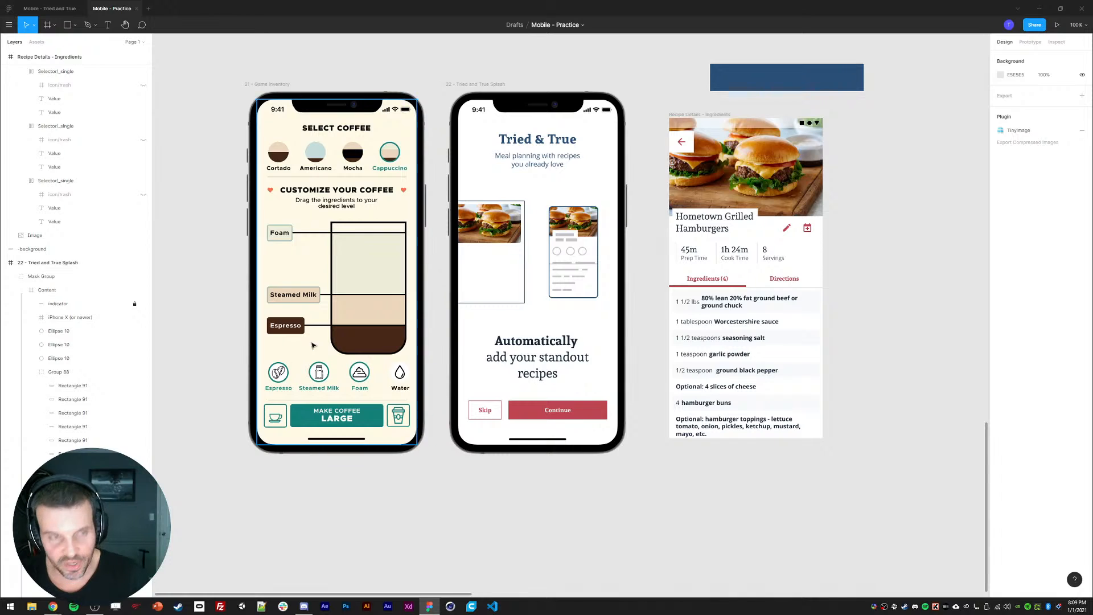
click(74, 24)
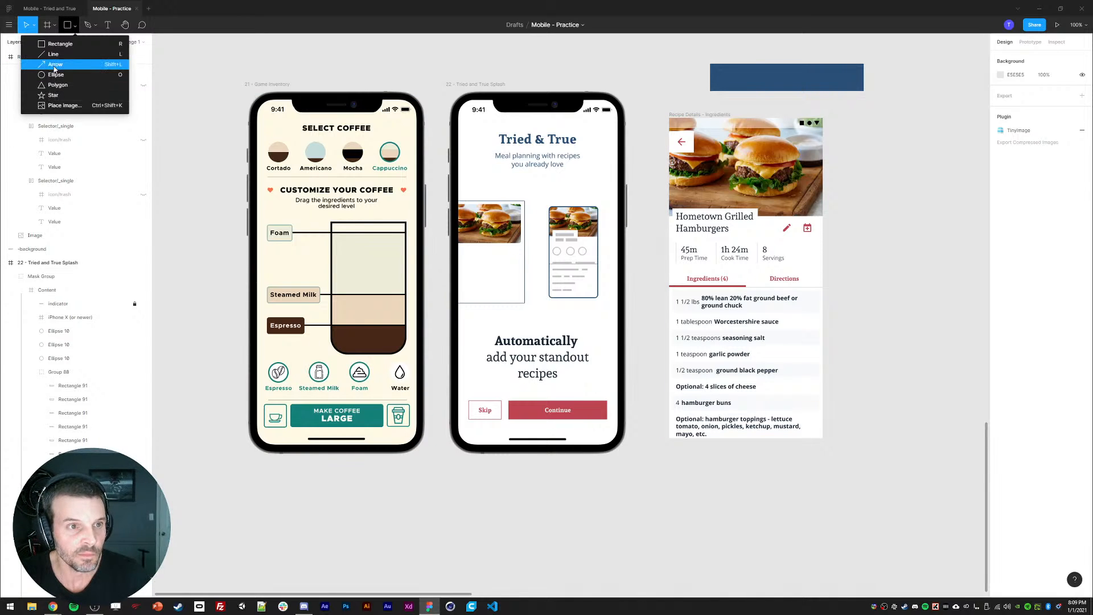
click(254, 57)
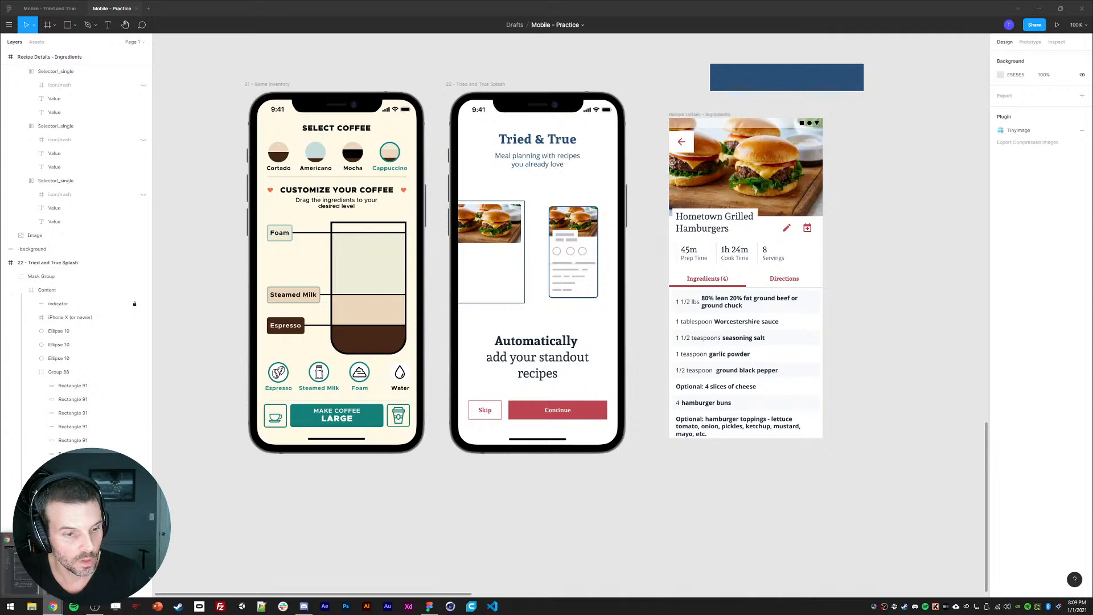
- Switch to Chrome and open flaticon.com in a new browser tab
click(39, 569)
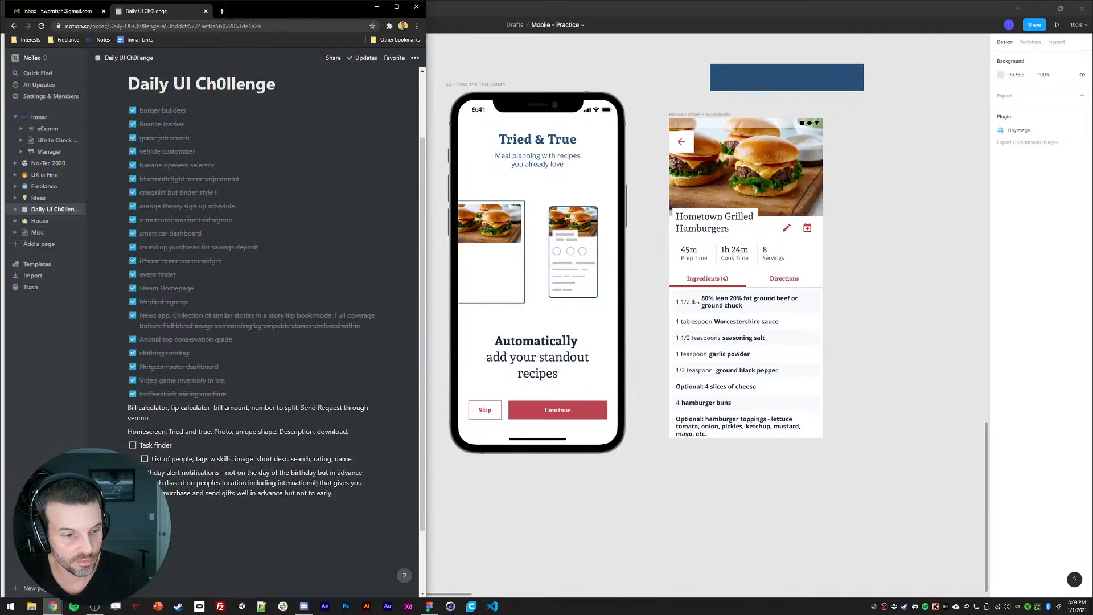
click(222, 10)
text(flast)
key(Return)
click(137, 26)
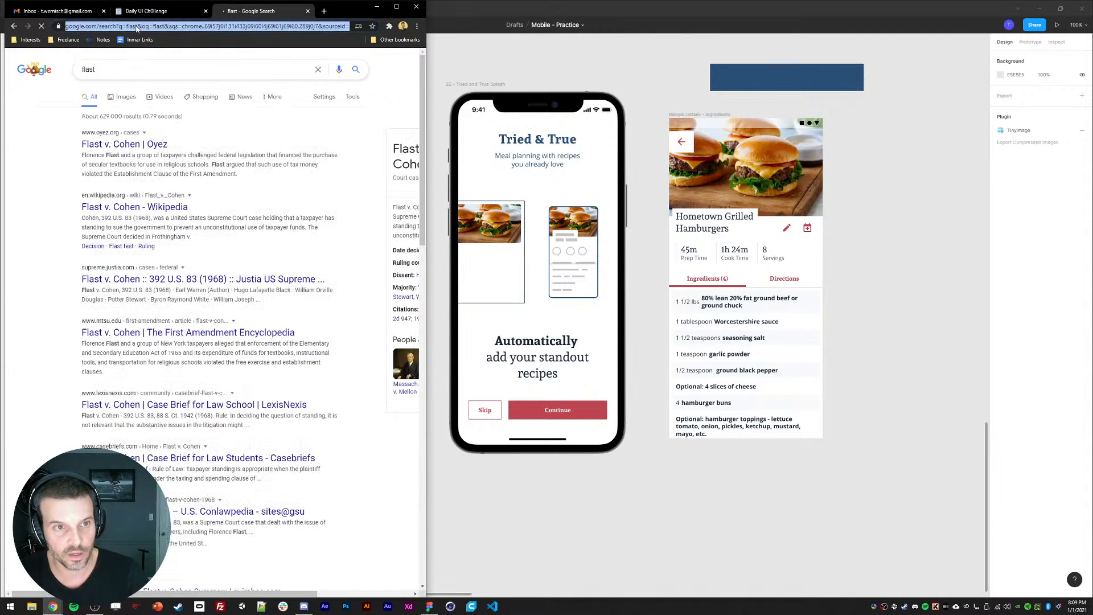
text(flaticon)
key(Return)
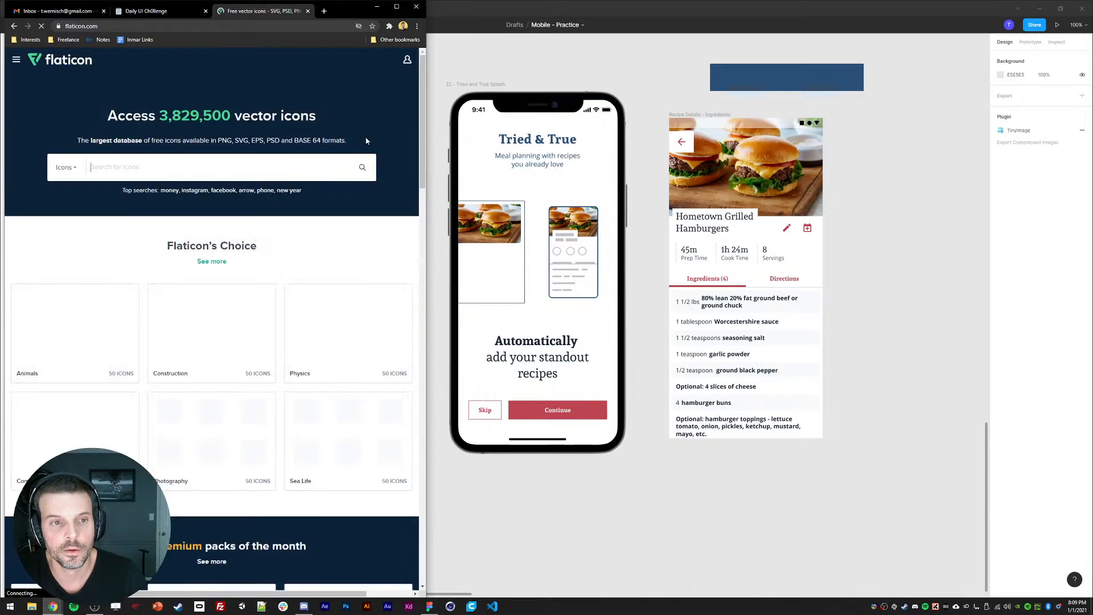
- Search Flaticon's icons for "arrow"
click(233, 156)
text(arrow)
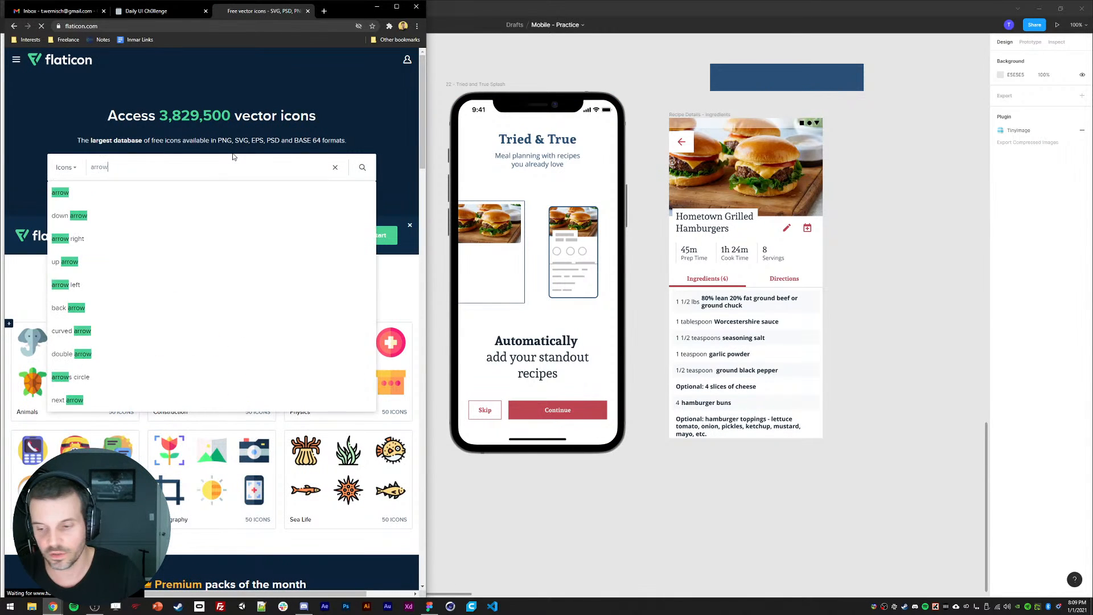
key(Return)
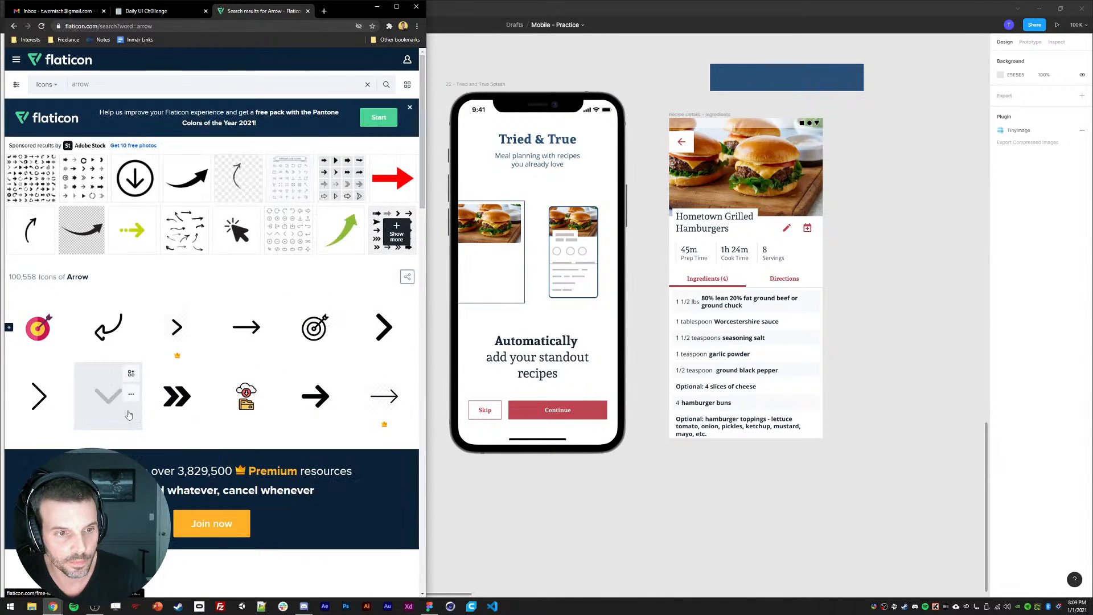
- Browse the Flaticon arrow icons and open the solid curved Back Arrow icon
scroll(233, 269, down, 1)
scroll(233, 269, down, 6)
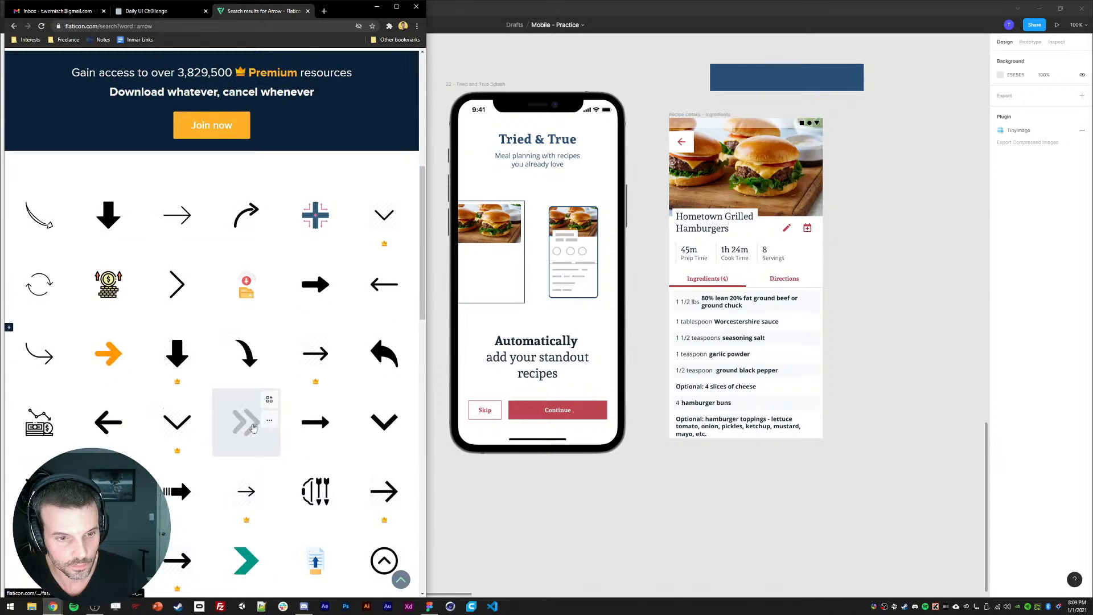
click(382, 354)
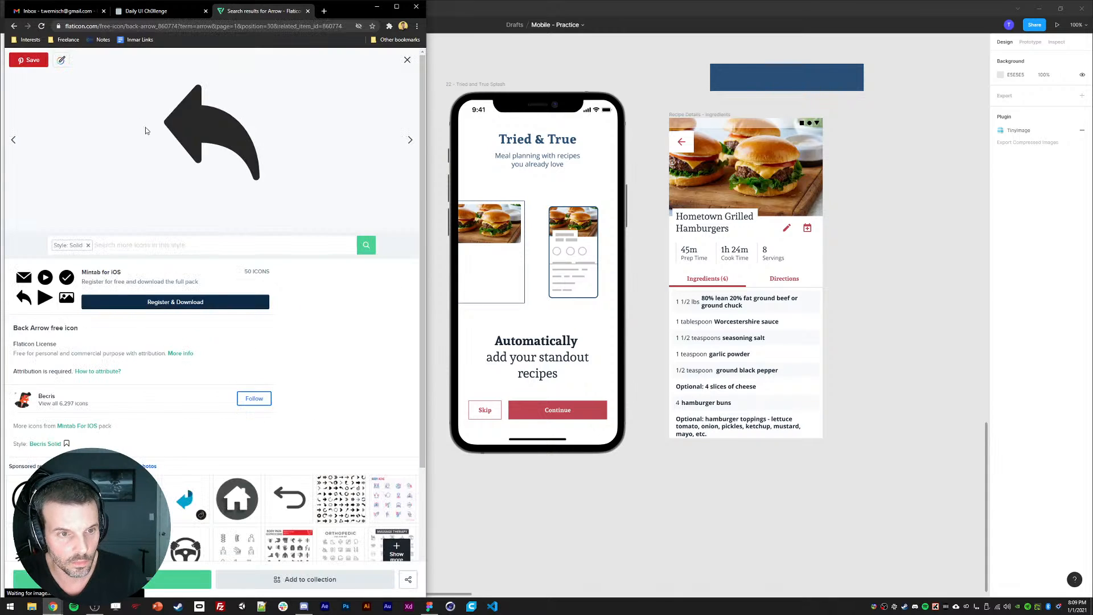
- Bring the arrow icon onto the Figma canvas and keep only its vector, removing the imported wrapper frame and groups
drag(679, 352, 646, 233)
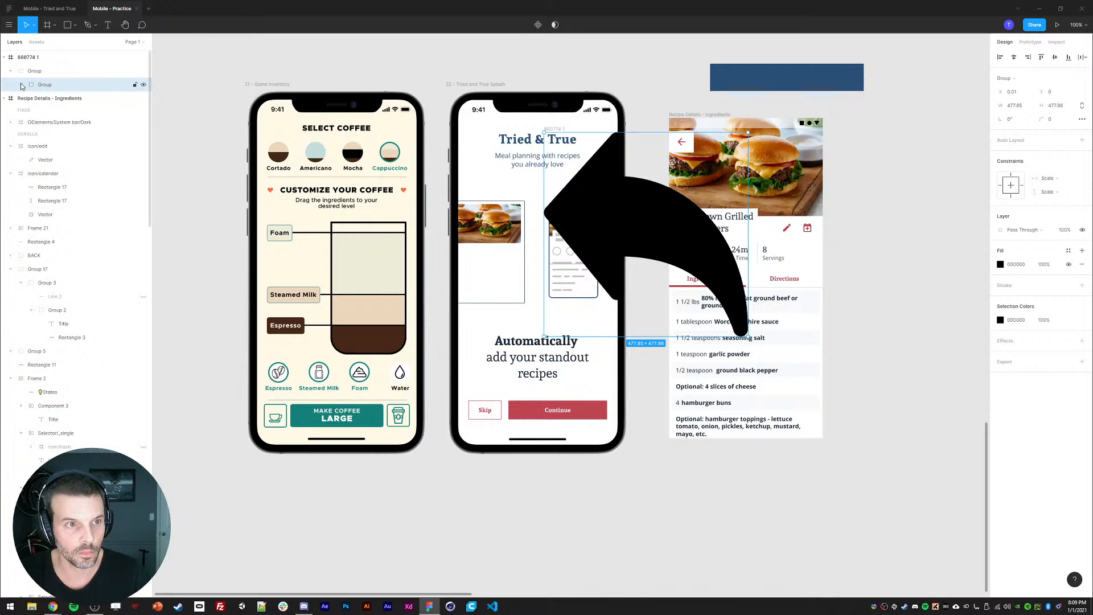
key(Delete)
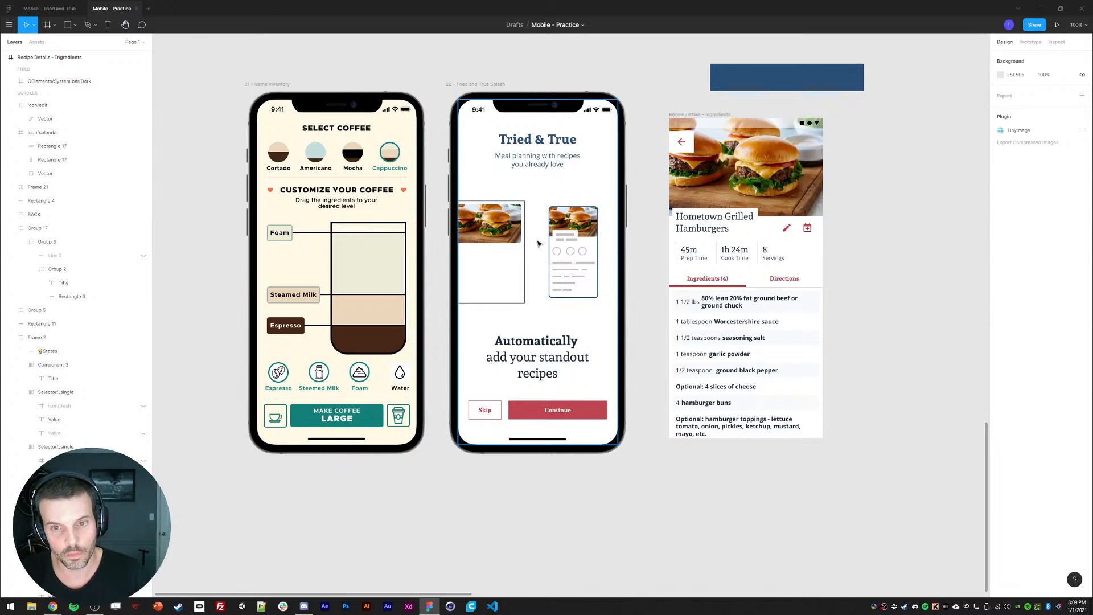
key(ctrl+v)
- Rotate the arrow vector to -180° so it points toward the recipe details screen
drag(734, 363, 528, 124)
right_click(615, 234)
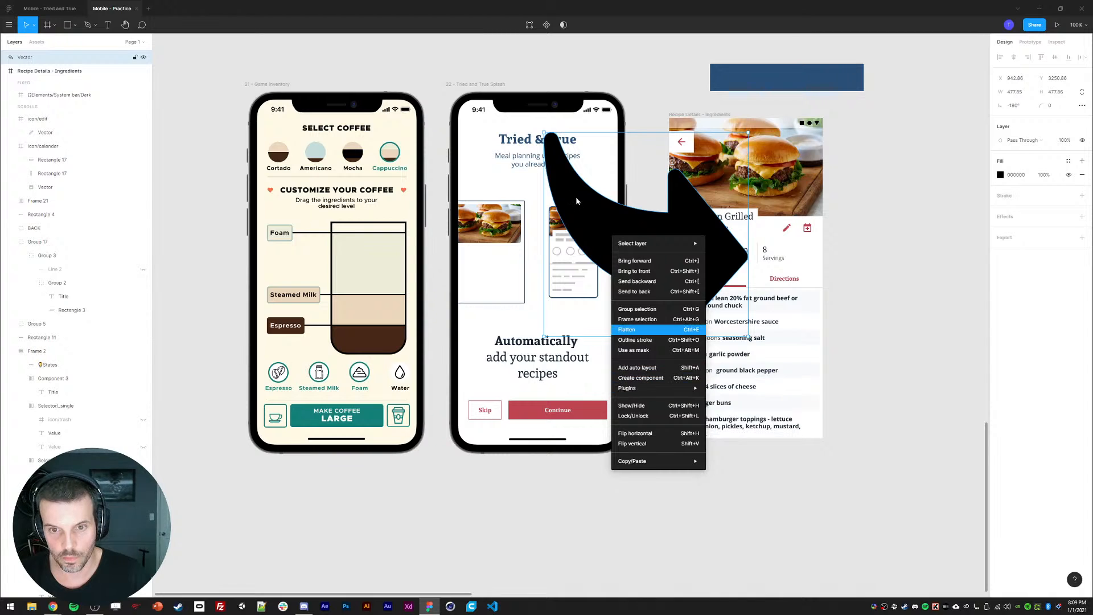
click(576, 197)
right_click(588, 225)
click(582, 204)
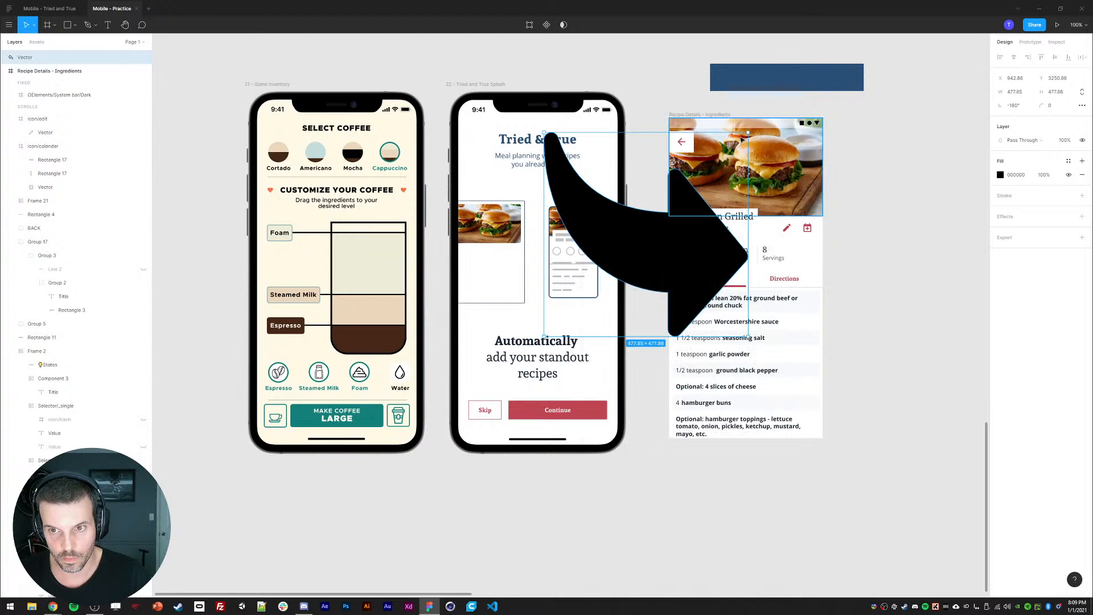
- Scale the arrow down to about 103 × 103 and fill it with the blue sampled from the rectangle above the recipe screen
drag(748, 133, 532, 274)
key(i)
click(744, 81)
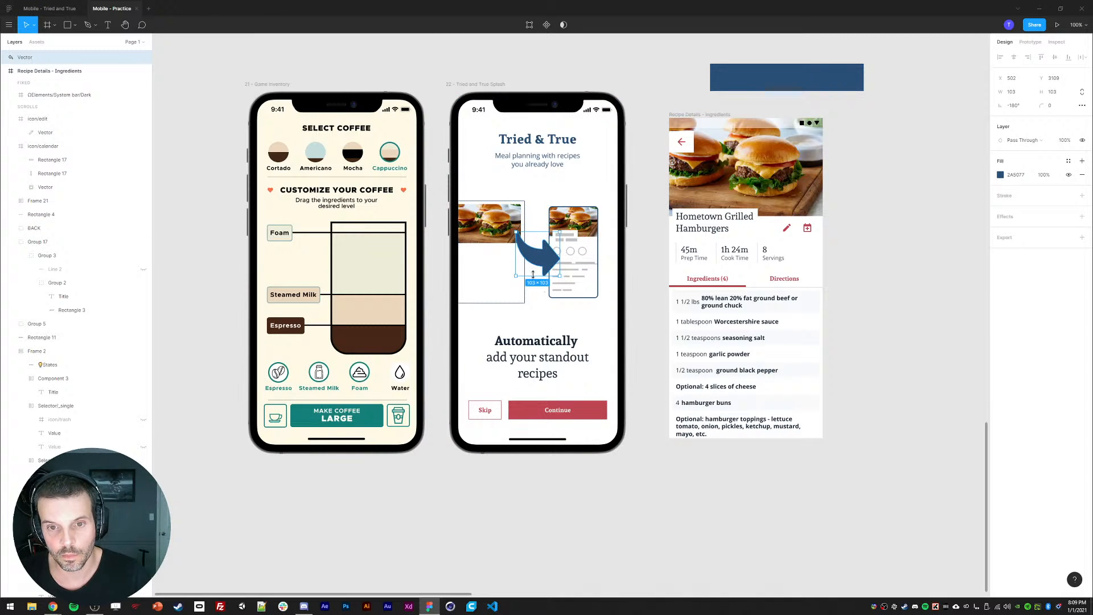
- Move the arrow between the burger photo and the small recipe card, and align it vertically with the card's centre
key(shift+Up)
key(shift+Up)
key(shift+Left)
key(shift+Left)
key(shift+Left)
key(shift+Left)
key(shift+Left)
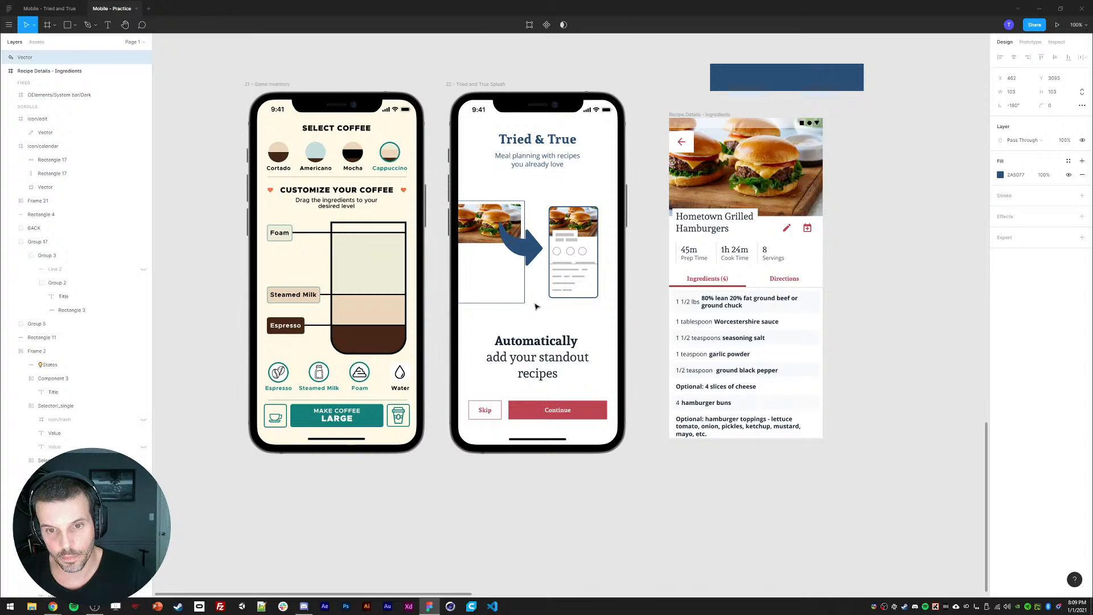
shift+click(574, 297)
click(1055, 59)
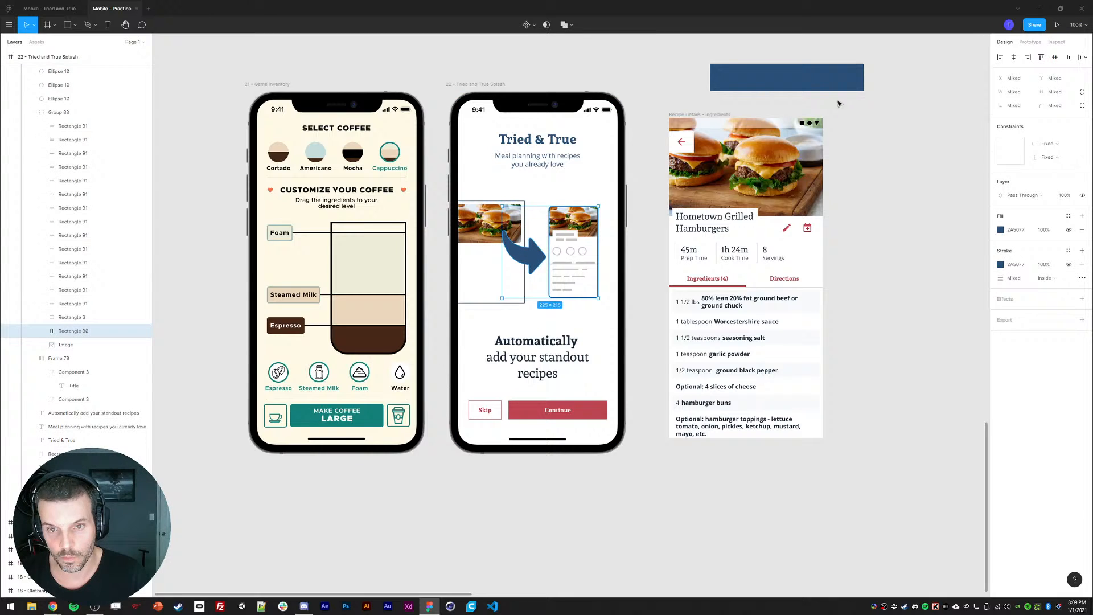
click(581, 71)
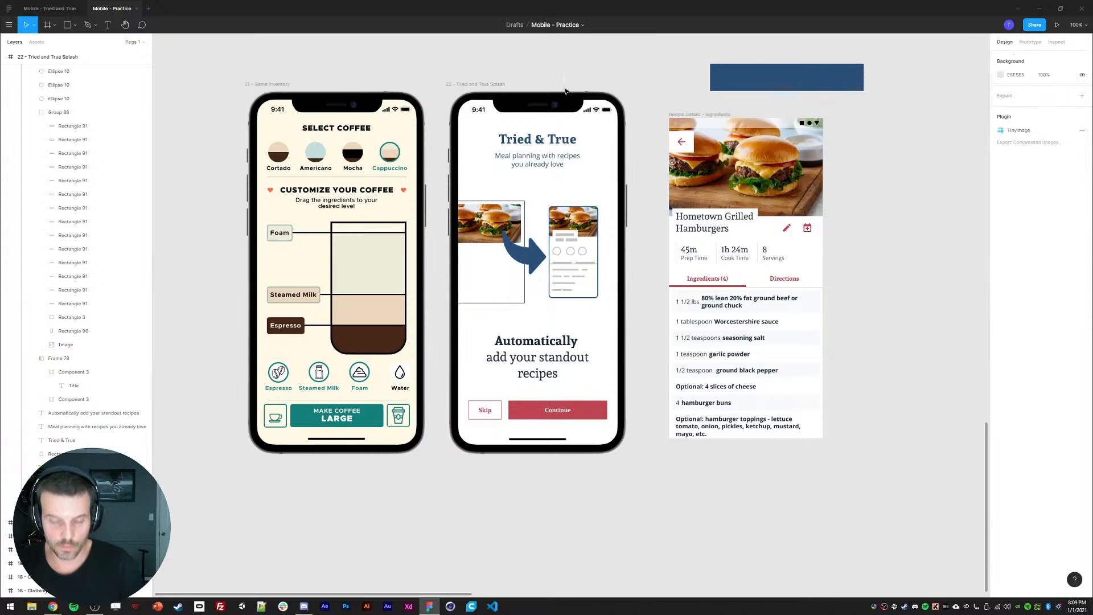
- Shrink the blue arrow slightly so it fits between the large outline and the small recipe card
click(530, 259)
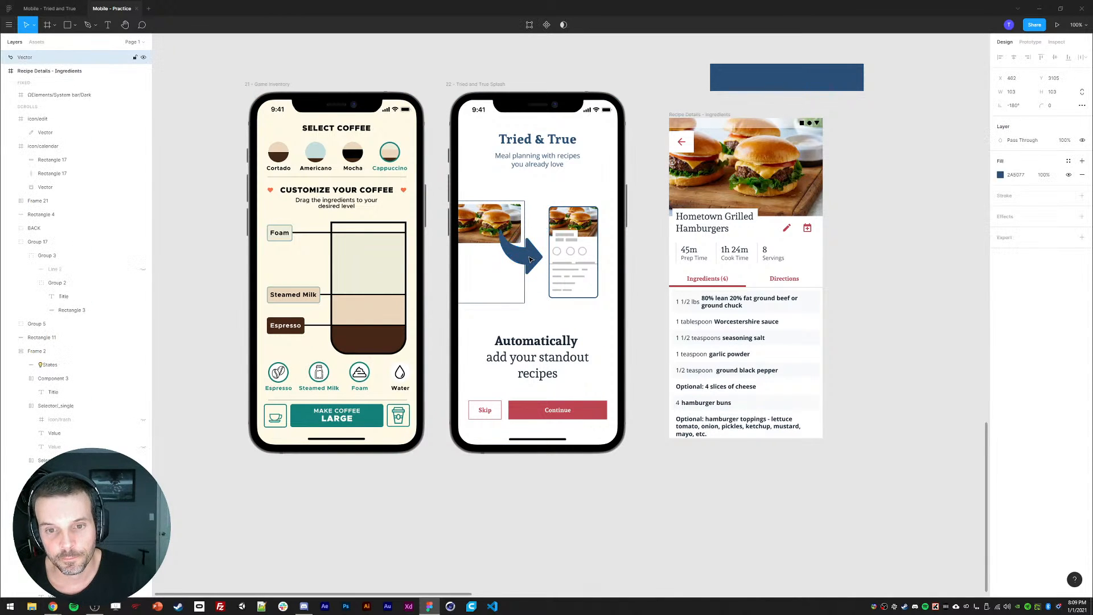
drag(501, 229, 513, 238)
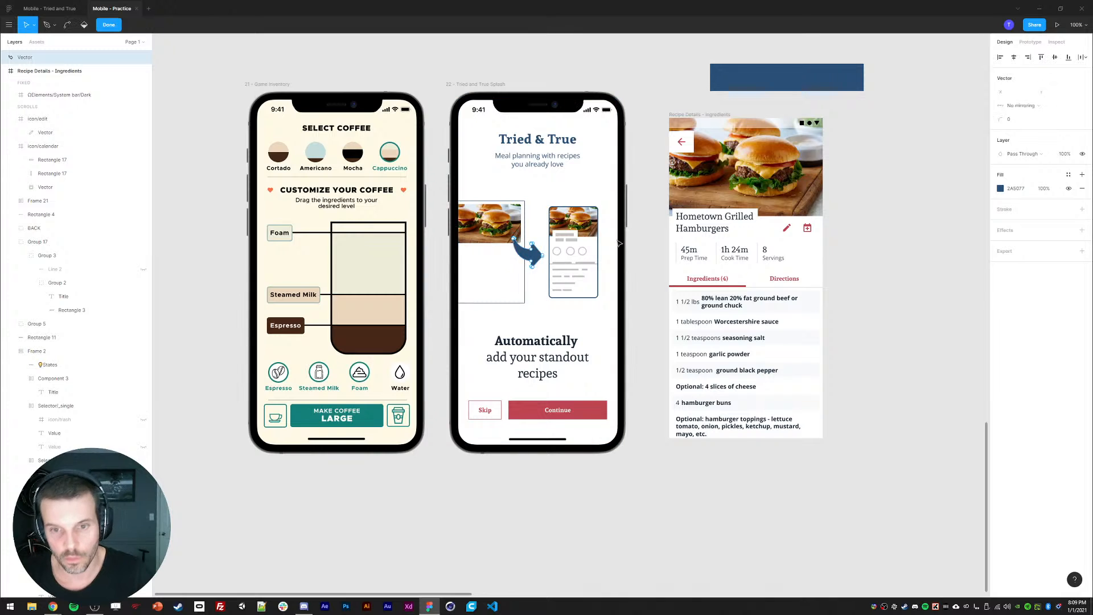
click(553, 199)
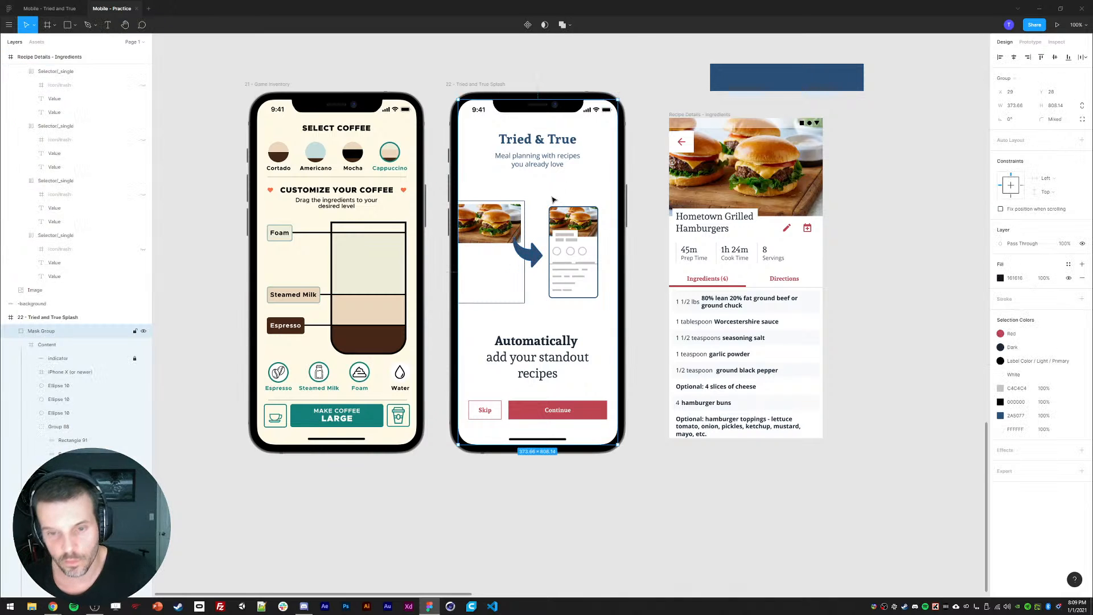
- Duplicate the large outline rectangle around the burger photo, place the copy behind it, and offset it 8 px up and left
double_click(515, 297)
key(ctrl+d)
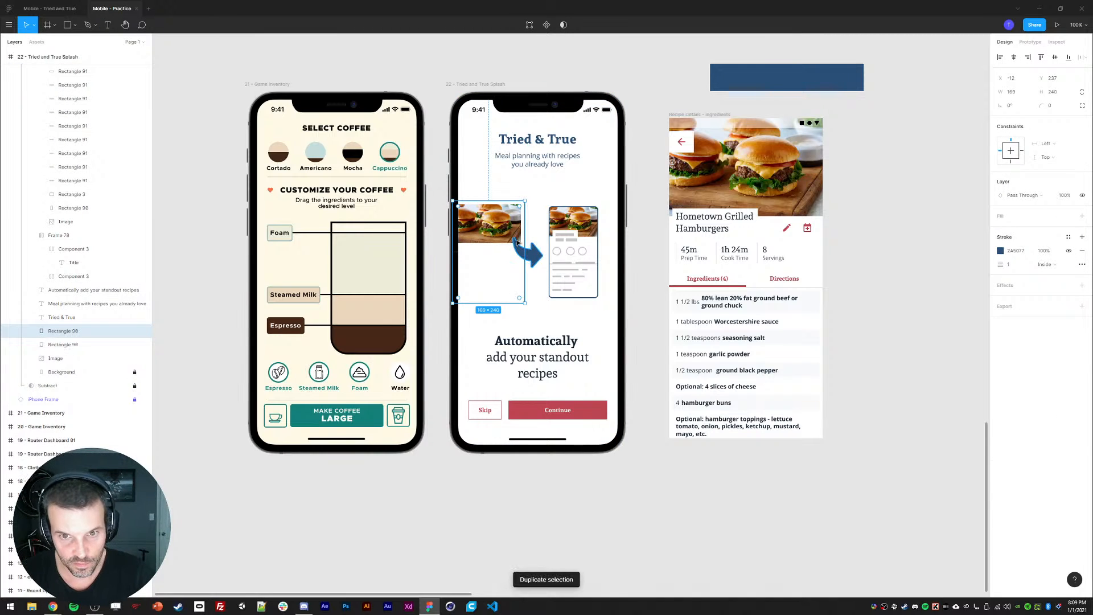
drag(61, 354, 61, 353)
key(shift+Up)
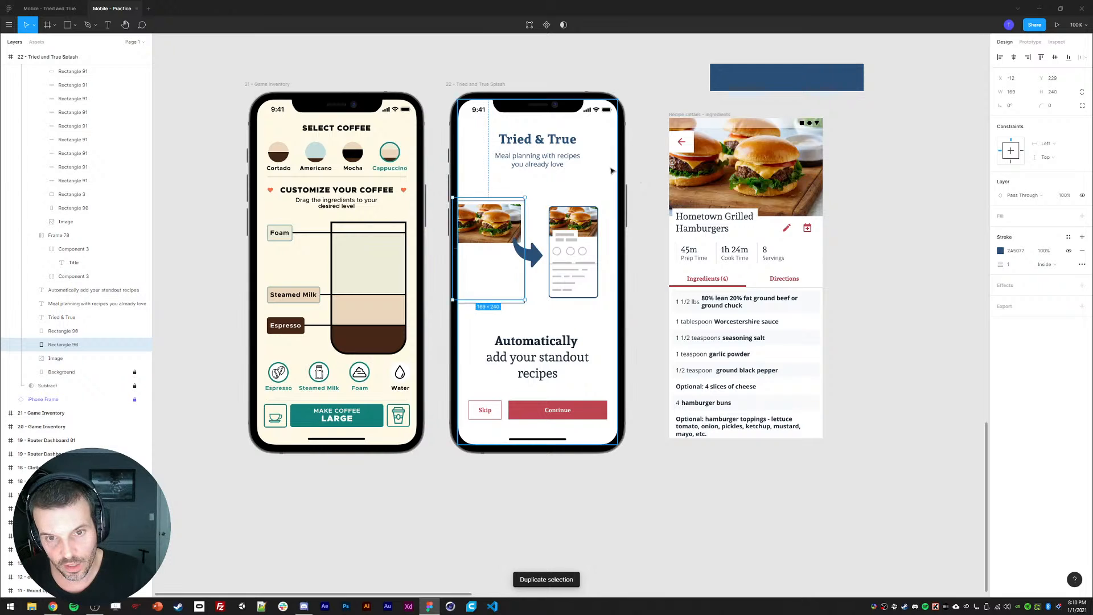
key(shift+Left)
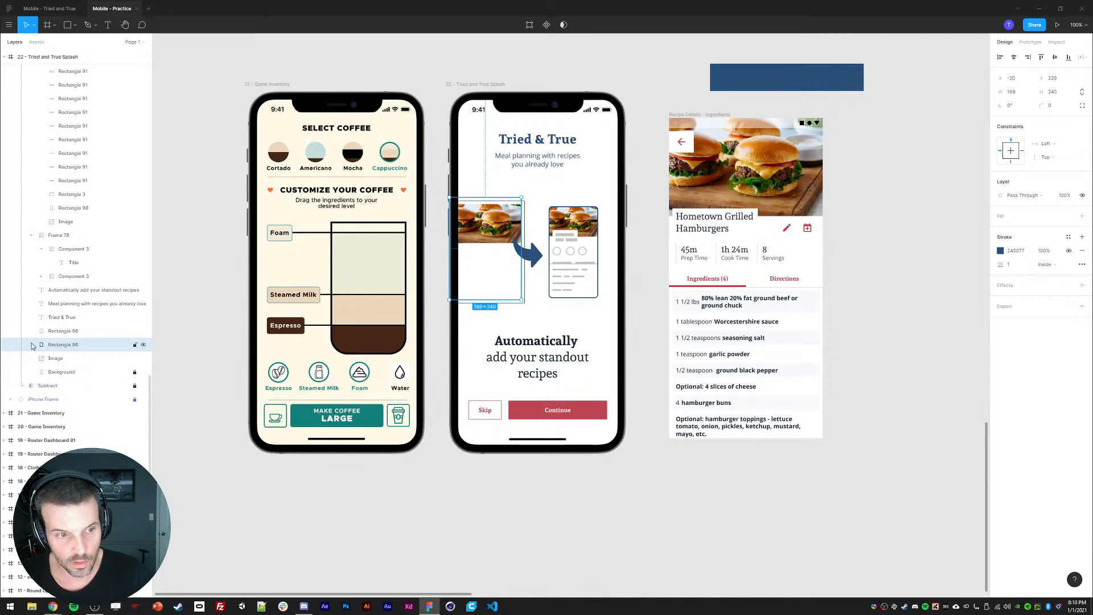
- Duplicate the offset outline again and shift the new copy another 8 px up and left to form a stack
key(ctrl+d)
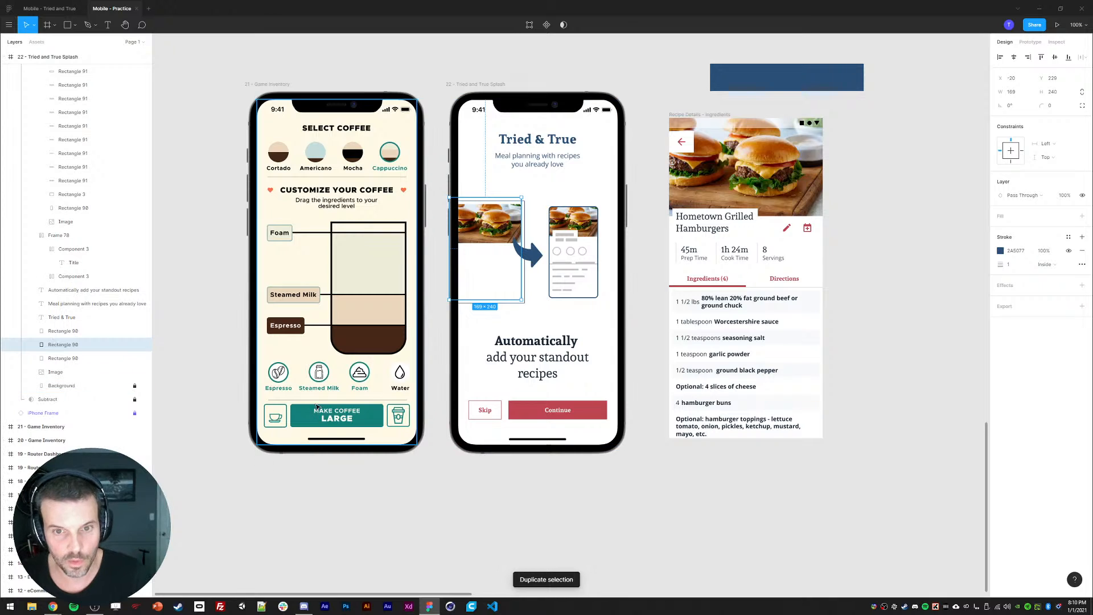
key(shift+Up)
key(shift+Left)
- Give the three stacked outline rectangles a white FFFFFF fill
click(64, 359)
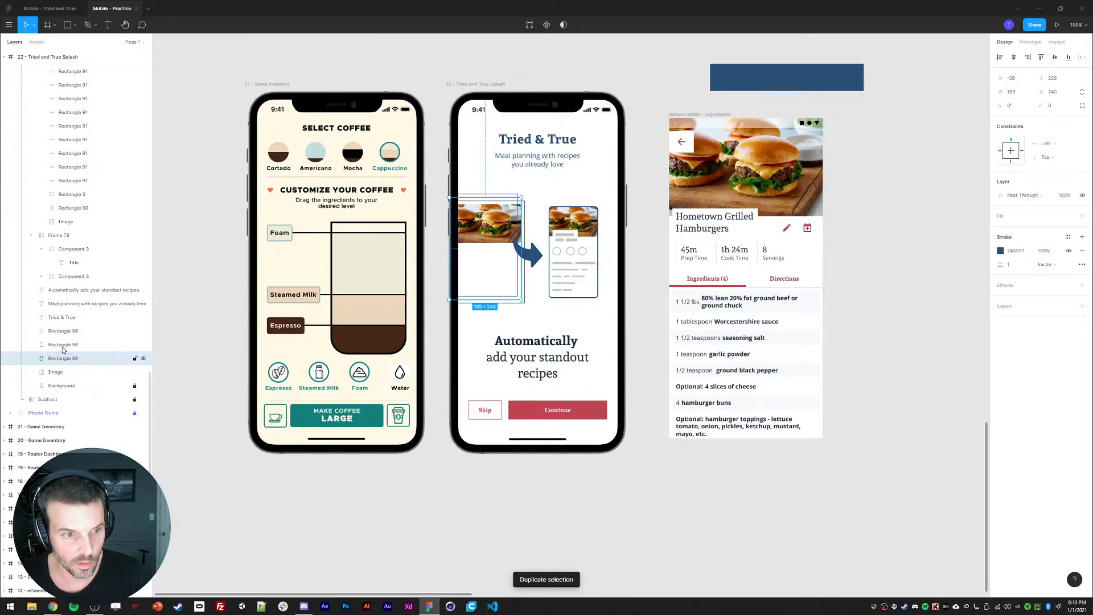
ctrl+click(64, 332)
click(1082, 251)
click(1000, 265)
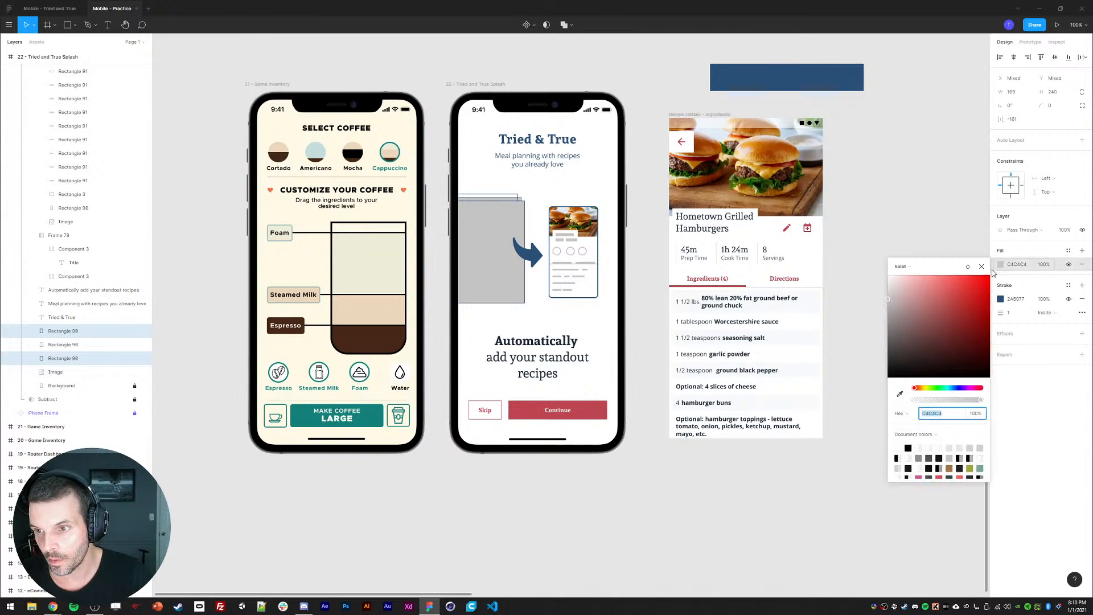
drag(914, 290, 874, 265)
click(834, 234)
click(63, 331)
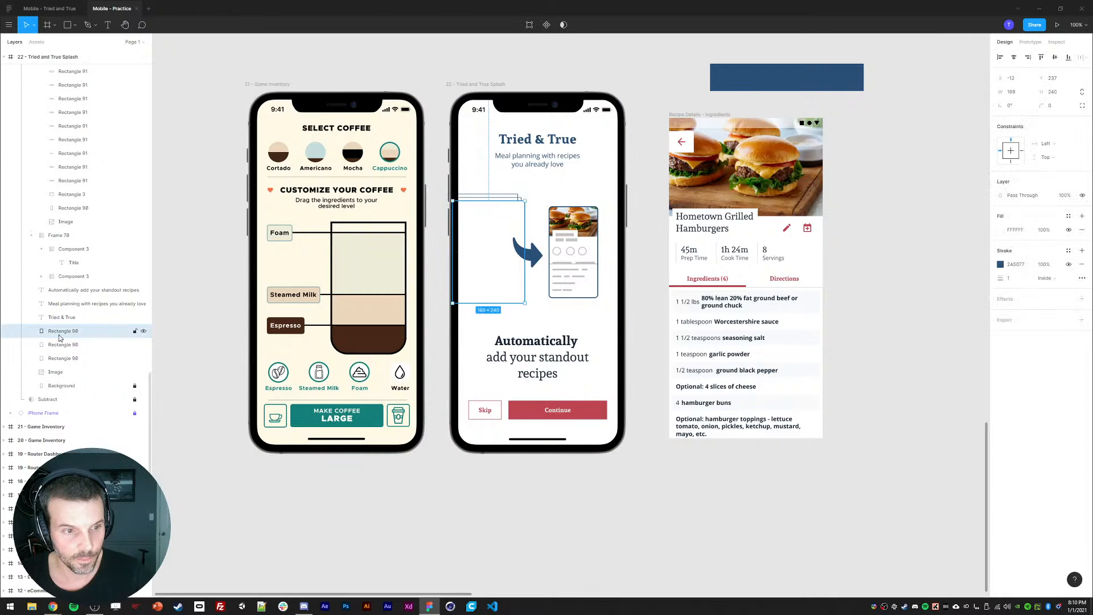
click(62, 344)
click(60, 359)
click(831, 348)
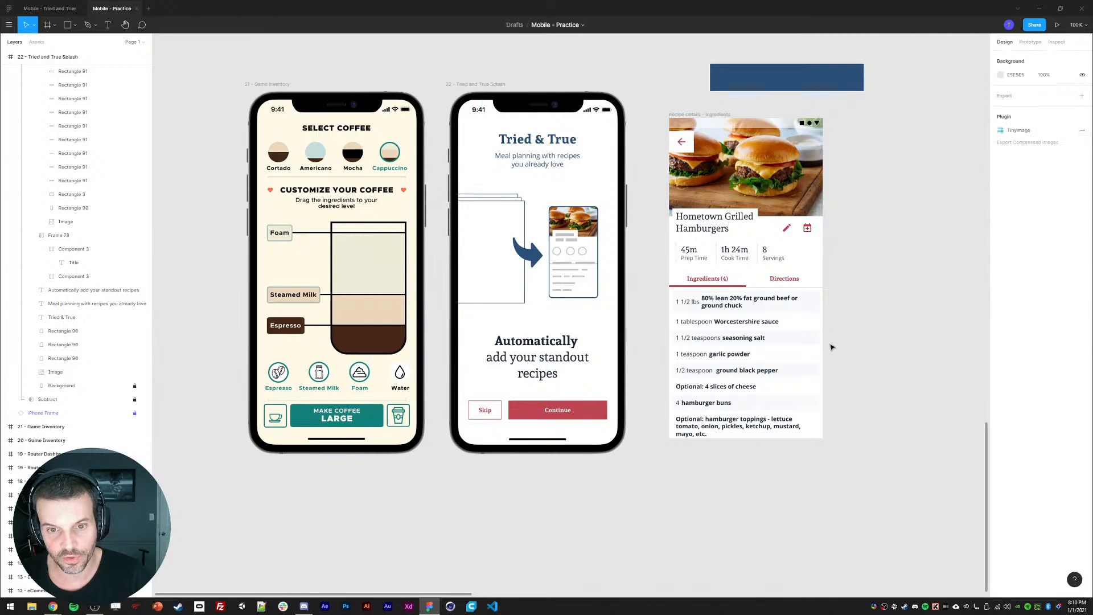
- Reorder the burger Image layer above the three stacked outline rectangles
drag(55, 371, 50, 330)
click(907, 272)
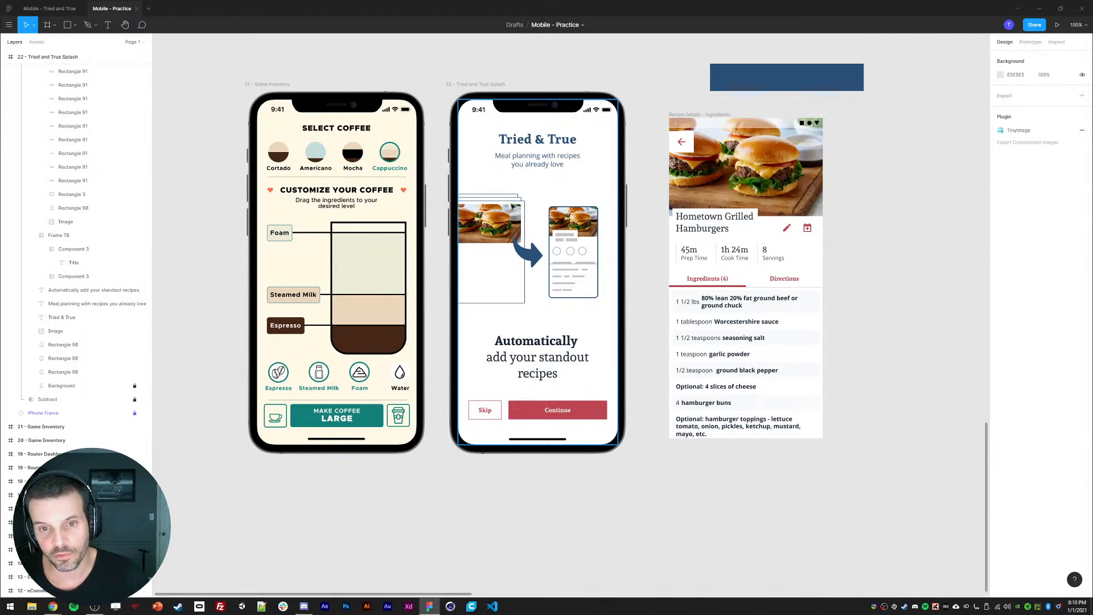
click(519, 261)
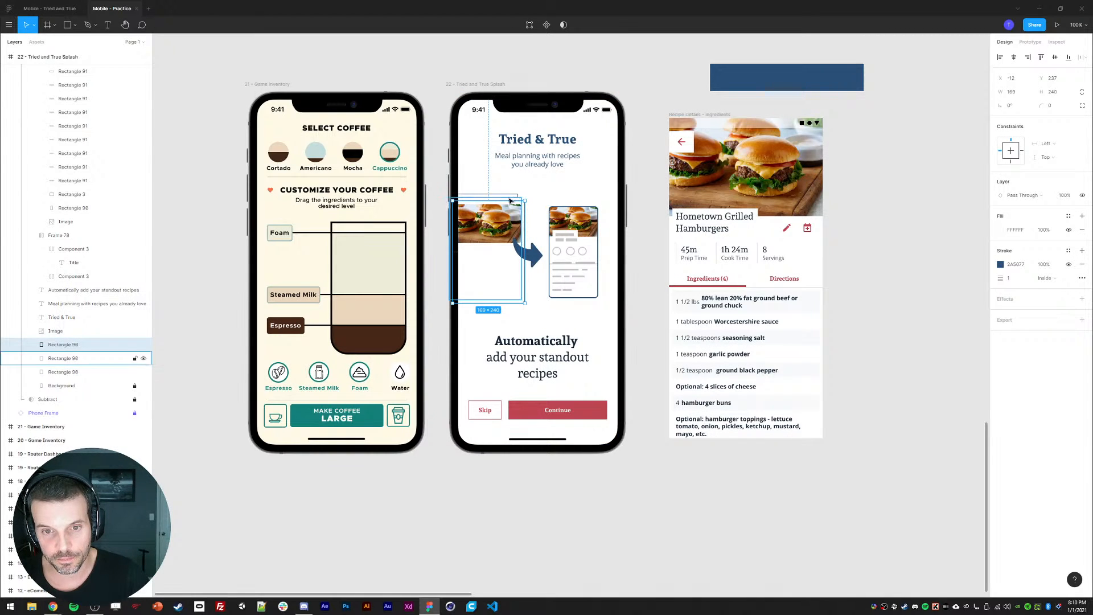
shift+click(508, 197)
shift+click(511, 194)
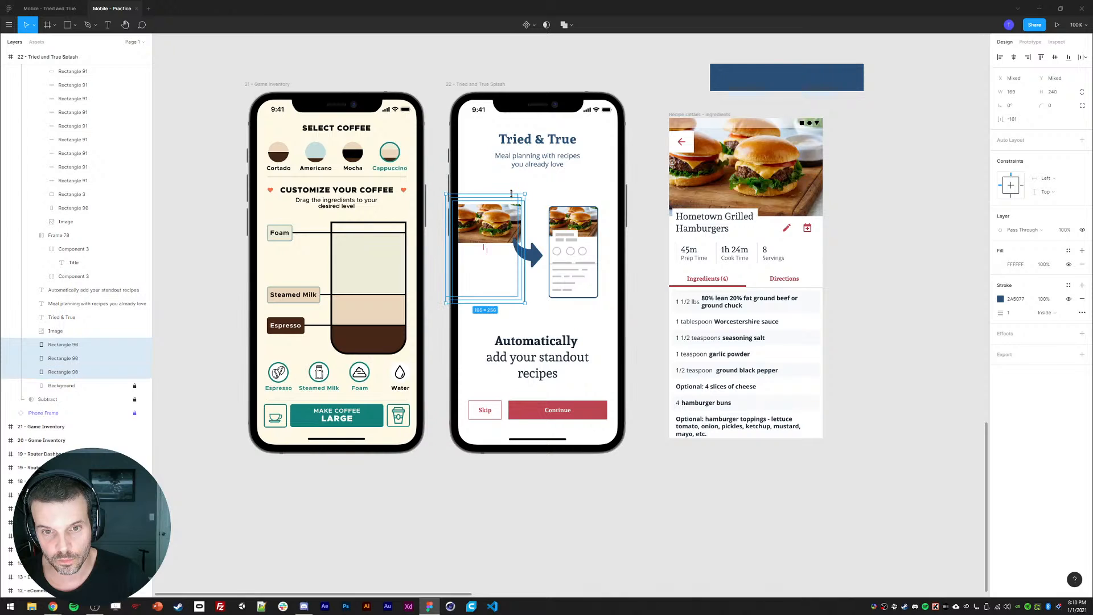
click(938, 208)
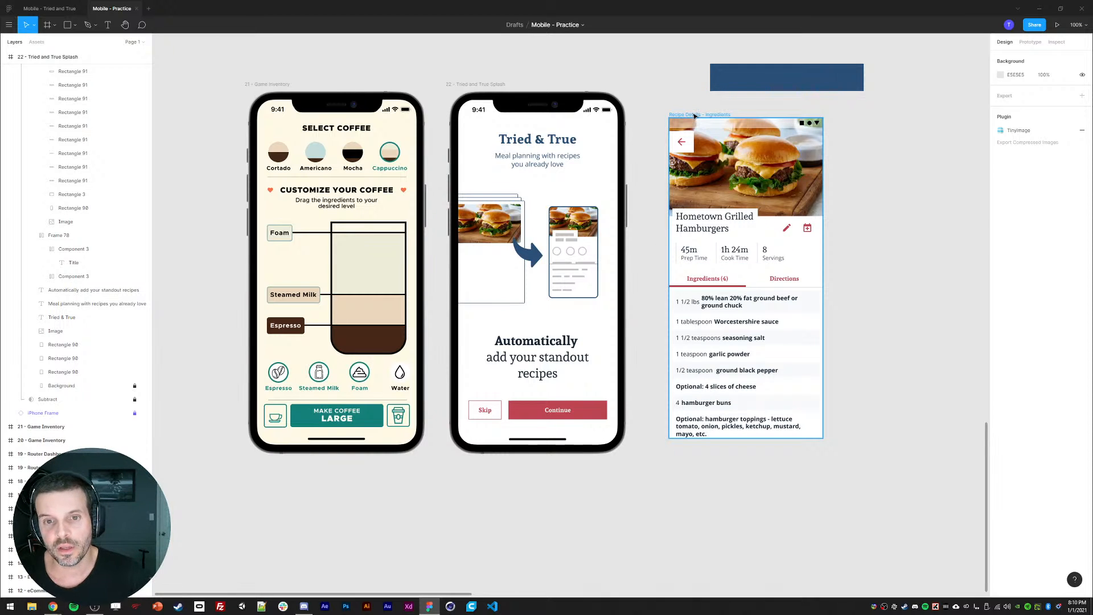
- Shift the Recipe Details - Ingredients frame down and reduce the splash title text to just "&"
drag(694, 115, 724, 185)
ctrl+click(536, 141)
double_click(536, 141)
drag(534, 140, 625, 151)
key(BackSpace)
key(BackSpace)
key(Escape)
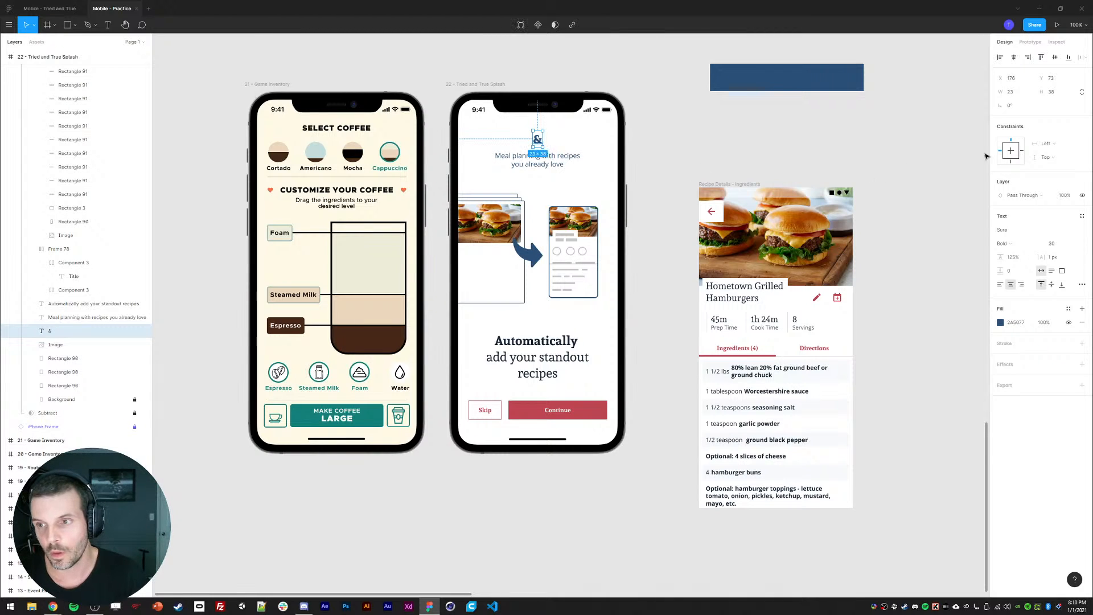
- Set the "&" text to font size 60 in the Regular weight
text(40)
key(Return)
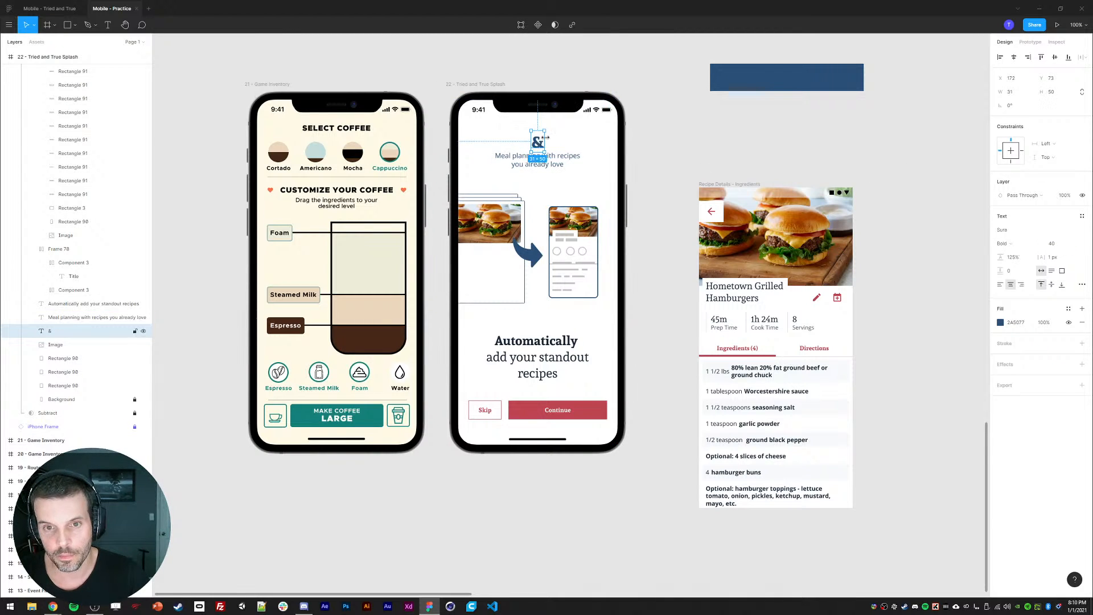
click(1057, 243)
text(60)
key(Return)
click(1017, 243)
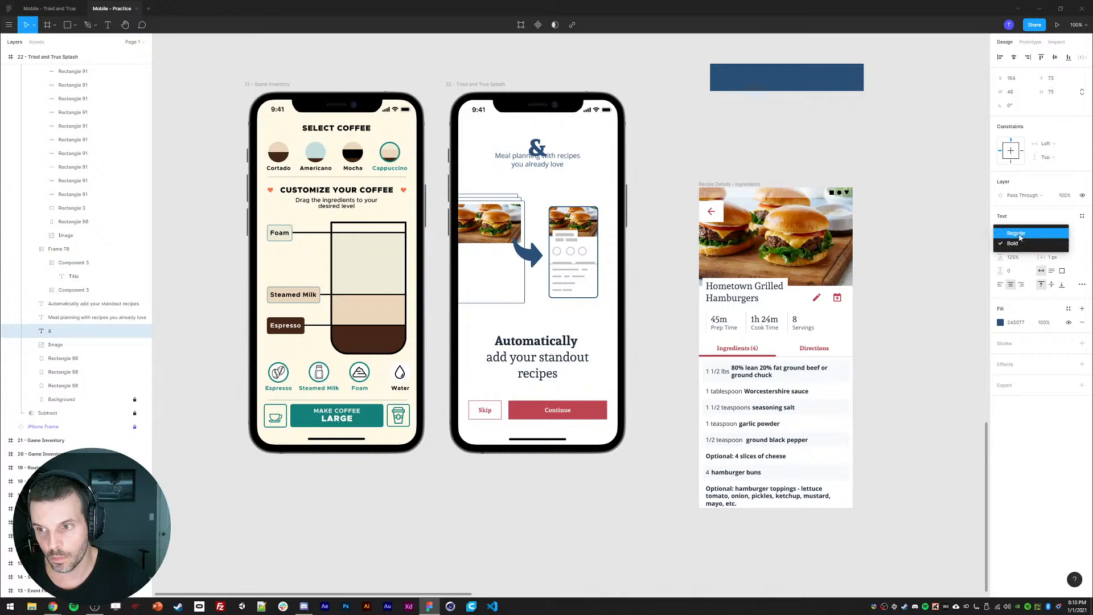
click(1018, 234)
- Raise the "&" above the tagline and add a duplicate to its left that reads "TRIED"
drag(538, 156, 488, 137)
key(ctrl+d)
double_click(488, 136)
text(TRIED)
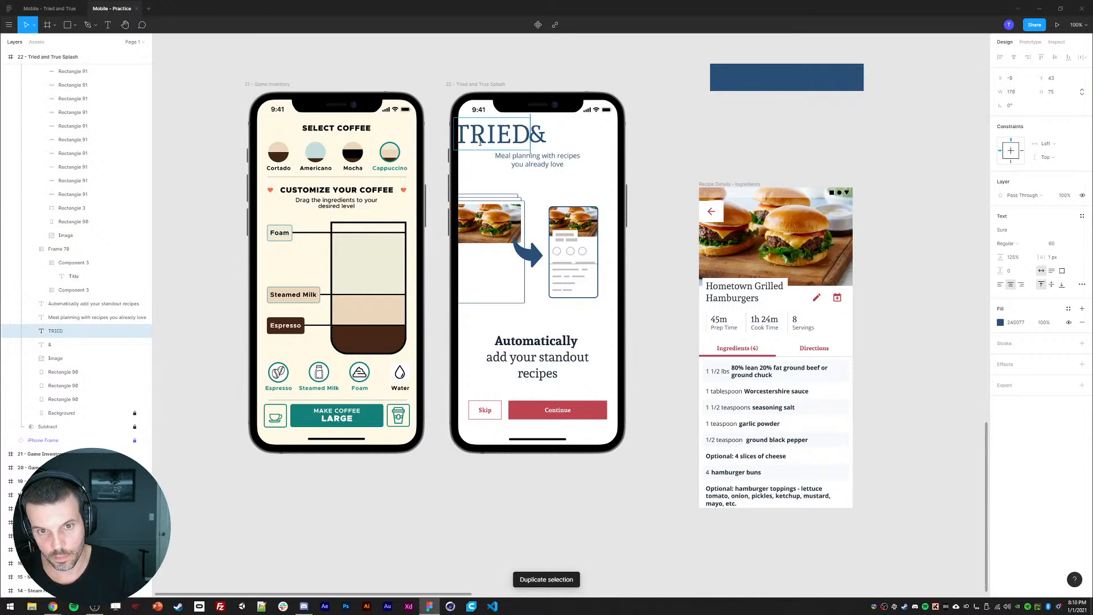
key(Escape)
- Set the "TRIED" text to font size 20 in the Bold weight
click(1051, 243)
text(20)
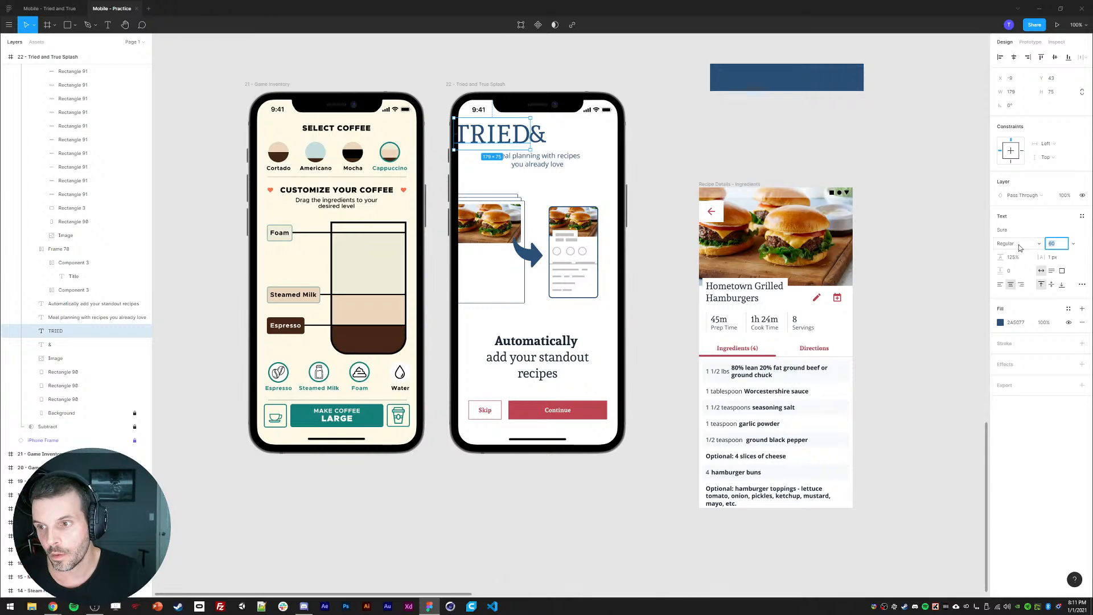
key(Return)
click(1024, 247)
click(1024, 256)
click(1051, 249)
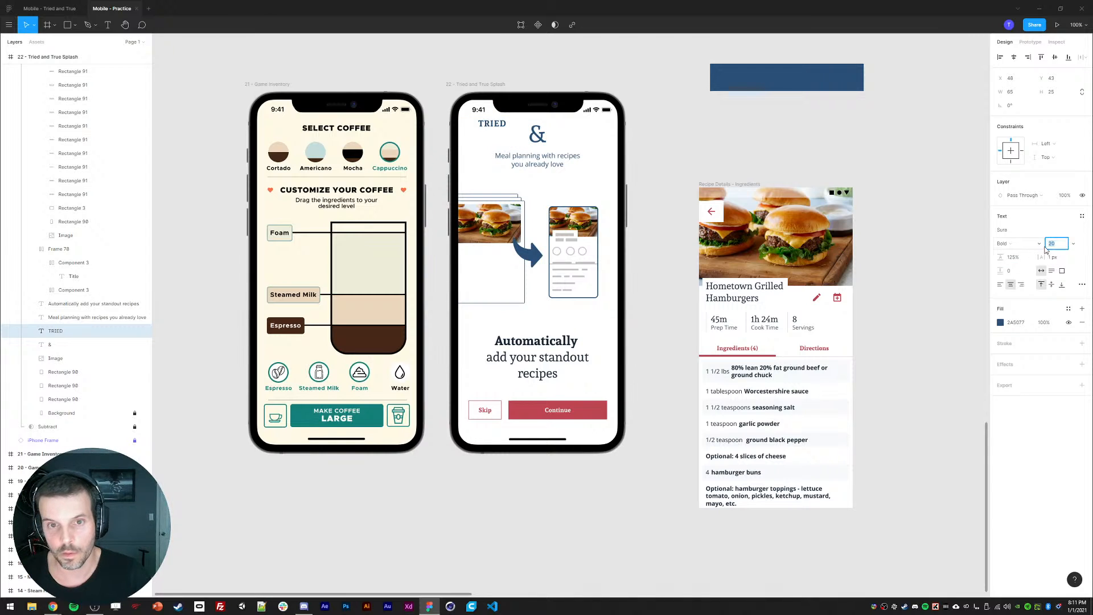
- Place "TRIED" beside the ampersand and add a duplicate on the other side reading "TRUE"
drag(493, 124, 556, 137)
key(ctrl+d)
key(ctrl+z)
key(Return)
text(TRUE)
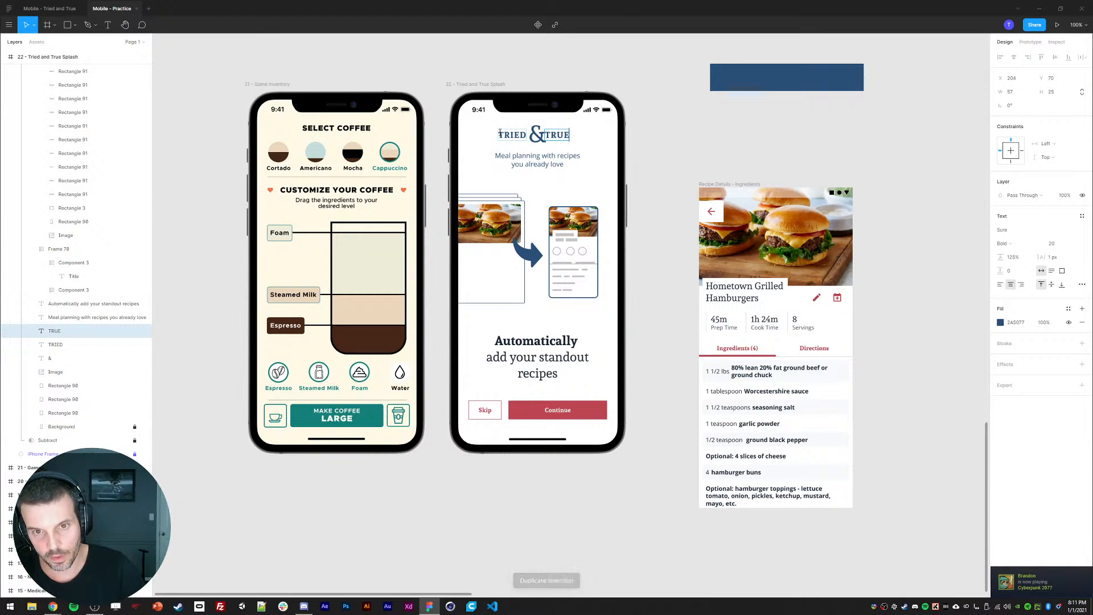
key(Escape)
- Move "TRUE" 8 px right, away from the ampersand, and left-align its text
key(shift+Right)
click(1000, 285)
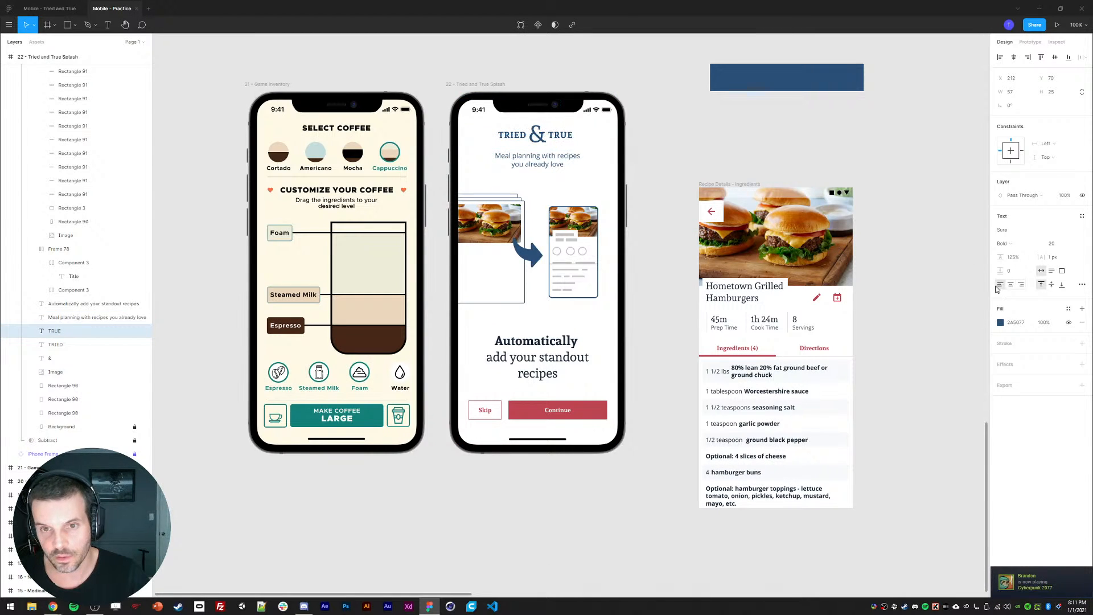
click(669, 214)
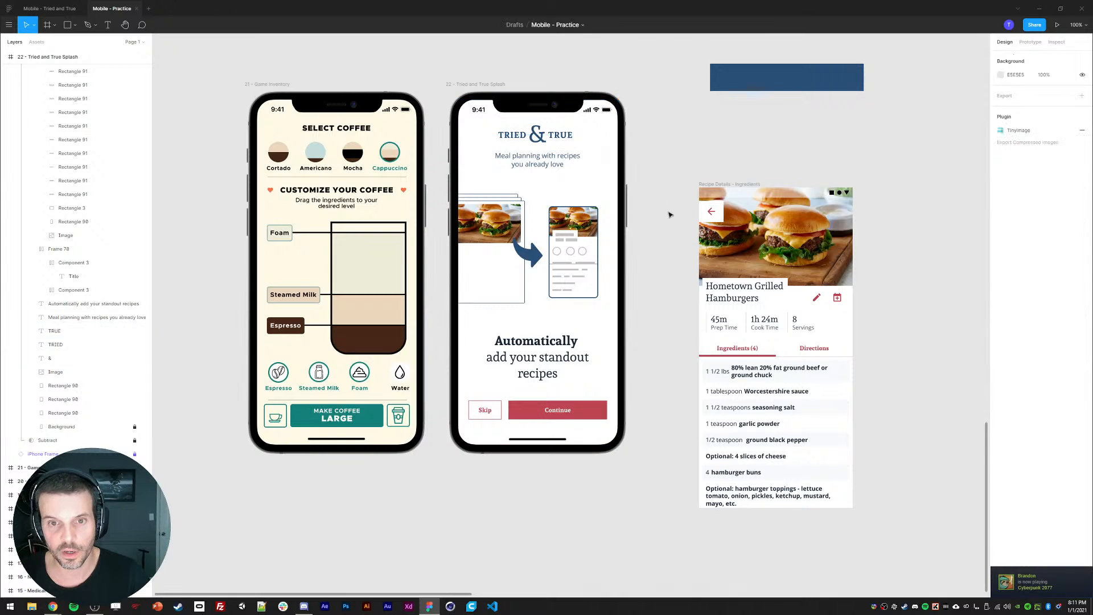
- Draw a horizontal line about 38 px wide beneath "TRIED" in the splash title
drag(549, 170, 511, 140)
key(l)
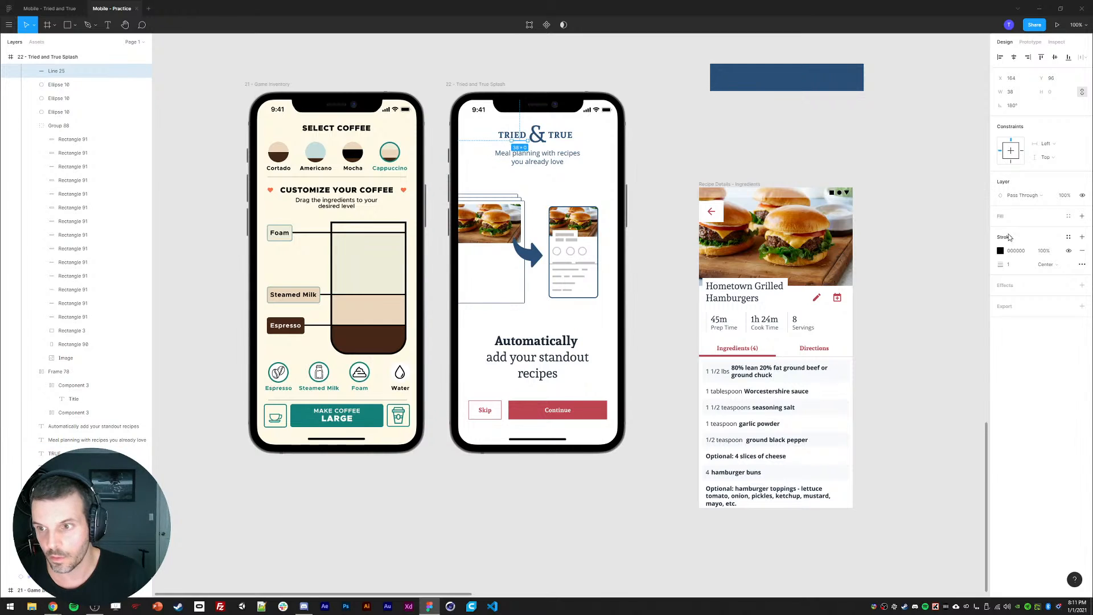
- Give the line beneath "TRIED" a 3 px stroke in dark blue 2A5077 and shift it 6 px left
text(3)
click(1000, 250)
click(898, 382)
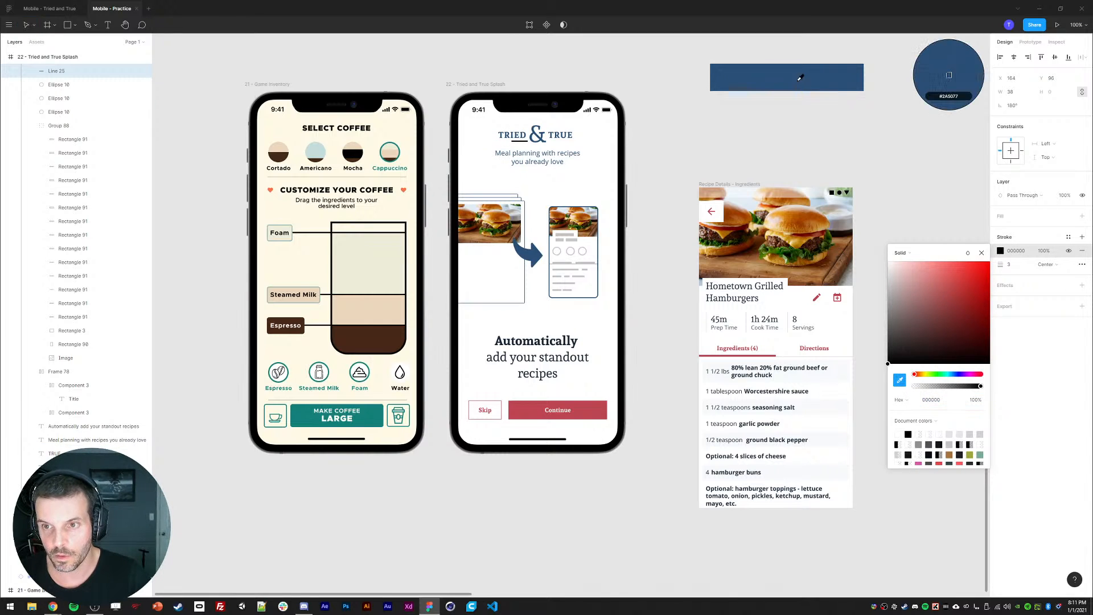
click(797, 77)
click(980, 252)
click(690, 161)
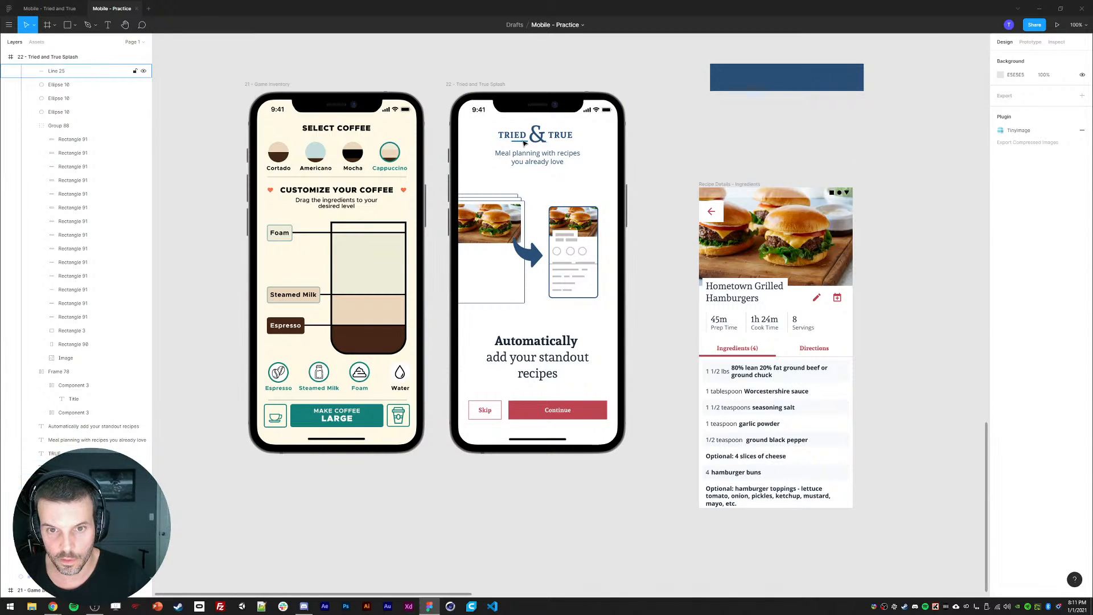
click(519, 142)
click(708, 152)
- Duplicate the underline and move the copy horizontally to X 250, beneath "TRUE"
click(521, 141)
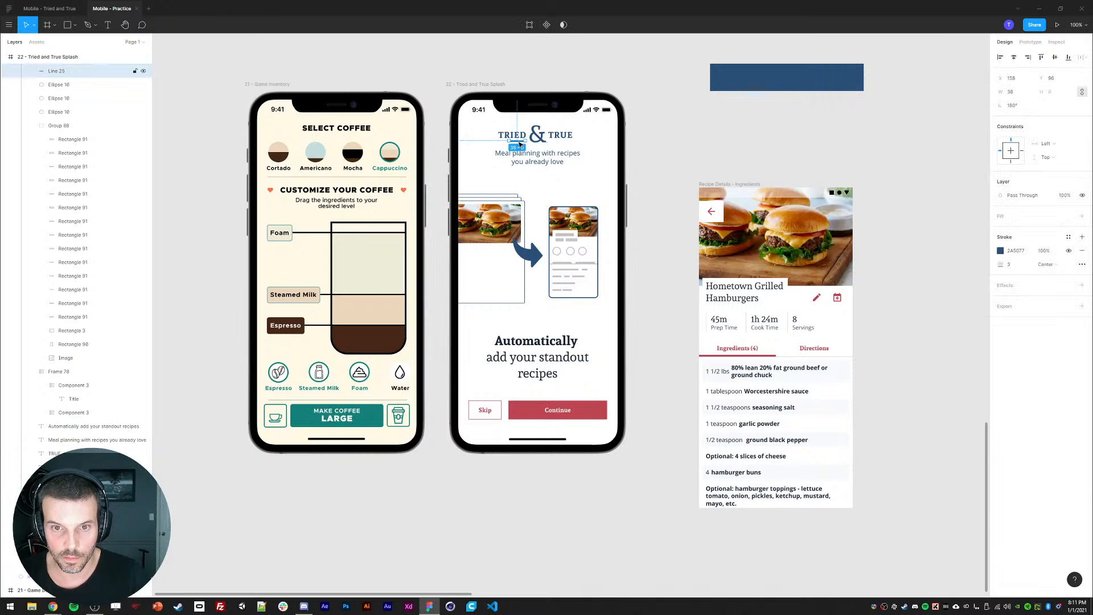
key(ctrl+d)
key(shift+Right)
key(shift+Right)
key(shift+Right)
key(shift+Right)
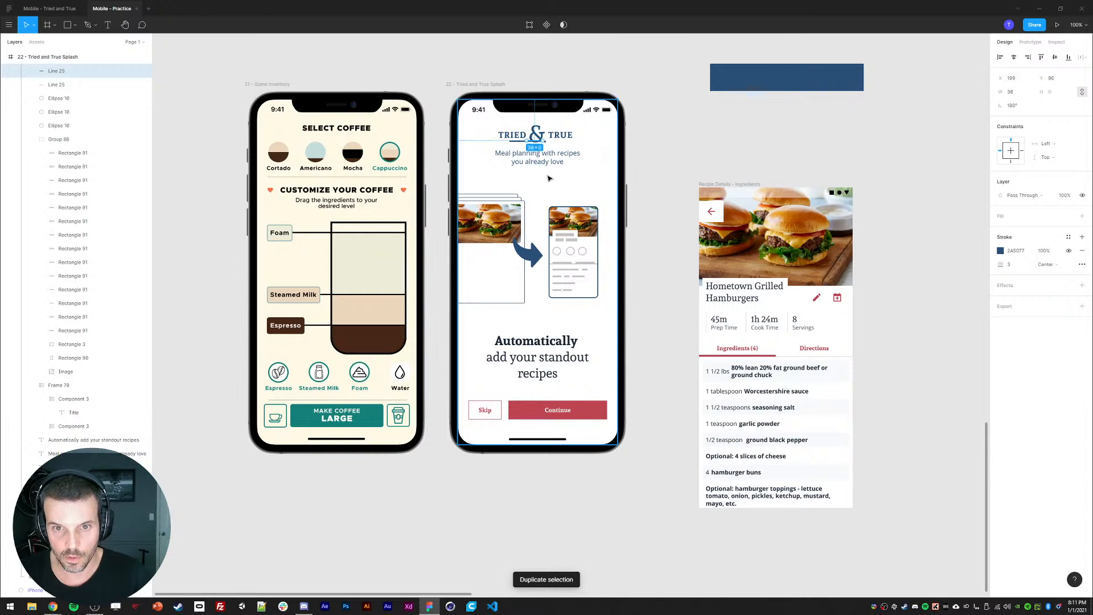
key(Right)
key(Right)
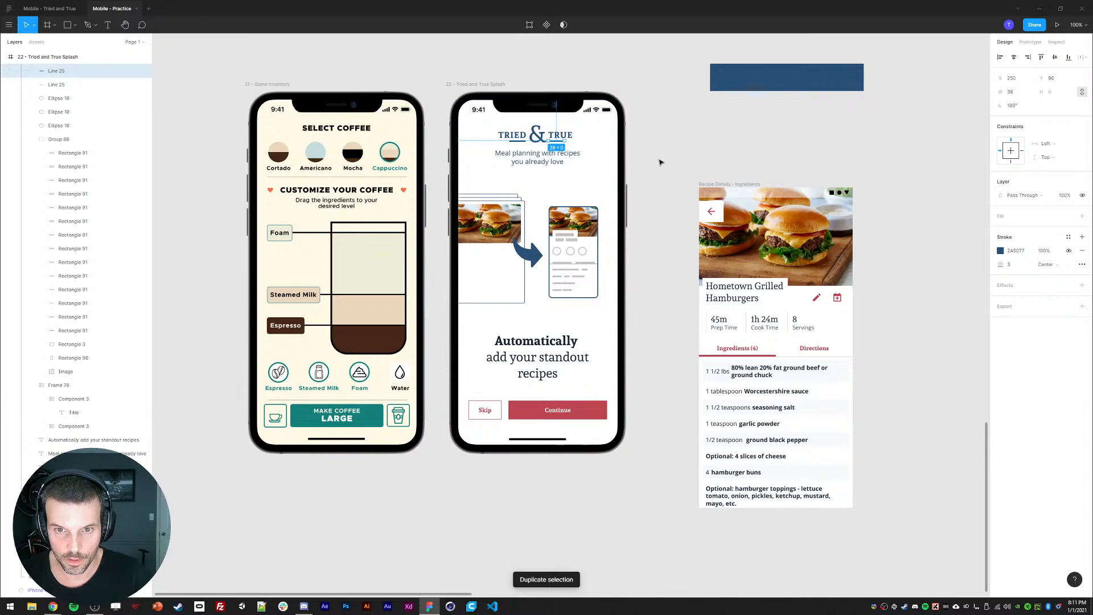
click(701, 144)
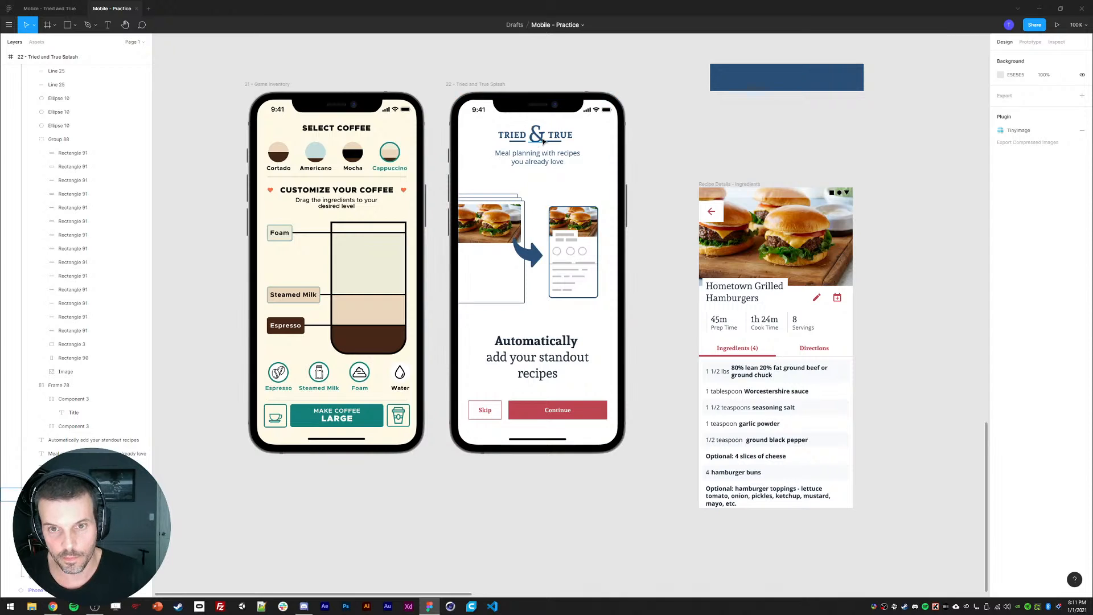
click(552, 141)
click(674, 153)
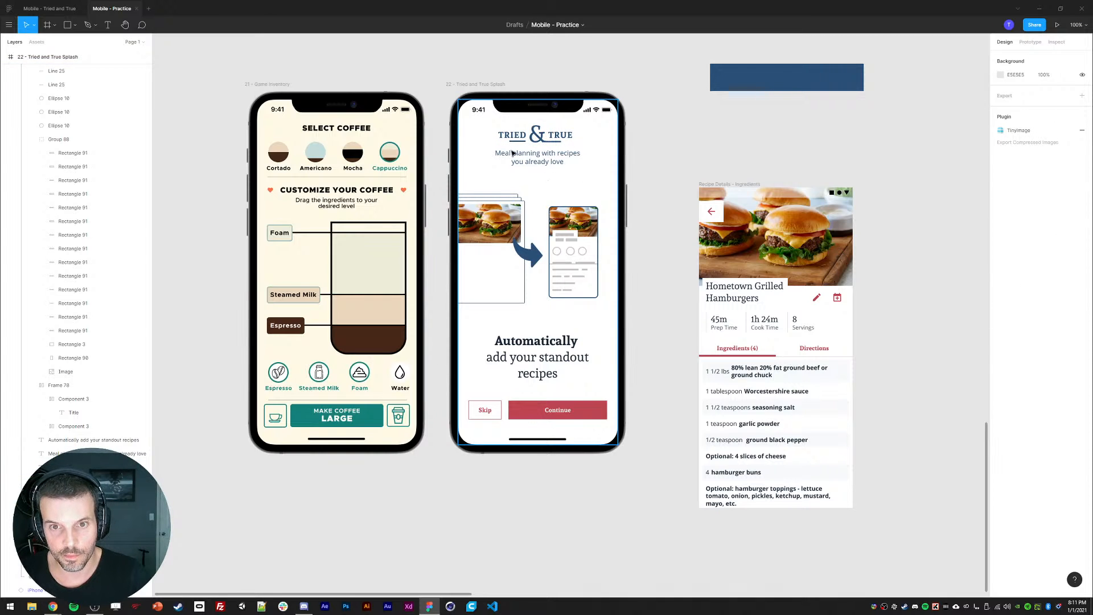
- Shift "TRUE" together with its underline slightly right, away from the ampersand
click(552, 142)
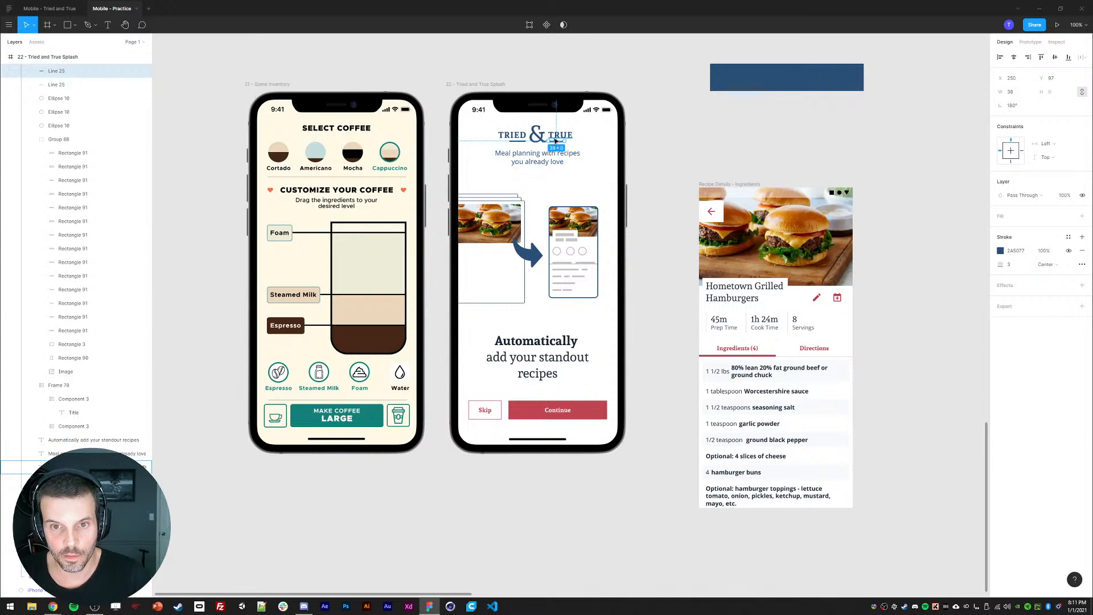
shift+click(557, 138)
click(766, 149)
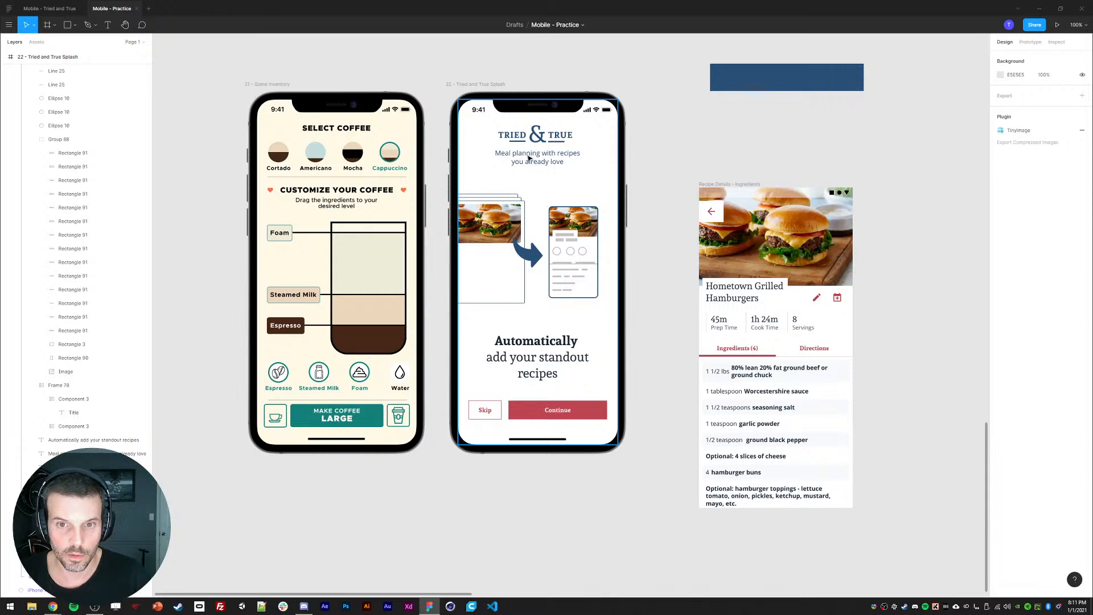
click(554, 142)
shift+click(558, 138)
key(shift+Right)
click(712, 141)
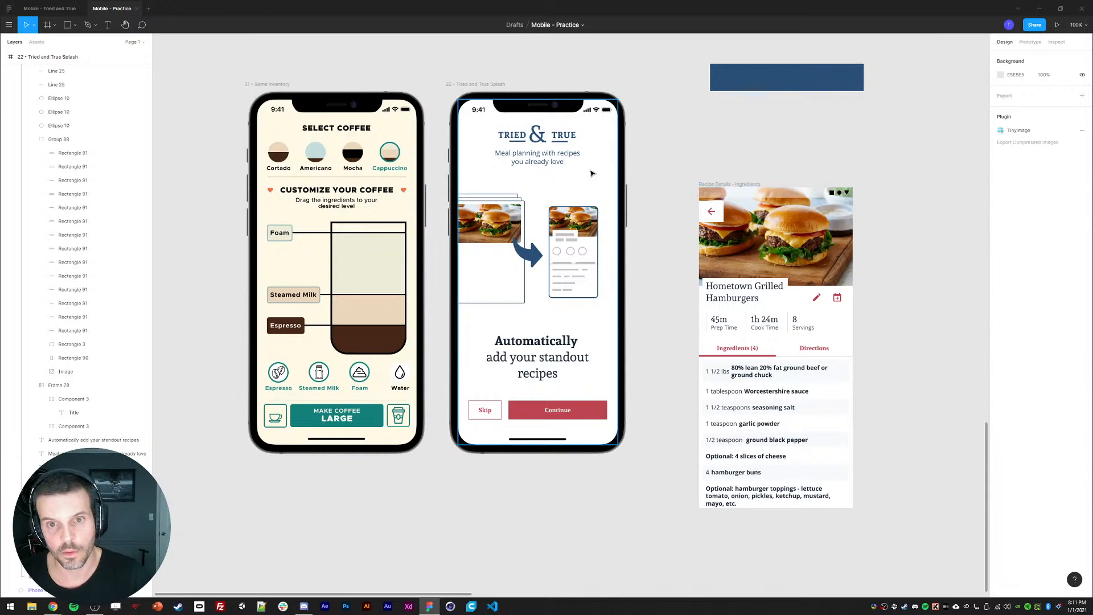
- Delete both title underlines and move "TRUE" back toward the ampersand at X 212
click(564, 142)
key(Delete)
click(562, 137)
key(shift+Left)
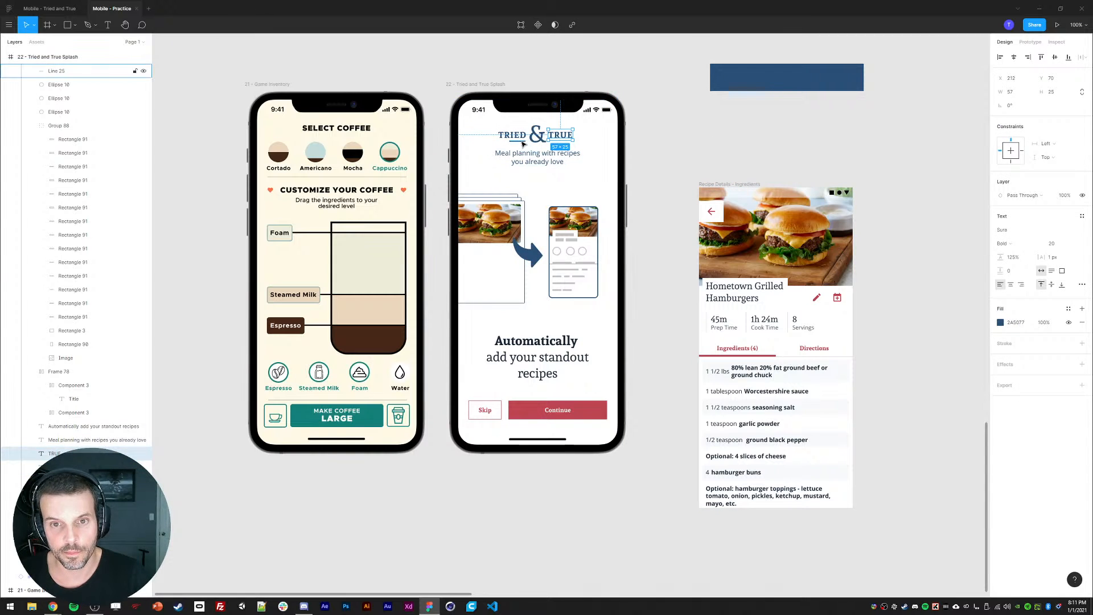
click(519, 142)
key(Delete)
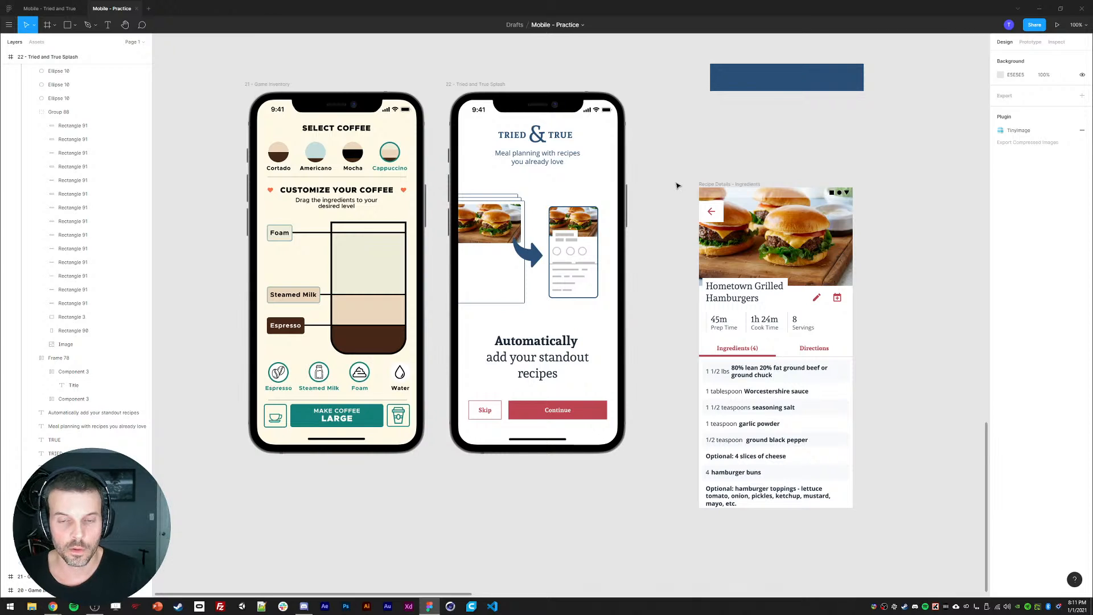
- Try the Regular font weight on the "TRUE" text
click(561, 135)
click(1010, 243)
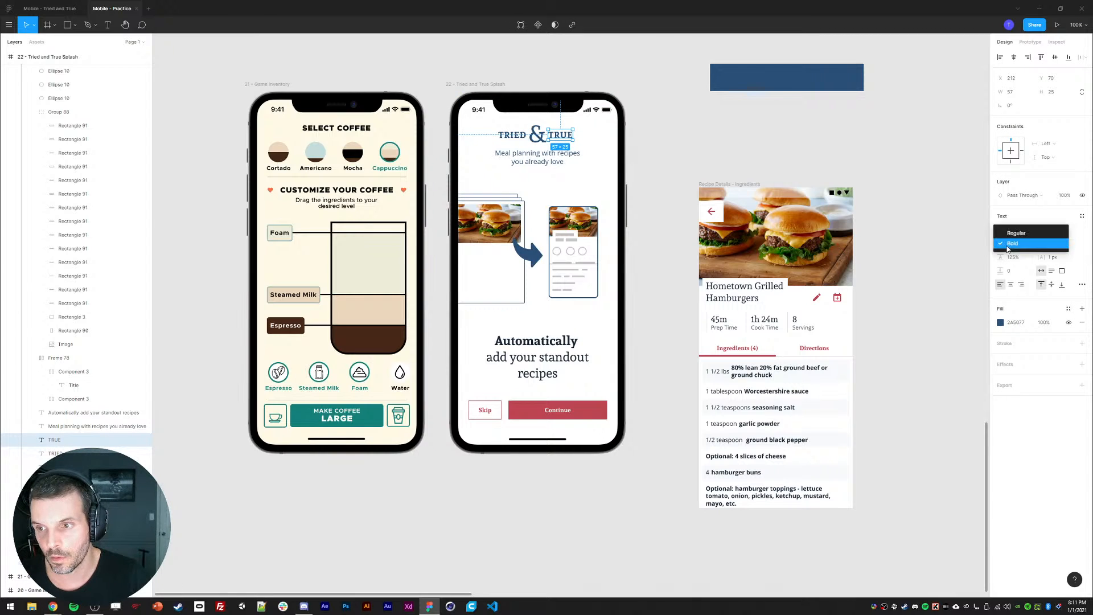
click(1014, 234)
- Add a 1 px centre stroke to the ampersand and colour it white, sampled from the splash background
click(538, 135)
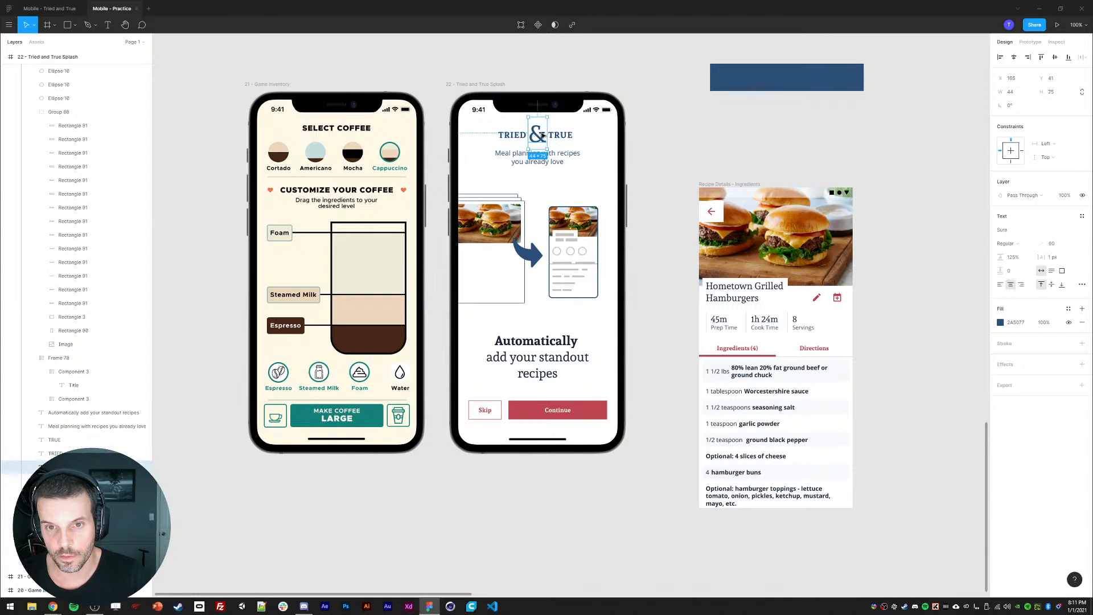
click(1009, 243)
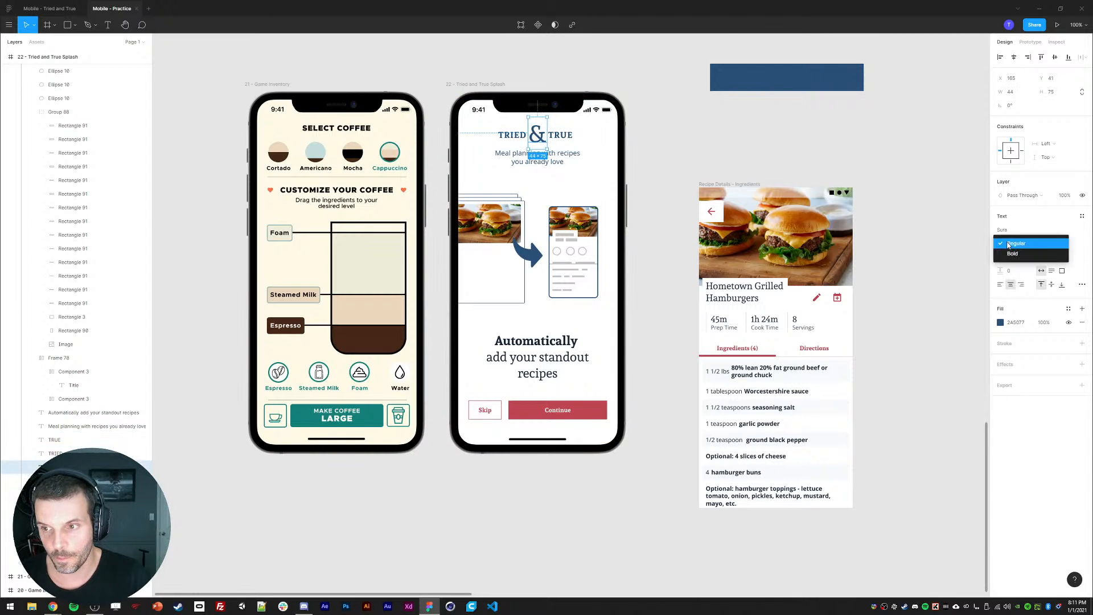
click(1081, 343)
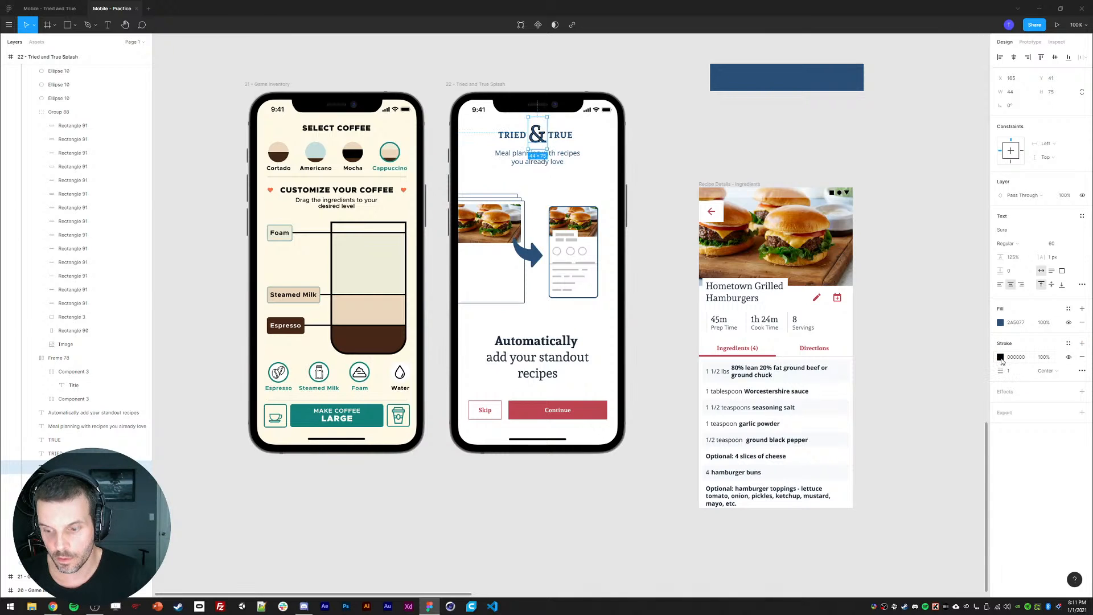
key(i)
click(603, 165)
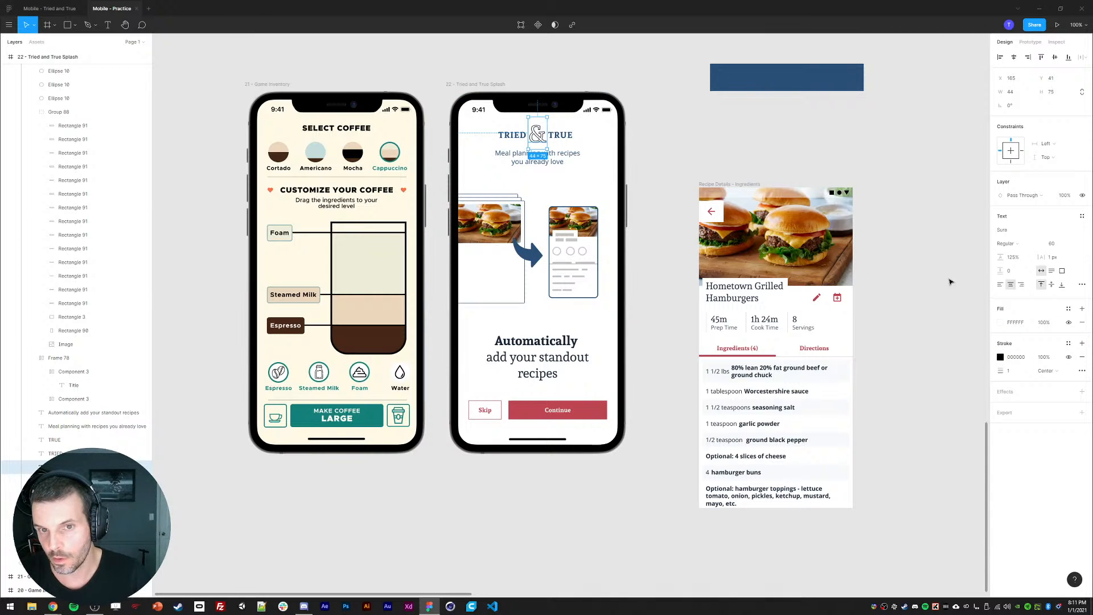
key(ctrl+z)
click(1000, 357)
key(i)
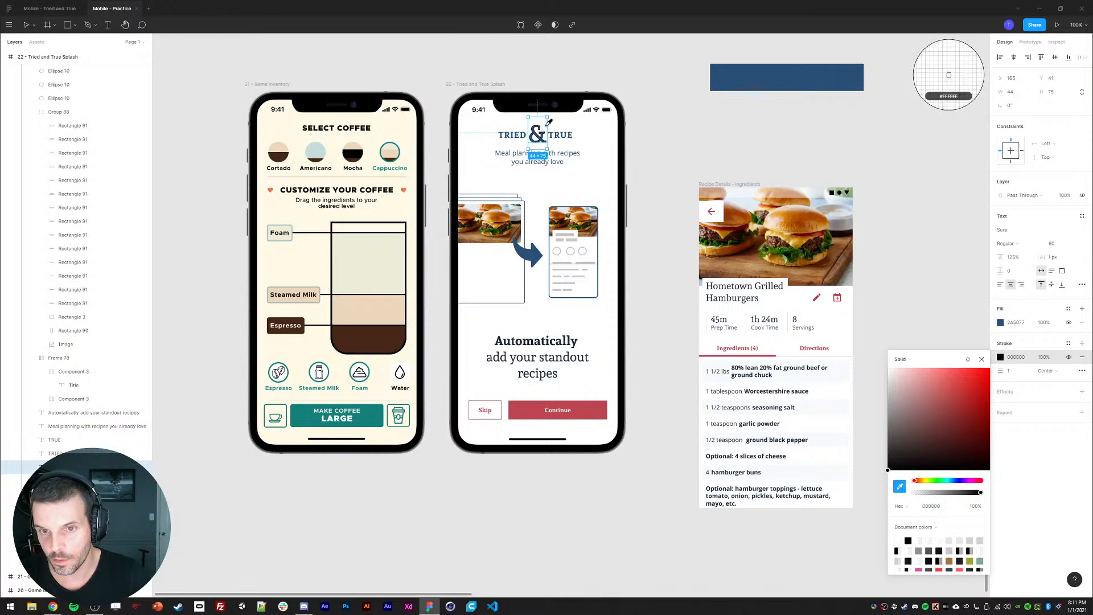
click(568, 170)
click(671, 193)
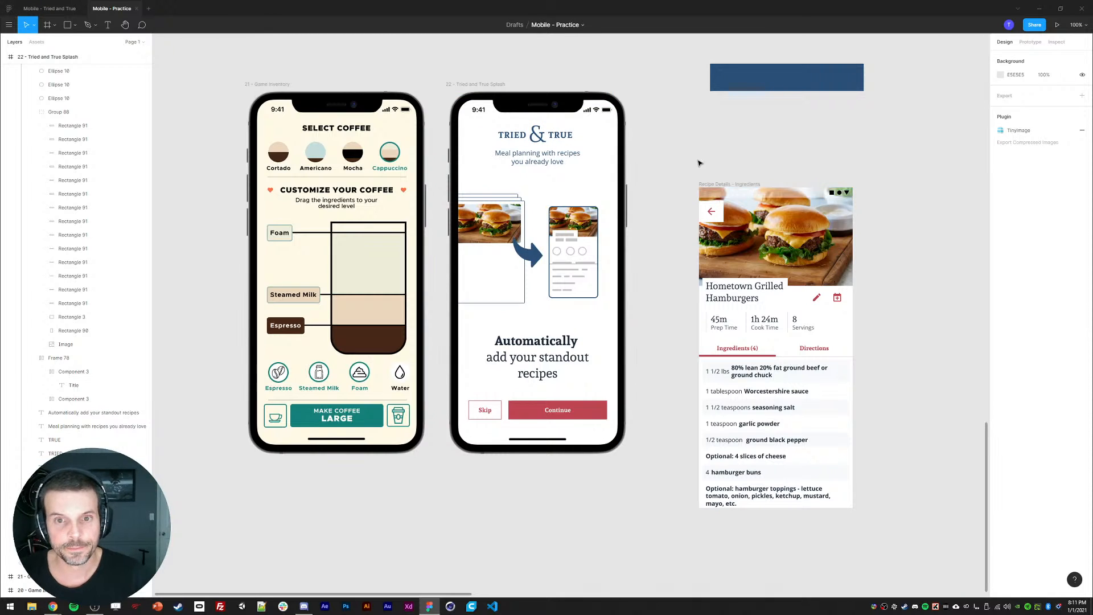
- Draw a rectangle about 187 × 27 px across the "TRIED & TRUE" title
click(516, 138)
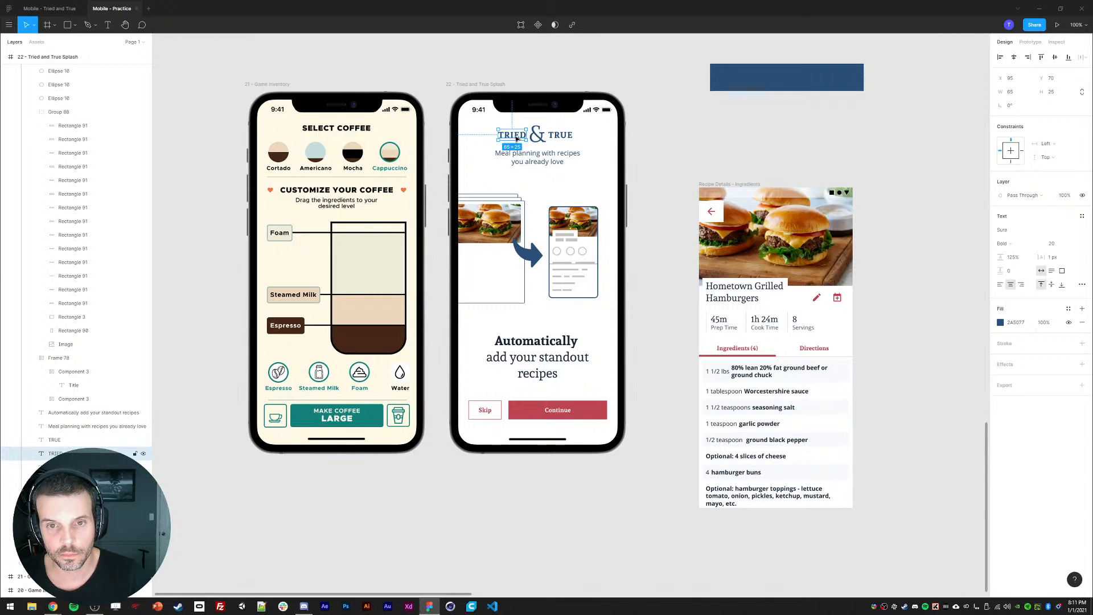
click(729, 114)
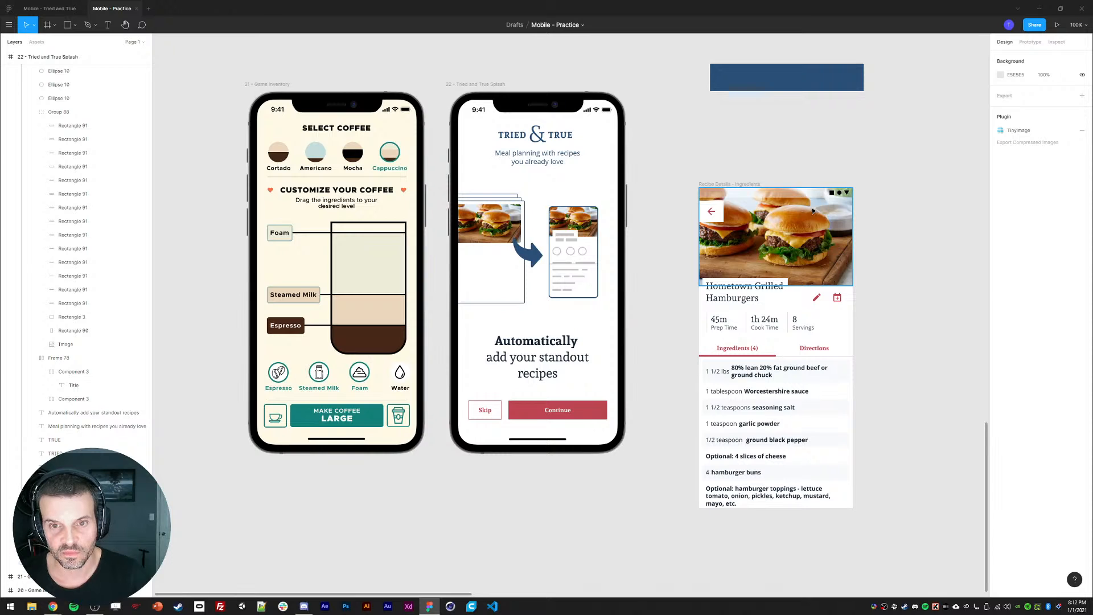
key(r)
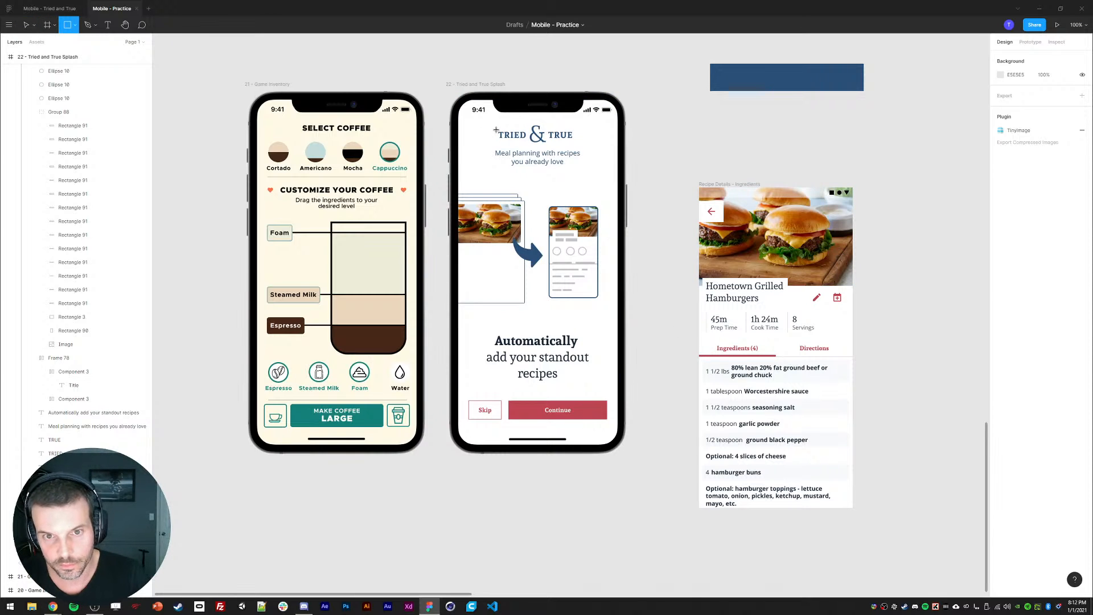
drag(495, 129, 574, 144)
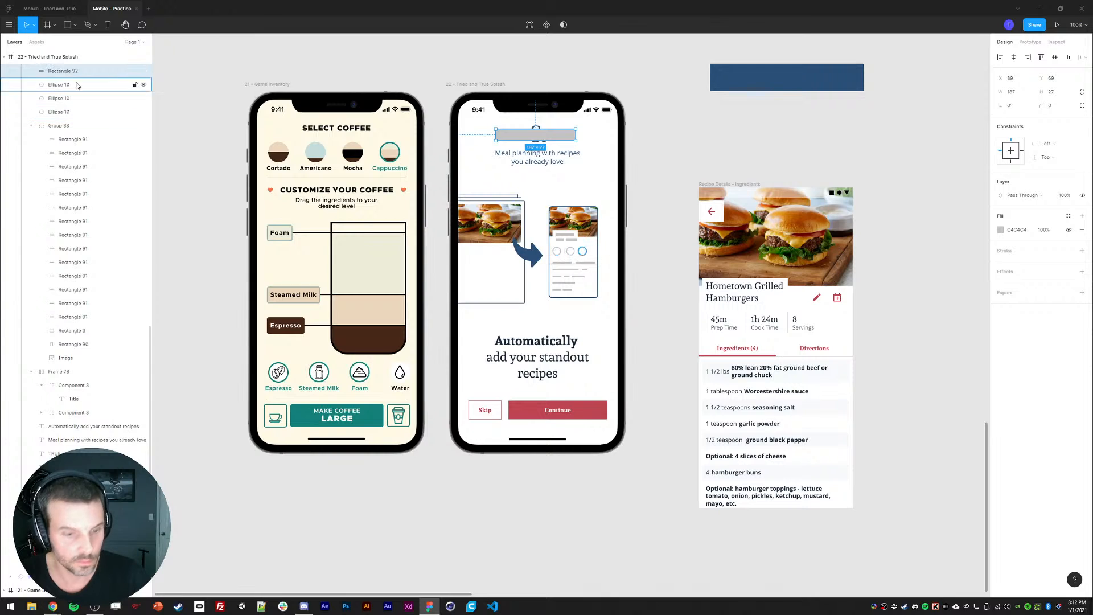
- Place the rectangle behind all the title text and fill it with red BD4551
key(Delete)
click(511, 135)
key(ctrl+v)
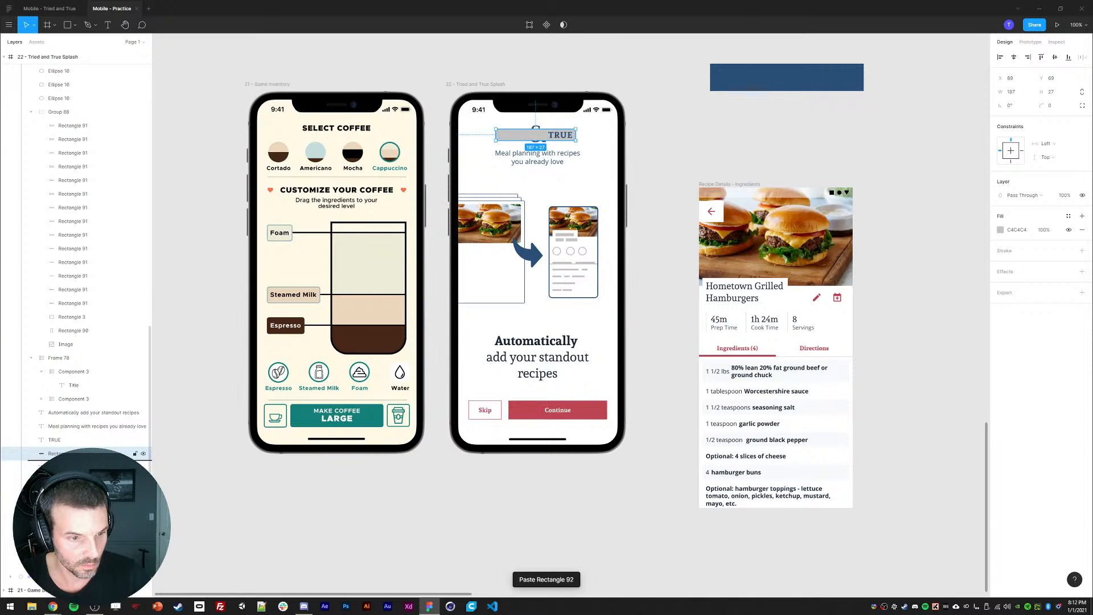
key(Delete)
click(951, 68)
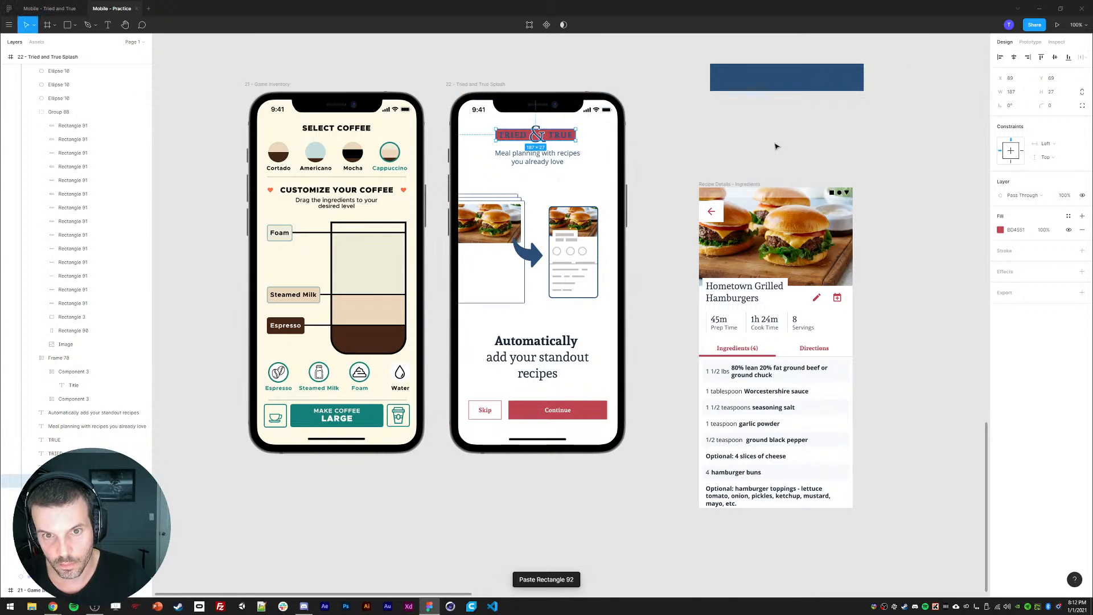
- Reposition and resize the red rectangle to run from behind "TRIED" past the frame's left edge, about 170 px wide
click(555, 136)
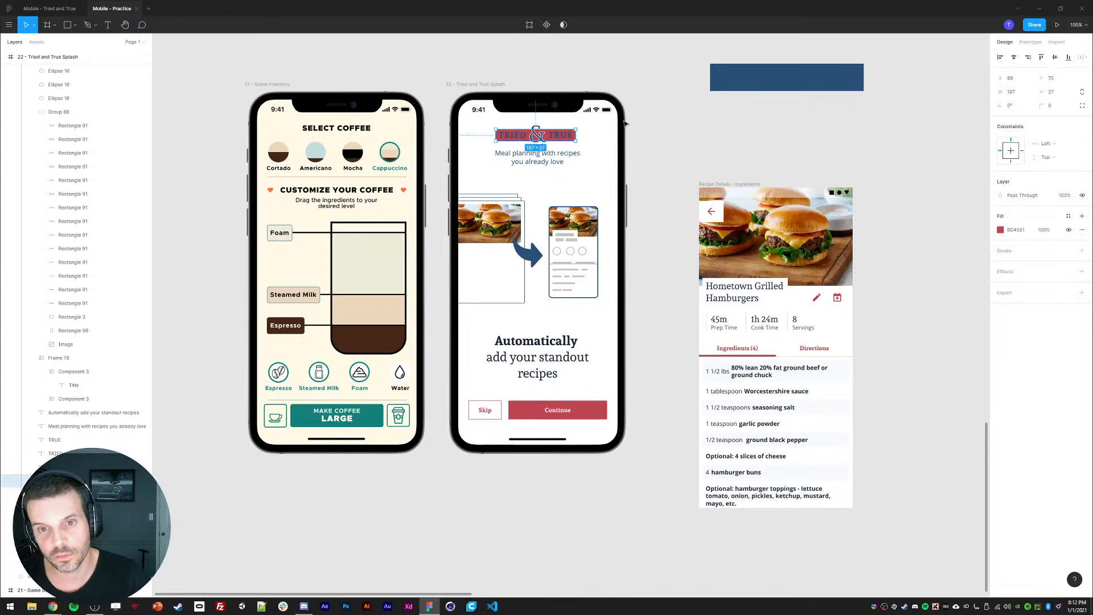
drag(579, 132, 453, 135)
click(675, 191)
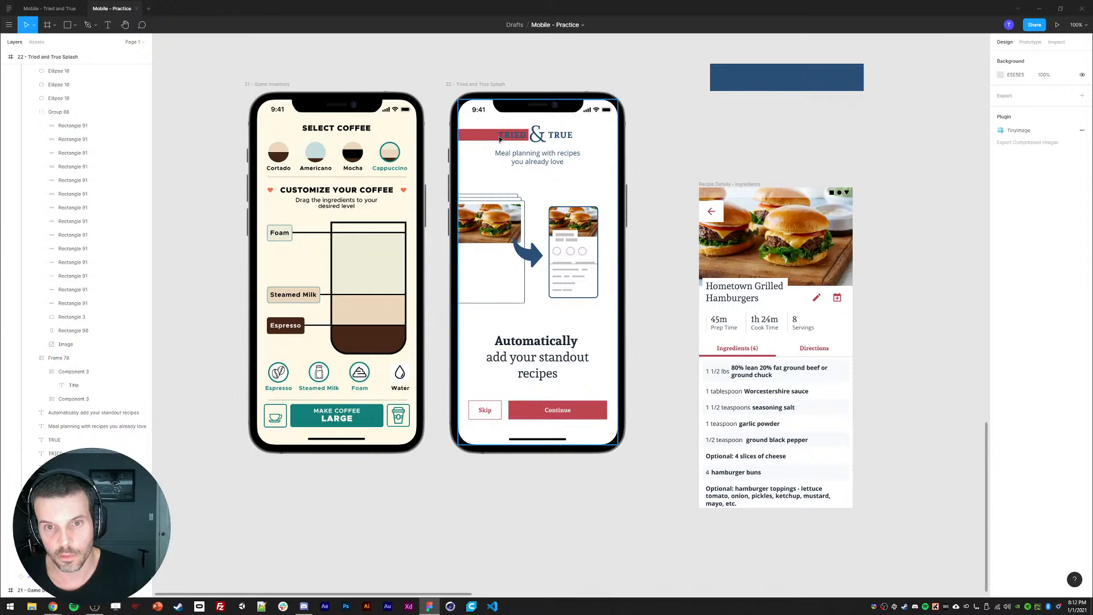
click(491, 139)
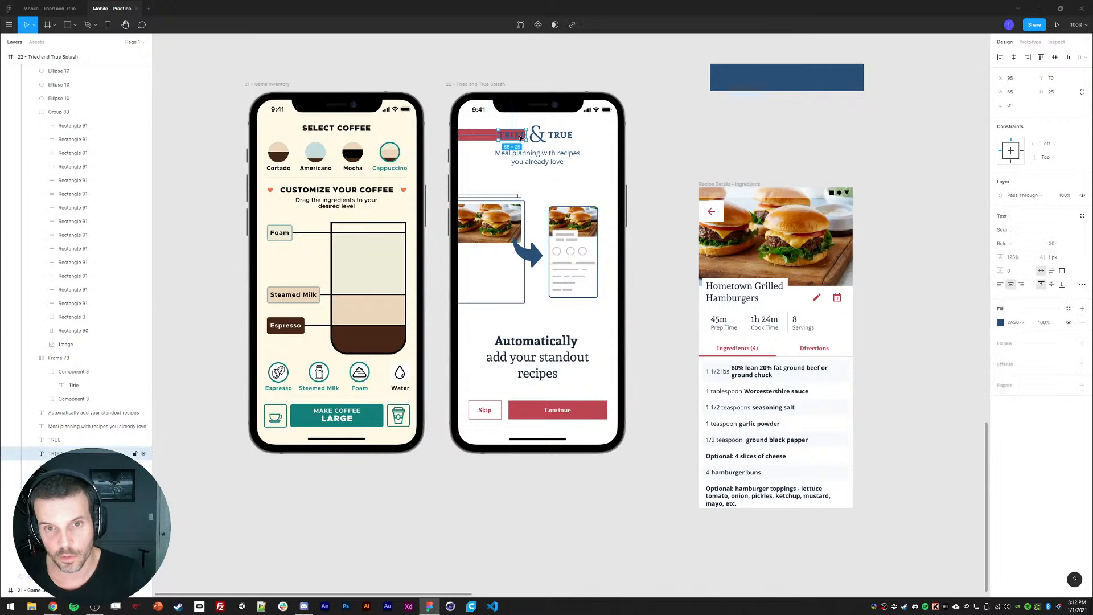
click(656, 147)
- Colour the "TRIED" text white, FFFFFF, and shift it 8 px left to X 87 on the red bar
click(511, 136)
key(i)
click(597, 129)
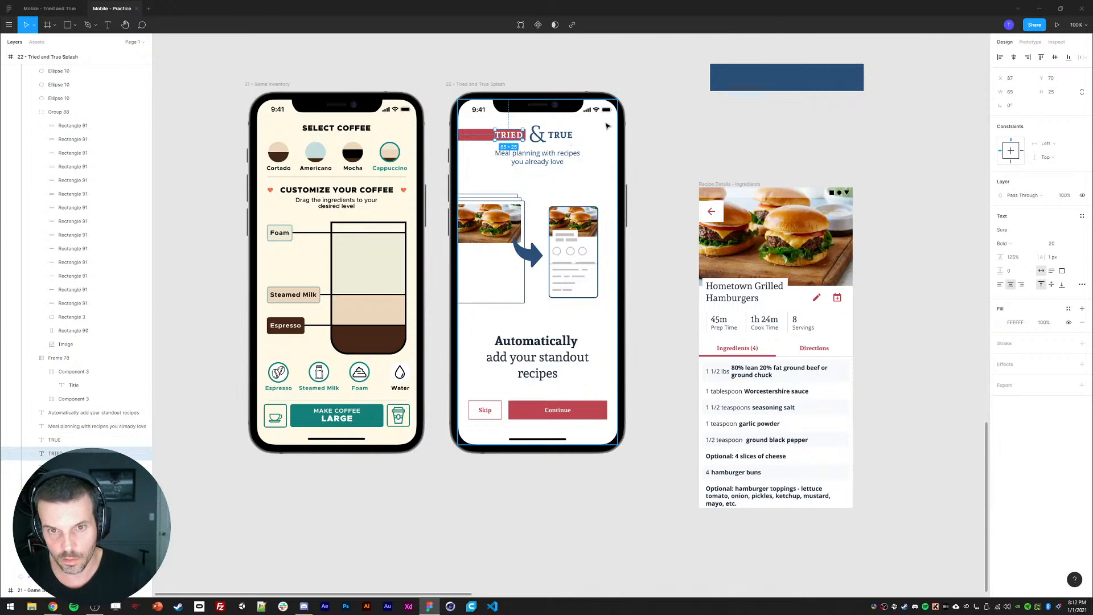
click(662, 91)
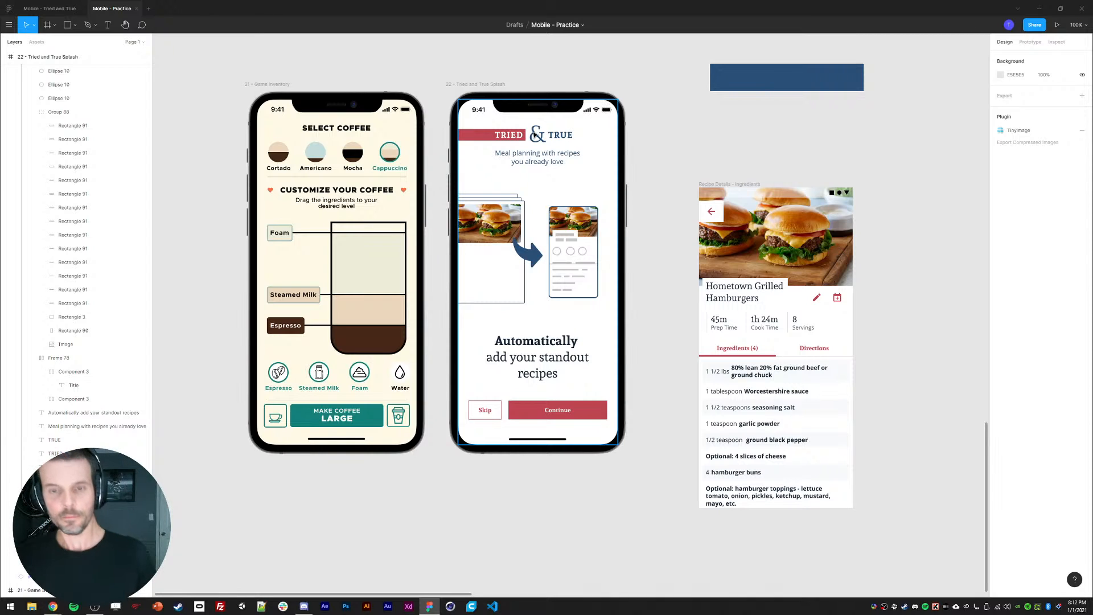
- Move the red bar behind "TRUE" at X 211 and recolour "TRIED" dark blue from the blue sample rectangle
click(476, 140)
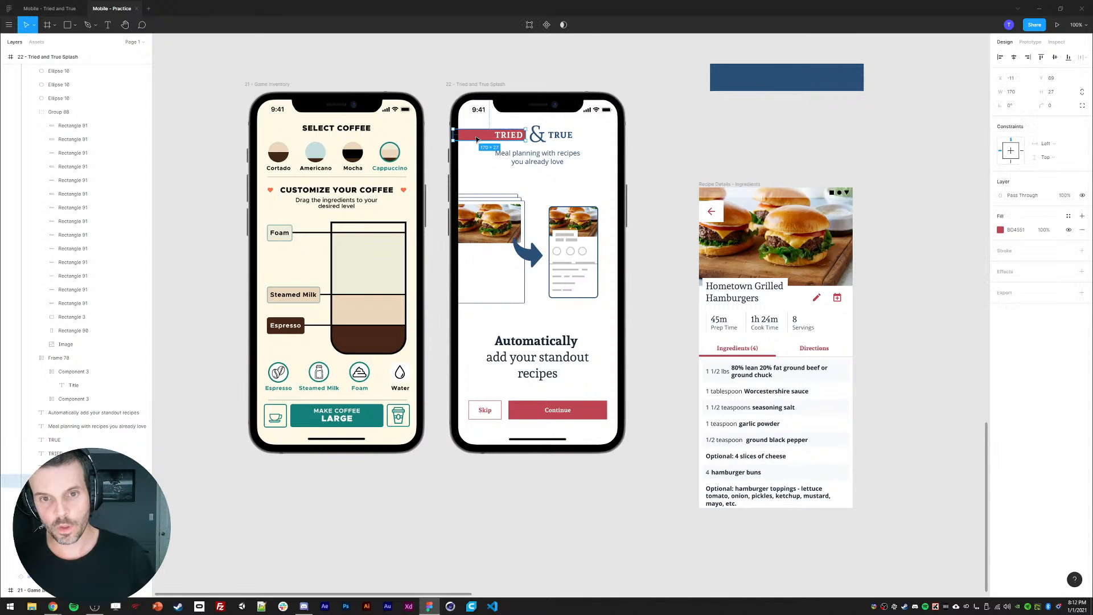
drag(477, 140, 565, 138)
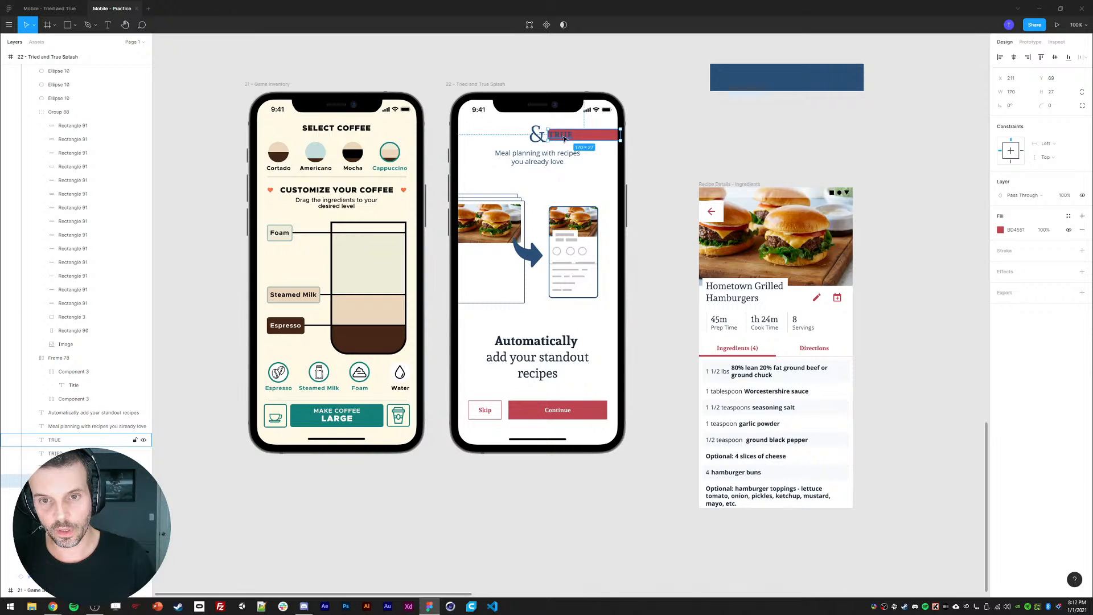
click(508, 135)
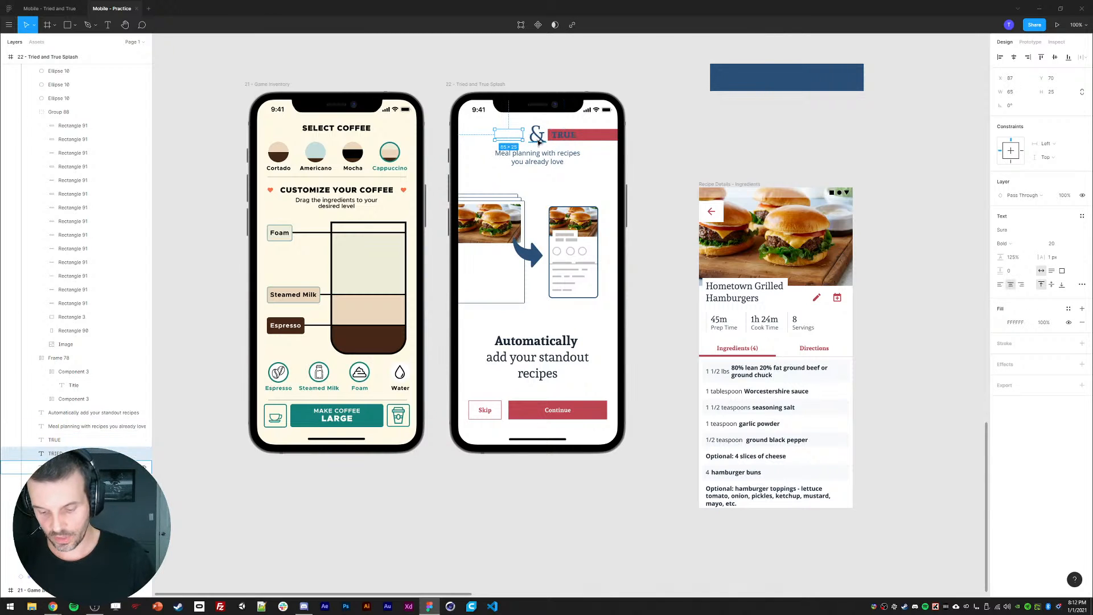
key(i)
click(743, 85)
- Colour the "TRUE" text white on the red bar and move "TRIED" slightly closer to the ampersand
click(570, 137)
key(i)
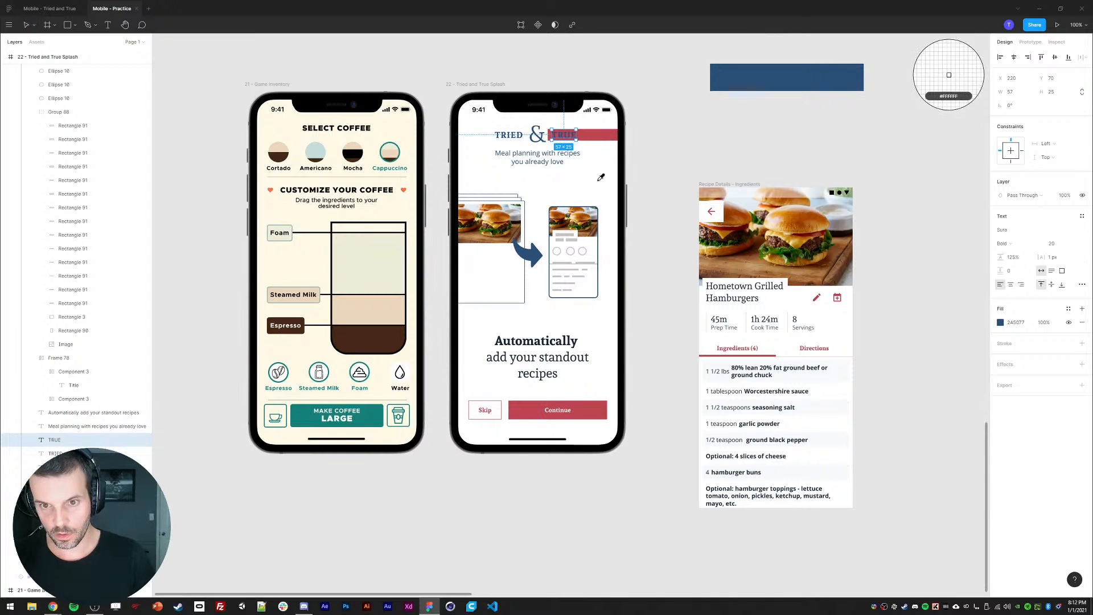
click(601, 177)
click(671, 146)
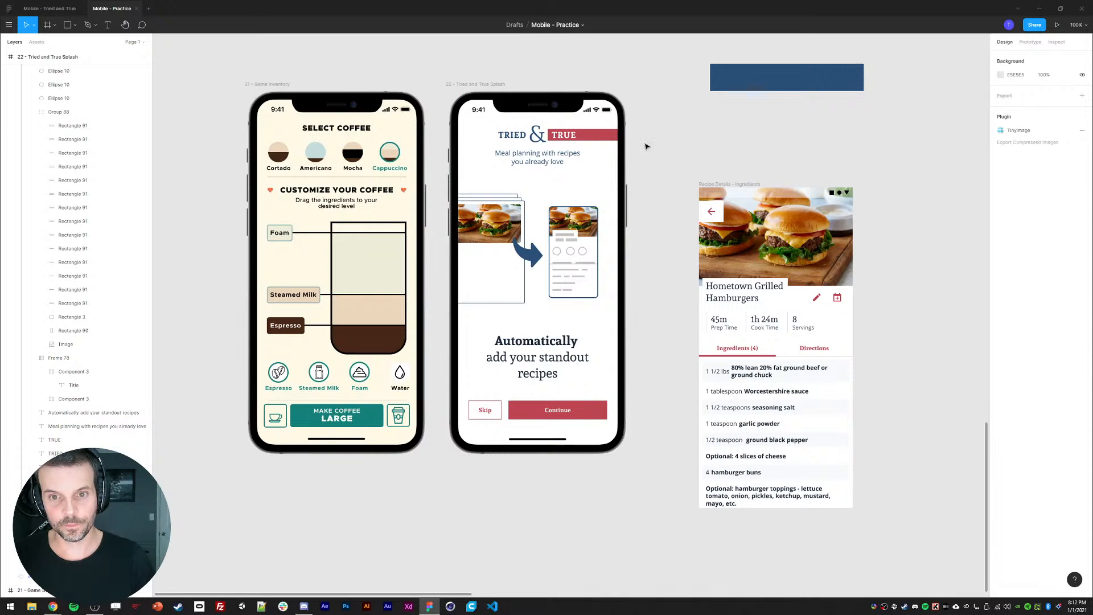
- Try the "TRUE" text and red bar closer to the ampersand, reorder them beneath the ampersand layer, and move them back away
ctrl+click(539, 138)
click(563, 136)
shift+click(603, 137)
key(shift+Left)
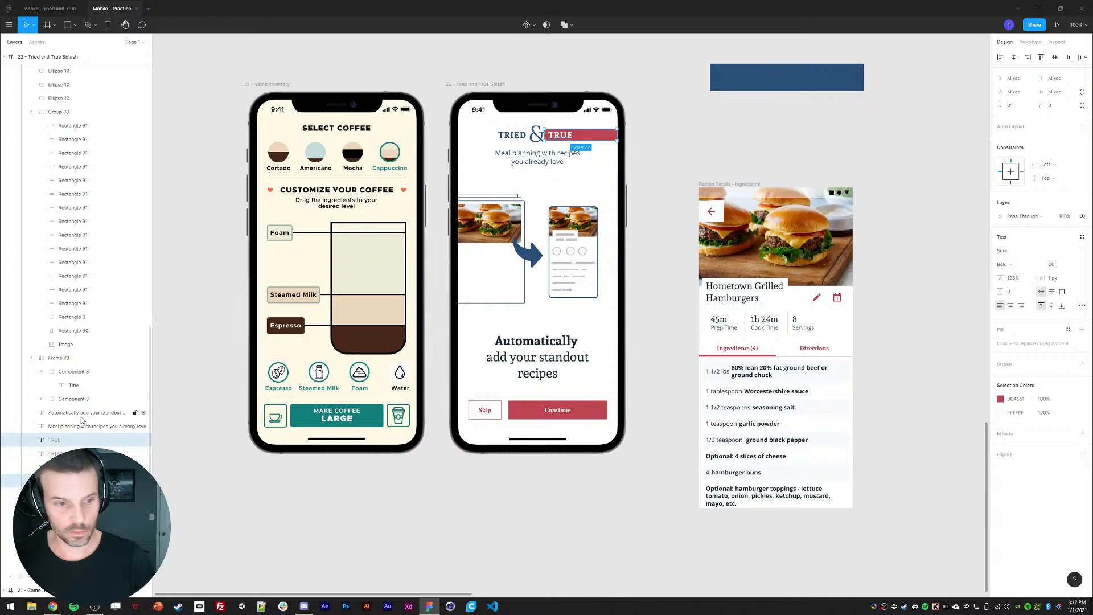
drag(55, 440, 54, 473)
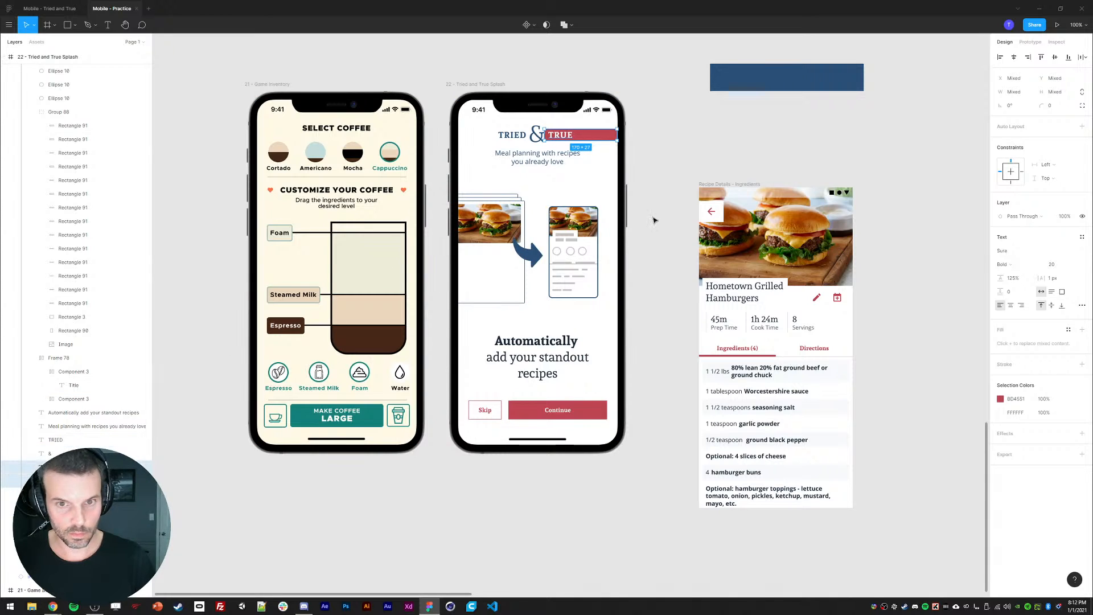
key(shift+Left)
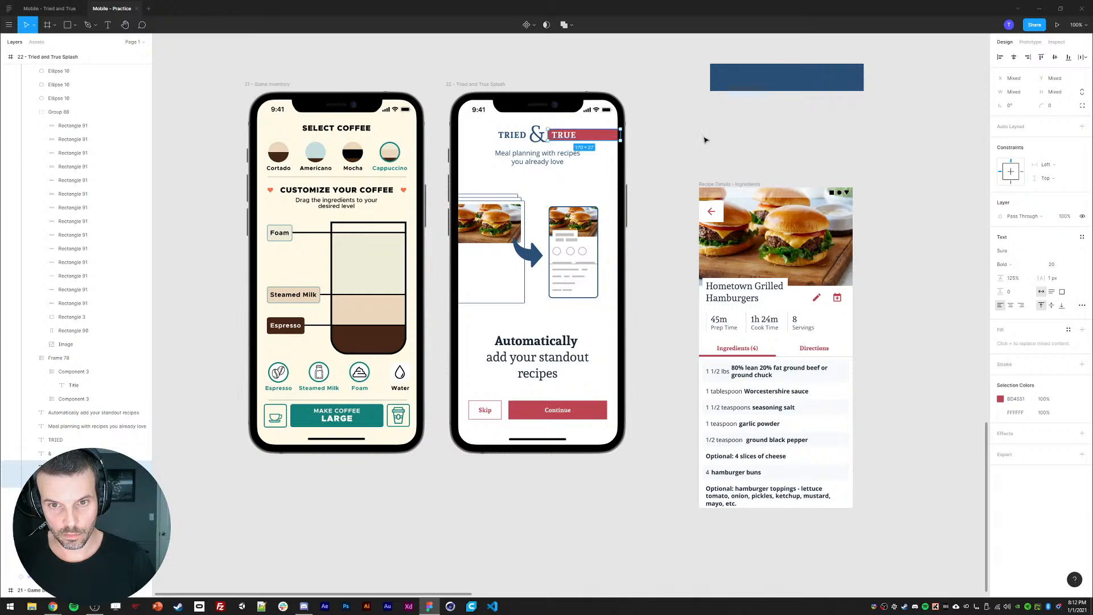
click(694, 197)
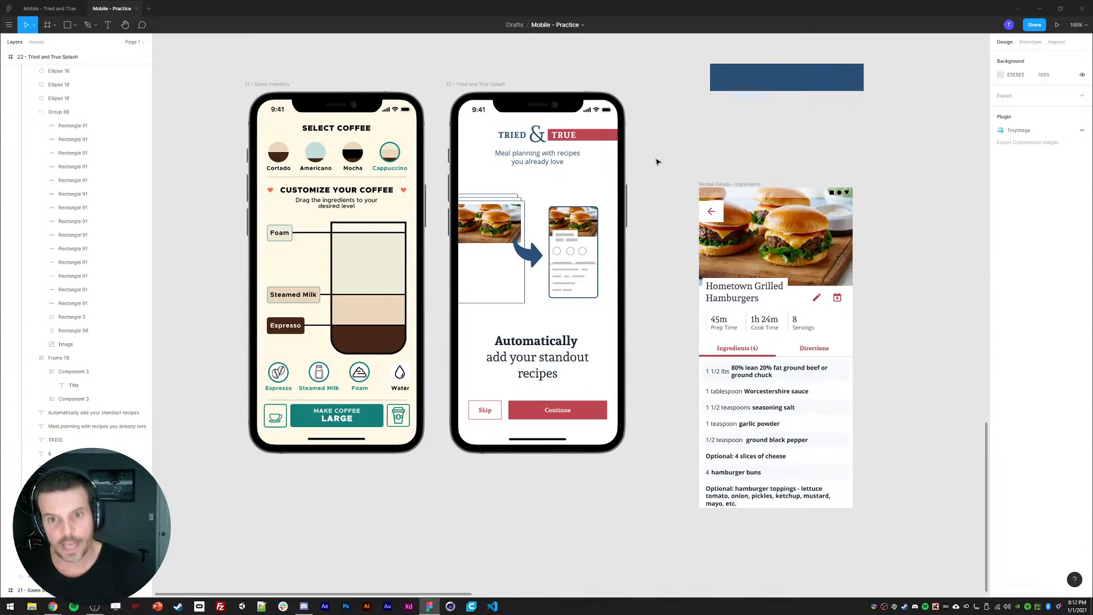
- Try shortening the red bar to fit "TRUE" and extending its opposite end behind the whole title to X 87
click(607, 131)
drag(617, 134, 579, 135)
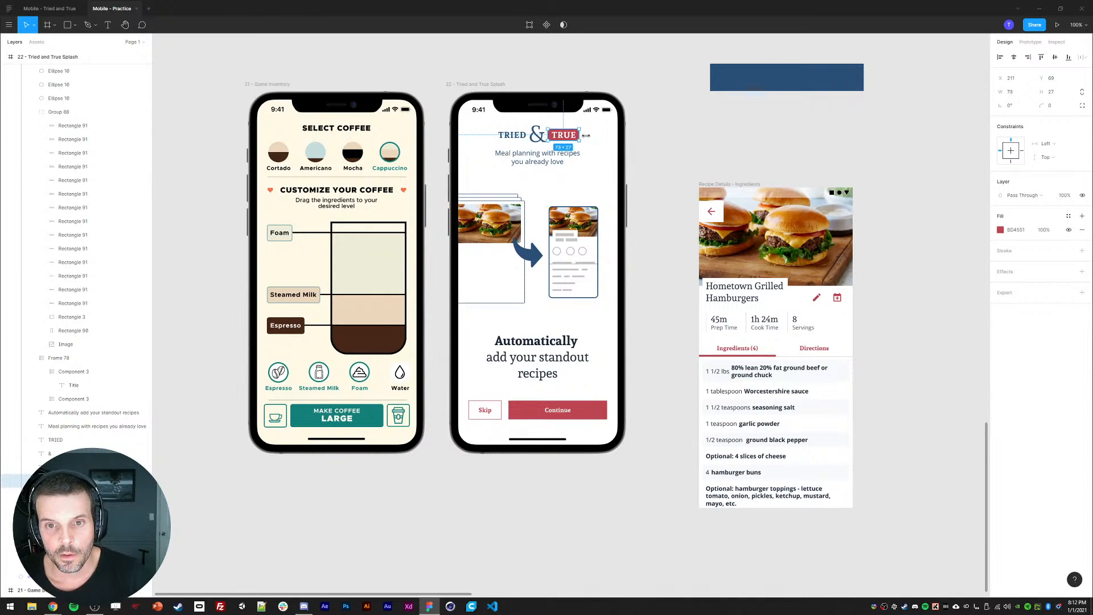
click(670, 154)
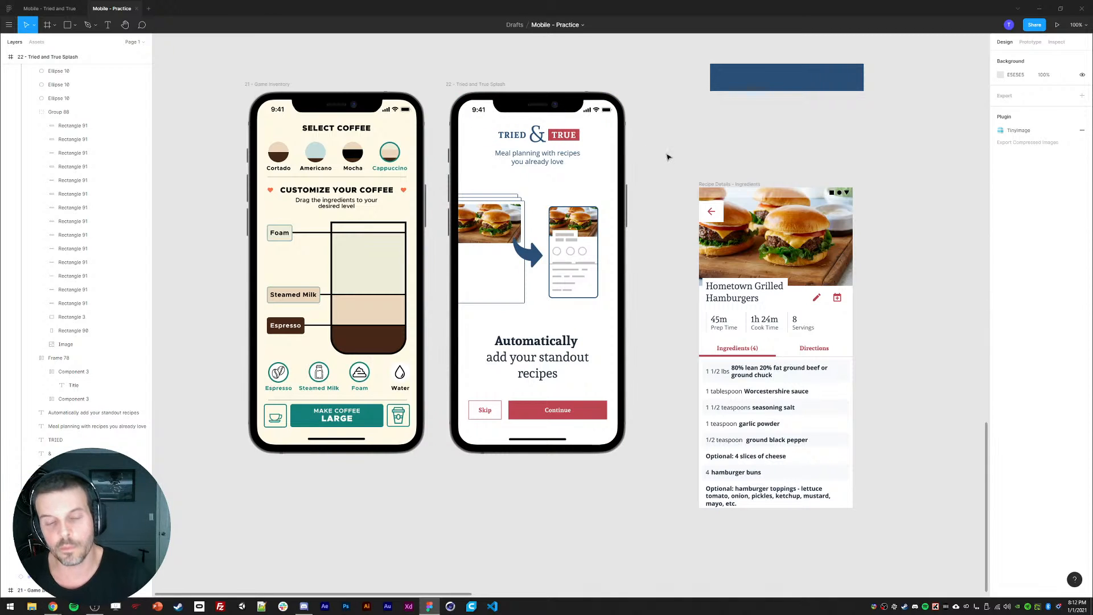
click(579, 134)
drag(548, 135, 494, 134)
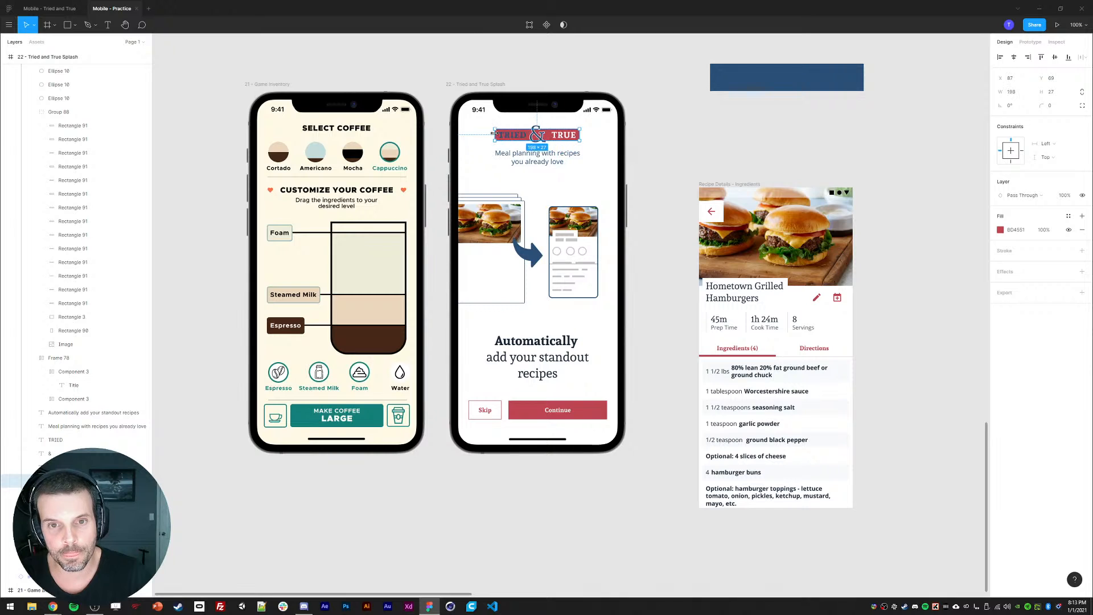
key(o)
click(453, 127)
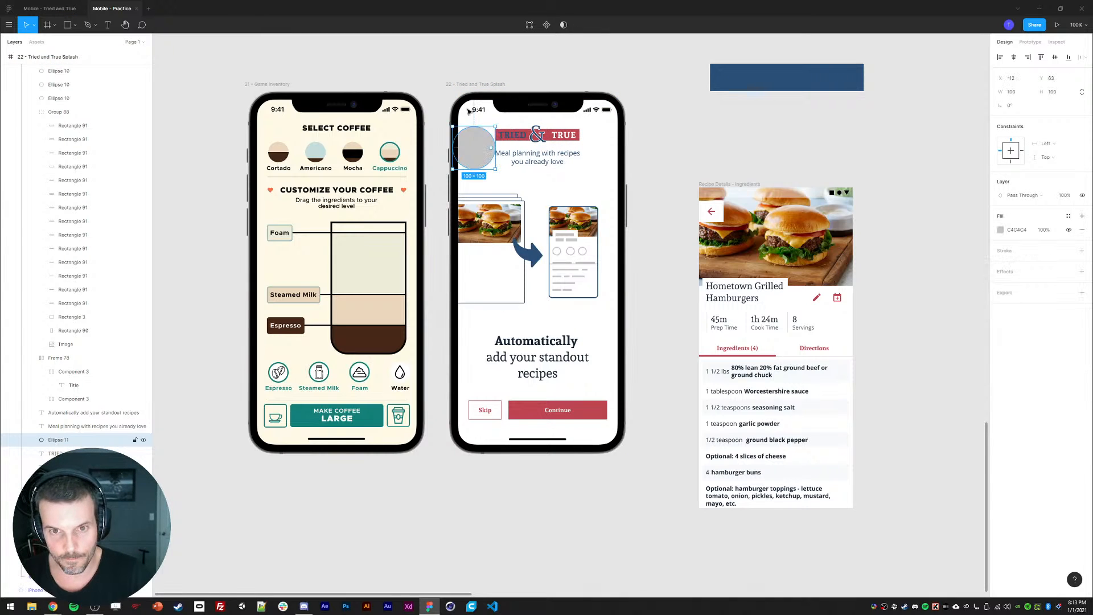
key(ctrl+z)
key(Escape)
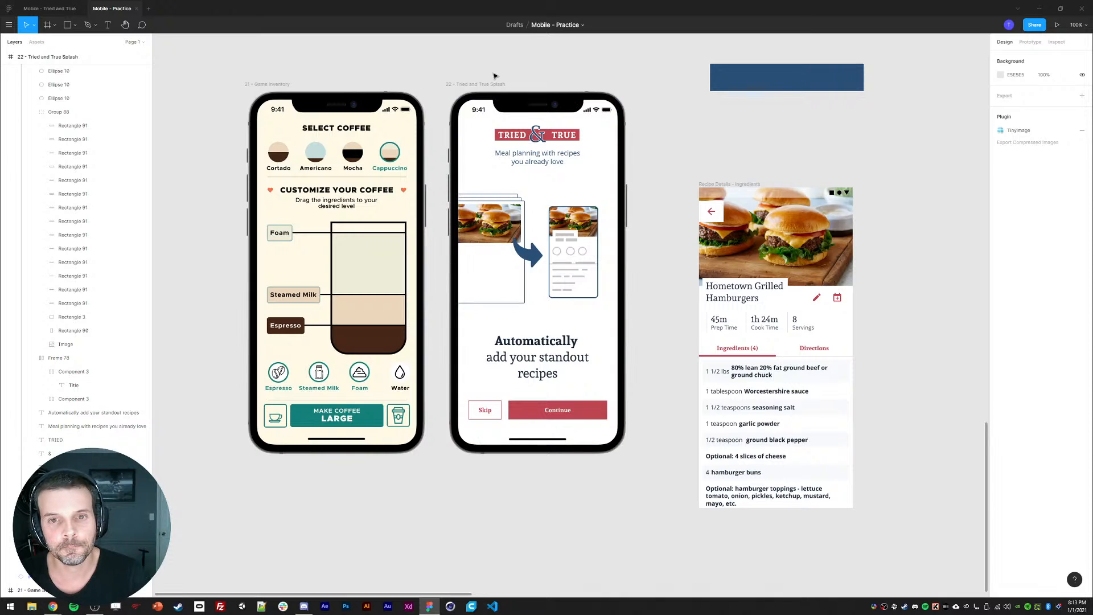
- Undo the title edits back to the plain dark blue "TRIED & TRUE" without the red bar
key(ctrl+z)
key(ctrl+z)
key(ctrl+z)
key(ctrl+z)
key(ctrl+z)
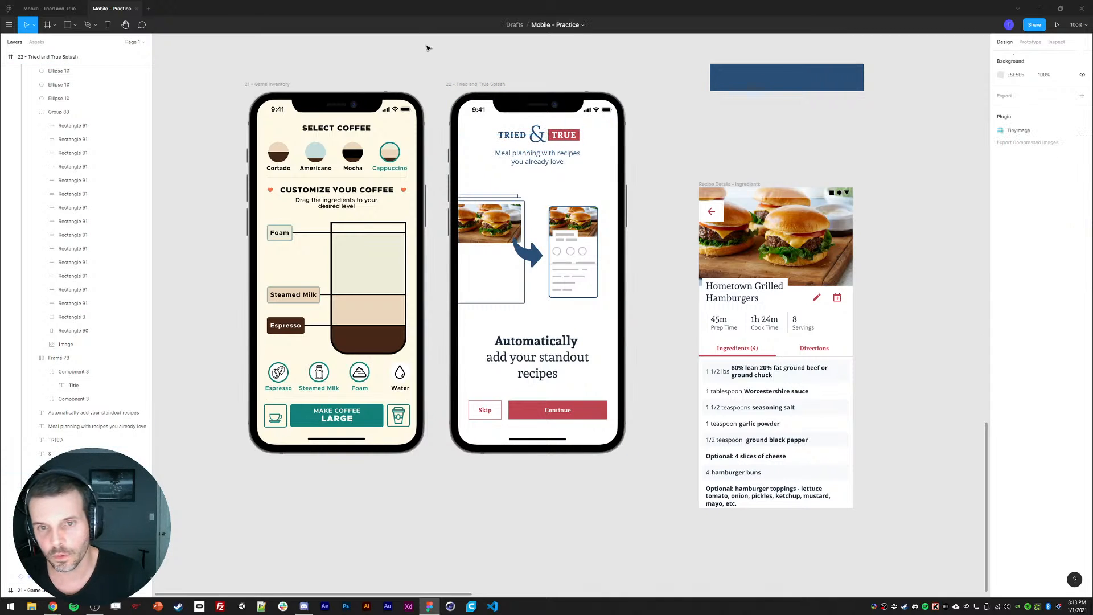
key(ctrl+z)
key(ctrl+z)
key(ctrl+z)
key(ctrl+z)
key(ctrl+z)
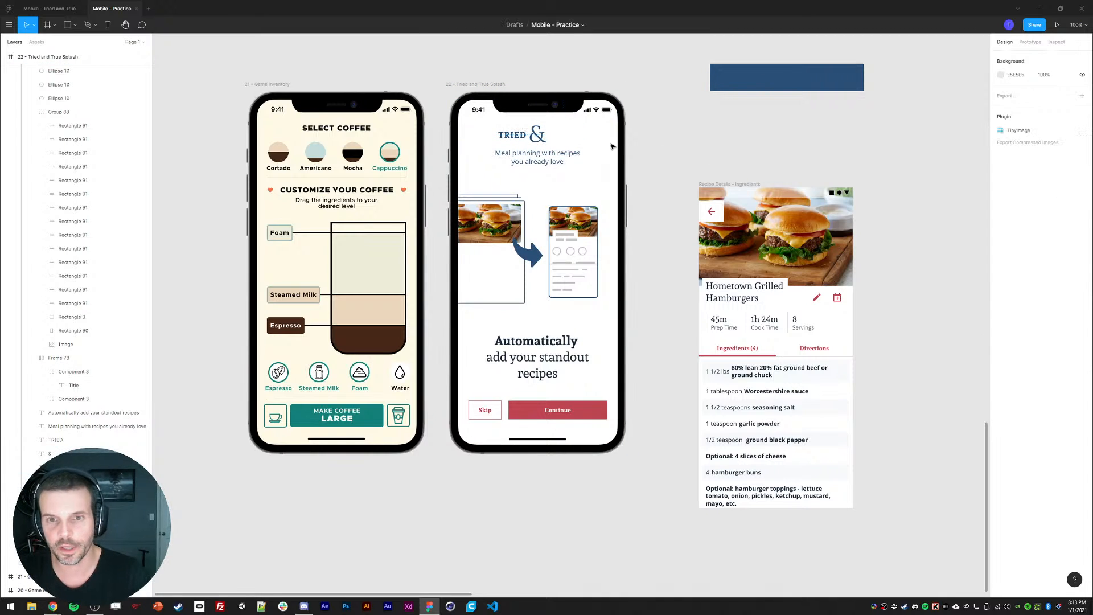
key(ctrl+z)
key(ctrl+z)
key(ctrl+z)
key(ctrl+z)
key(ctrl+z)
key(ctrl+z)
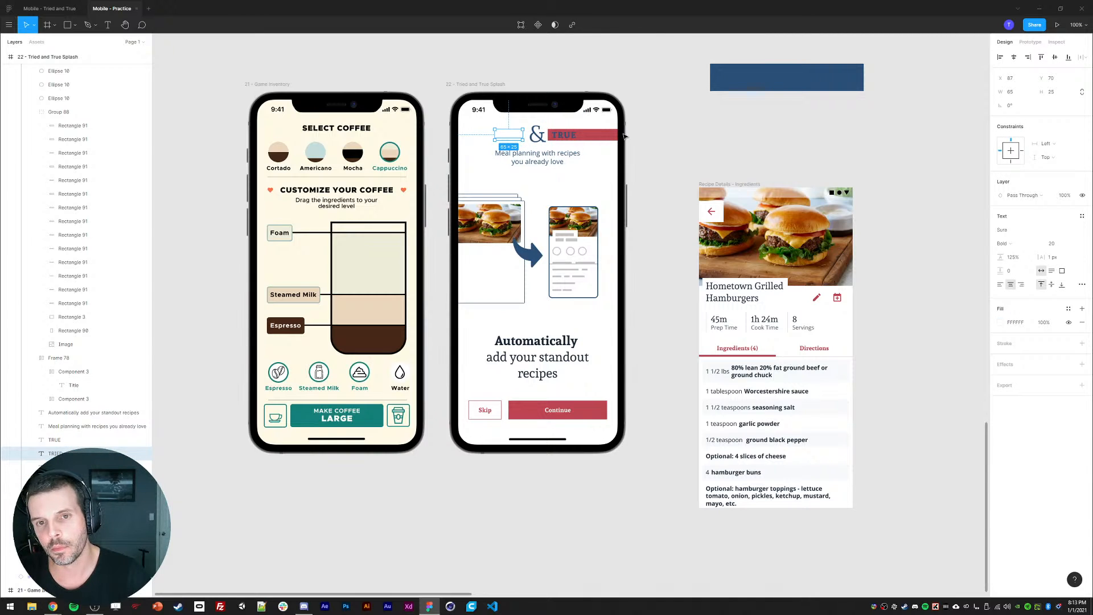
key(ctrl+z)
key(ctrl+z)
key(ctrl+z)
key(ctrl+z)
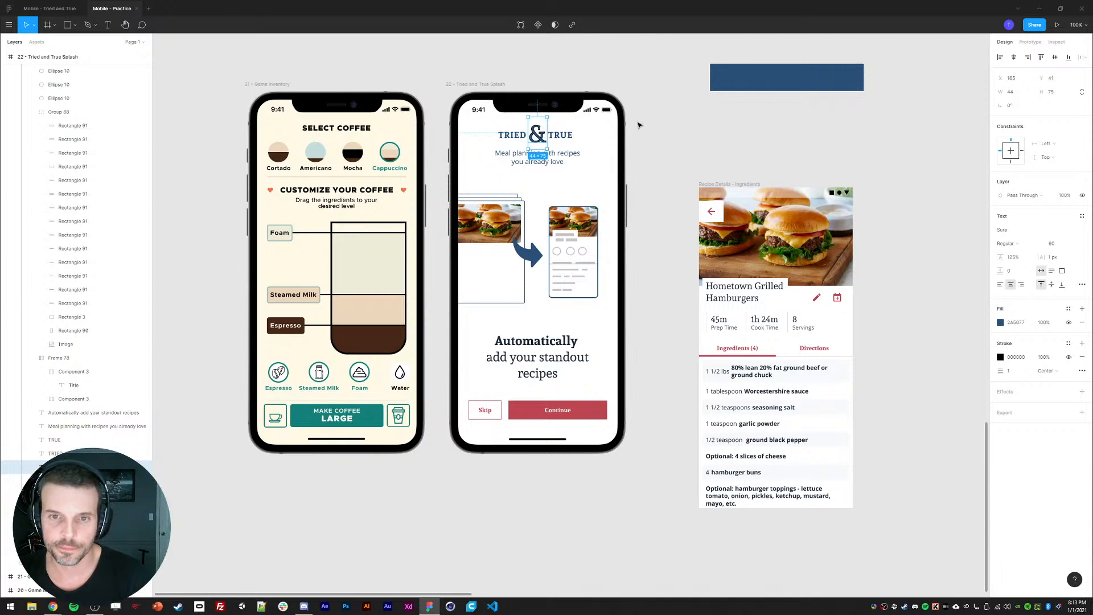
click(638, 125)
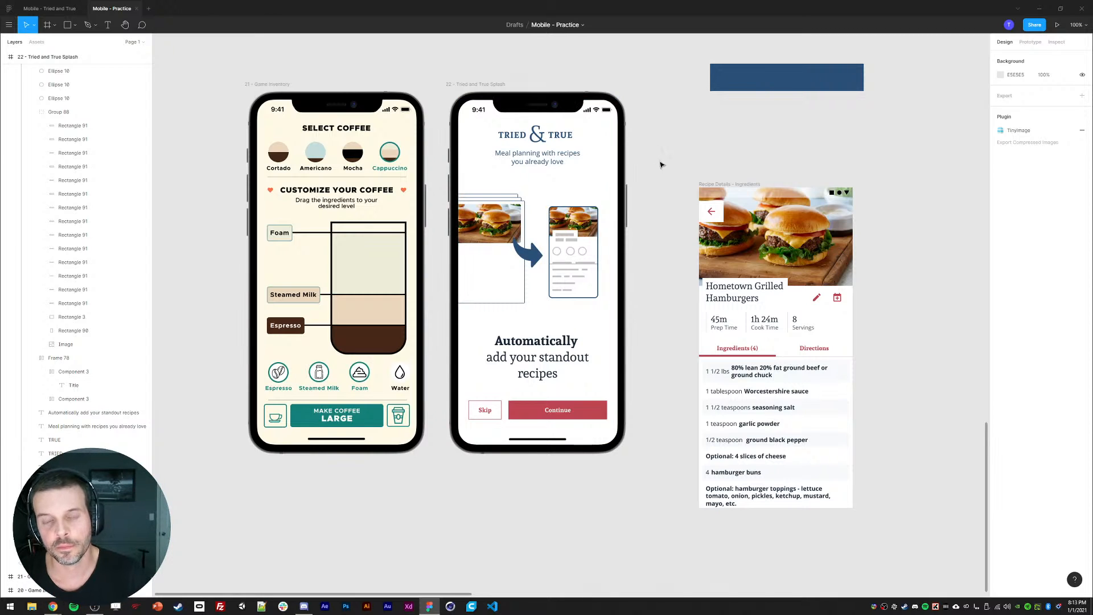
- Move the blue sample rectangle into the splash screen's upper-left corner at X 0, Y 1
click(746, 86)
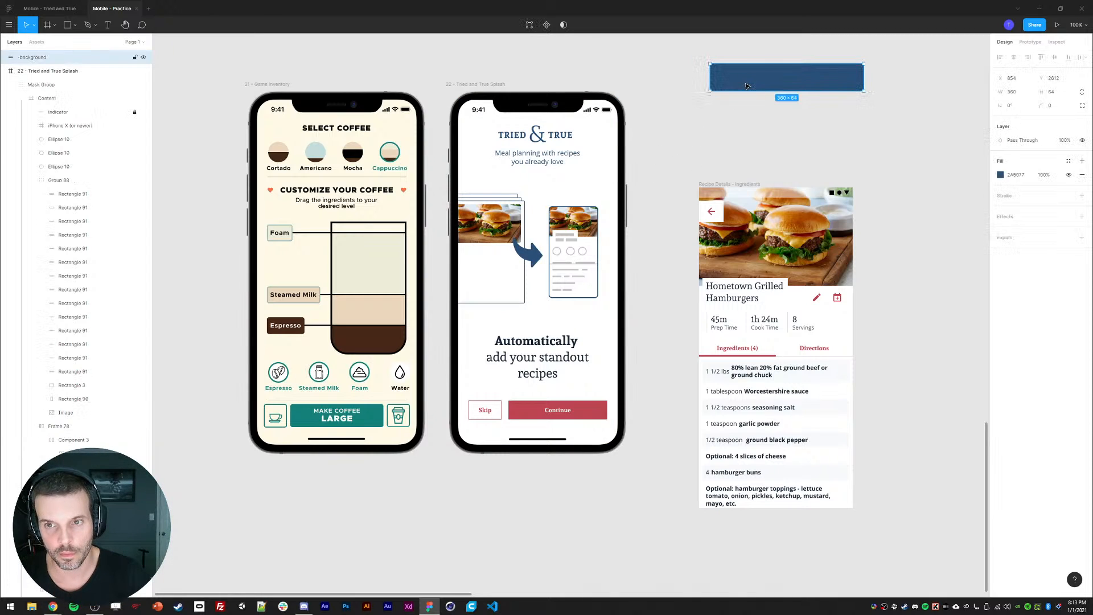
drag(728, 85, 477, 117)
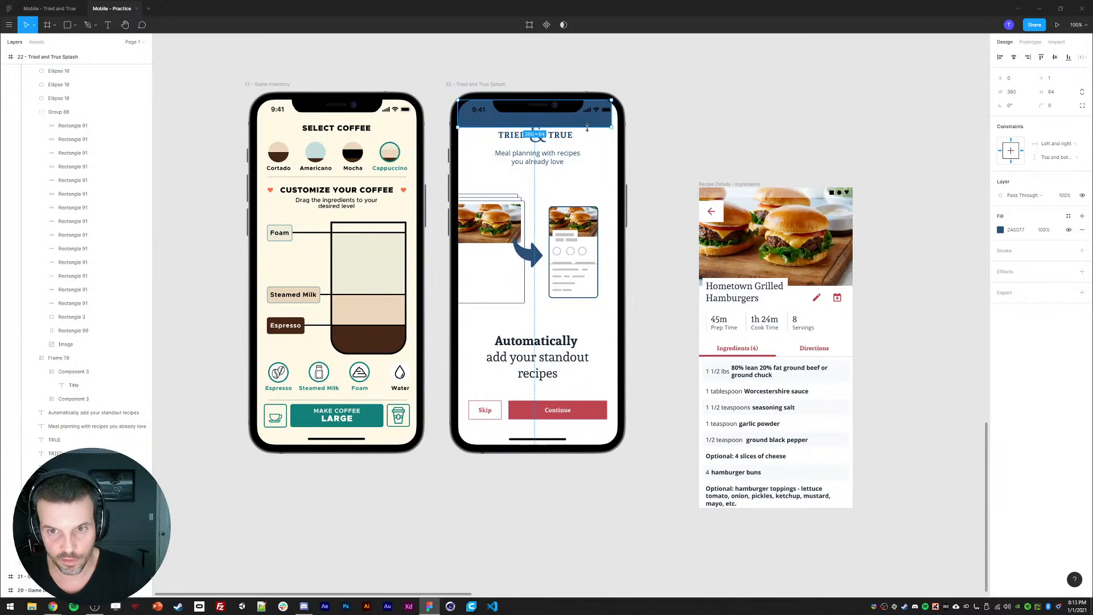
click(612, 117)
click(611, 127)
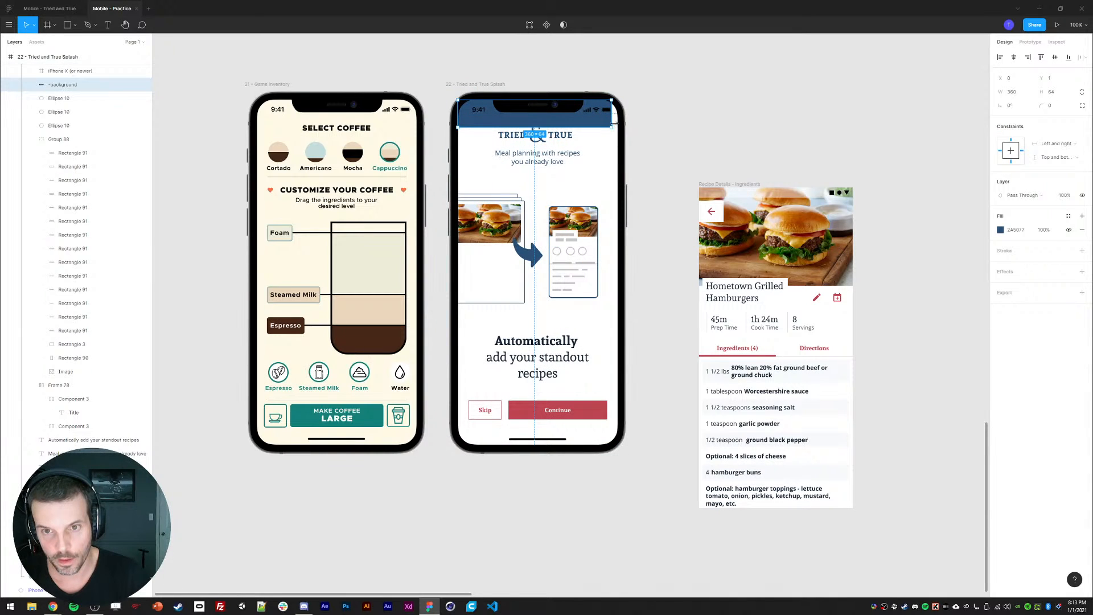
- Resize the blue rectangle to the full 375 px screen width and half the height, 403 px, and send it behind the other content
drag(613, 122, 618, 123)
drag(533, 124, 516, 443)
click(1051, 92)
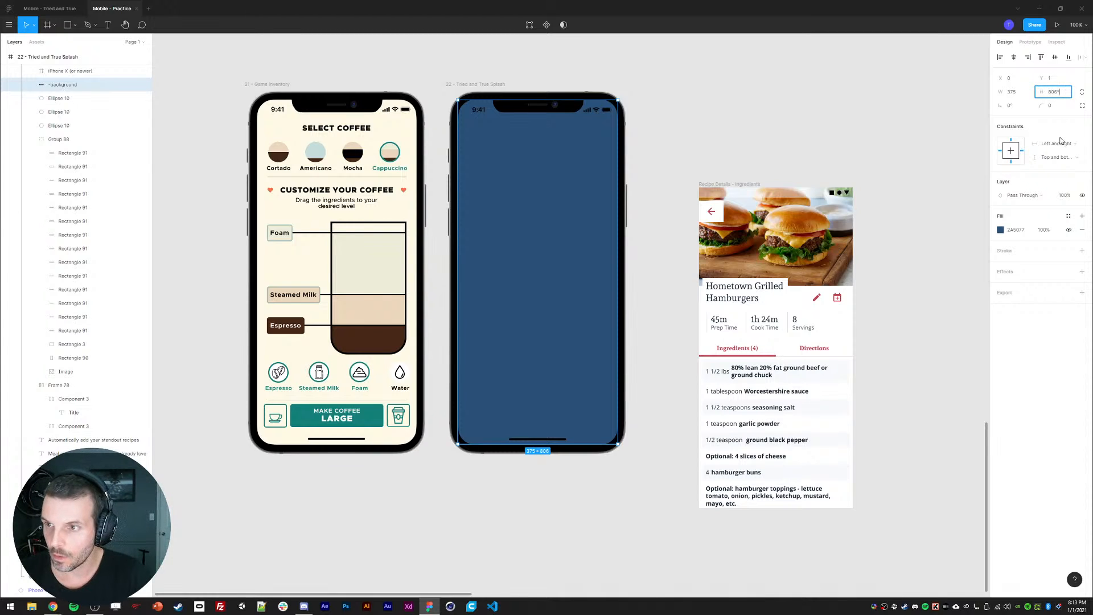
text(/2)
key(Return)
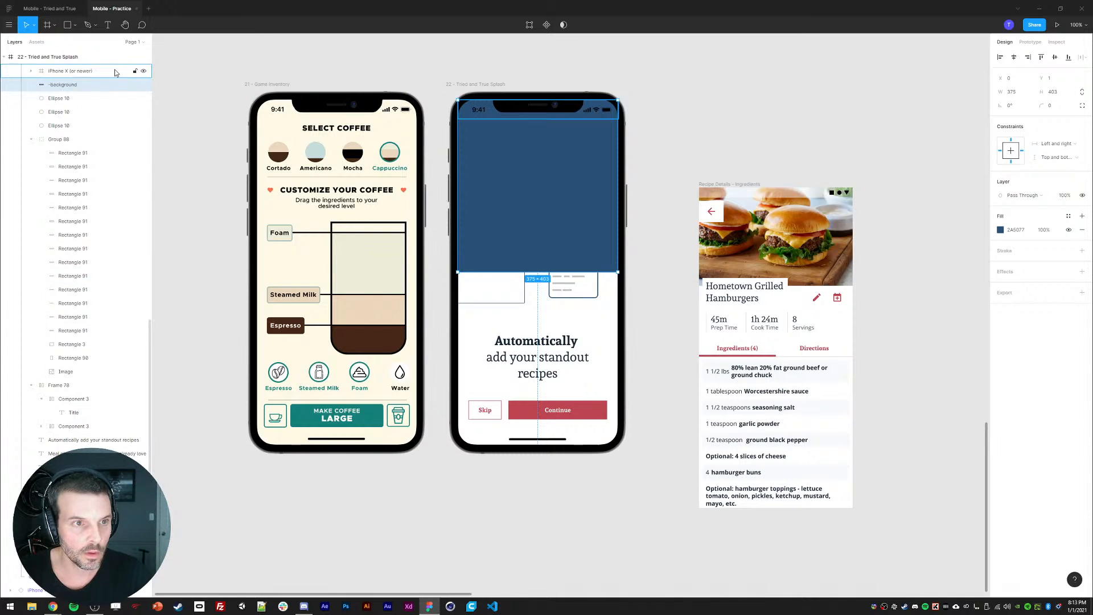
key(ctrl+shift+bracketleft)
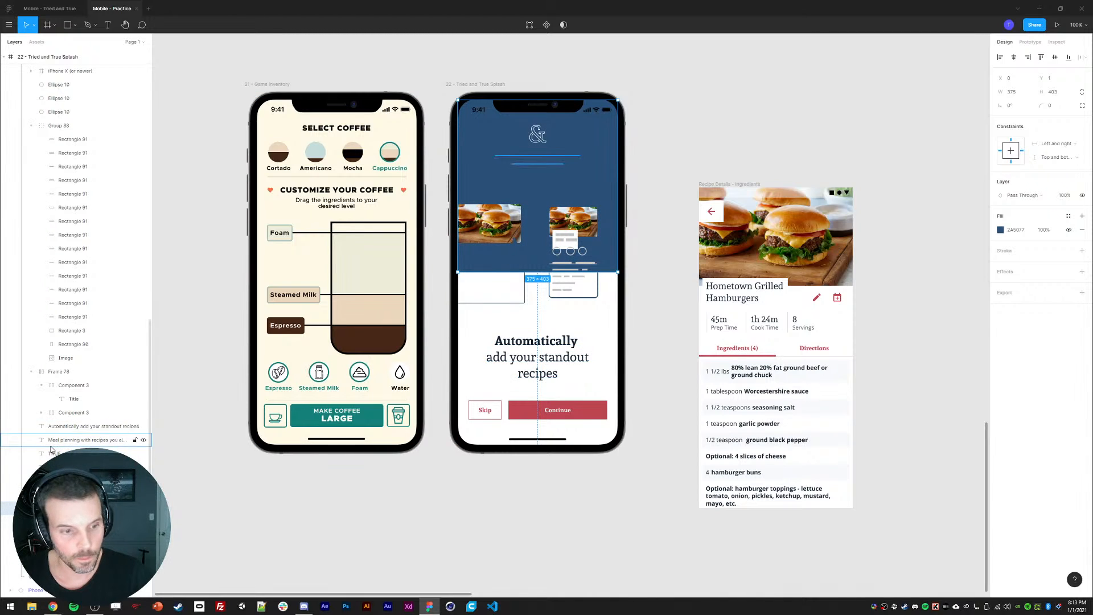
scroll(63, 450, down, 2)
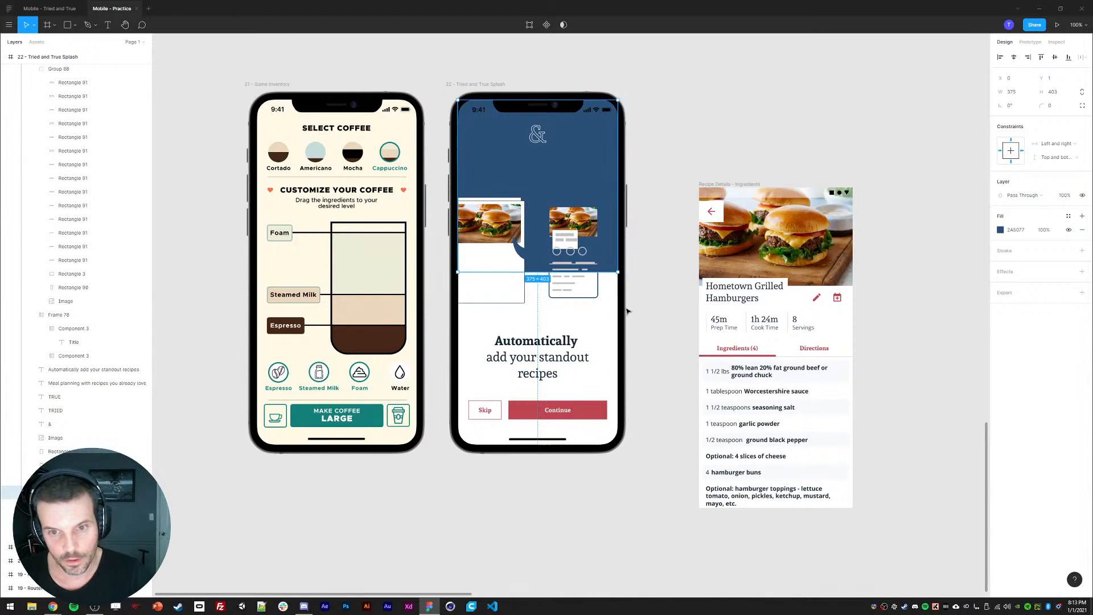
- Give the small recipe page's outline rectangle a white FFFFFF fill and stack its burger image above it
click(588, 296)
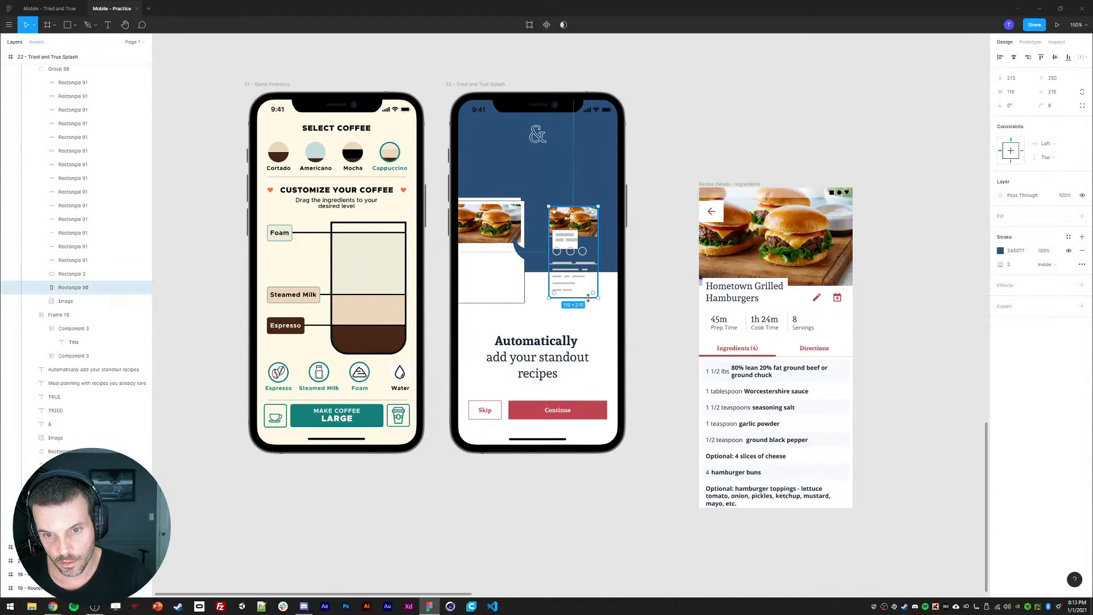
click(1081, 216)
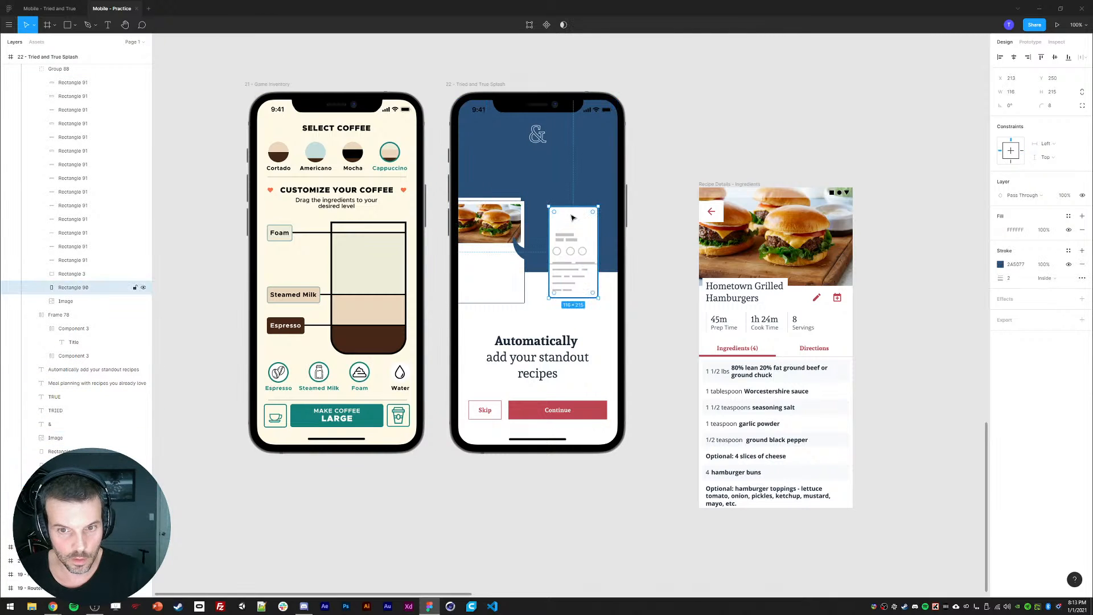
drag(79, 302, 69, 284)
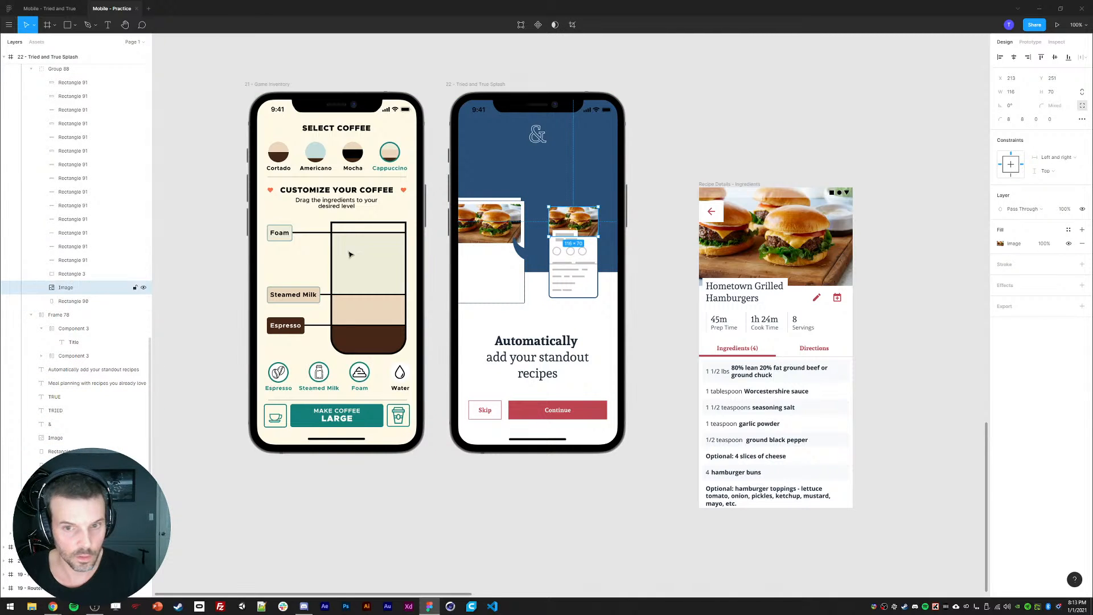
click(685, 129)
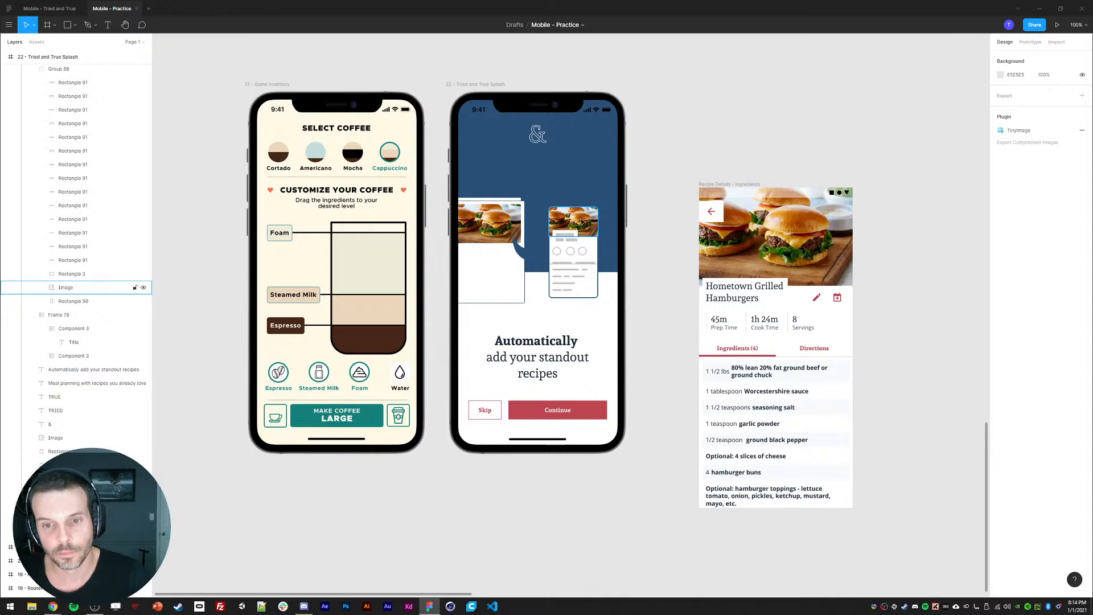
- Recolour the small recipe page's outline white, FFFFFF, by sampling the screen's white background
click(595, 295)
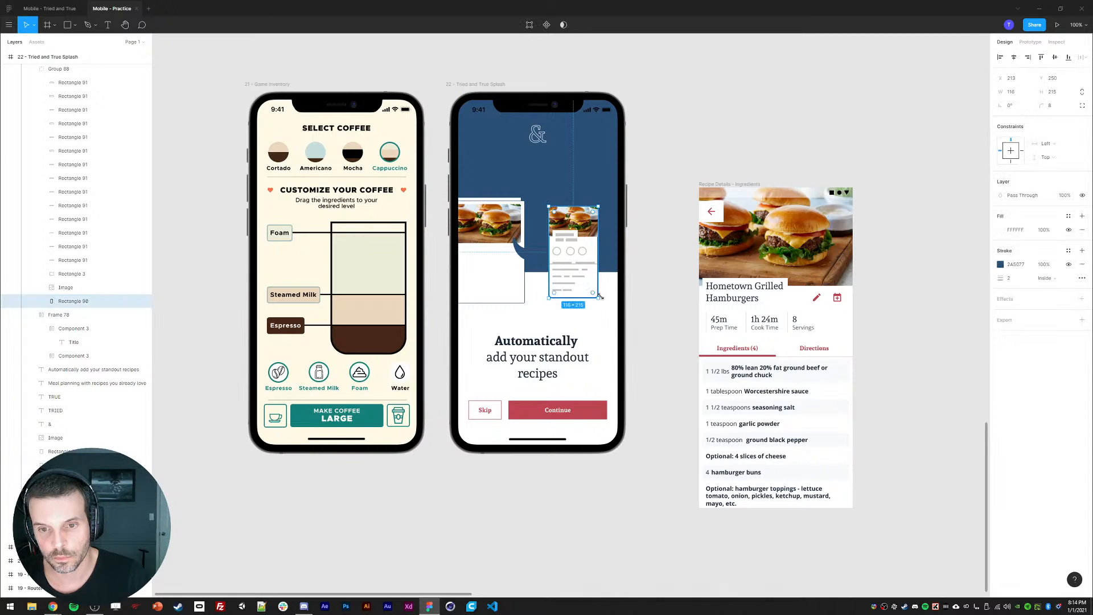
click(1000, 265)
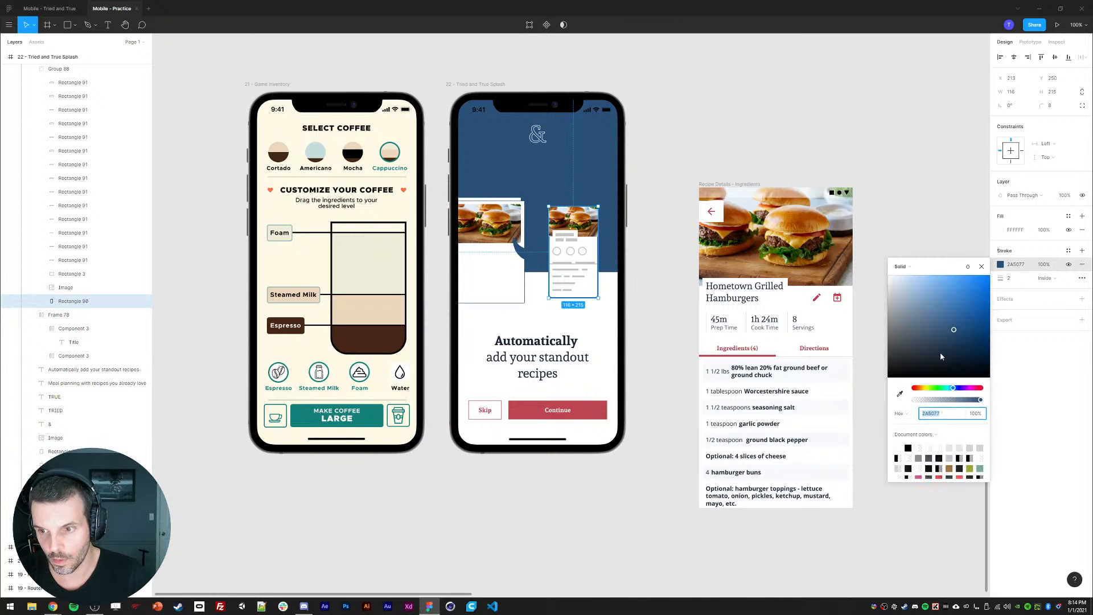
click(899, 400)
click(612, 315)
click(656, 314)
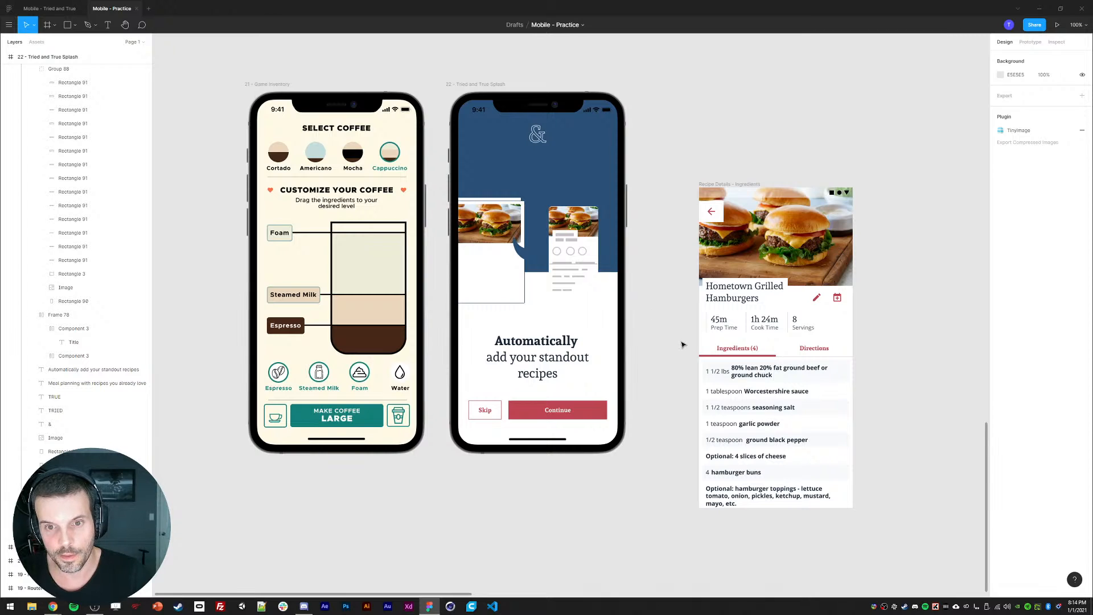
click(586, 220)
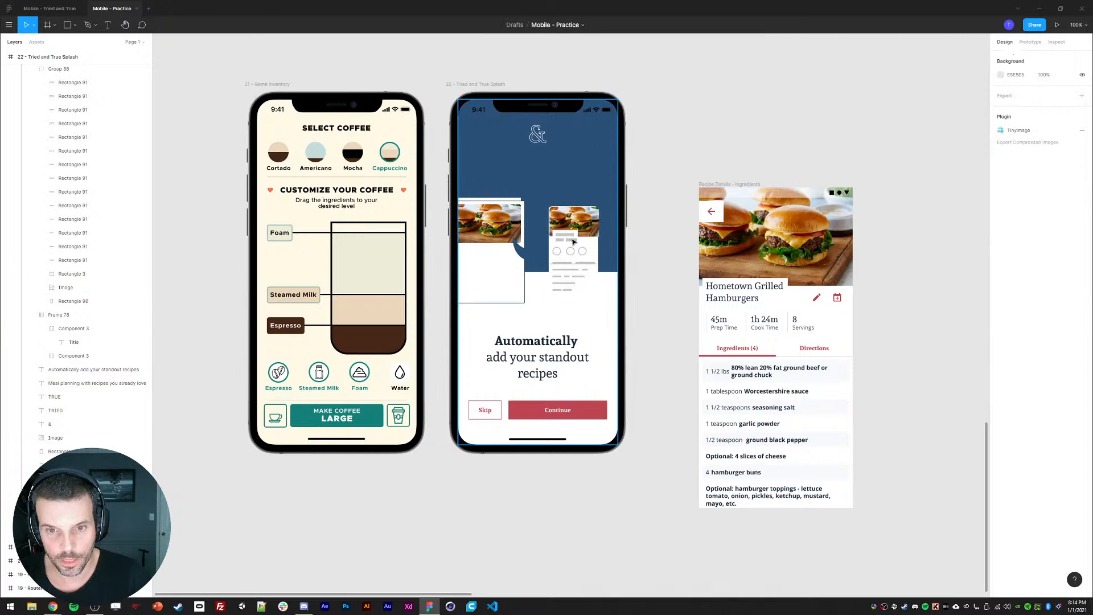
click(797, 77)
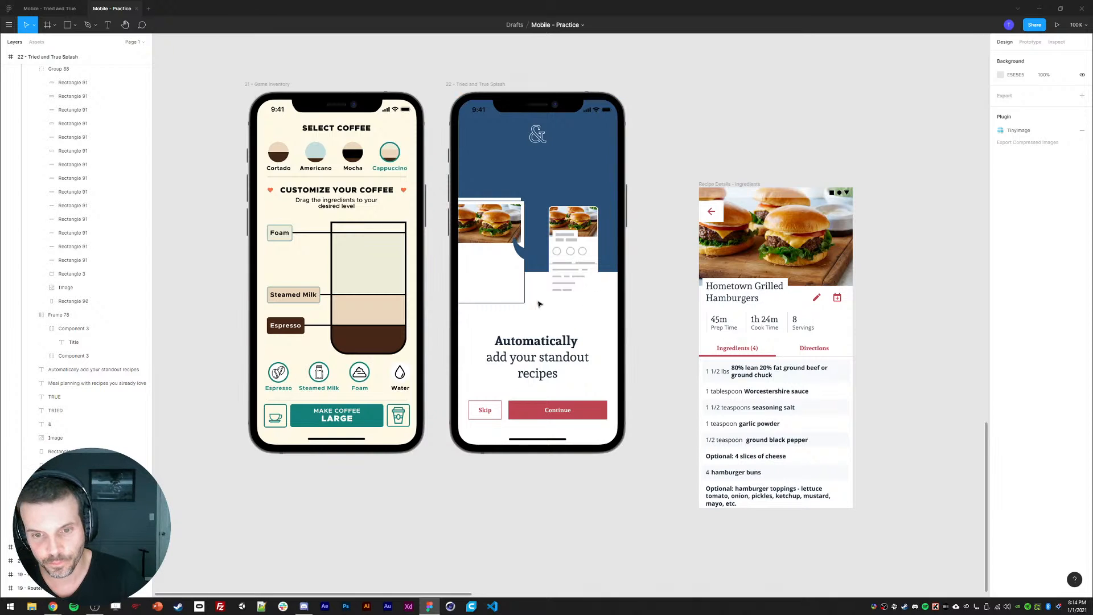
- Duplicate the small recipe page's white rectangle and colour the rear copy's stroke 2A5077, sampled from the blue background
click(73, 301)
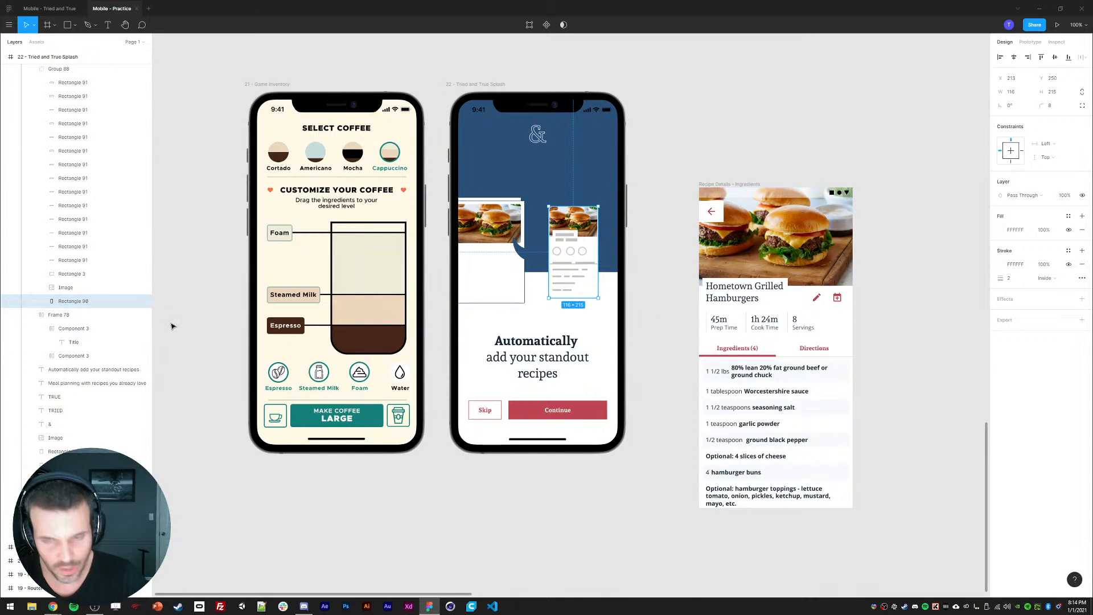
key(ctrl+d)
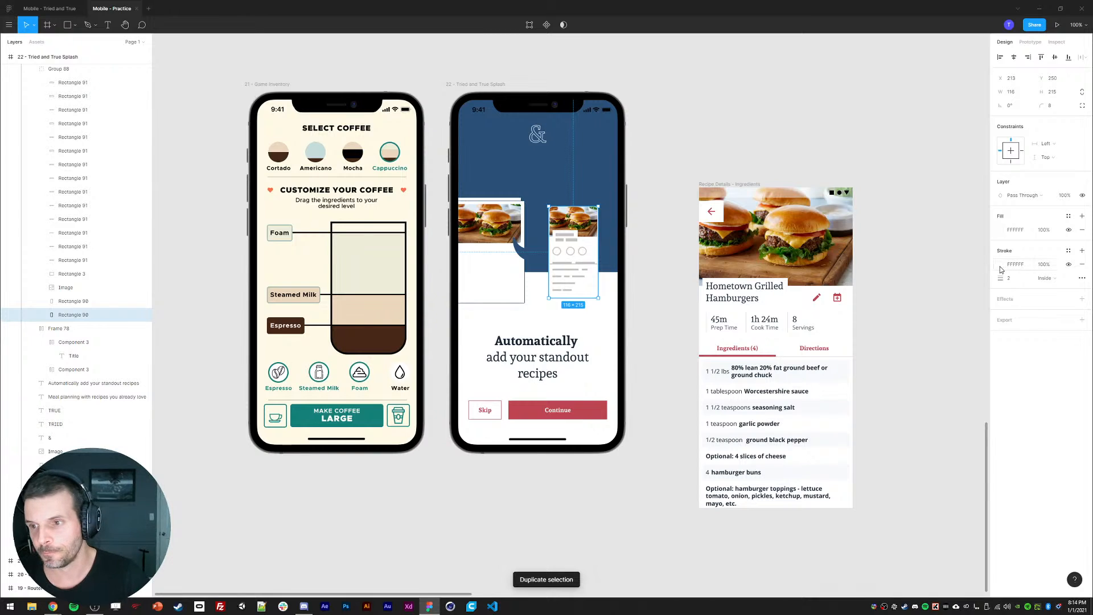
click(999, 265)
click(899, 394)
click(598, 171)
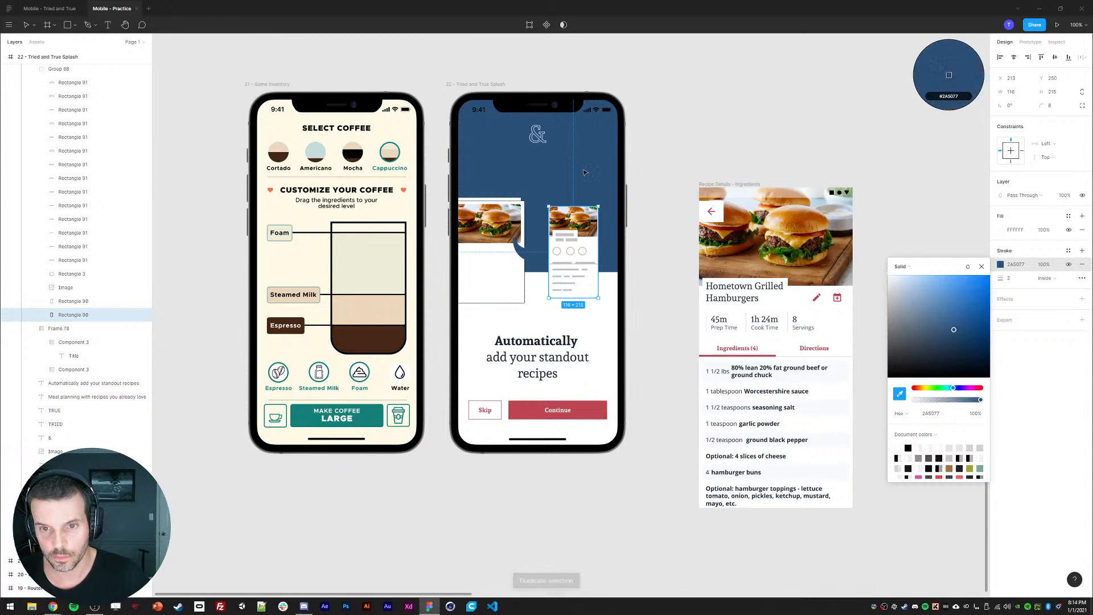
click(690, 127)
- Set the stroke width of the rear duplicate rectangle to 4
click(73, 314)
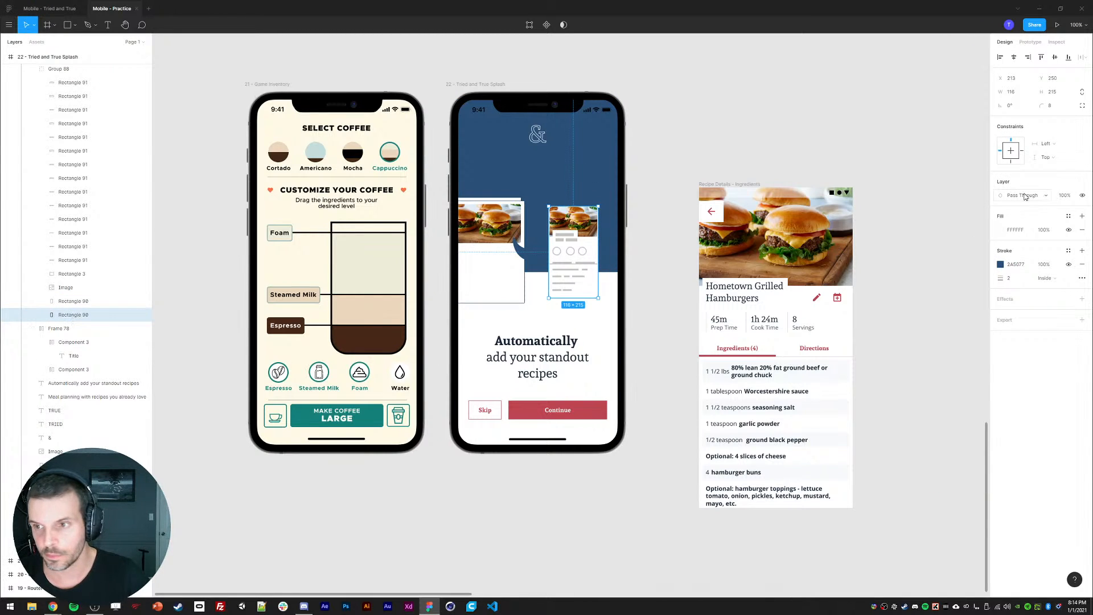
click(1020, 277)
text(4)
click(893, 161)
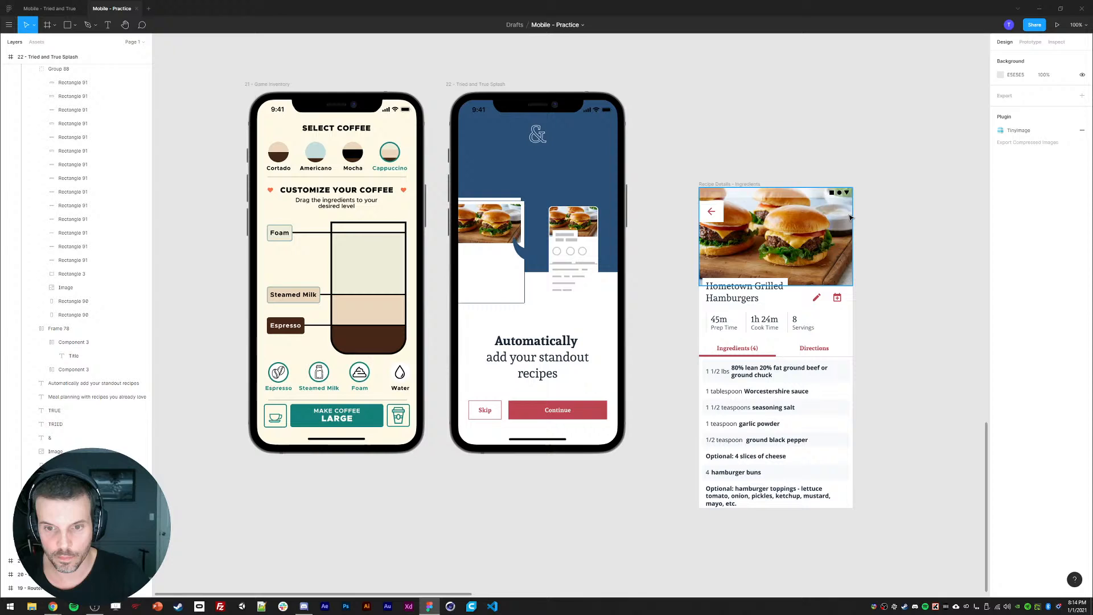
- Set the stroke alignment of the small recipe page's rear rectangle to Outside
click(145, 313)
click(1046, 277)
click(1050, 291)
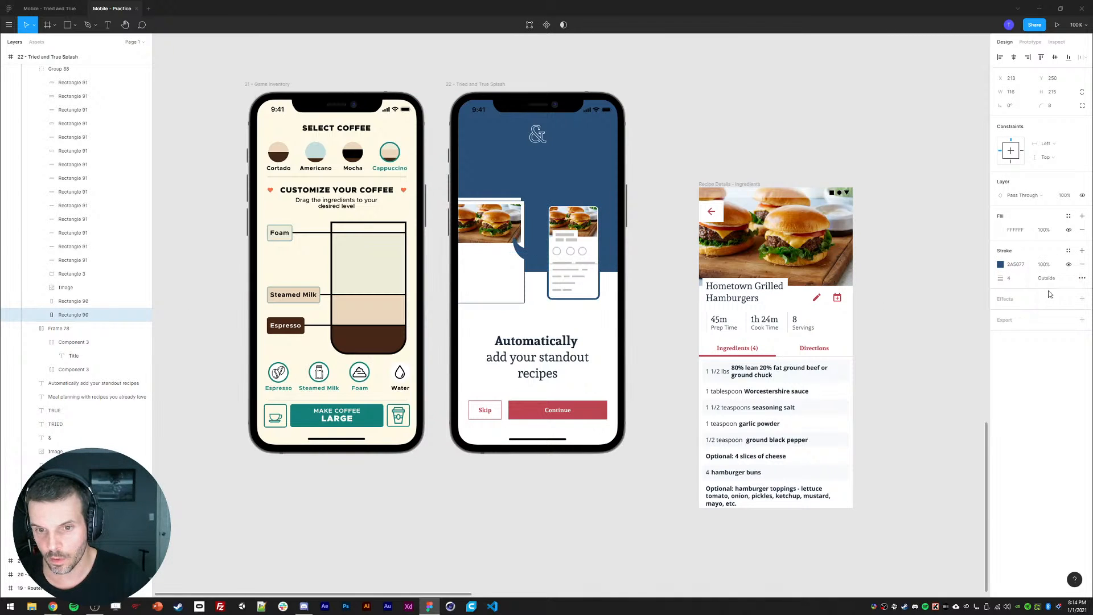
click(889, 141)
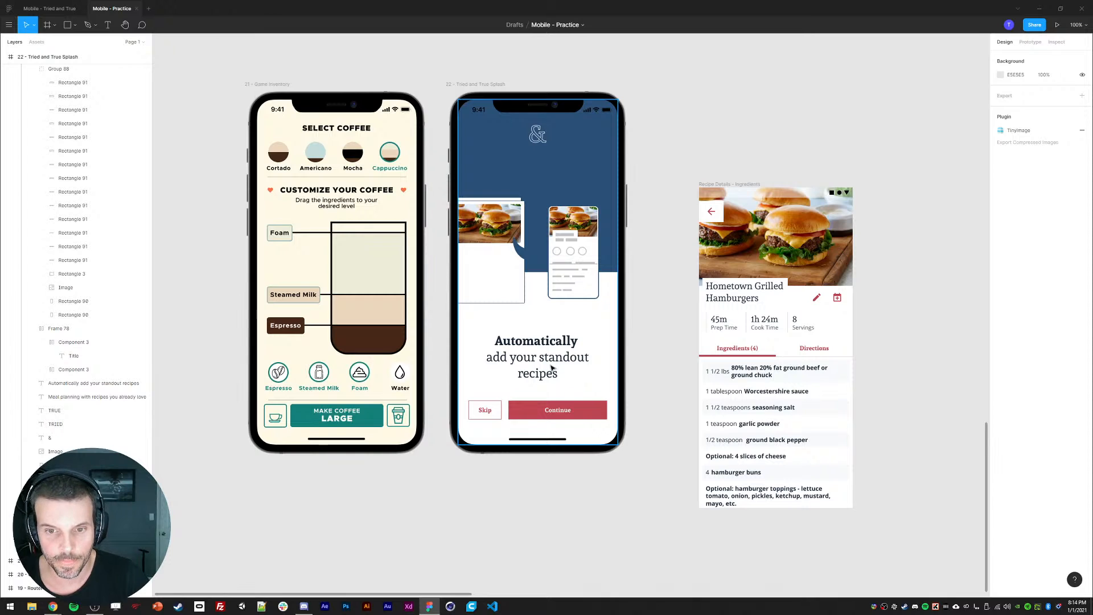
- Recolour the arrow between the two recipe pages red by sampling the Continue button's fill
click(520, 259)
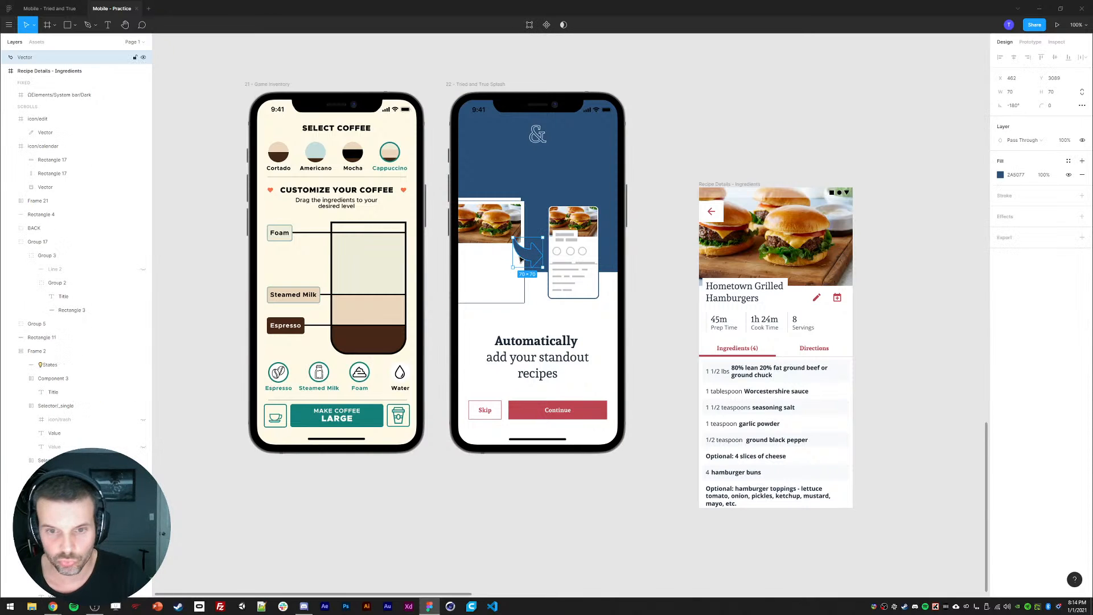
key(i)
click(539, 403)
click(671, 267)
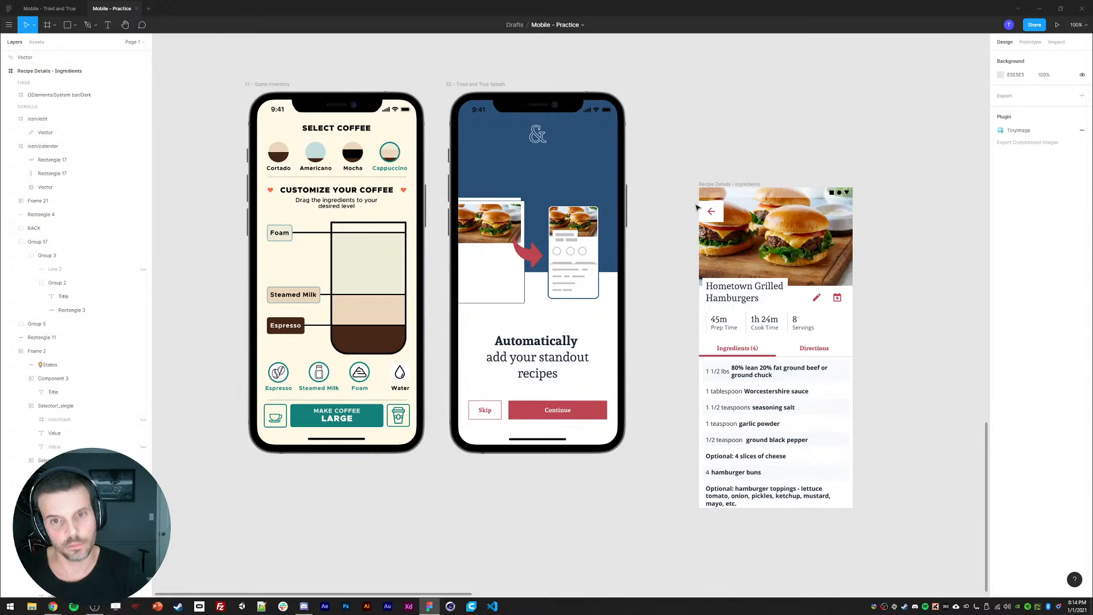
- Slope the blue background's lower edge by raising its lower-right corner and lowering its lower-left corner to about Y 563
click(612, 245)
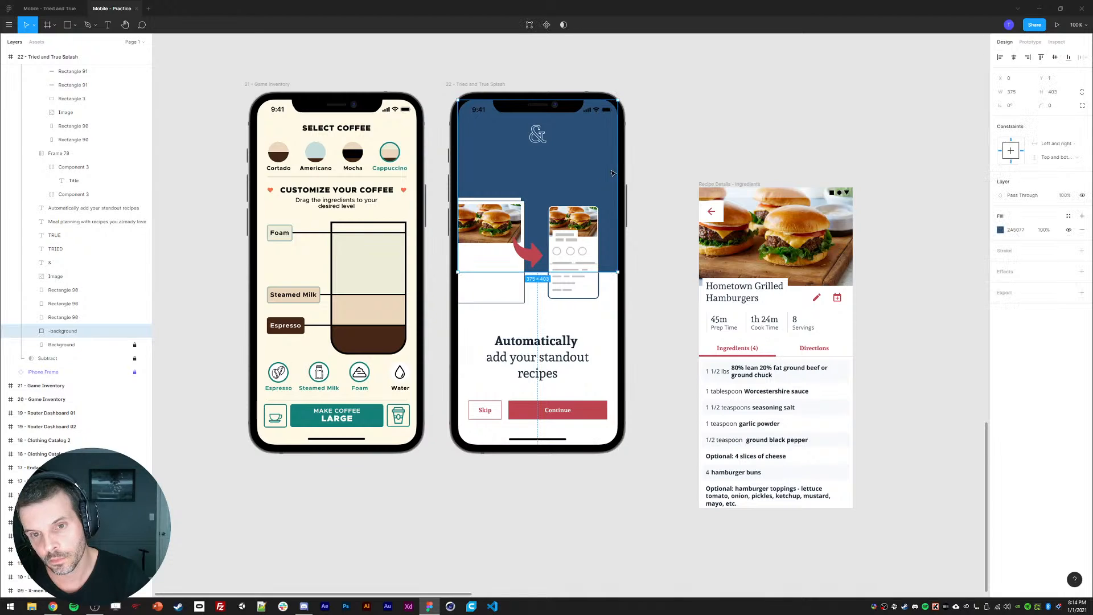
key(Return)
drag(618, 272, 629, 135)
click(641, 142)
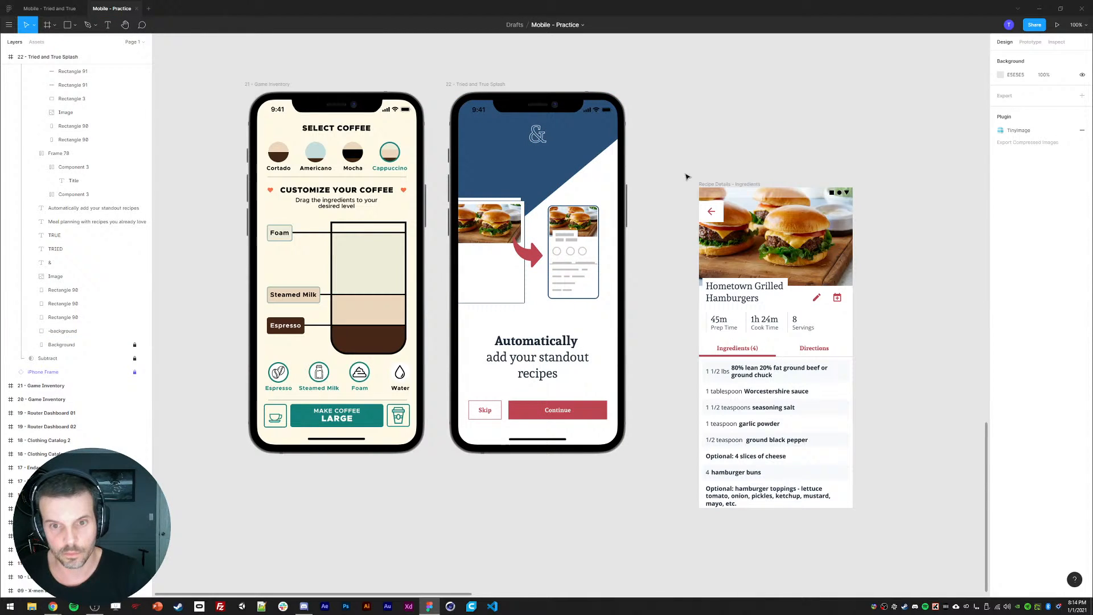
double_click(550, 195)
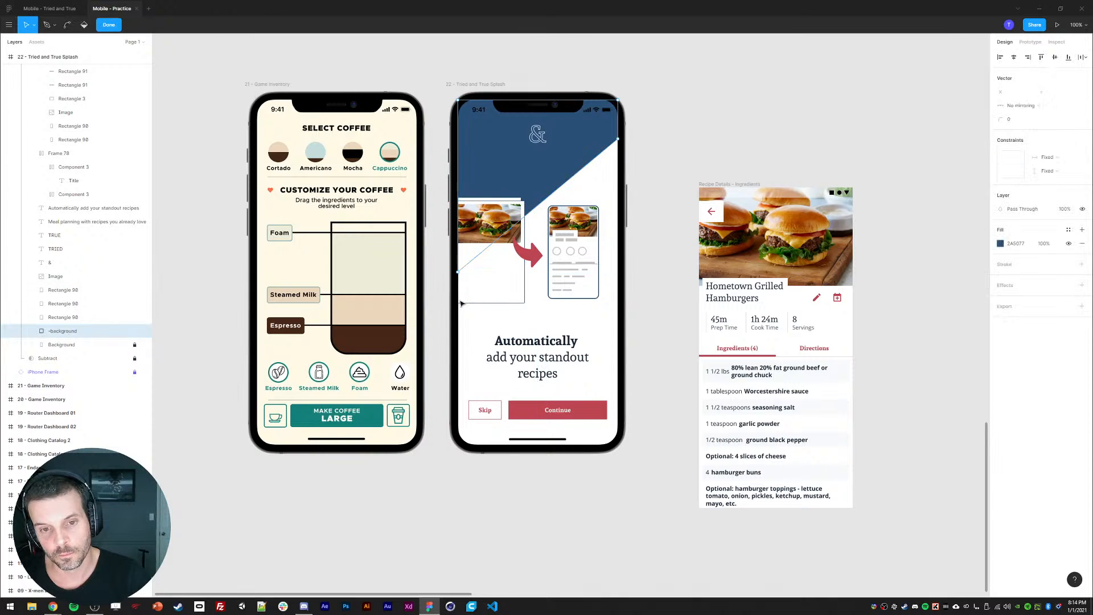
drag(457, 272, 451, 342)
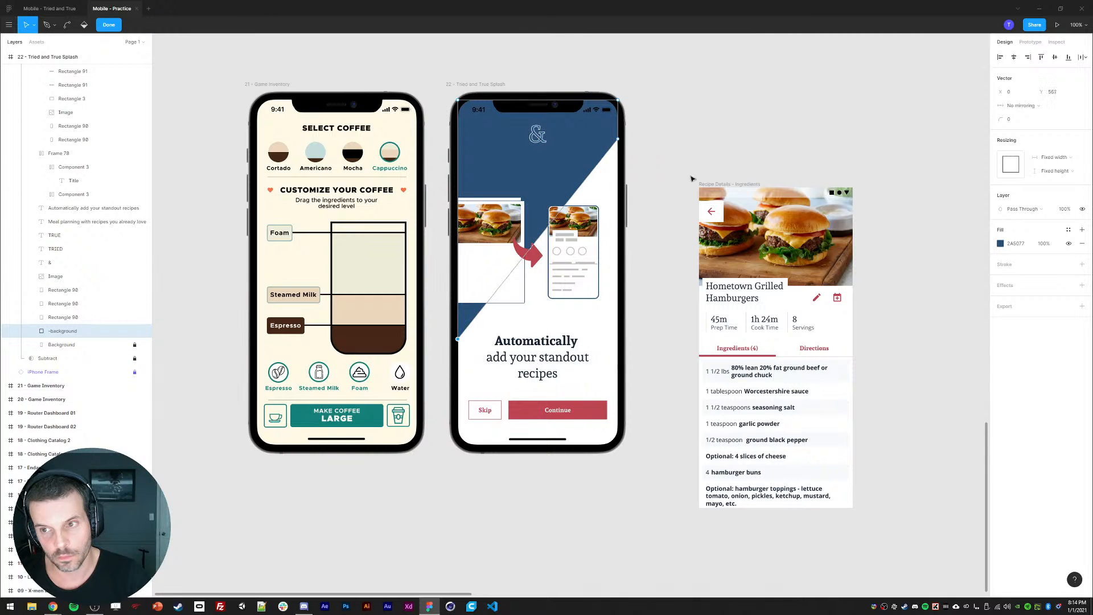
- Bend the blue background's sloped edge into a curve from its lower-right corner point and finish editing the shape
click(691, 177)
ctrl+click(618, 139)
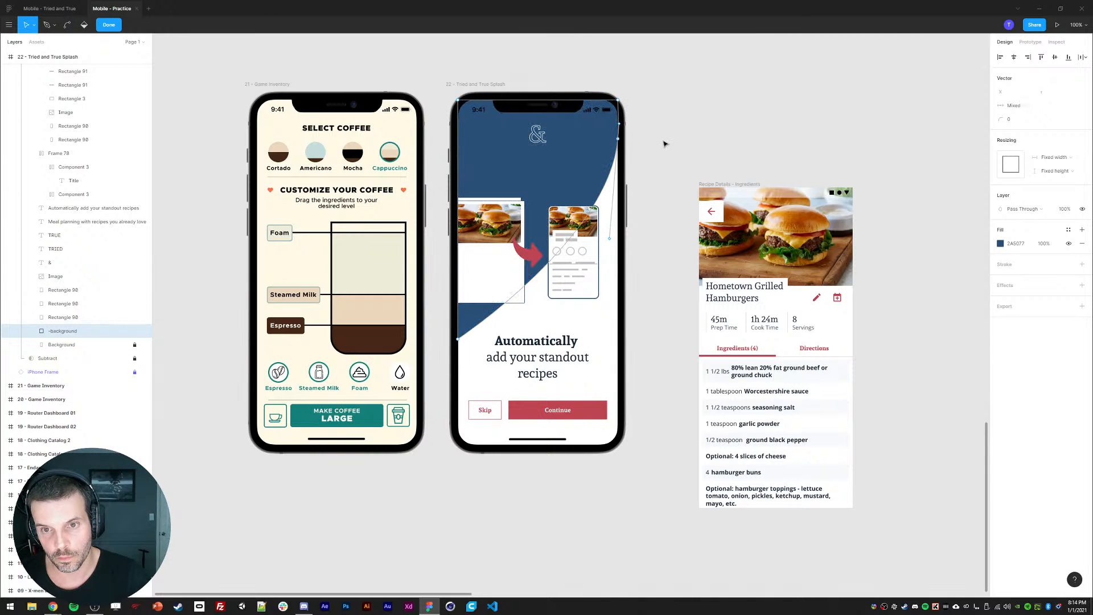
click(681, 187)
double_click(687, 210)
click(652, 202)
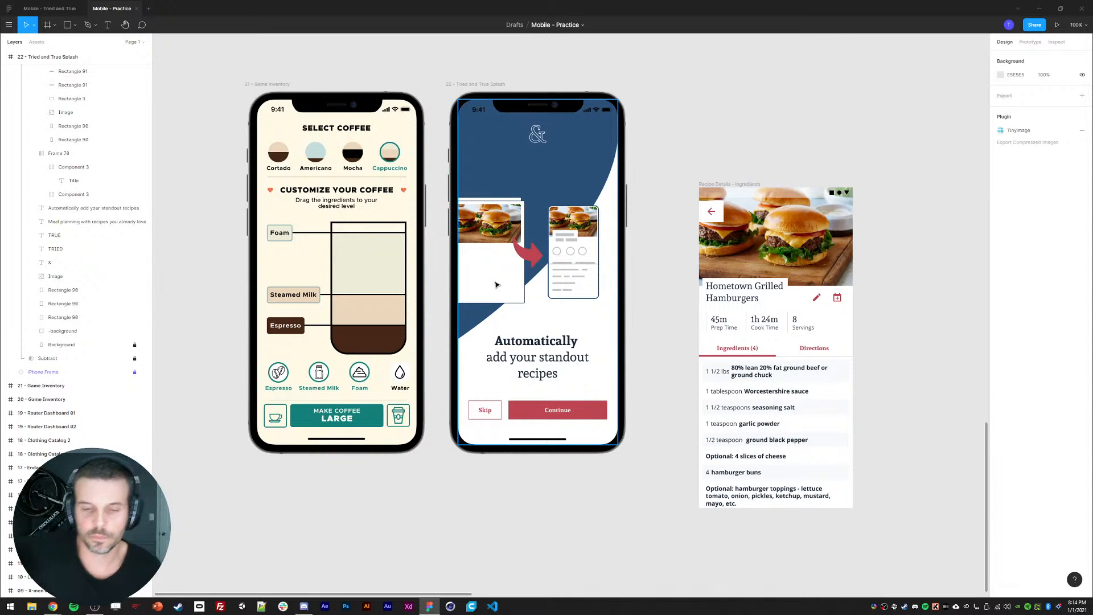
- Search the Figma Community plugins for blob
click(9, 9)
click(45, 69)
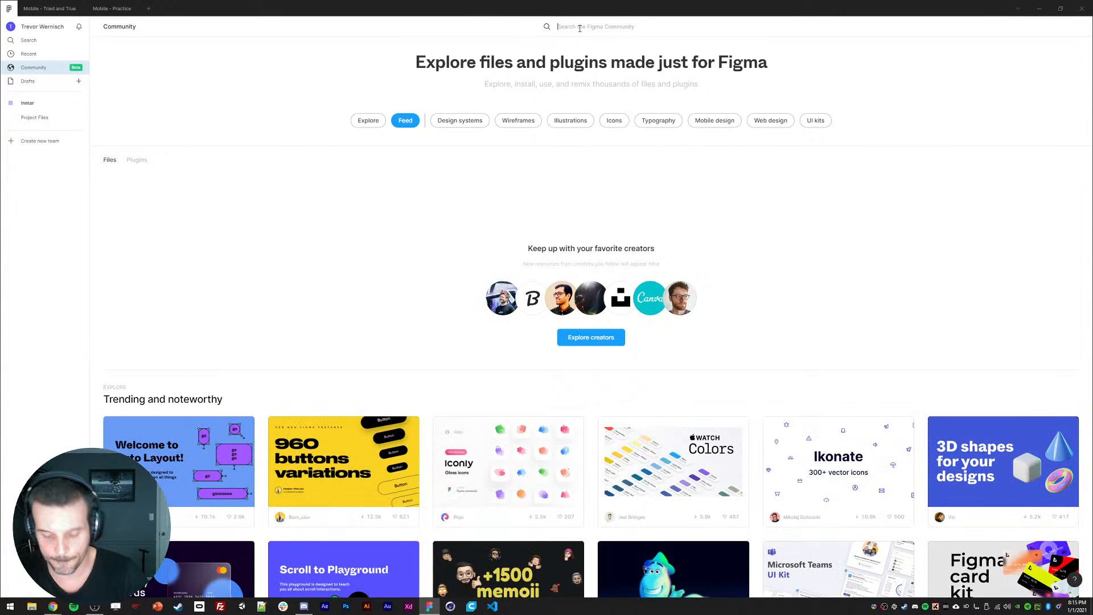
text(blob)
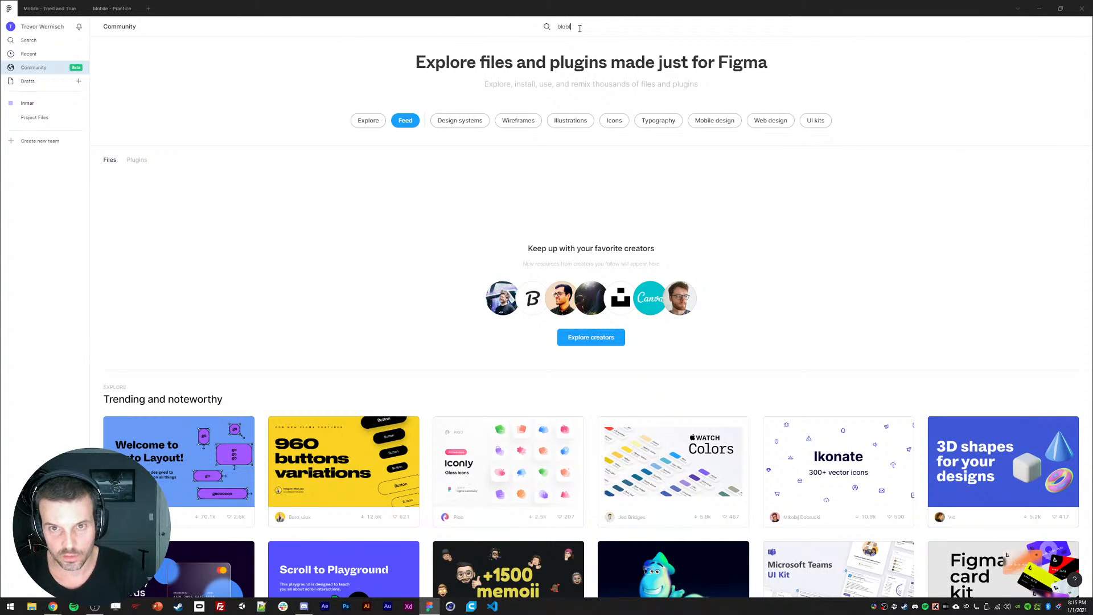
key(Return)
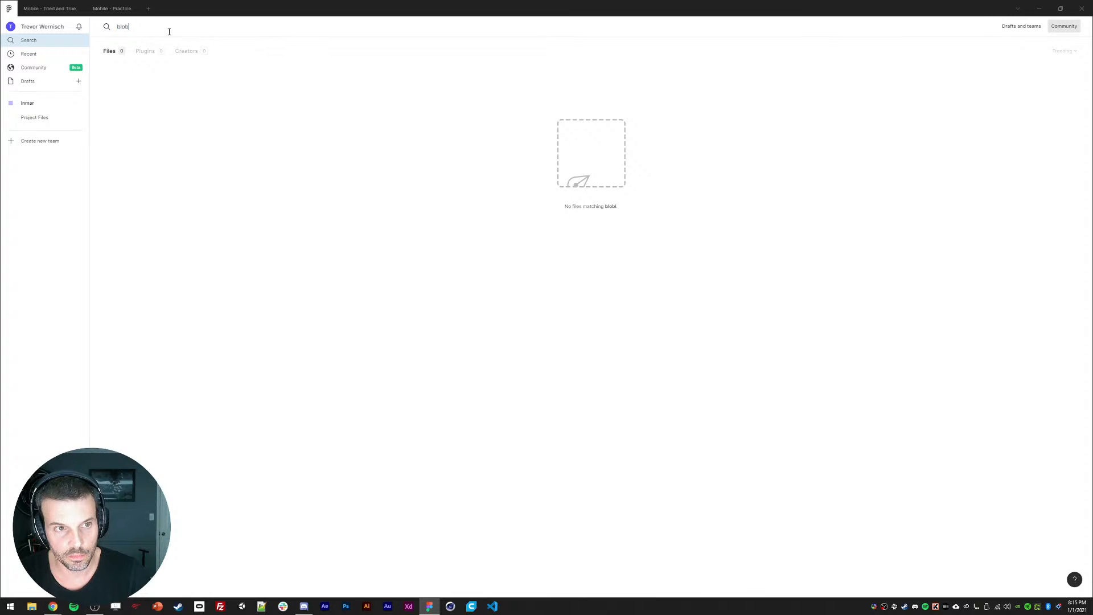
click(145, 53)
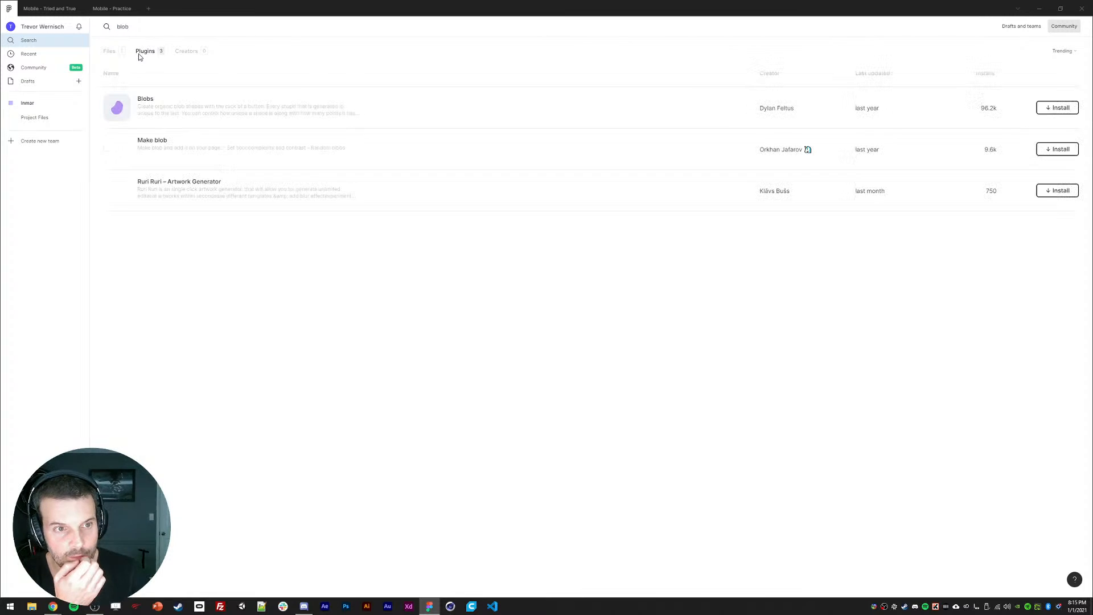
- Install the Blobs plugin and return to the Mobile - Practice file
click(139, 101)
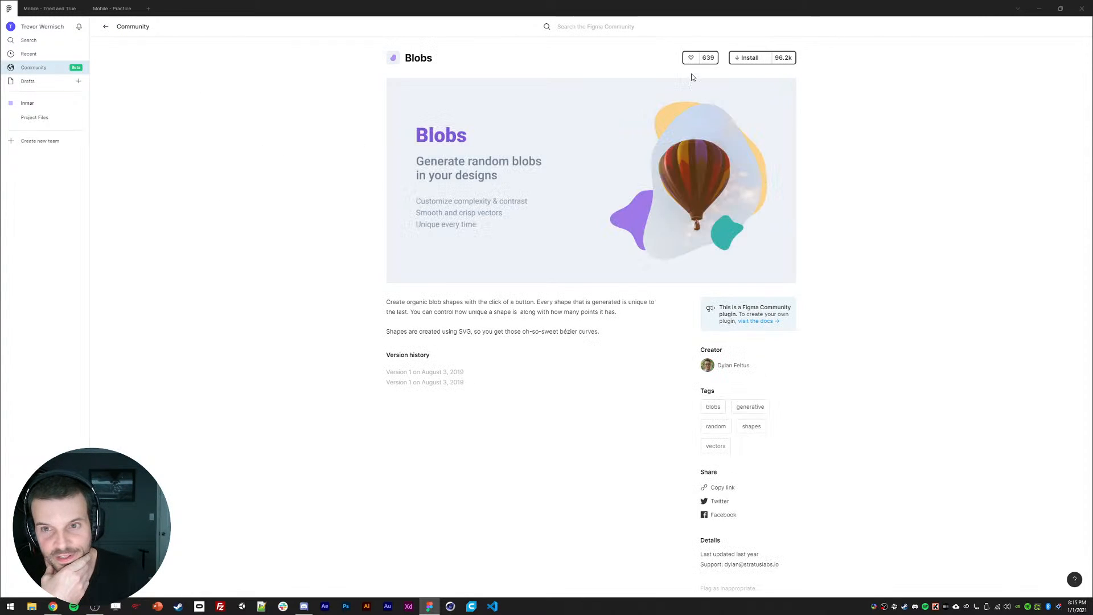
click(749, 61)
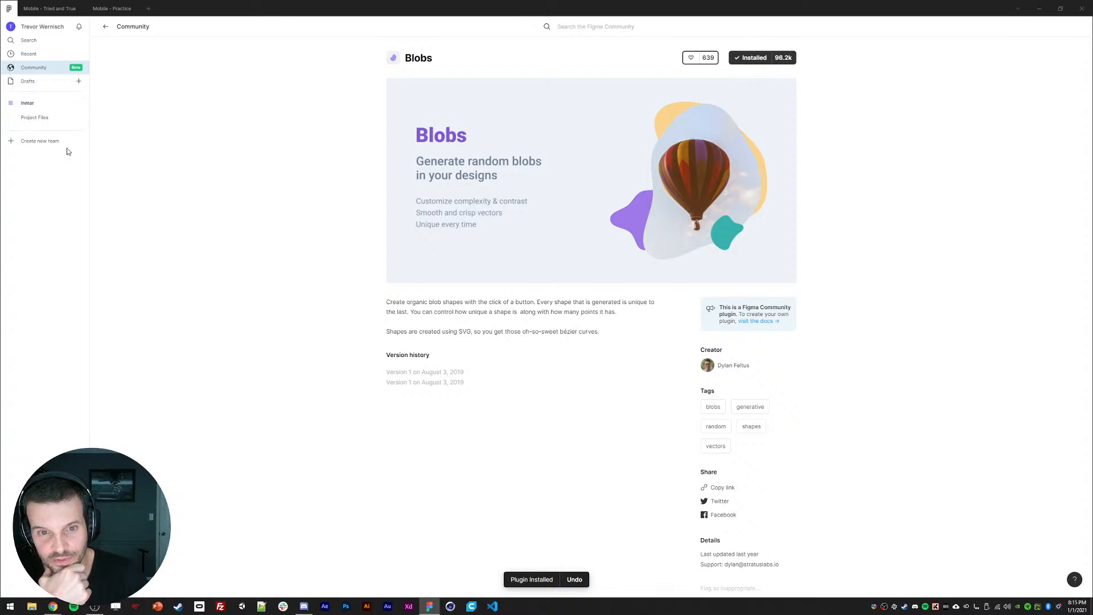
click(46, 8)
click(109, 9)
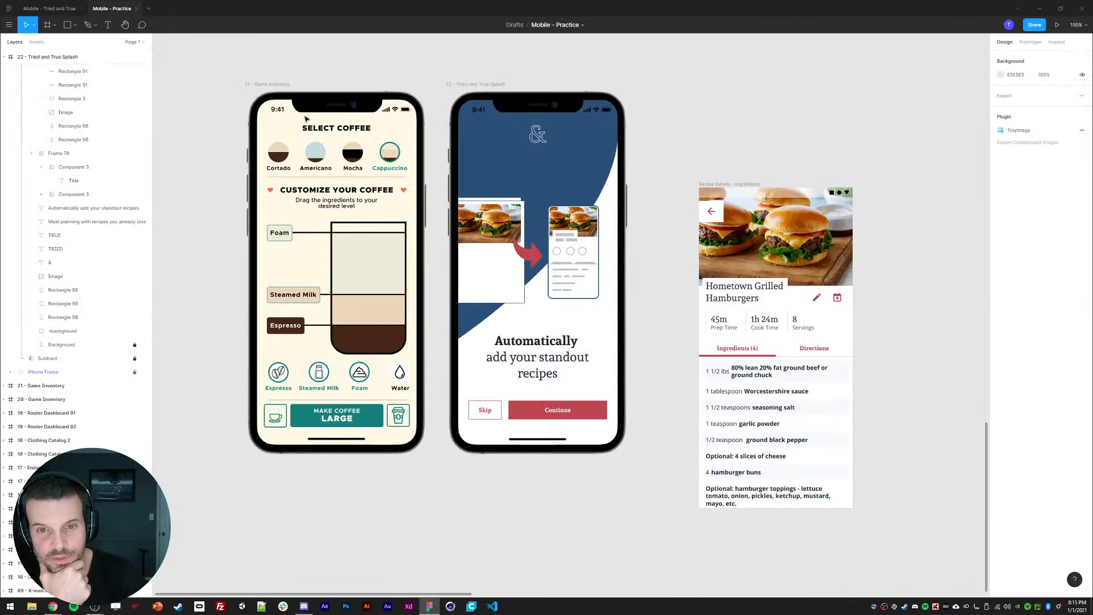
- Generate a blob shape with the Blobs plugin at complexity 5 and contrast 5
click(9, 25)
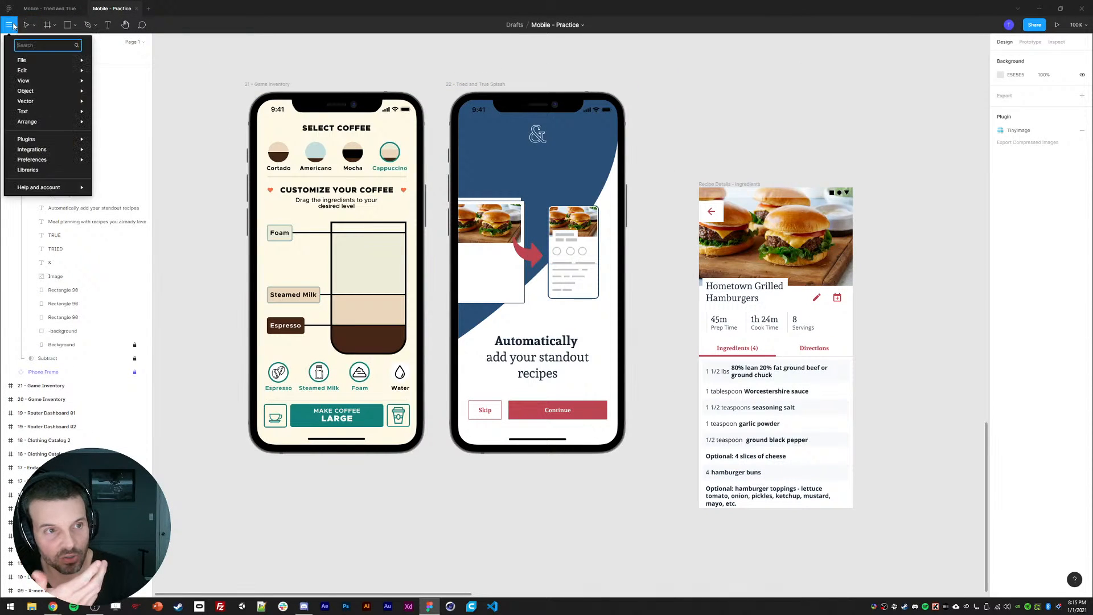
mouse_move(34, 139)
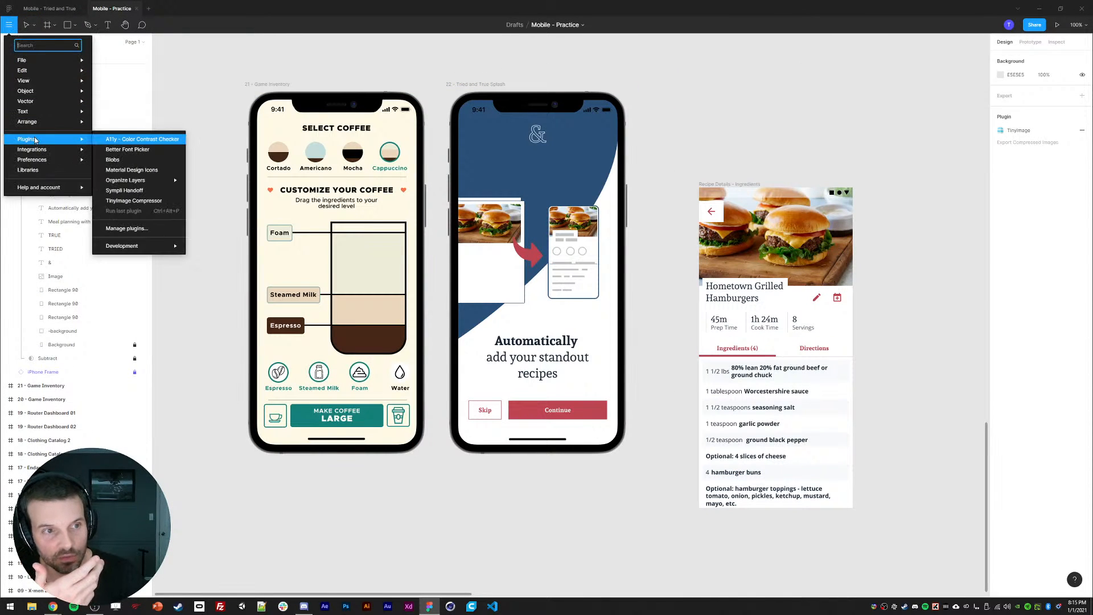
click(113, 159)
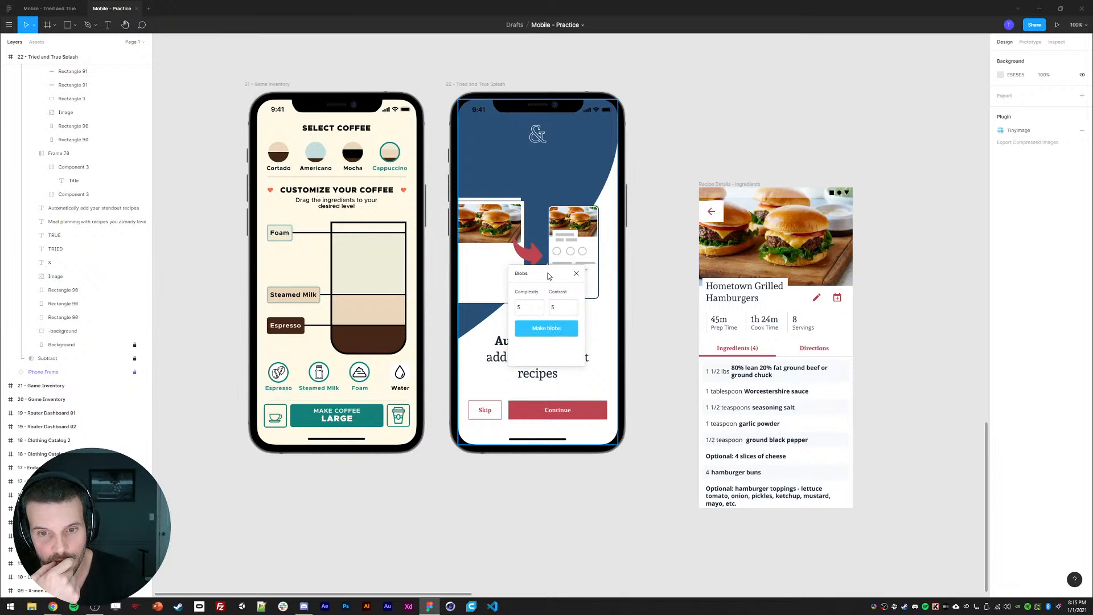
drag(548, 276, 666, 210)
click(663, 251)
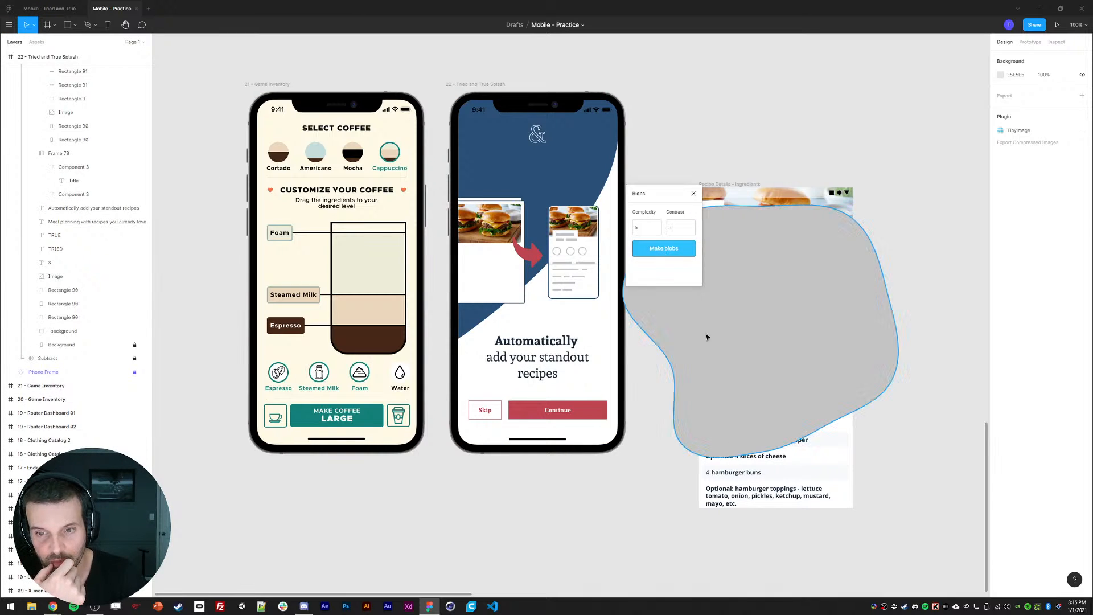
- Reposition the generated blob over the recipe details page and paste the copied grey rectangle behind the splash screen's title
drag(707, 337, 485, 185)
key(ctrl+z)
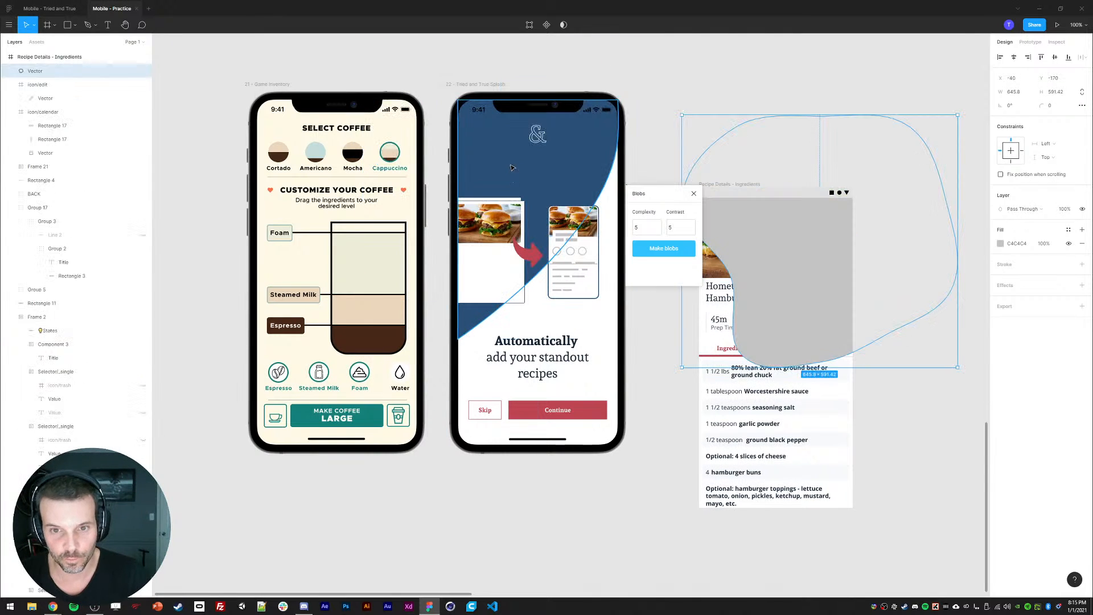
ctrl+click(511, 183)
key(ctrl+v)
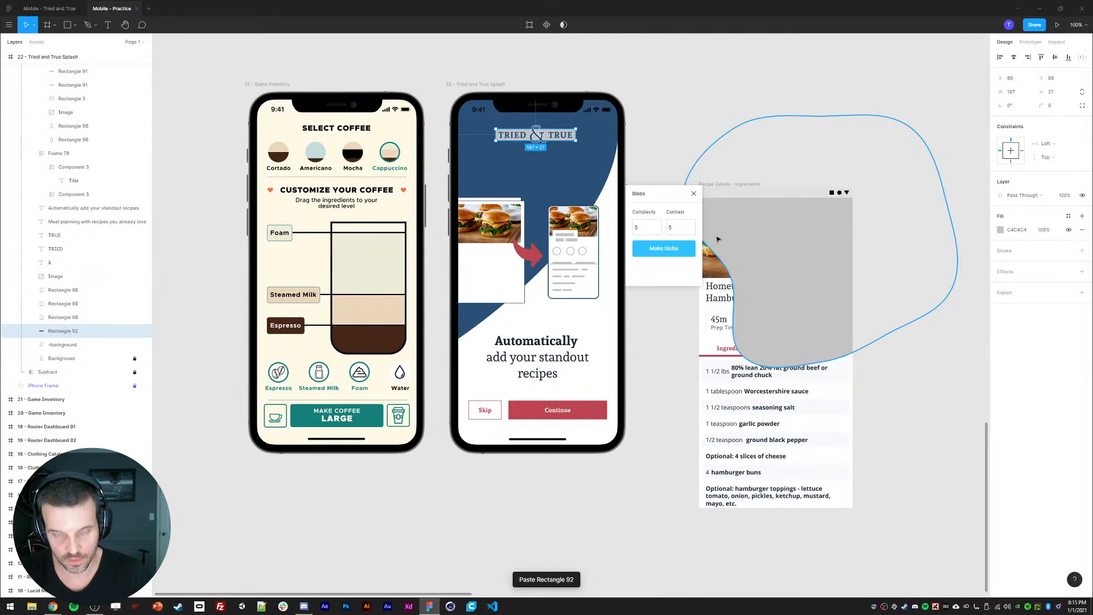
click(695, 110)
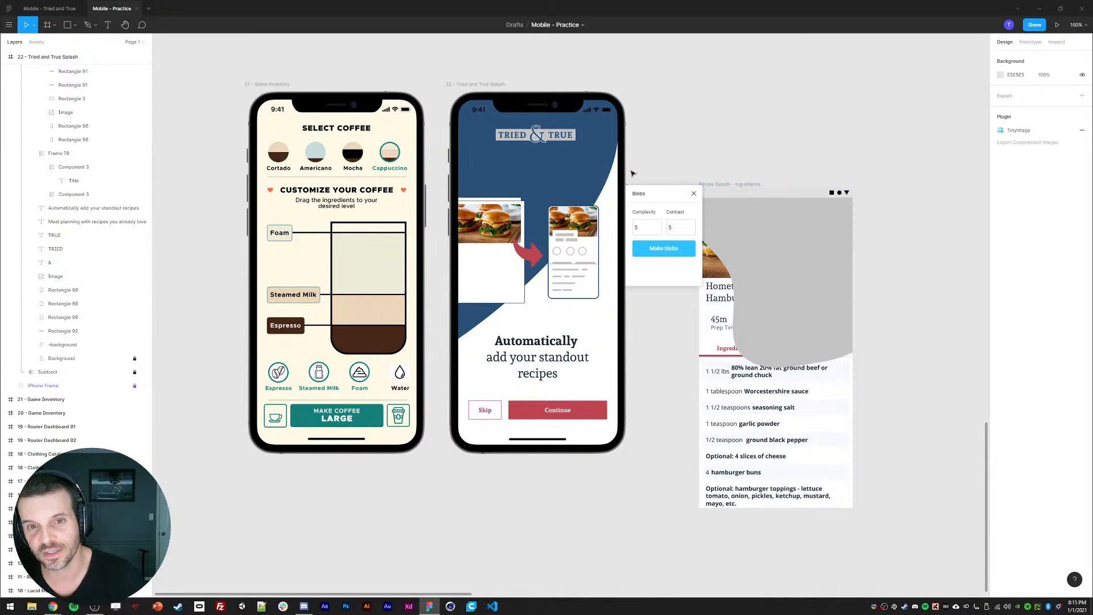
- Recolour the title ampersand's stroke grey by sampling the blob's fill
click(543, 140)
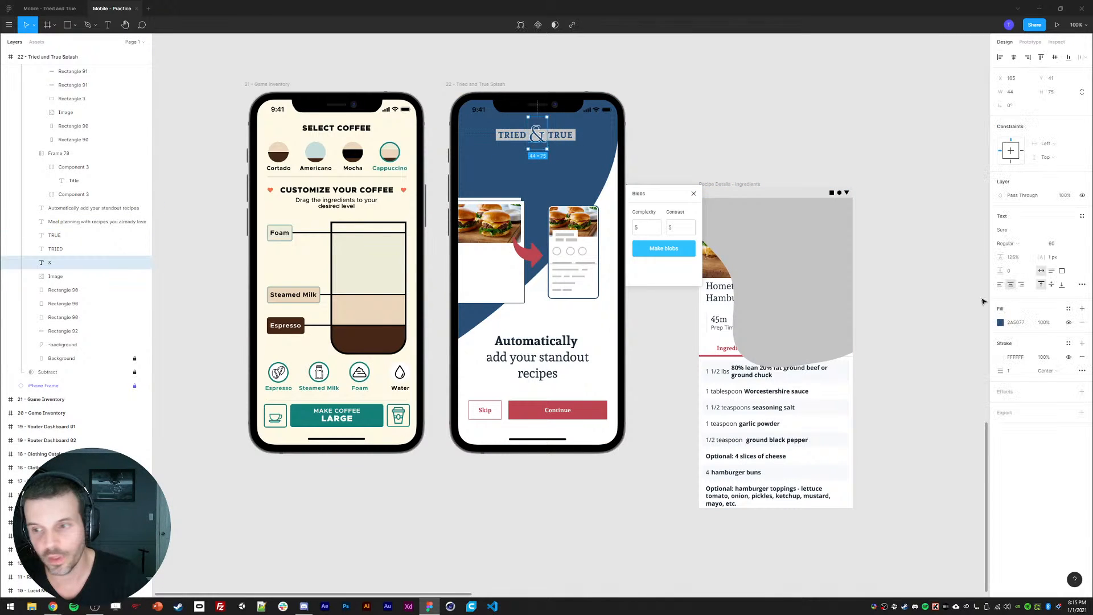
click(1000, 357)
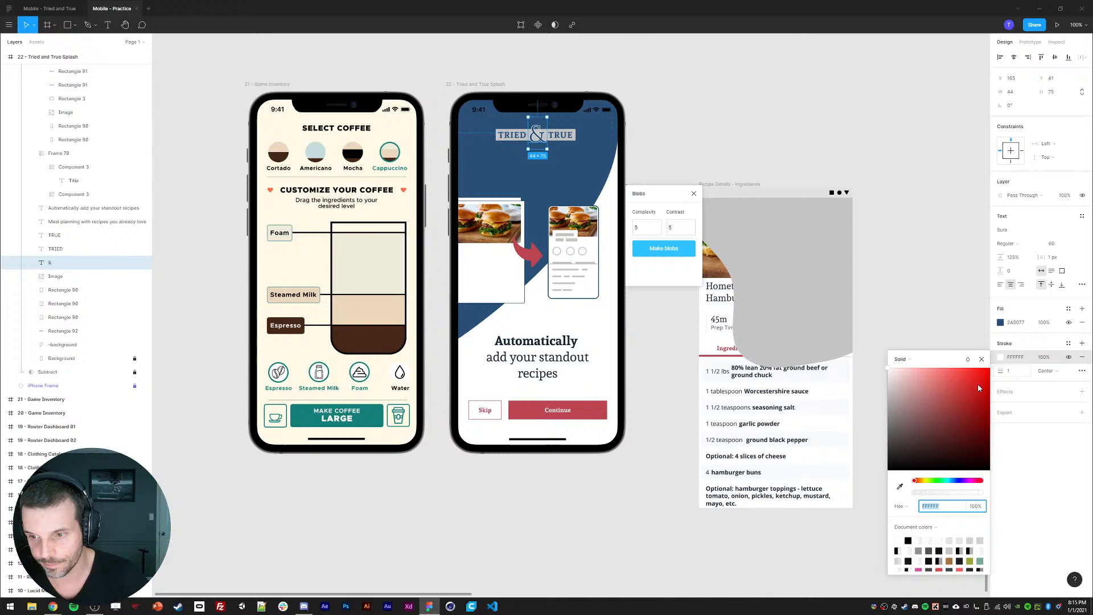
click(900, 487)
click(798, 303)
click(756, 137)
- Move the blob from the recipe details page into the splash screen behind the title, and hide the blue -background layer
click(758, 274)
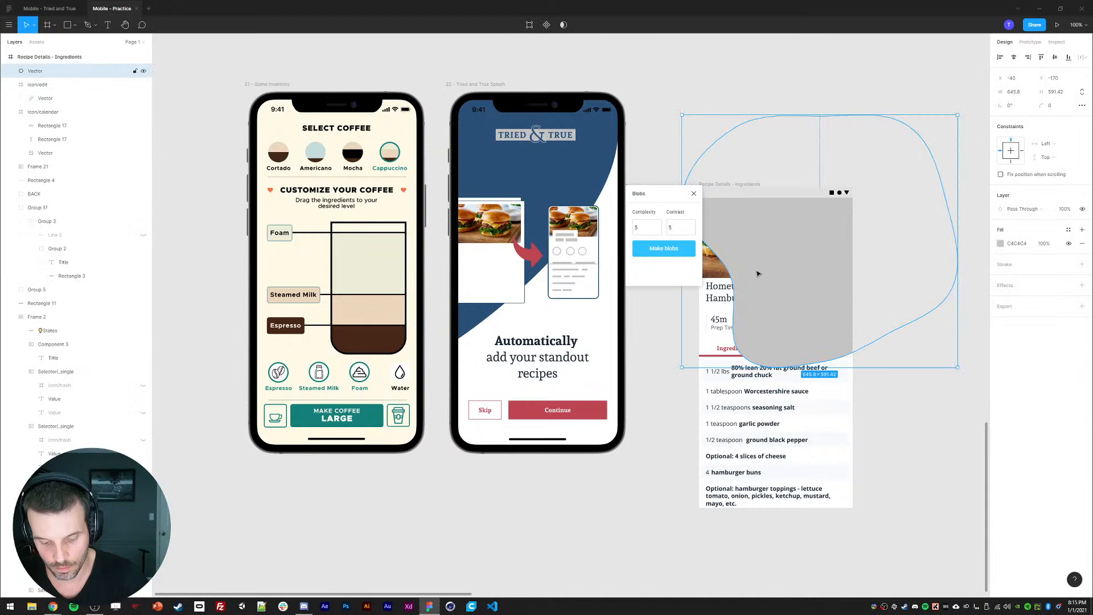
key(ctrl+x)
click(532, 173)
key(ctrl+v)
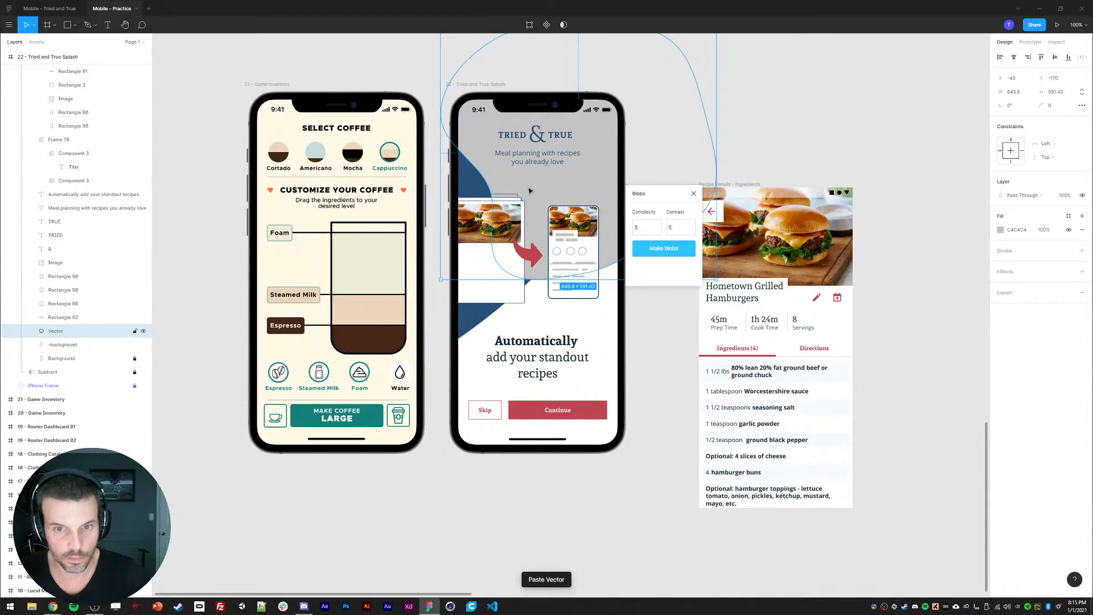
mouse_move(530, 191)
mouse_down()
mouse_move(453, 176)
mouse_move(456, 237)
mouse_move(505, 238)
mouse_move(532, 203)
mouse_move(500, 152)
mouse_move(531, 182)
mouse_up()
click(143, 345)
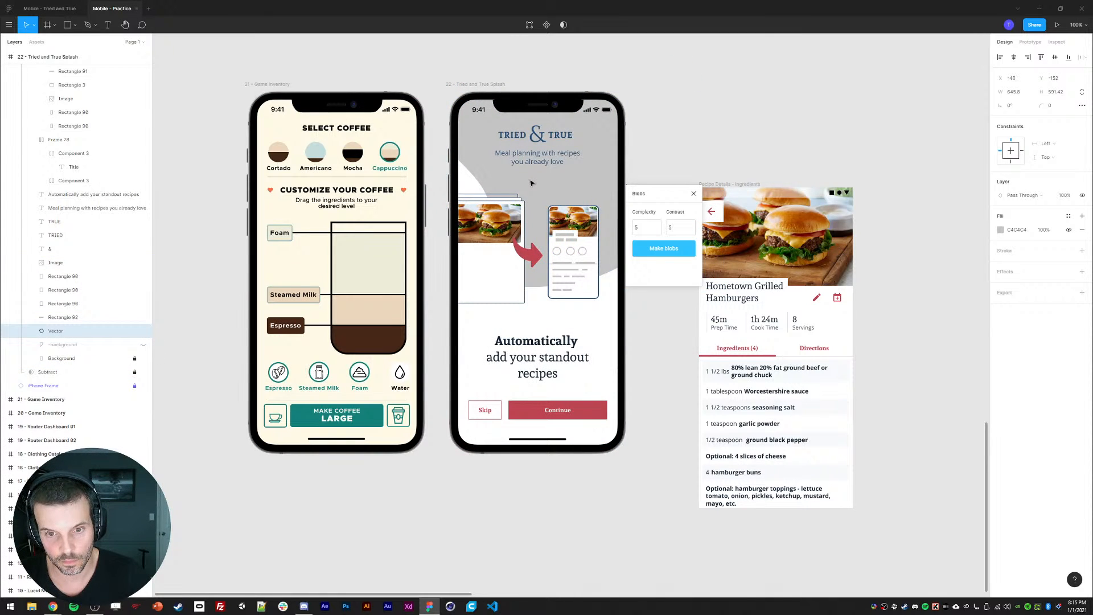
- Add a solid fill to the rearmost outline rectangle of the large stacked recipe pages
click(67, 303)
shift+click(64, 278)
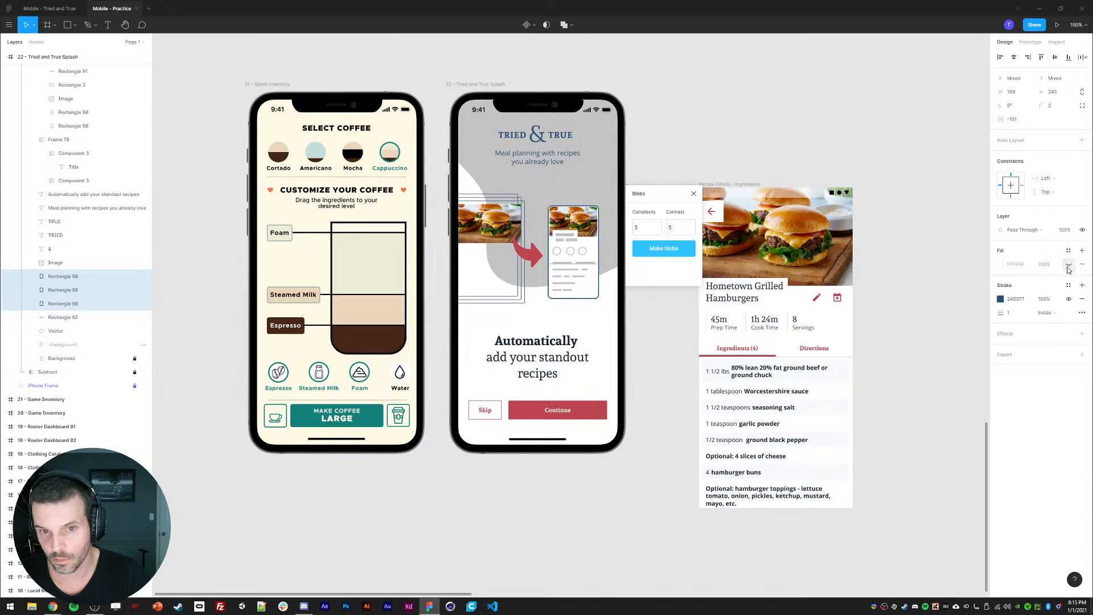
click(60, 319)
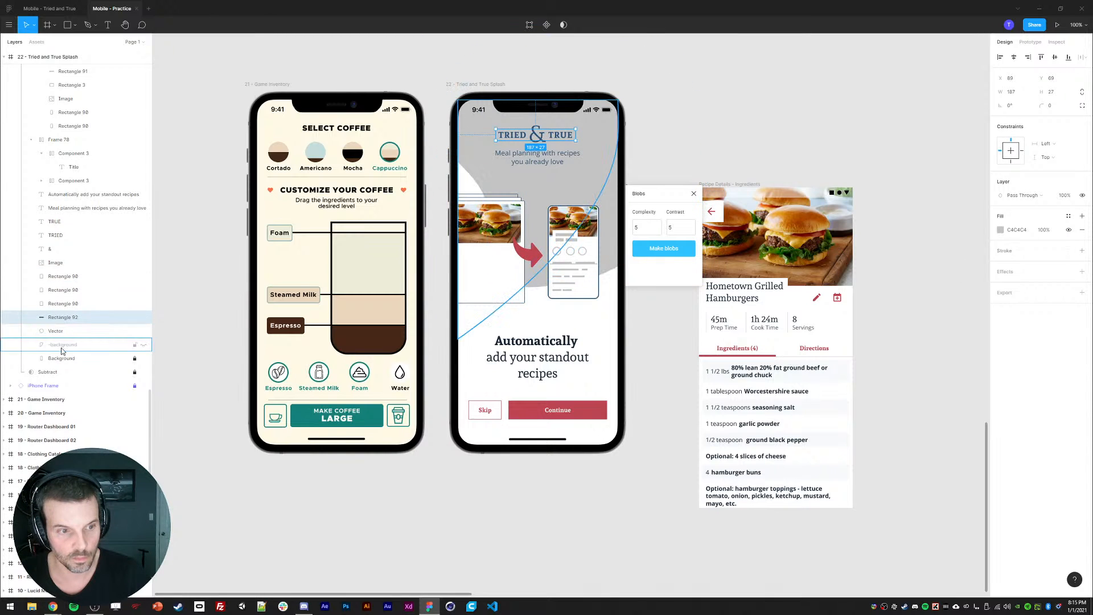
click(63, 344)
click(478, 197)
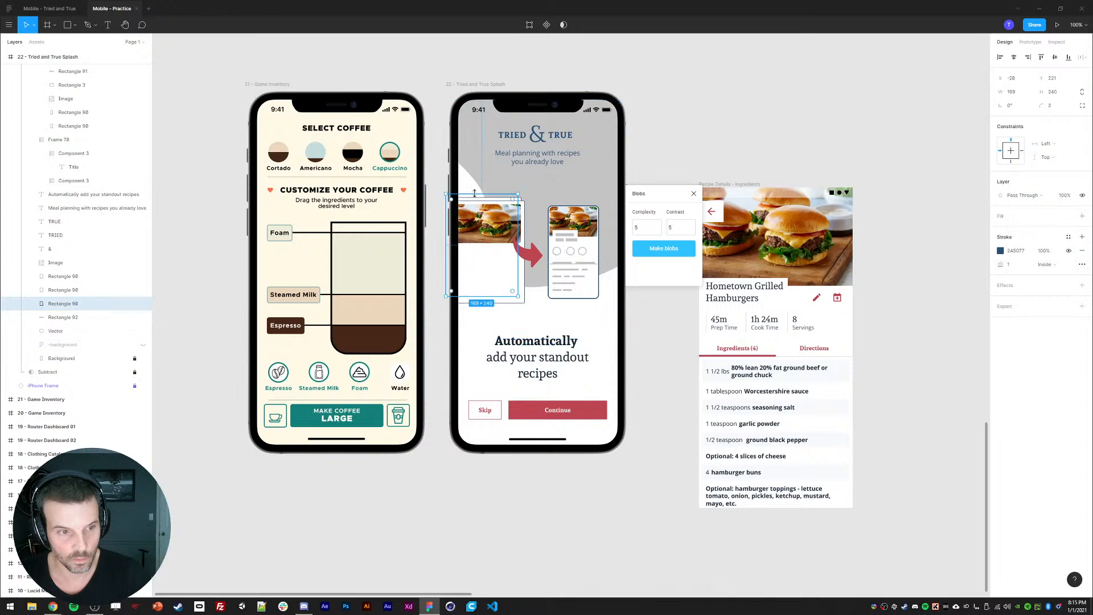
click(1082, 217)
click(1000, 237)
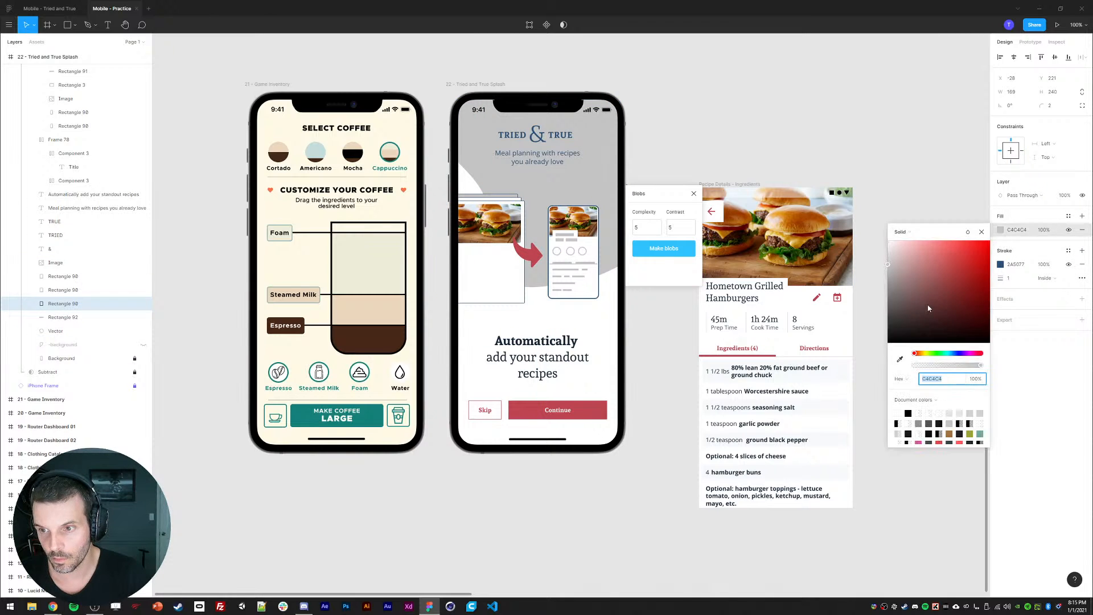
click(770, 79)
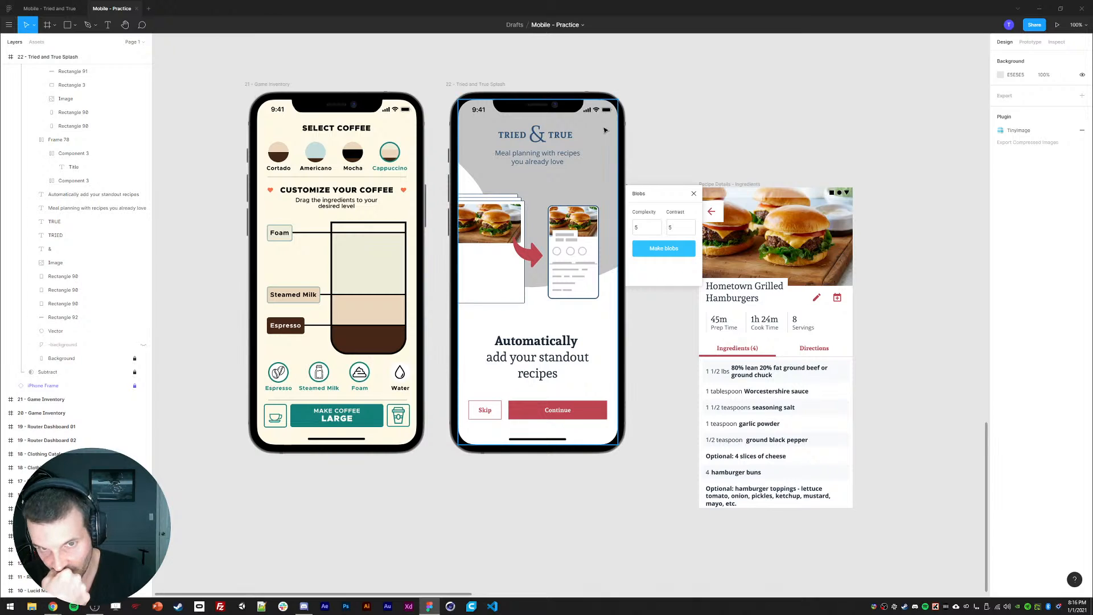
- Generate two new blobs with the Blobs plugin, move one above the recipe details page and delete the other
click(471, 159)
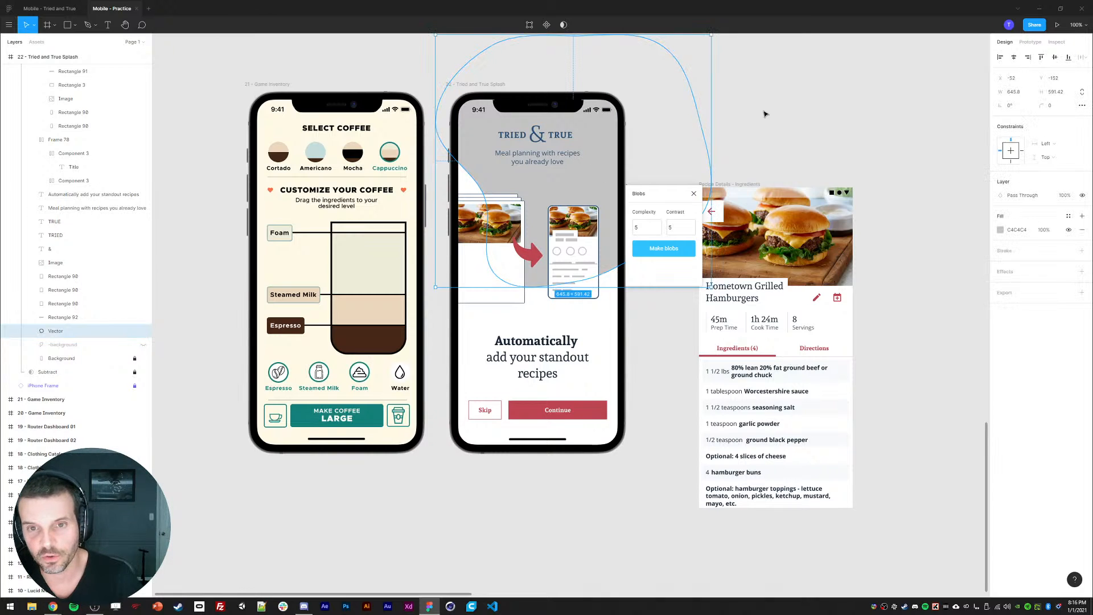
click(768, 110)
click(483, 171)
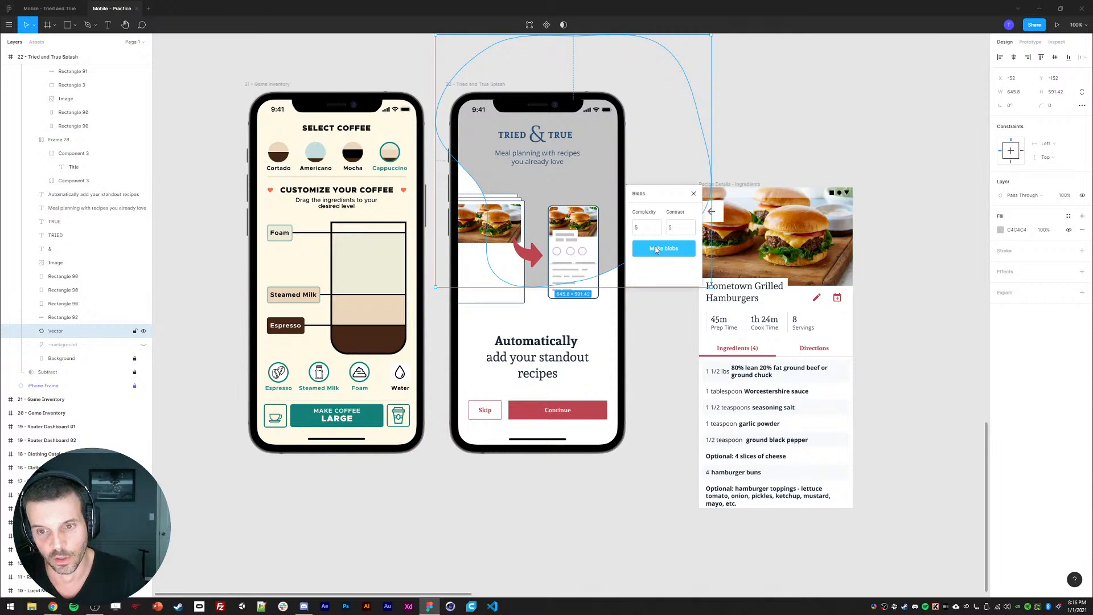
click(665, 249)
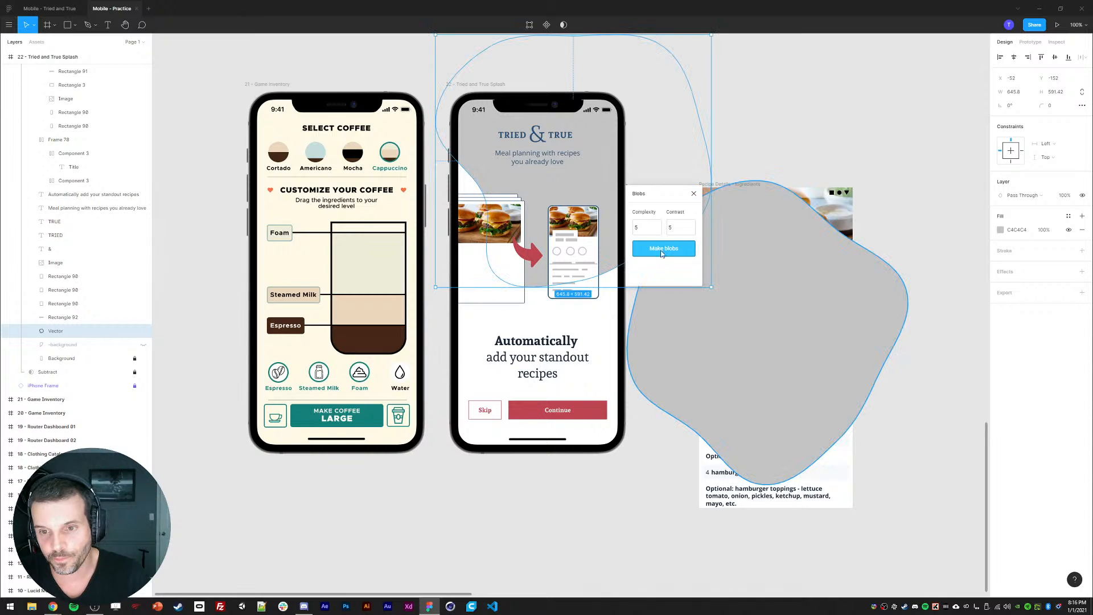
click(662, 250)
drag(753, 274, 800, 68)
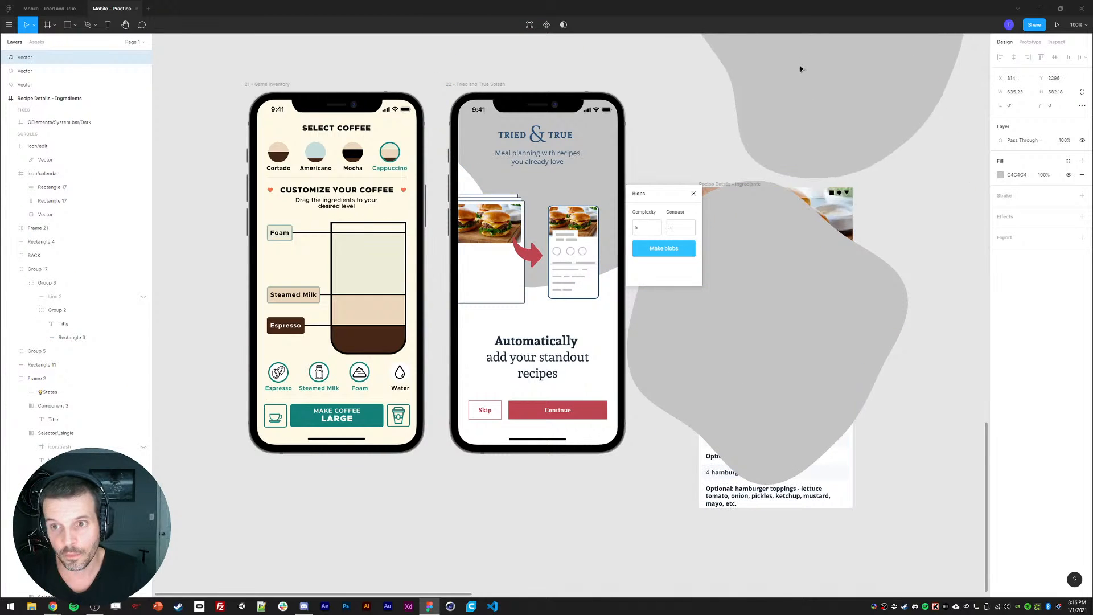
click(805, 248)
key(Delete)
- Move the newly generated blob into the splash screen and delete the previous blob there
click(801, 116)
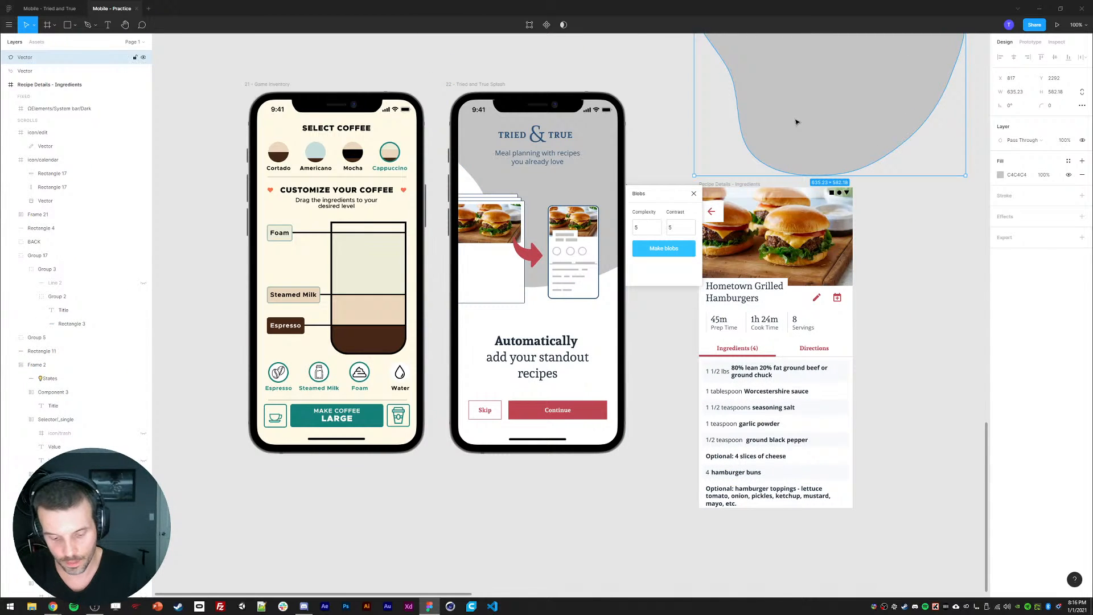
key(ctrl+x)
click(491, 184)
key(ctrl+v)
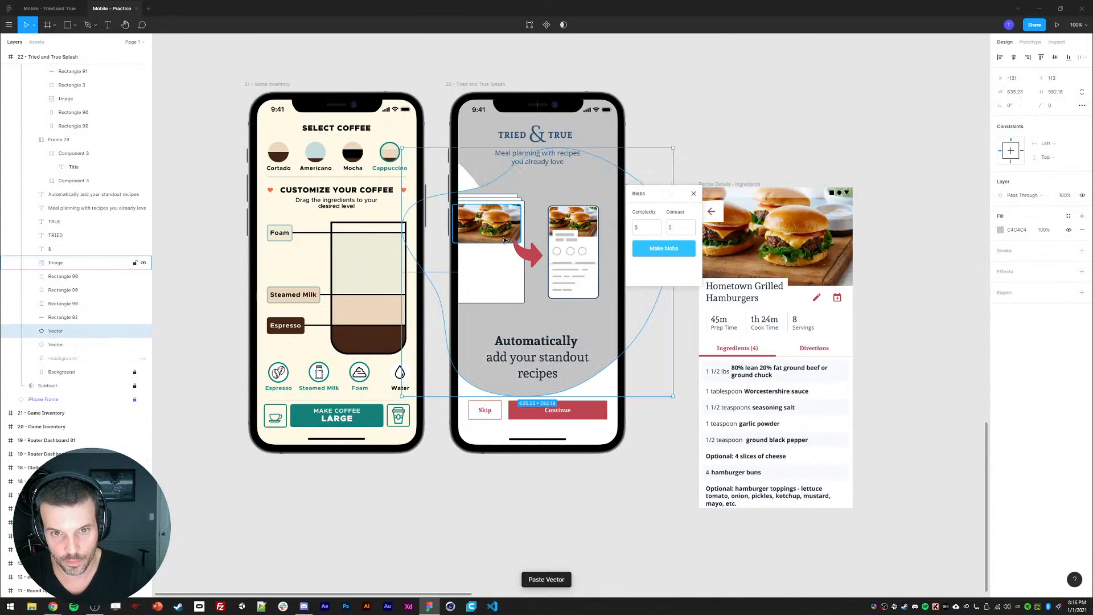
click(63, 346)
key(Delete)
- Rotate the new blob to about 169° and position it behind the recipe pages and headline of the splash screen
click(65, 334)
drag(477, 334, 580, 255)
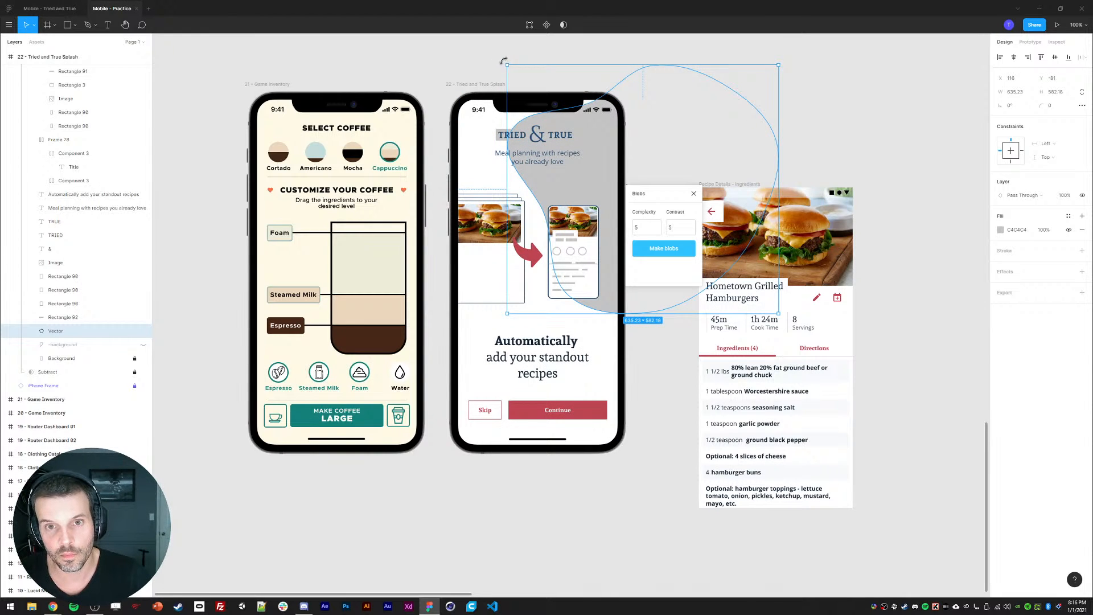
drag(504, 60, 595, 166)
drag(586, 345, 544, 355)
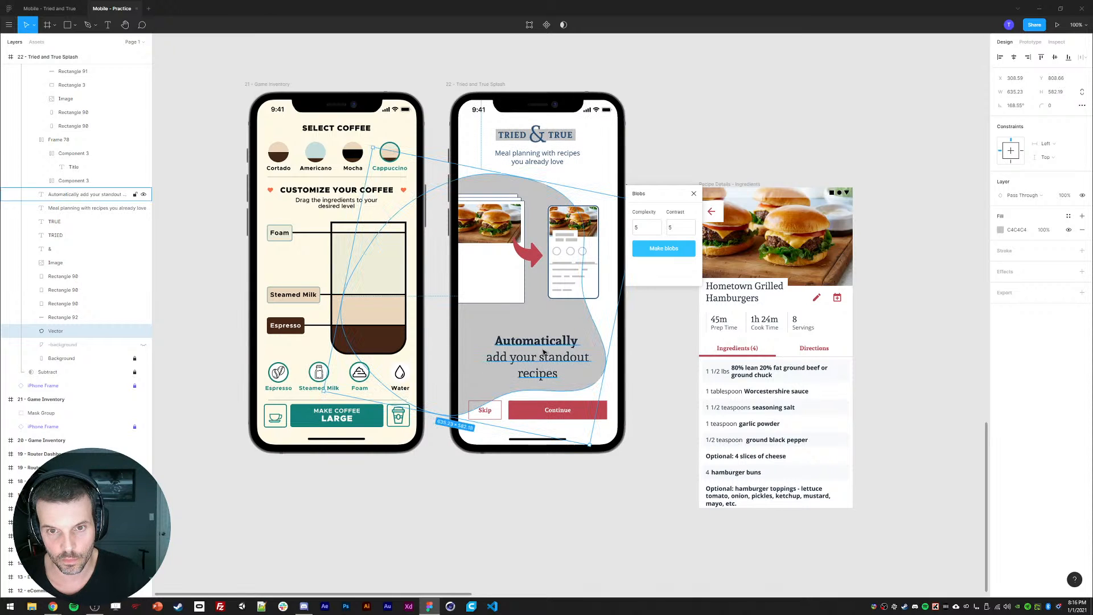
- Delete the grey rectangle behind the splash screen's title, and check the ampersand's fill and stroke
click(498, 135)
key(Delete)
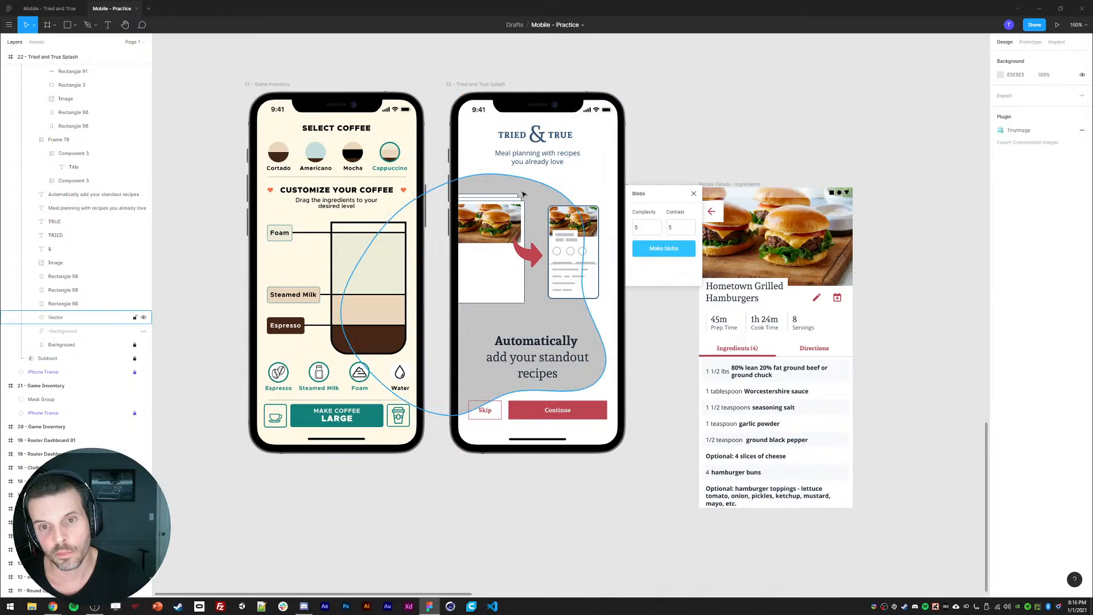
click(537, 135)
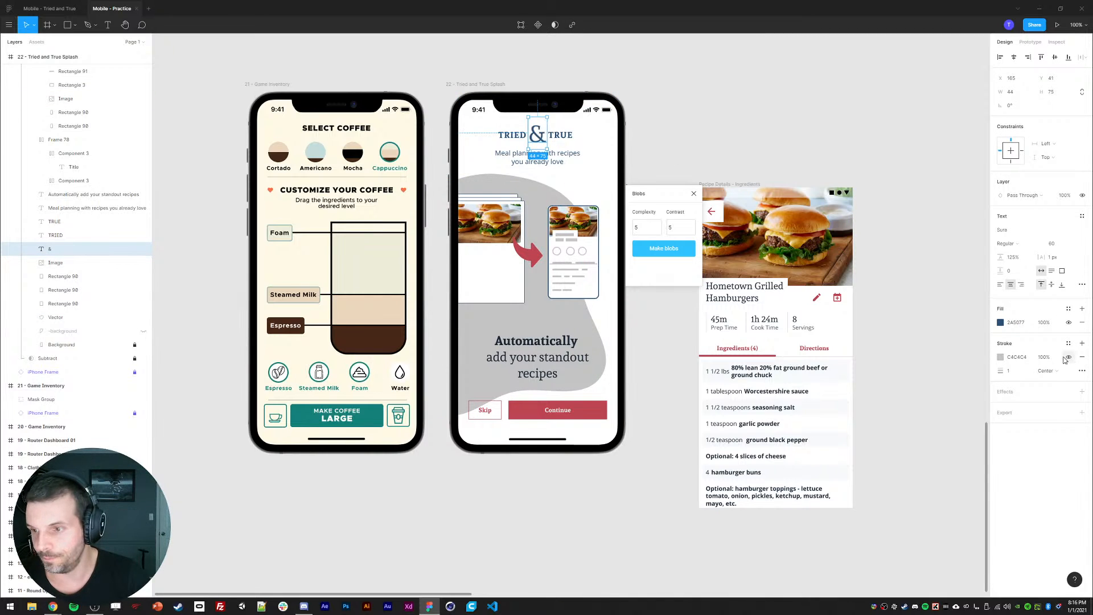
click(953, 227)
- Try the blob at other positions and rotations on the splash screen, and delete it from the design
click(483, 325)
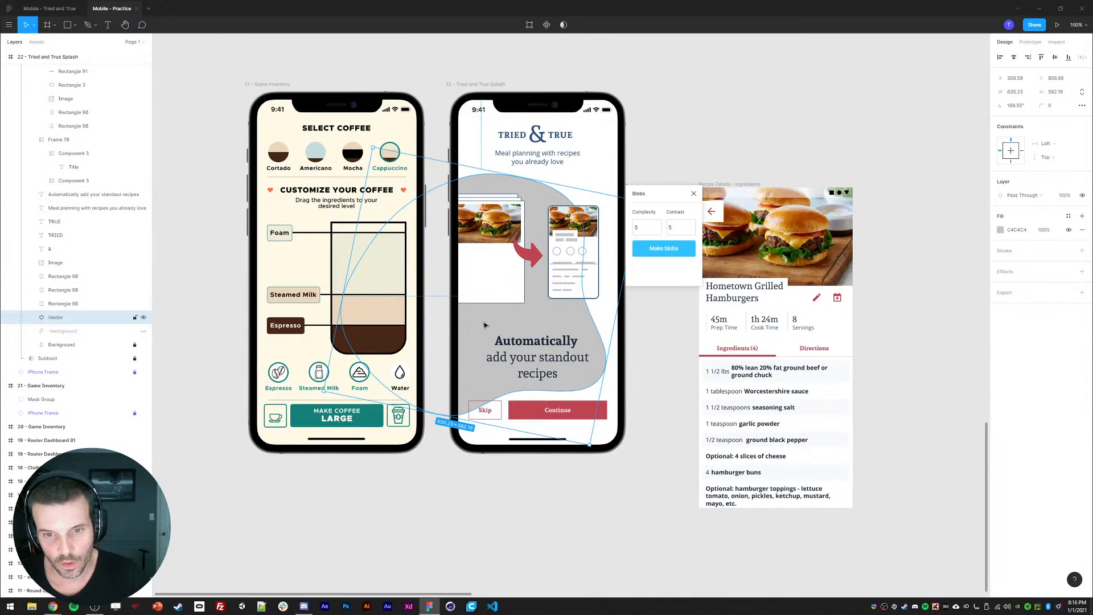
drag(484, 325, 540, 167)
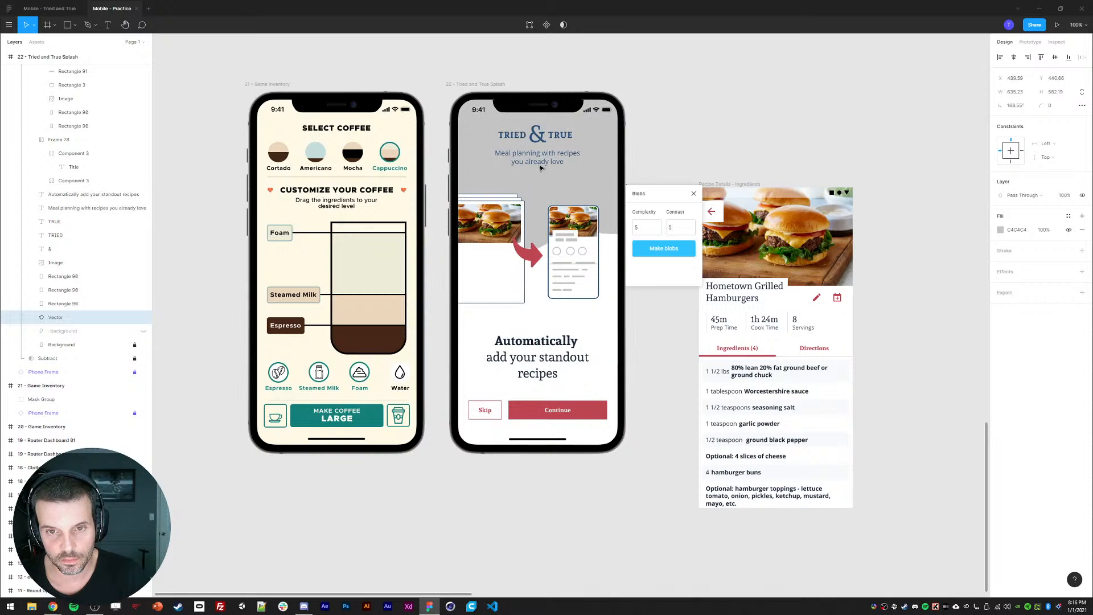
drag(541, 166, 534, 507)
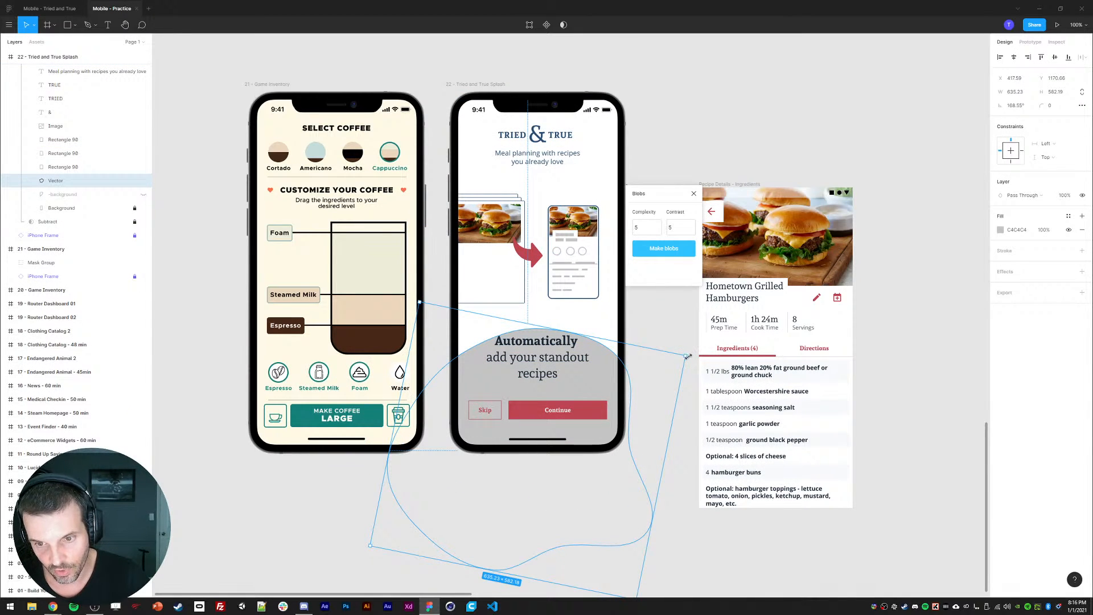
drag(687, 356, 563, 278)
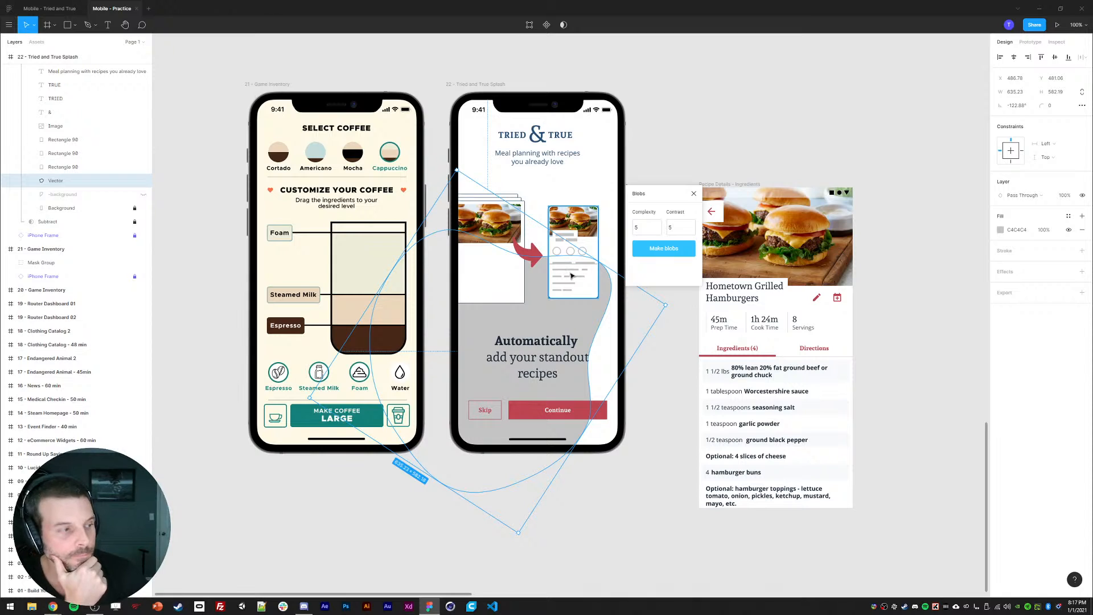
drag(512, 324, 527, 328)
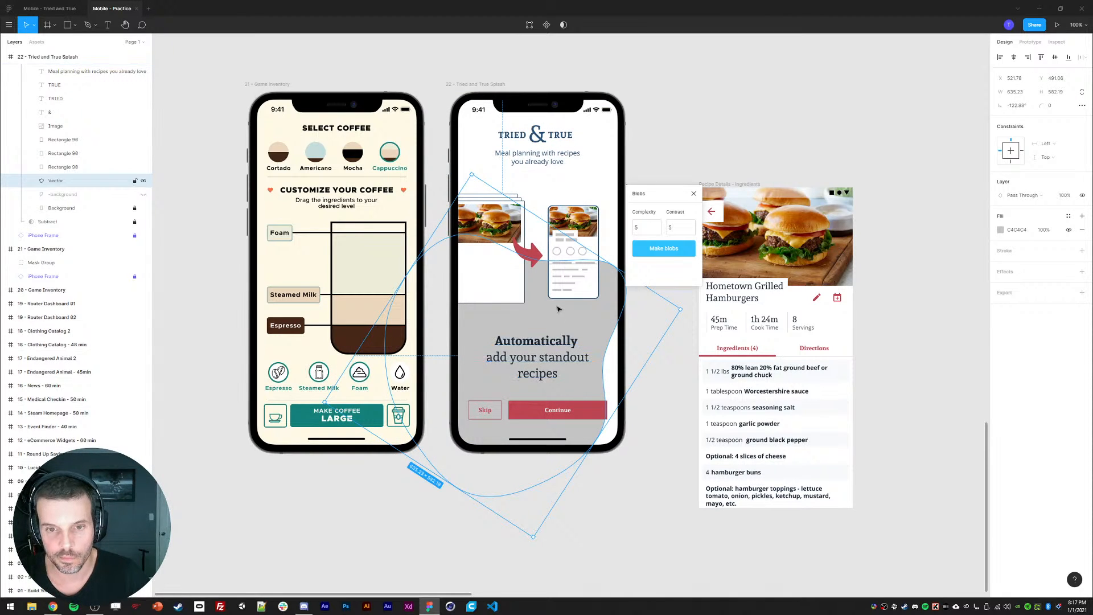
key(Delete)
- Add a white outside stroke of 3 to the curved red arrow between the recipe pages
click(522, 261)
click(529, 257)
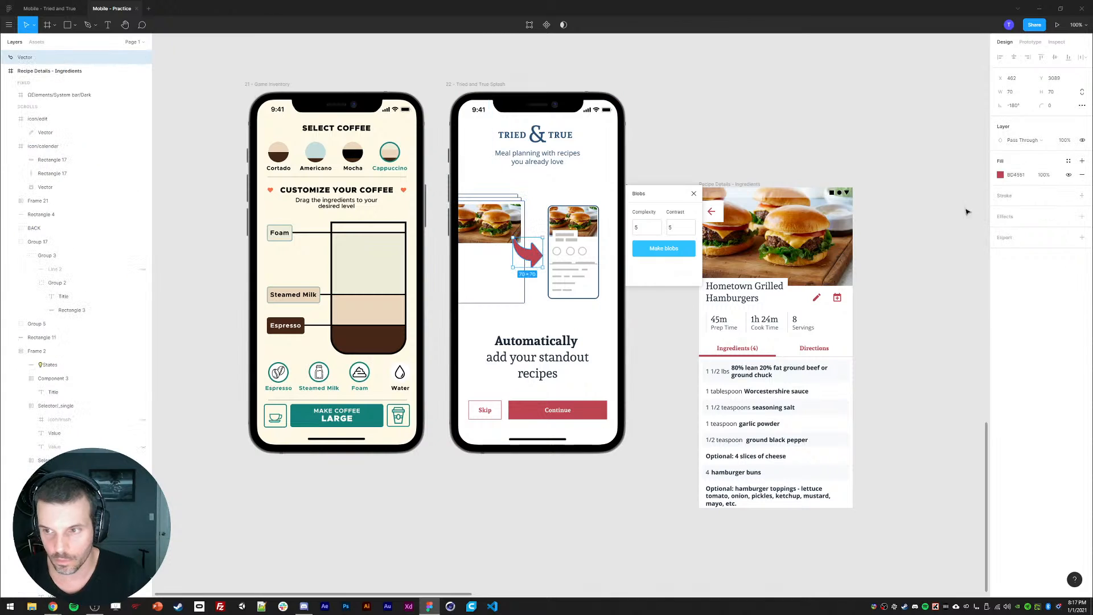
click(1081, 196)
click(1054, 226)
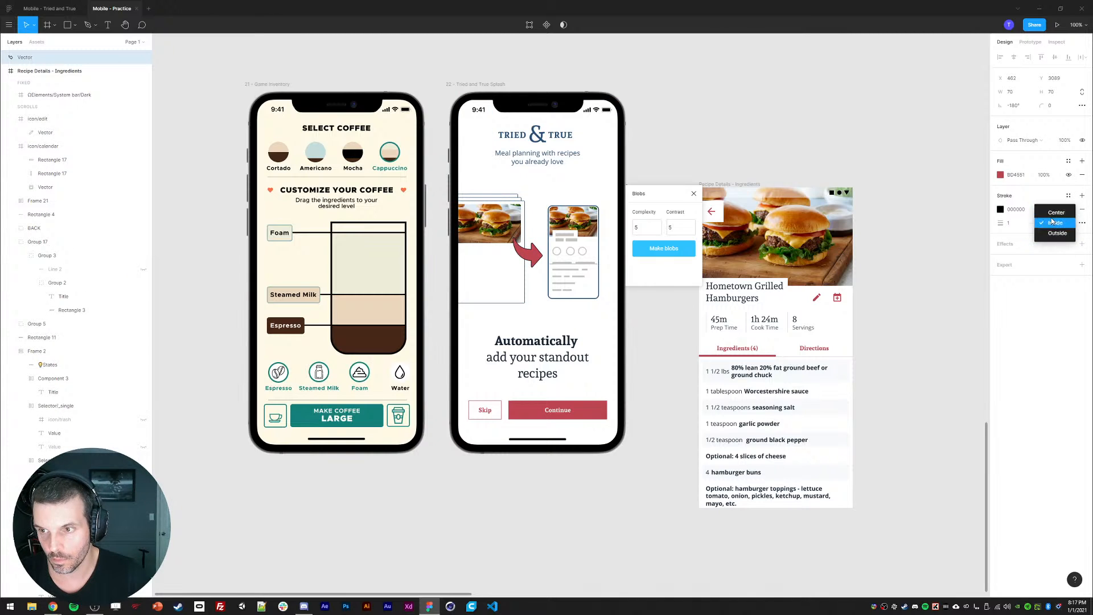
click(1054, 233)
click(1011, 223)
text(3)
click(1000, 210)
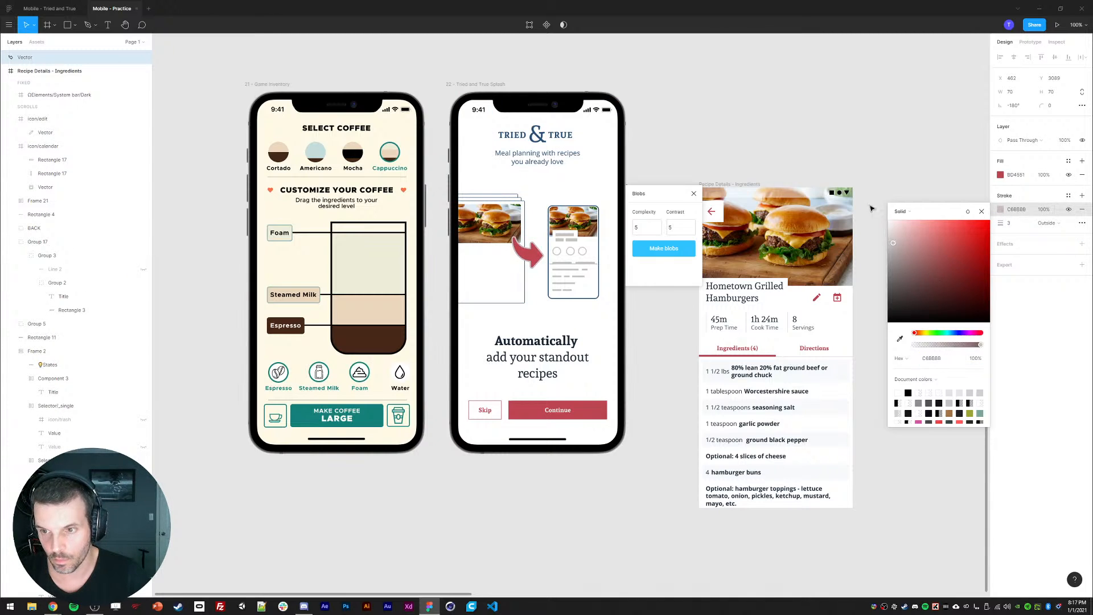
click(862, 94)
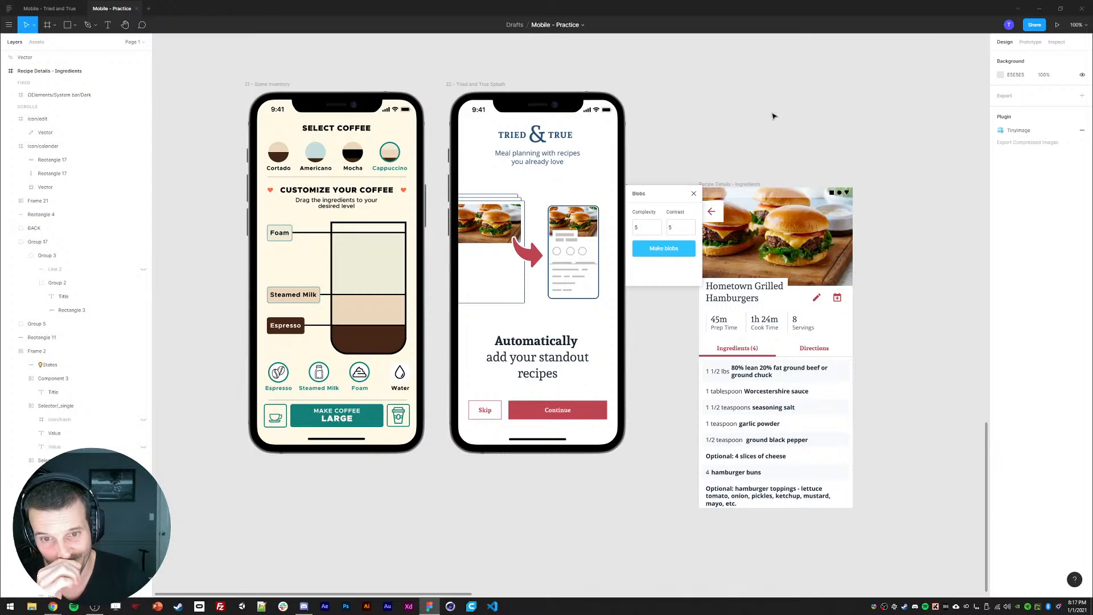
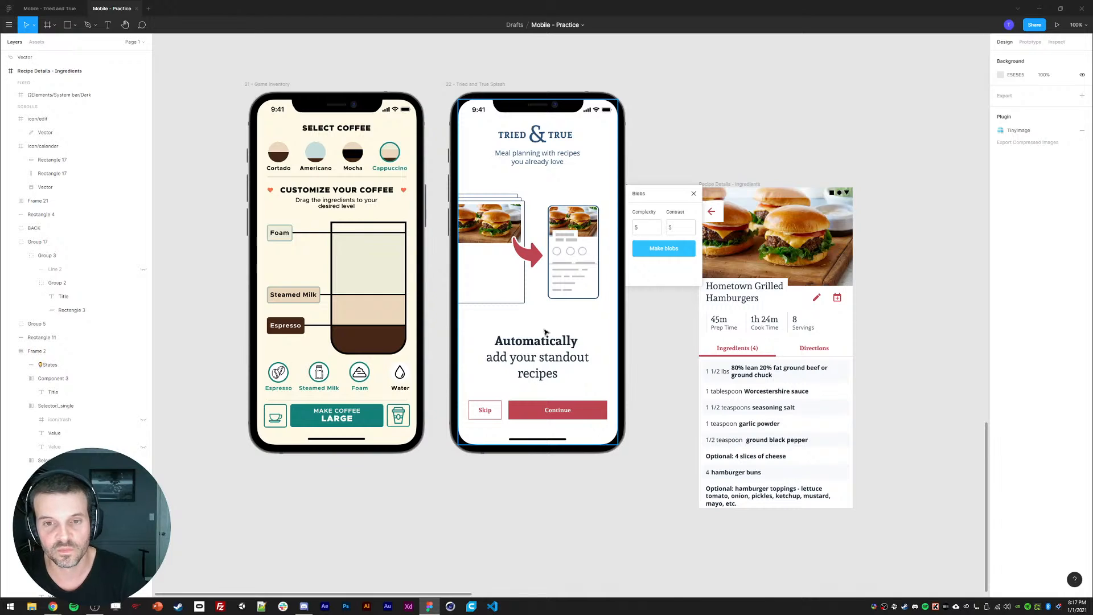
click(561, 357)
click(736, 80)
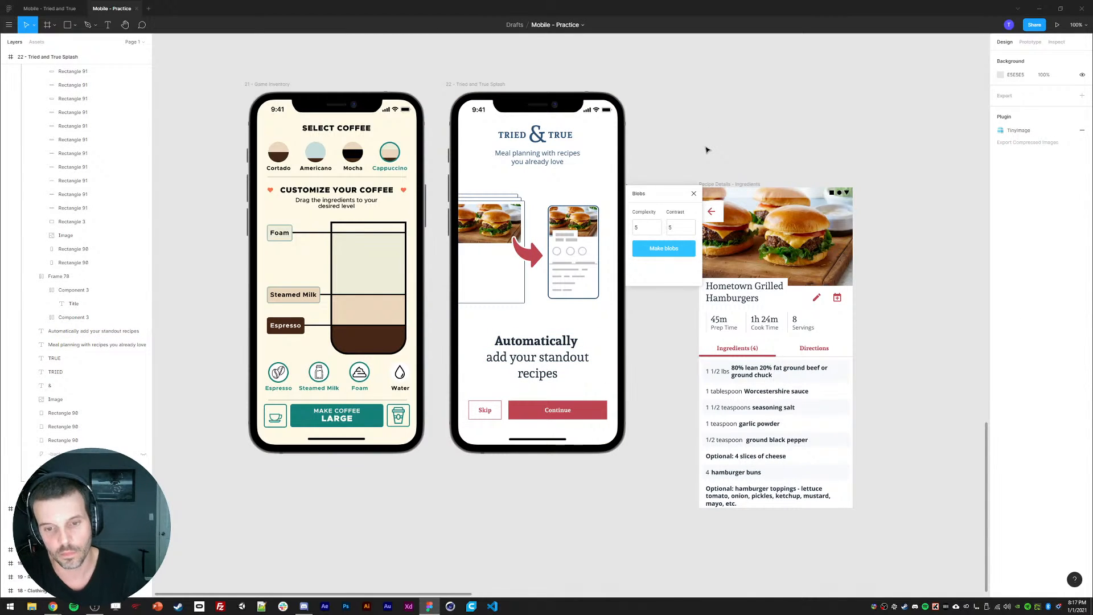
- Draw a 10 × 10 grey dot with corner radius 5 between the headline and the buttons, at X 159, Y 678
key(r)
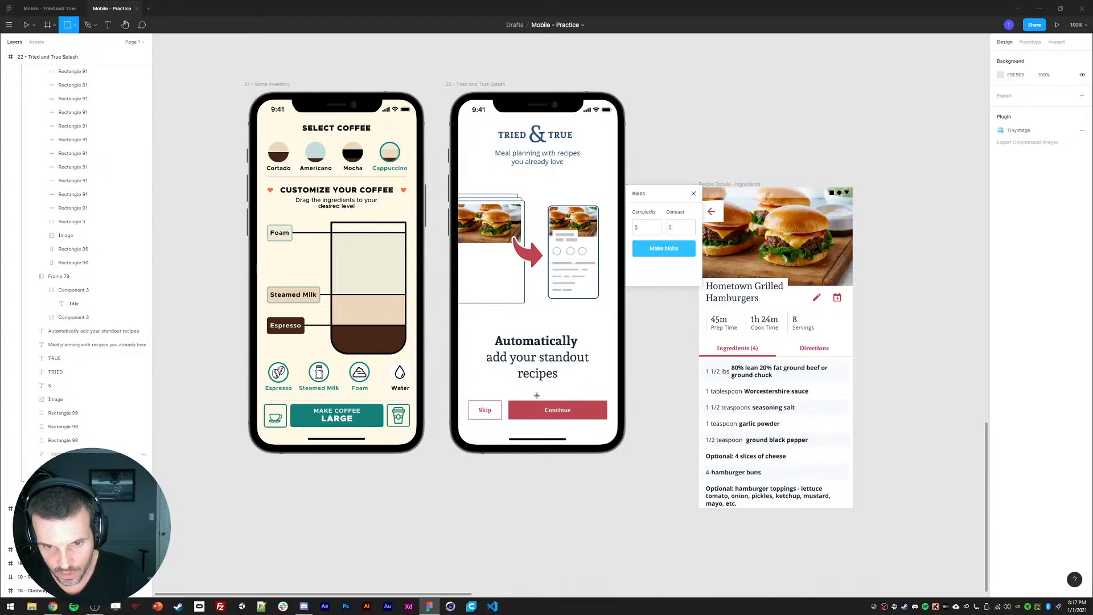
drag(536, 387, 541, 394)
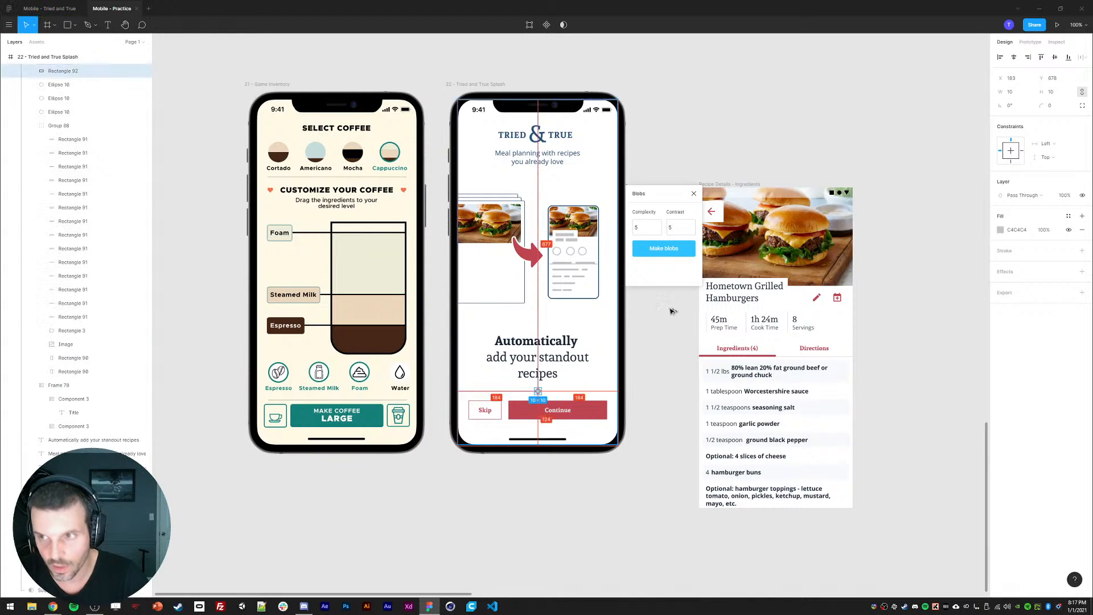
click(833, 119)
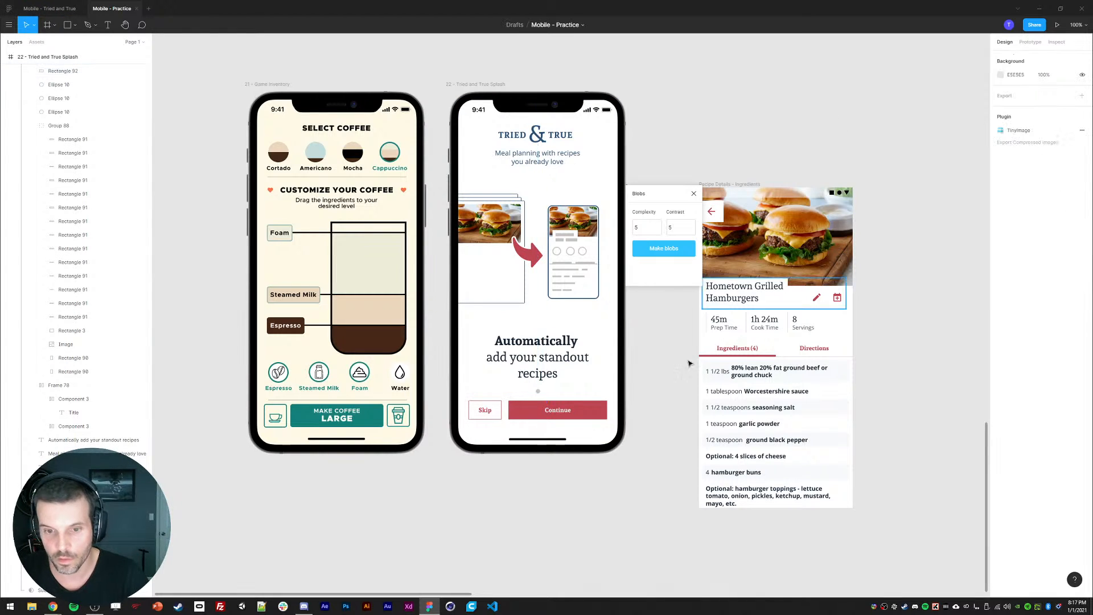
click(538, 393)
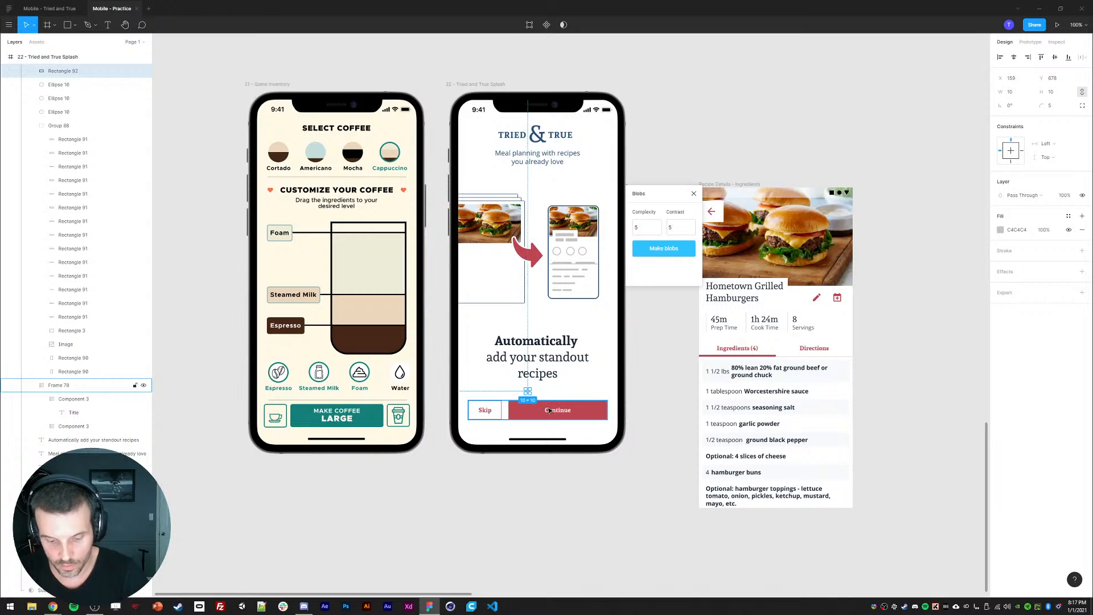
- Duplicate the pagination dot in a row at 16 px spacing and delete the third dot
key(ctrl+d)
key(ctrl+d)
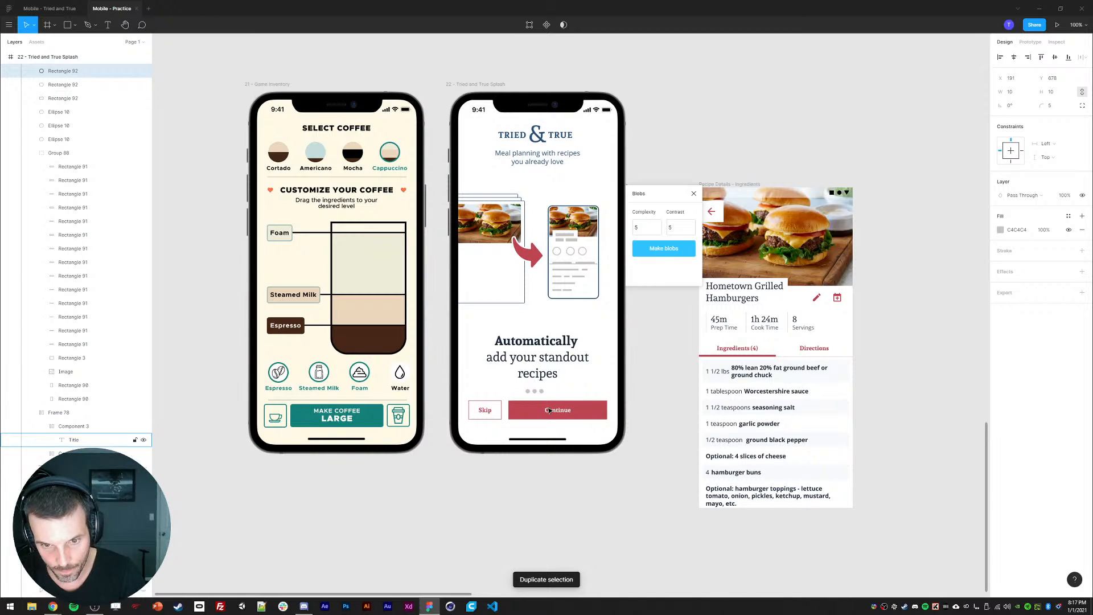
key(Delete)
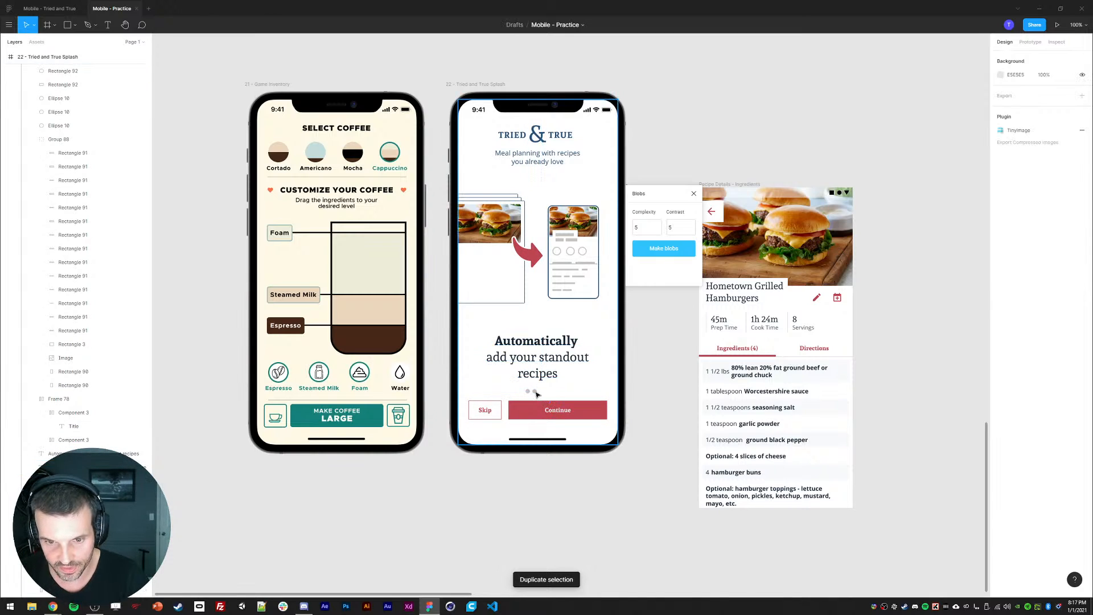
- Recolour the first pagination dot blue (2A5077) by sampling the title's ampersand
ctrl+click(534, 391)
click(528, 392)
double_click(528, 393)
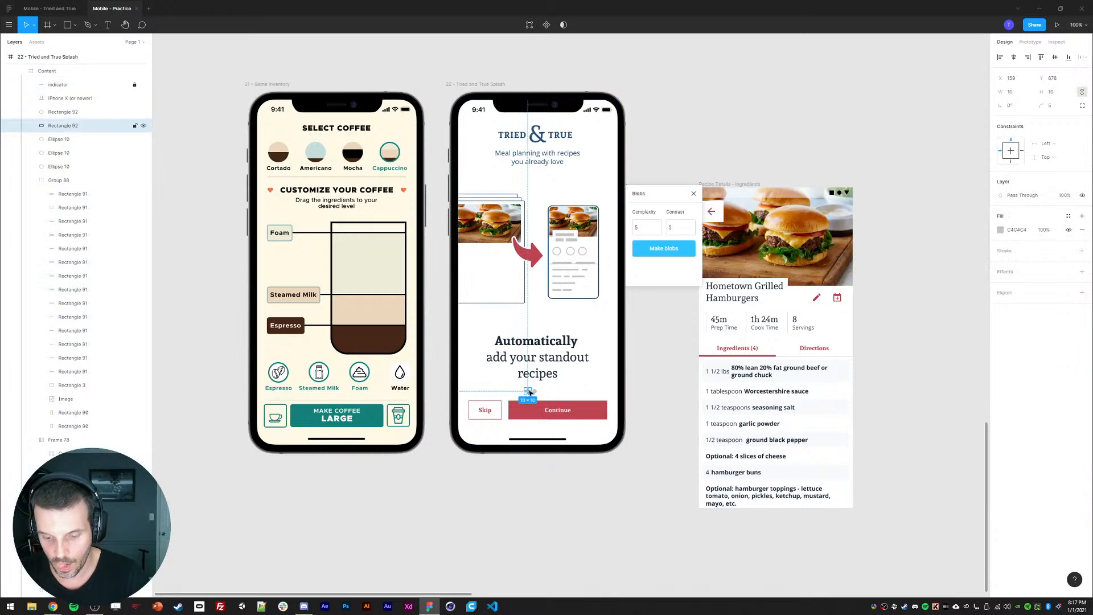
key(i)
click(535, 132)
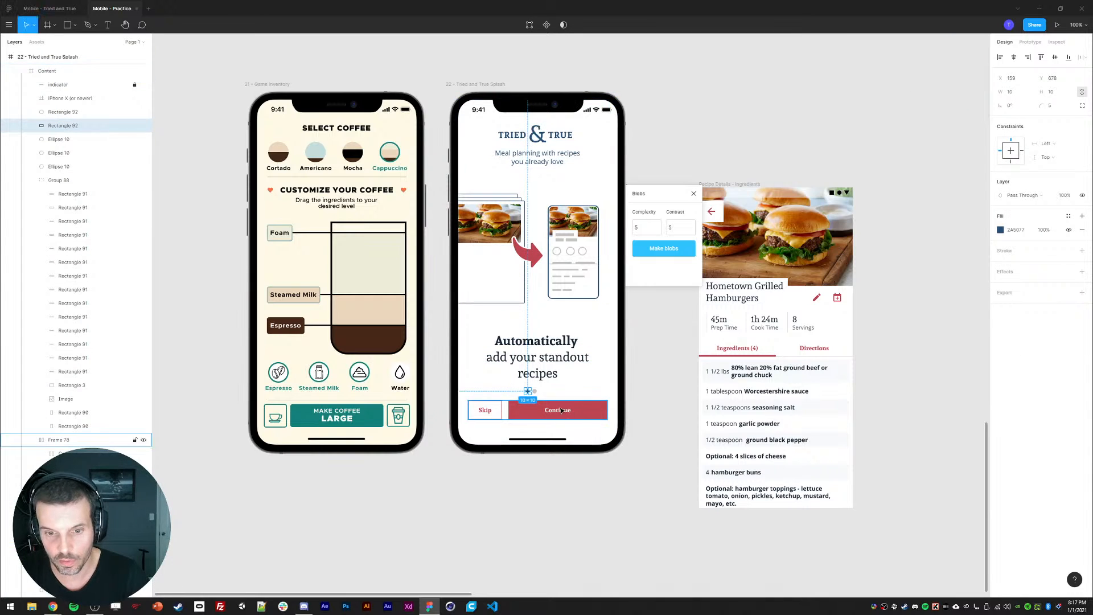
click(549, 394)
- Replace the second pagination dot's fill with an inside stroke of 1 in blue (2A5077), sampled from the title's ampersand
double_click(534, 392)
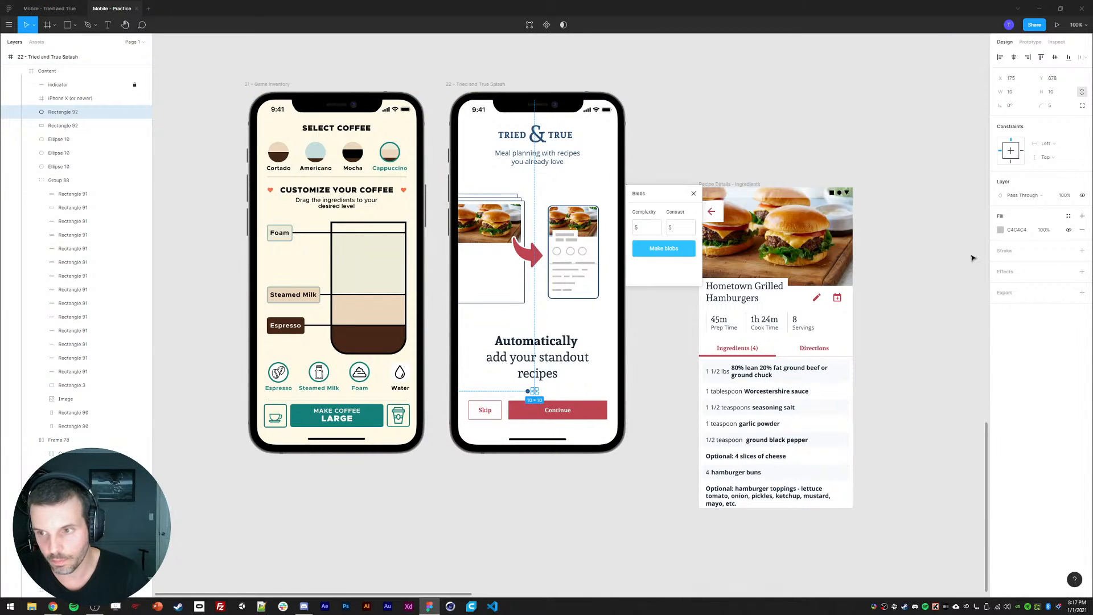
click(1081, 229)
click(1082, 237)
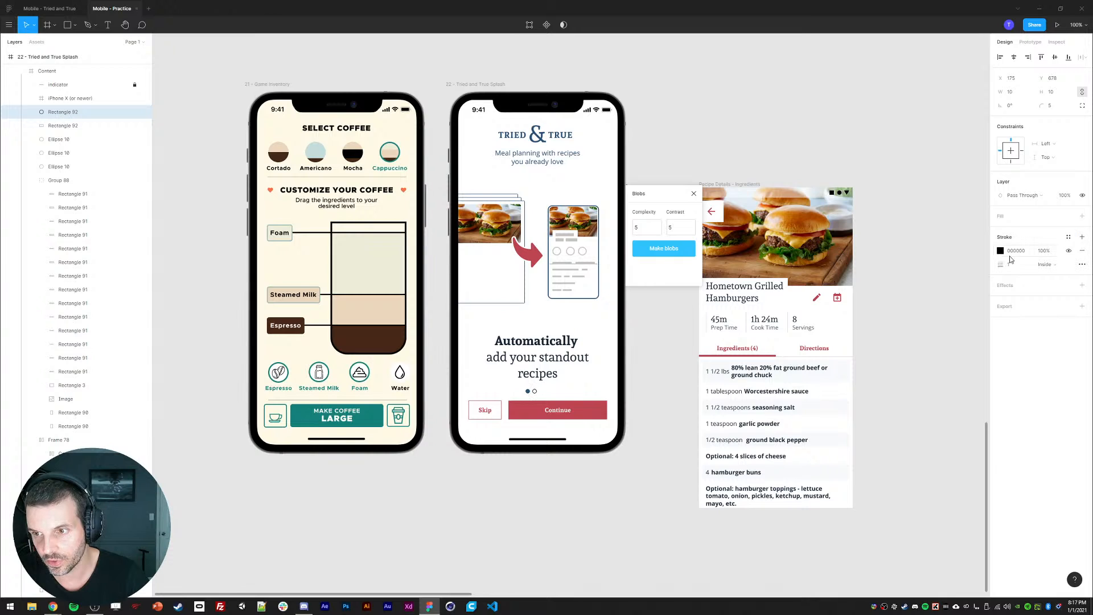
click(1000, 251)
click(899, 379)
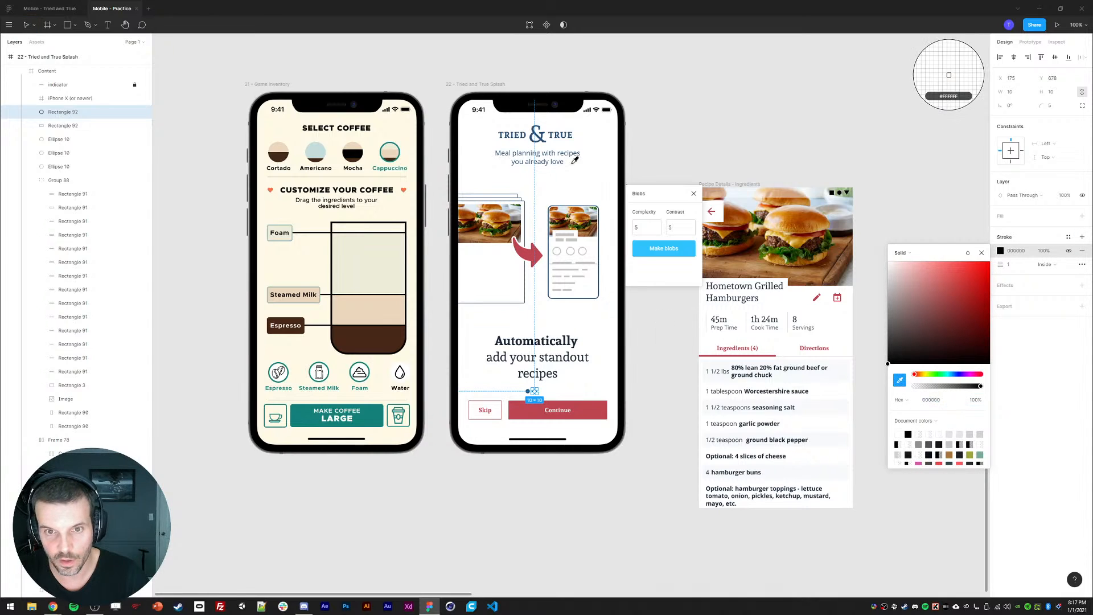
click(541, 138)
click(787, 124)
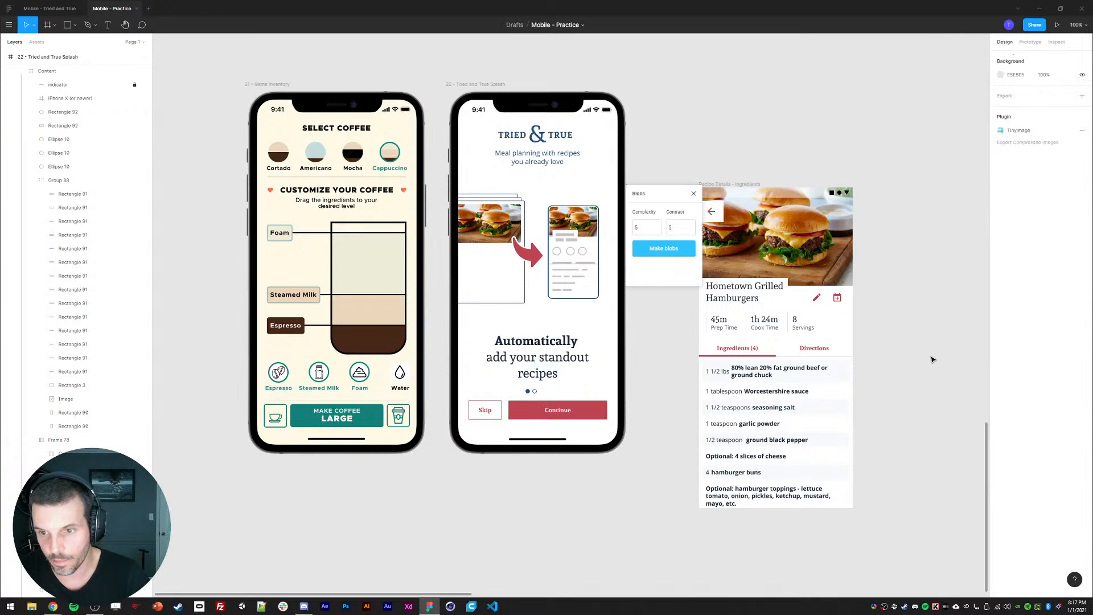
- Close the Blobs plugin window
drag(664, 197, 684, 188)
click(713, 183)
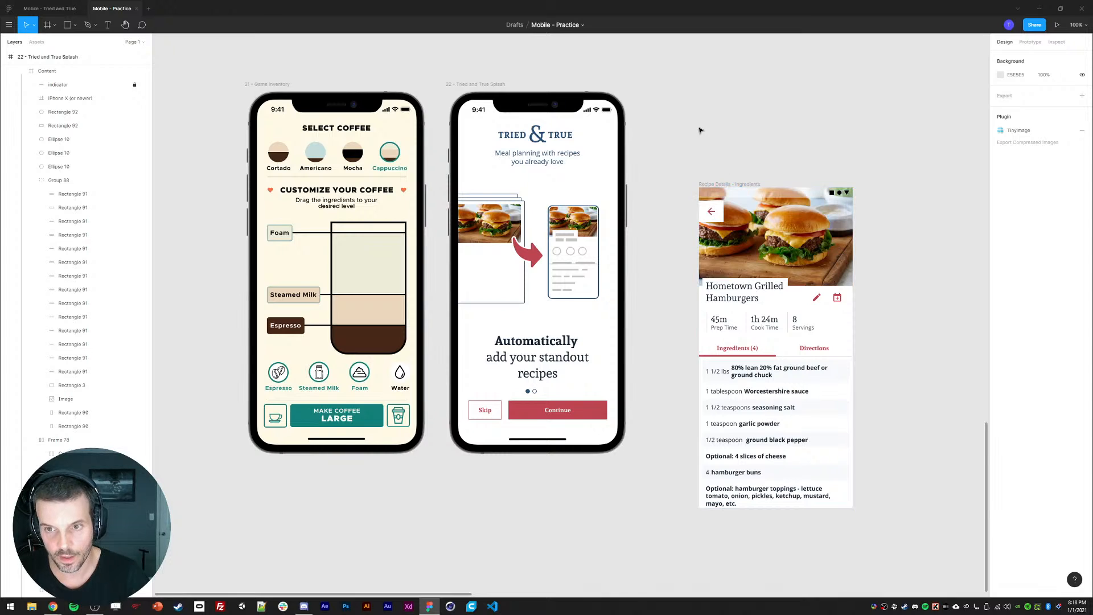
- Group the two pagination dots and centre the group horizontally under the headline
ctrl+click(535, 392)
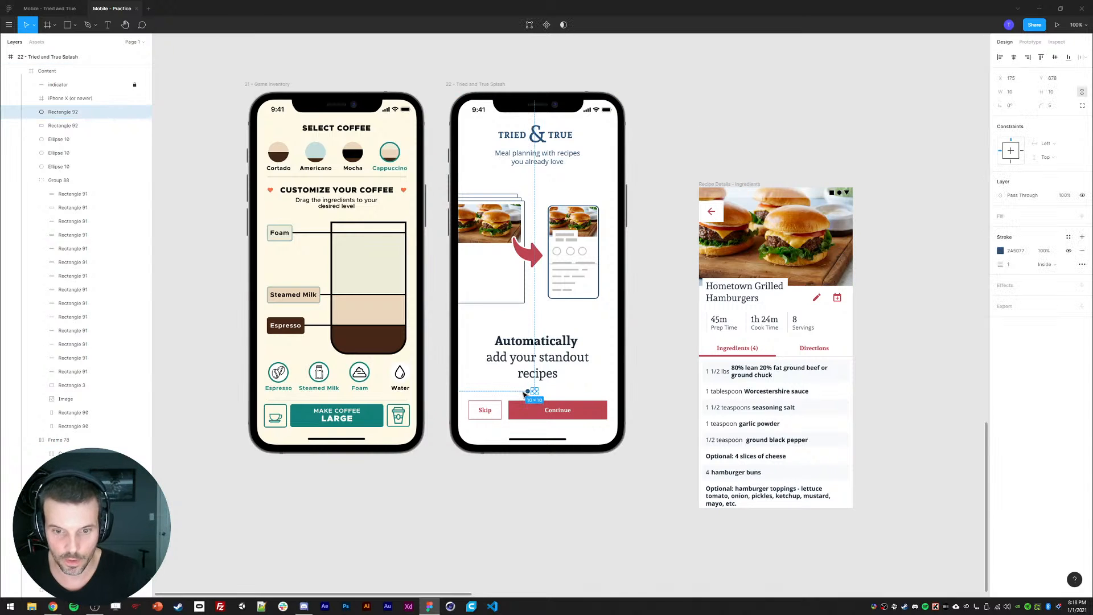
ctrl+shift+click(527, 392)
key(ctrl+g)
shift+click(537, 369)
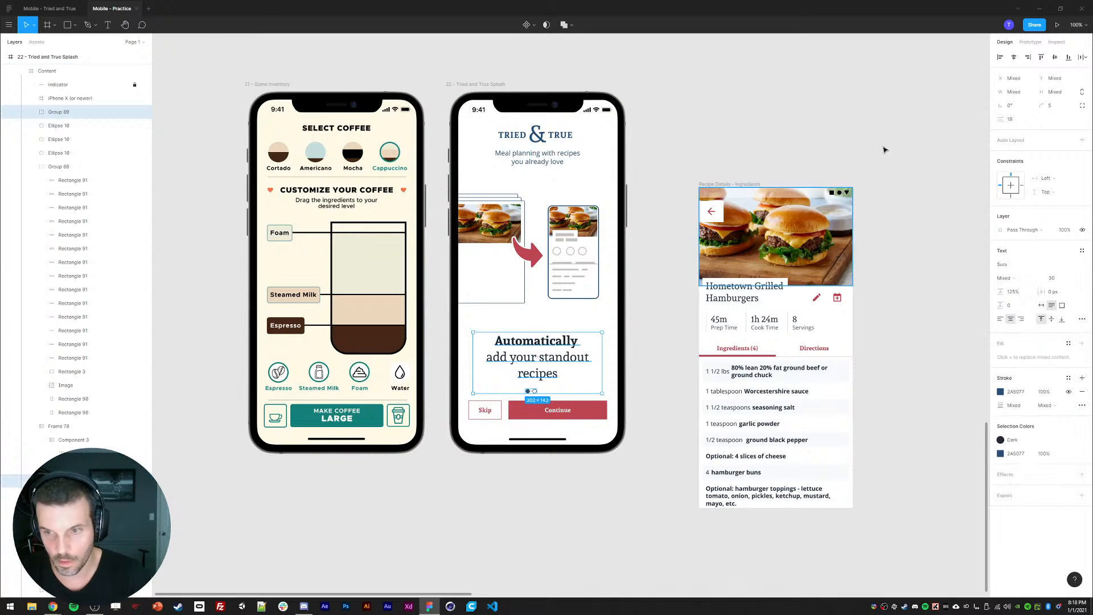
click(833, 75)
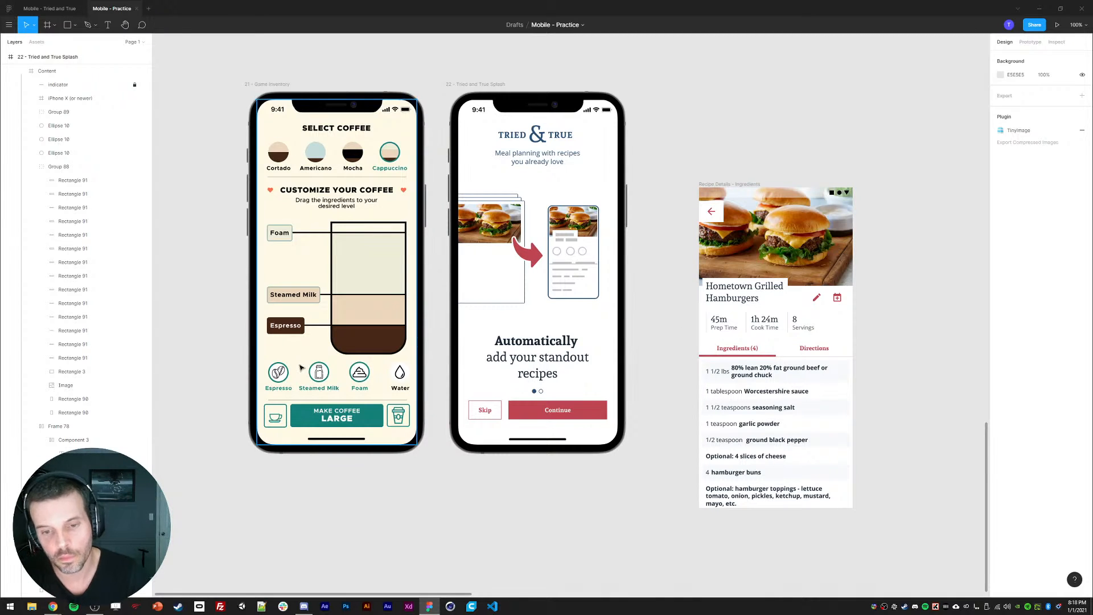
- Delete the Skip button and centre the remaining Continue button horizontally on the splash screen
double_click(484, 411)
key(Delete)
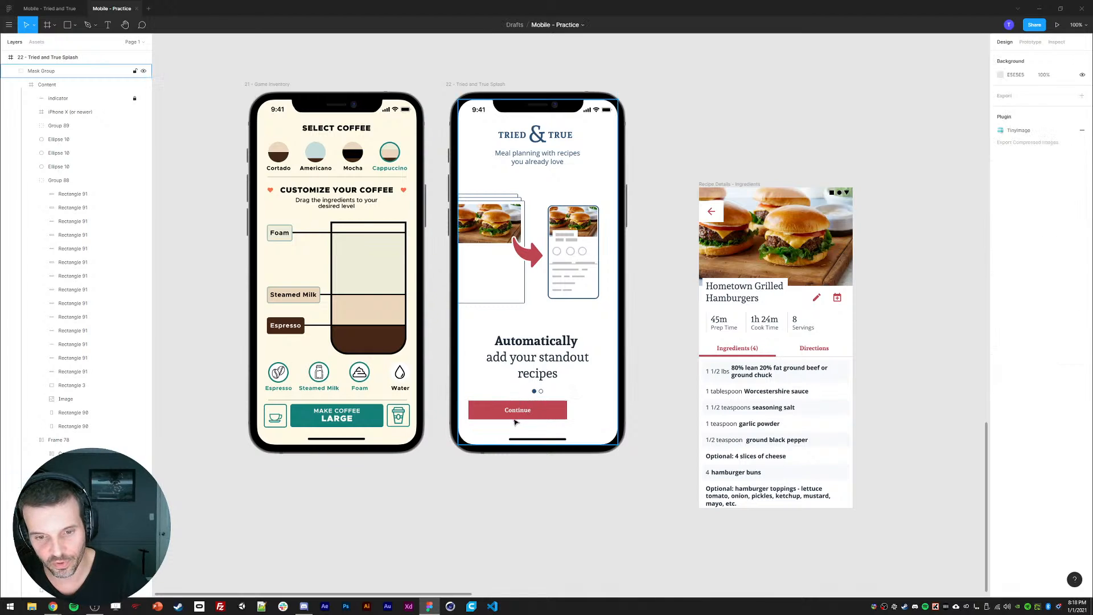
click(538, 412)
click(1016, 58)
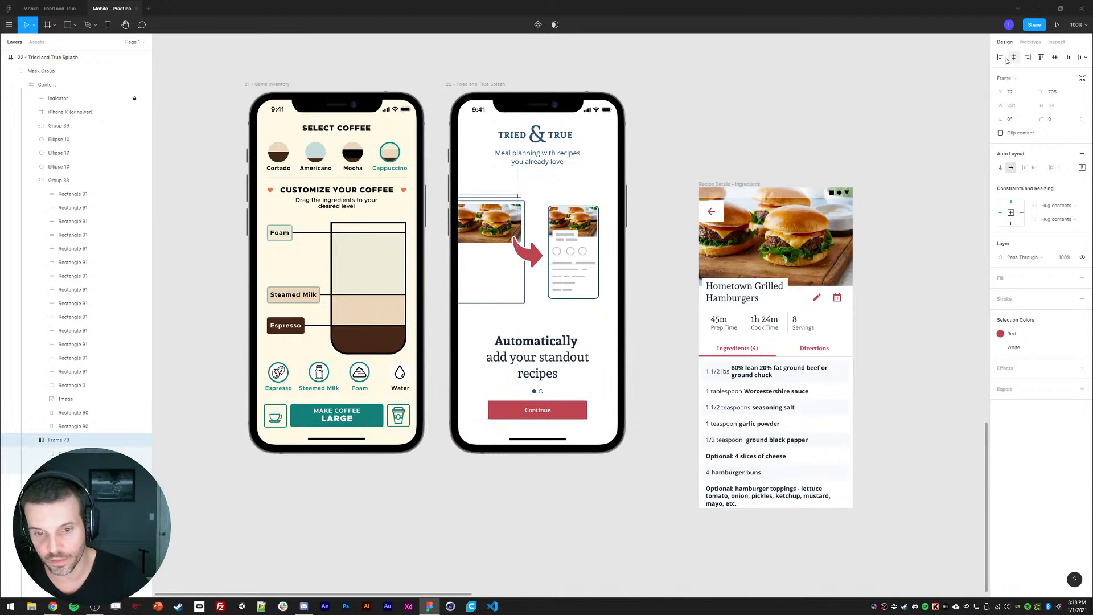
key(Escape)
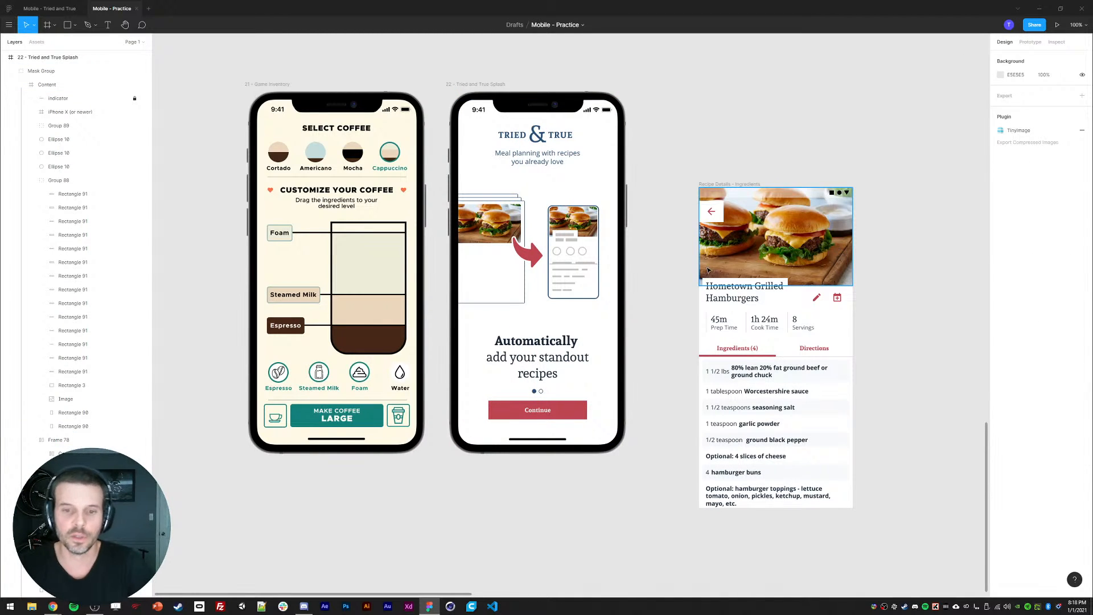
- Nudge the Continue button slightly lower, between the pagination dots and the home indicator
click(563, 411)
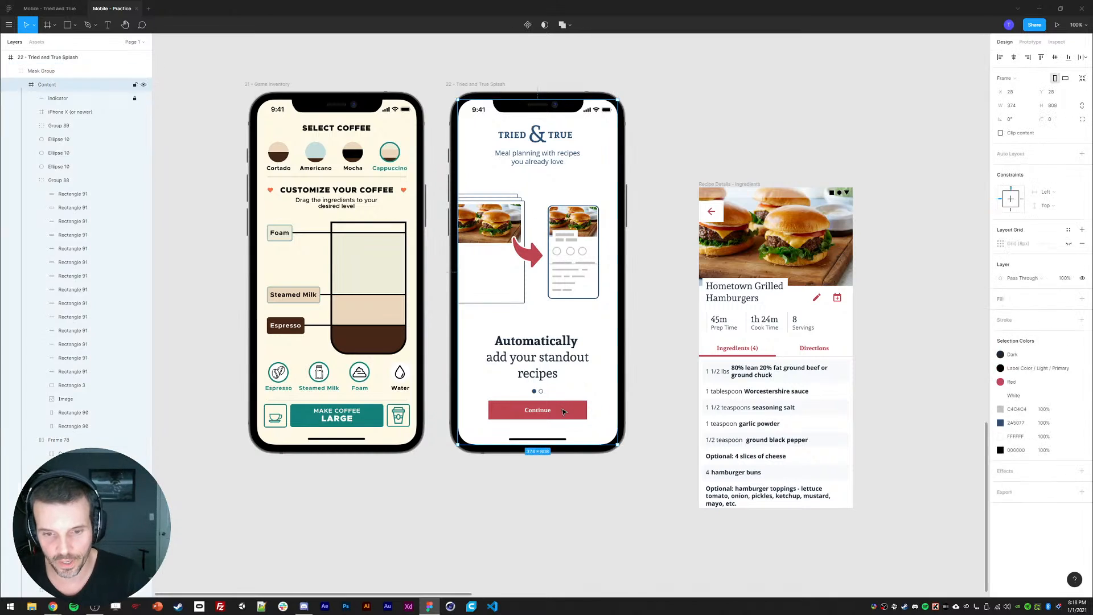
click(564, 411)
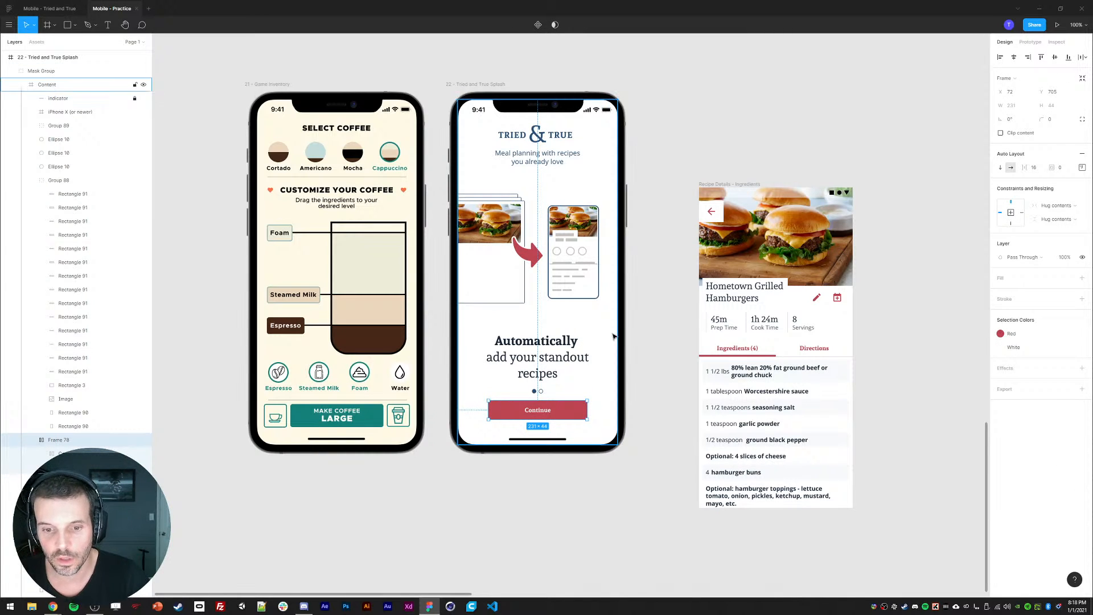
key(shift+Down)
key(shift+Down)
key(shift+Down)
key(shift+Down)
key(shift+Down)
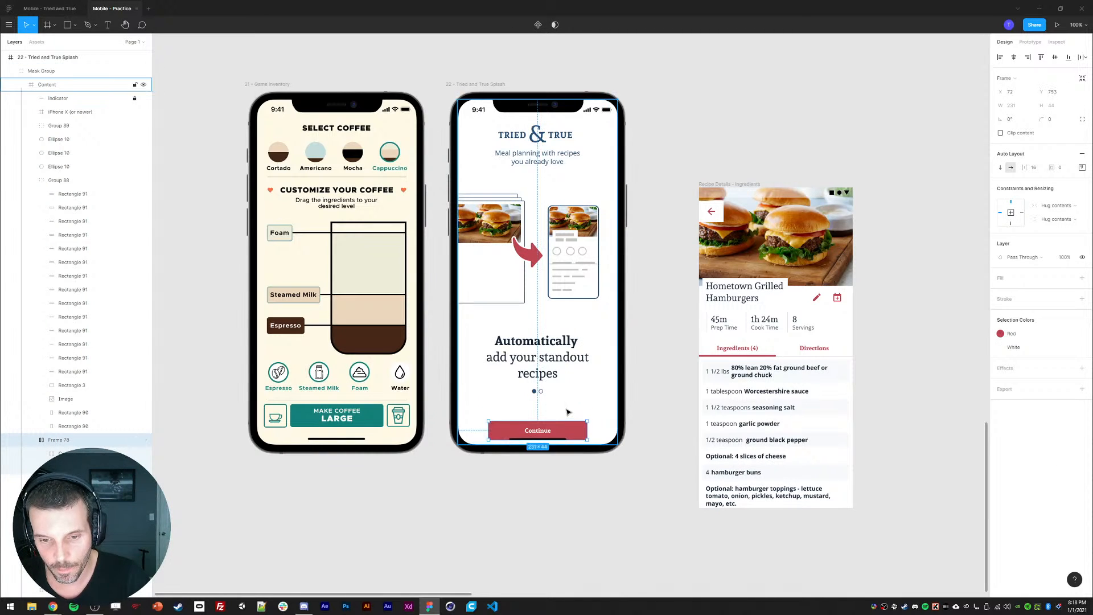
key(Up)
key(Up)
key(Up)
key(Up)
key(shift+Up)
key(shift+Up)
key(shift+Up)
key(shift+Up)
click(659, 368)
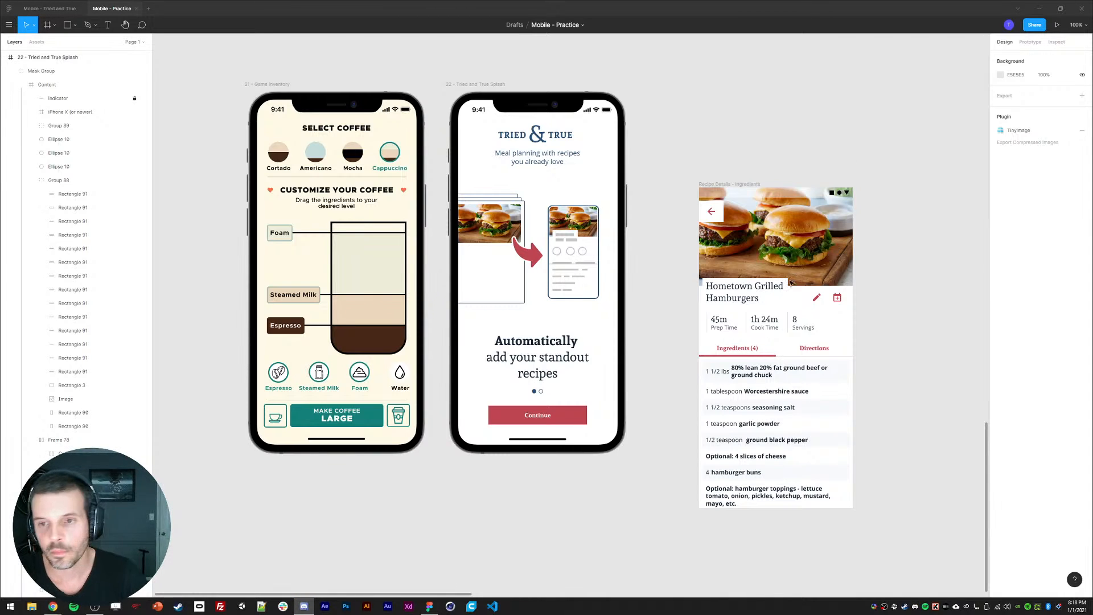
- Move the Recipe Details - Ingredients frame farther away from the phone mockups
drag(733, 181, 768, 195)
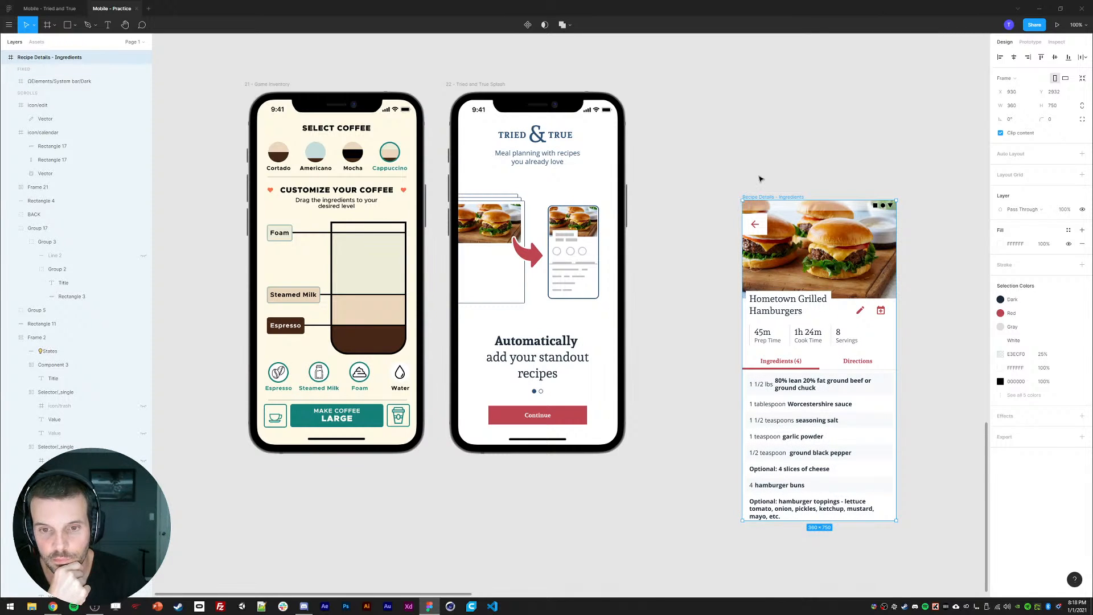
drag(757, 190, 752, 186)
click(716, 174)
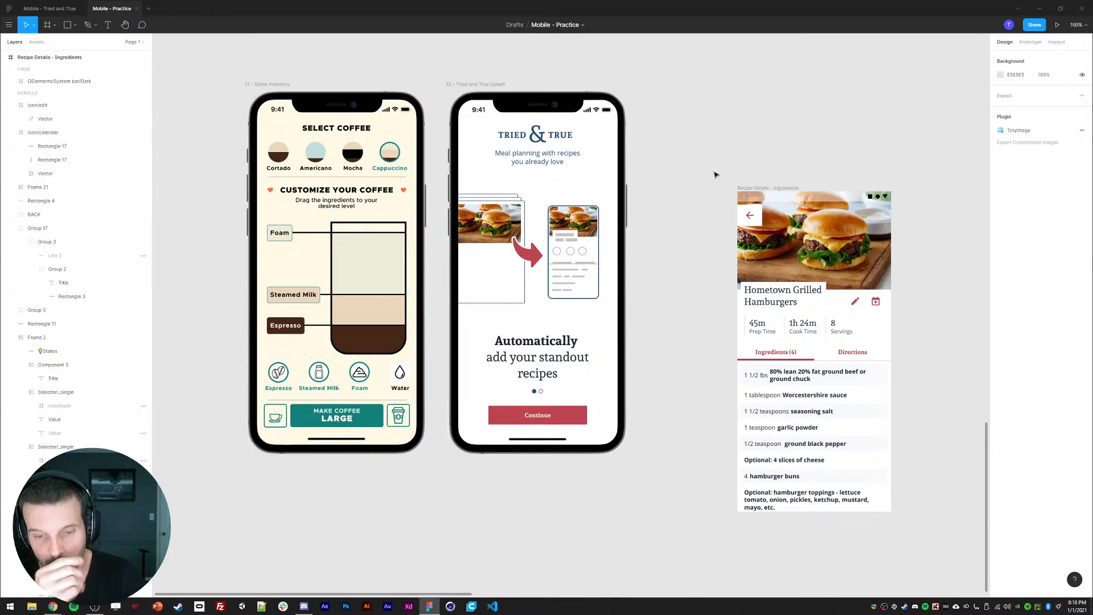
click(807, 243)
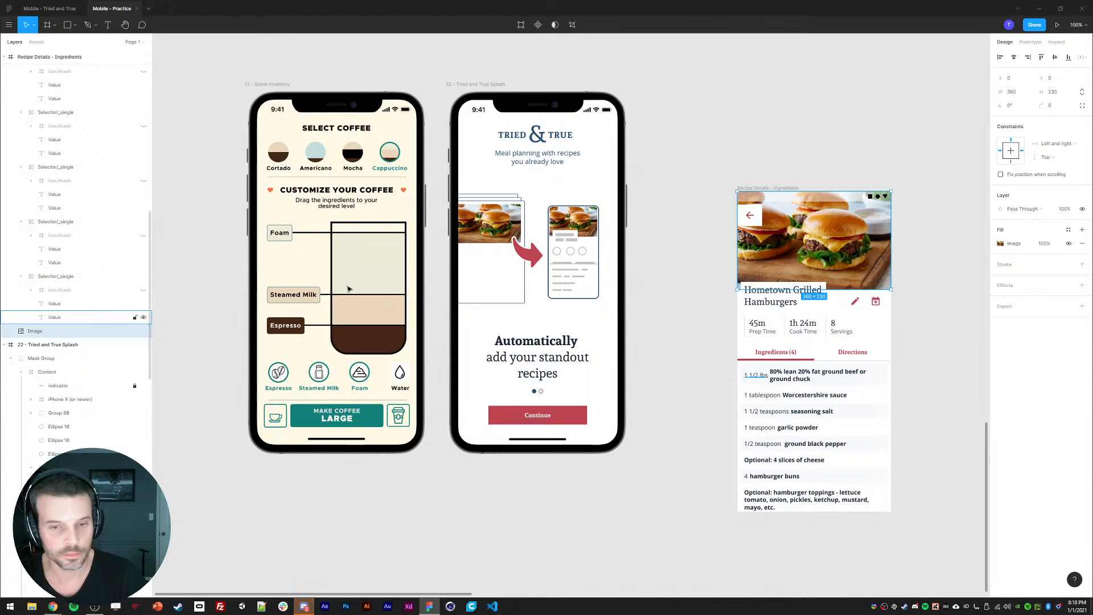
click(663, 239)
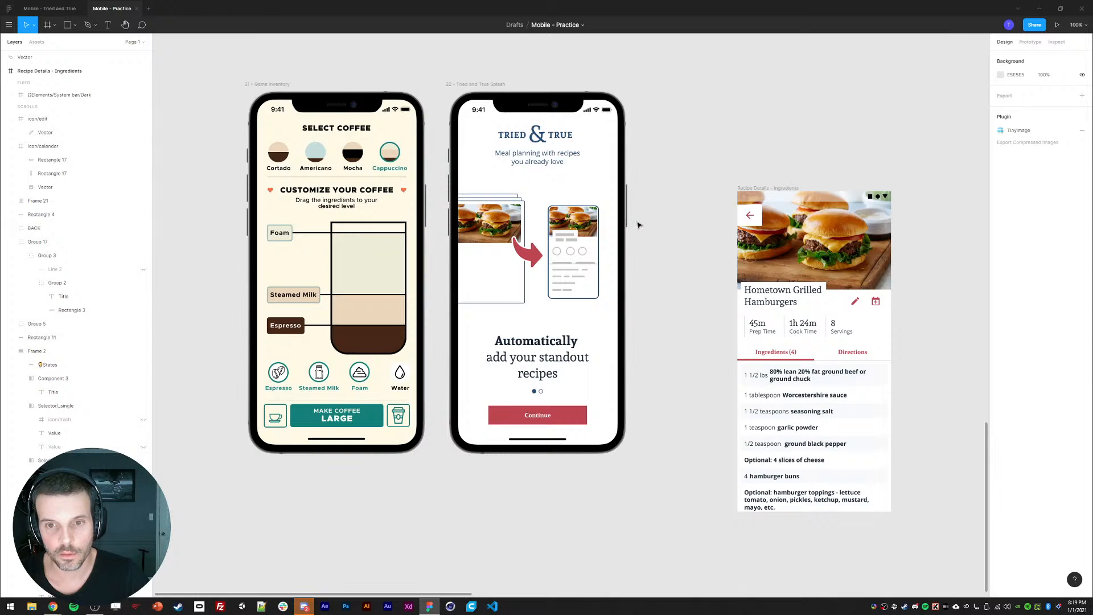
- Check the individual corner radii of the hamburger photo on the small recipe card
ctrl+click(585, 220)
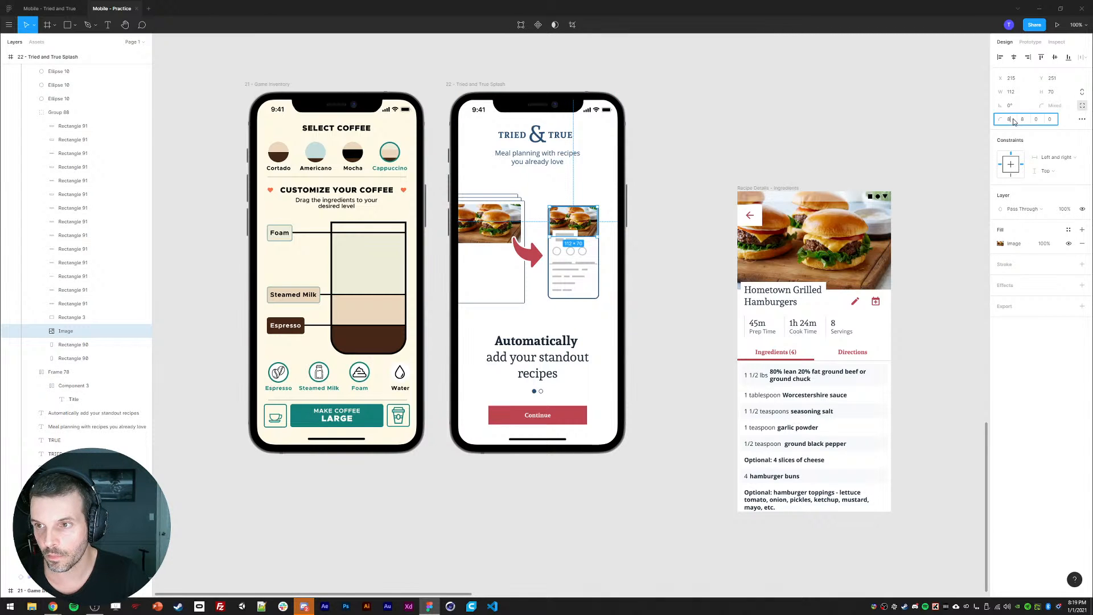
click(761, 108)
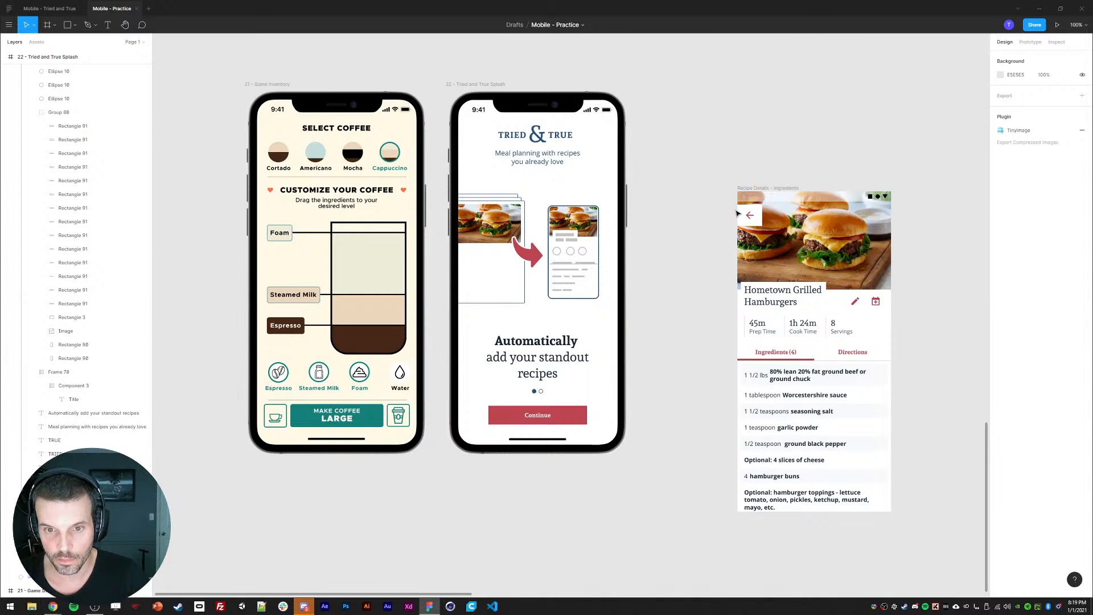
ctrl+click(588, 219)
click(641, 150)
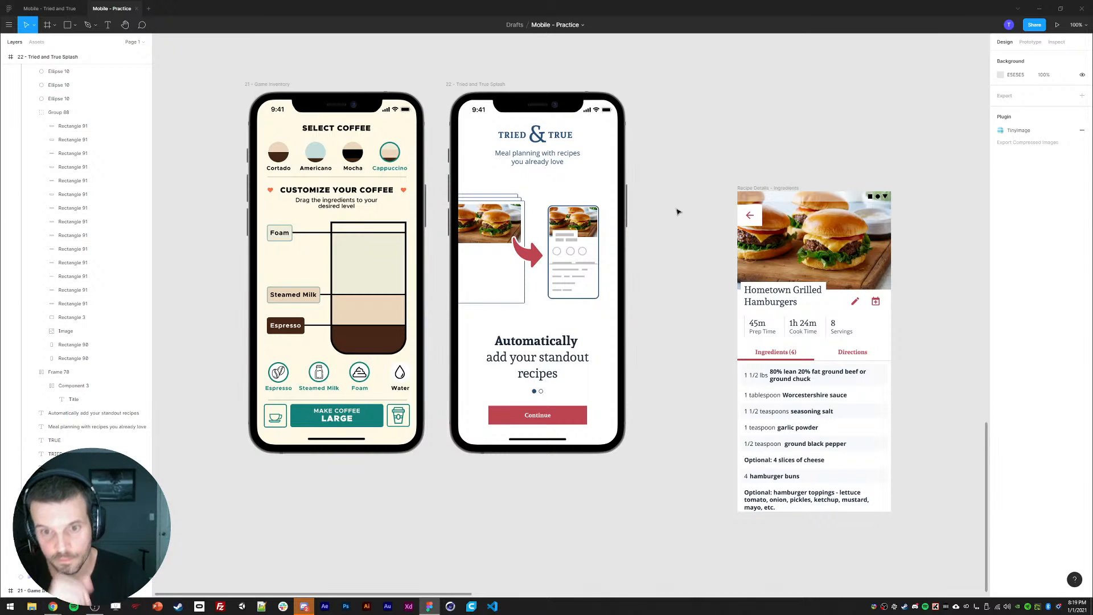
- Nudge the three grey title placeholder bars on the small recipe card down 6 px
ctrl+click(568, 244)
scroll(572, 310, up, 5)
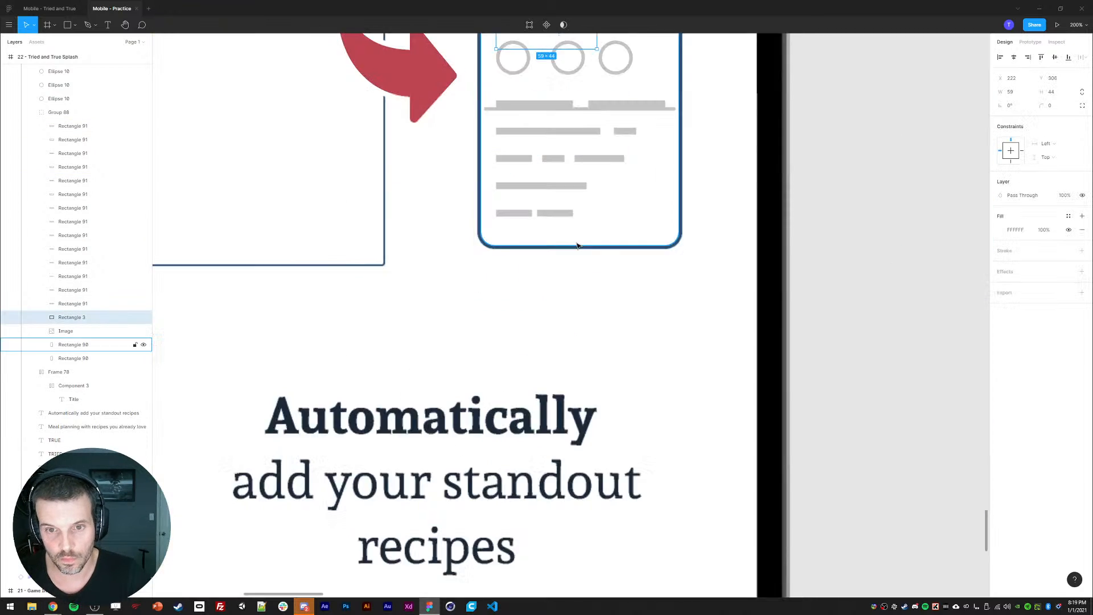
scroll(560, 148, up, 3)
drag(546, 113, 559, 378)
click(551, 394)
shift+click(496, 436)
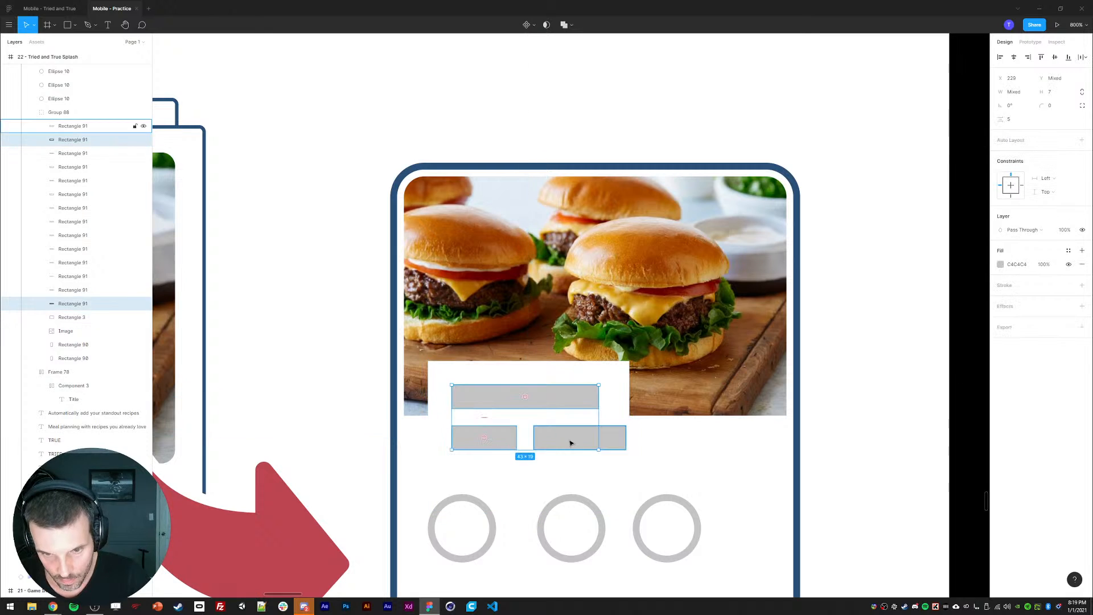
shift+click(570, 443)
key(Down)
key(Down)
key(Down)
key(Down)
key(Down)
key(Down)
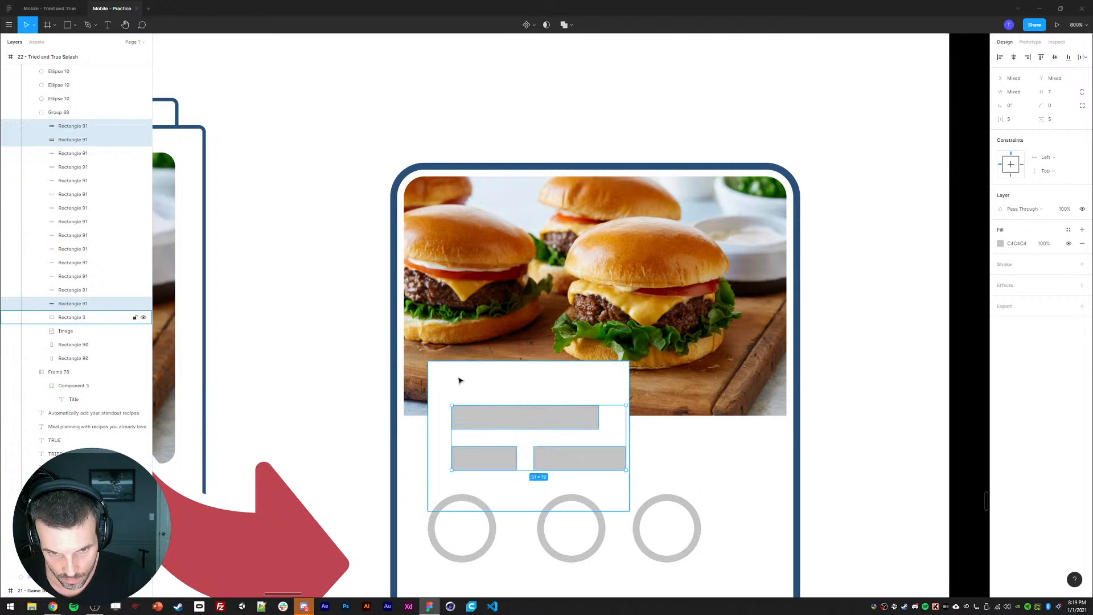
- Shrink the white box behind the title bars to about 50 by 37 px, lowering its top edge
click(460, 380)
drag(485, 361, 486, 386)
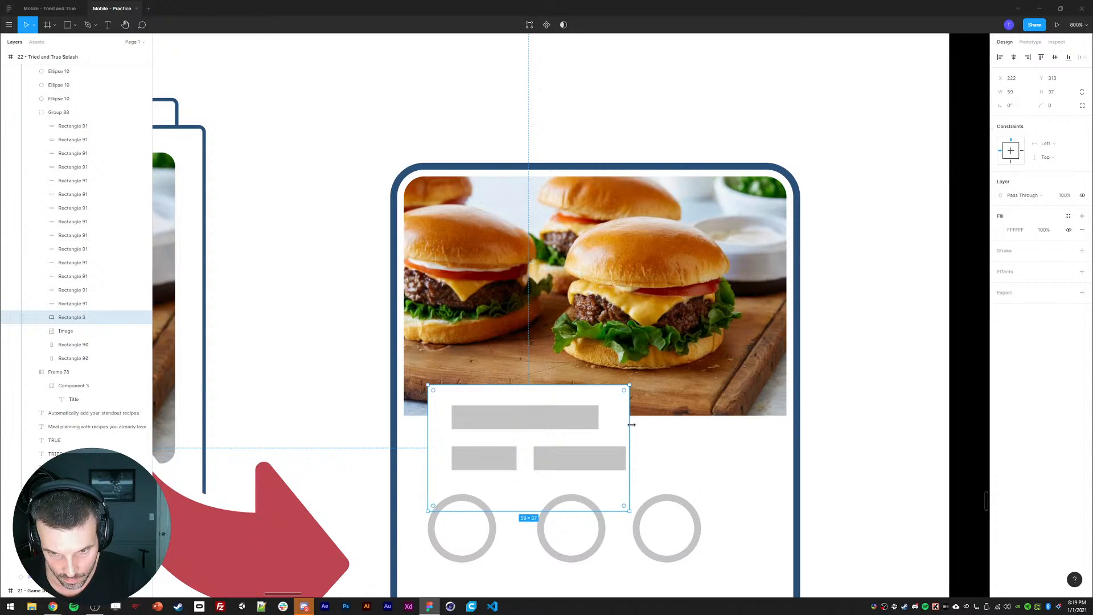
drag(629, 424, 598, 426)
- Line up the white box's left edge with the grey title bars and narrow the box to 47 px
key(Right)
key(Right)
key(Right)
key(Right)
key(Right)
key(Right)
key(Right)
key(Right)
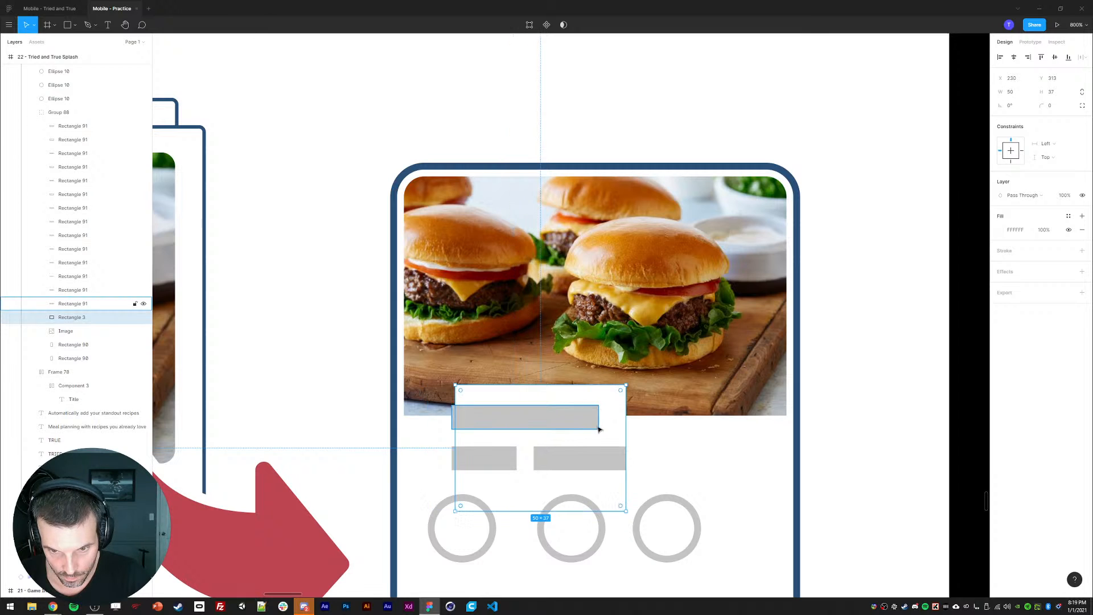
key(Left)
key(Left)
key(Left)
key(Left)
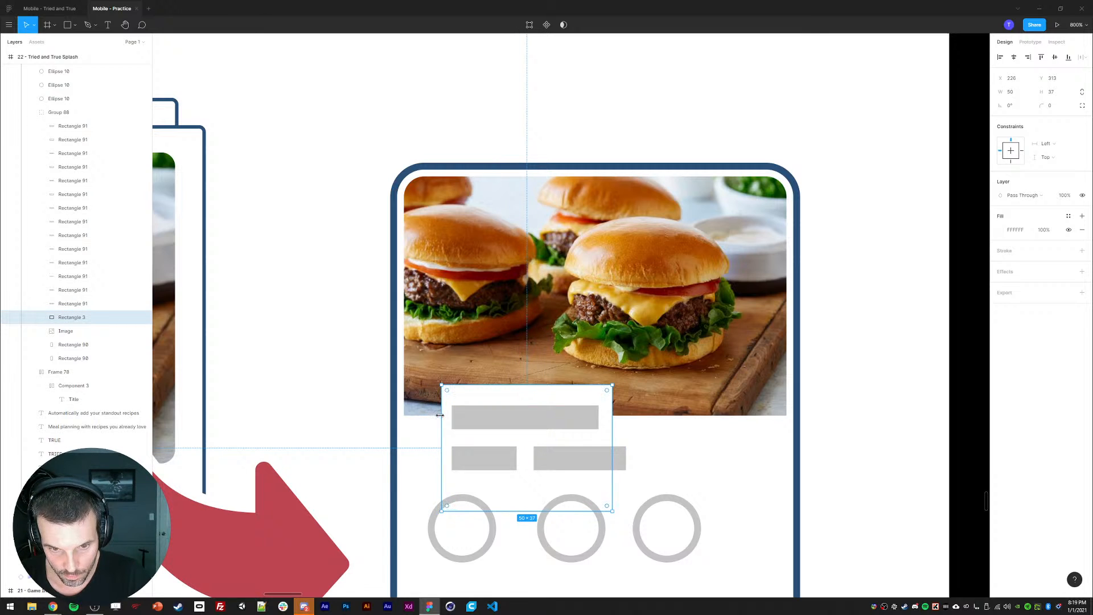
key(Right)
key(Right)
key(Right)
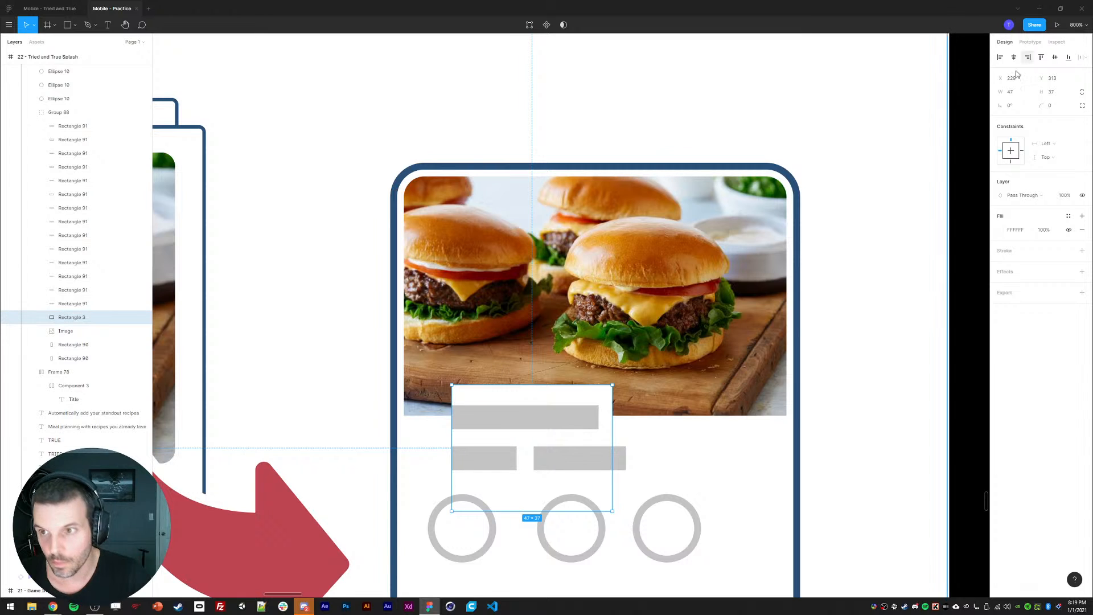
- Set the white box's width to 51 px and nudge it 4 px left and 2 px down around the title bar
click(1015, 92)
text(51)
key(Return)
key(Left)
key(Left)
key(Left)
key(Left)
key(Down)
key(Down)
key(Down)
key(Down)
key(Down)
key(Down)
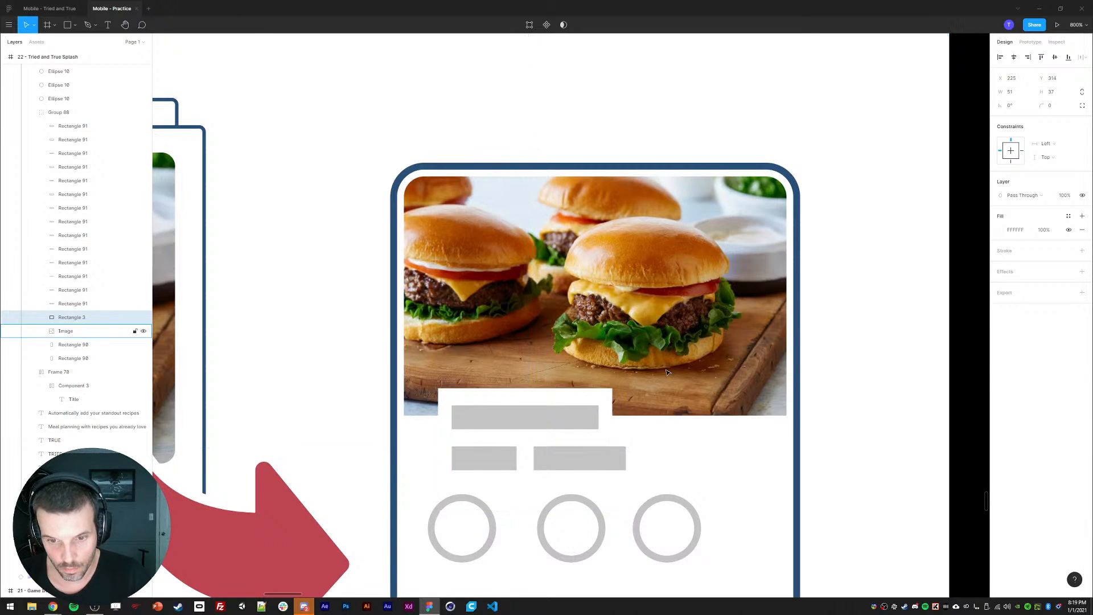
key(Up)
key(Up)
key(Up)
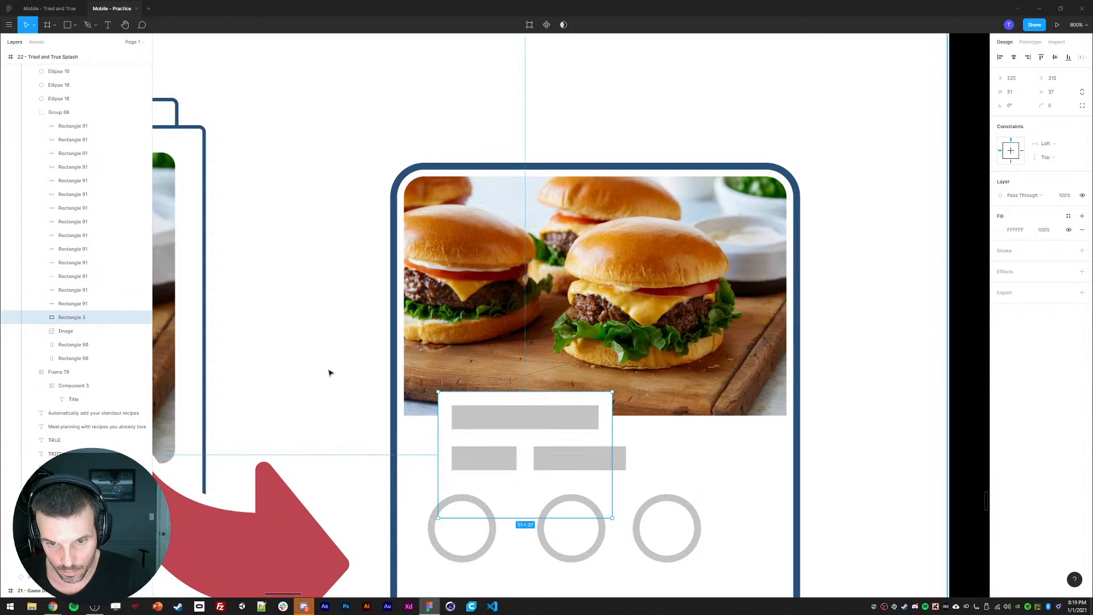
click(399, 431)
click(369, 439)
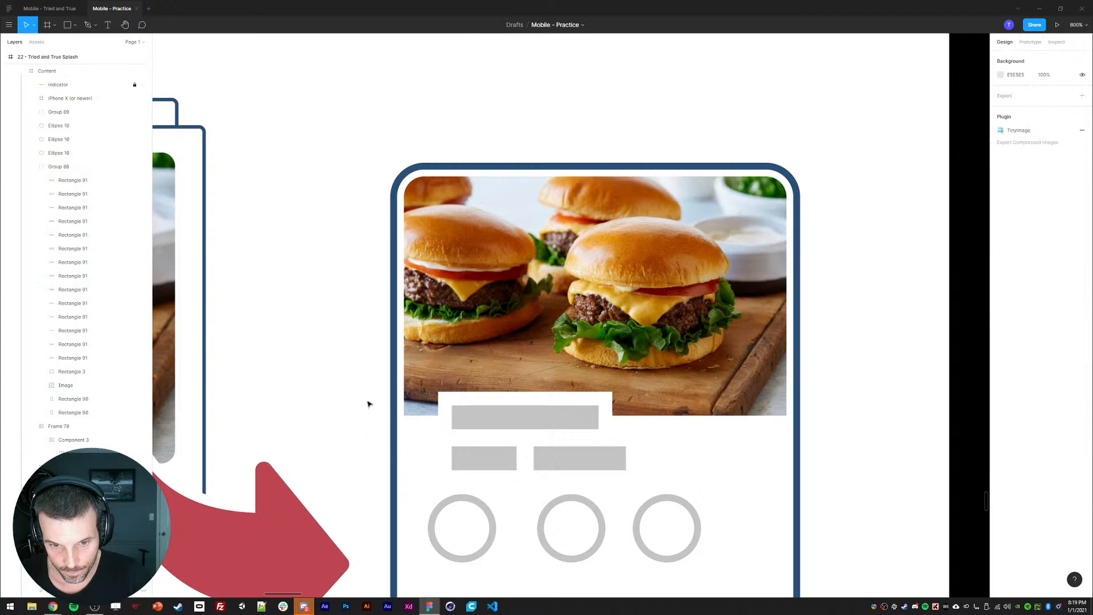
- Duplicate a grey title bar as a 7 by 7 px square below the photo, flush with its right edge
key(shift+0)
key(plus)
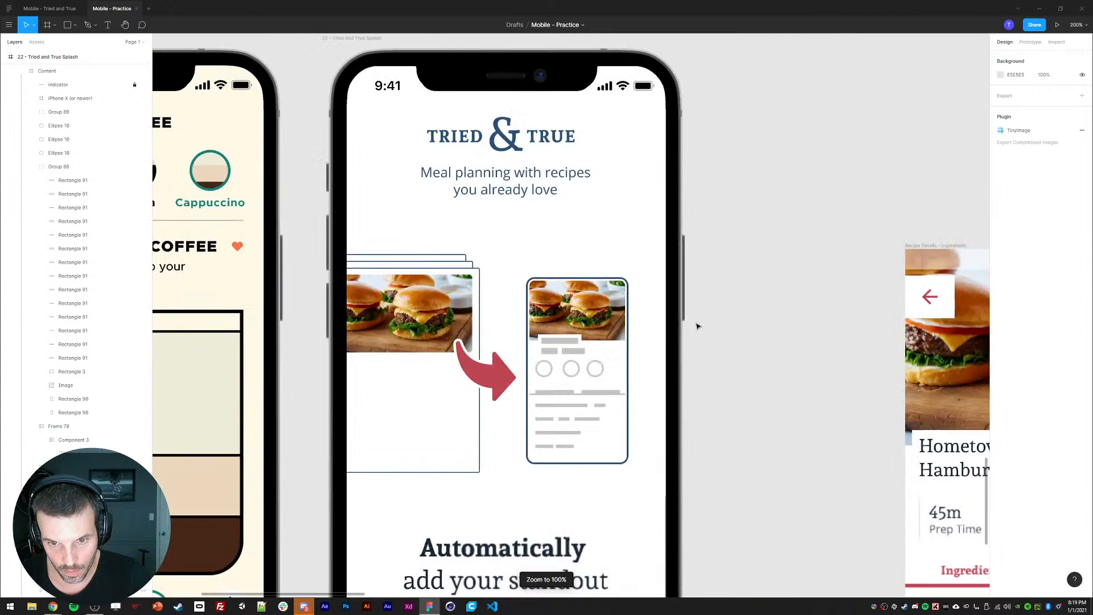
key(plus)
key(shift+0)
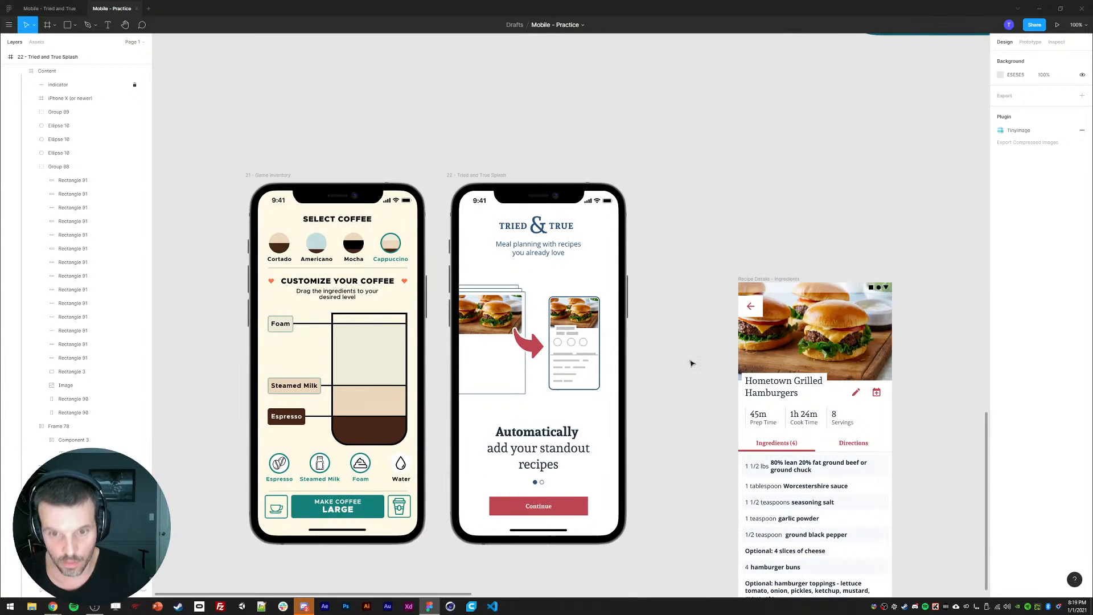
scroll(691, 363, down, 2)
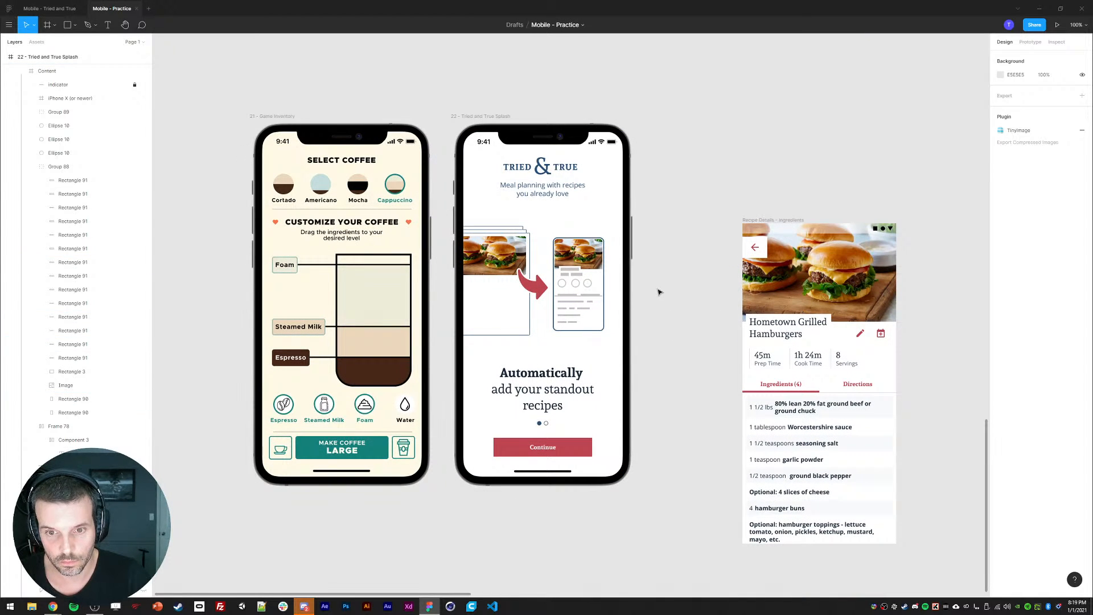
scroll(671, 305, down, 1)
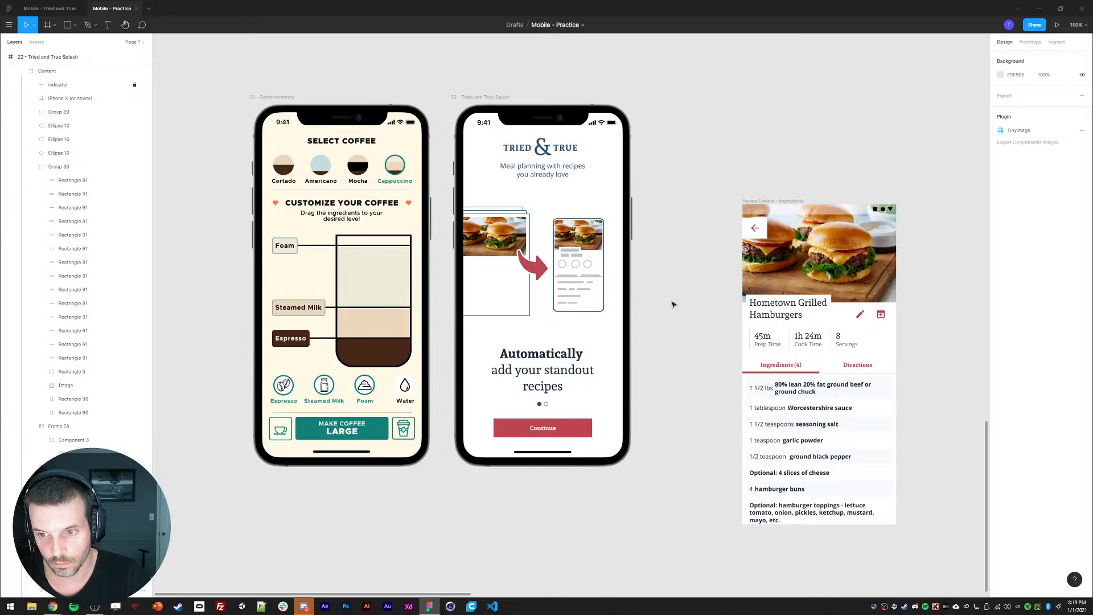
scroll(603, 267, up, 10)
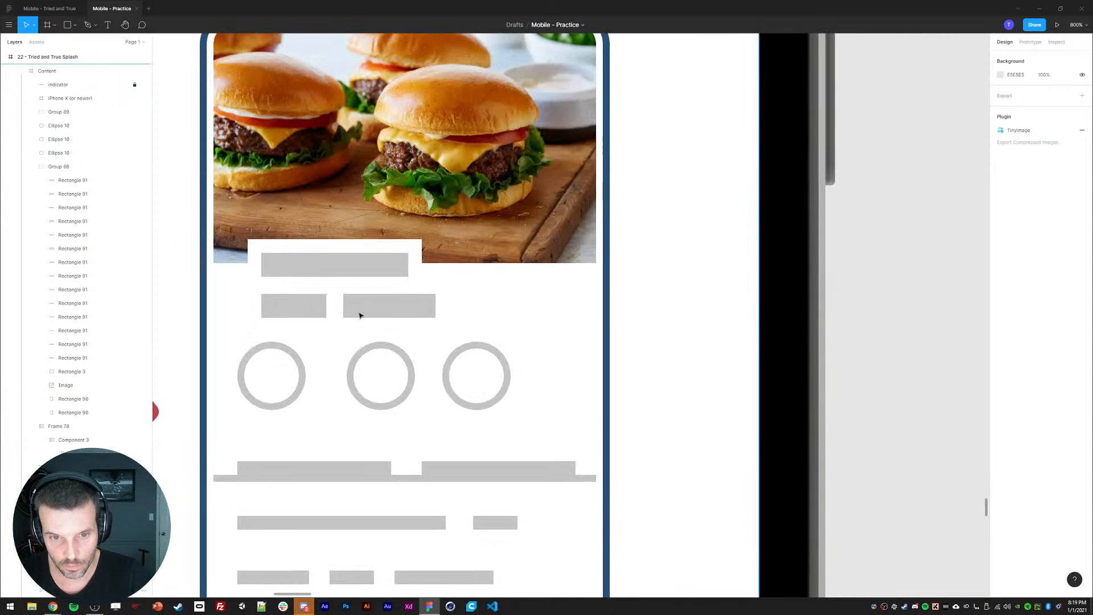
click(390, 310)
key(ctrl+d)
drag(390, 310, 591, 289)
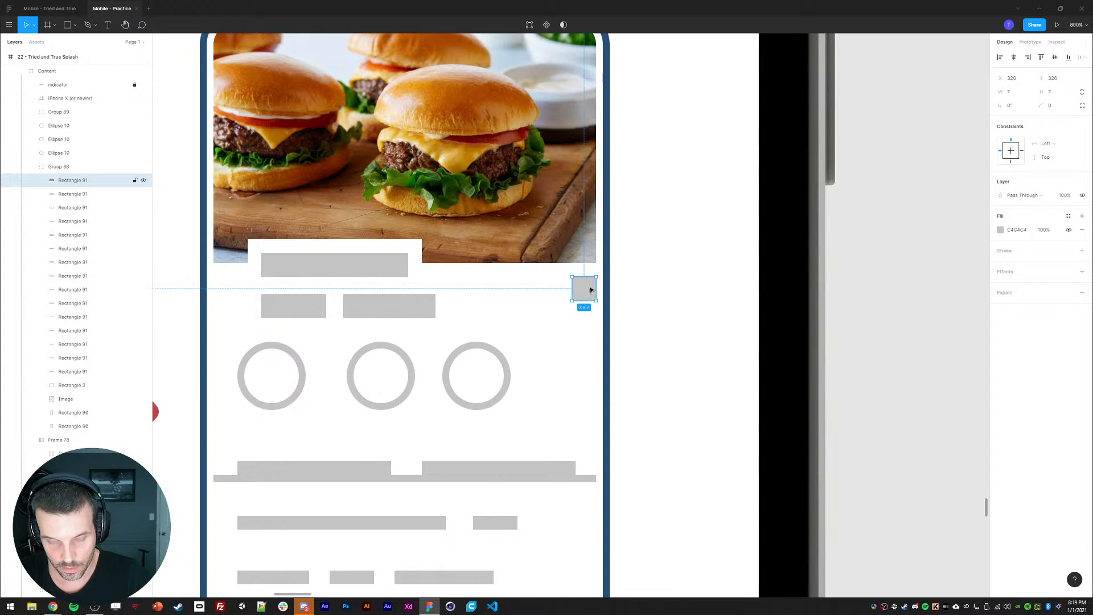
- Duplicate the 7 by 7 px grey square 4 px to its left and move the copy into the small recipe card's group
key(ctrl+d)
drag(805, 277, 541, 293)
shift+click(581, 290)
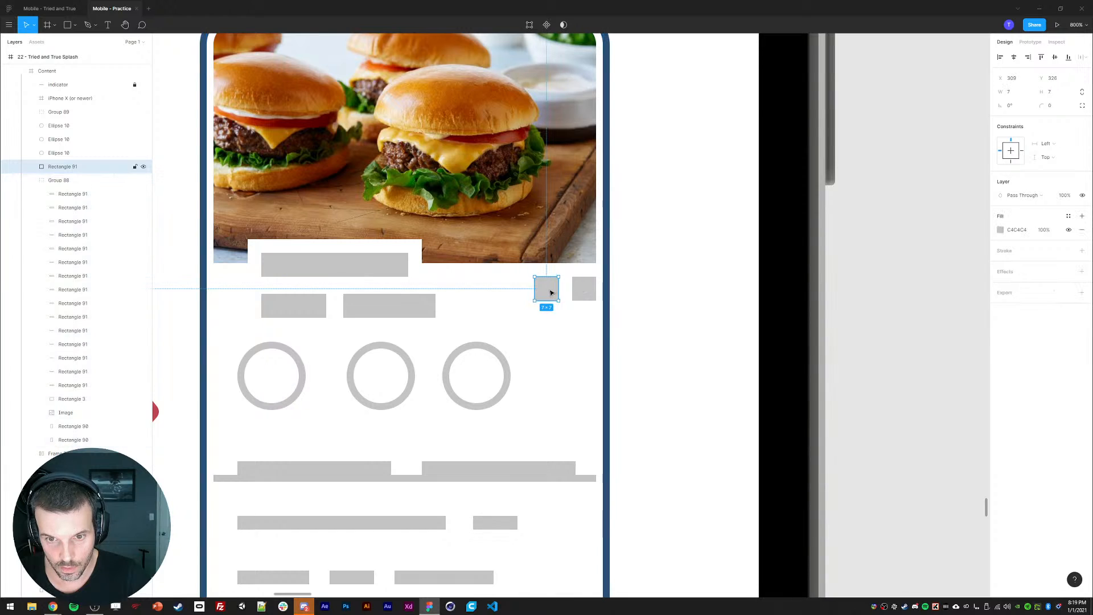
double_click(584, 287)
shift+click(548, 290)
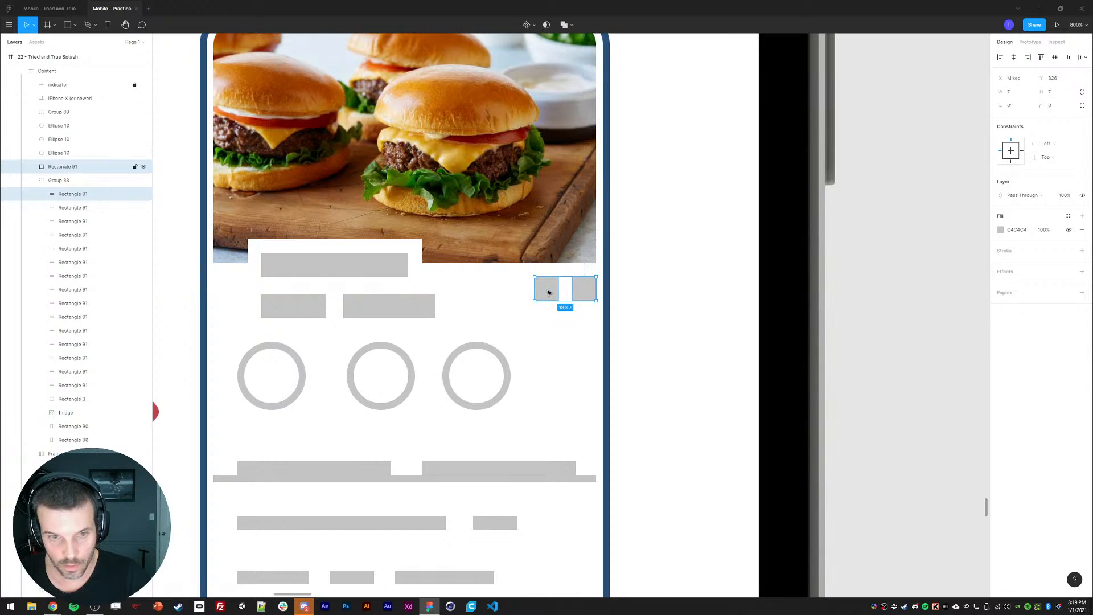
drag(95, 165, 74, 189)
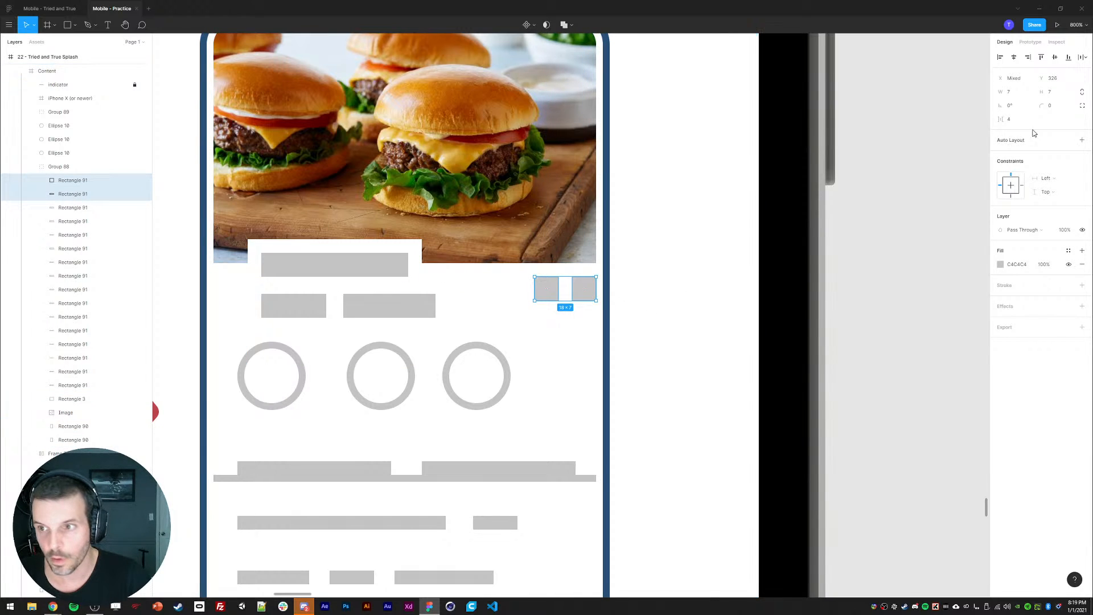
key(shift+0)
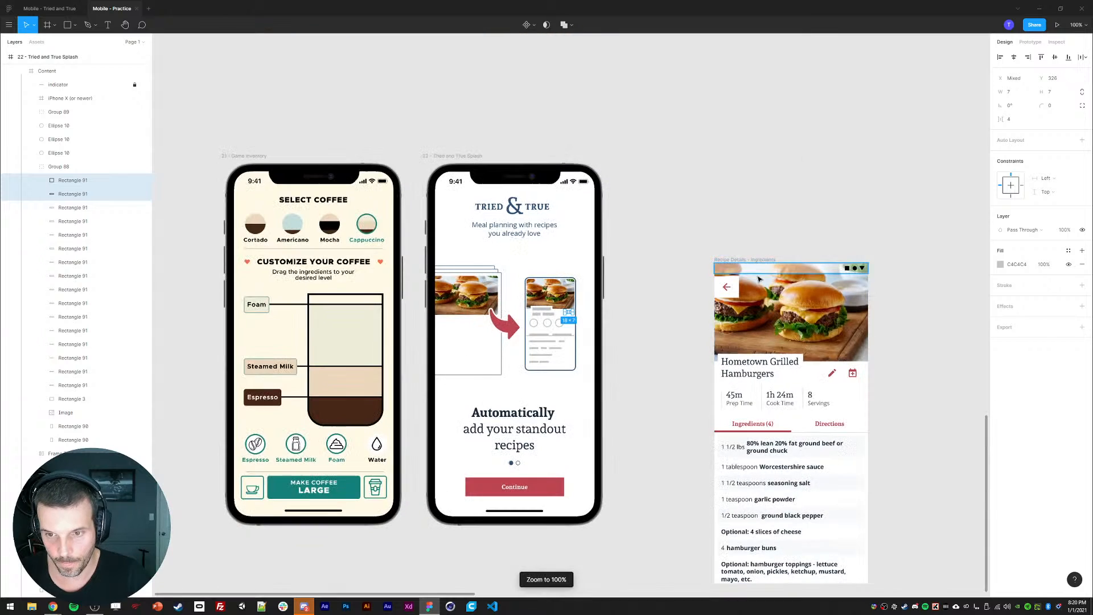
click(708, 374)
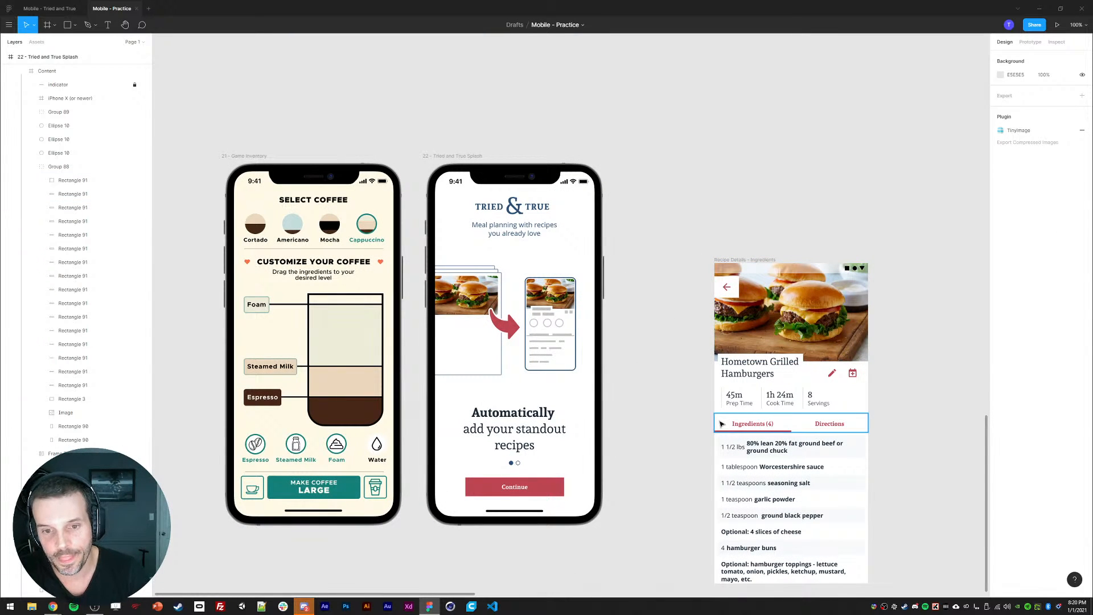
- Move the three grey ellipse outlines into the small recipe card's layer group
scroll(693, 263, down, 1)
scroll(693, 264, left, 1)
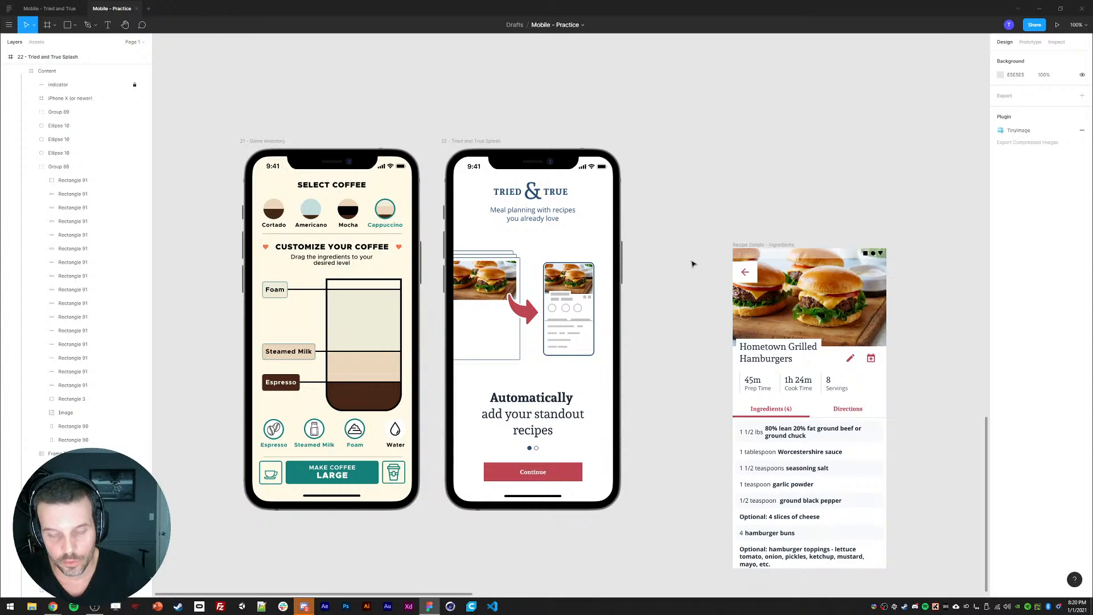
scroll(632, 284, down, 1)
scroll(632, 283, right, 1)
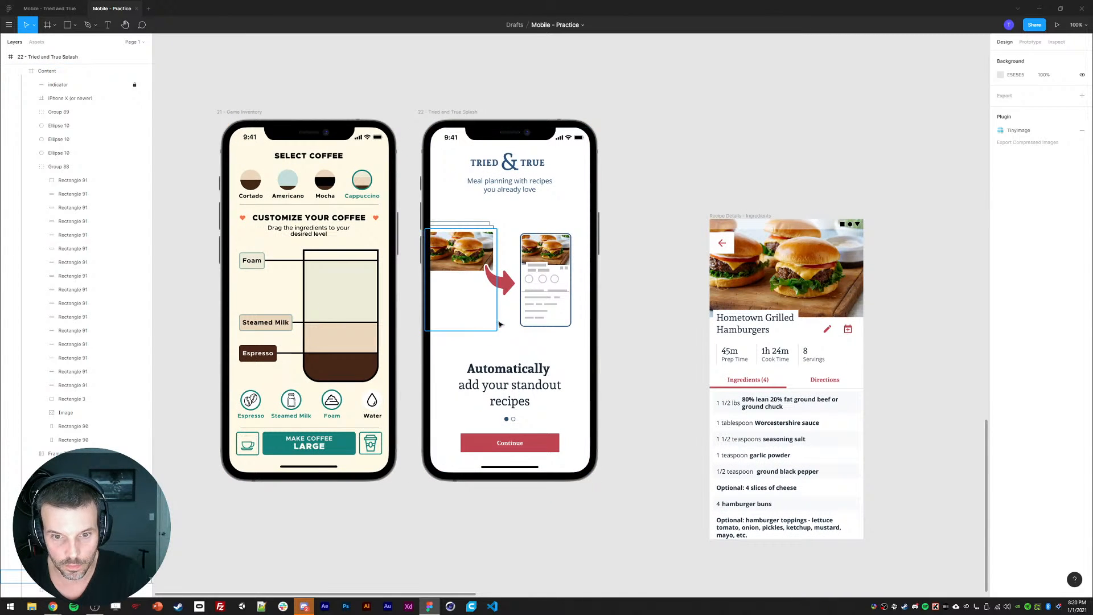
ctrl+click(458, 284)
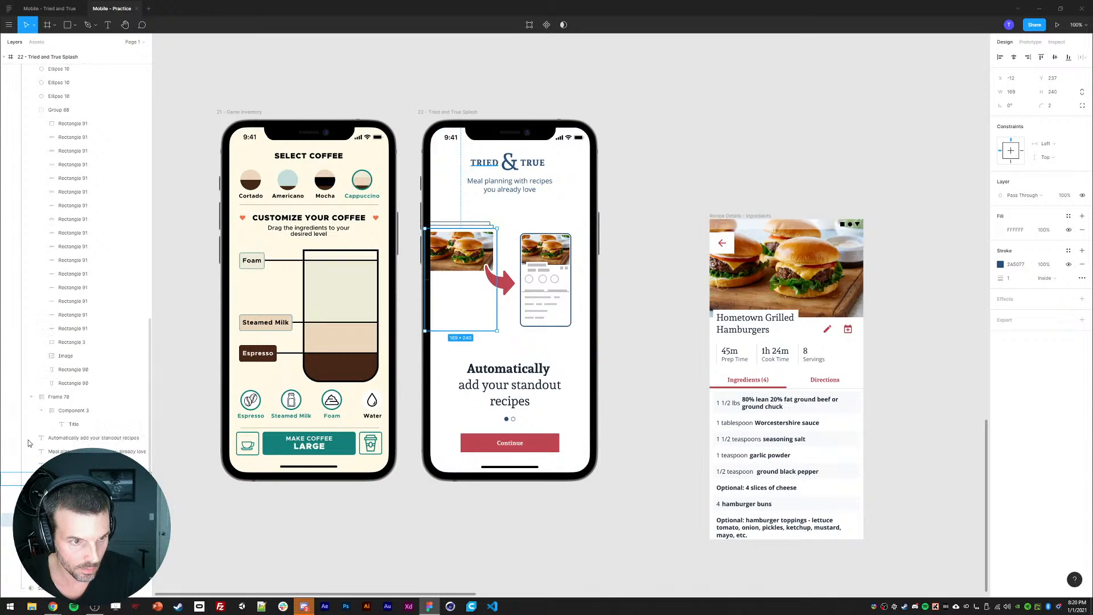
scroll(31, 433, up, 4)
click(31, 395)
click(57, 381)
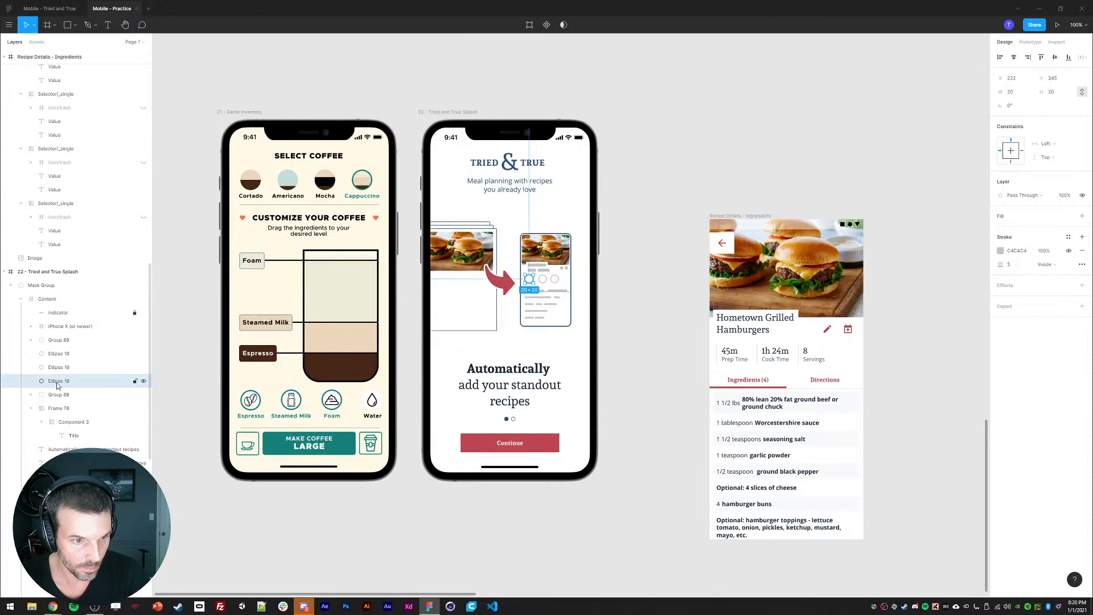
shift+click(57, 353)
key(ctrl+x)
click(60, 365)
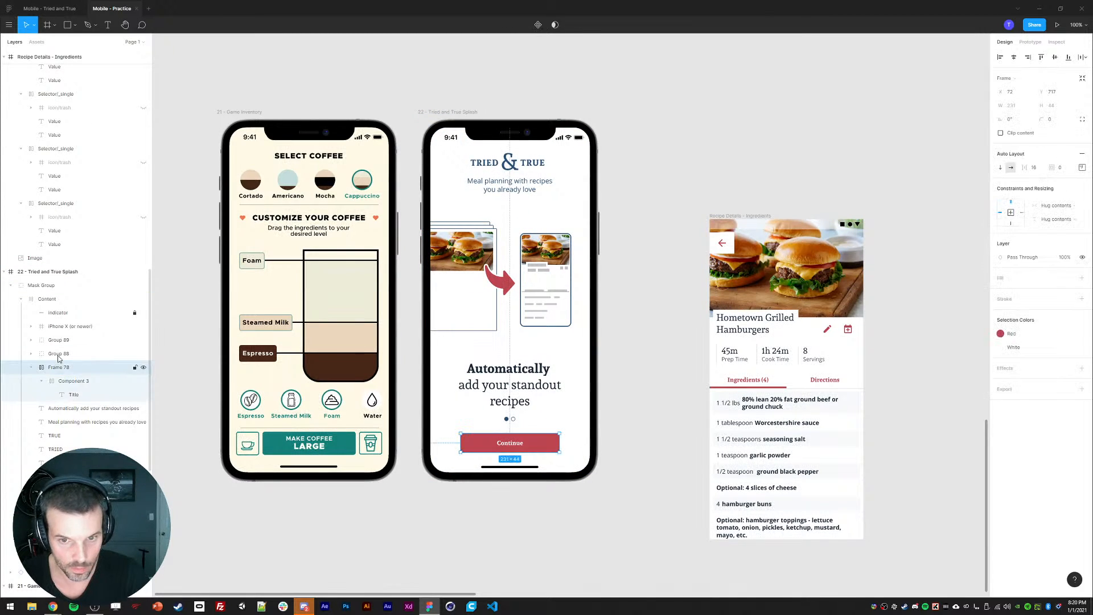
click(57, 357)
key(ctrl+v)
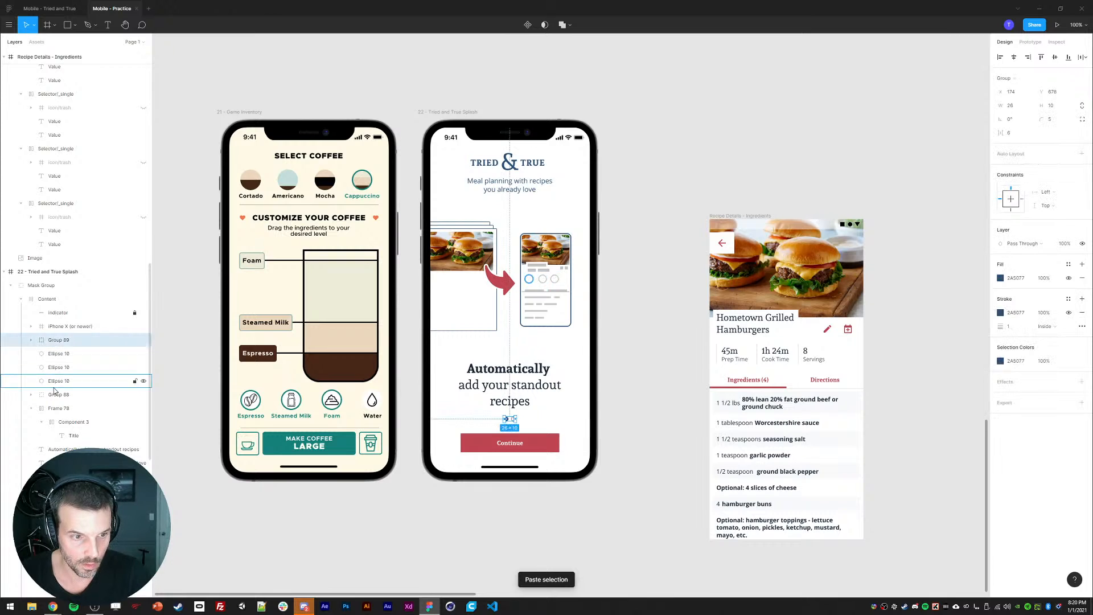
drag(57, 367, 60, 397)
click(56, 355)
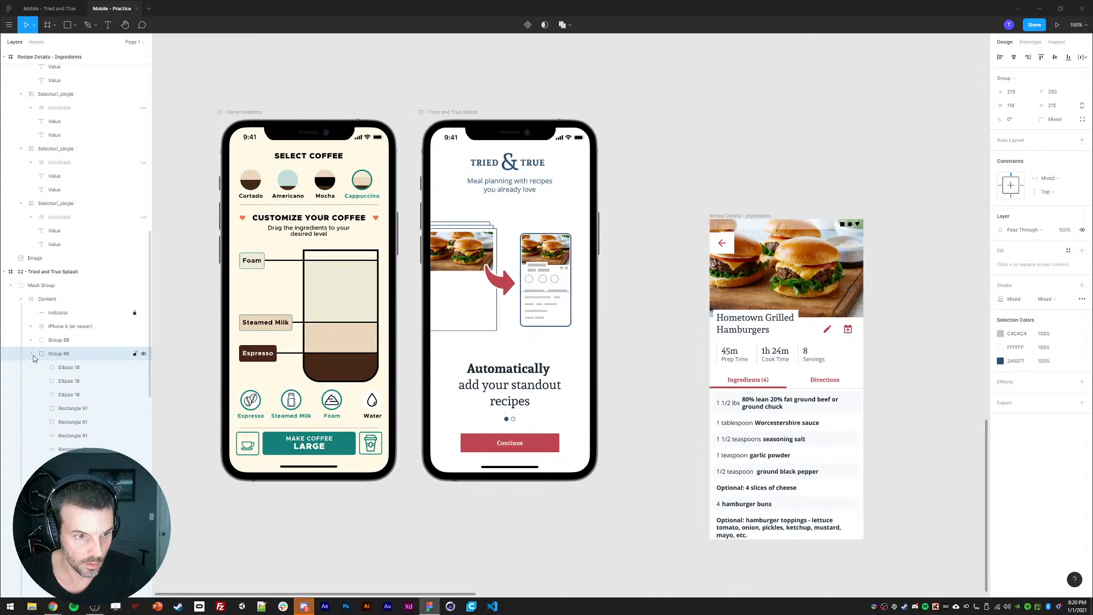
- Reorder the pagination dots group directly beneath the "Automatically add your standout recipes" text layer
click(56, 342)
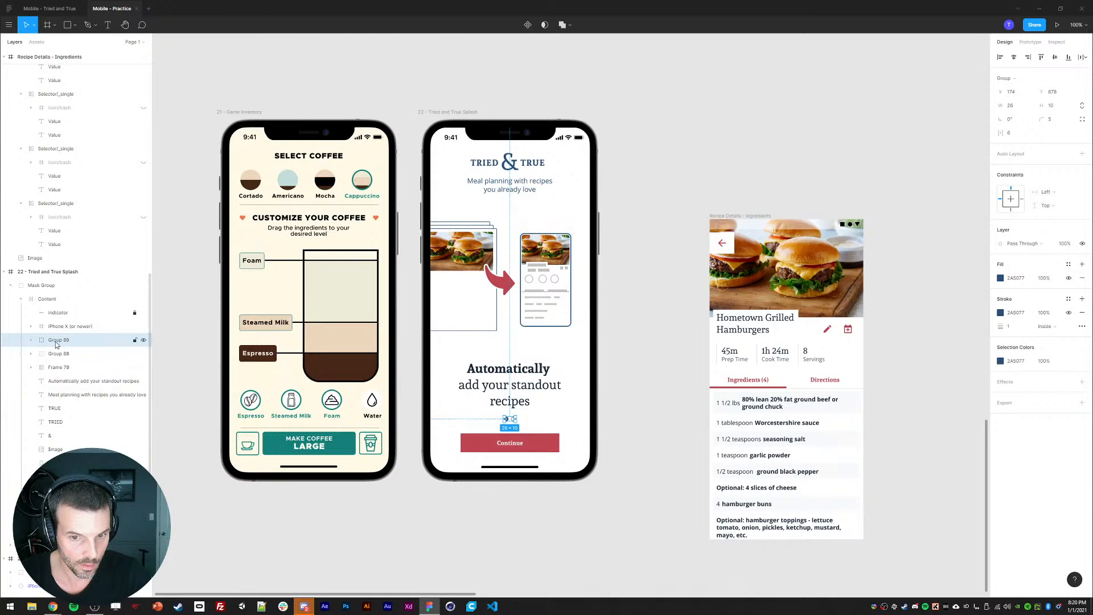
drag(56, 343, 60, 389)
shift+click(59, 370)
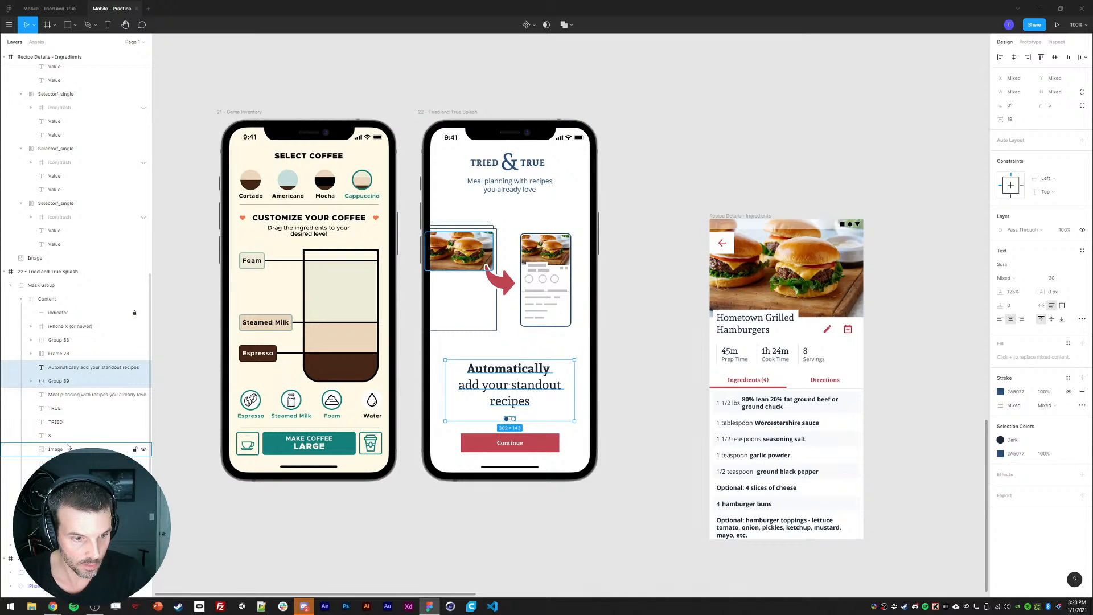
- Move the red arrow vector into the Tried and True Splash content, layered just above the small recipe card's group
scroll(51, 196, up, 5)
scroll(34, 142, up, 3)
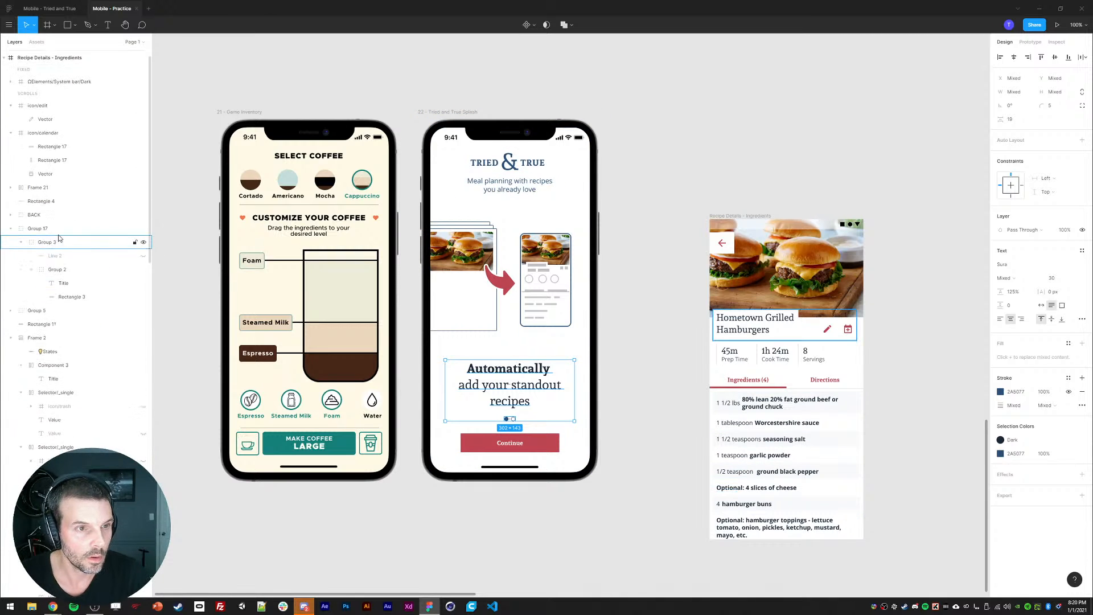
click(4, 71)
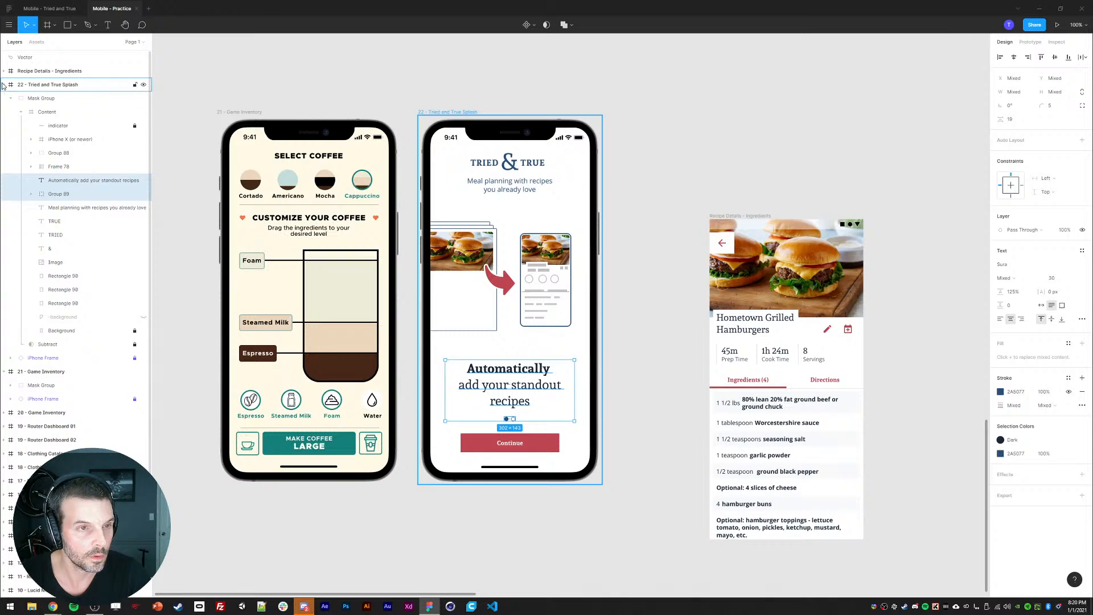
click(21, 60)
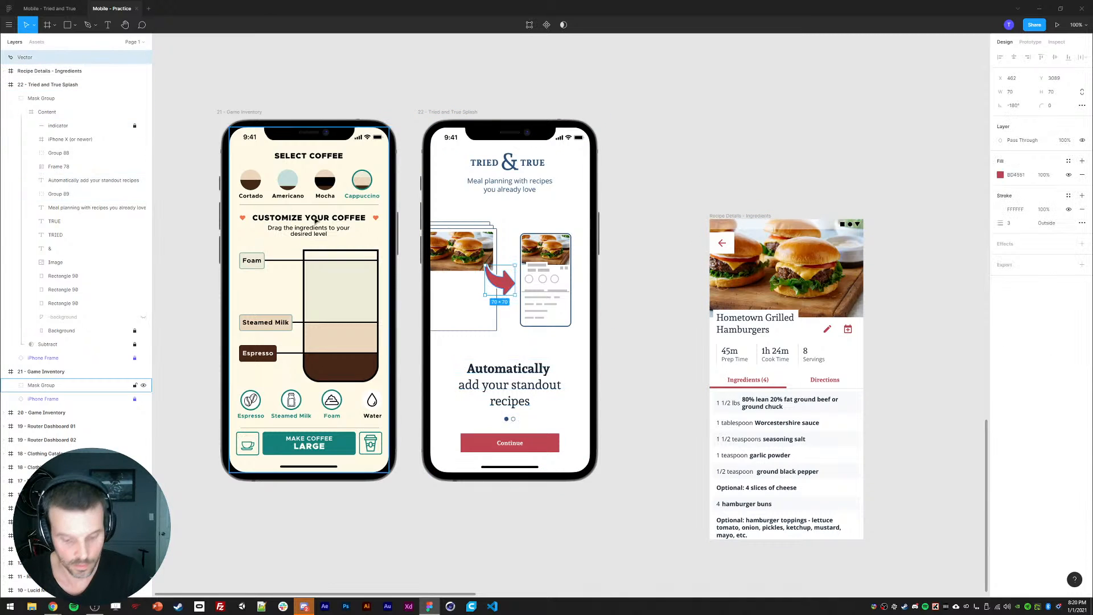
key(ctrl+x)
click(530, 227)
key(ctrl+v)
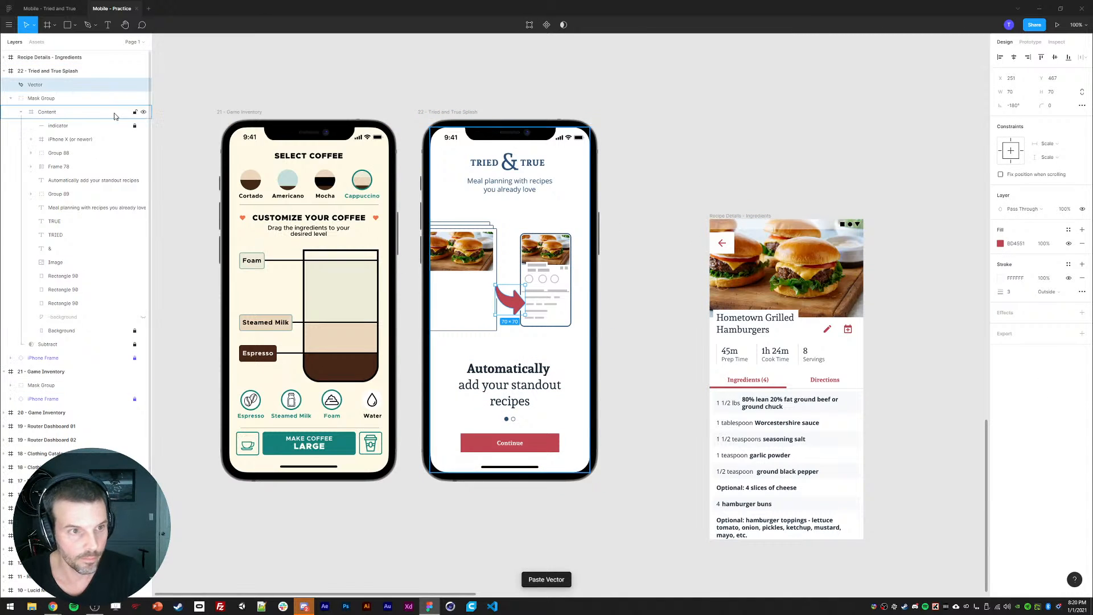
drag(35, 85, 54, 146)
click(54, 155)
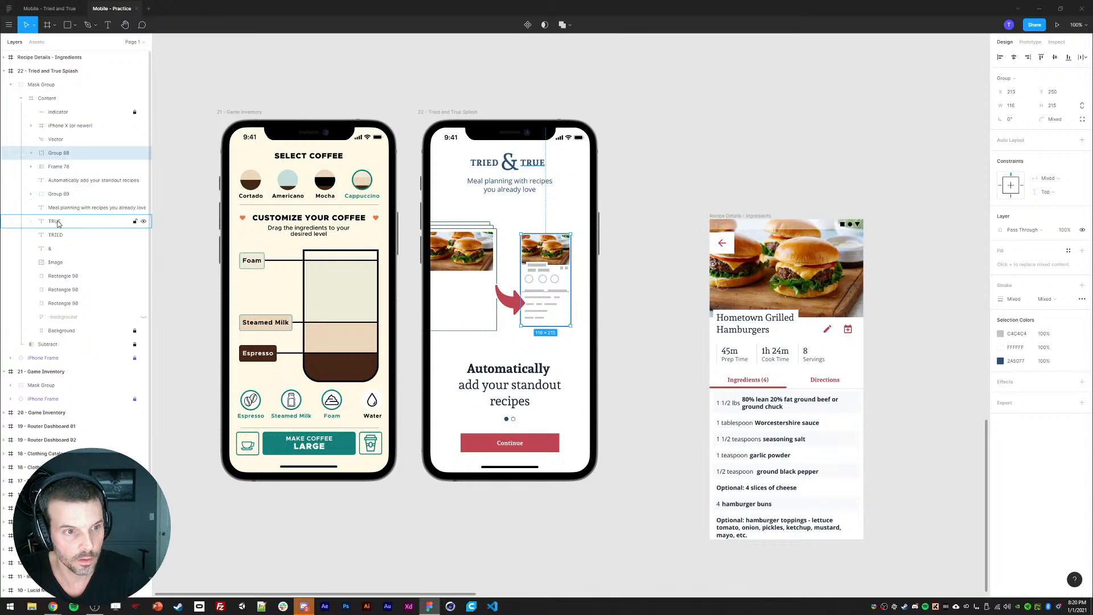
- Take the Continue button component out of its wrapping frame and delete the emptied frame
click(54, 194)
click(483, 450)
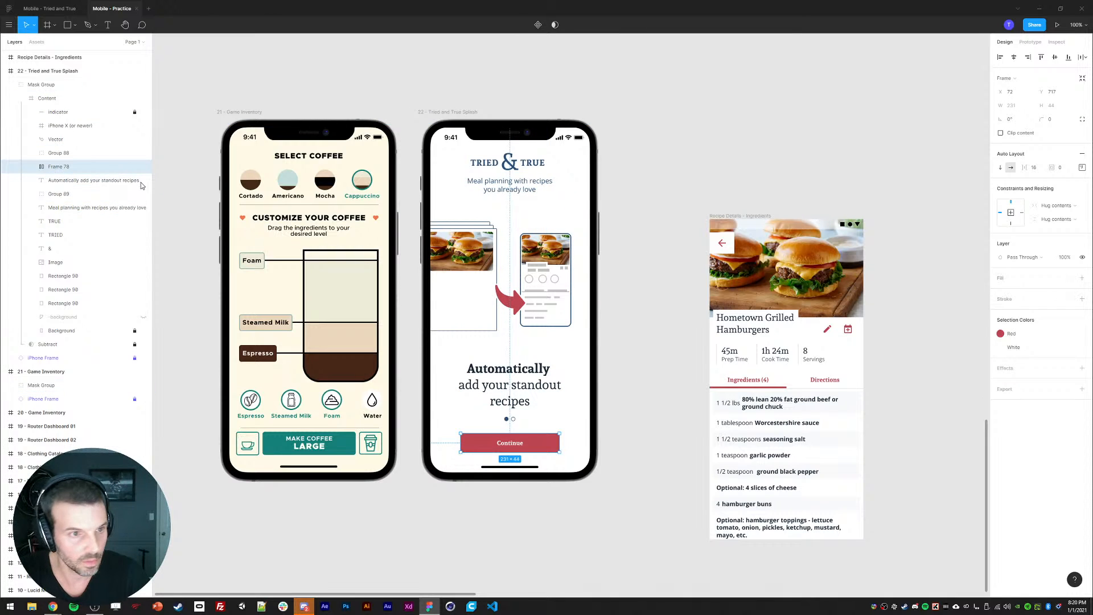
click(32, 167)
drag(51, 180, 51, 162)
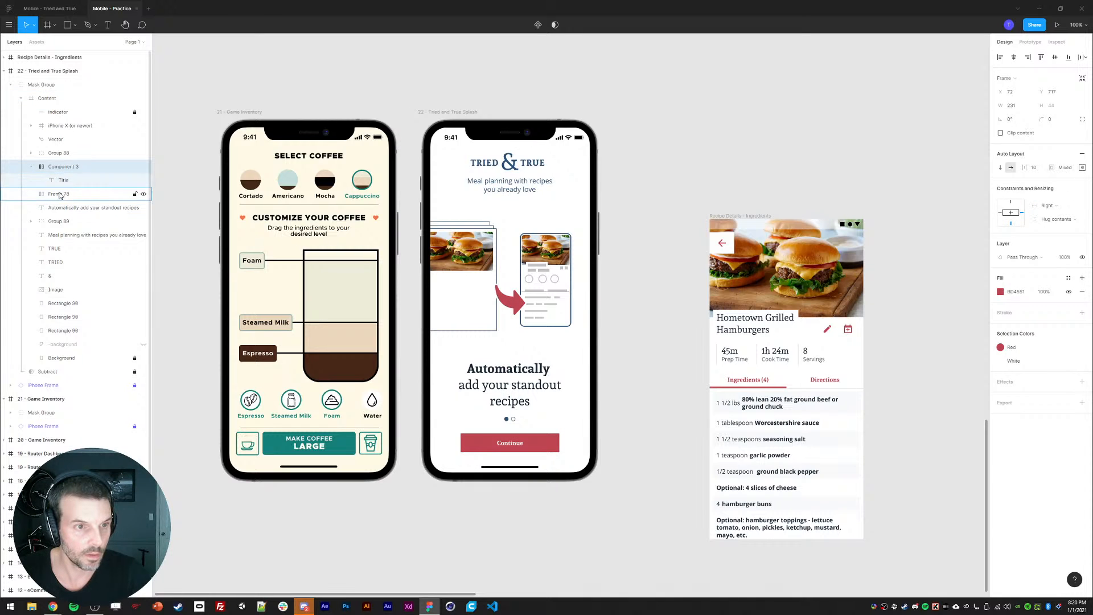
click(60, 194)
key(Delete)
- Reorder the Continue button component beneath the recipe stack rectangles, just above the hidden background layer
click(56, 170)
drag(56, 170, 58, 177)
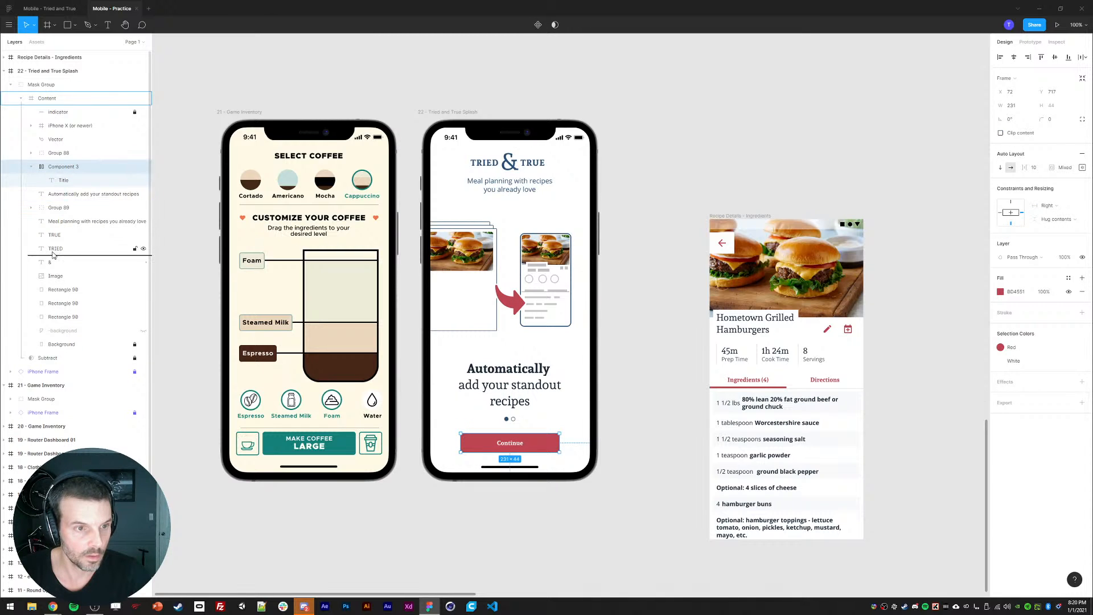
drag(62, 333, 61, 331)
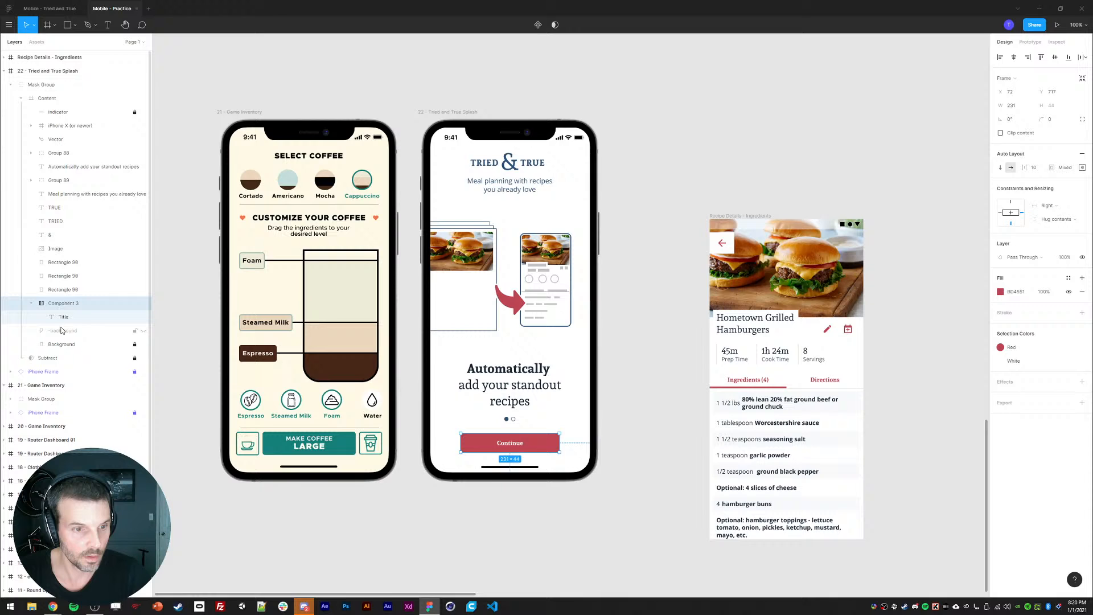
- Show the hidden blue background shape and try shifting it up and left and reshaping its curved edge
click(144, 331)
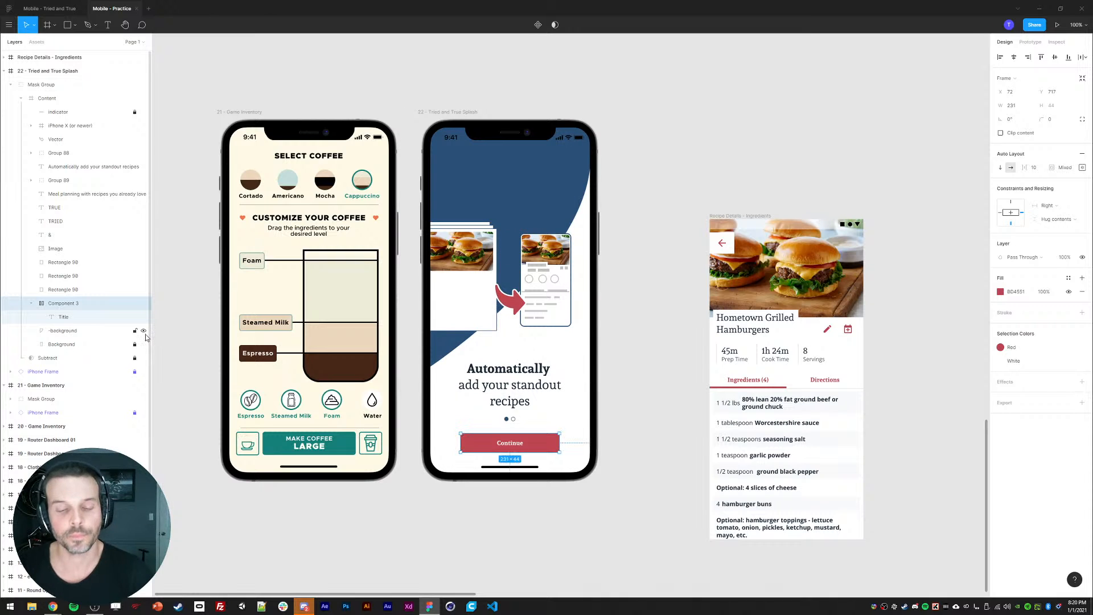
click(72, 331)
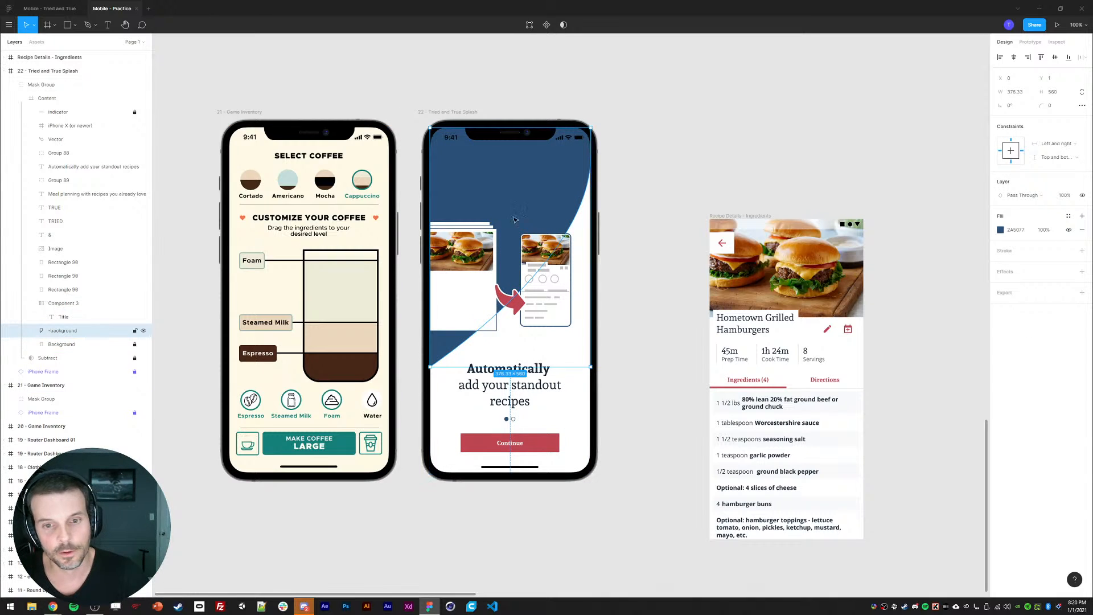
mouse_move(521, 217)
mouse_down()
mouse_move(511, 250)
mouse_move(523, 215)
mouse_move(514, 212)
mouse_up()
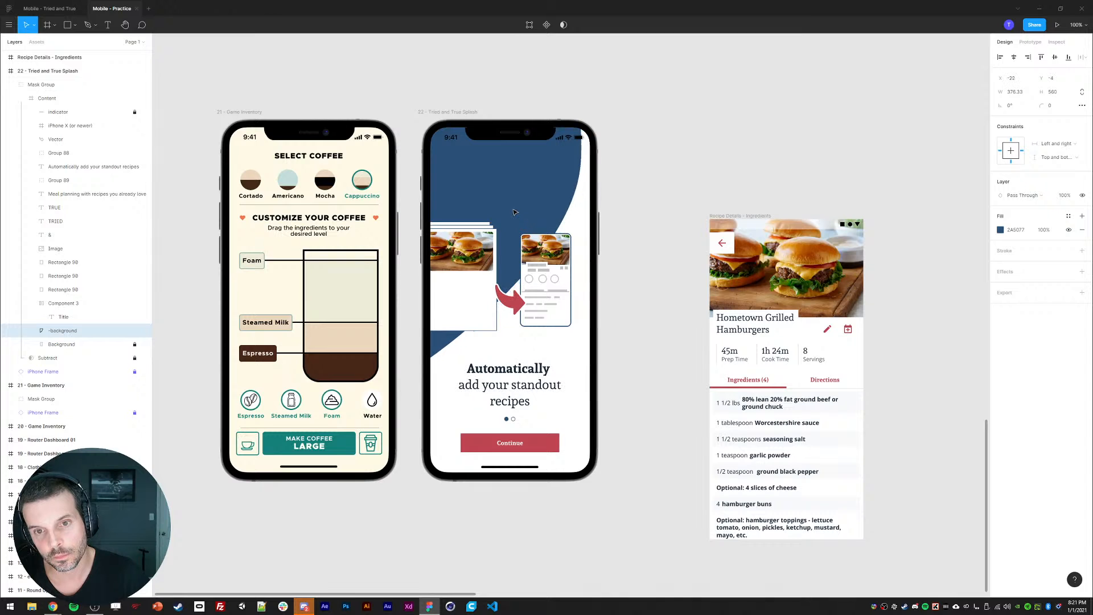
double_click(514, 212)
drag(580, 163, 524, 134)
mouse_move(485, 170)
mouse_down()
mouse_move(472, 177)
mouse_move(499, 178)
mouse_up()
click(659, 190)
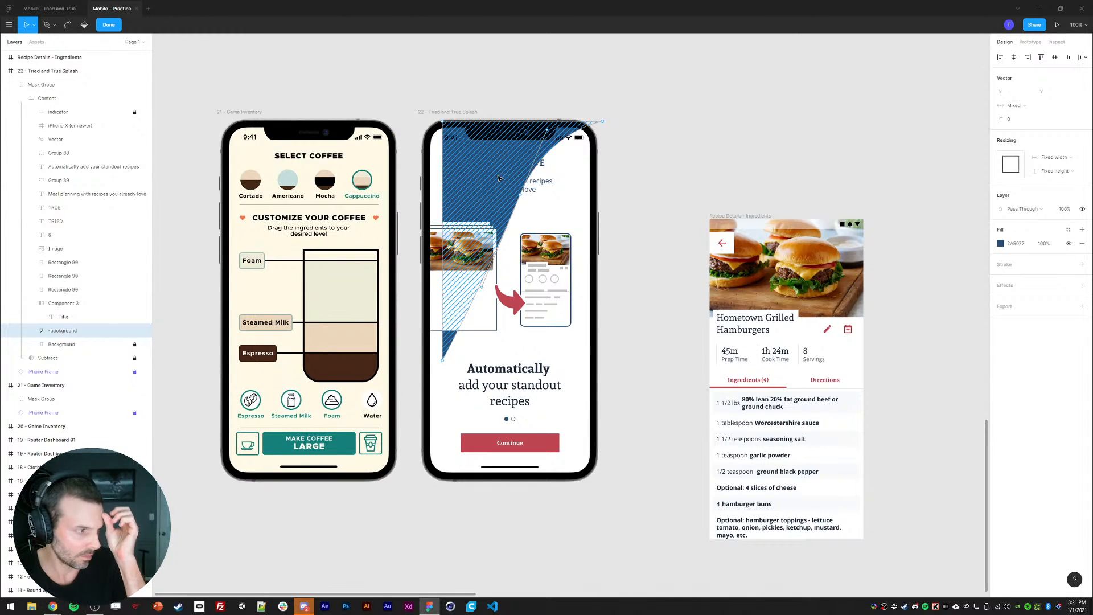
- Undo the reshaping and shifting of the blue background shape
key(ctrl+z)
key(ctrl+z)
key(ctrl+z)
key(ctrl+z)
key(ctrl+z)
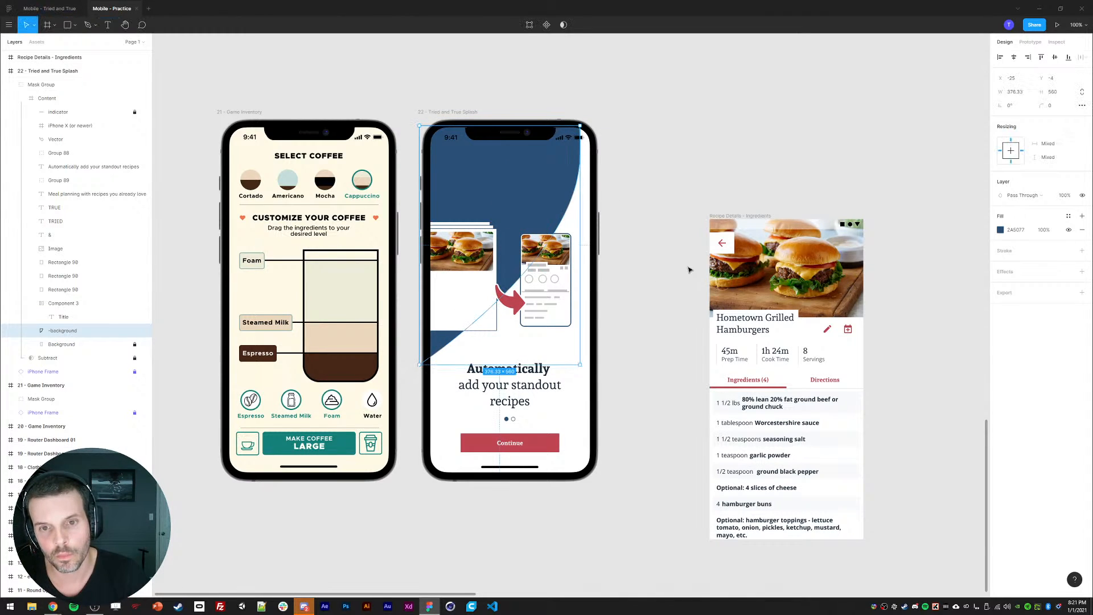
key(ctrl+z)
key(ctrl+z)
key(ctrl+z)
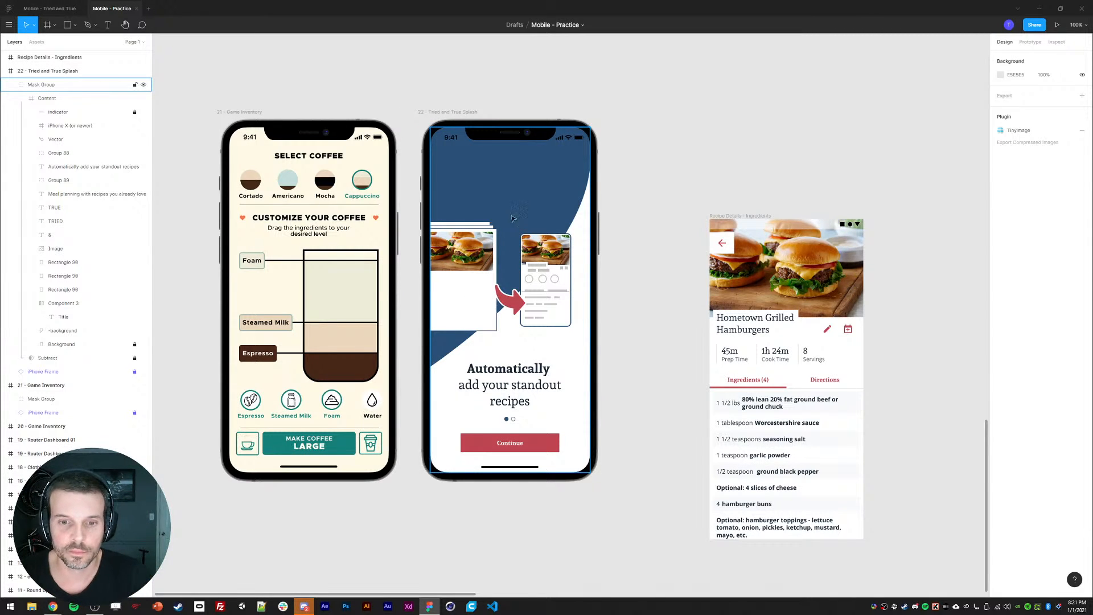
- Delete the blue background shape from the splash screen
key(ctrl+z)
key(ctrl+z)
key(ctrl+z)
key(ctrl+z)
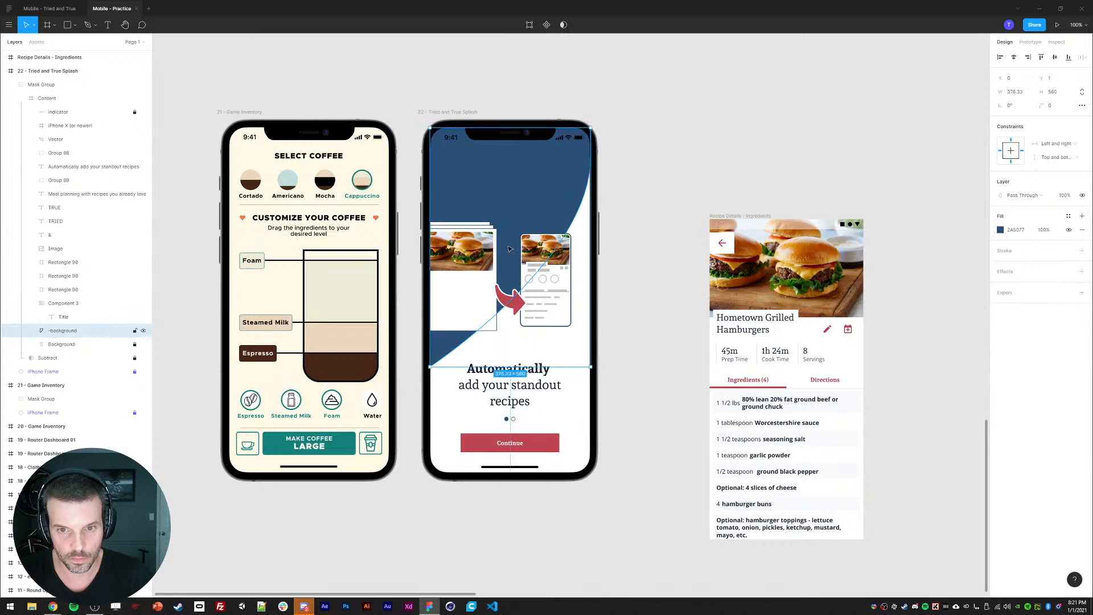
key(ctrl+z)
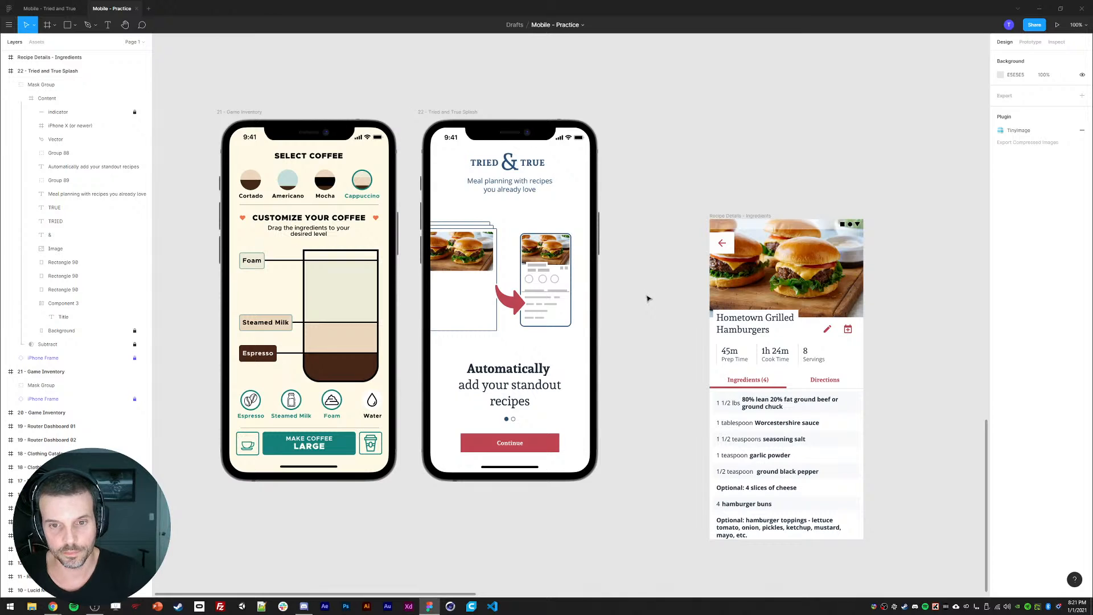
- Group the large burger photo with the three stacked recipe rectangles behind it
double_click(540, 280)
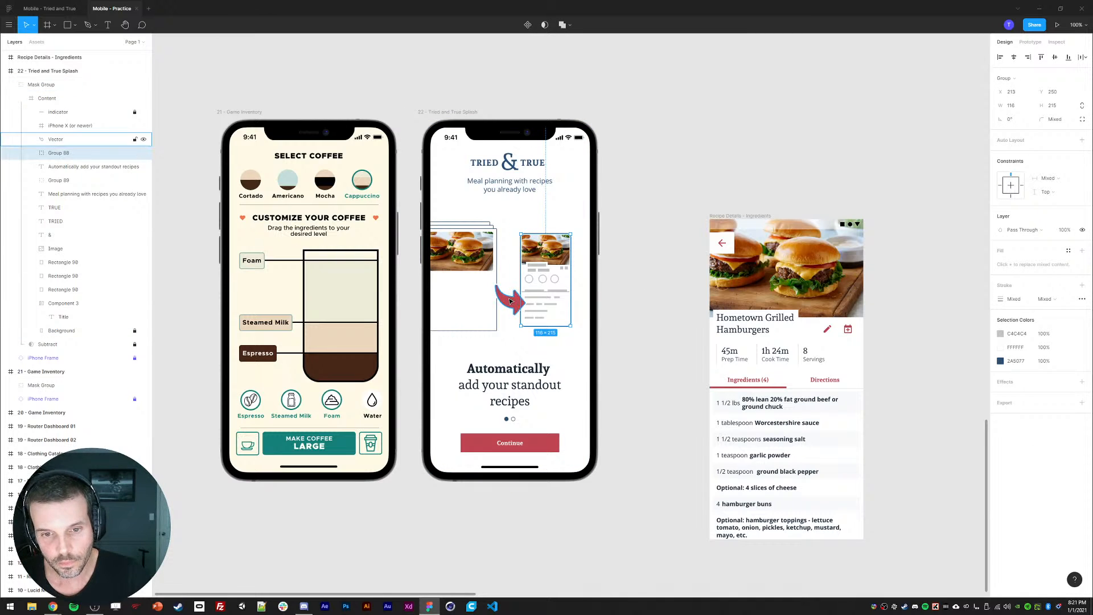
click(467, 299)
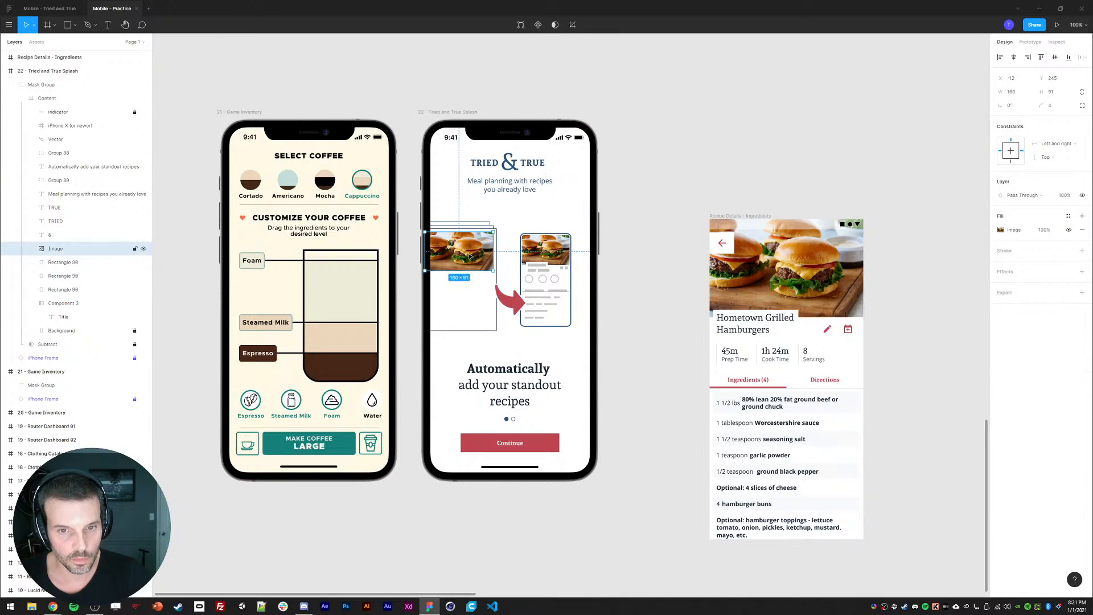
shift+click(468, 304)
shift+click(469, 226)
shift+click(469, 224)
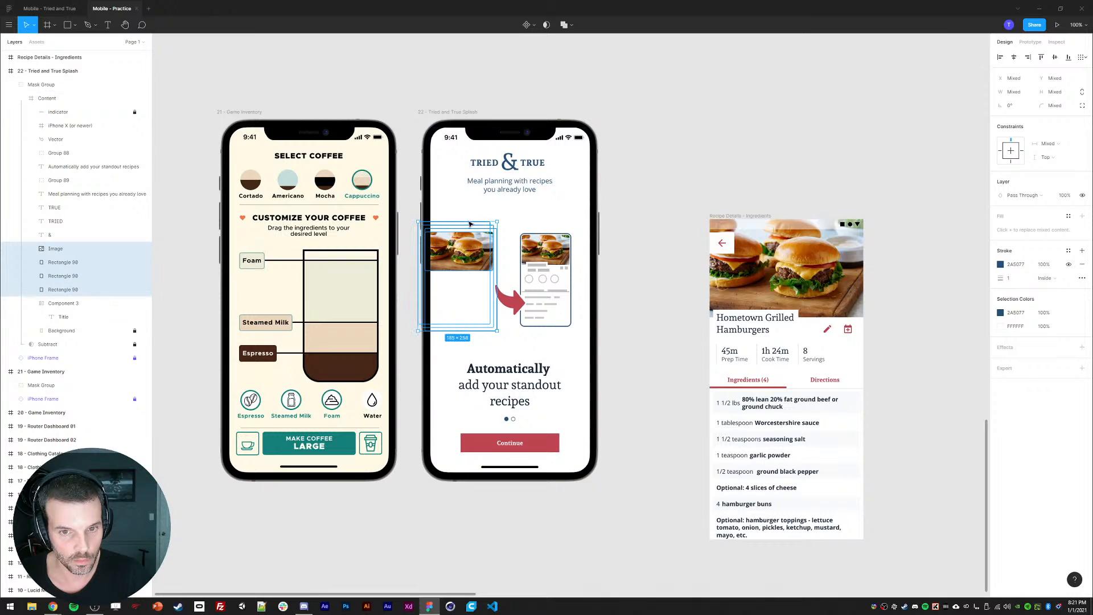
key(ctrl+g)
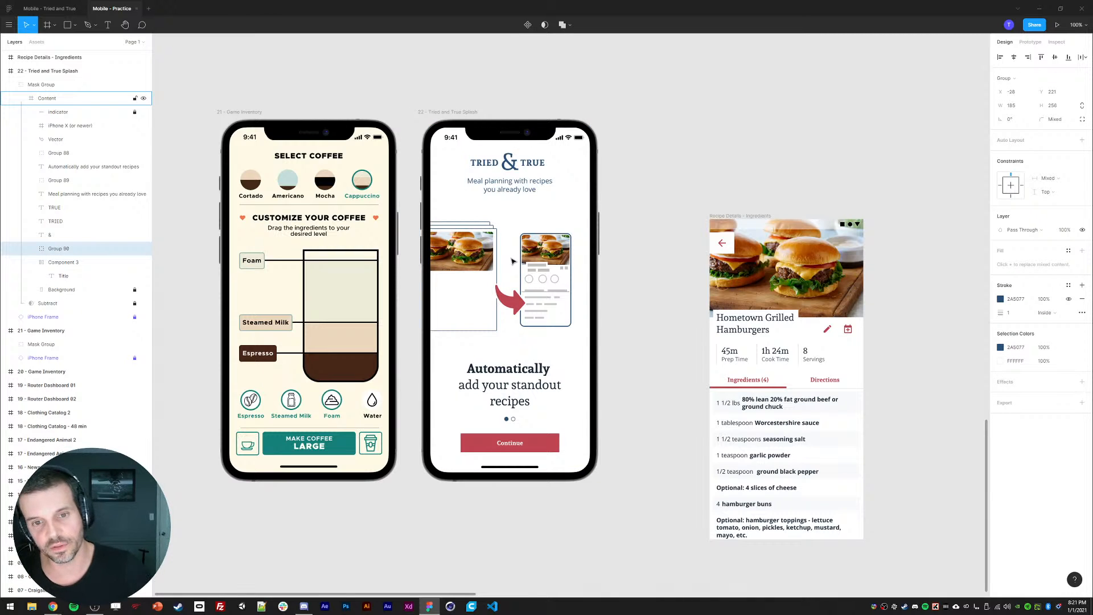
- Move the large burger photo stack left on the splash screen to about X -92
key(shift+Left)
key(shift+Left)
key(shift+Left)
key(shift+Left)
key(shift+Left)
key(shift+Left)
key(shift+Left)
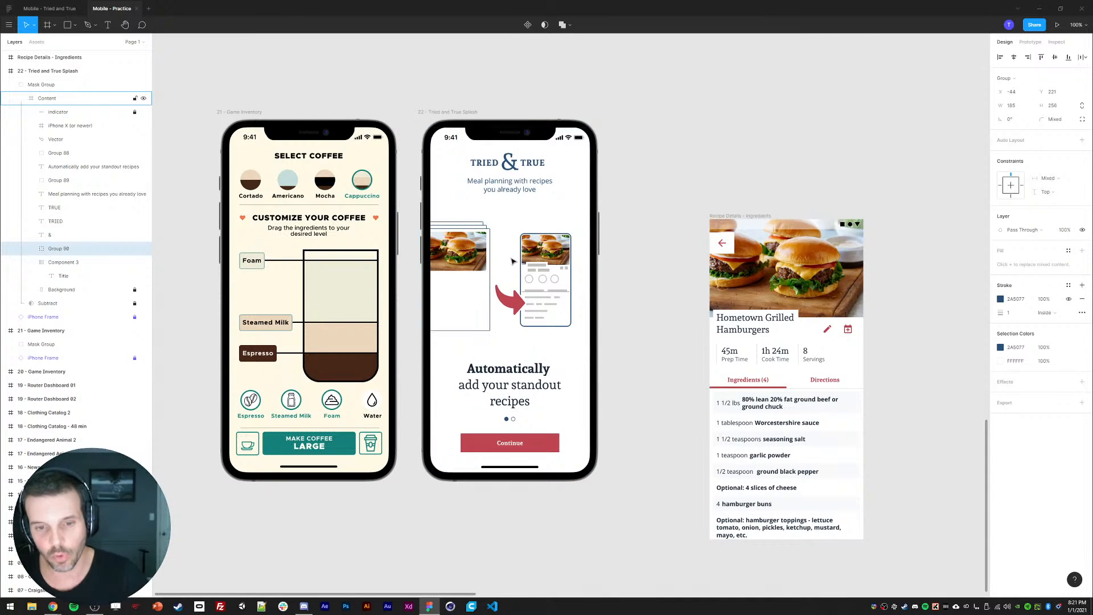
- Move the red arrow and the small recipe card left together, and centre the card horizontally on the splash screen
click(510, 304)
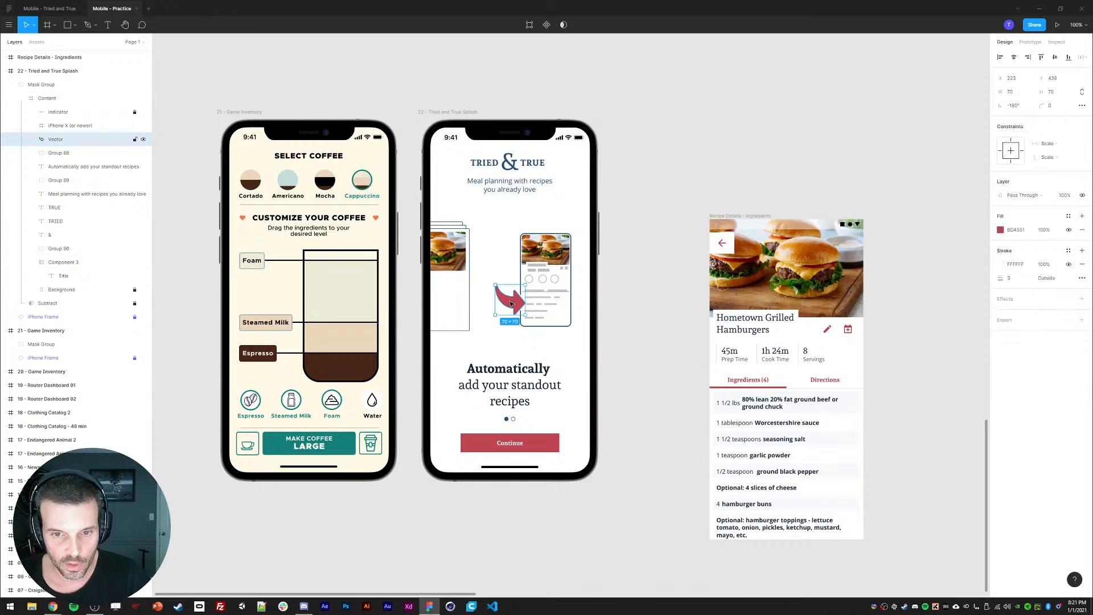
shift+click(531, 282)
key(shift+Left)
key(shift+Left)
key(shift+Left)
key(shift+Left)
key(shift+Left)
key(shift+Left)
key(shift+Left)
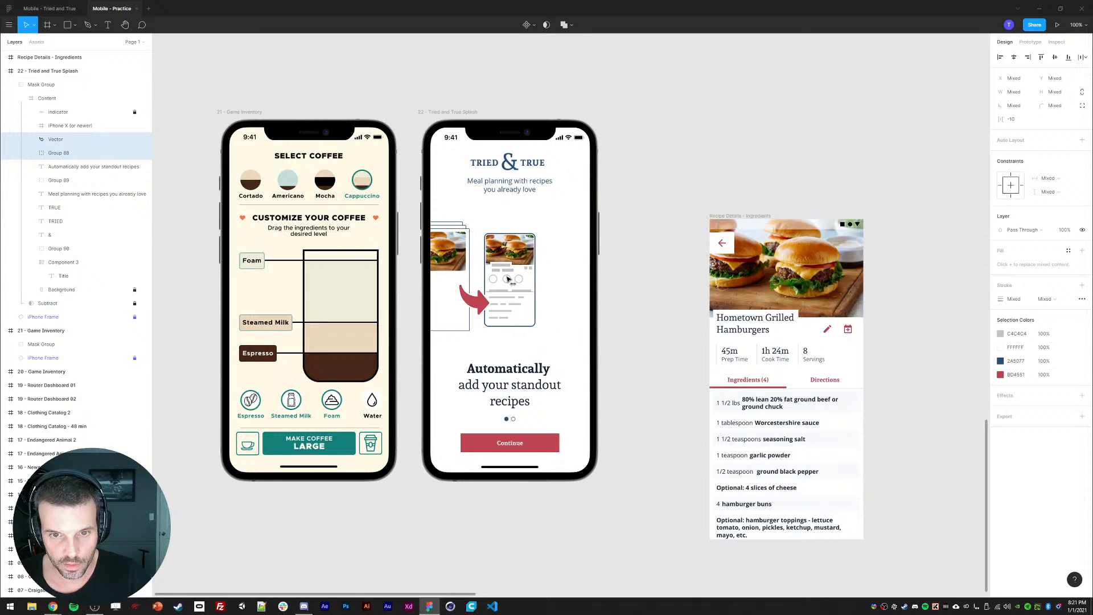
click(510, 277)
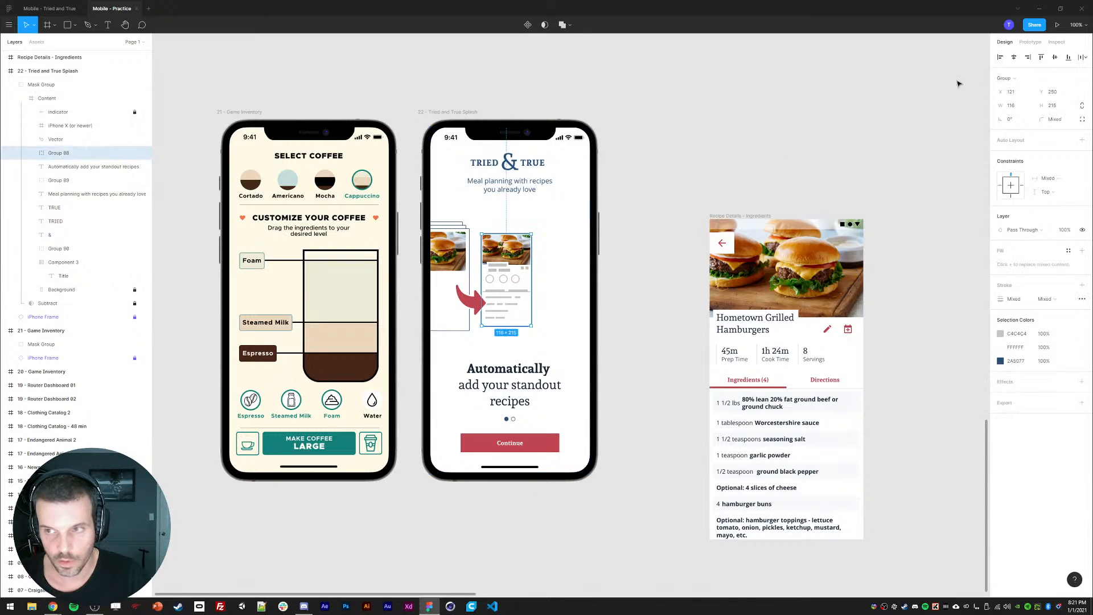
click(1013, 58)
- Reposition the red arrow higher between the photo stack and the recipe card, at X 138 and Y 384
click(476, 303)
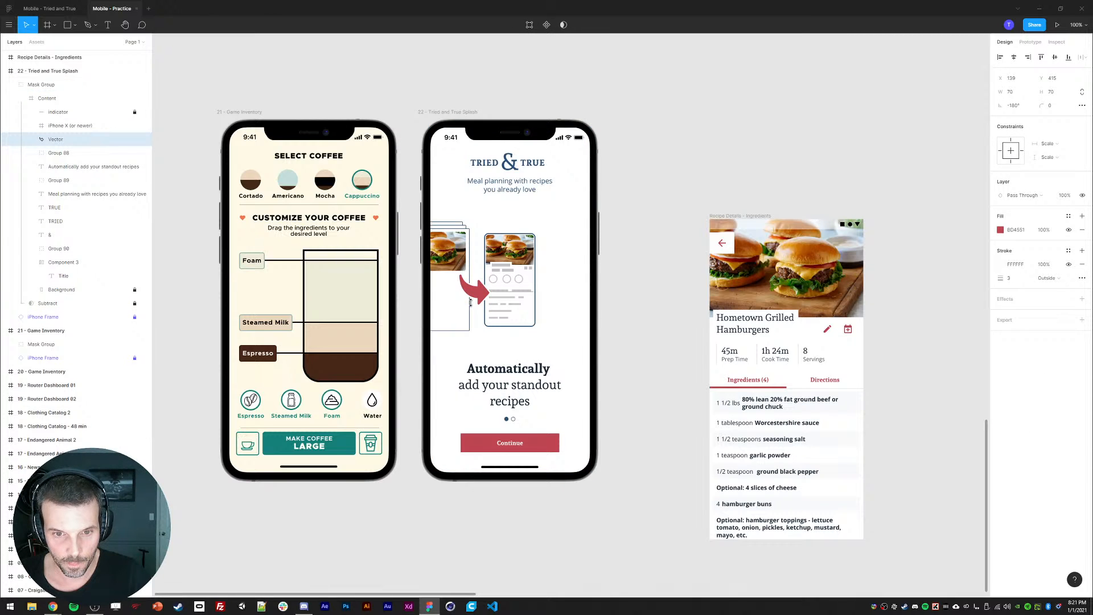
key(shift+Up)
key(shift+Up)
key(Up)
key(Up)
key(Up)
key(Up)
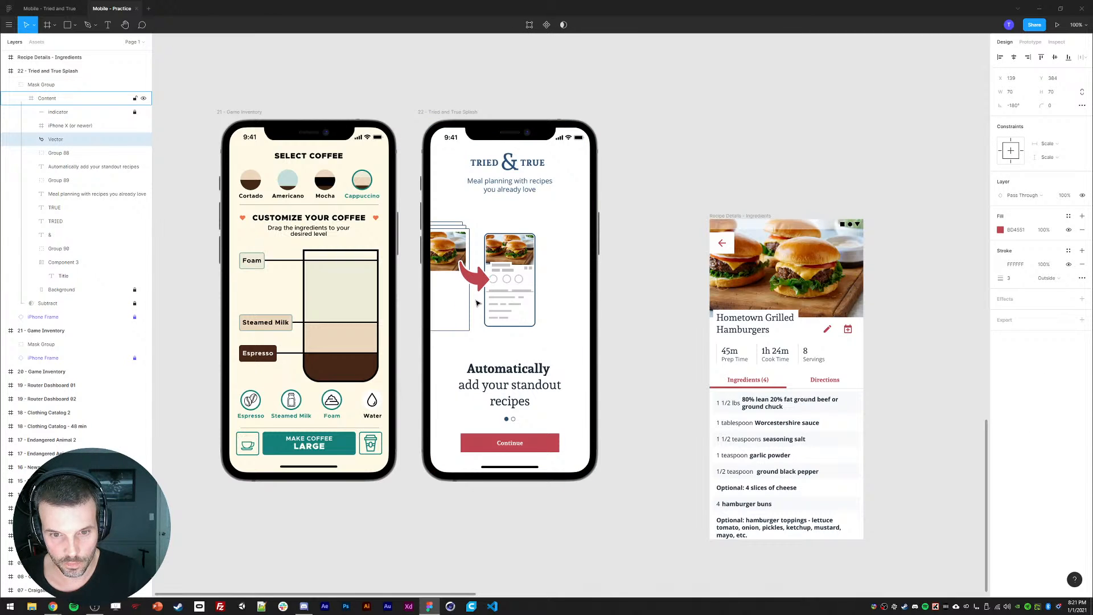
- Duplicate the burger photo stack and try placing the copy on the opposite side of the recipe card, at the screen's edge
click(719, 273)
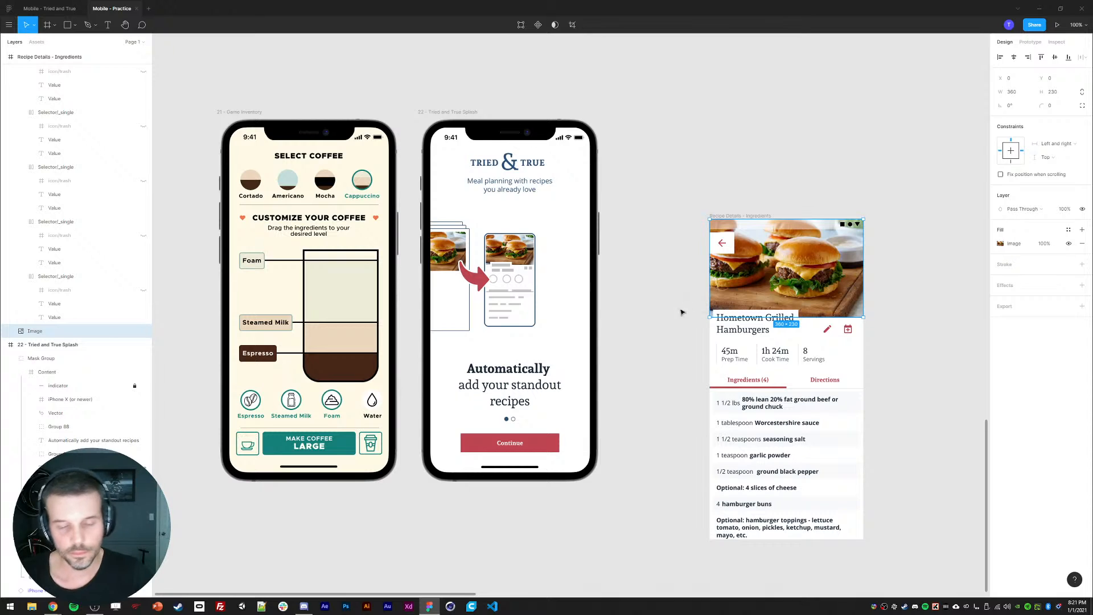
ctrl+click(476, 285)
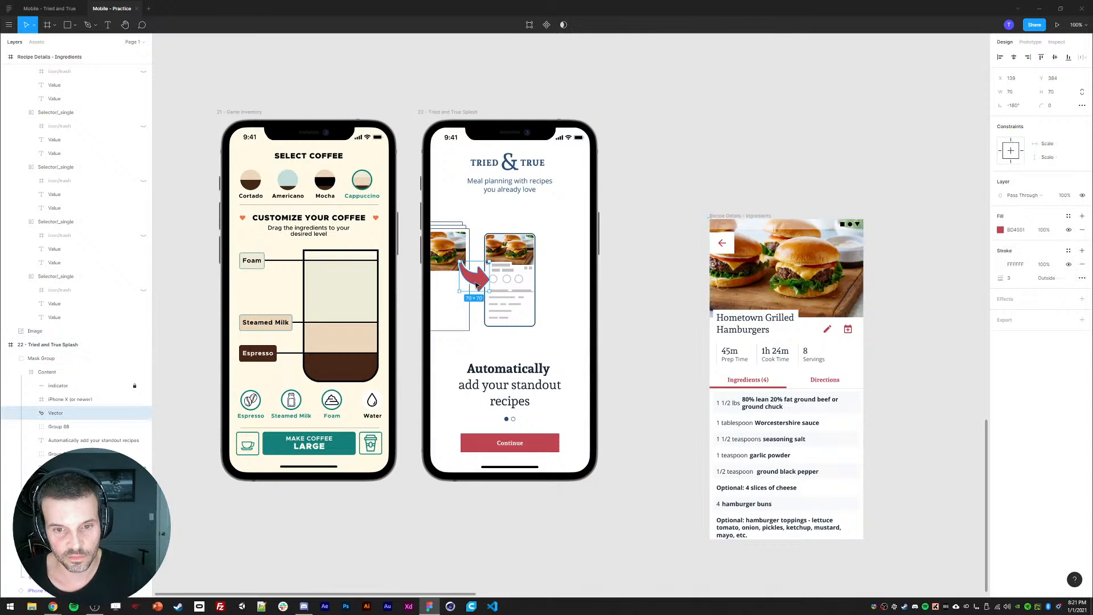
click(474, 282)
key(ctrl+d)
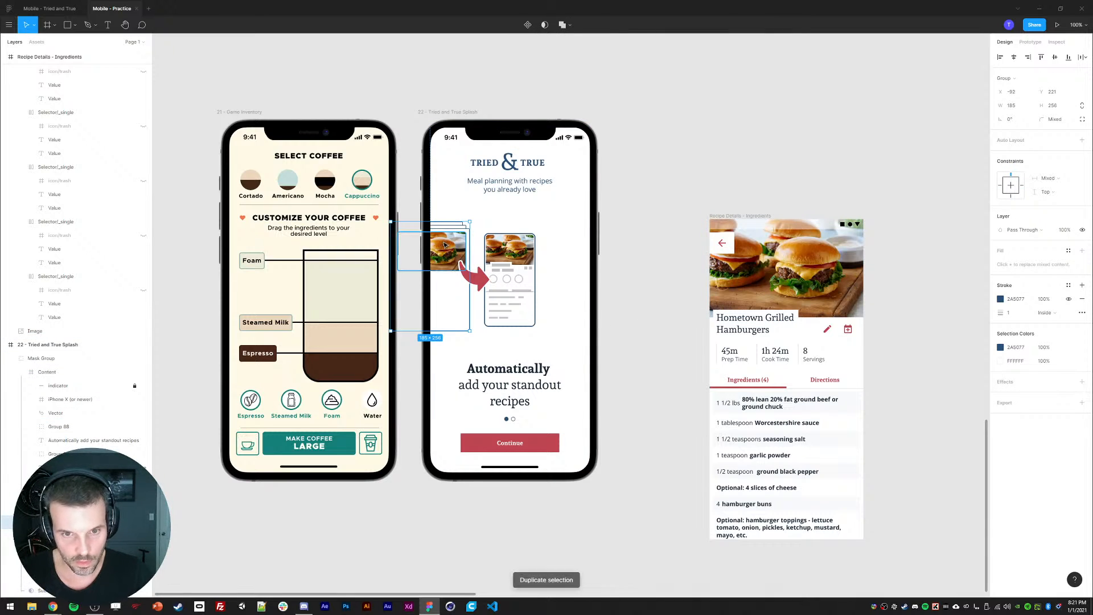
mouse_move(588, 250)
mouse_down()
mouse_move(440, 256)
mouse_move(582, 247)
mouse_up()
drag(46, 359, 48, 389)
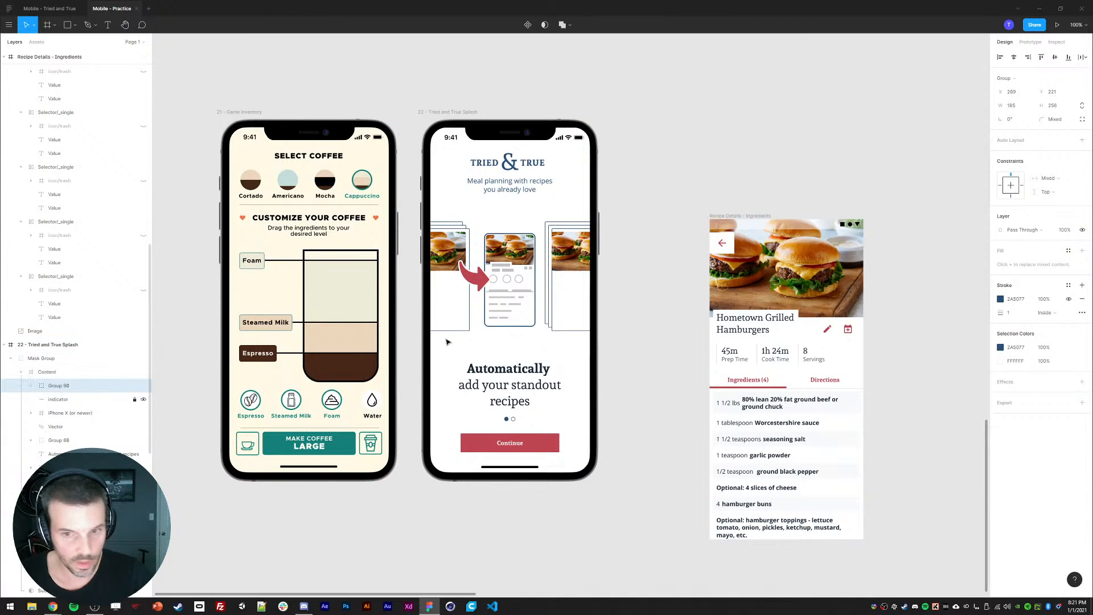
drag(564, 252, 565, 252)
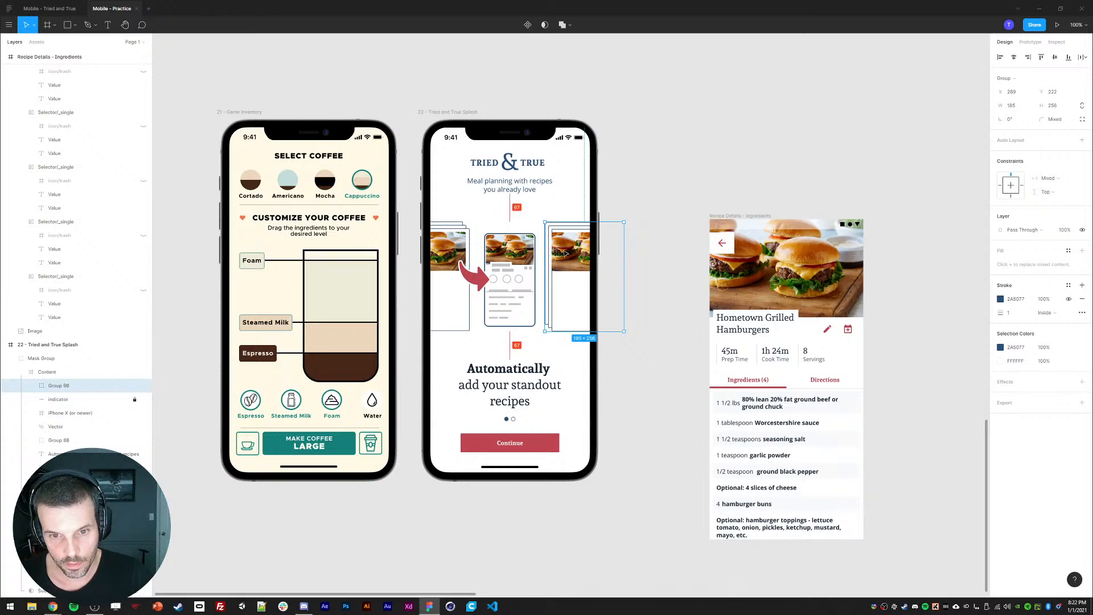
double_click(575, 260)
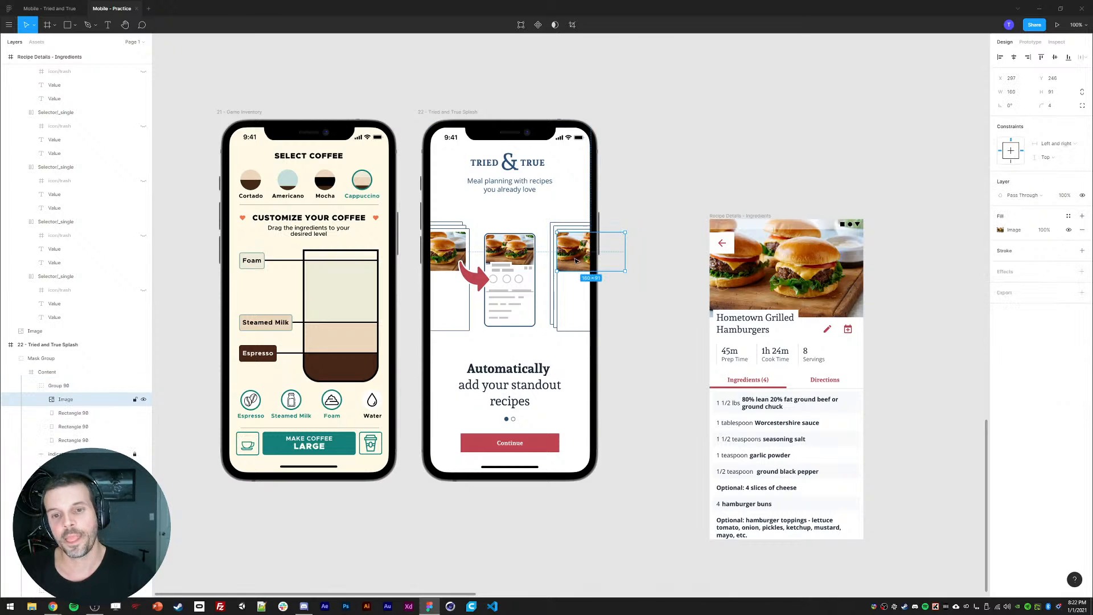
- Delete the duplicated burger photo stack from the splash screen
click(51, 373)
click(64, 385)
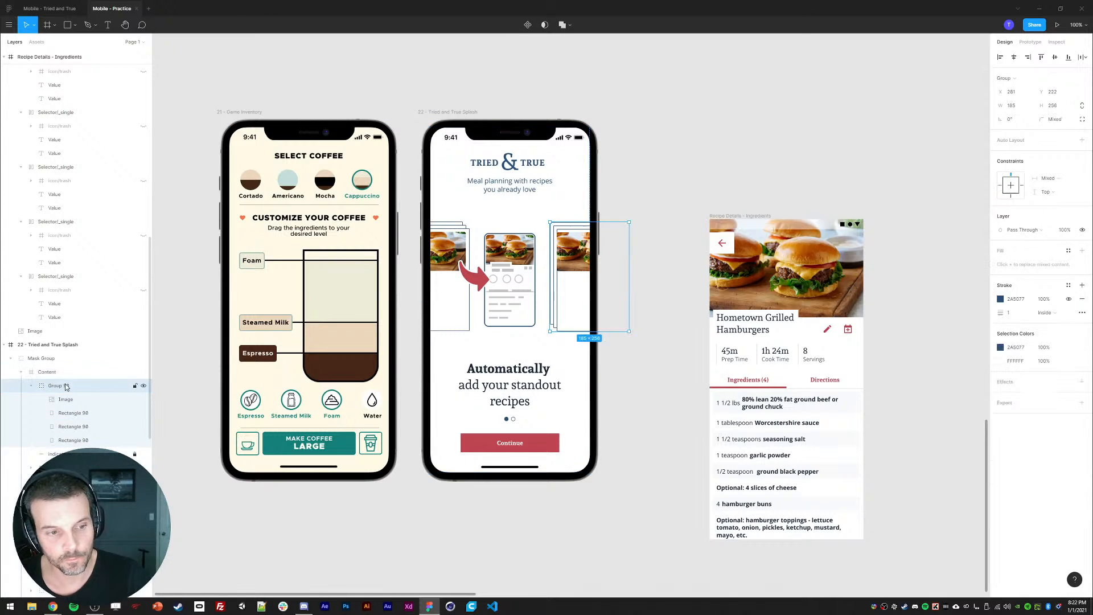
key(Delete)
- Try shifting the recipe card, red arrow and burger photo stack together to the right
double_click(510, 291)
double_click(511, 290)
shift+click(476, 279)
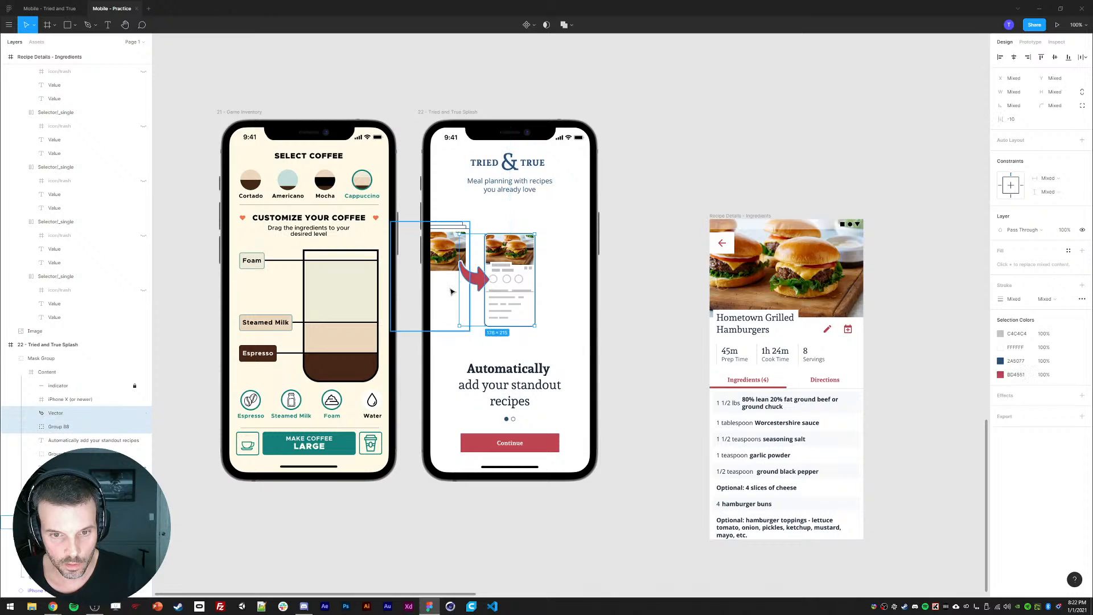
shift+click(450, 291)
key(shift+Right)
key(shift+Right)
key(shift+Right)
key(shift+Right)
key(shift+Right)
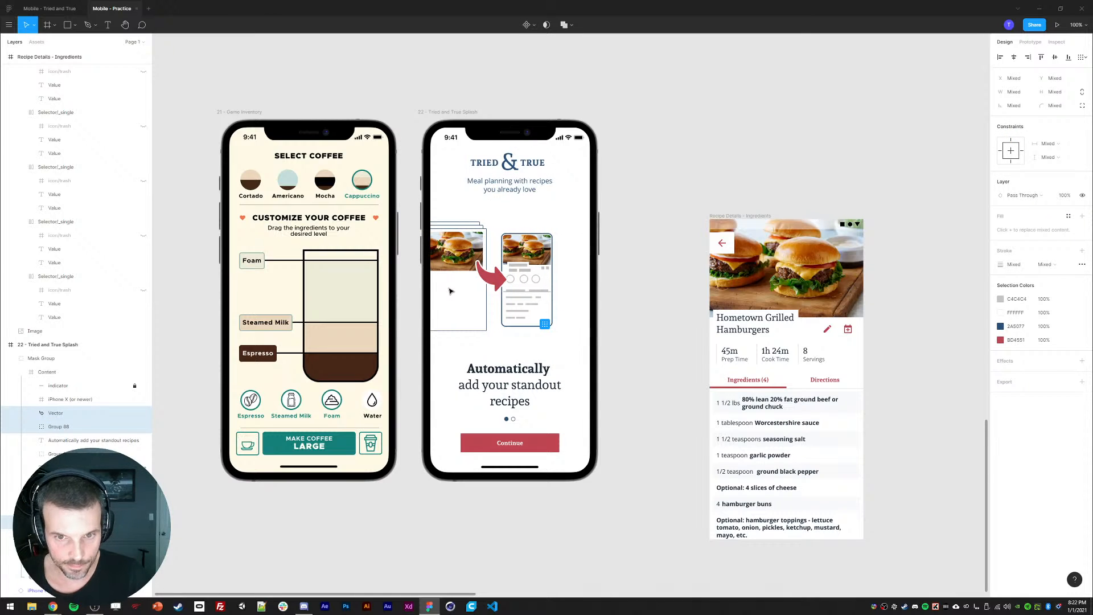
- Shift the recipe card, arrow and photo stack back left so the card is centred on the screen
key(shift+Left)
key(shift+Left)
key(shift+Left)
key(shift+Left)
key(shift+Left)
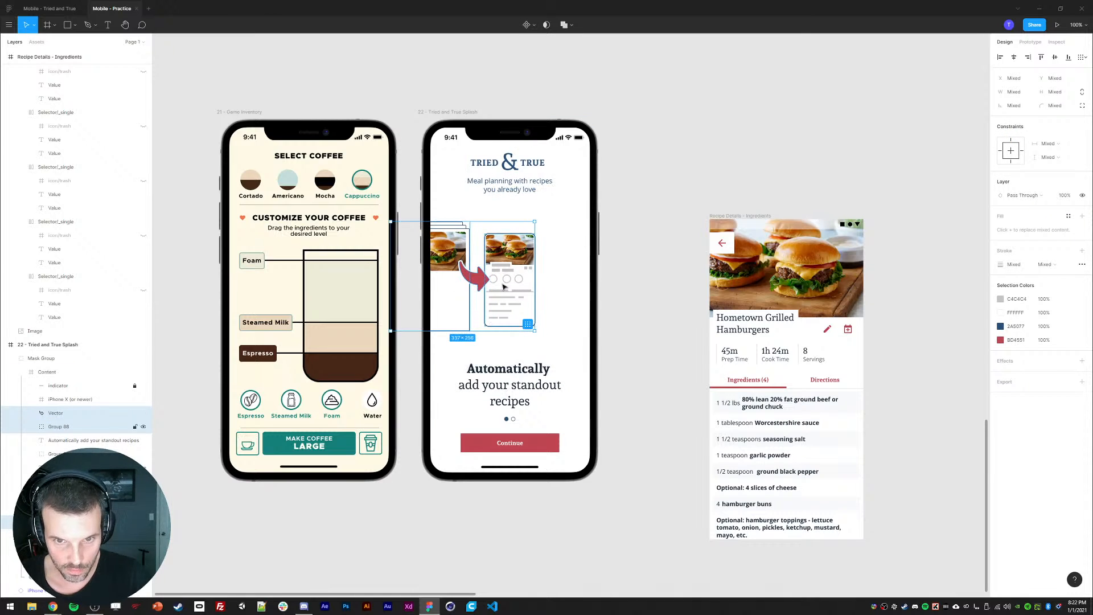
click(652, 294)
- Scale the small recipe card up proportionally around its centre to about 130 × 241
double_click(494, 286)
double_click(494, 286)
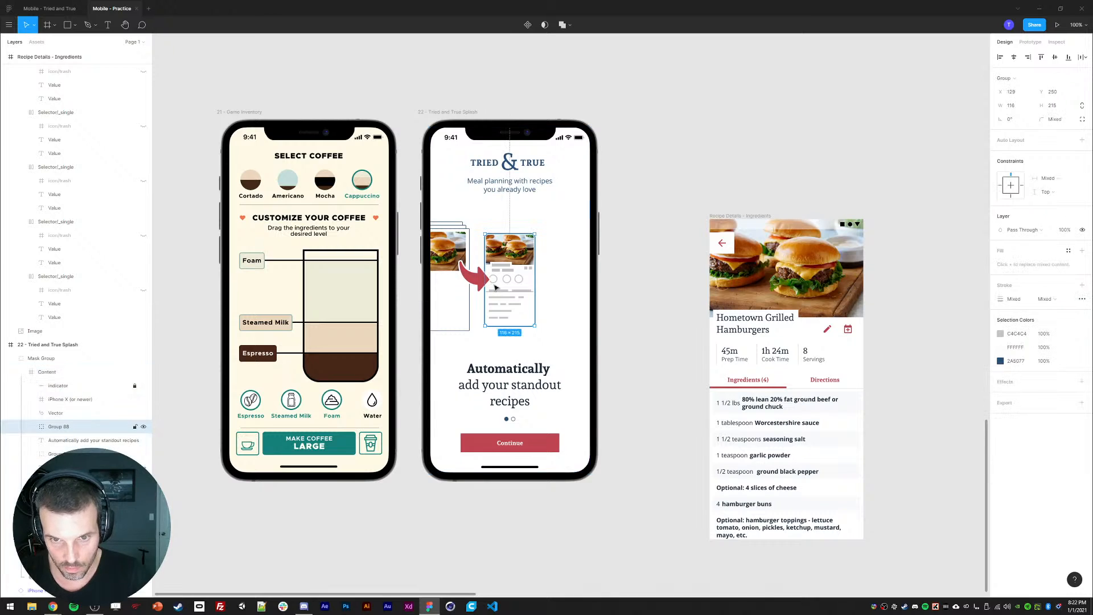
key(k)
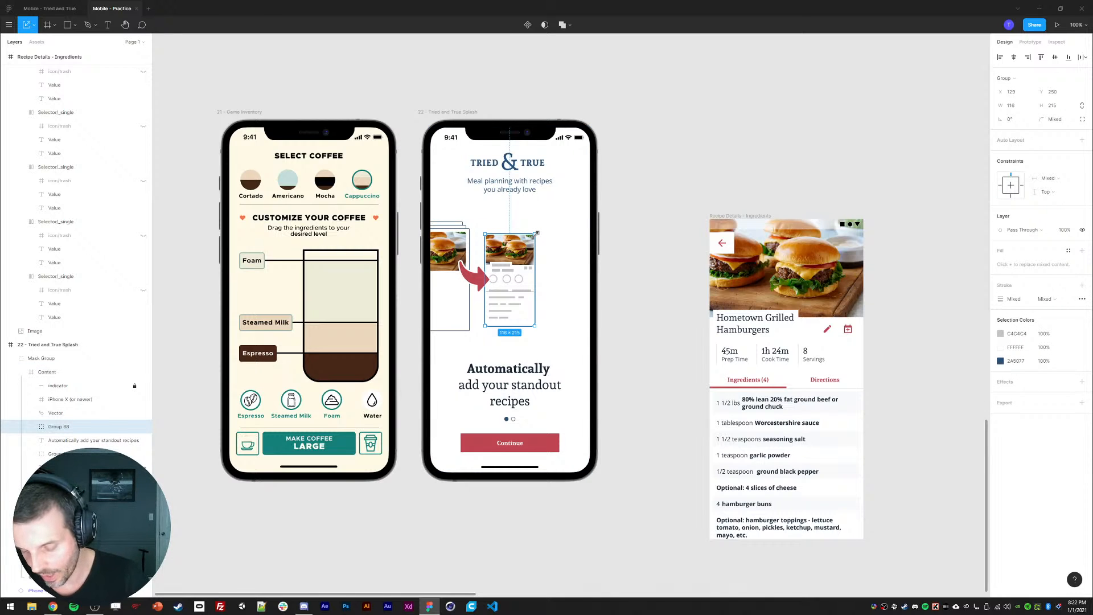
drag(536, 234, 537, 219)
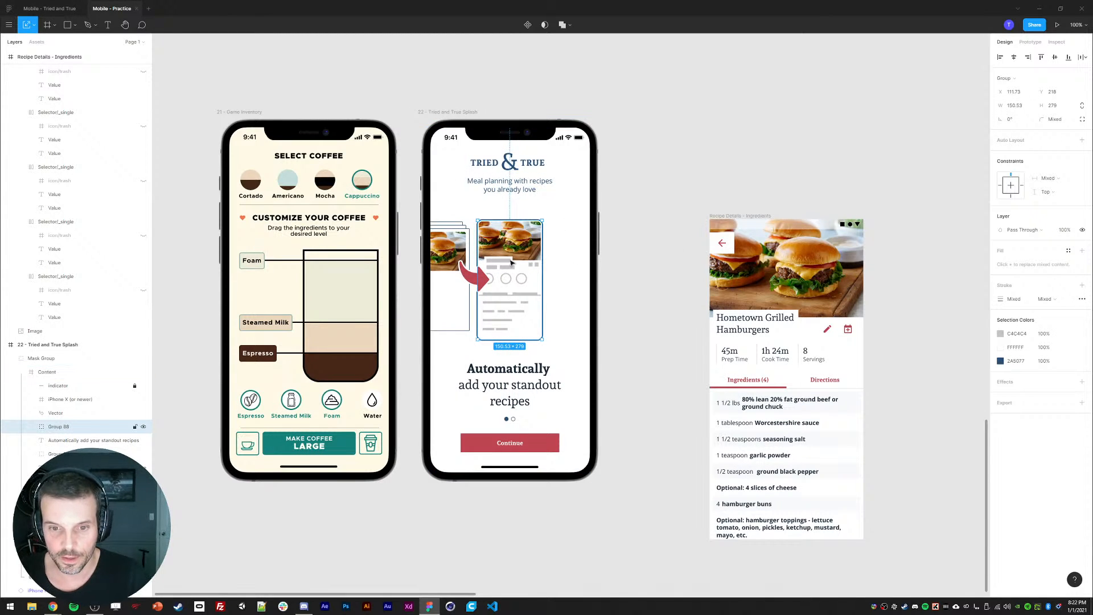
drag(542, 218, 527, 227)
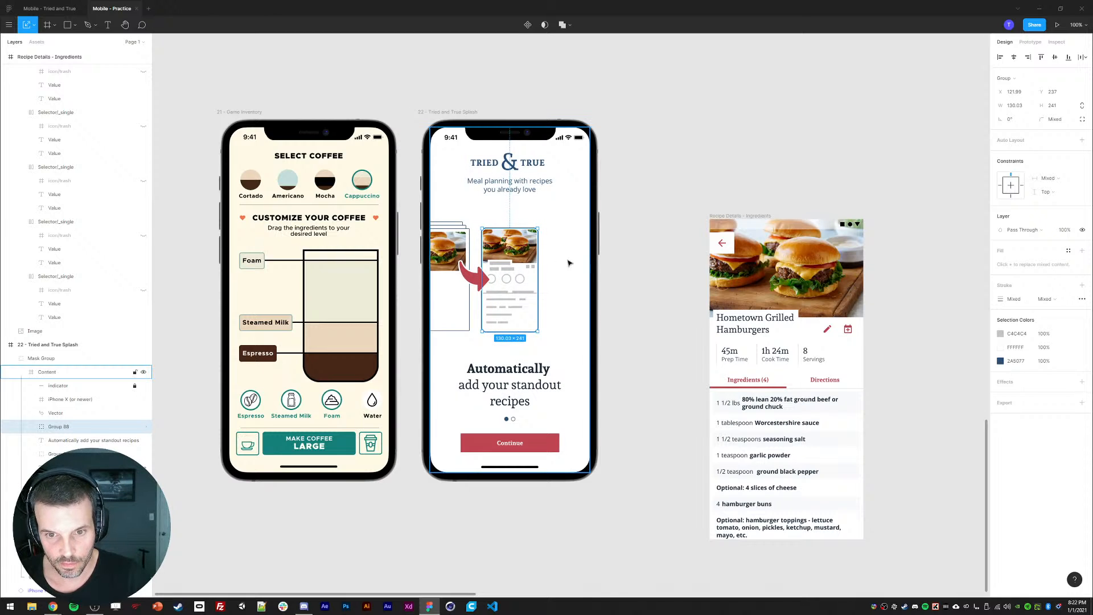
key(alt+Tab)
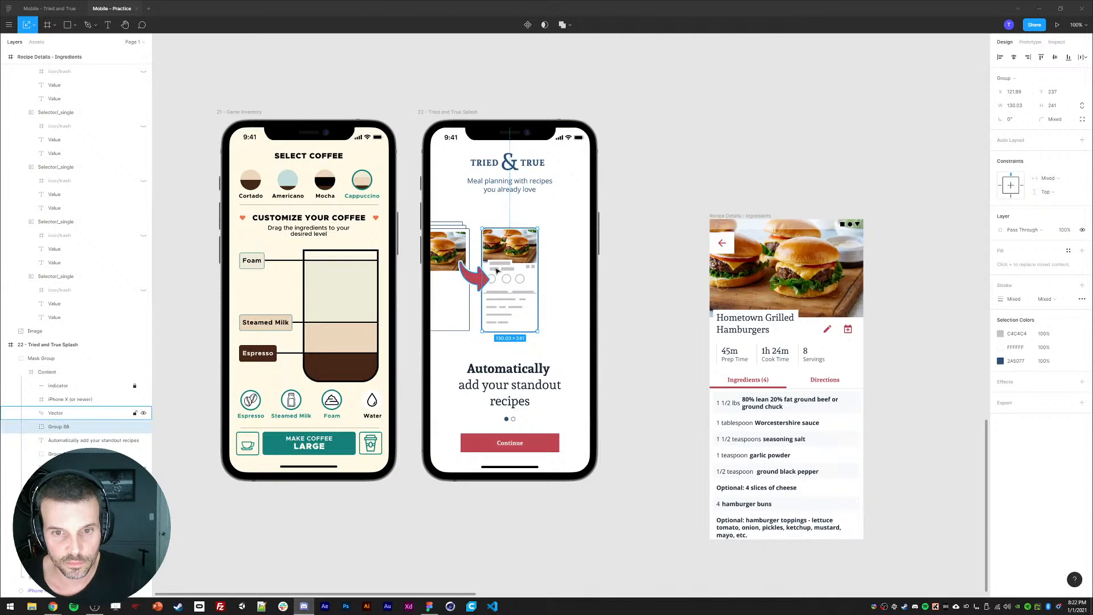
click(937, 95)
- Move the red arrow slightly left to X 131 to suit the enlarged recipe card
click(475, 280)
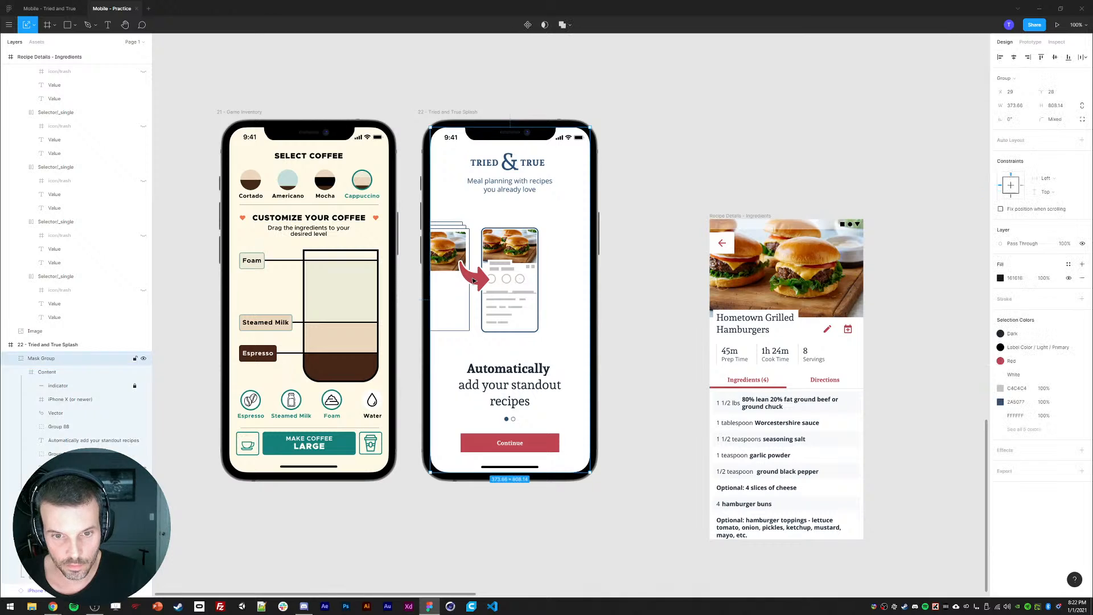
ctrl+click(475, 281)
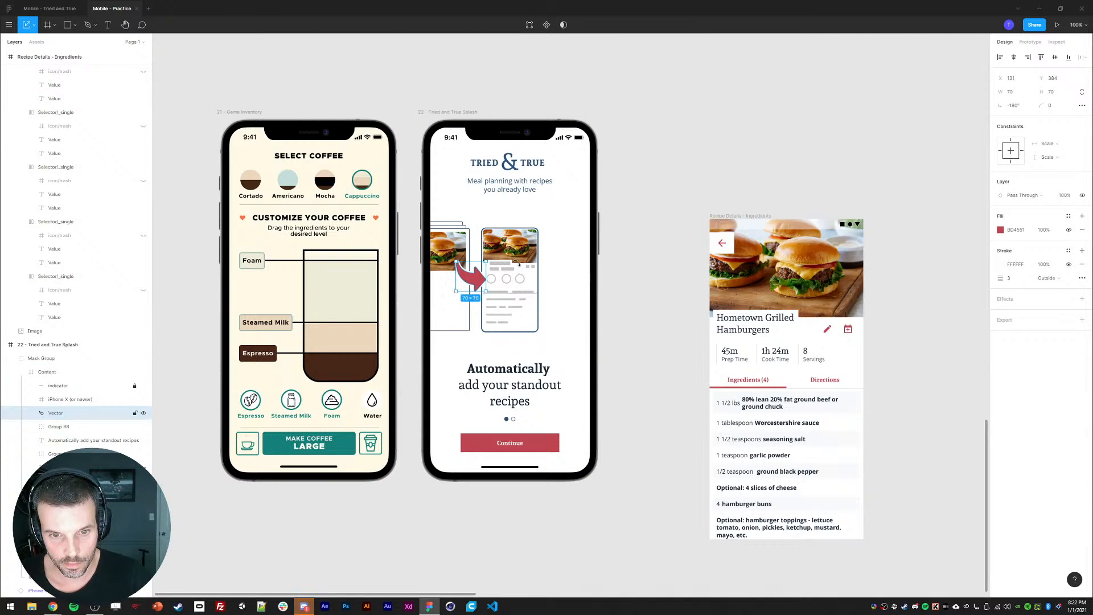
click(704, 268)
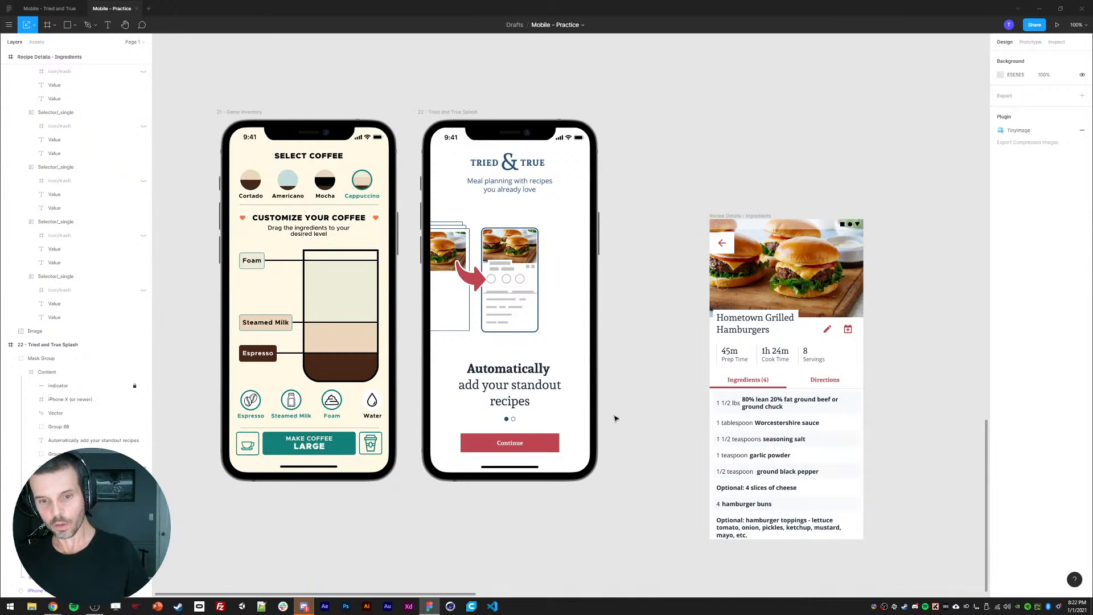
- Duplicate the Tried and True Splash frame and delete the Recipe Details - Ingredients frame
click(449, 113)
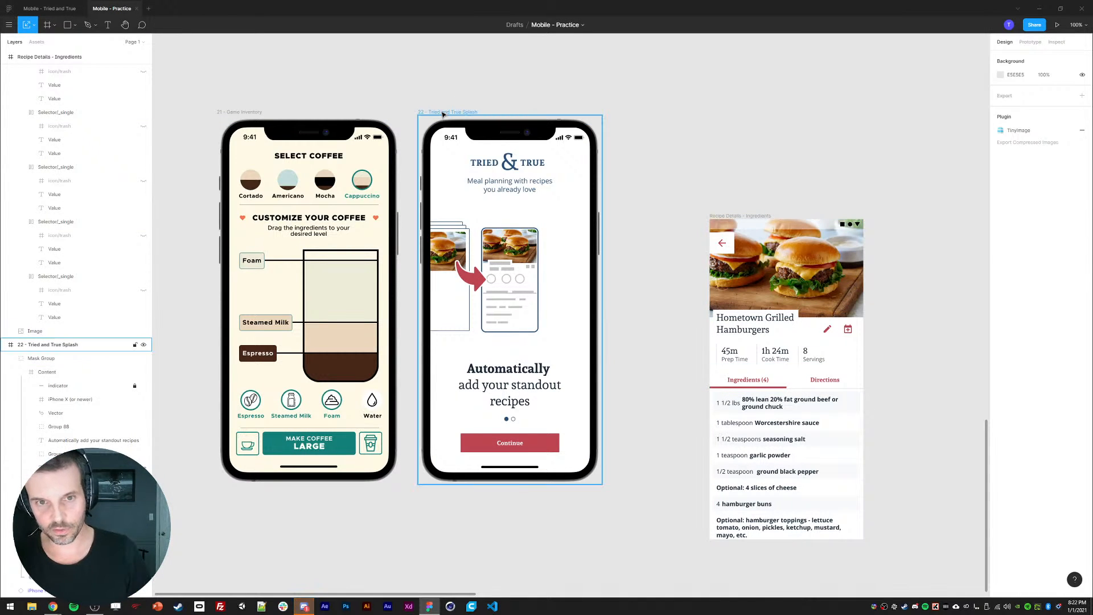
key(ctrl+d)
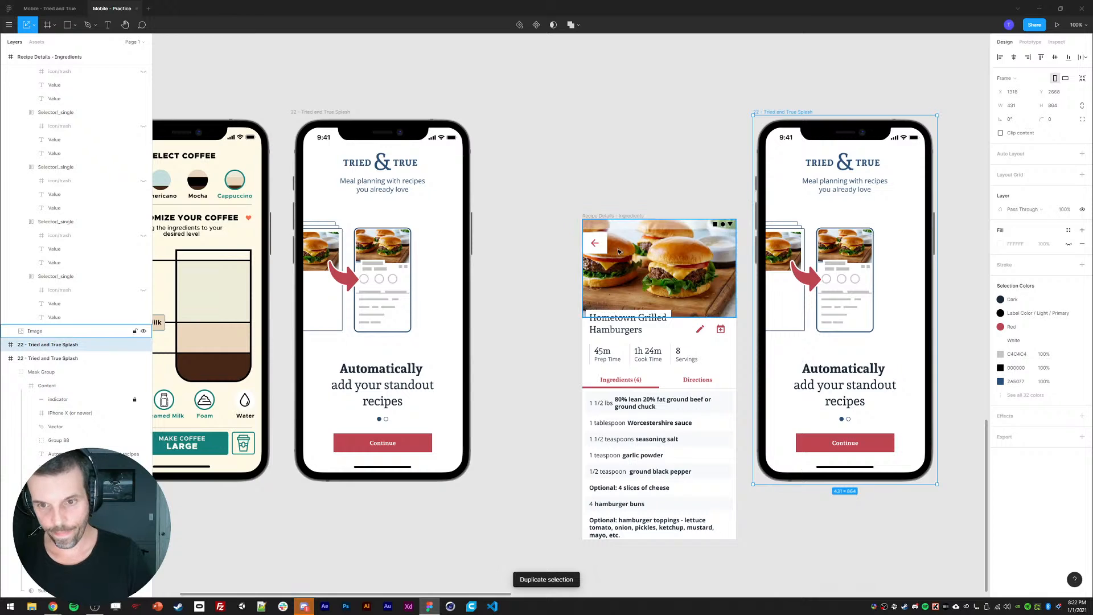
mouse_move(606, 216)
mouse_down()
mouse_move(580, 404)
mouse_move(604, 216)
mouse_up()
key(Delete)
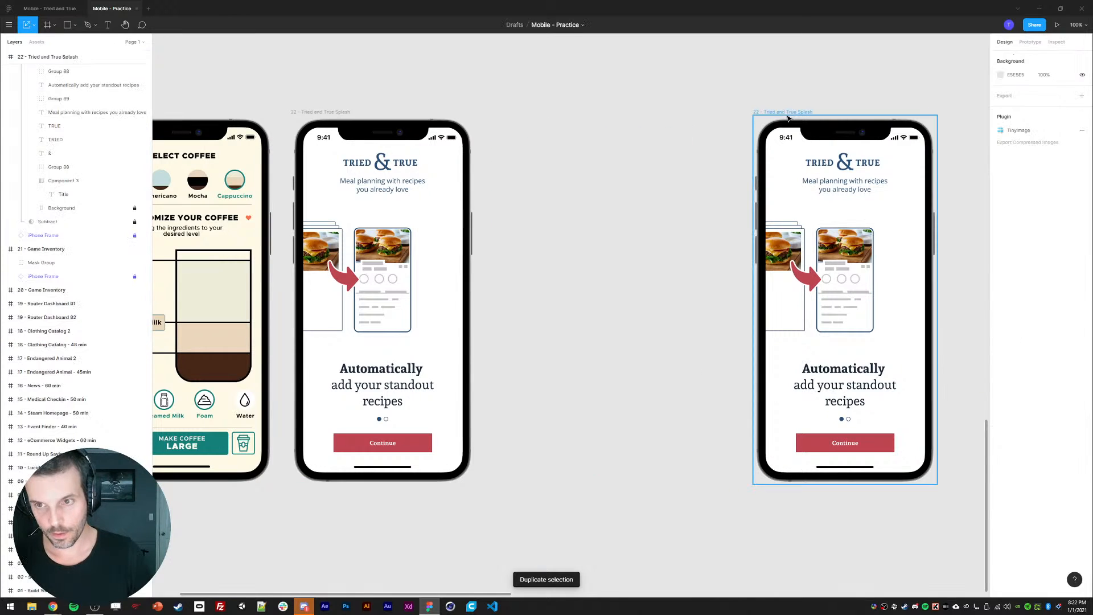
- Place the duplicated splash frame directly beside the original, aligned with its top edge
drag(785, 113, 535, 121)
click(538, 96)
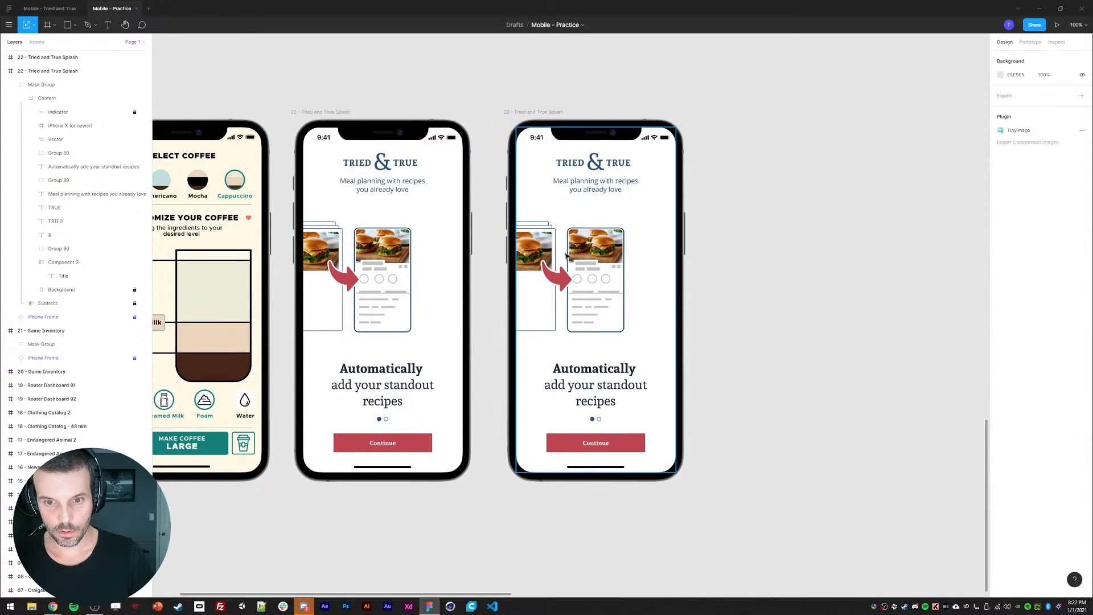
- Delete the recipe card, red arrow and burger photo stack from the duplicated splash screen
drag(592, 351, 583, 294)
double_click(587, 230)
key(Delete)
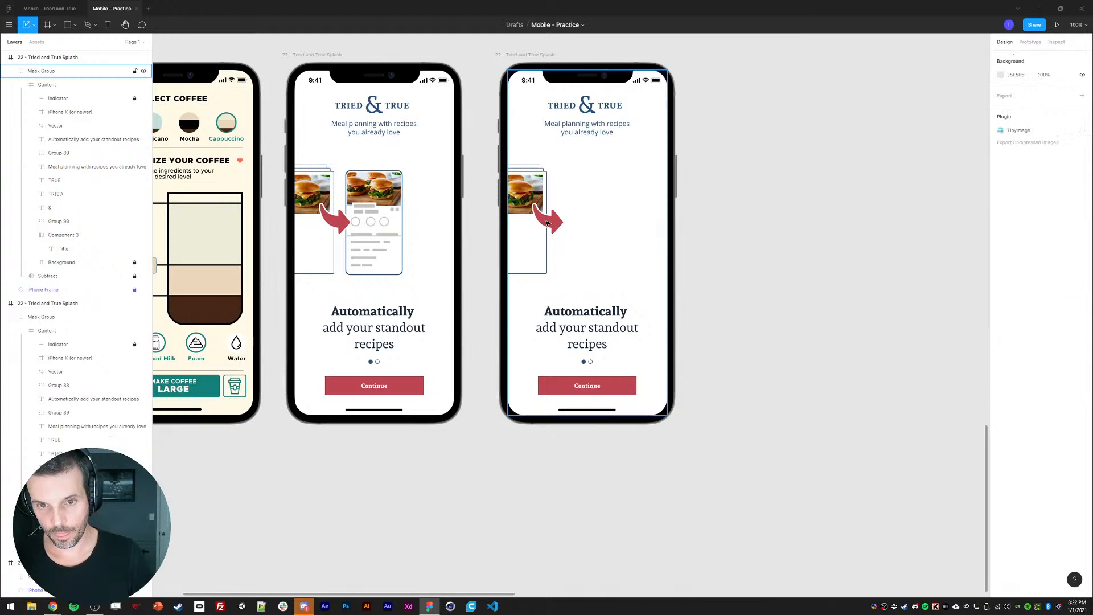
double_click(551, 220)
key(Delete)
click(534, 210)
double_click(534, 211)
key(Delete)
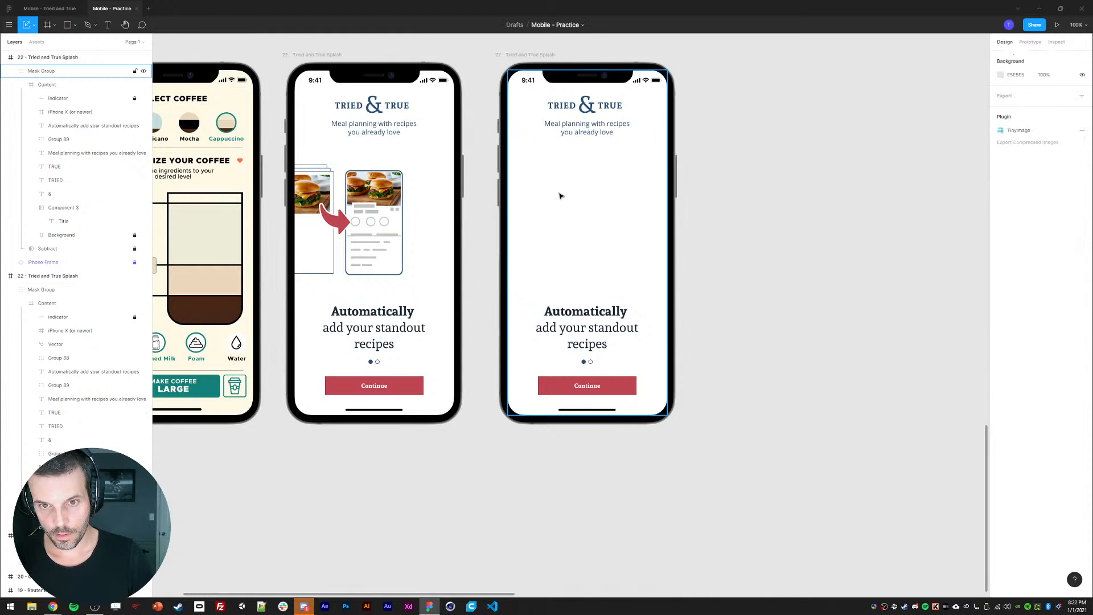
- Replace the bold word "Automatically" in the duplicated splash screen's headline with "We'll create"
click(569, 314)
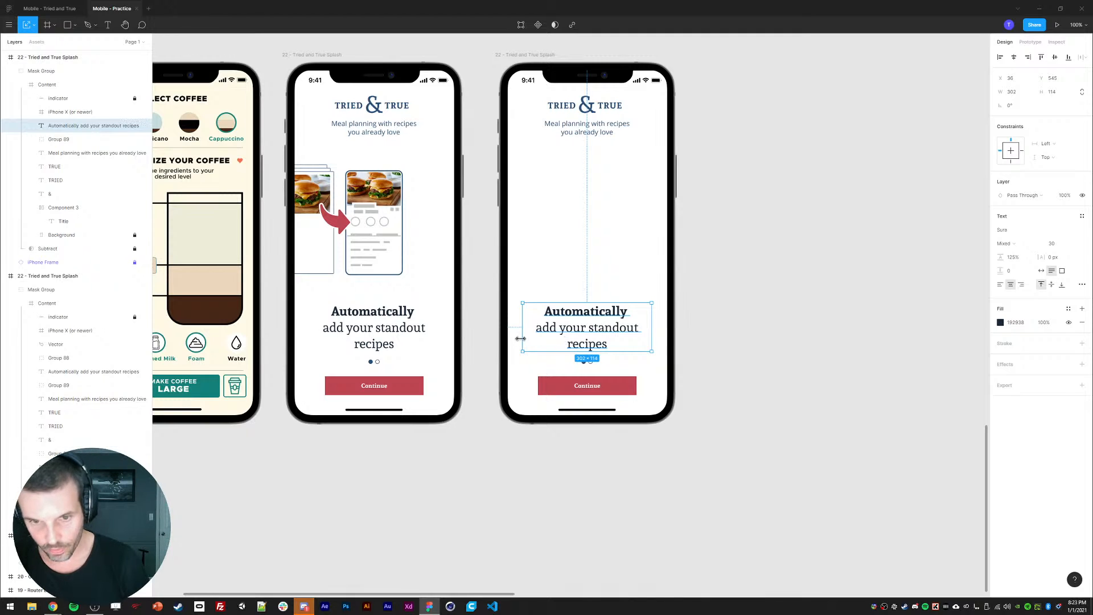
key(Return)
drag(544, 310, 630, 302)
text(We'll)
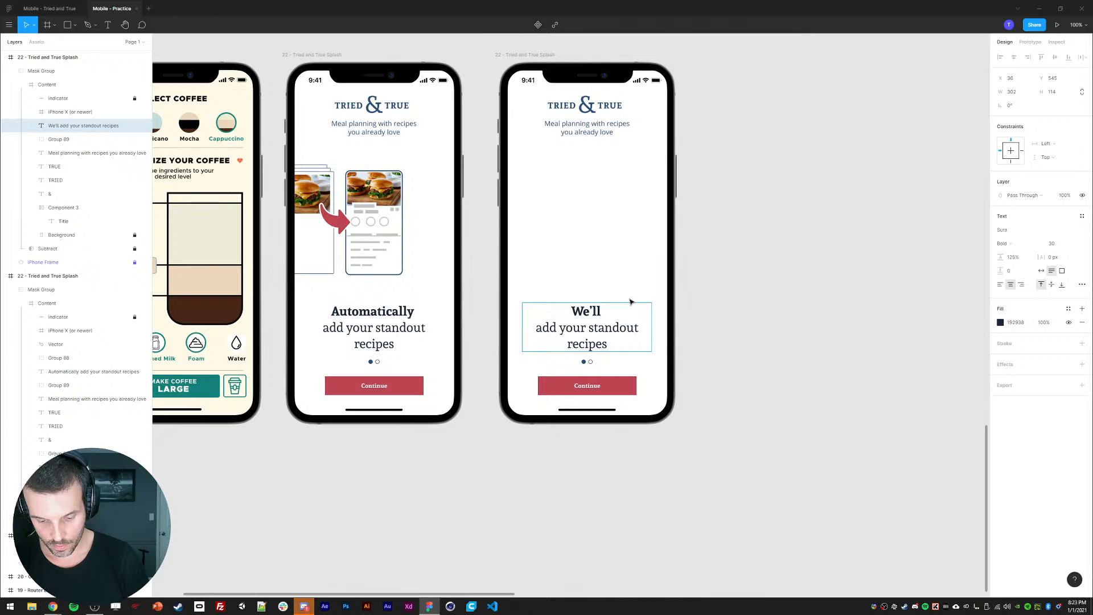
text( create)
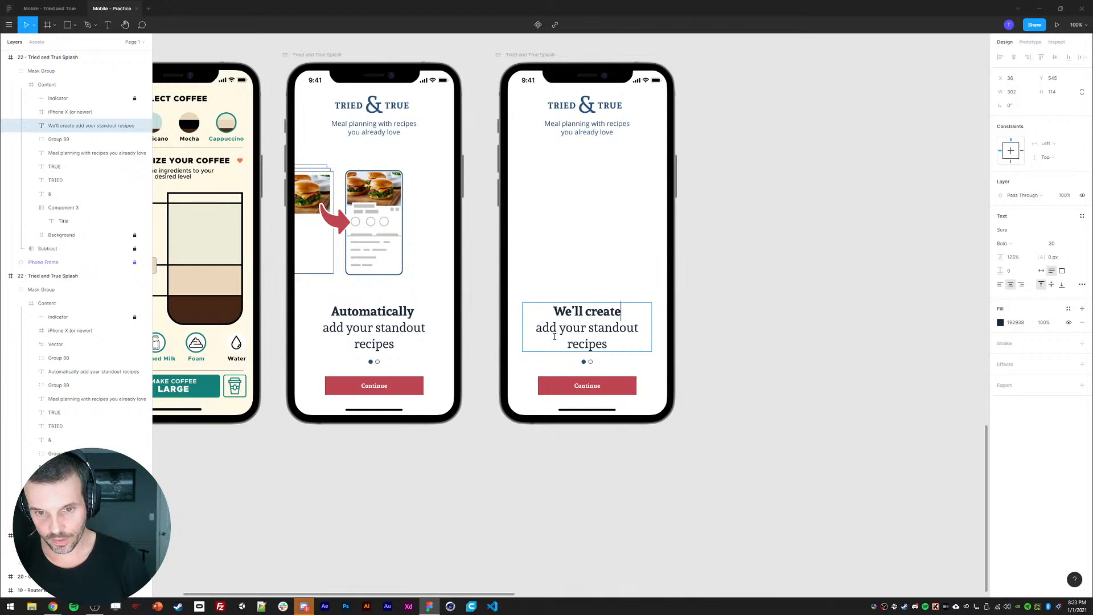
- Replace the rest of the duplicated splash screen's headline with "your next meal plan and shopping list"
drag(536, 328, 608, 342)
text(your)
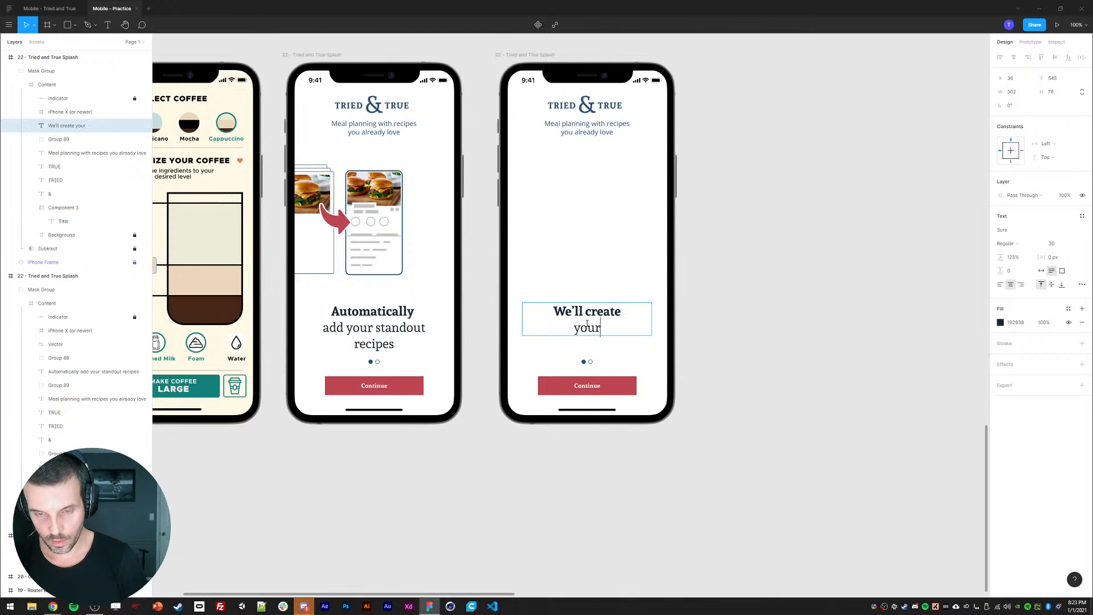
text( next meal plan and)
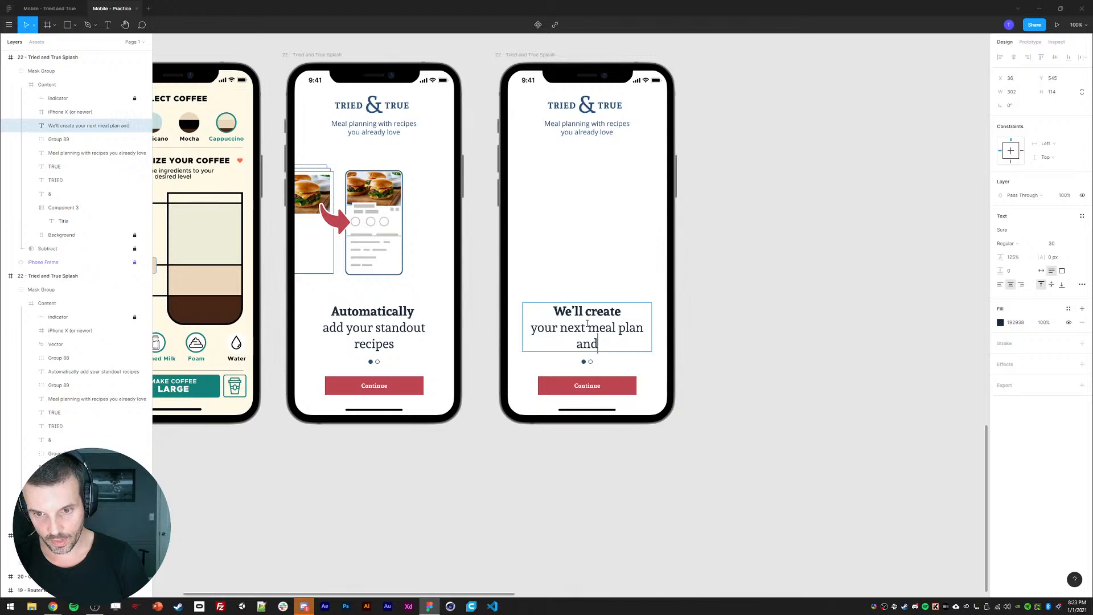
text( shoppign)
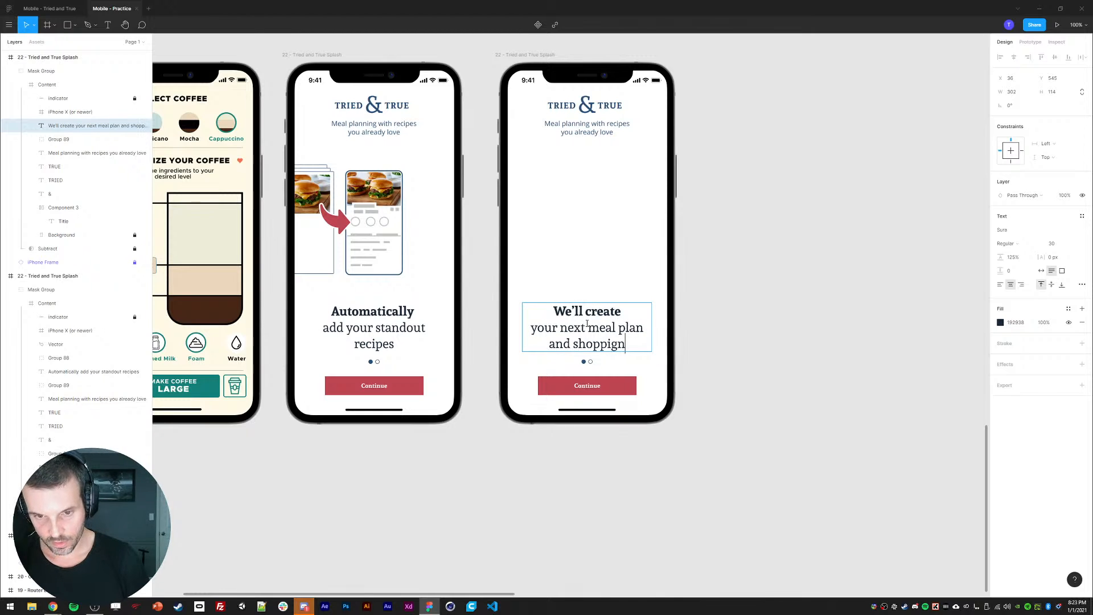
key(BackSpace)
key(BackSpace)
text(ng liu)
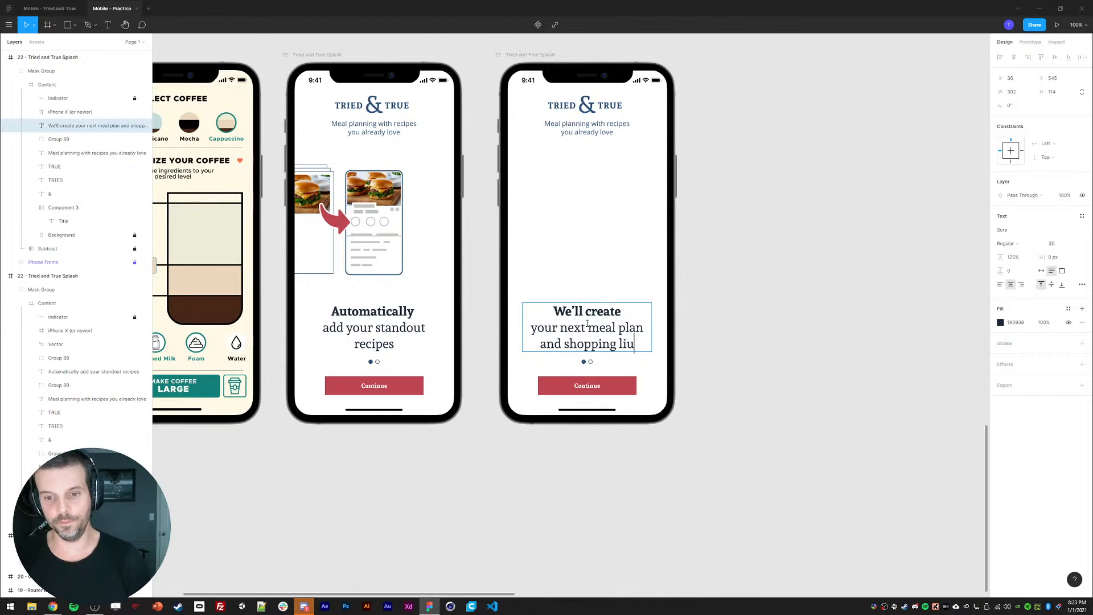
key(BackSpace)
text(sa)
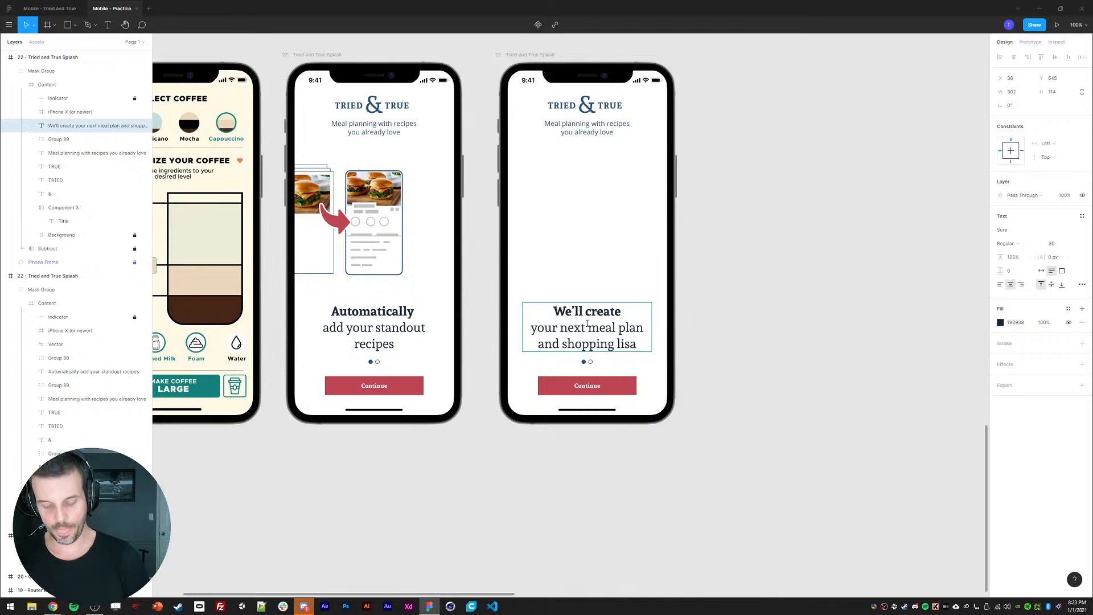
key(BackSpace)
text(t)
key(Escape)
click(757, 380)
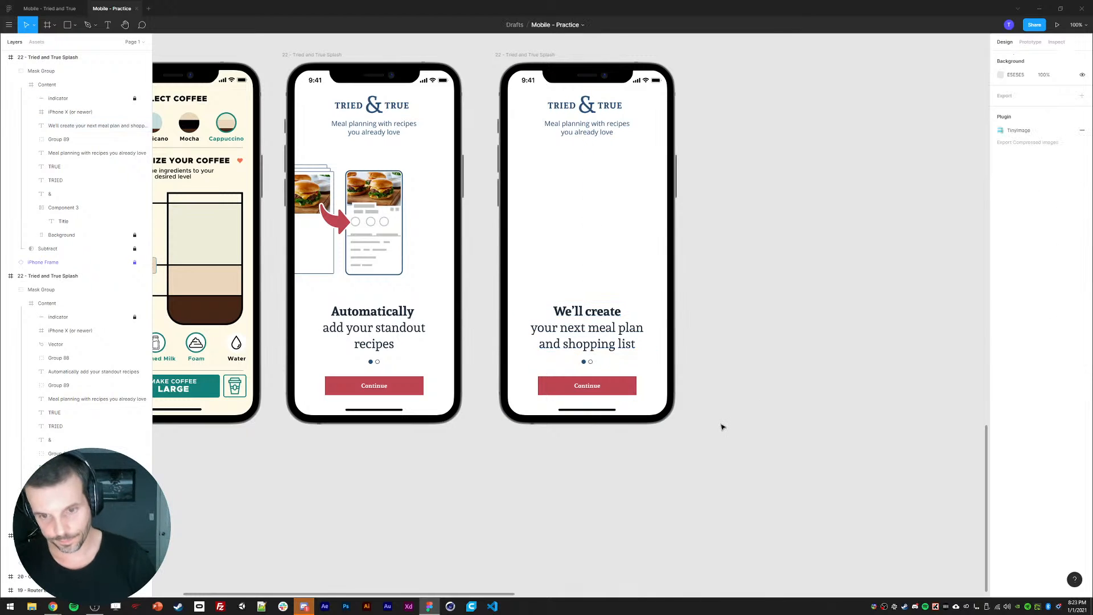
- Flip the two page indicator dots on the second splash screen horizontally to mark the second page as active
drag(726, 369, 757, 398)
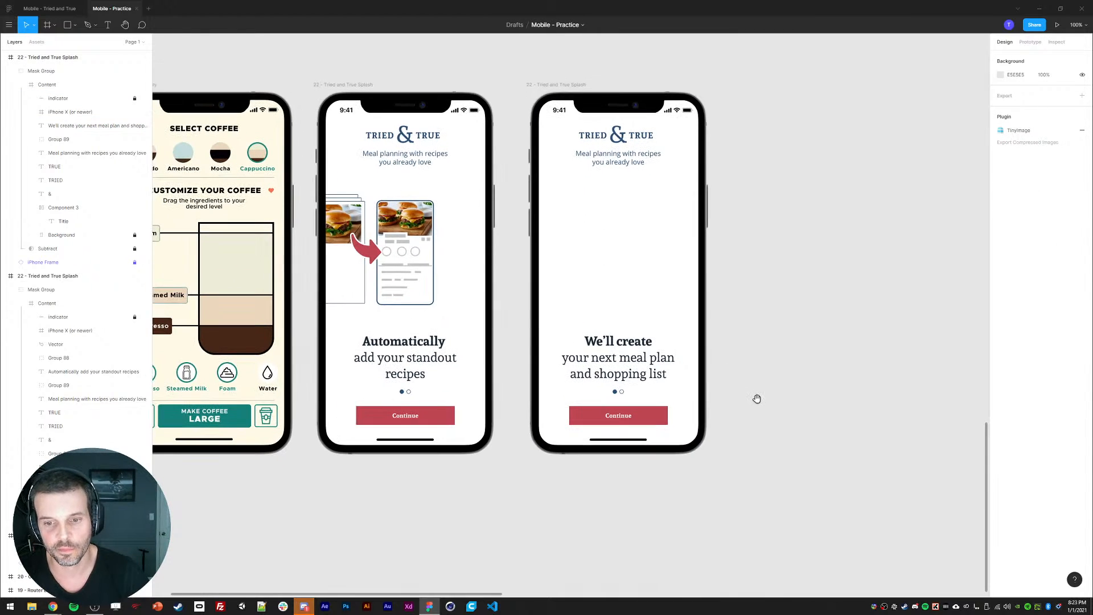
ctrl+click(618, 391)
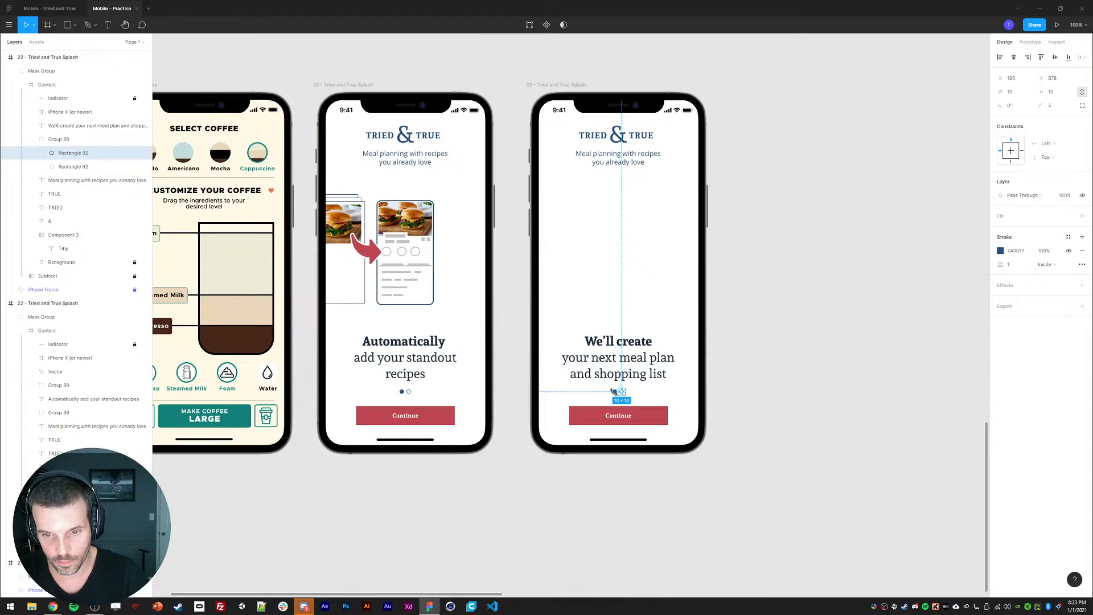
shift+click(614, 392)
right_click(612, 392)
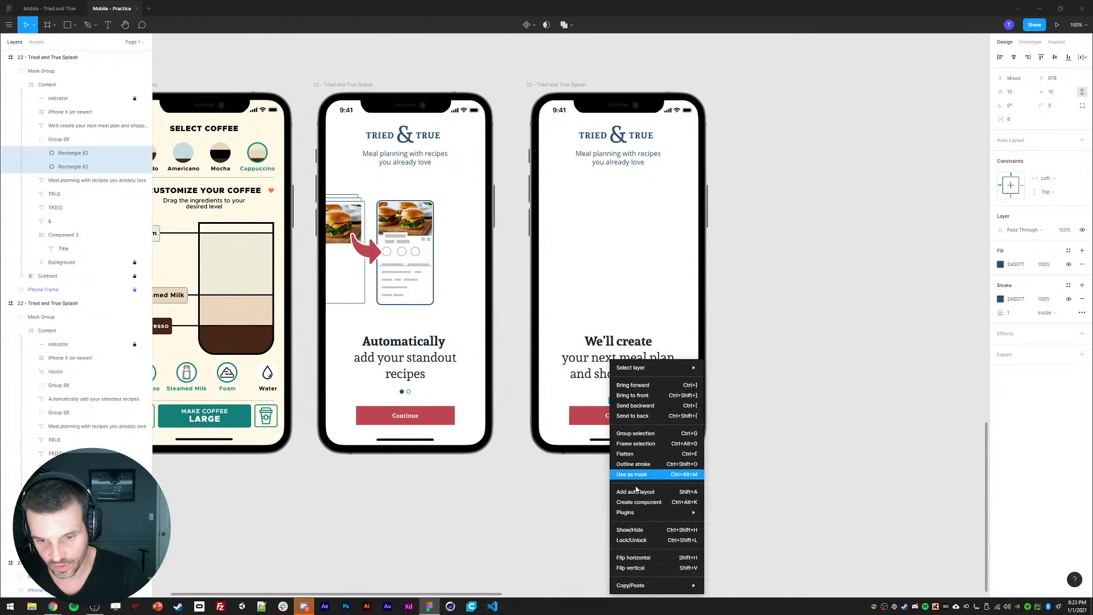
click(633, 557)
click(609, 513)
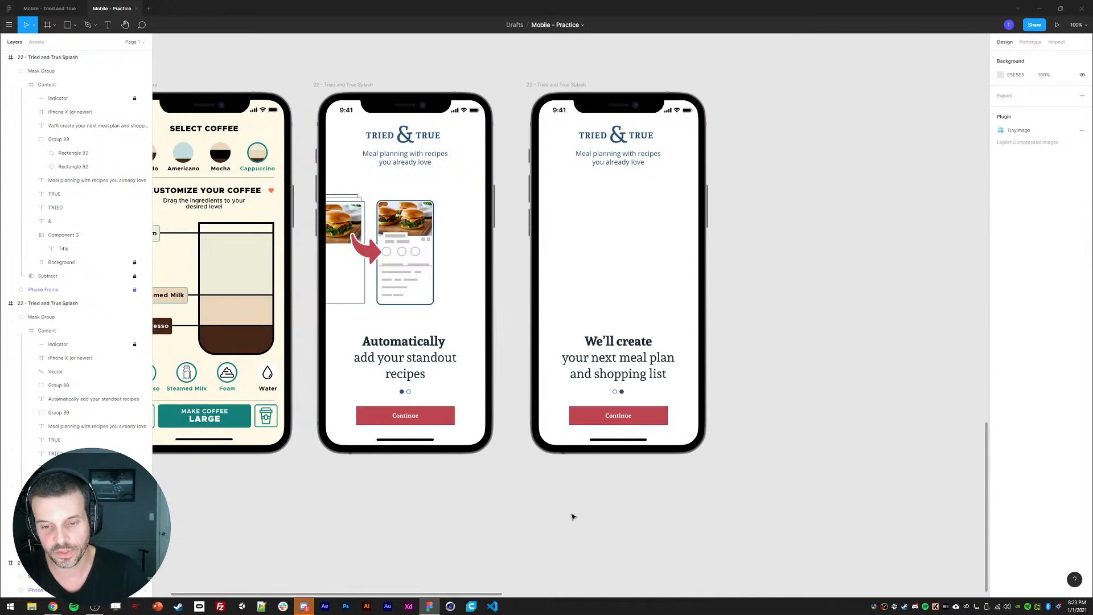
- Remove the Close overlay click interaction from the Continue buttons on both splash screens
scroll(572, 516, left, 1)
click(451, 421)
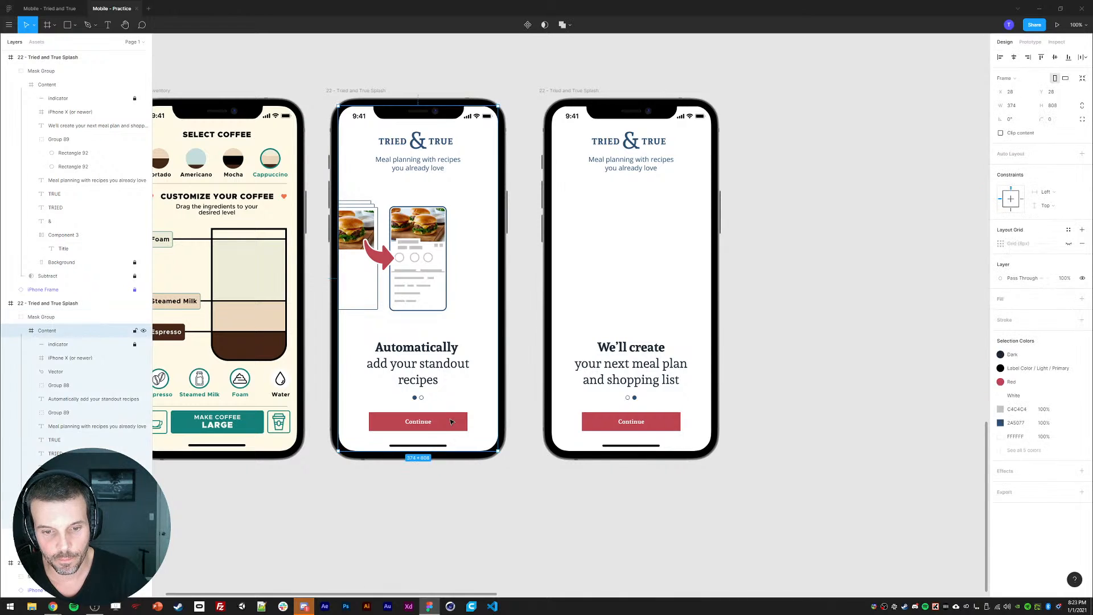
click(450, 421)
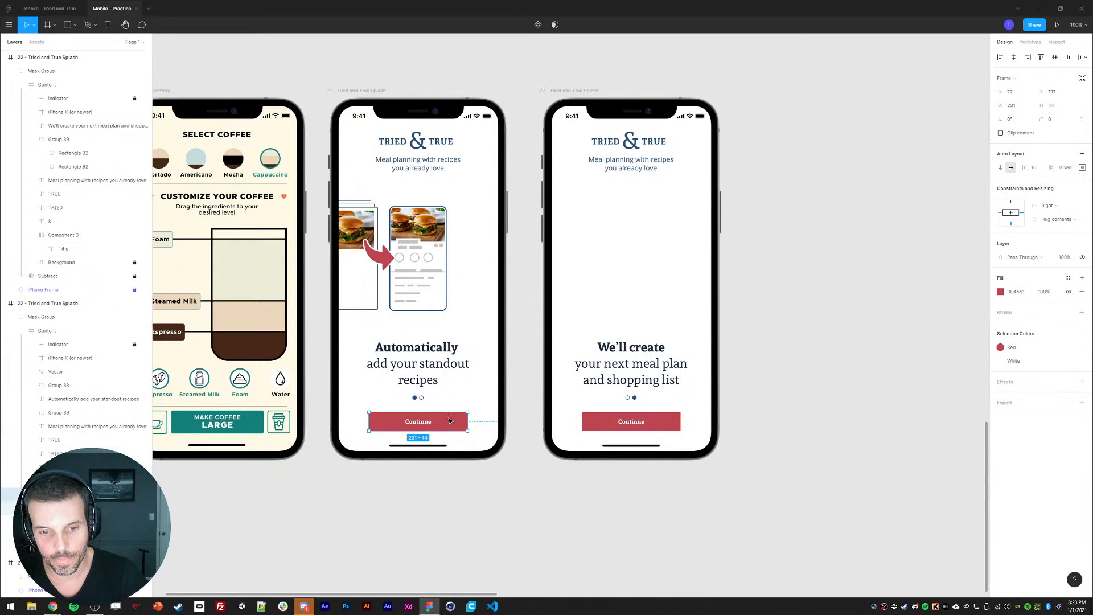
click(1030, 42)
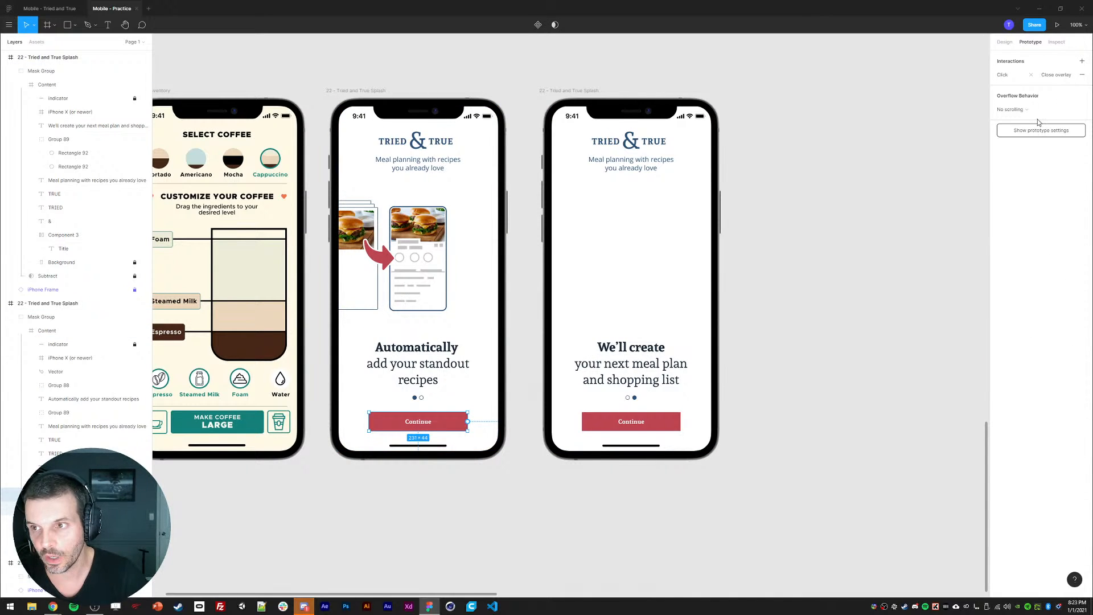
shift+click(665, 424)
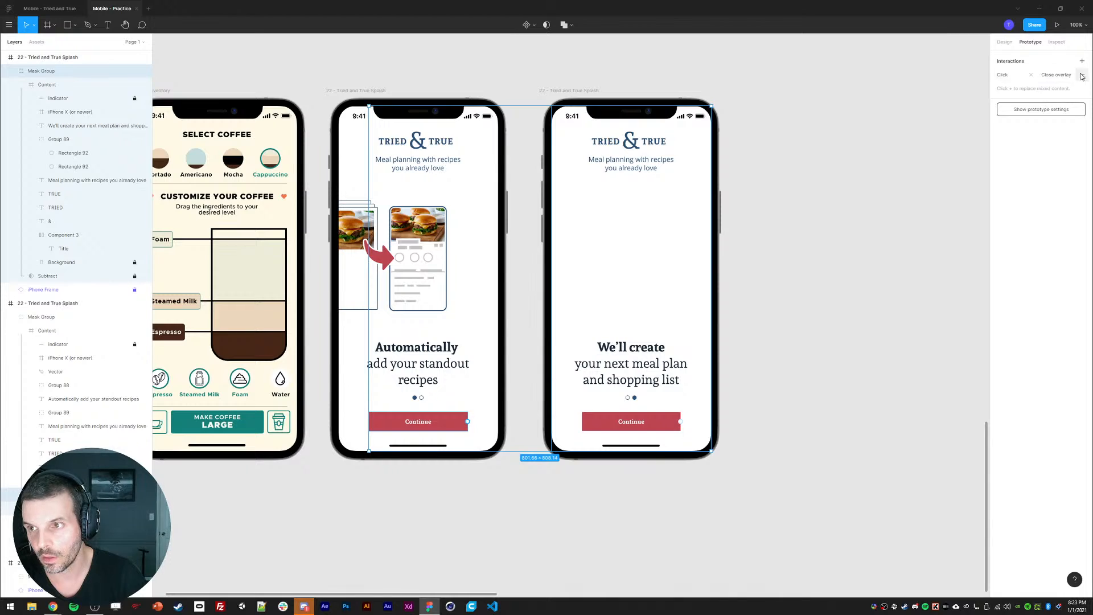
click(1082, 74)
- Add an on-click interaction to the first splash screen's Continue button, navigating to the second Tried and True Splash frame with Smart animate
click(450, 418)
click(449, 416)
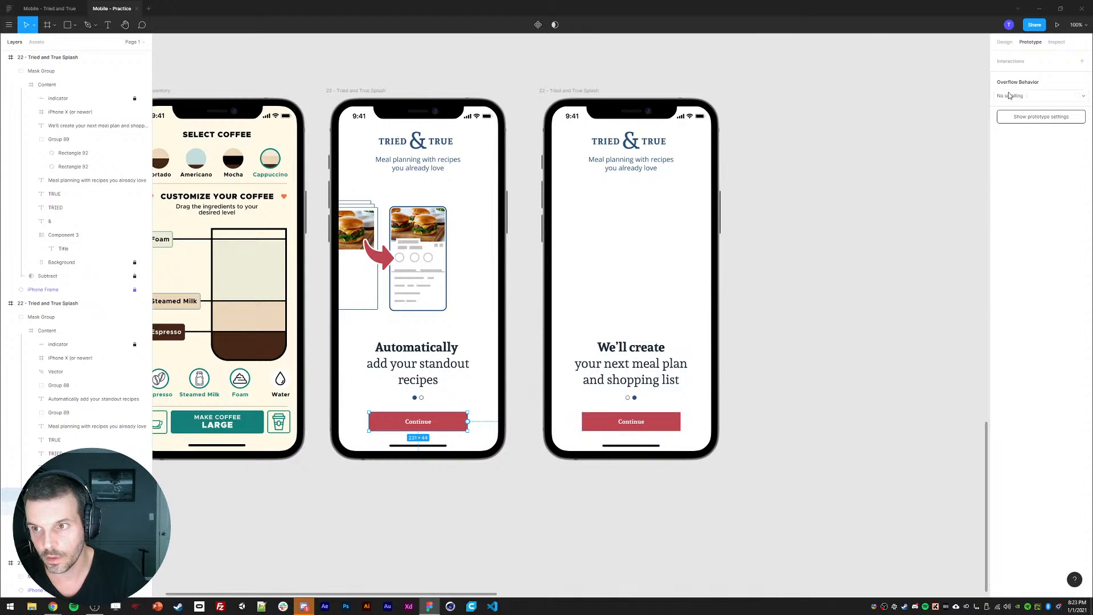
click(1081, 61)
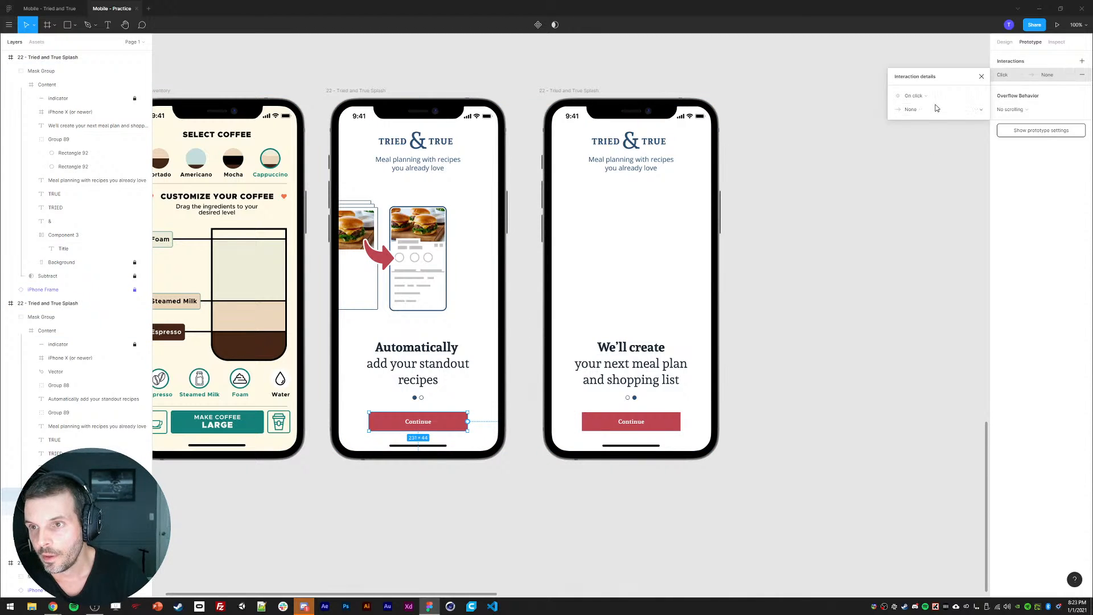
click(914, 113)
click(916, 128)
click(967, 113)
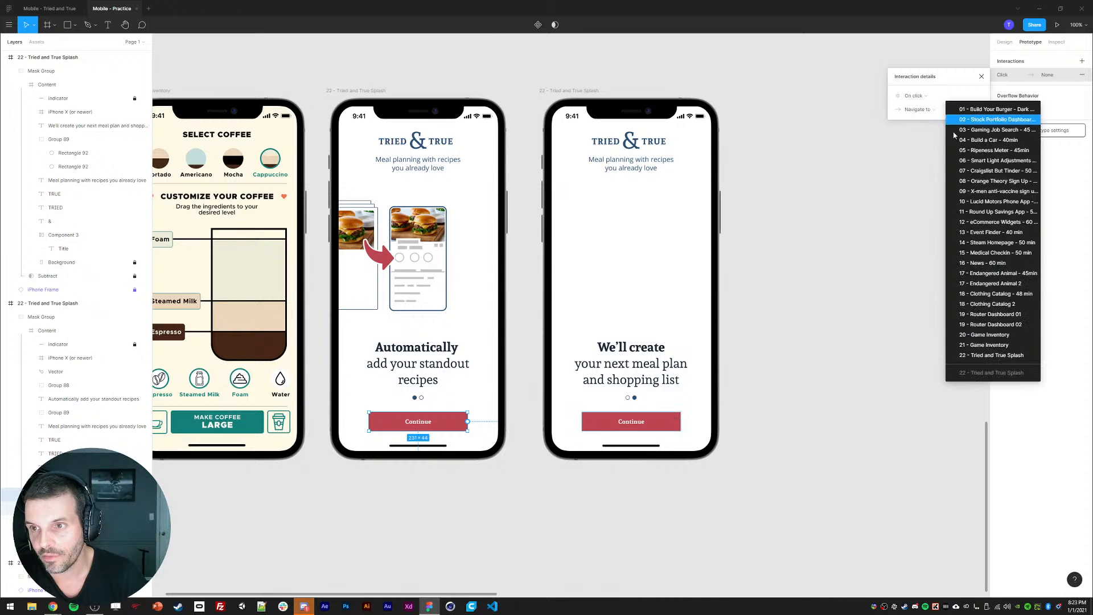
click(979, 356)
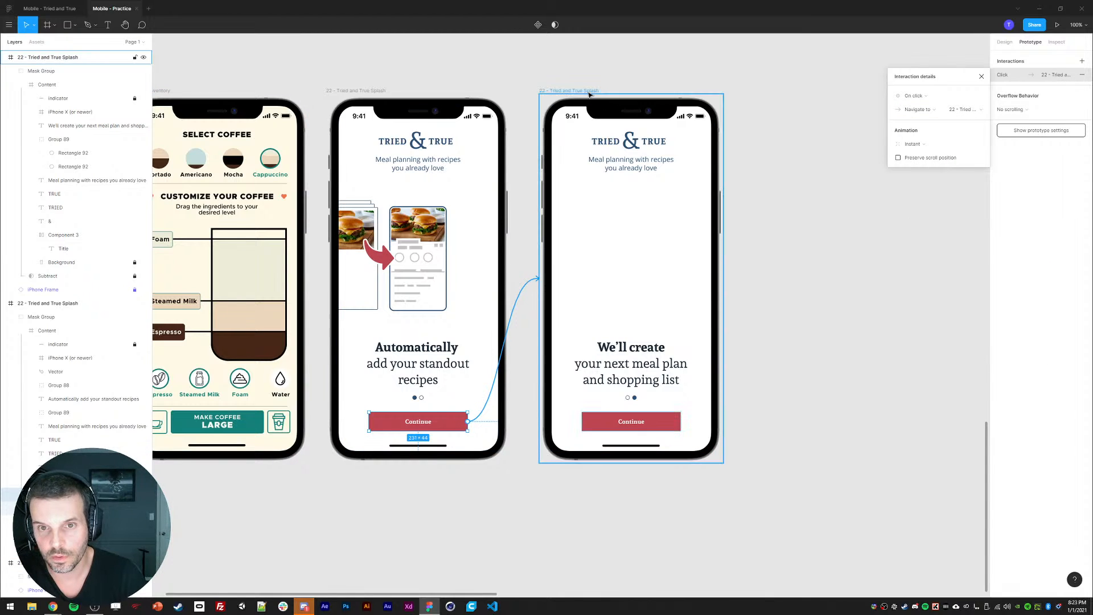
click(912, 144)
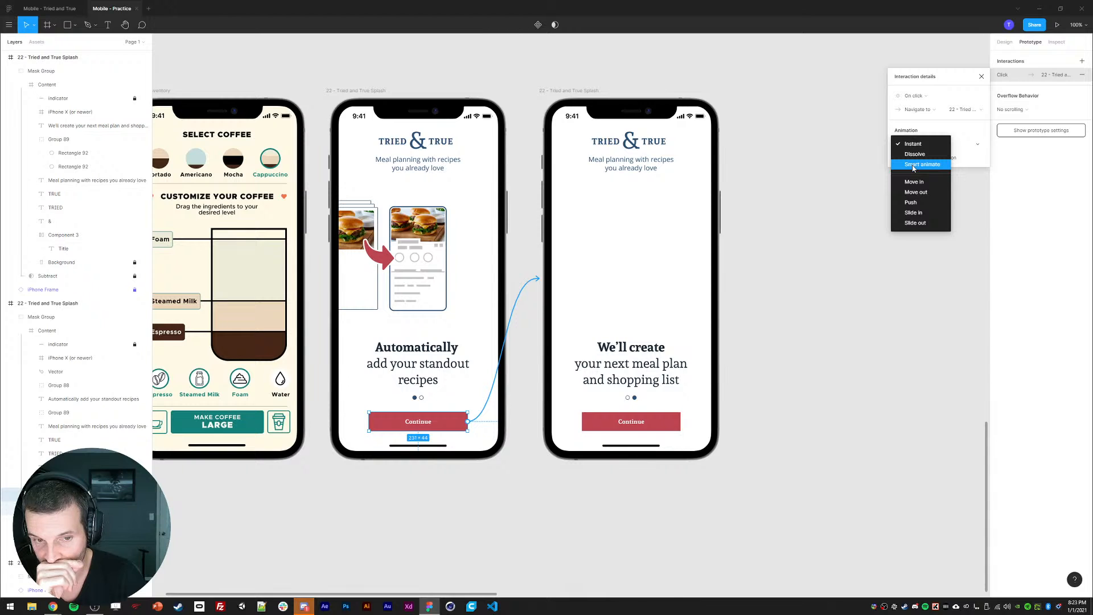
click(913, 166)
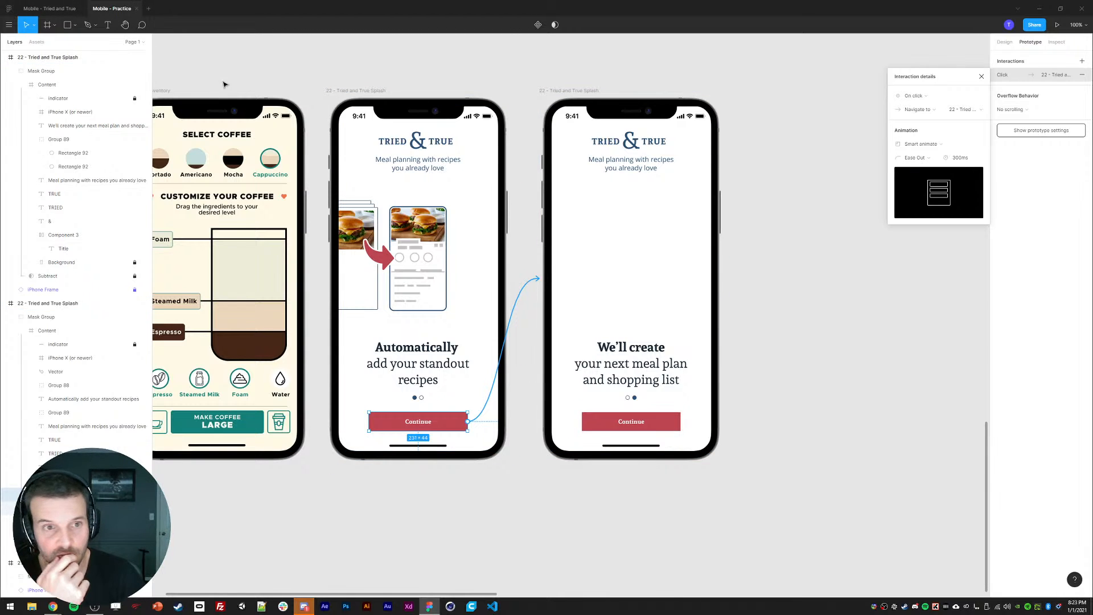
- Preview the prototype and test the Continue button's transition between the two splash screens, then close the preview
drag(224, 70, 636, 96)
drag(804, 87, 493, 60)
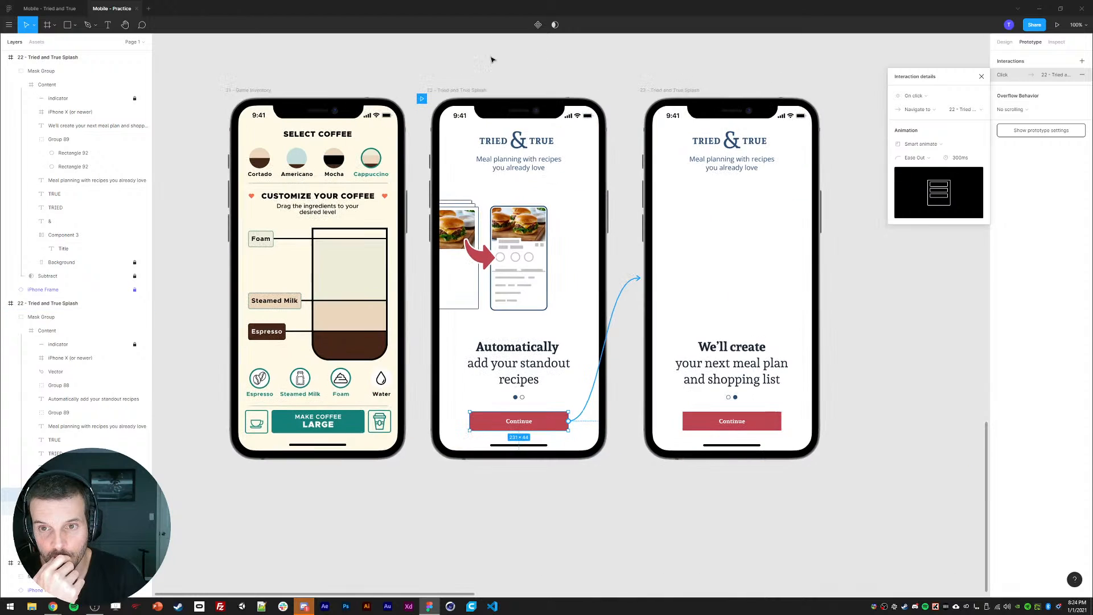
click(1057, 24)
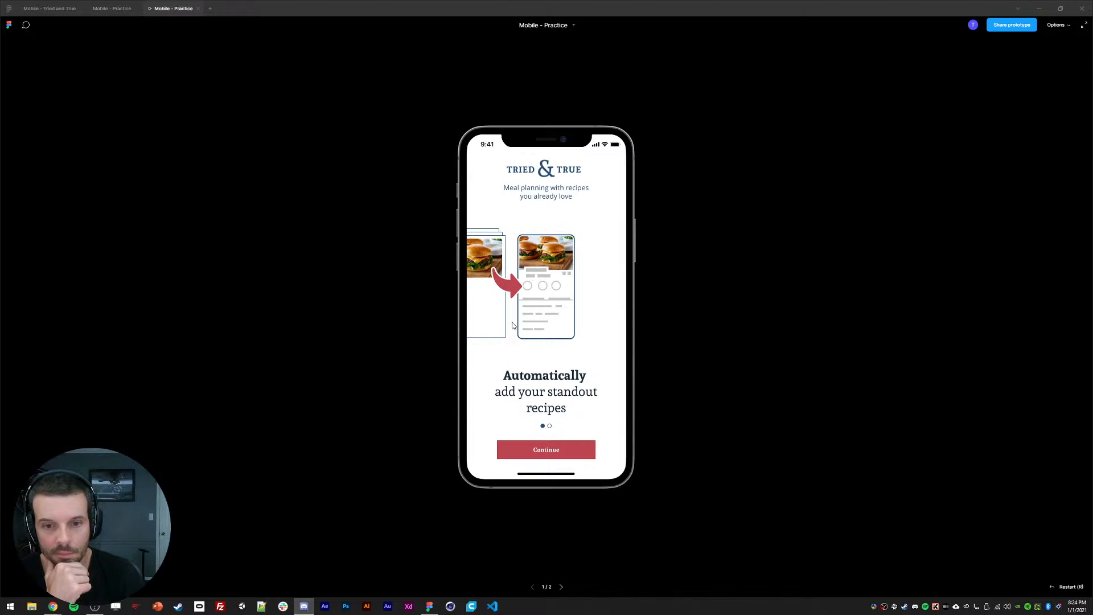
click(548, 453)
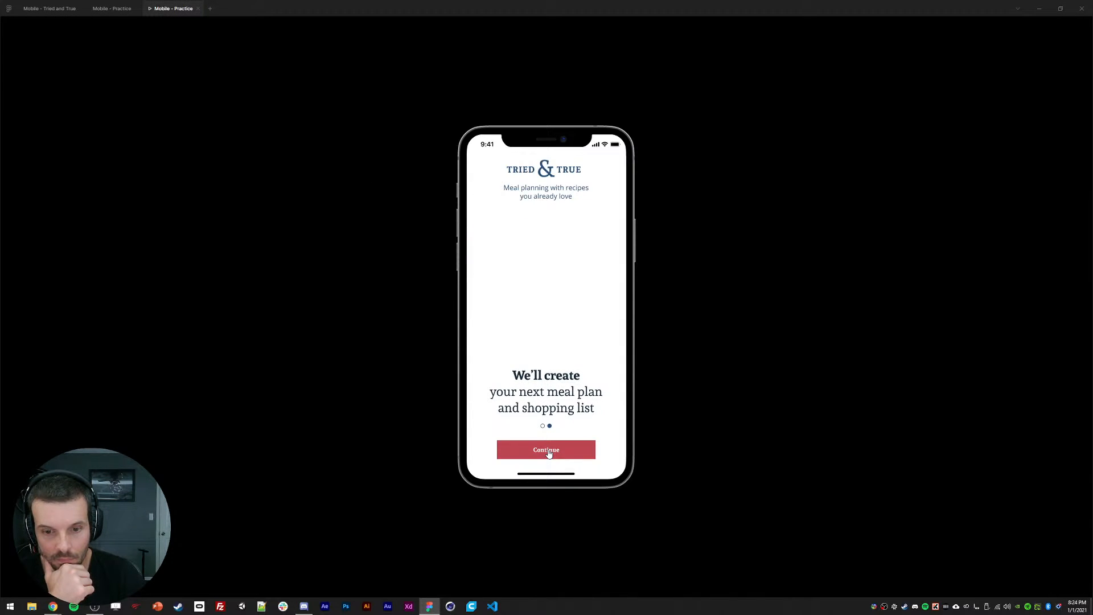
click(115, 8)
click(173, 7)
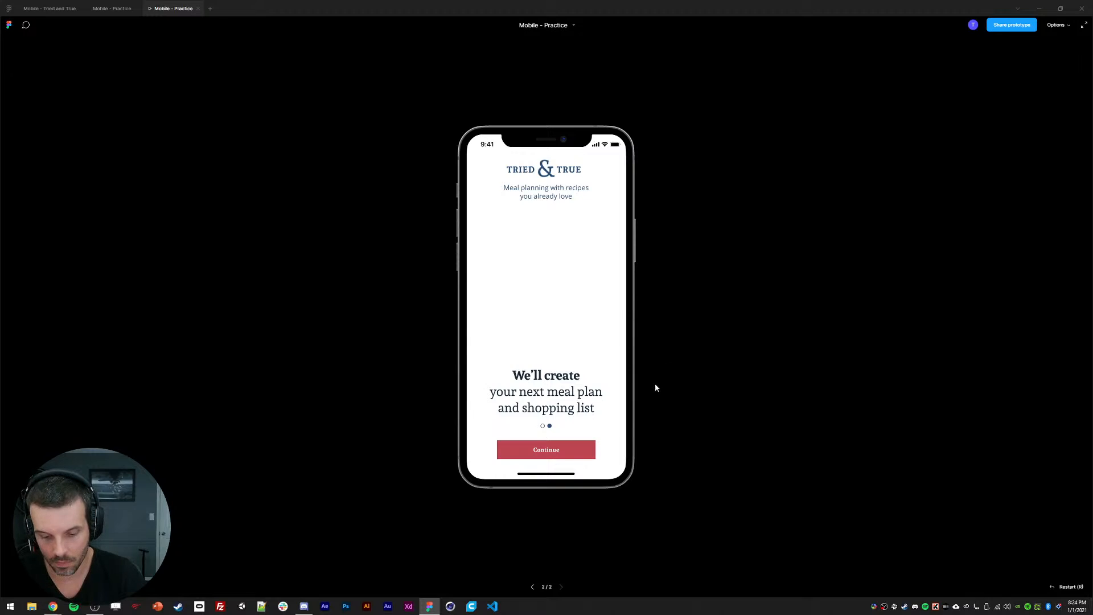
click(531, 450)
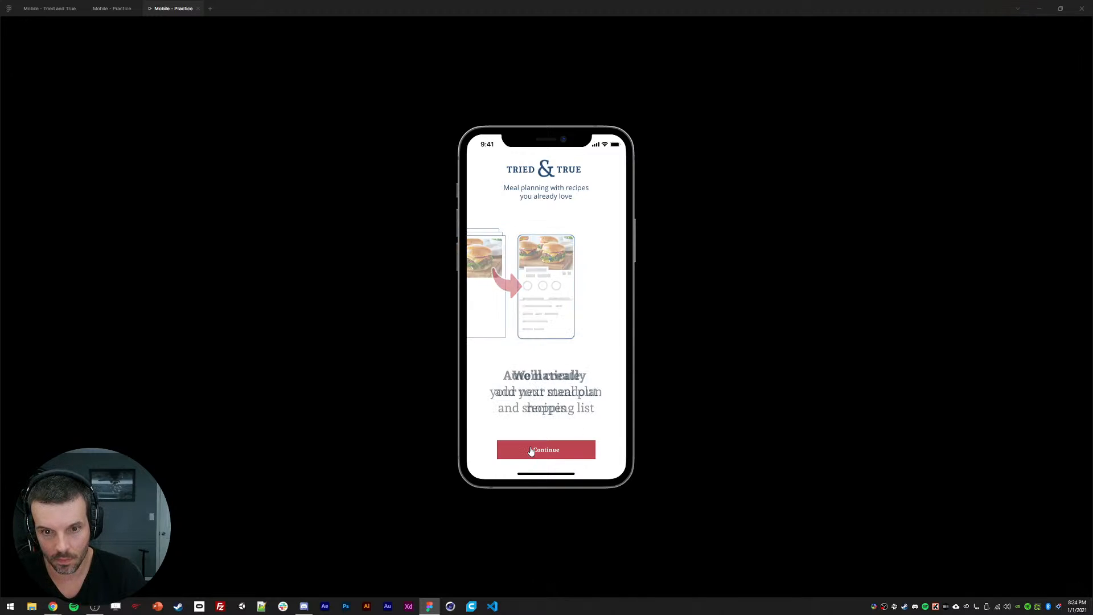
click(531, 451)
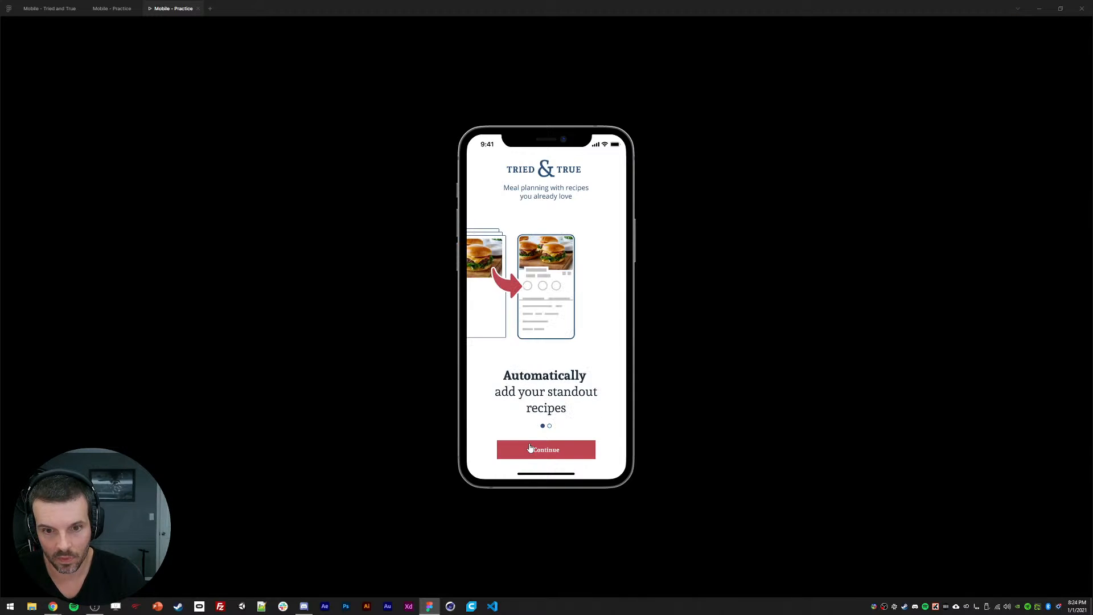
click(530, 448)
click(529, 447)
click(518, 455)
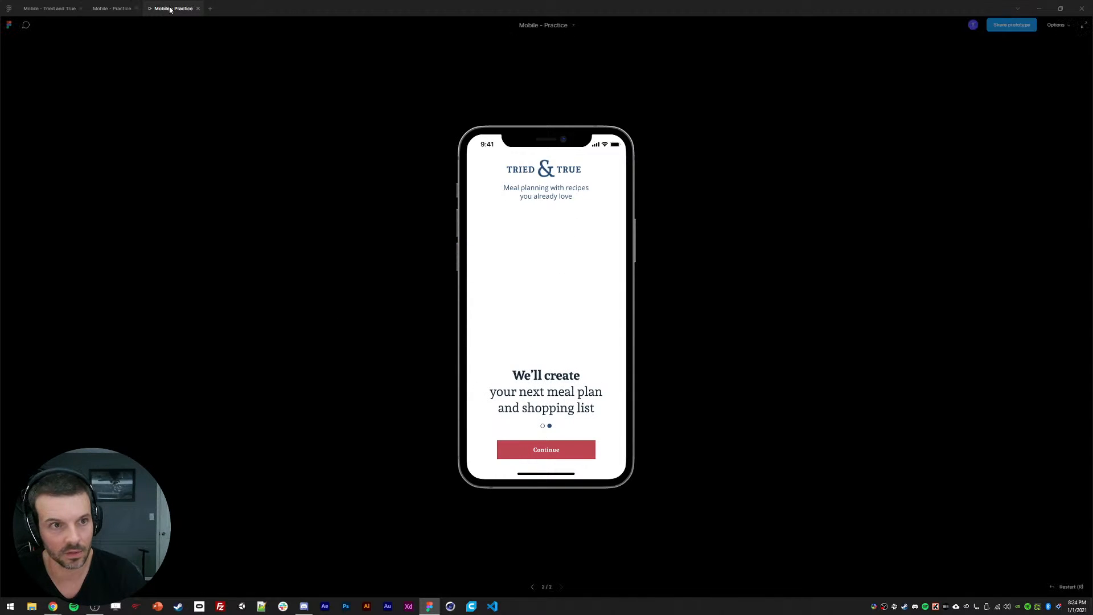
click(198, 8)
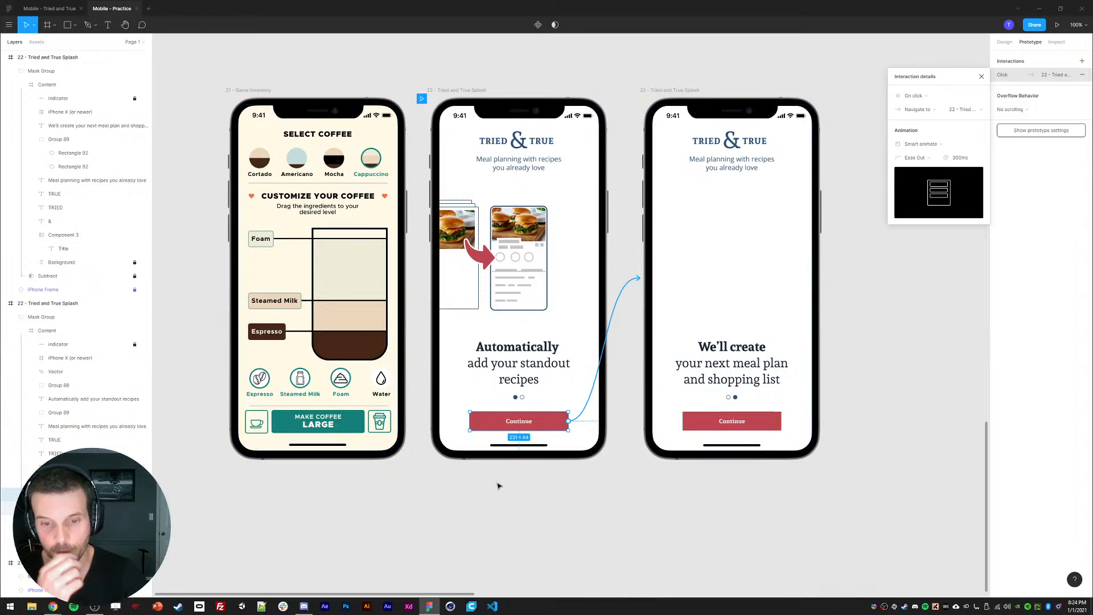
- Delete the navigation interaction from the first splash screen's Continue button
click(913, 158)
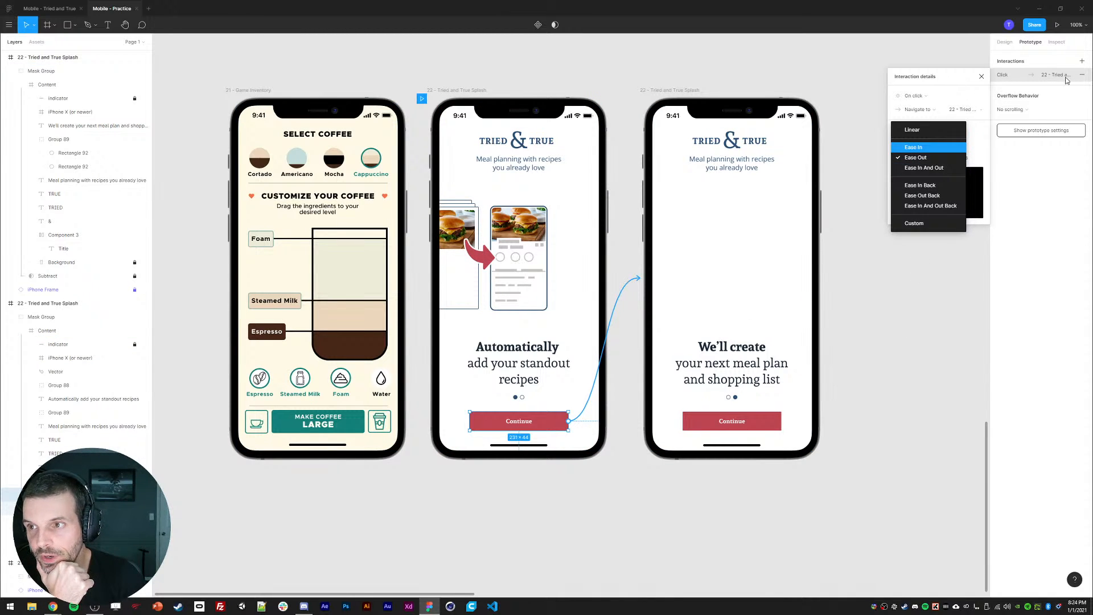
click(1083, 77)
click(1083, 77)
- Change the second splash screen's Continue button label to "Get Started!"
drag(657, 512, 623, 492)
click(644, 502)
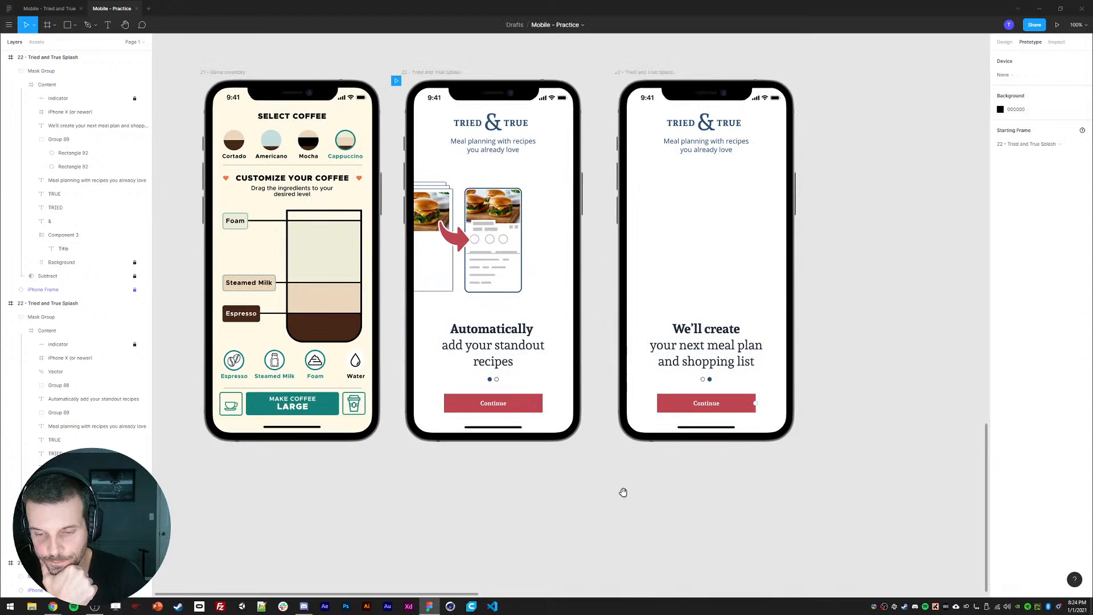
ctrl+click(706, 402)
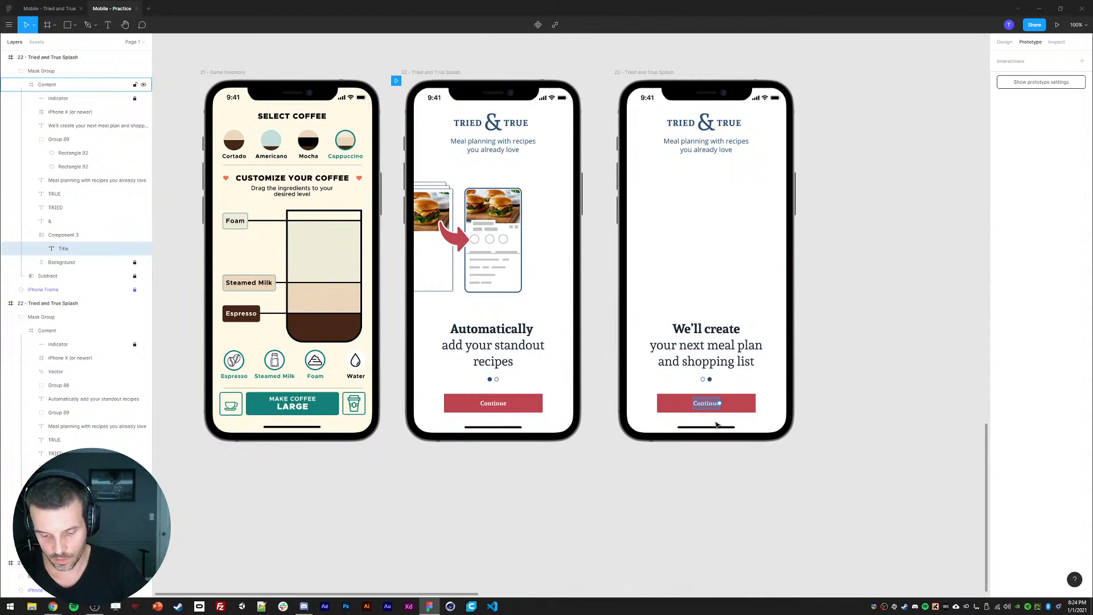
text(Get Star)
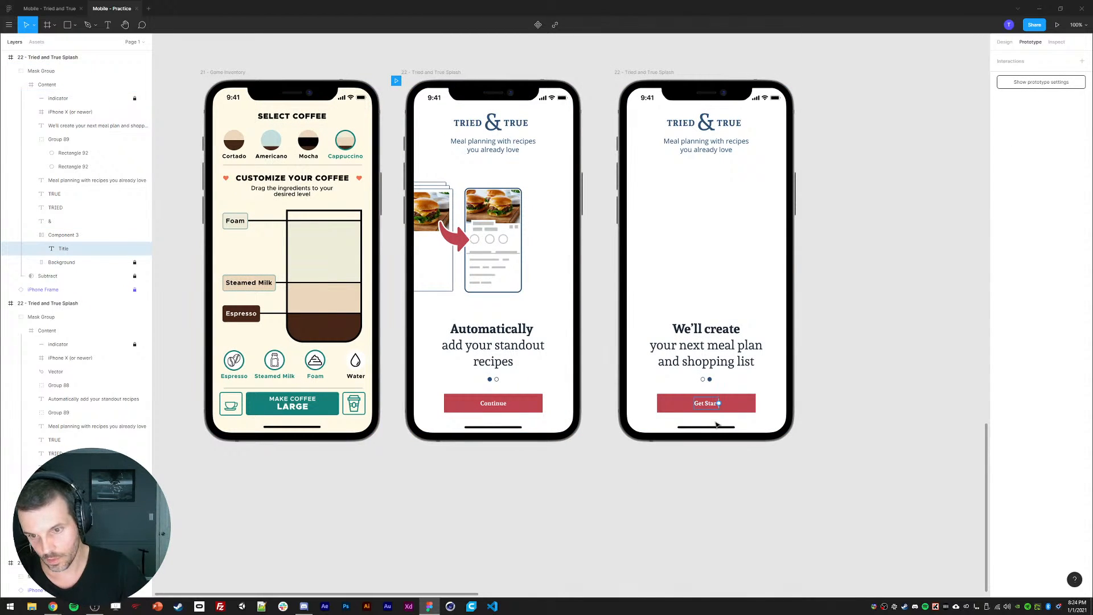
text(ted!)
key(Escape)
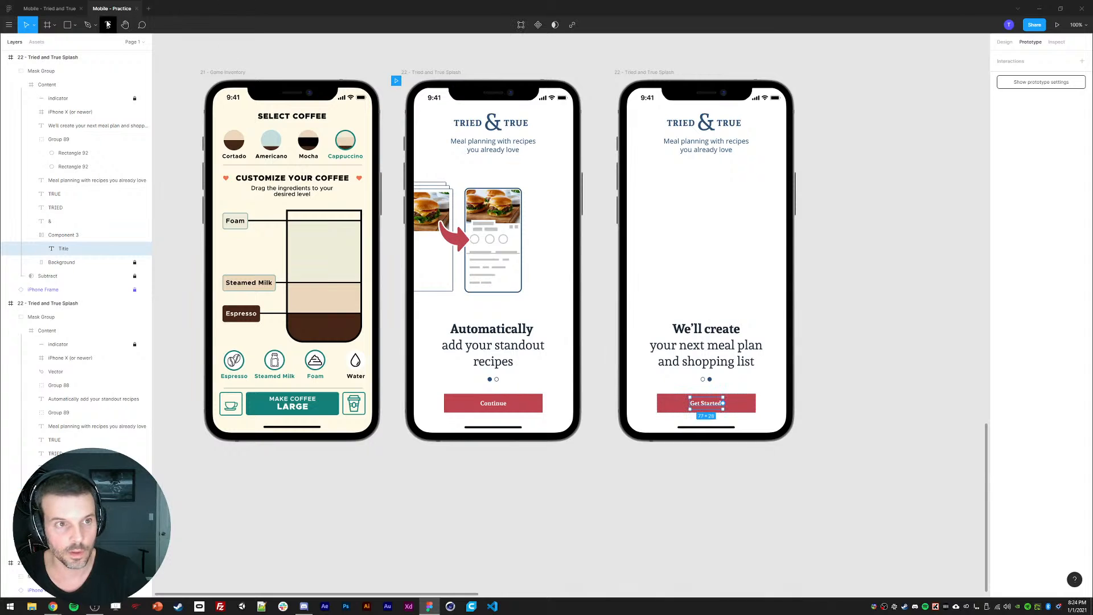
click(1004, 42)
click(956, 141)
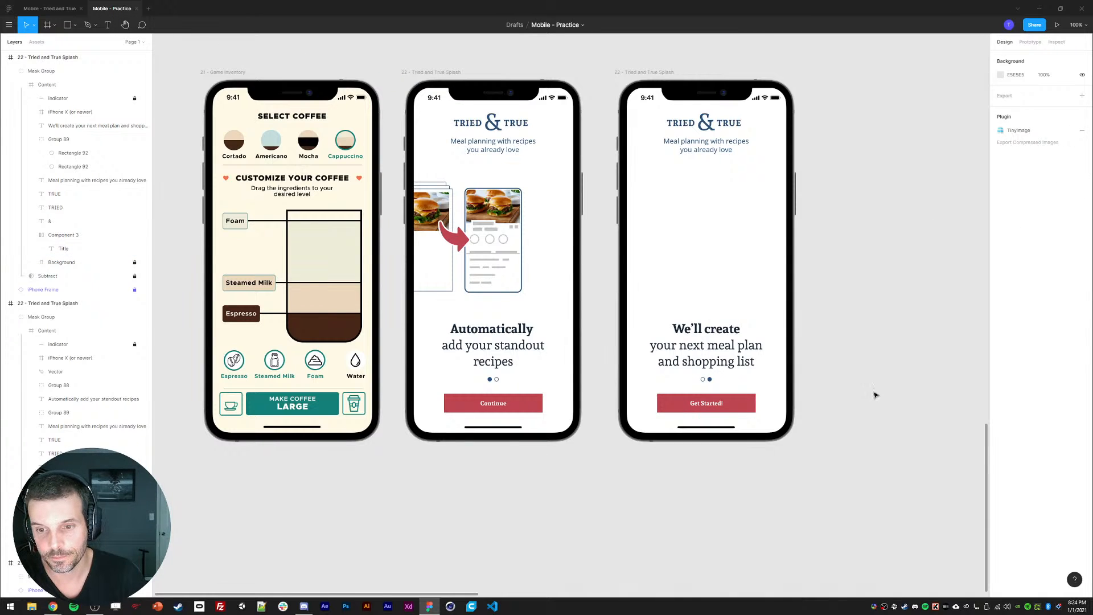
- Draw a 582 × 582 circle across the lower part of the first splash screen and send it behind the illustration and heading
scroll(862, 406, up, 1)
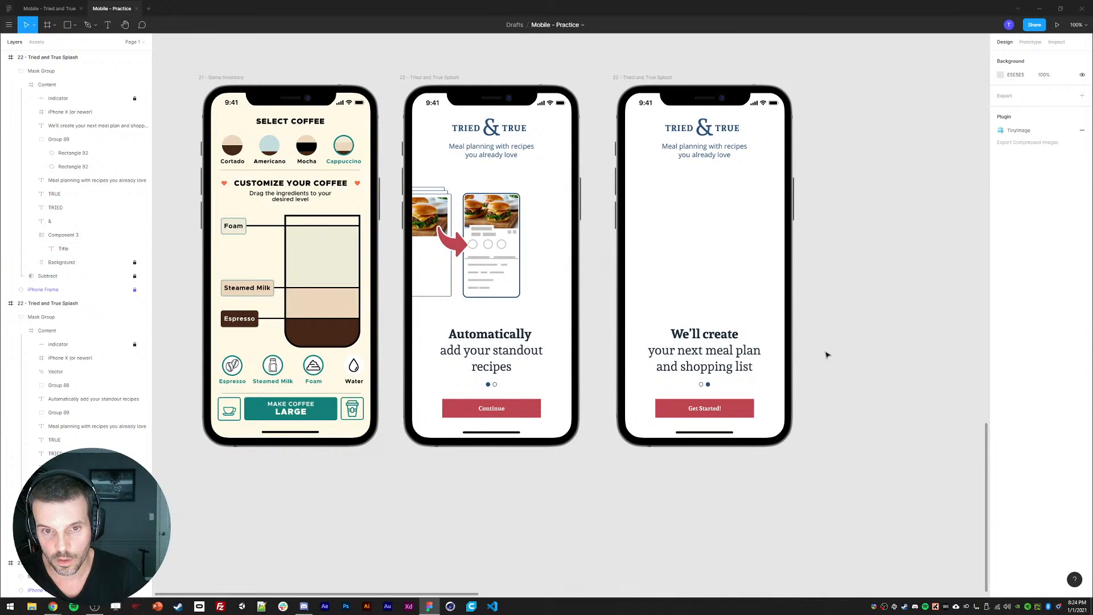
scroll(823, 264, up, 1)
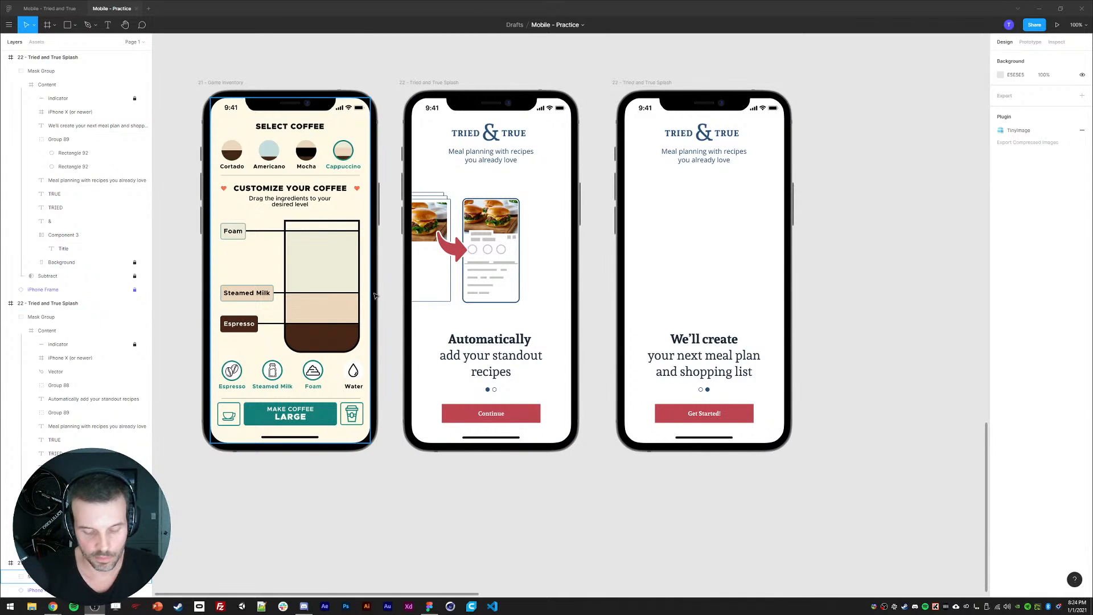
click(491, 357)
key(r)
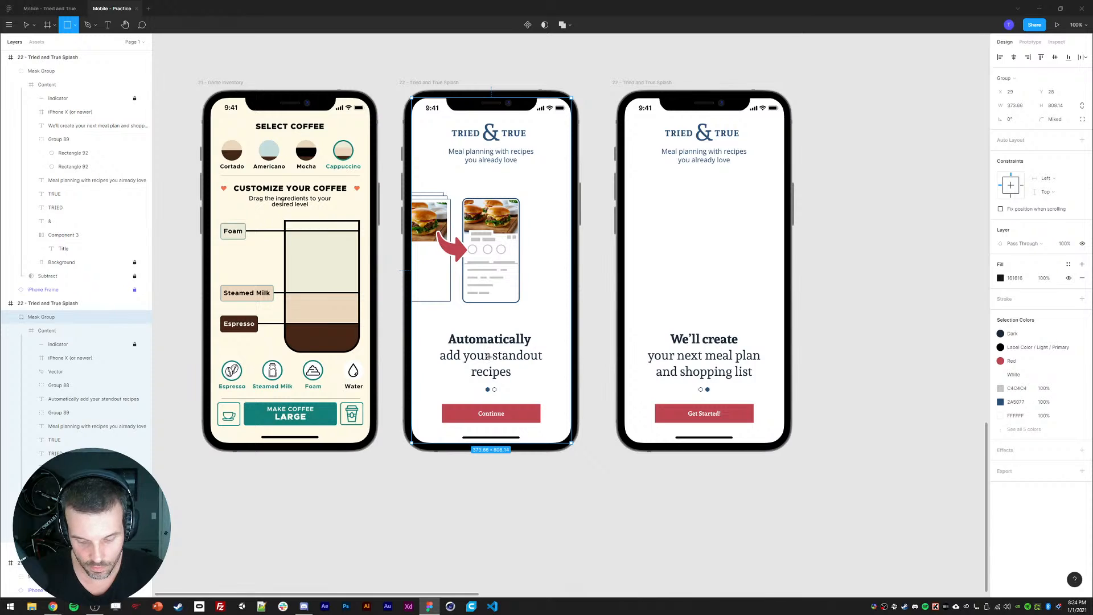
key(o)
drag(491, 362, 603, 486)
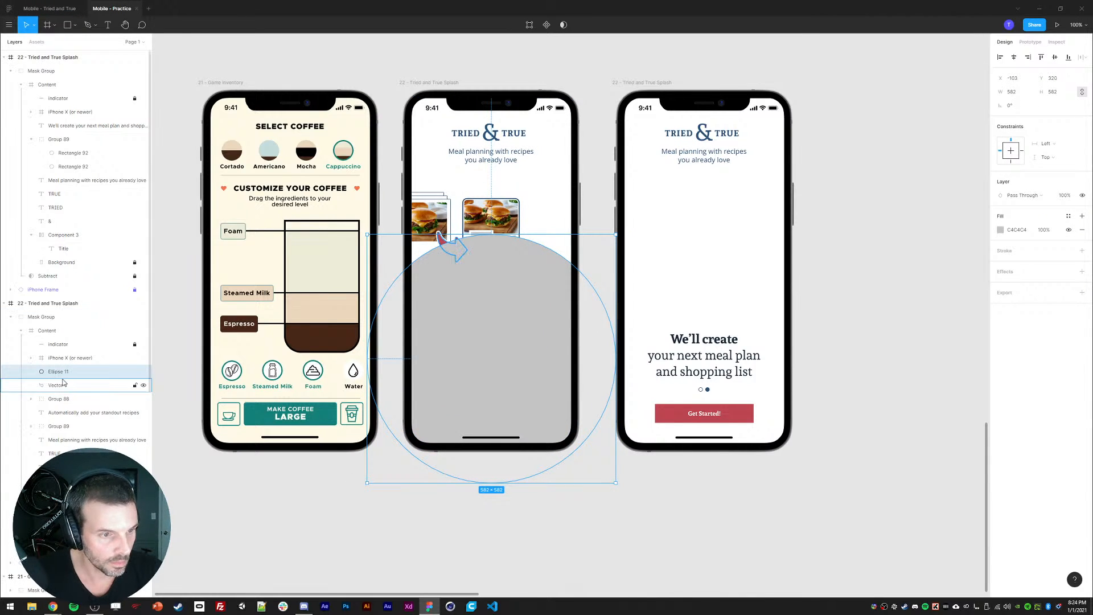
key([)
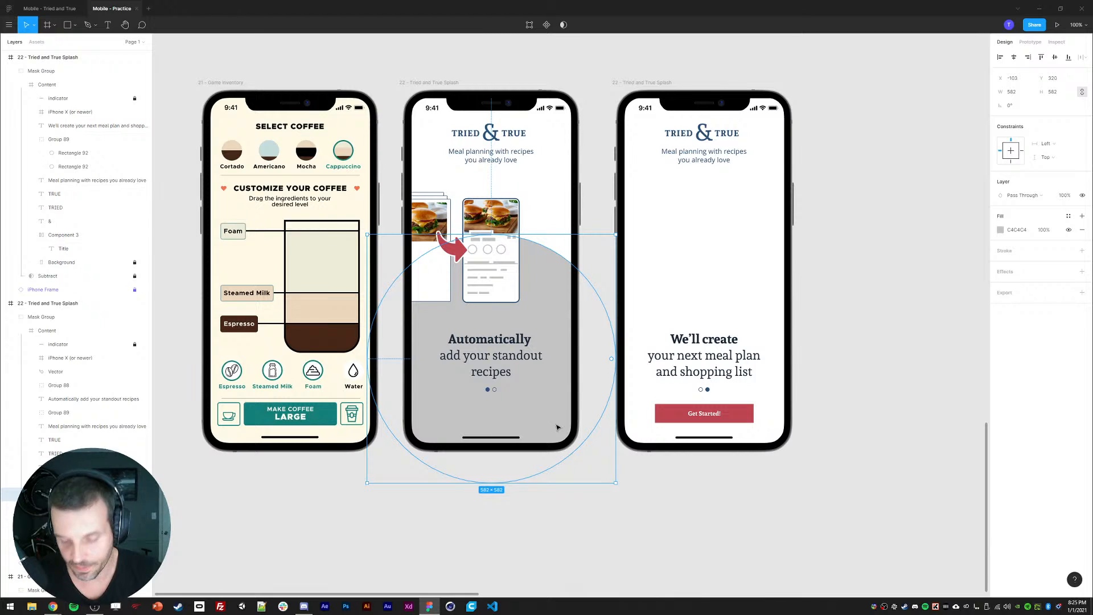
- Fill the circle behind the recipe illustration with the dark blue sampled from the Tried & True logo
key(i)
click(494, 132)
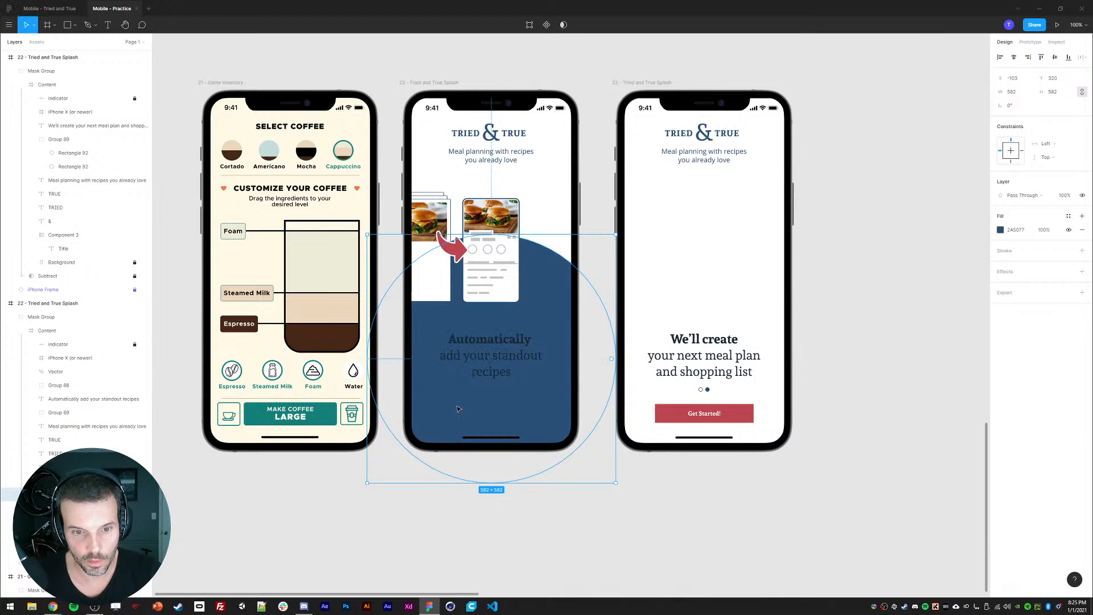
key(Escape)
ctrl+click(535, 319)
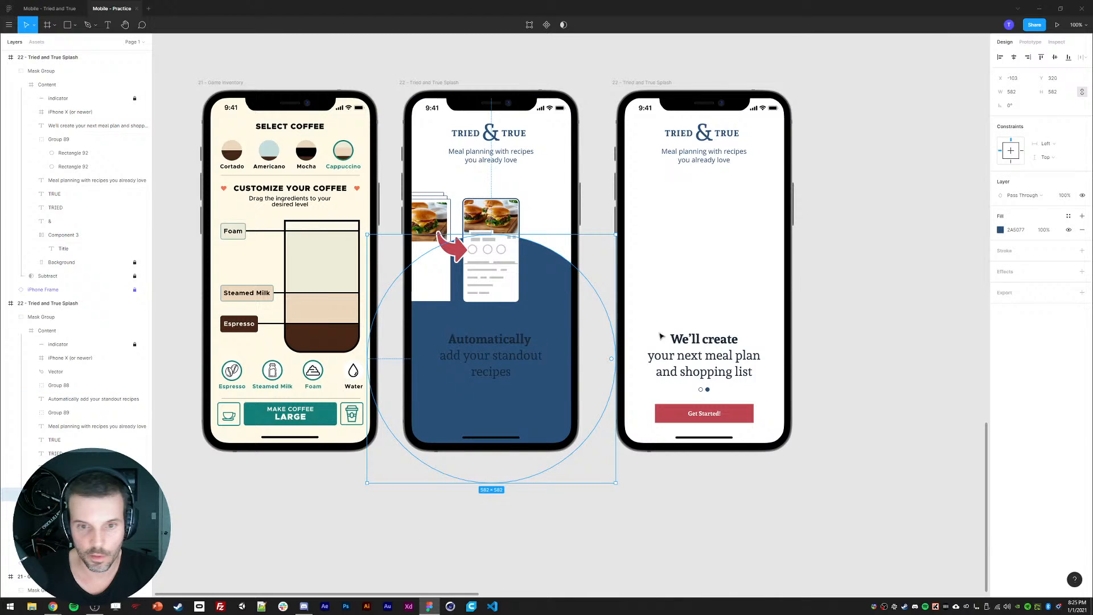
click(892, 342)
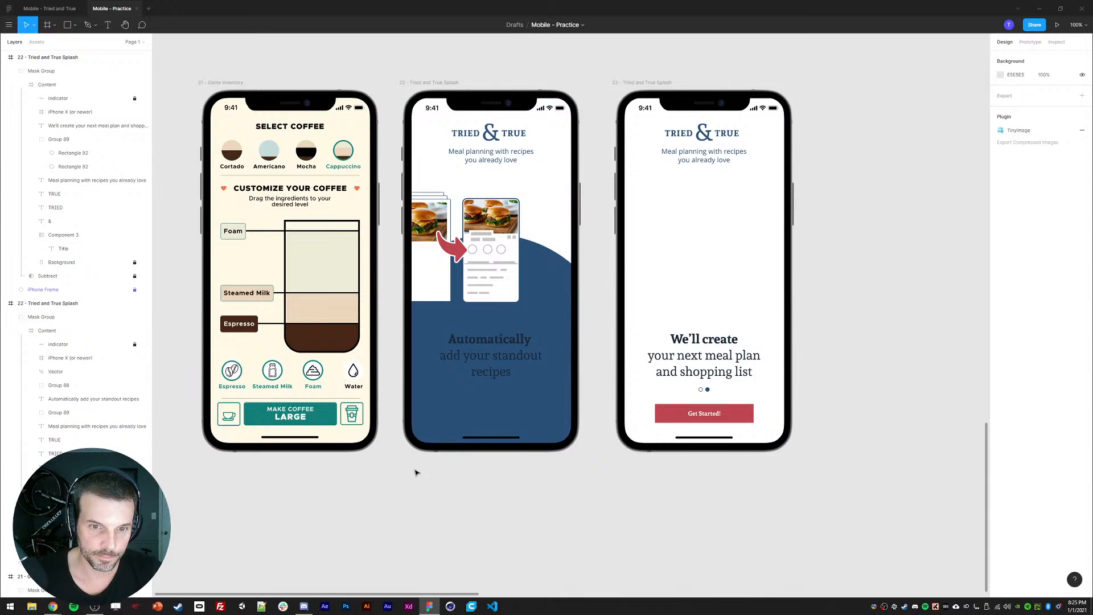
- Try stretching the blue circle horizontally into a wide ellipse, then undo the resize
ctrl+click(426, 396)
drag(615, 359, 975, 348)
click(630, 464)
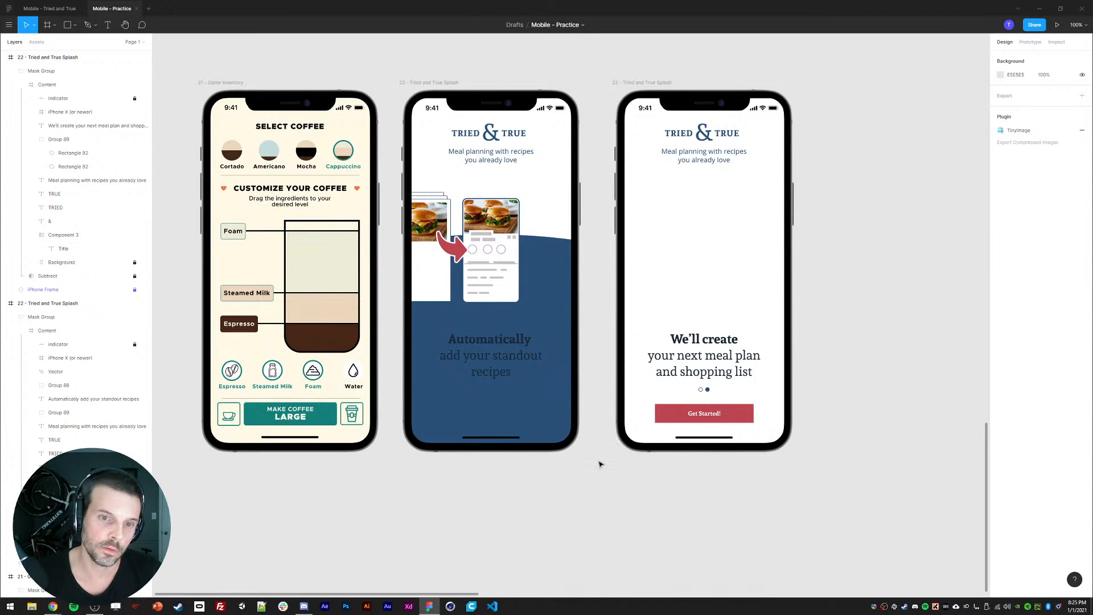
click(488, 282)
key(ctrl+z)
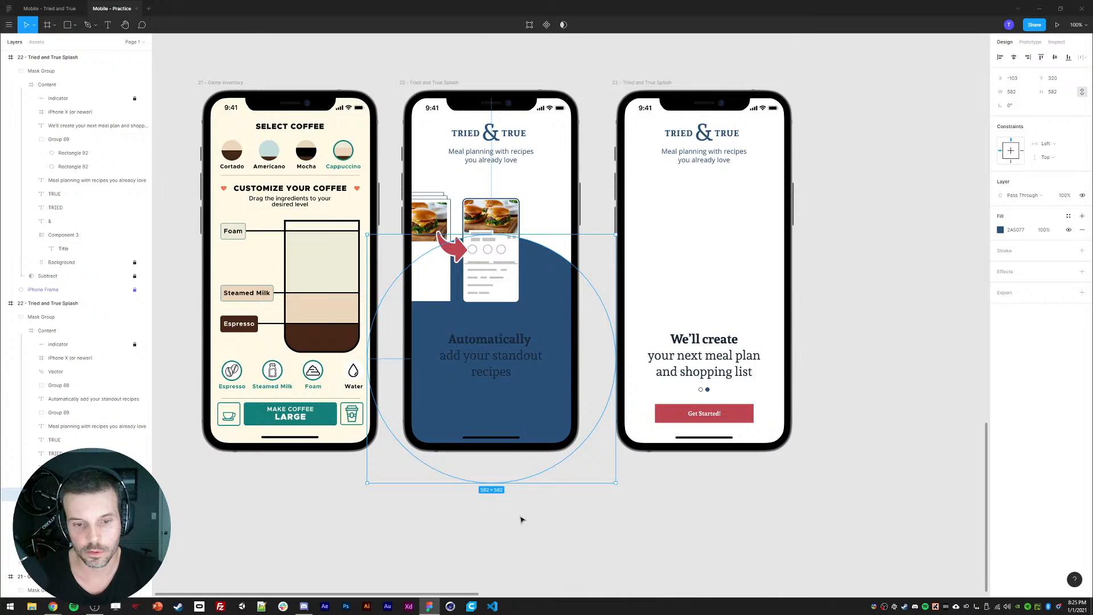
- Try stretching the blue circle downward past the bottom of the middle phone screen, then restore its round shape
drag(490, 484, 490, 581)
click(364, 484)
scroll(549, 371, up, 1)
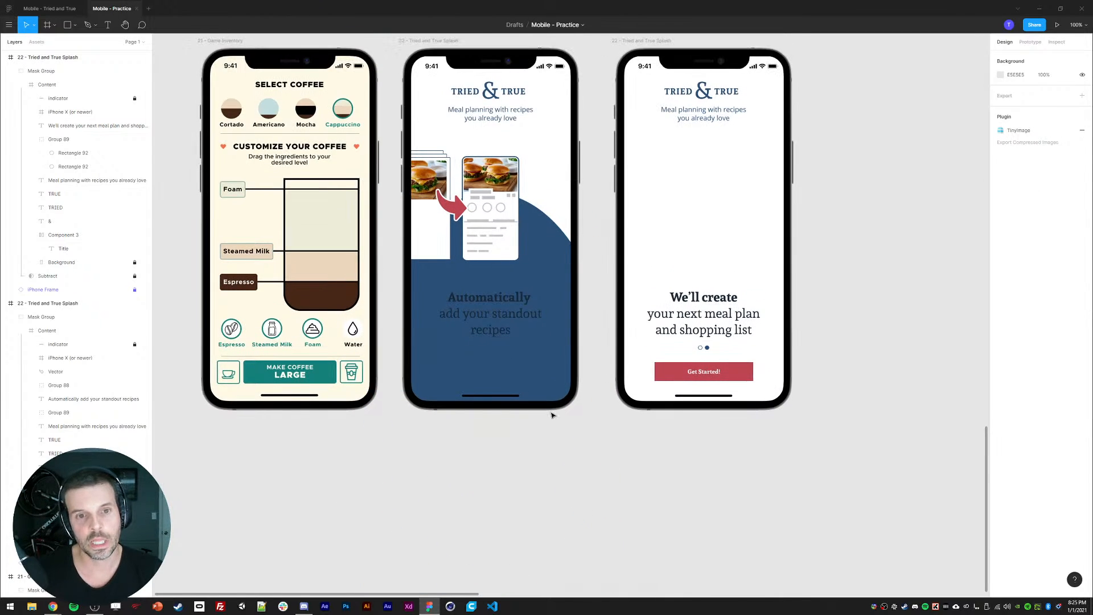
click(552, 416)
click(518, 505)
drag(474, 491, 464, 524)
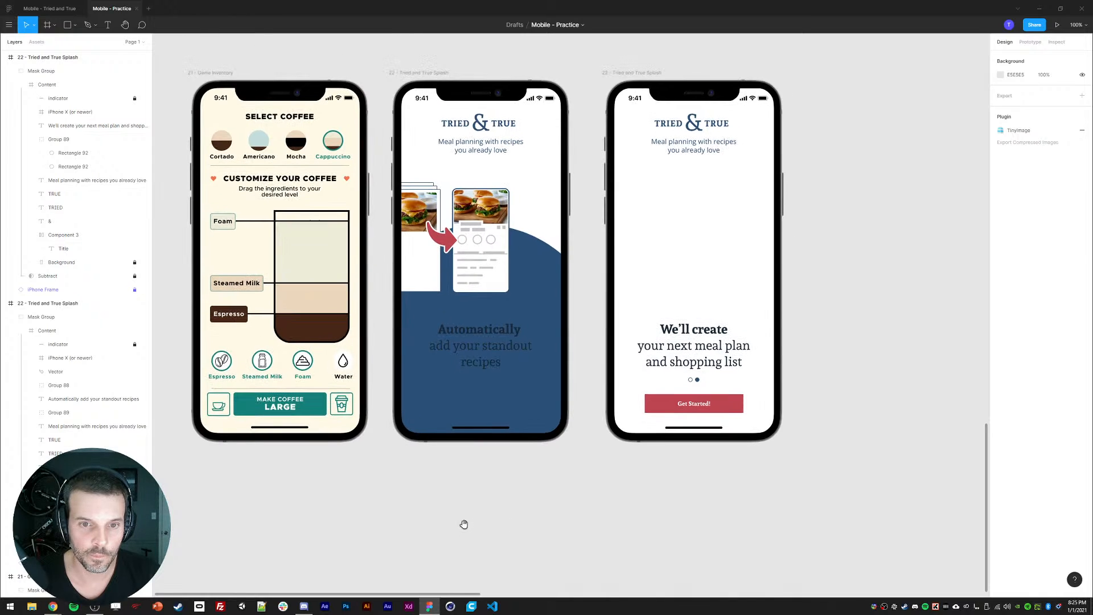
click(498, 466)
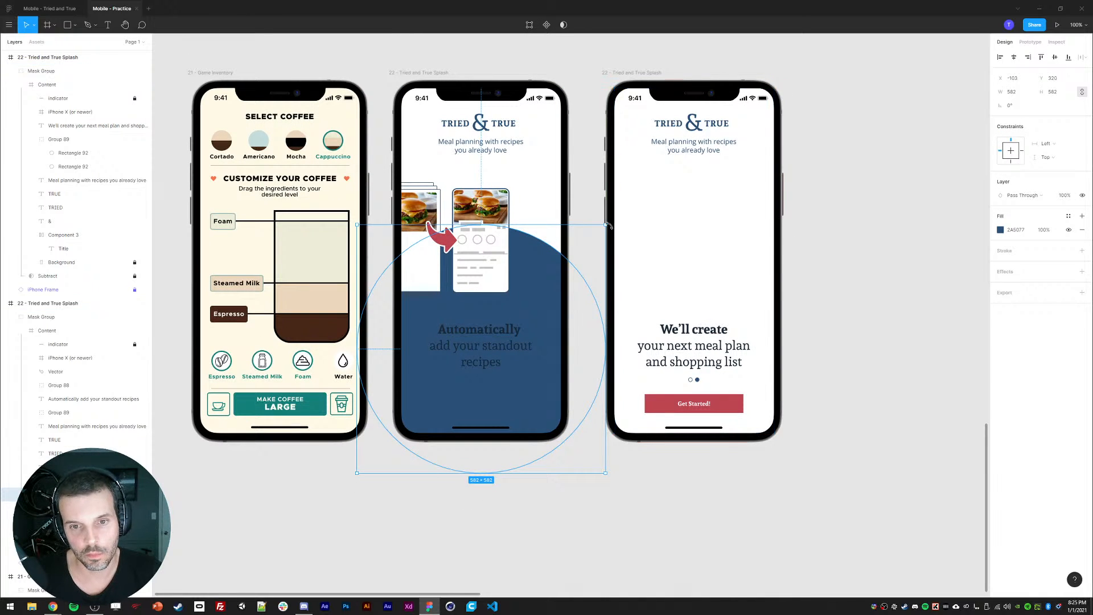
- Enlarge the blue circle proportionally to about 938 × 938 and move it up over the top part of the middle phone screen
drag(604, 225, 682, 181)
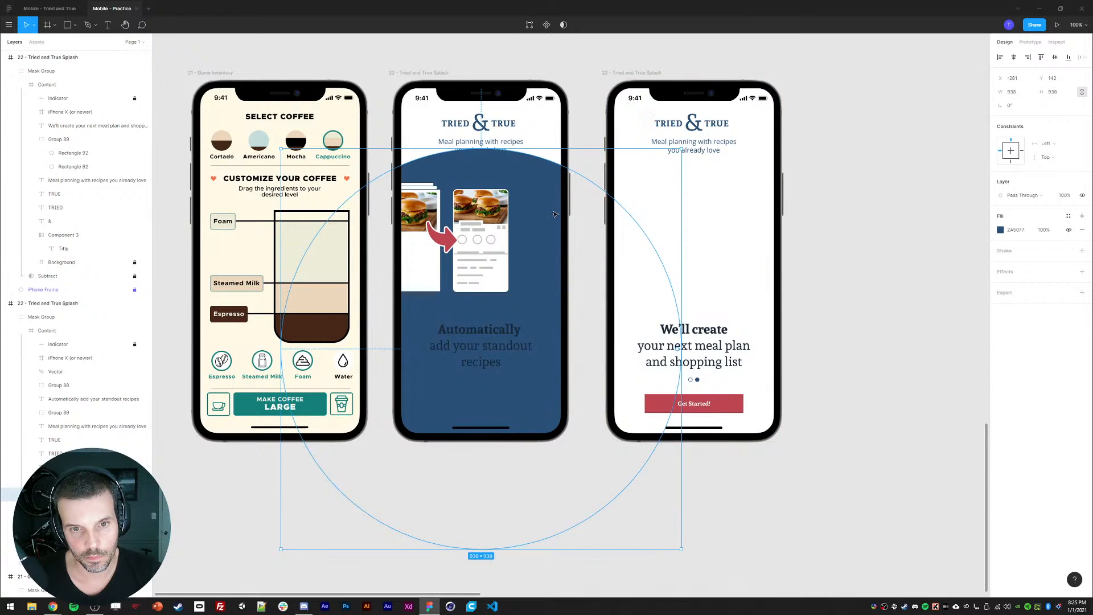
drag(535, 204, 533, 104)
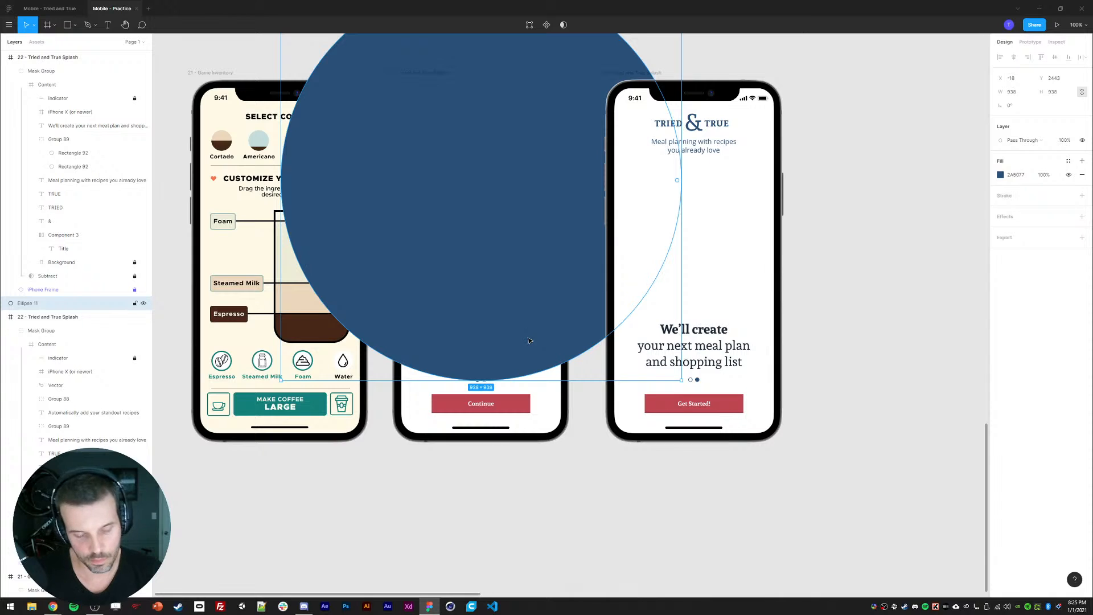
key(ctrl+z)
drag(542, 419, 539, 242)
drag(538, 283, 535, 212)
drag(537, 276, 531, 178)
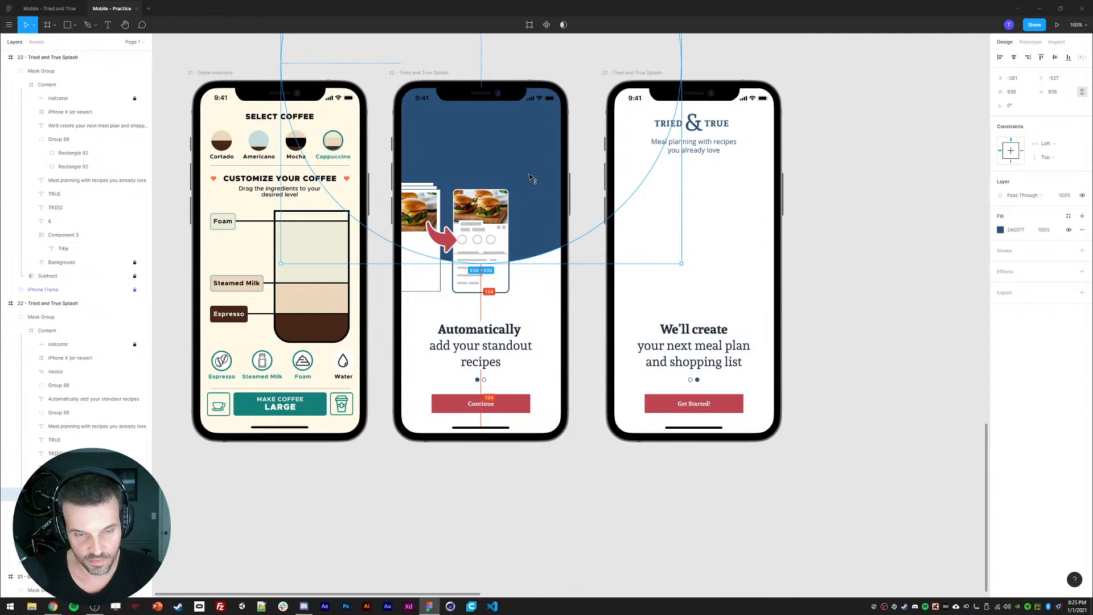
- Replace the circle with a rectangle about 373 × 430 covering the upper part of the middle phone screen
key(Delete)
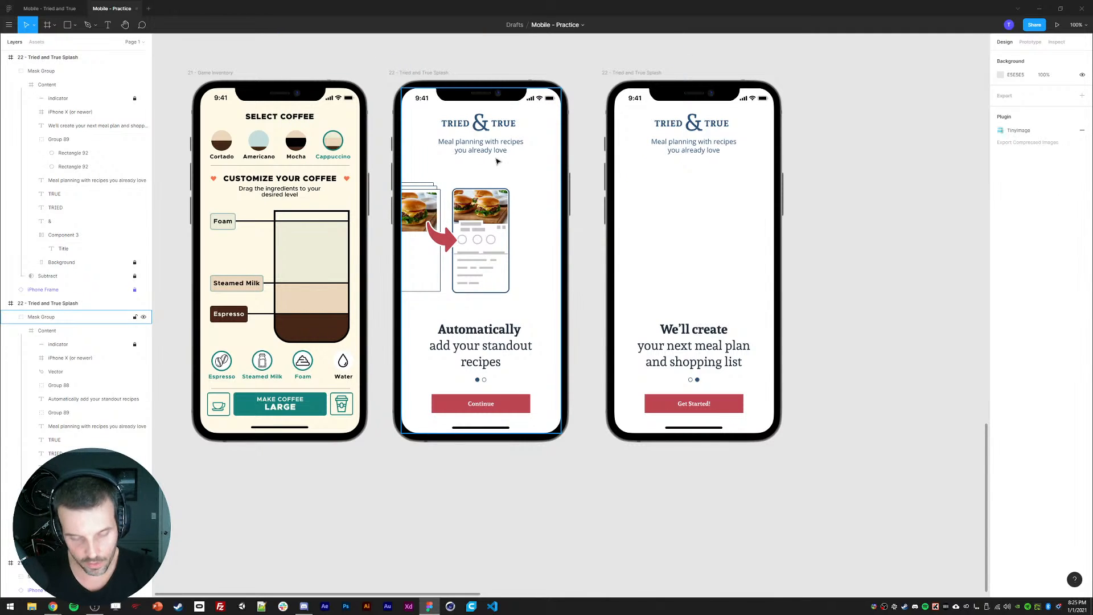
key(r)
mouse_move(401, 270)
mouse_down()
mouse_move(512, 93)
mouse_move(562, 87)
mouse_up()
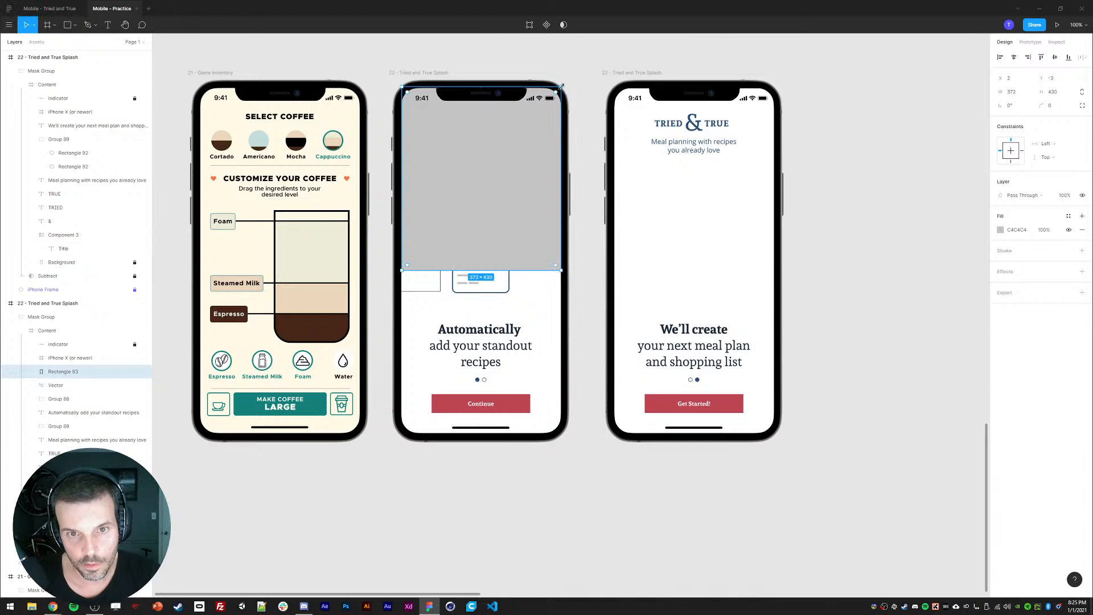
- Set the new rectangle's corner radius to 20
click(1040, 110)
text(12)
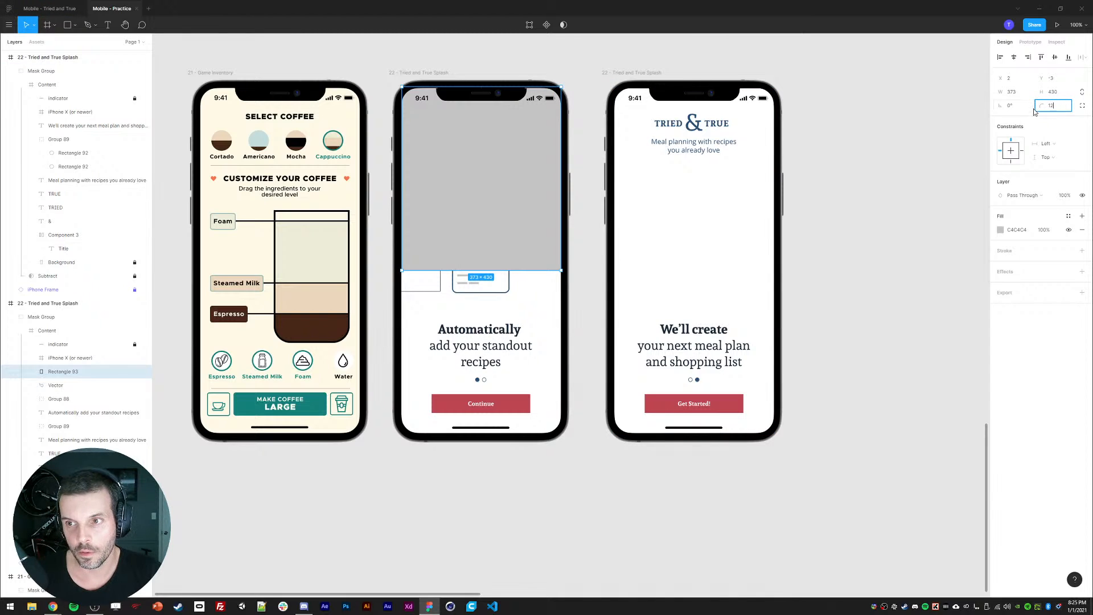
key(Return)
drag(1054, 106, 1002, 111)
text(202)
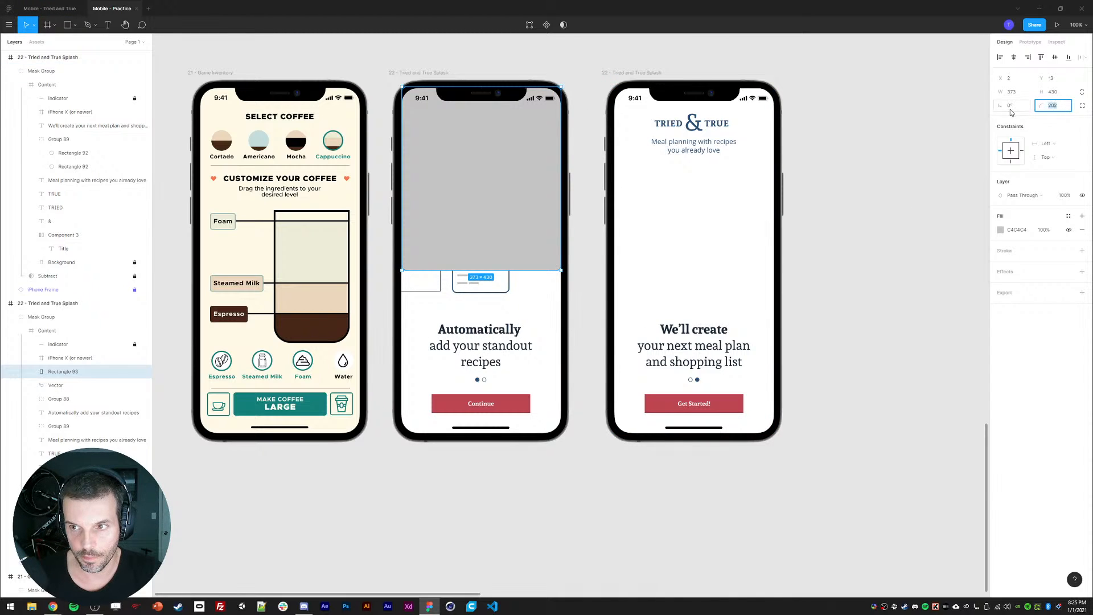
key(Return)
- Fill the rectangle with the sampled brand blue and move it behind the logo, tagline and recipe illustration in the layer order
key(i)
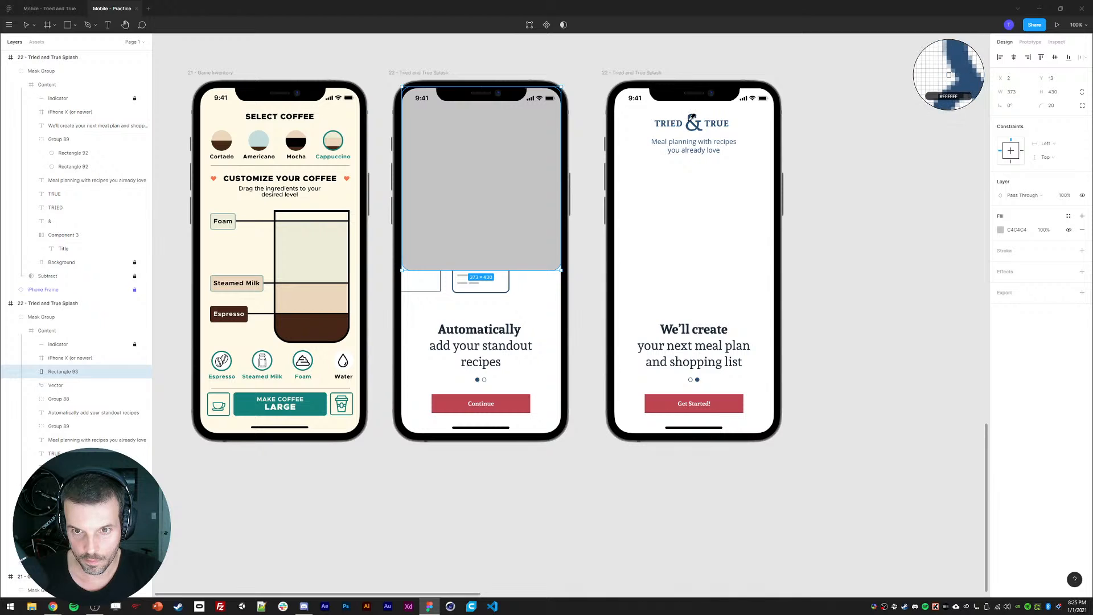
click(730, 357)
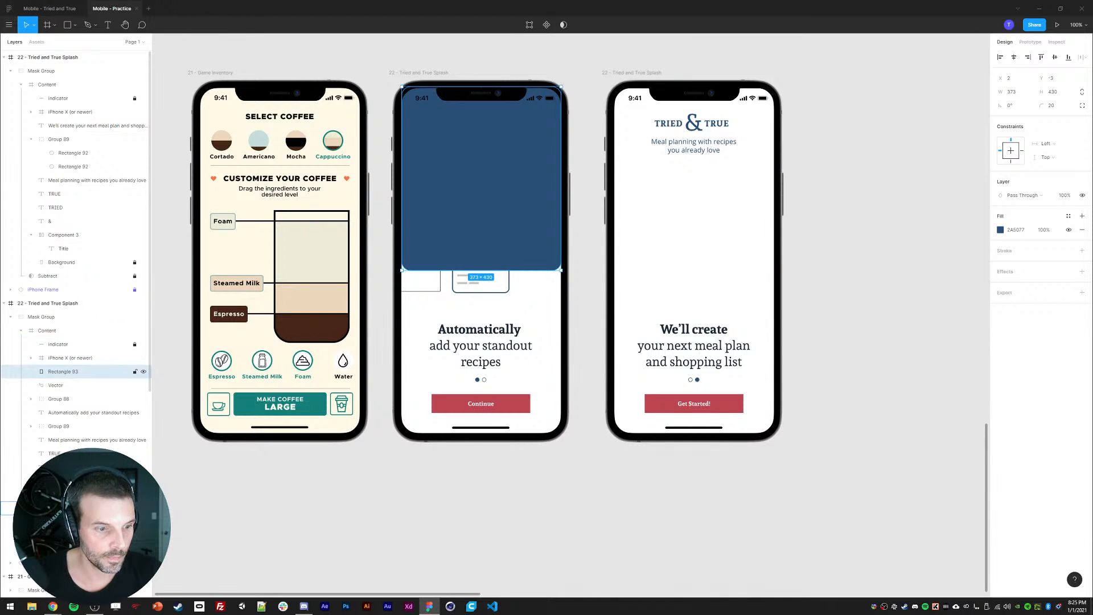
drag(74, 513, 74, 542)
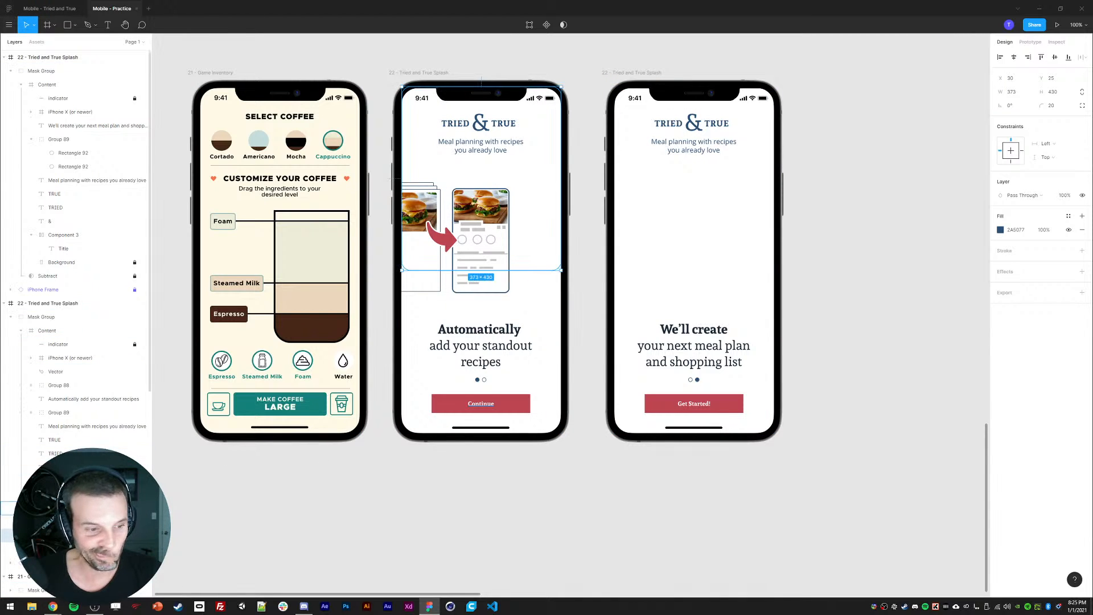
click(368, 506)
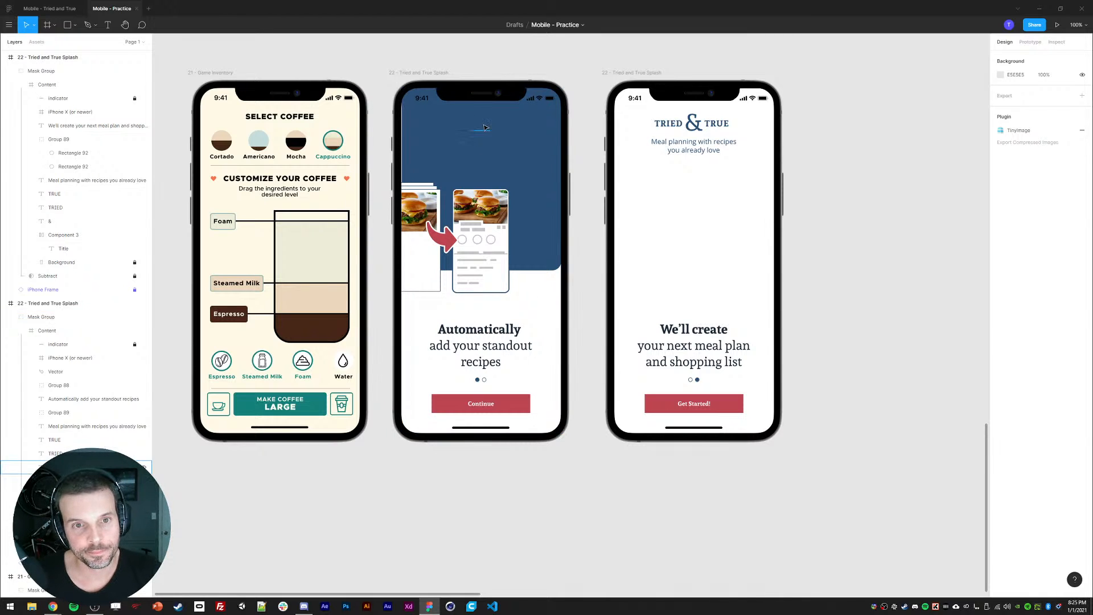
- Recolor the TRIED & TRUE logo text and the tagline on the middle screen with white sampled from the screen background
ctrl+click(481, 125)
ctrl+shift+click(478, 145)
ctrl+shift+click(461, 126)
ctrl+shift+click(503, 125)
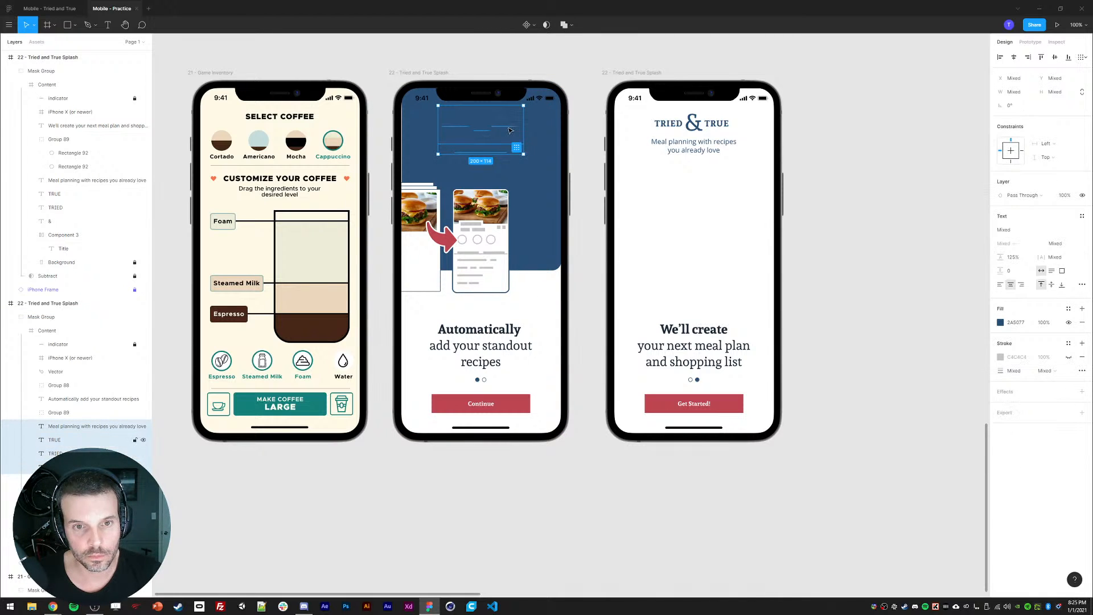
key(i)
click(545, 347)
click(534, 513)
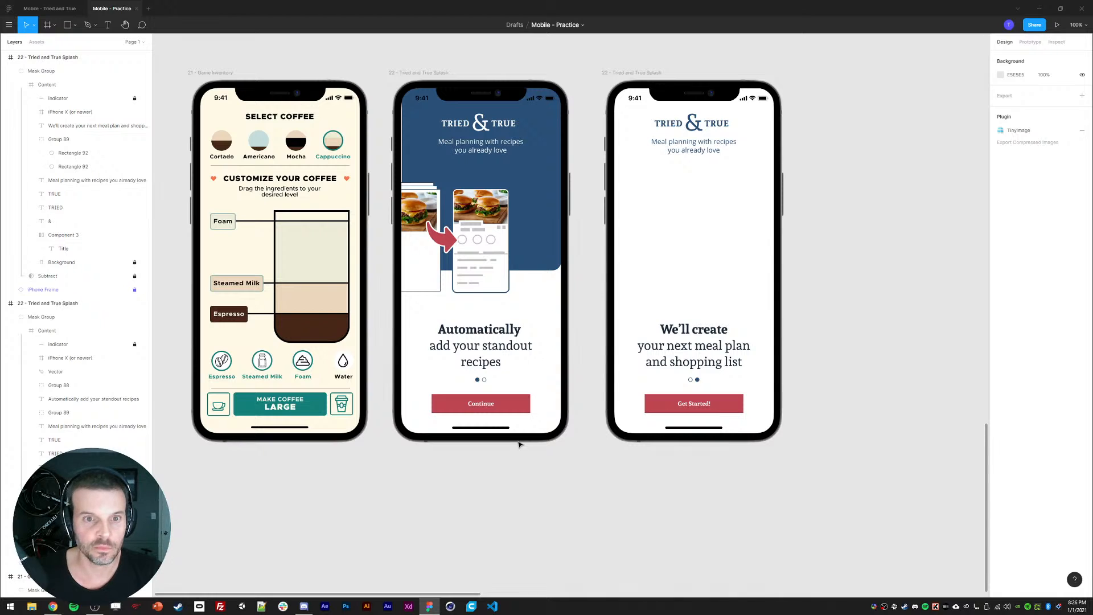
- Fit the blue rectangle to the screen's width of 374 and move it up to a Y position of -75
ctrl+click(523, 211)
click(480, 509)
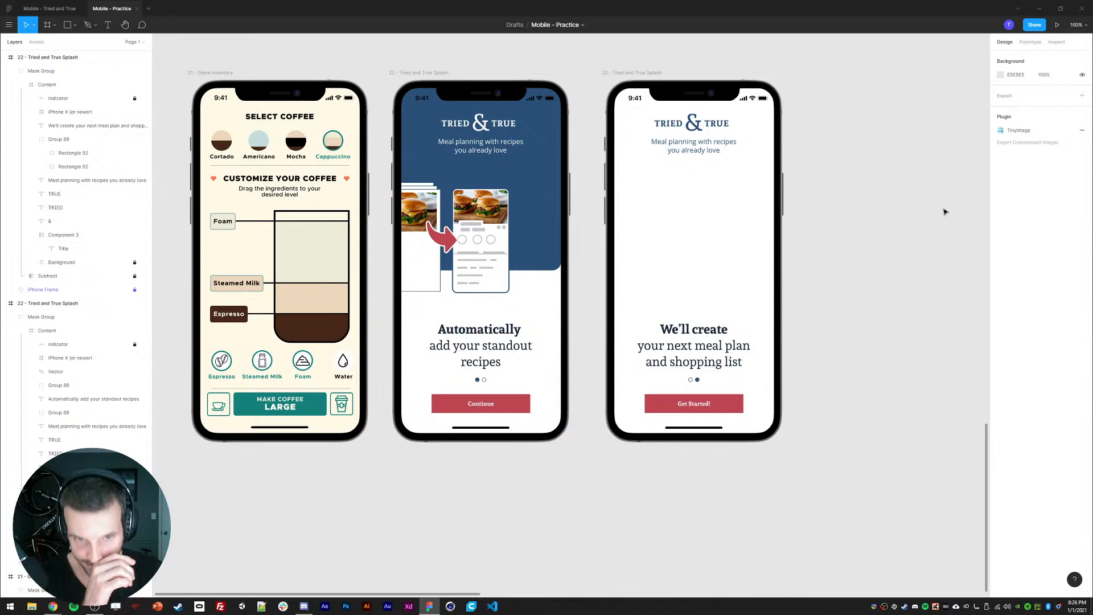
ctrl+click(538, 259)
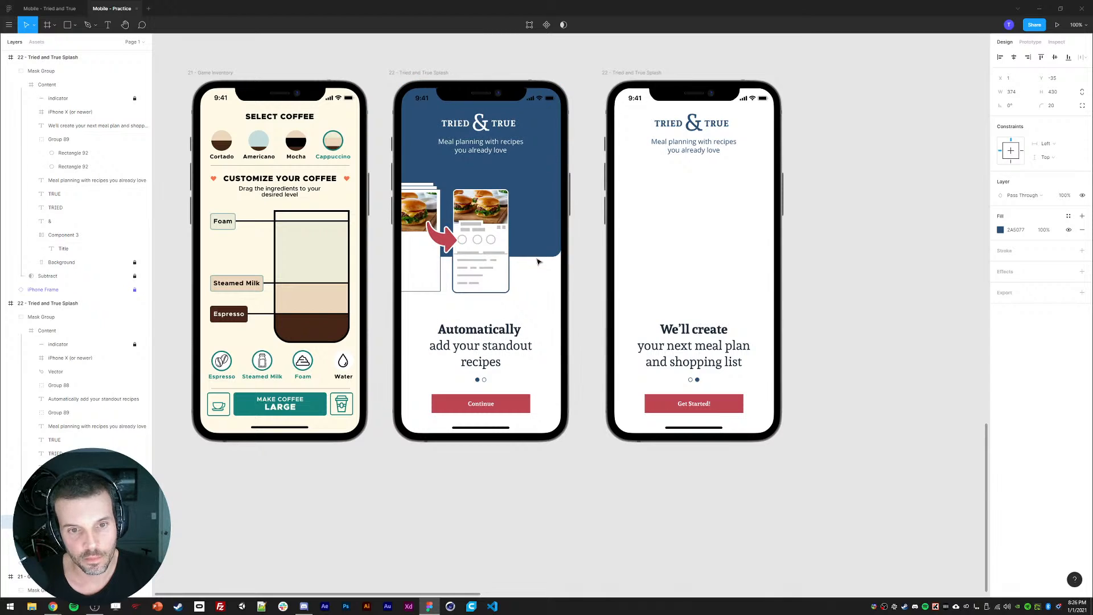
drag(538, 259, 538, 242)
click(454, 480)
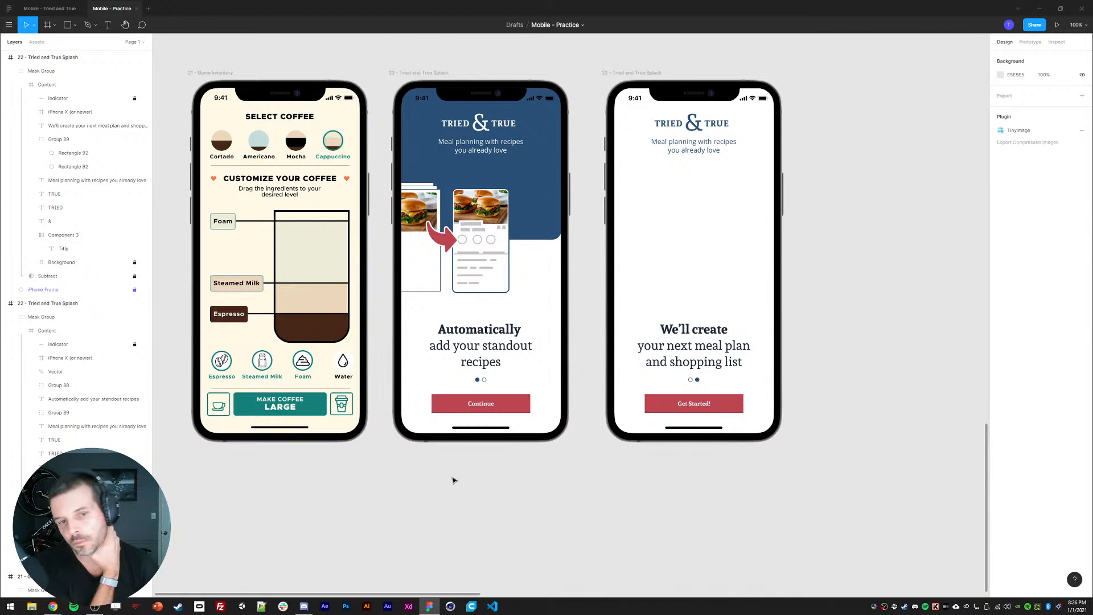
- Fit the blue rectangle to the full height of the phone screen, then halve its height to 404
ctrl+click(543, 221)
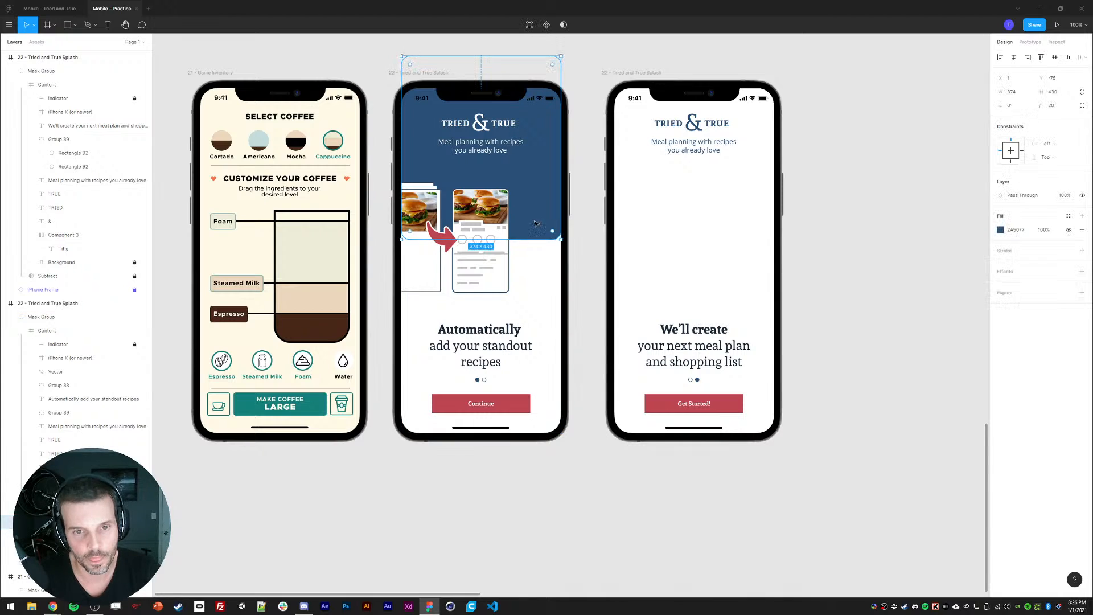
drag(486, 250, 483, 433)
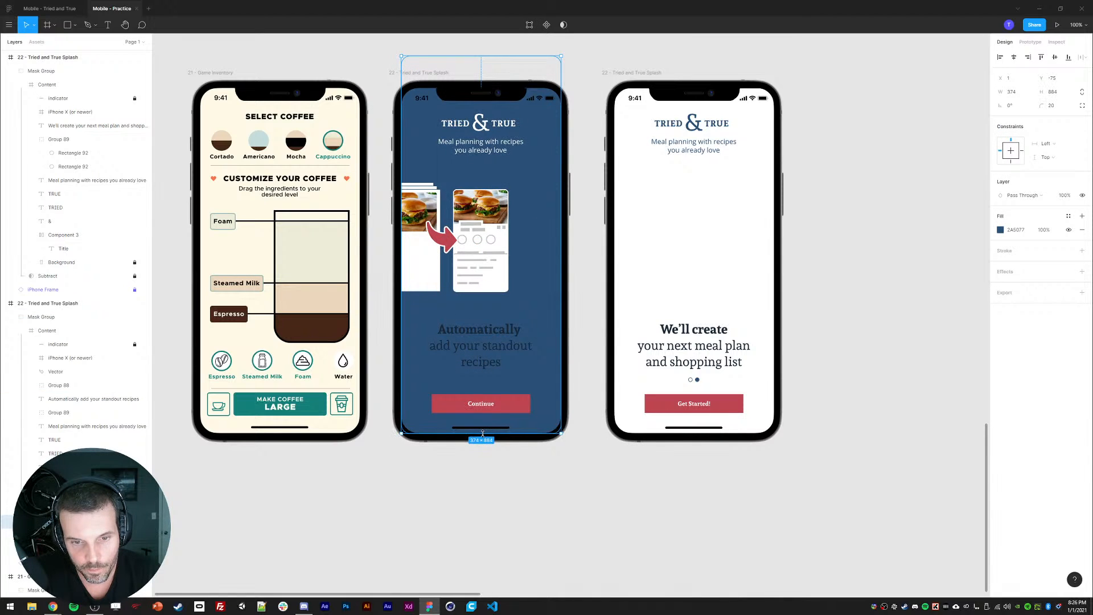
drag(514, 56, 504, 88)
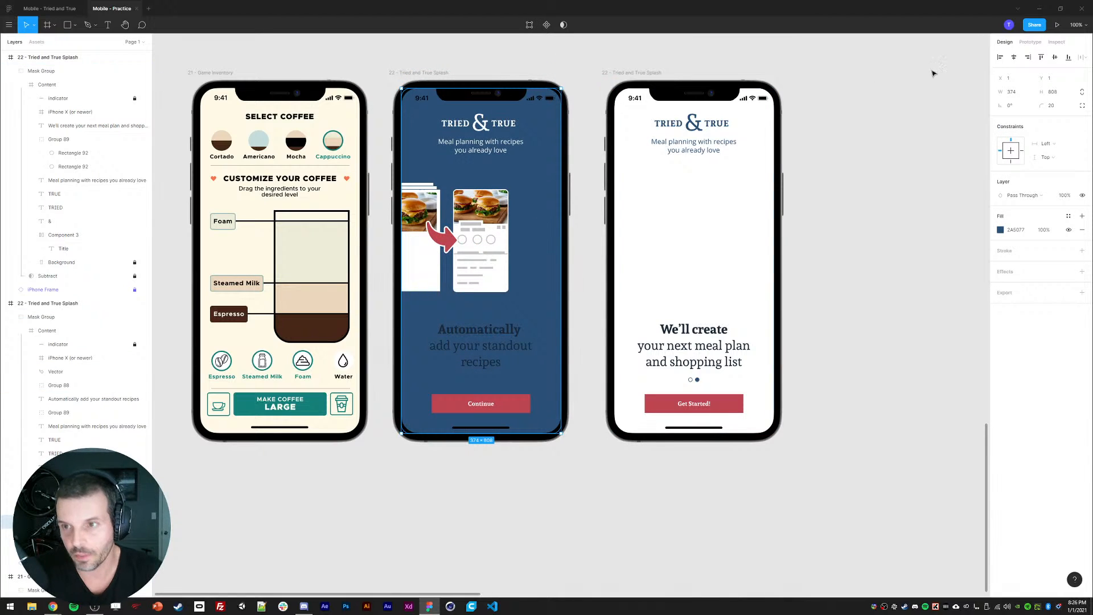
click(1052, 92)
text(/2)
key(Return)
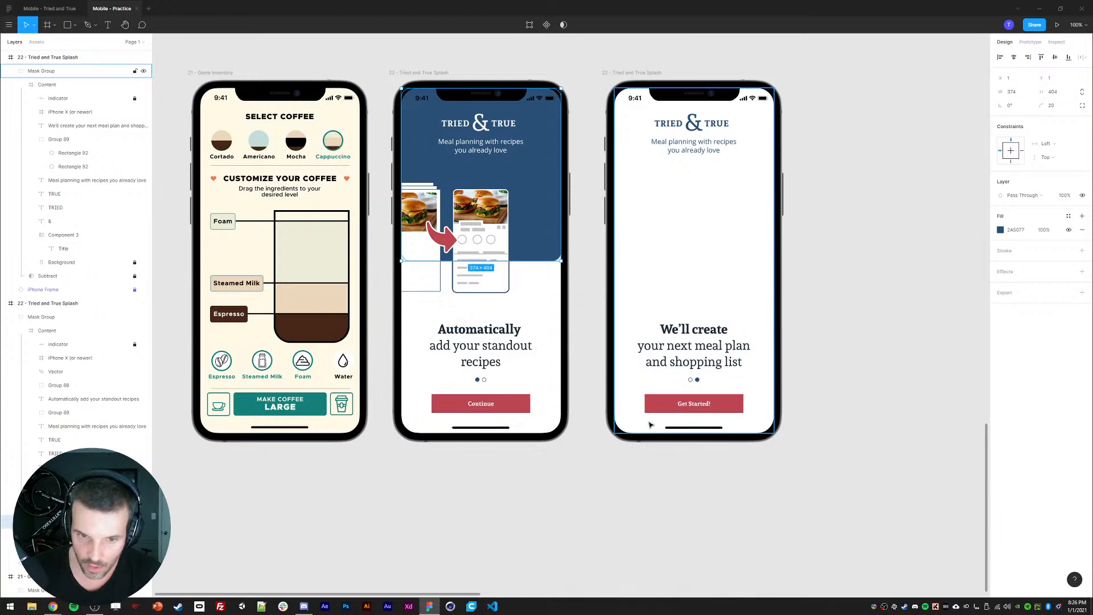
click(548, 539)
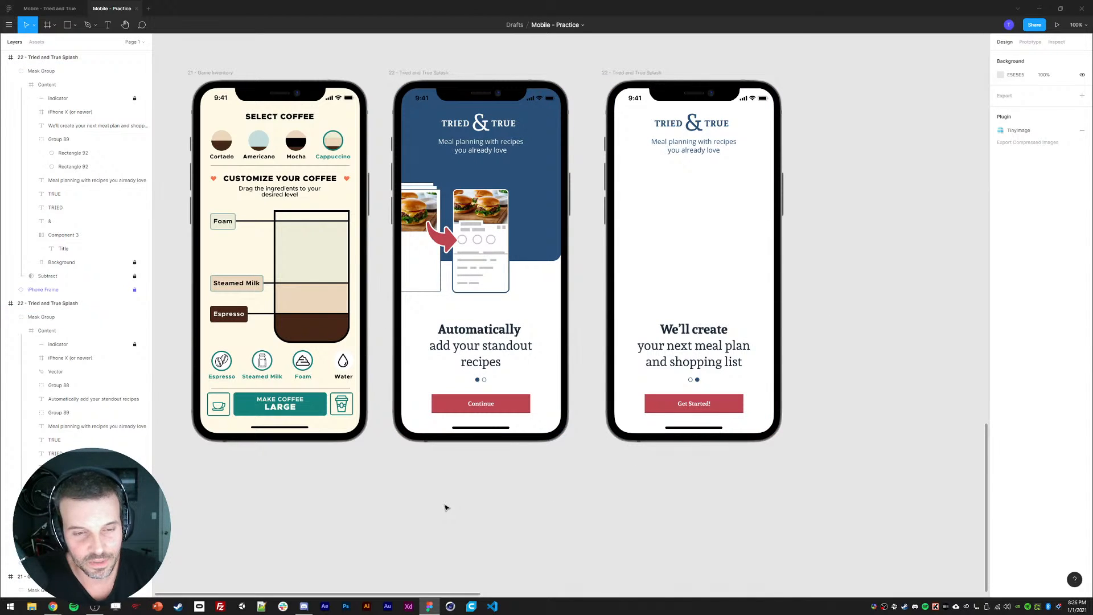
- Try shifting the recipe card stack, red arrow and recipe card together horizontally, ending with the single card centered on the screen
click(497, 264)
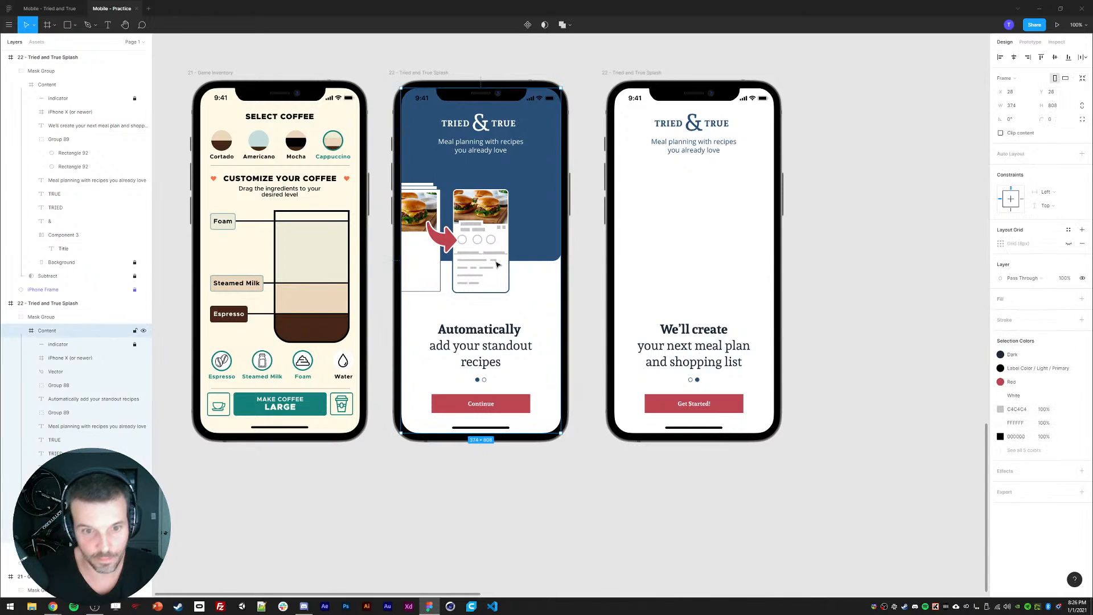
shift+click(57, 375)
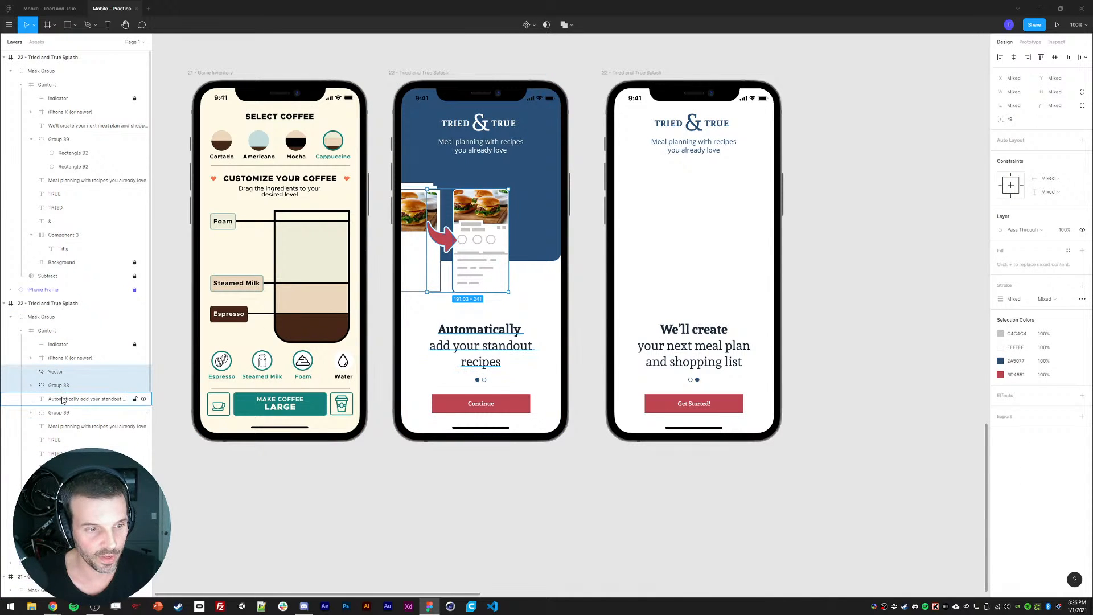
drag(464, 257, 484, 257)
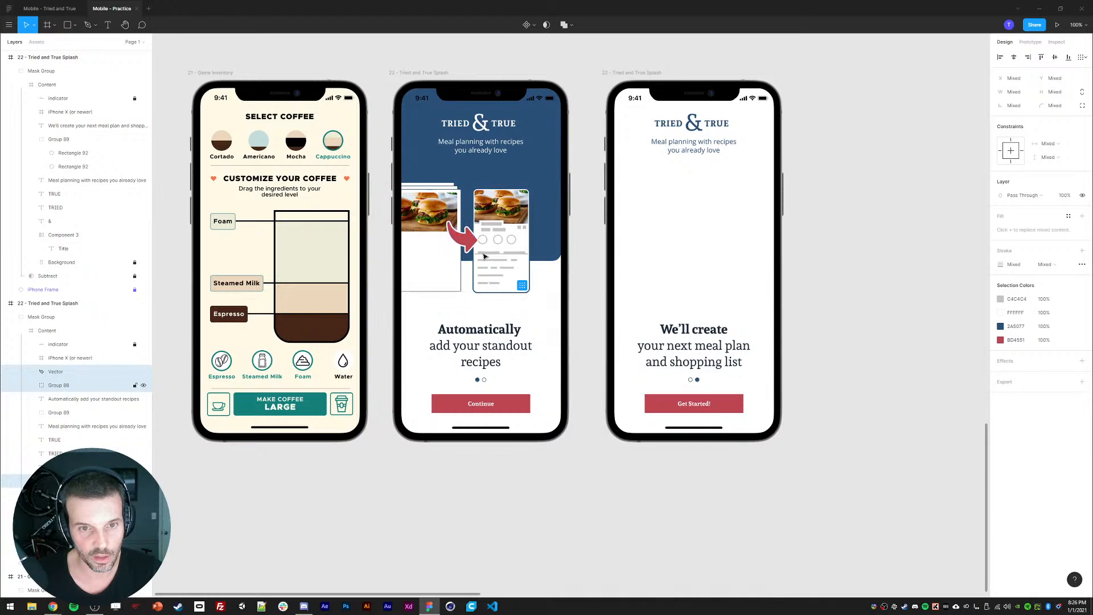
key(shift+Right)
key(shift+Right)
key(shift+Right)
key(shift+Right)
key(shift+Left)
key(shift+Left)
key(shift+Left)
key(shift+Left)
key(shift+Left)
key(shift+Left)
key(shift+Left)
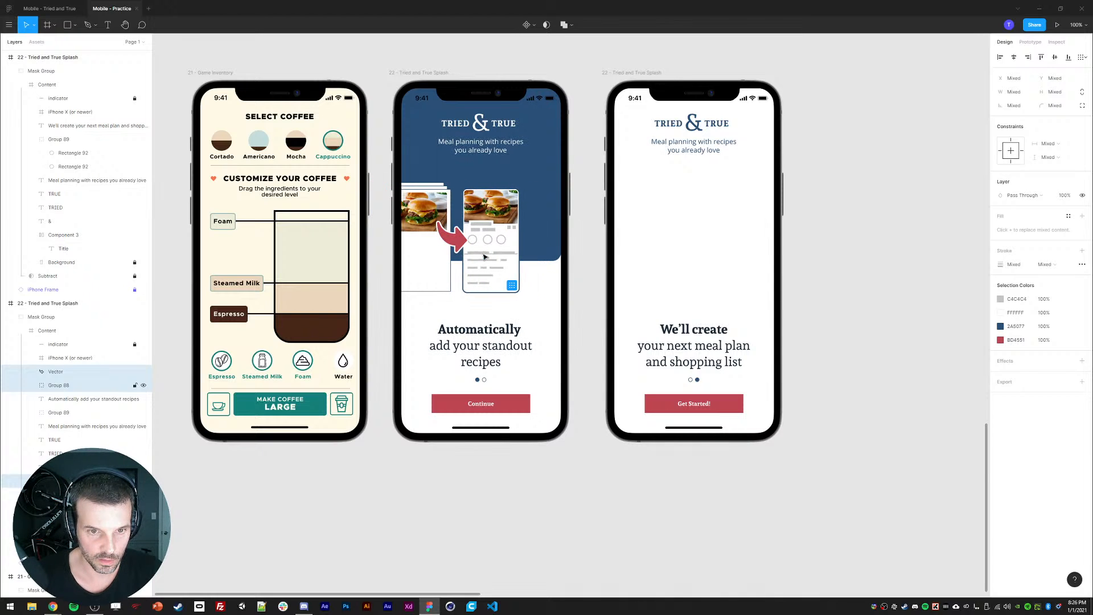
key(shift+Left)
key(shift+Left)
key(shift+Left)
click(415, 528)
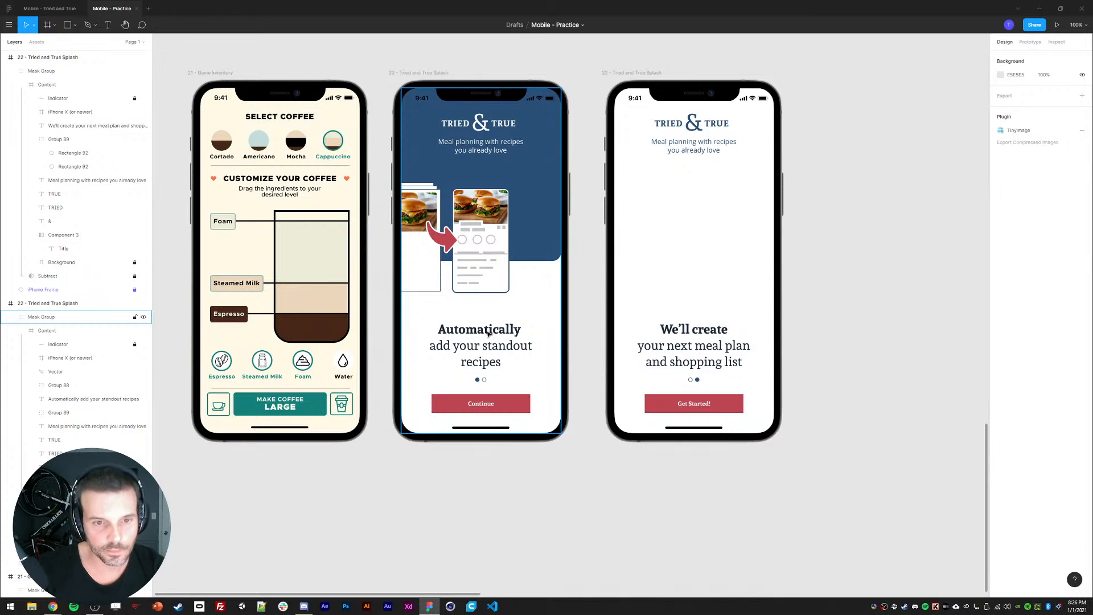
- Scale the recipe card stack on the middle screen down proportionally to about 137 by 190
double_click(429, 275)
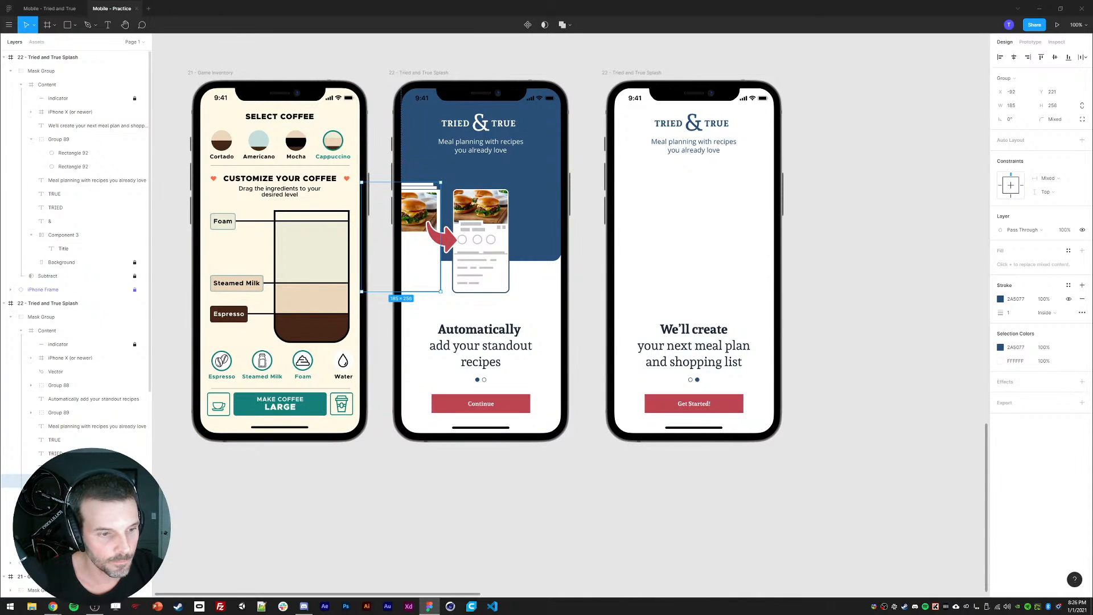
key(k)
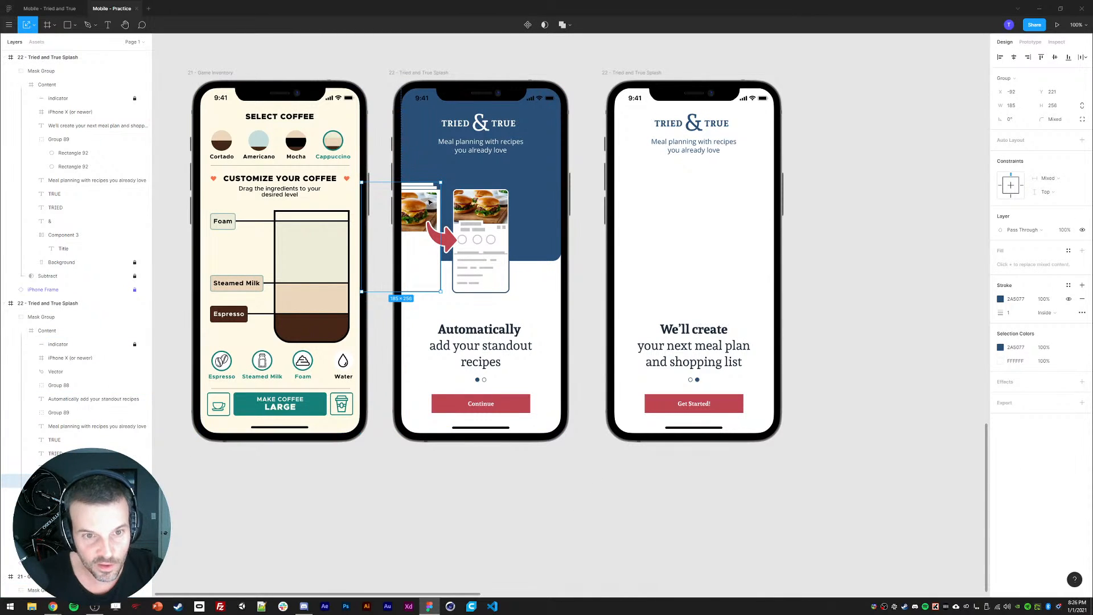
drag(440, 181, 426, 206)
key(v)
click(403, 469)
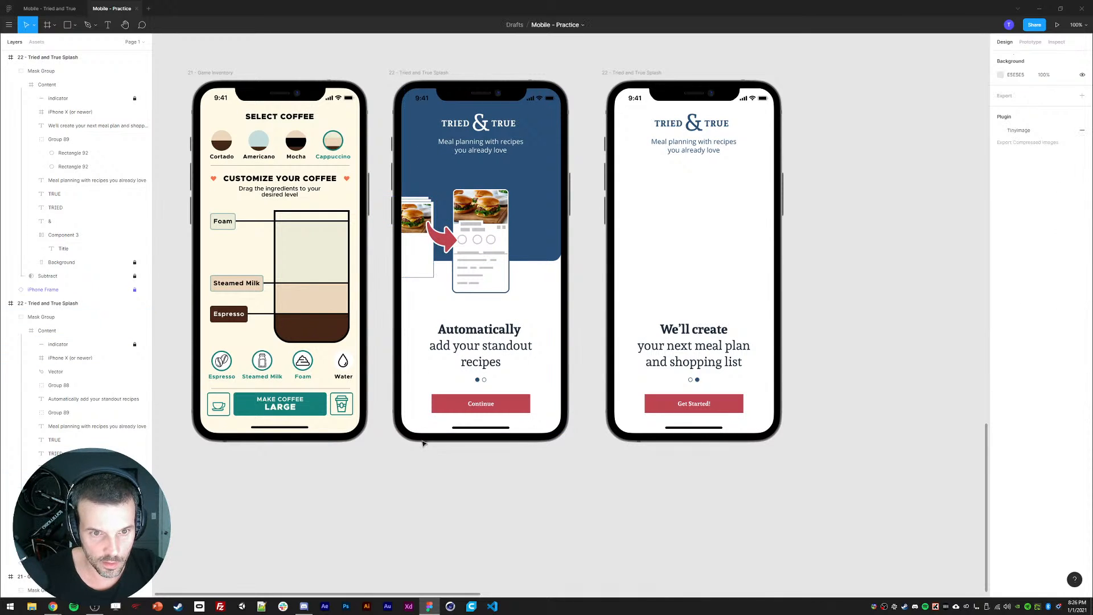
- Try nudging the whole recipe card stack 16 px closer to the single recipe card
click(415, 233)
double_click(416, 233)
key(shift+Right)
key(shift+Right)
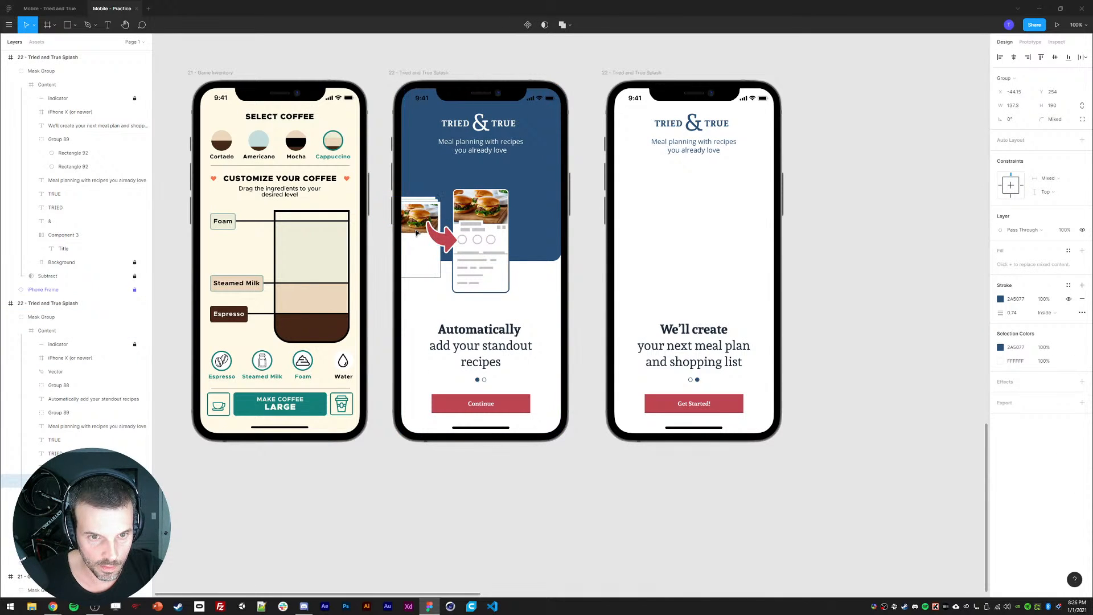
key(shift+Left)
key(shift+Left)
- Nudge the stack's front card and its burger image together 8 px toward the single recipe card
double_click(416, 231)
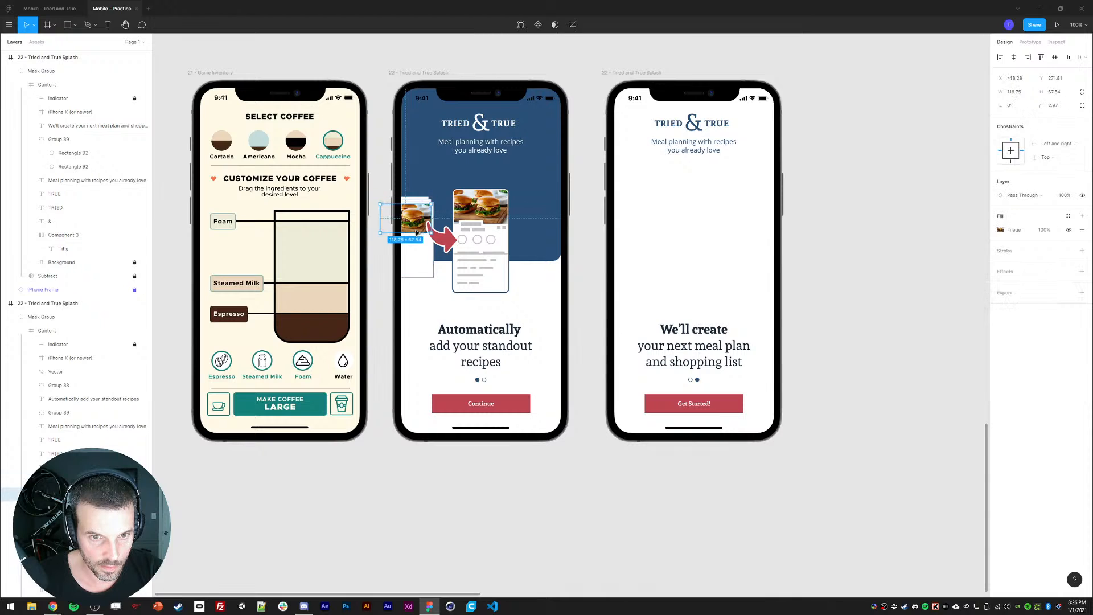
shift+click(421, 253)
key(shift+Right)
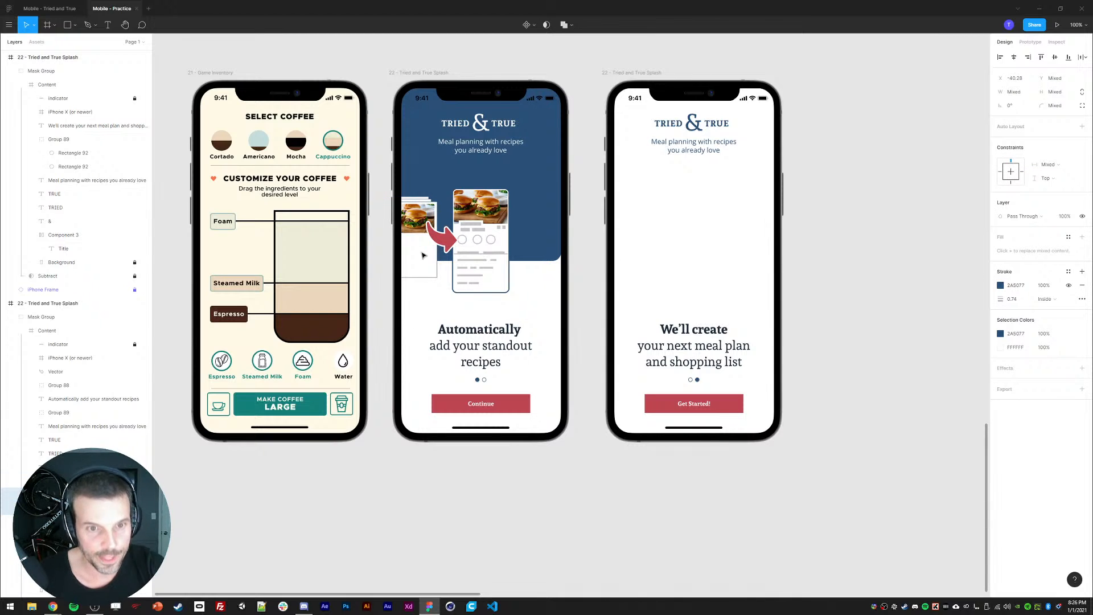
click(392, 431)
- Set the stack's front card to X -40 and Y 265, with a width of 125 and a height of 173
ctrl+click(431, 265)
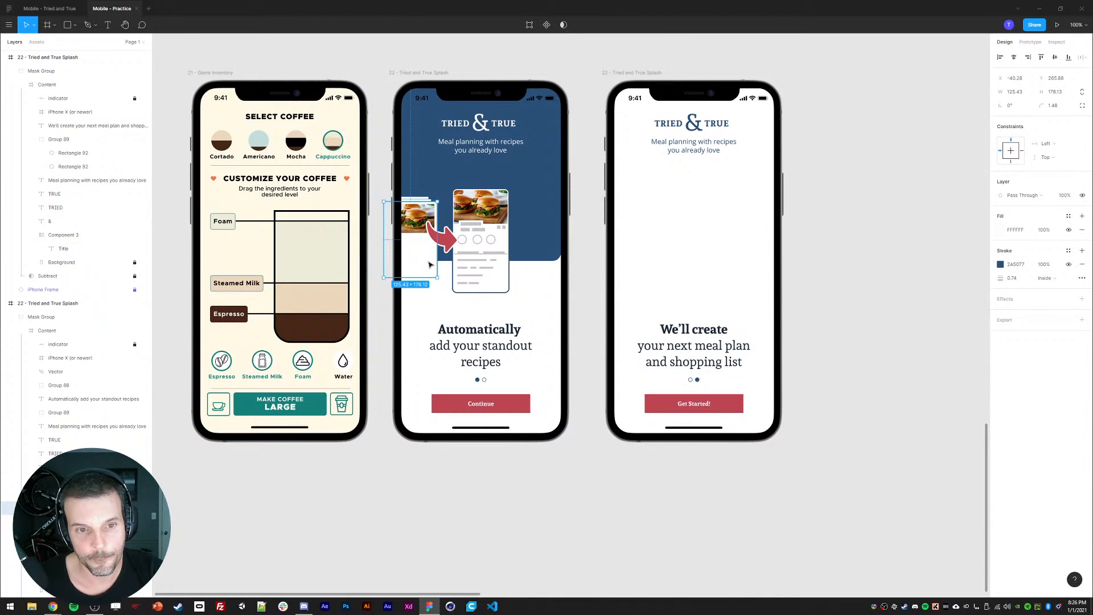
click(1024, 81)
click(1025, 81)
key(BackSpace)
key(BackSpace)
click(1068, 80)
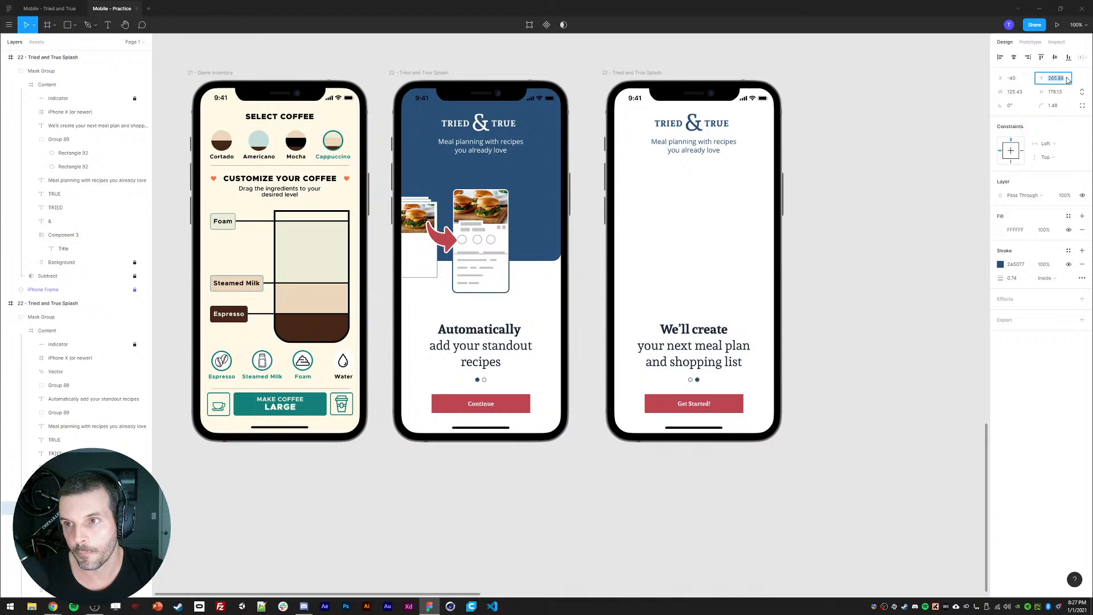
click(1063, 93)
key(BackSpace)
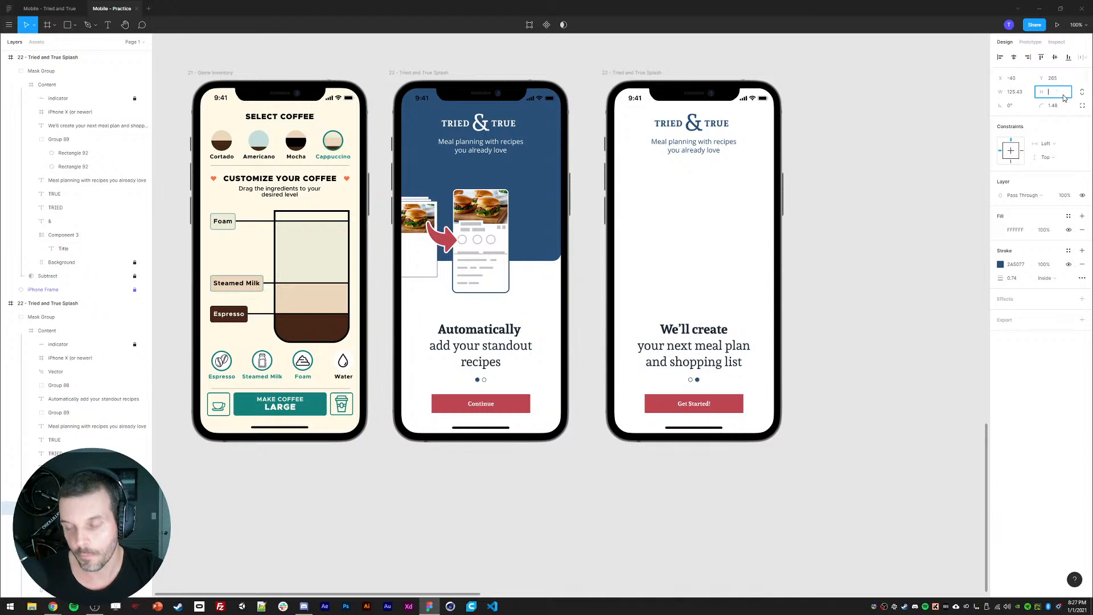
text(173)
click(1017, 92)
click(1019, 93)
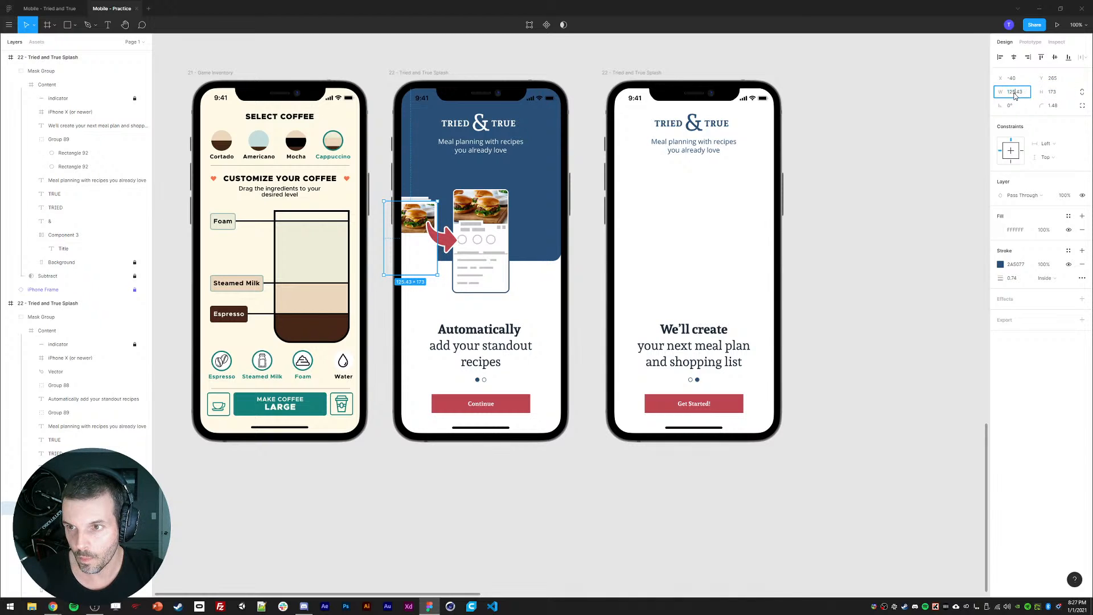
key(BackSpace)
key(BackSpace)
key(BackSpace)
click(483, 480)
ctrl+click(417, 270)
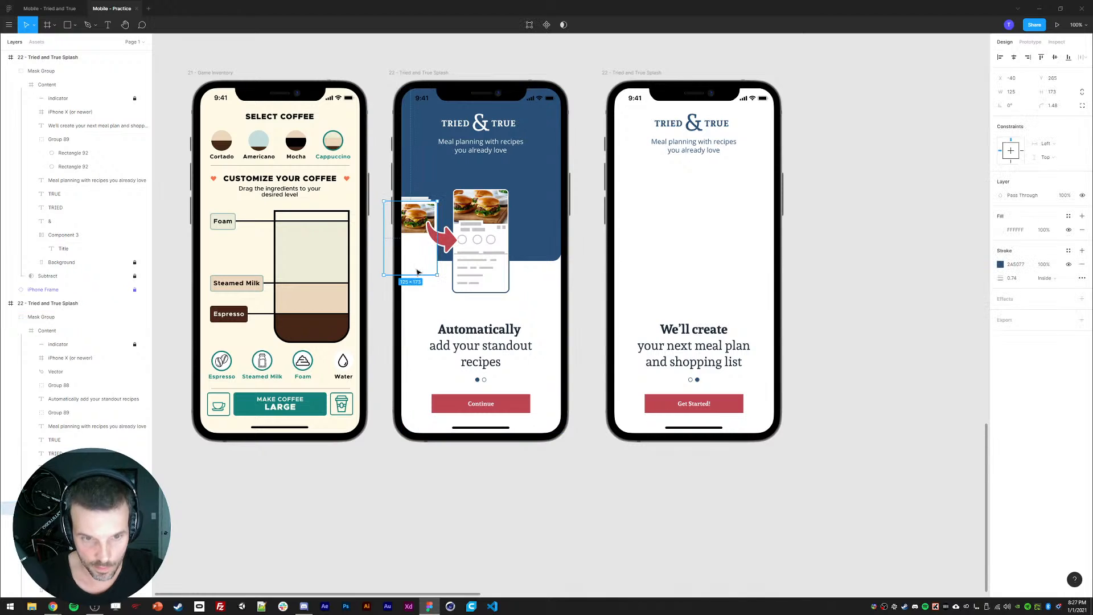
key(alt)
key(ctrl+z)
key(ctrl+z)
key(ctrl+z)
key(ctrl+z)
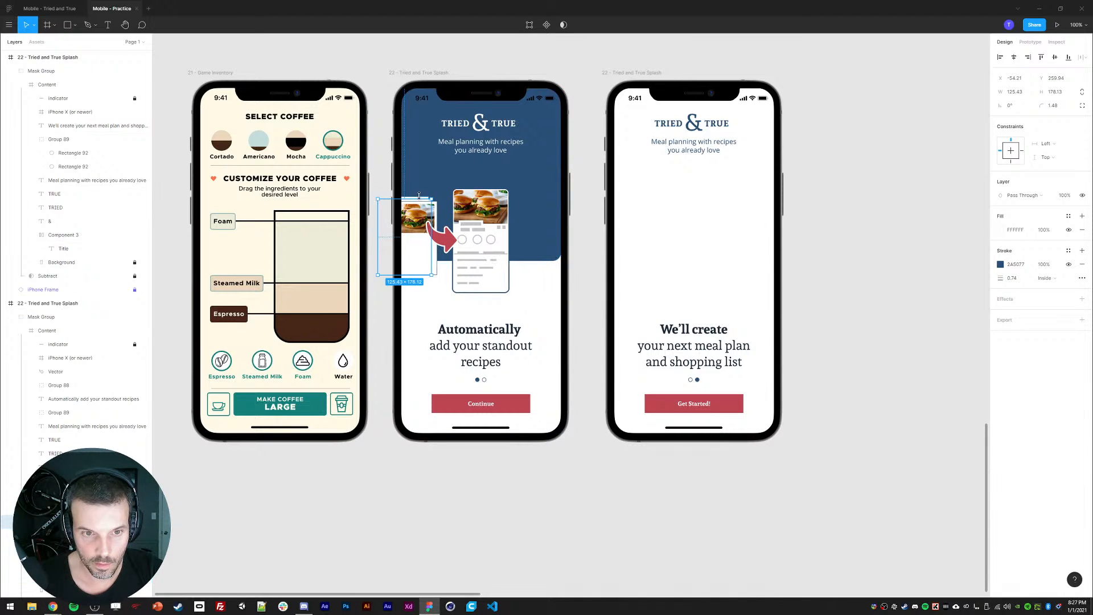
click(408, 510)
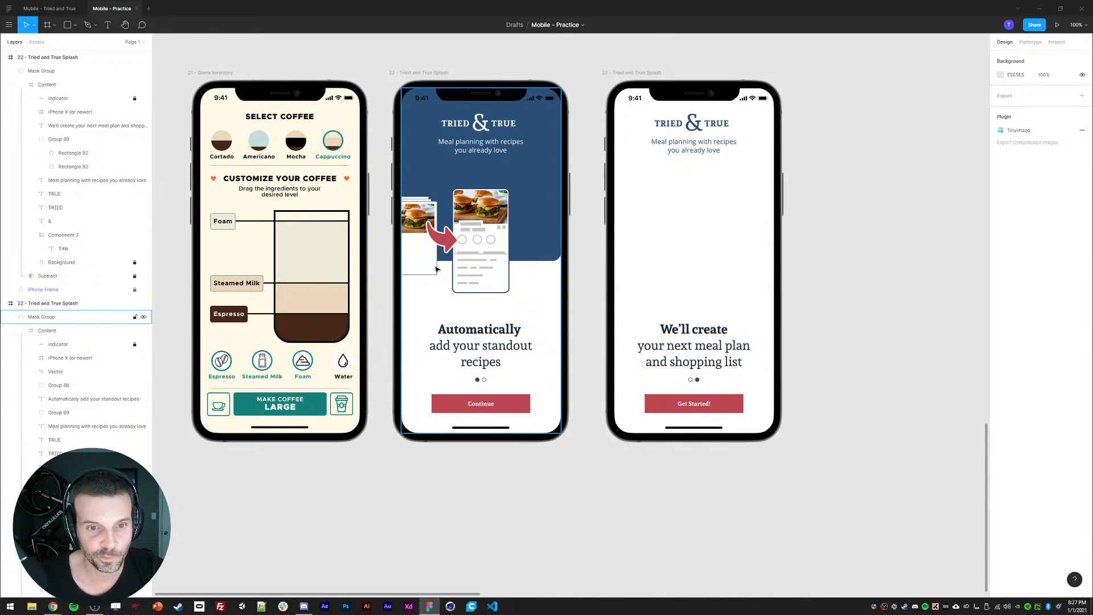
- Copy the single recipe card's three gray title placeholder bars and paste them below the burger image on the stack's front card
key(ctrl+plus)
drag(392, 260, 468, 312)
ctrl+click(437, 183)
ctrl+shift+click(439, 197)
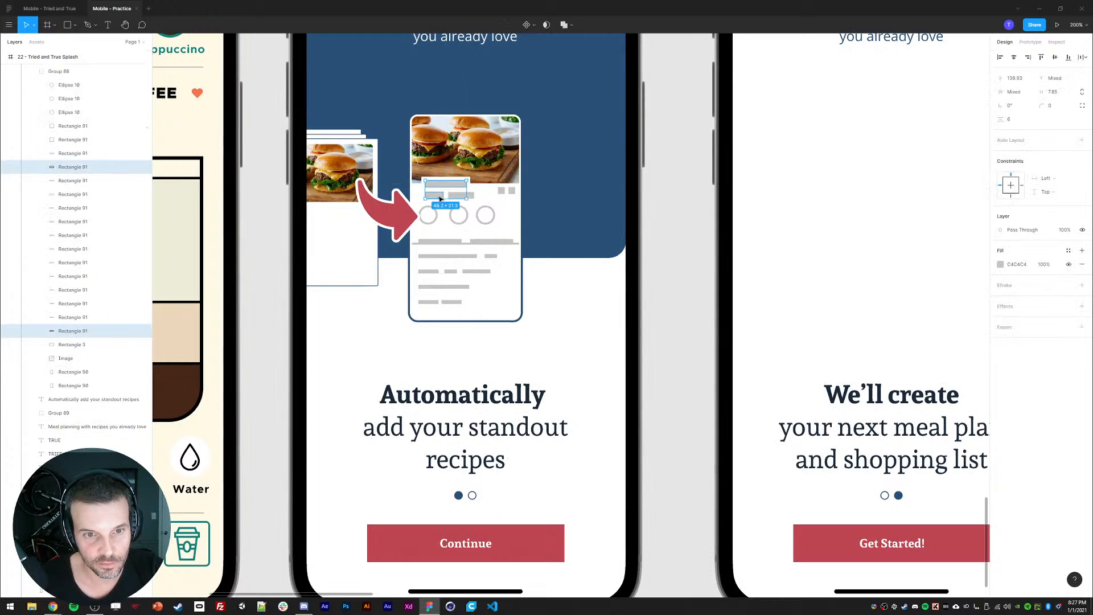
shift+click(464, 195)
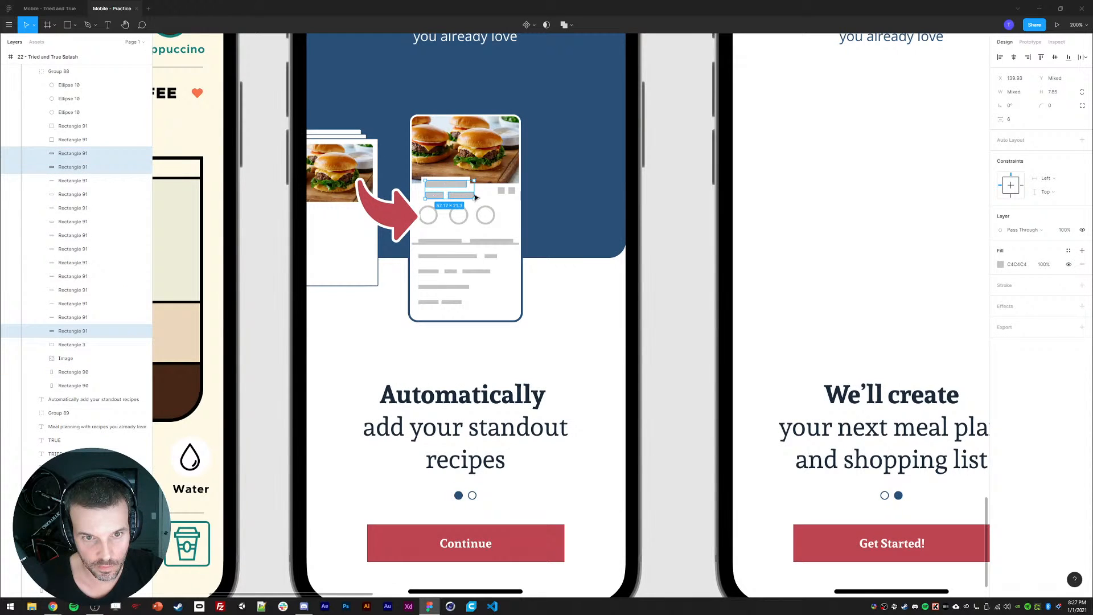
click(352, 240)
key(ctrl+v)
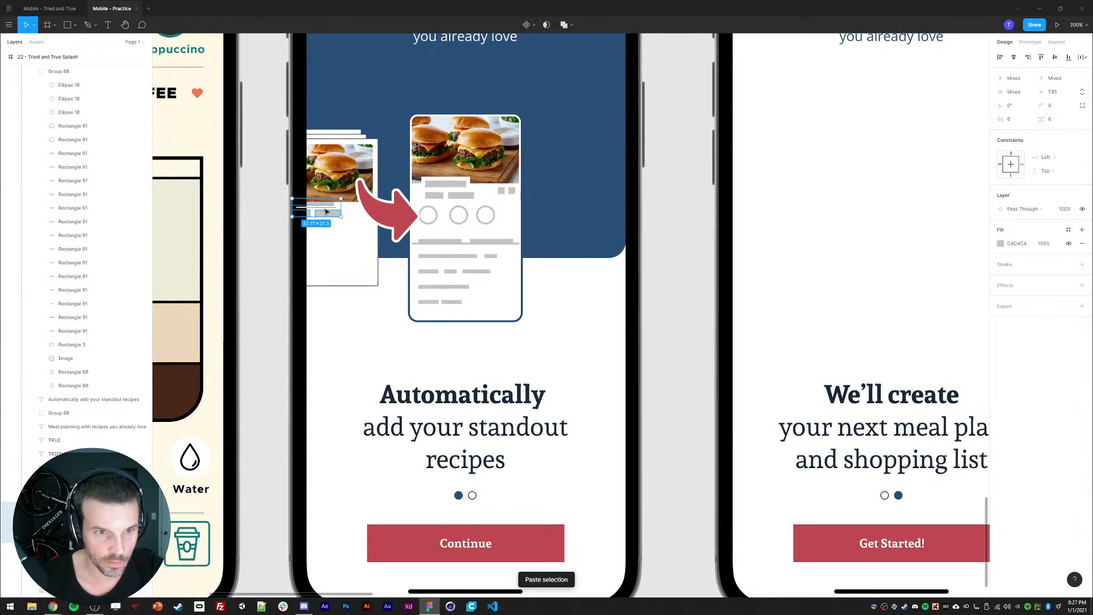
click(336, 356)
key(shift+0)
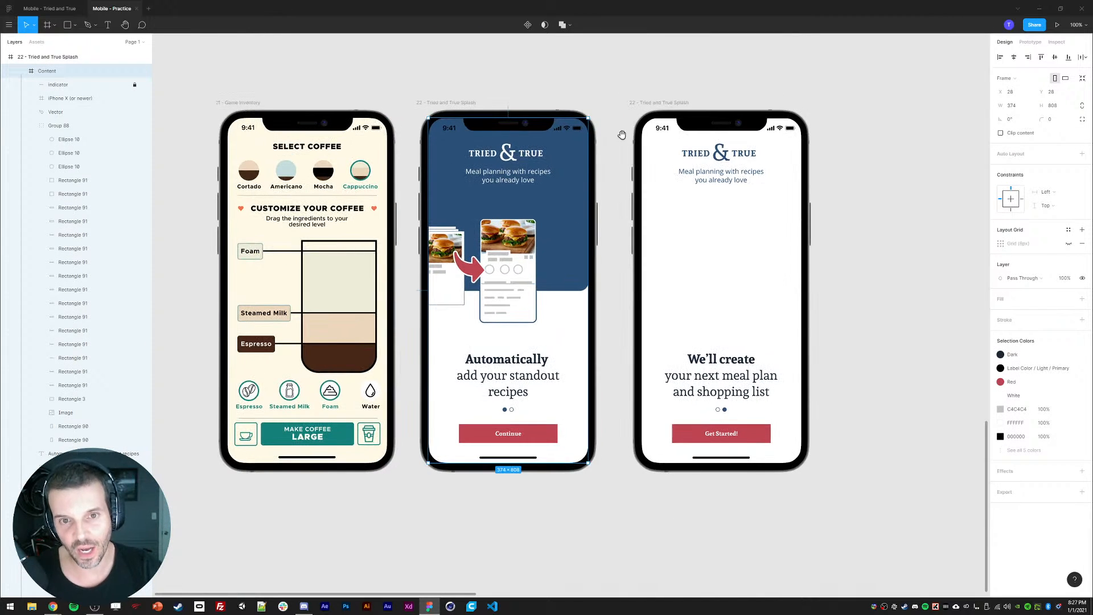
- Detach the Label Color style from the middle screen's status bar and recolor its time and icons white (FFFFFF)
click(622, 135)
double_click(562, 130)
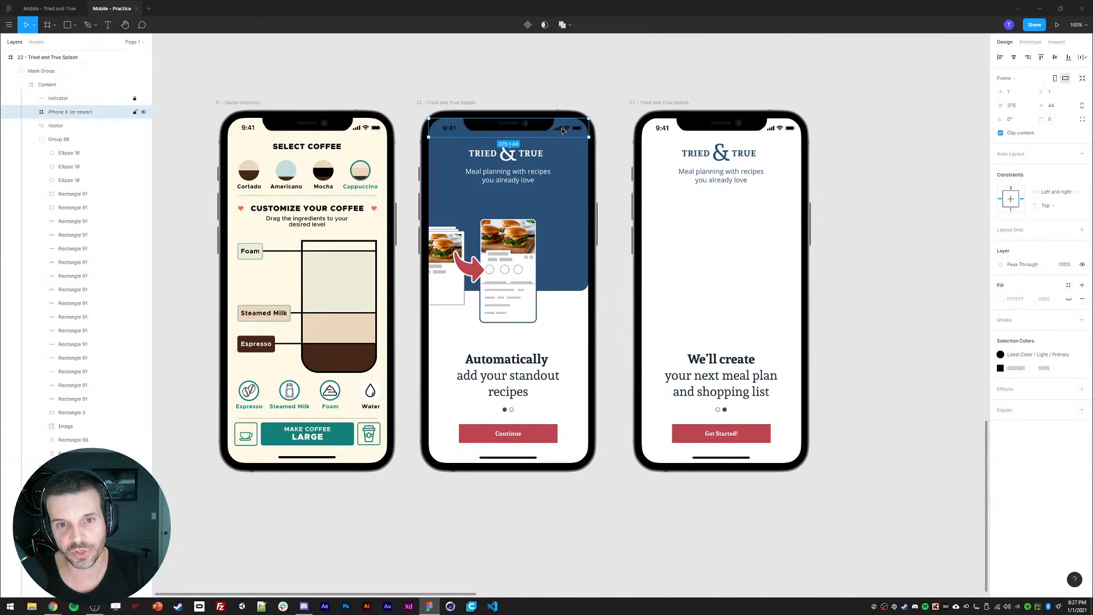
double_click(562, 131)
click(59, 116)
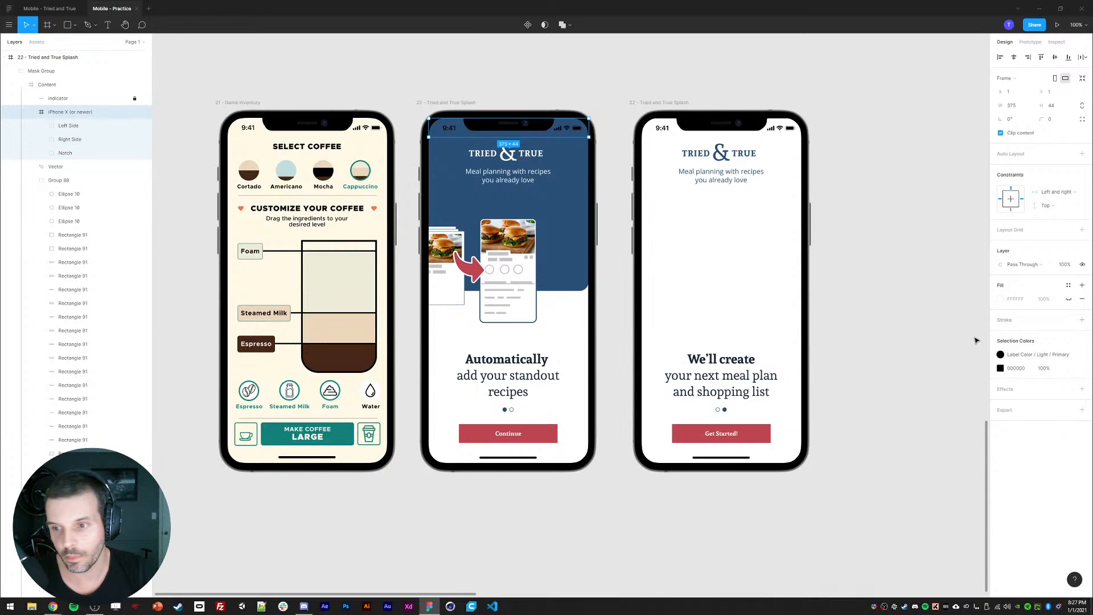
click(1068, 354)
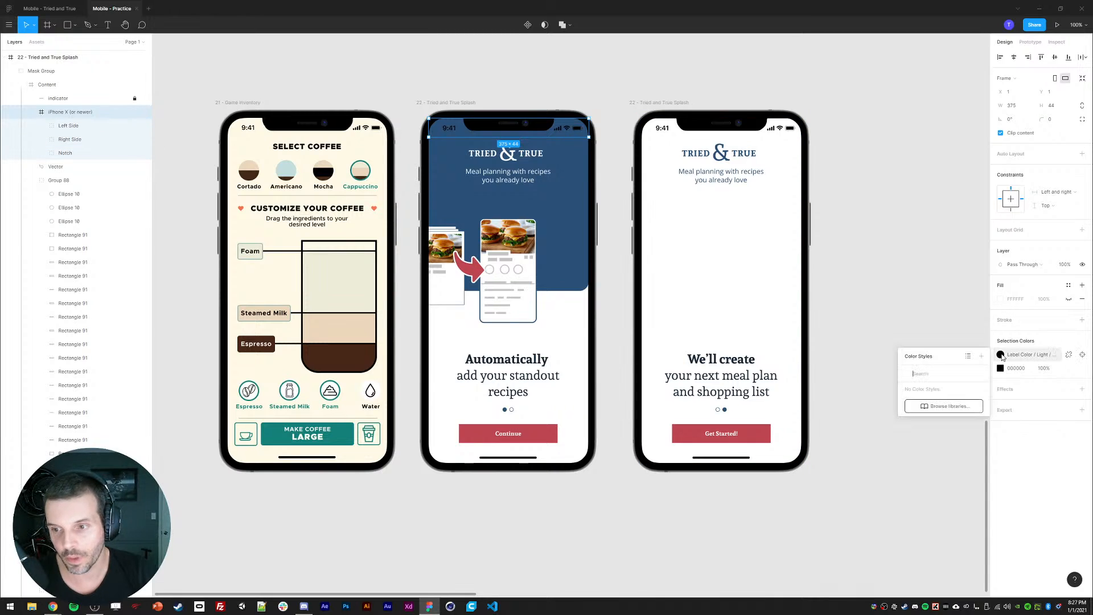
click(1069, 354)
click(999, 354)
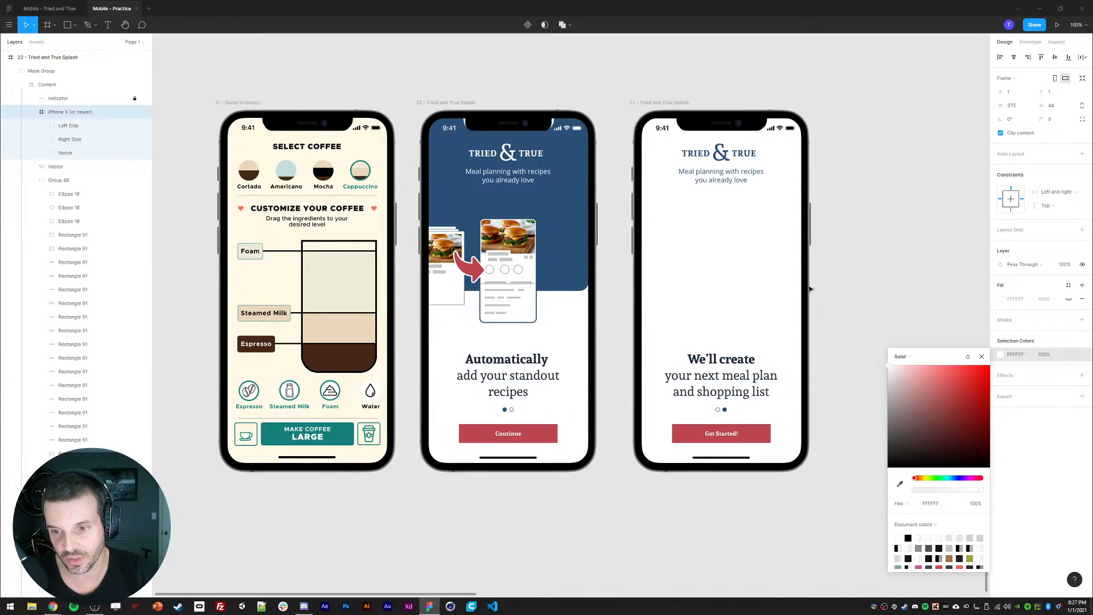
click(826, 185)
click(463, 125)
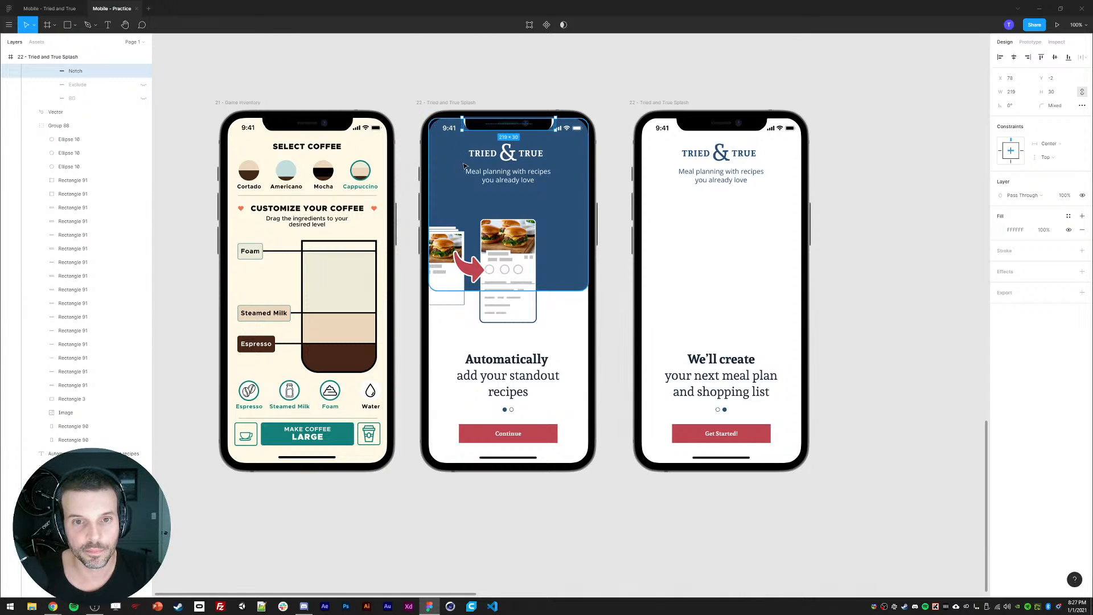
click(557, 97)
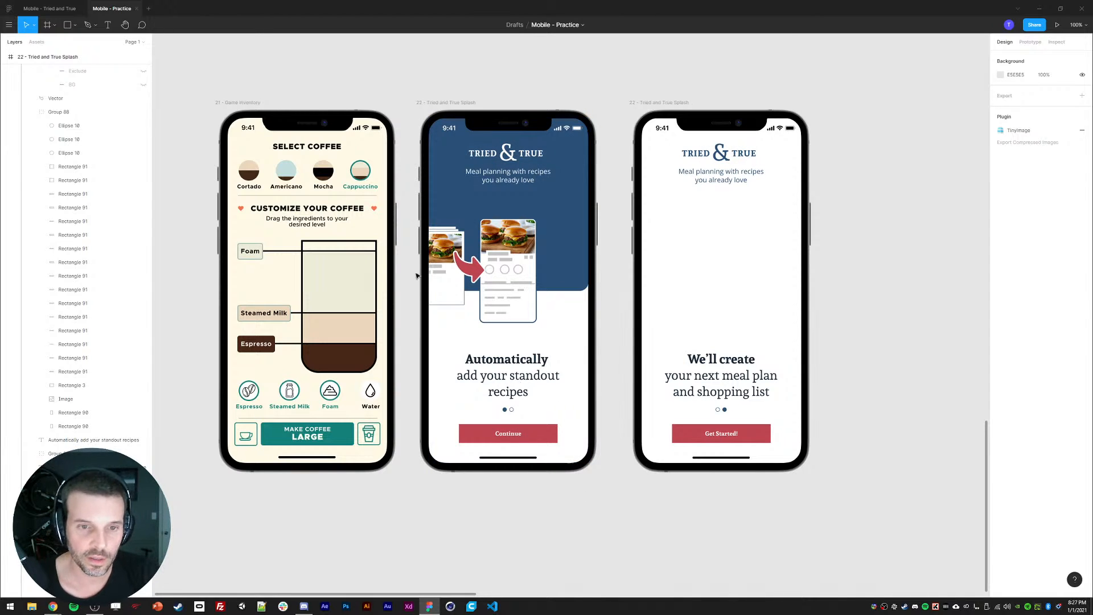
- Set the stack's middle card to X -54 and Y 259, with a width of 125 and a height of 178
ctrl+click(447, 229)
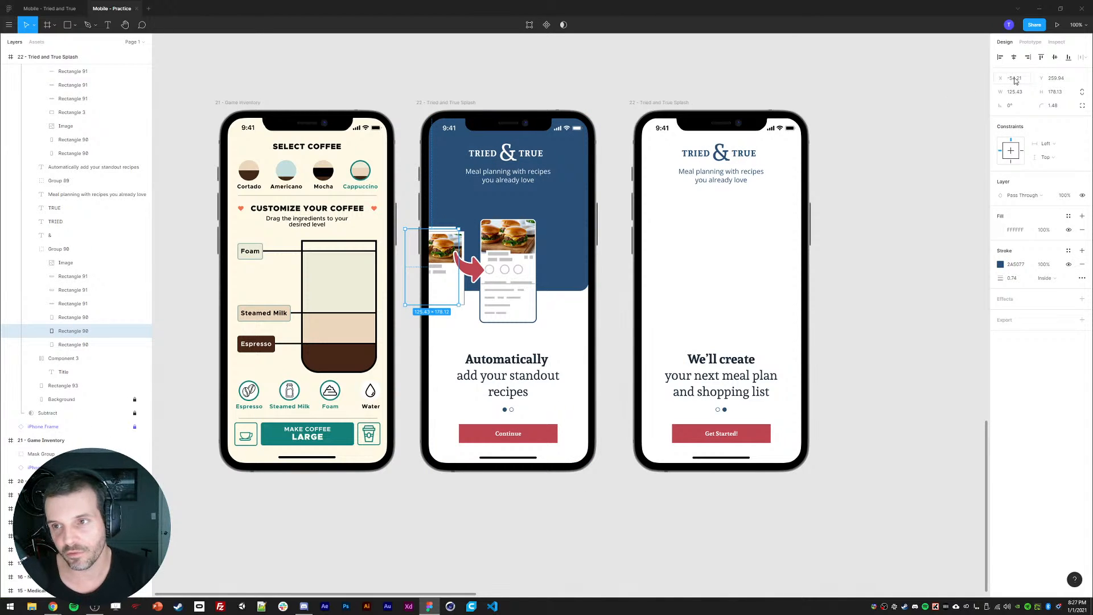
key(BackSpace)
drag(1015, 78, 1084, 98)
key(BackSpace)
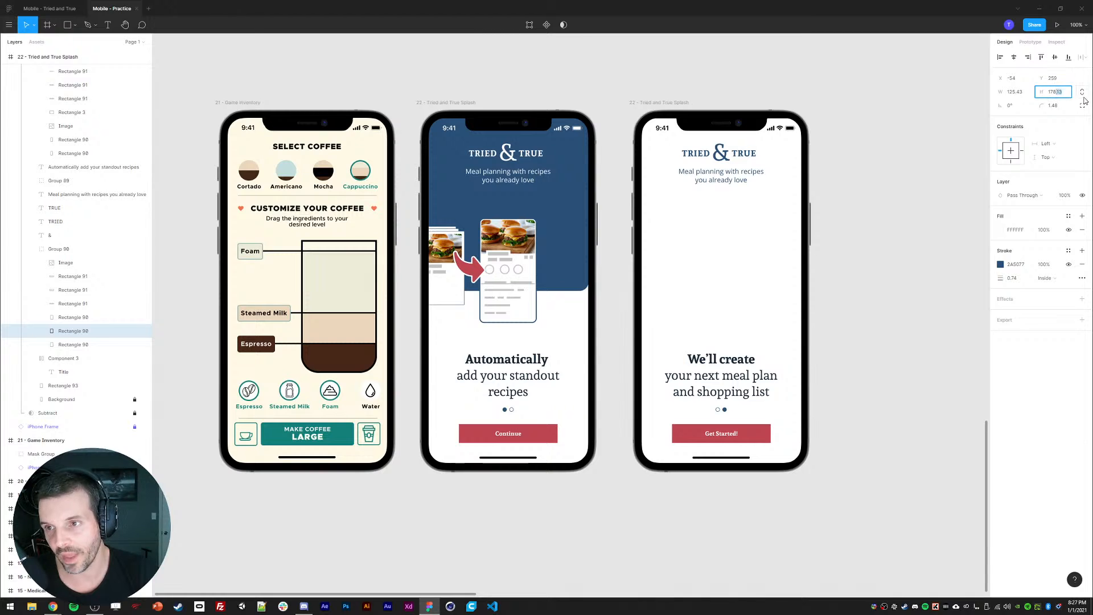
key(BackSpace)
drag(1018, 92, 1031, 94)
key(BackSpace)
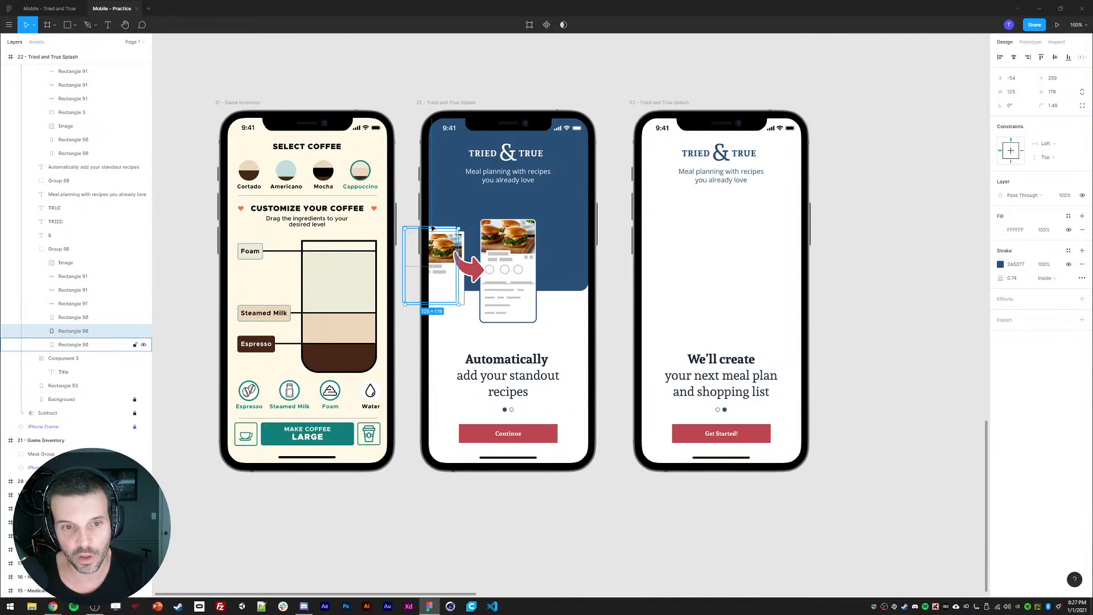
- Remove the decimals from the X position, width and height of the stack's rearmost card
click(433, 229)
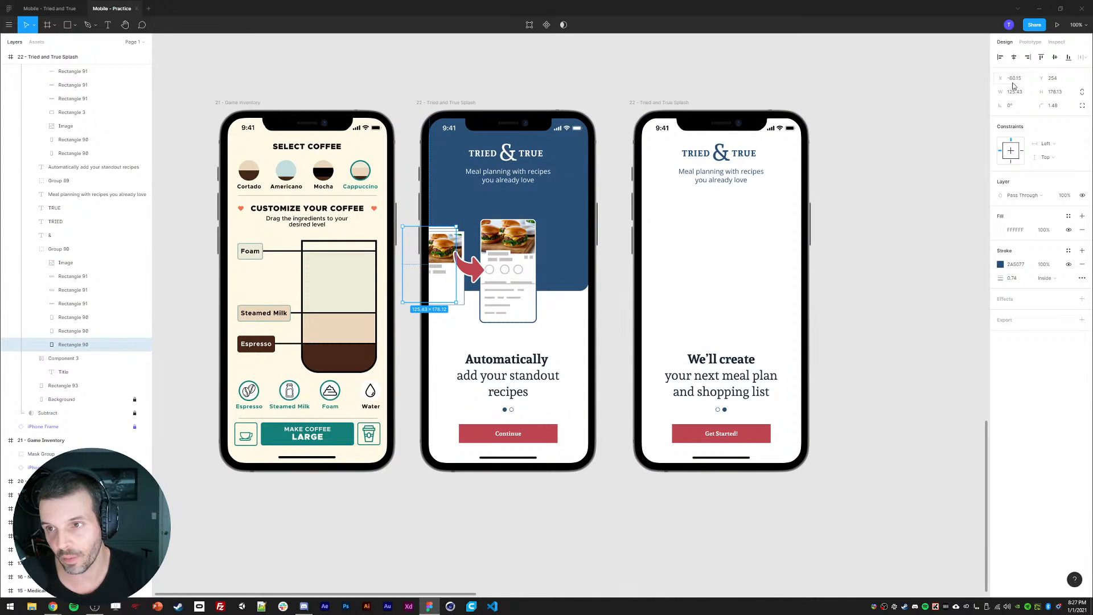
key(BackSpace)
drag(1015, 79, 1087, 103)
text(0)
key(BackSpace)
key(BackSpace)
key(Return)
click(943, 189)
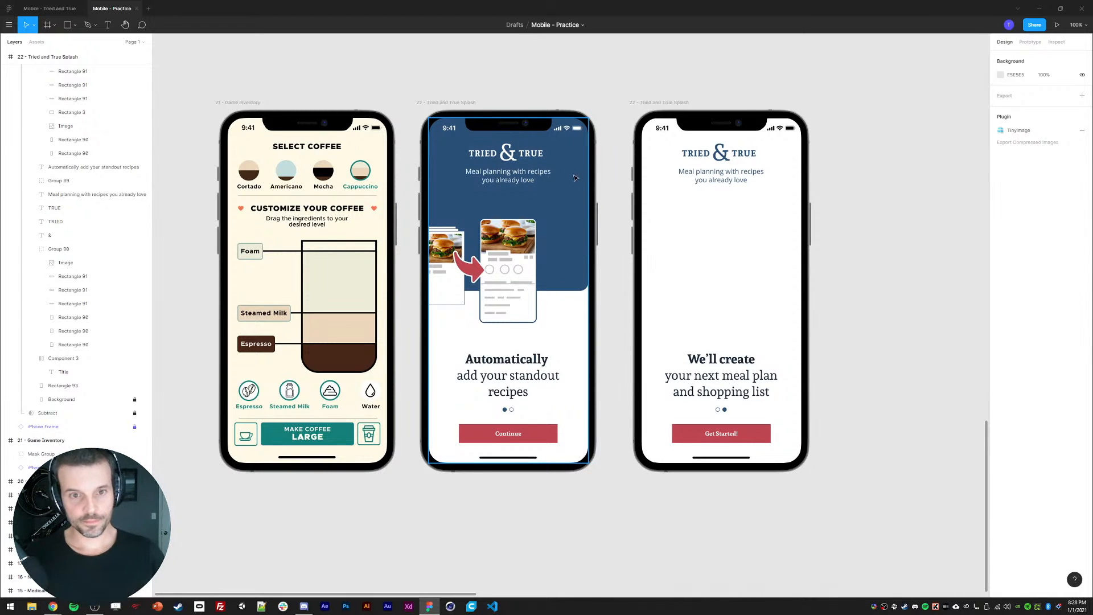
- Change the font of the middle screen's "Meal planning with recipes you already love" tagline to Sura
click(500, 376)
click(487, 177)
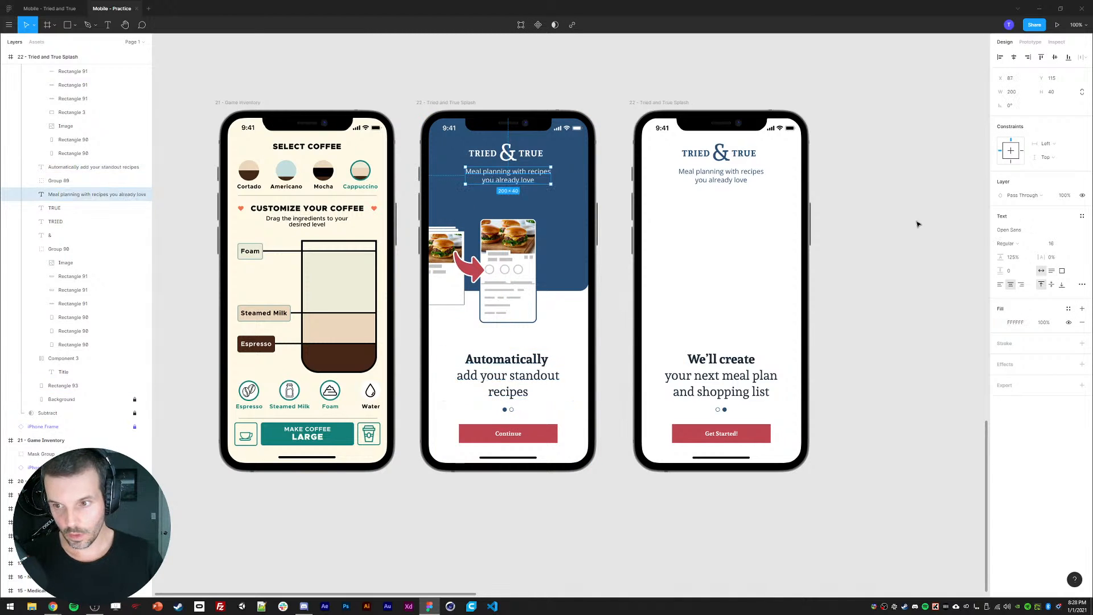
click(1024, 228)
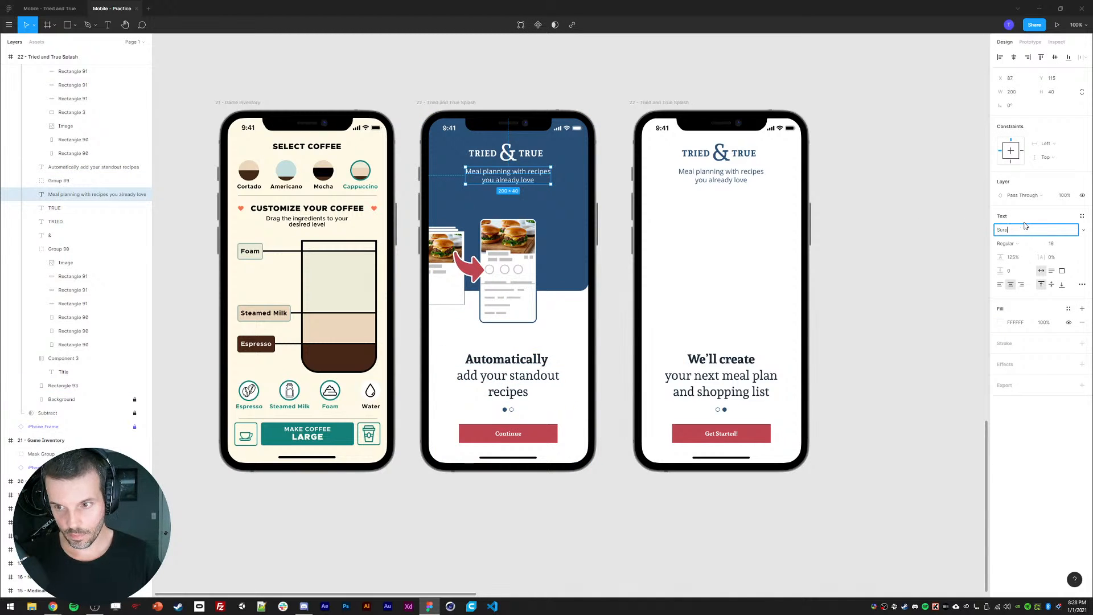
click(870, 234)
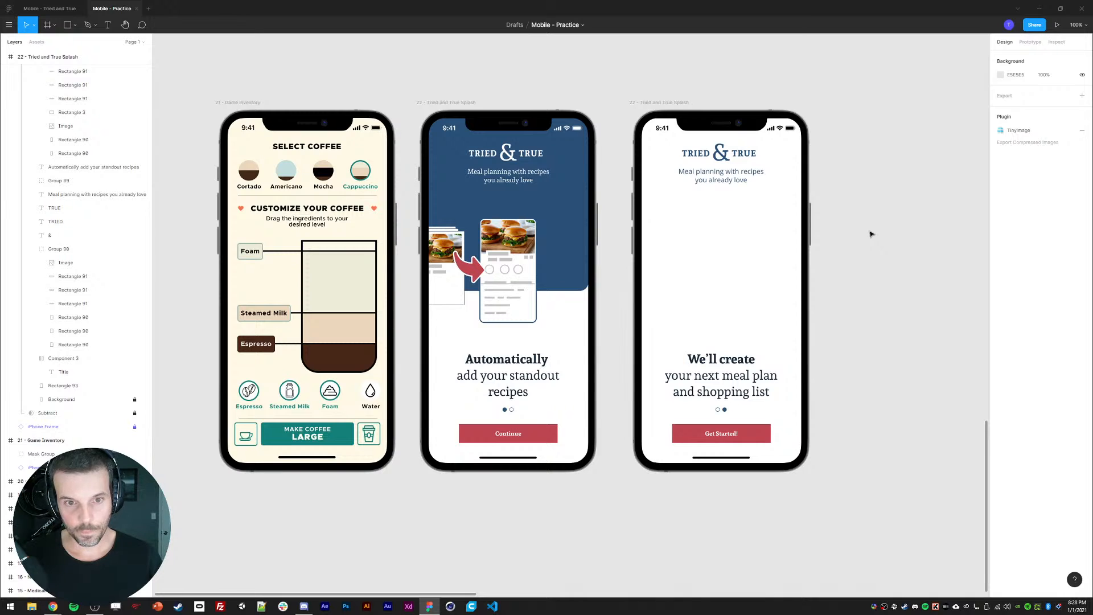
click(514, 180)
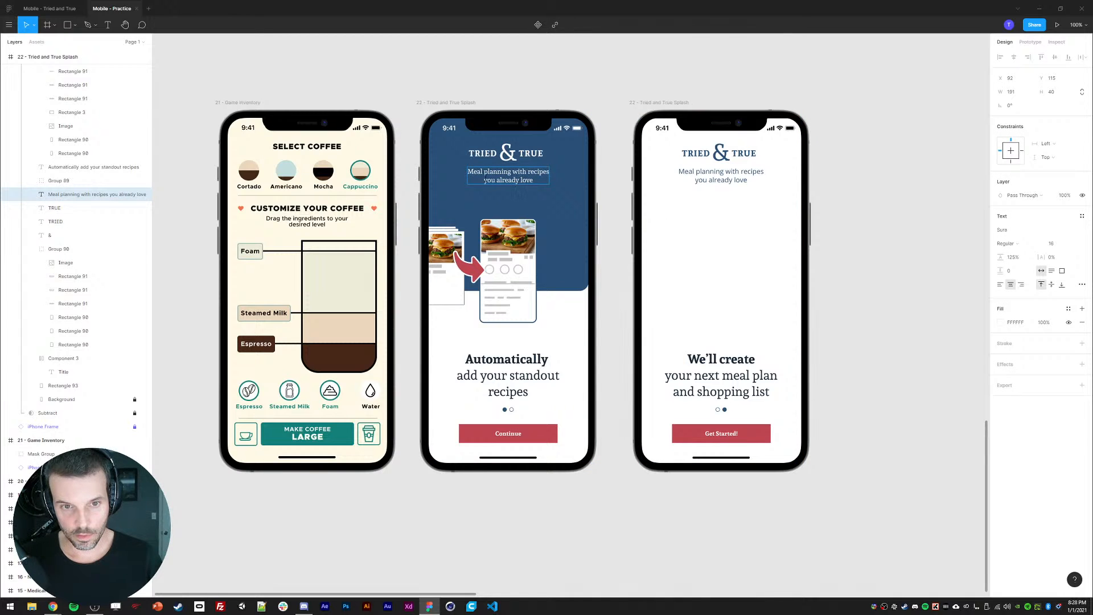
key(Escape)
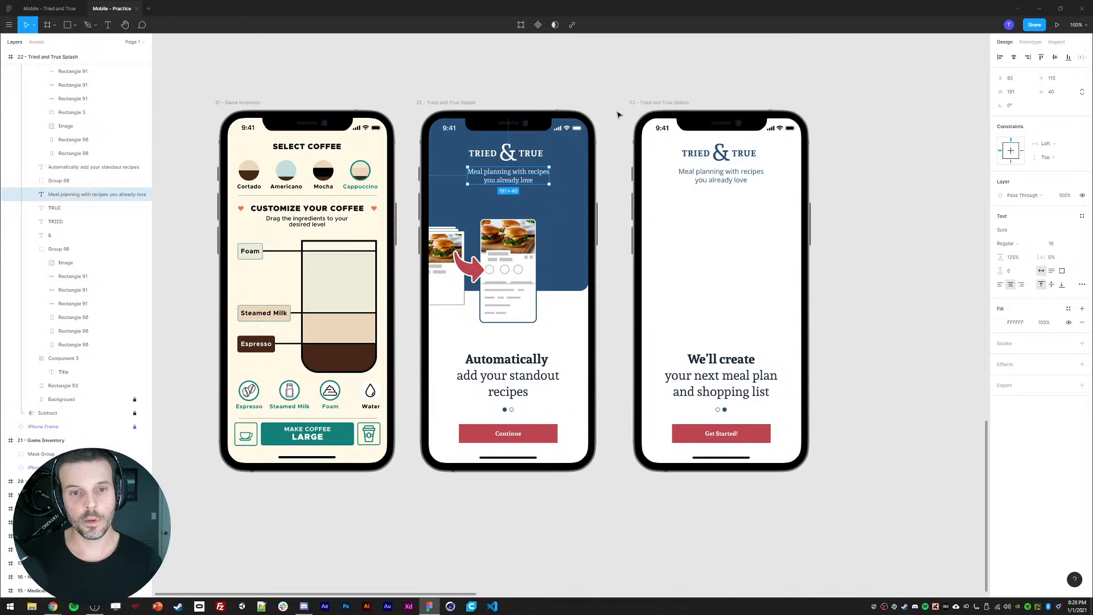
click(566, 92)
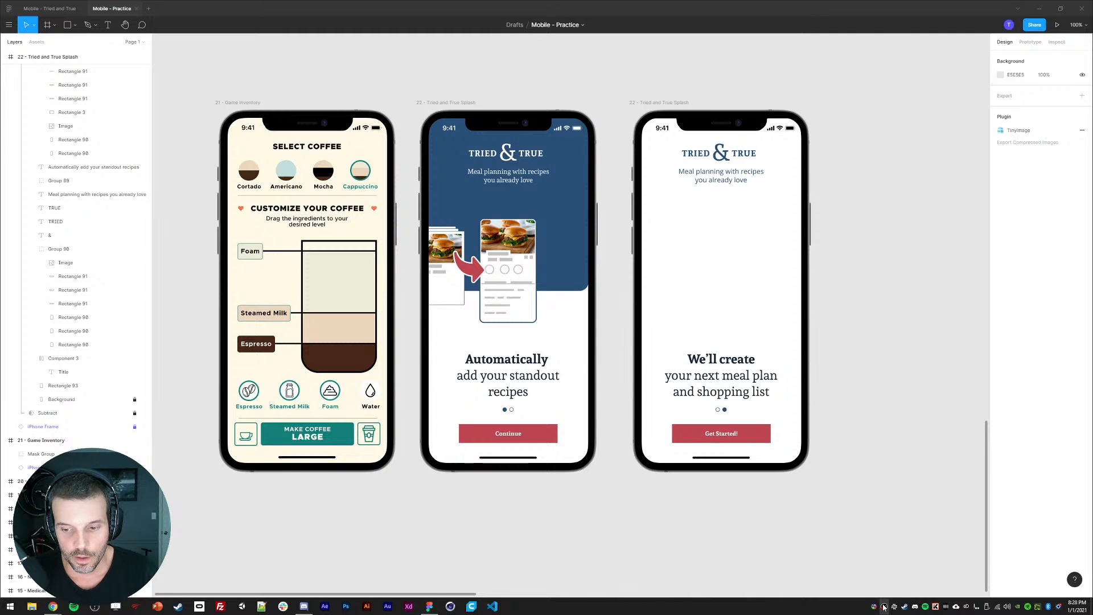
click(518, 479)
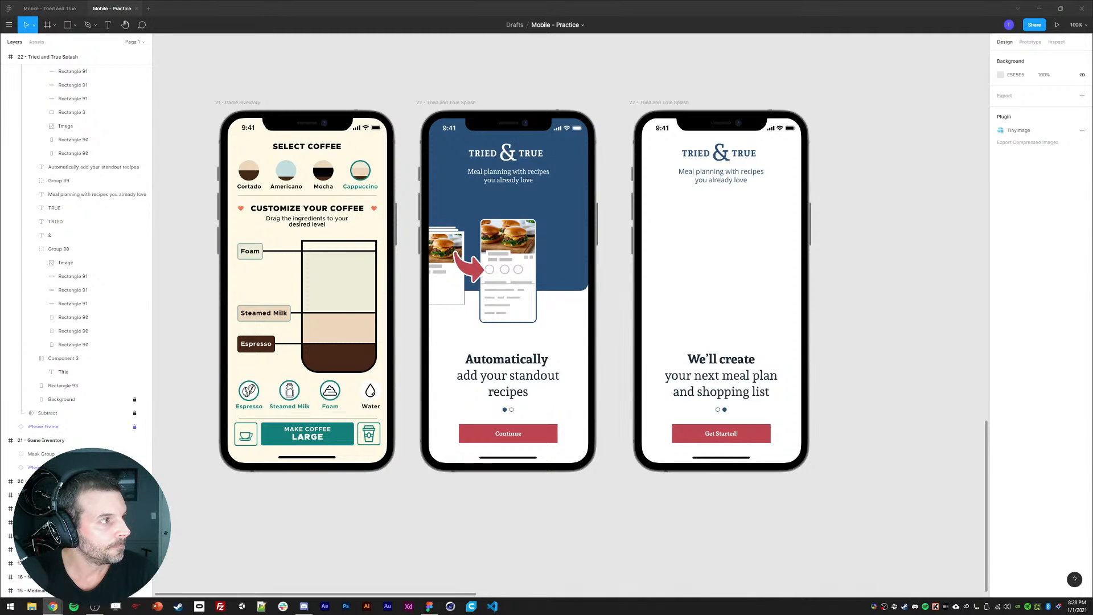
click(617, 527)
scroll(581, 515, down, 1)
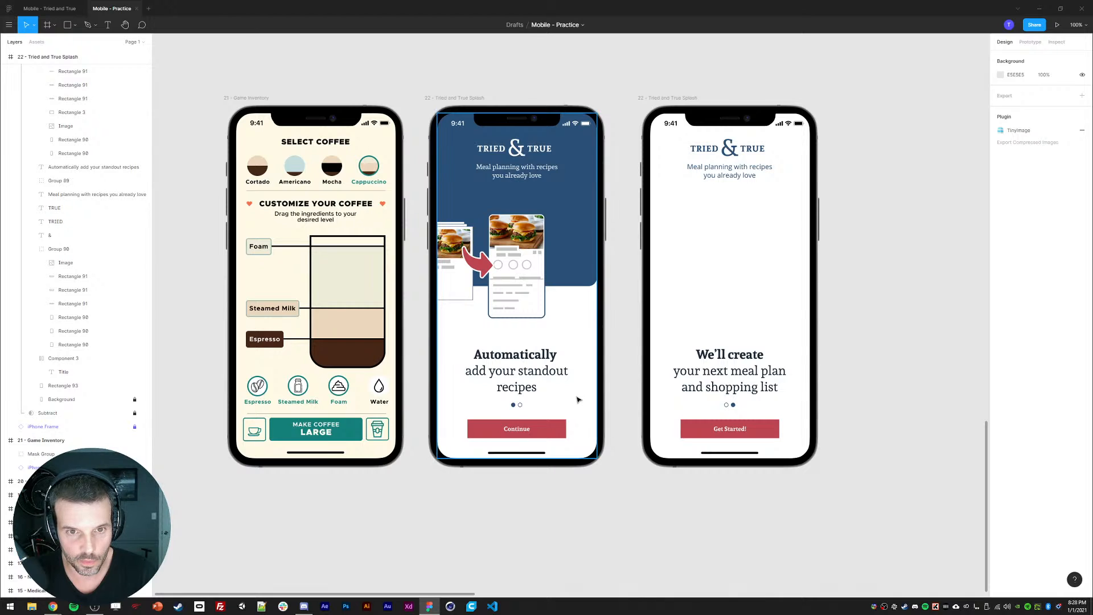
click(513, 282)
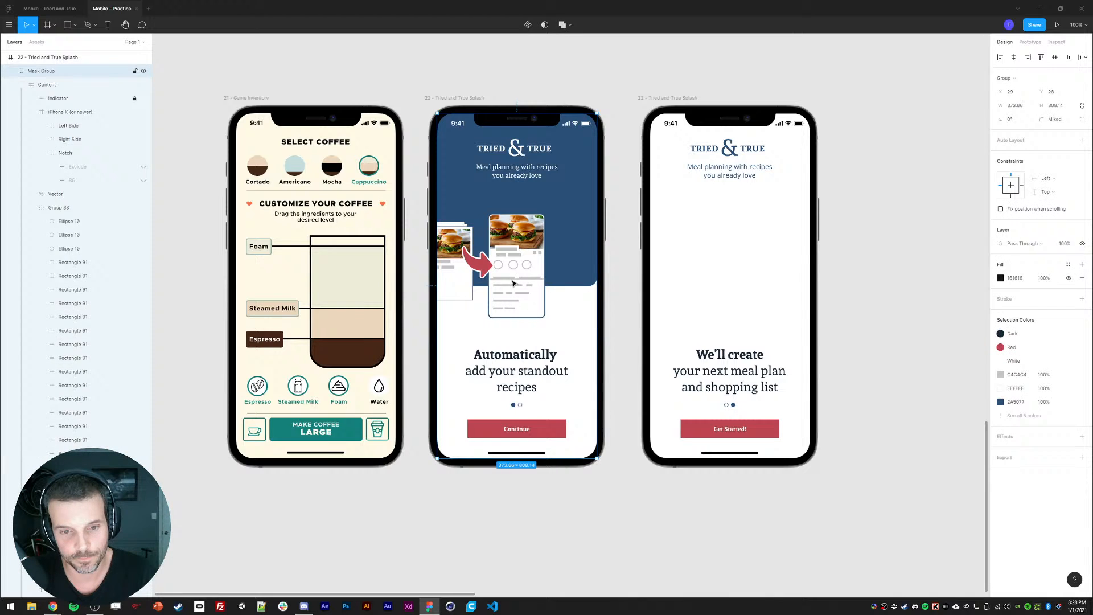
click(488, 508)
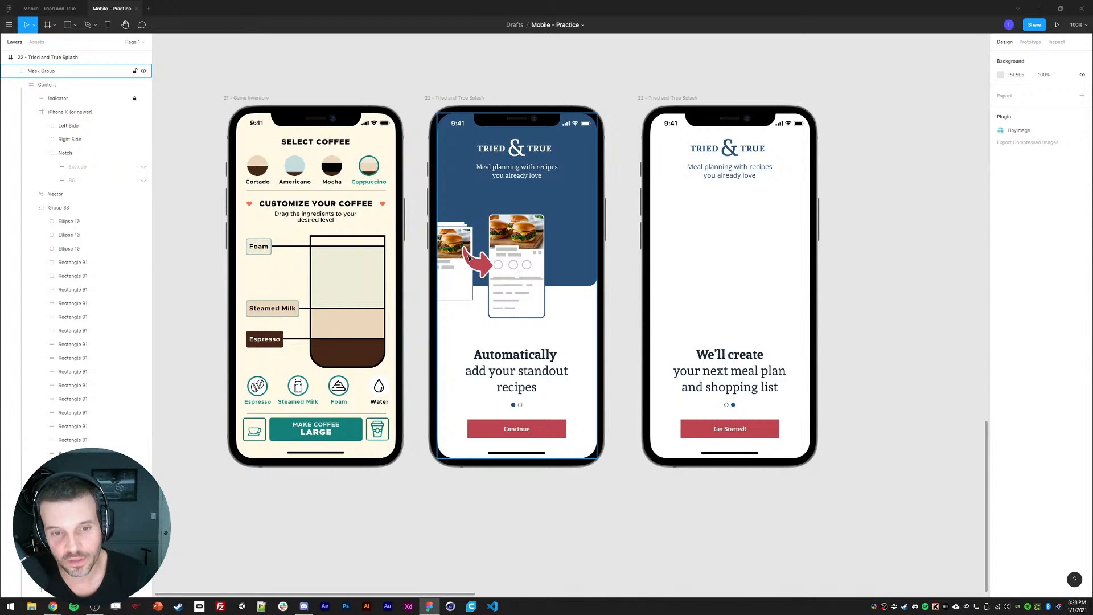
- Shift the card stack, red arrow and recipe card together to the right, centering the illustration on the middle screen
double_click(506, 235)
shift+click(480, 265)
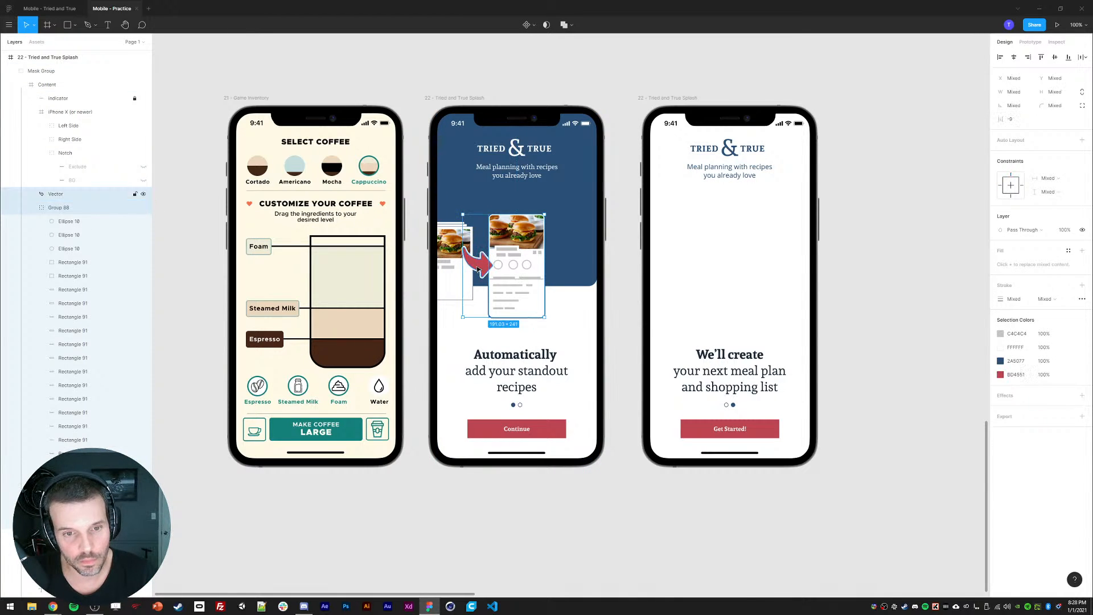
shift+click(463, 250)
key(shift+Right)
key(shift+Right)
key(shift+Right)
key(shift+Right)
key(shift+Right)
key(shift+Right)
key(shift+Right)
key(shift+Right)
key(shift+Right)
key(Right)
key(Right)
key(Right)
key(Right)
key(Right)
key(Right)
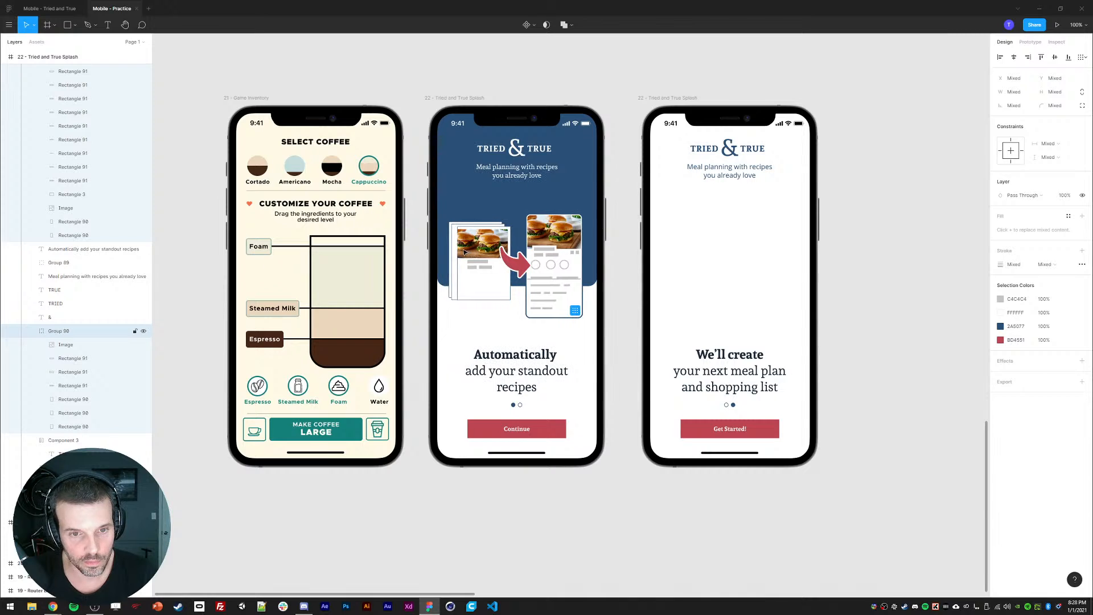
click(446, 540)
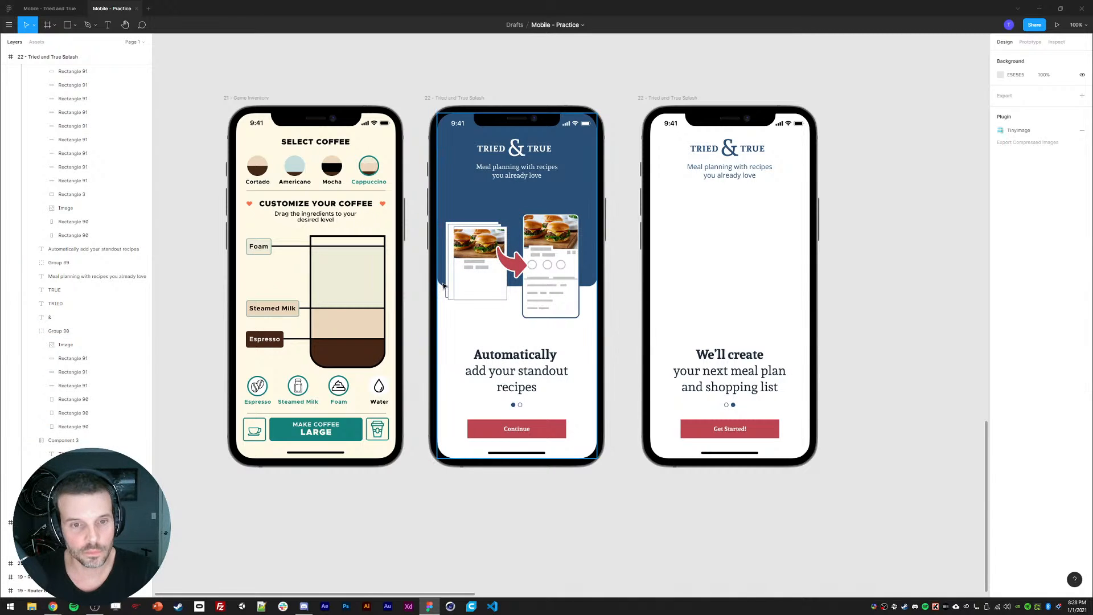
- Move the burger photo on the stack's front card right to X 44.72
ctrl+click(465, 244)
key(ctrl+plus)
key(ctrl+plus)
drag(425, 197, 635, 430)
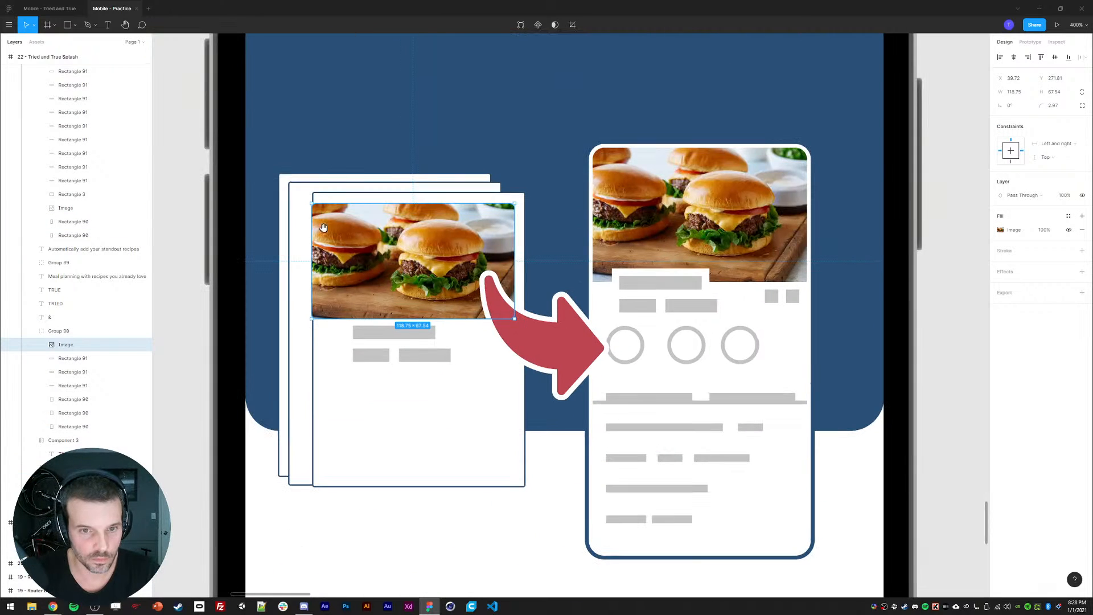
key(shift+Right)
key(Left)
key(Left)
key(Left)
key(Left)
key(Left)
key(Left)
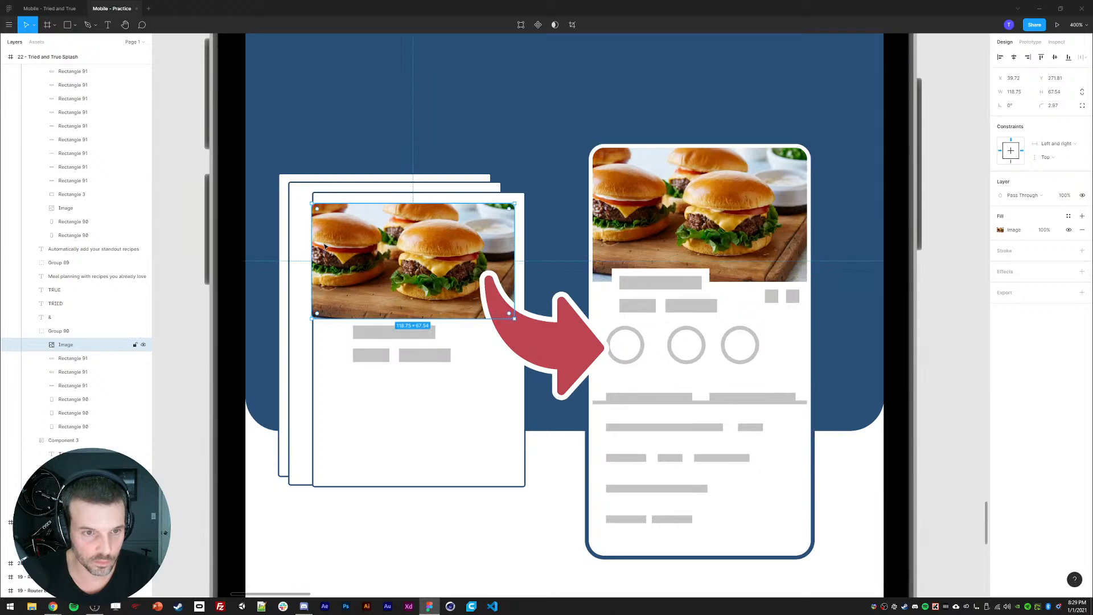
key(Right)
key(Right)
key(Right)
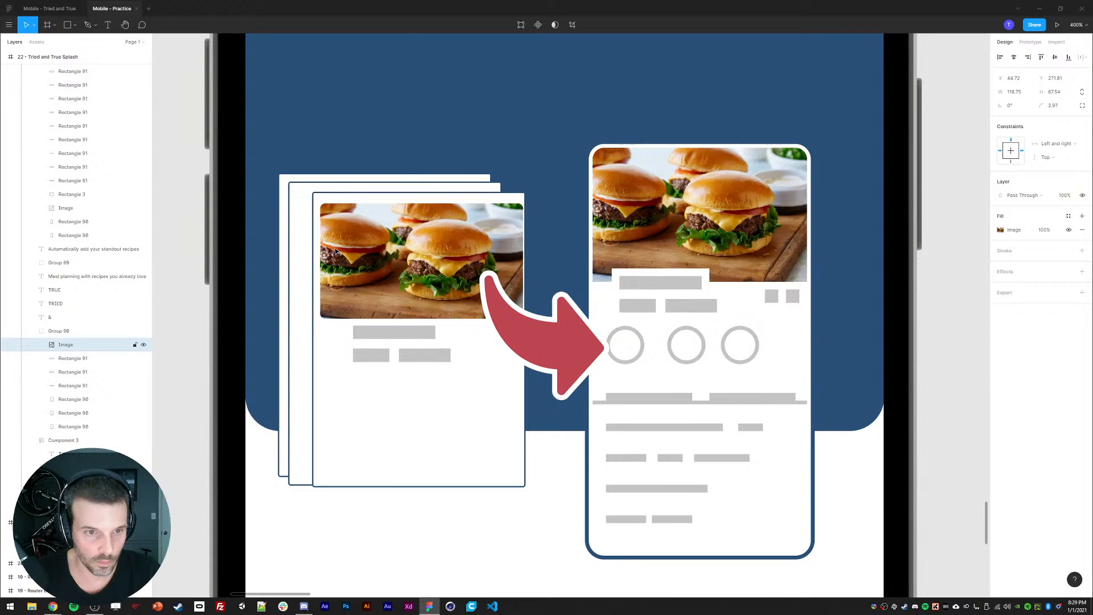
- Raise the front card's photo slightly, round its corners to 2, set X 45, Y 270 and height 67, and narrow it to leave even side margins
key(Up)
key(Up)
key(Up)
key(Up)
key(Down)
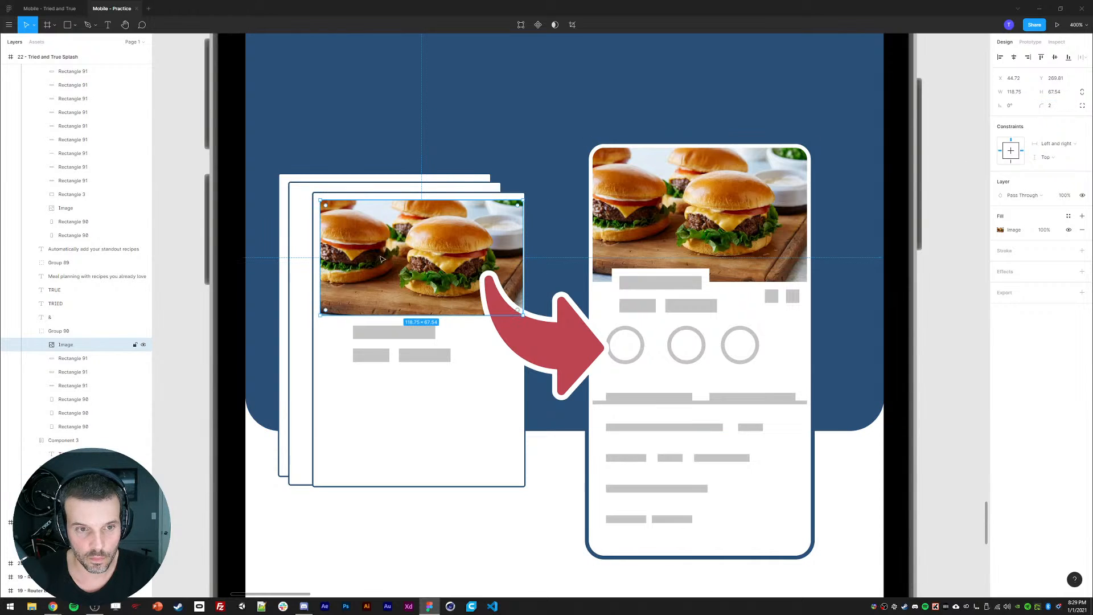
drag(522, 239, 523, 238)
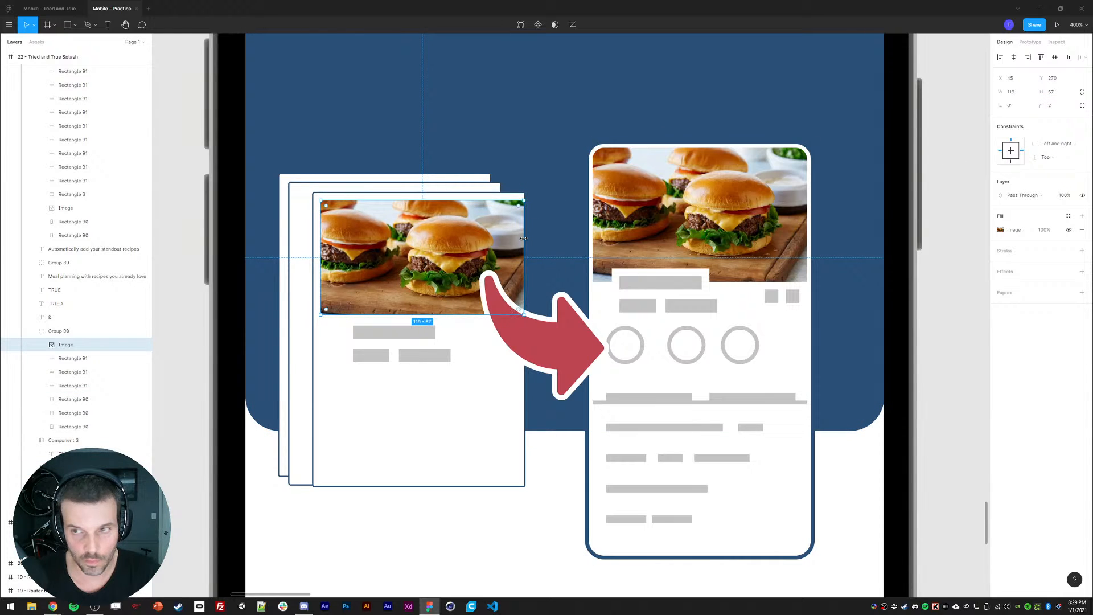
click(402, 427)
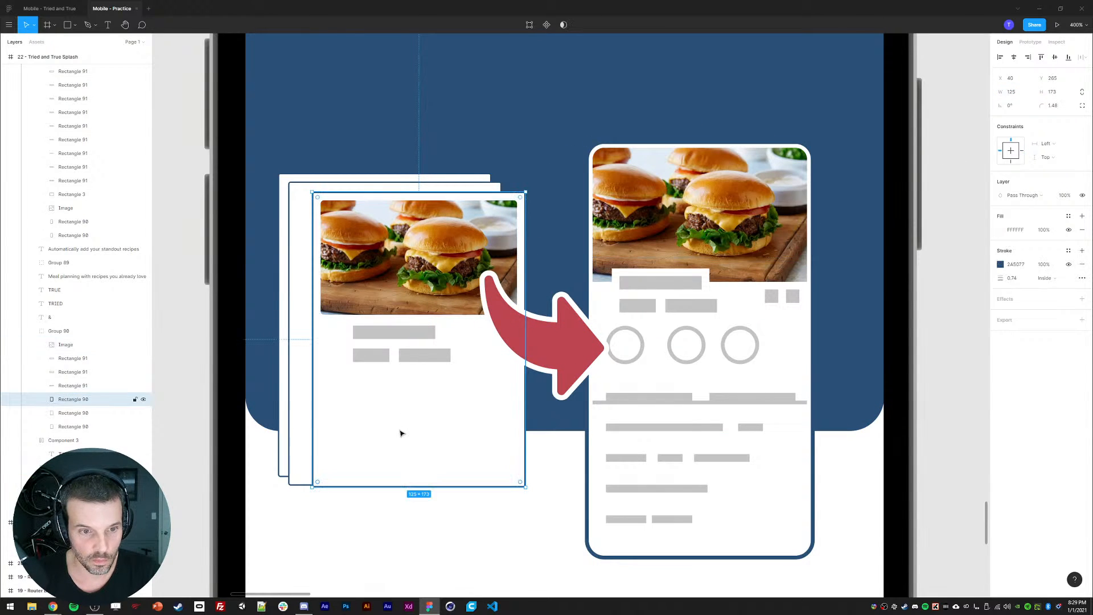
- Align the front card's three gray placeholder bars with the left edge of its photo
click(392, 331)
shift+click(373, 355)
shift+click(442, 355)
drag(442, 355, 405, 356)
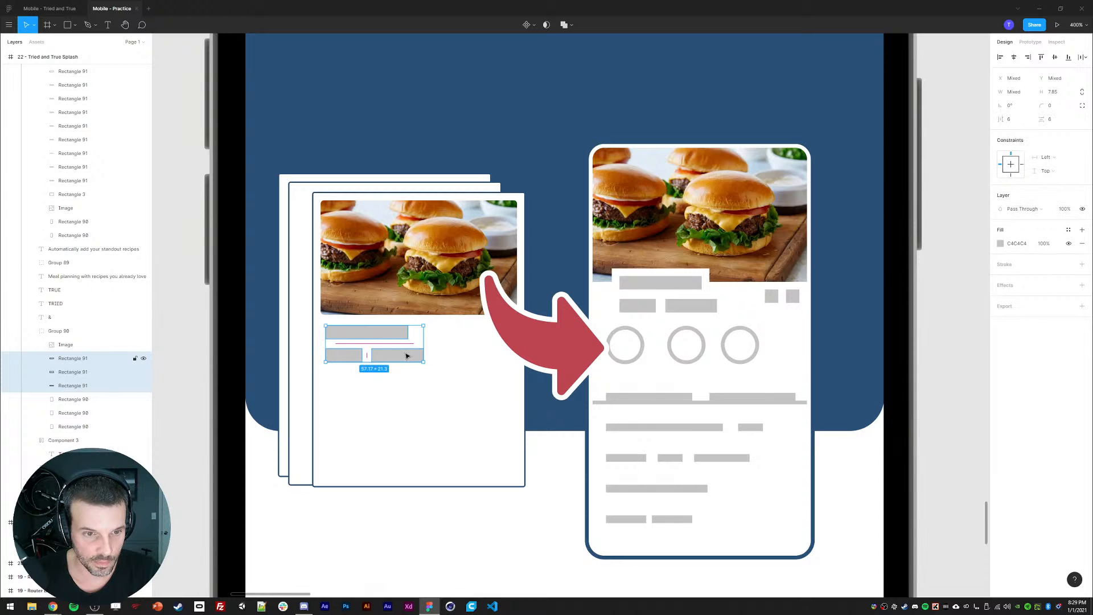
click(357, 370)
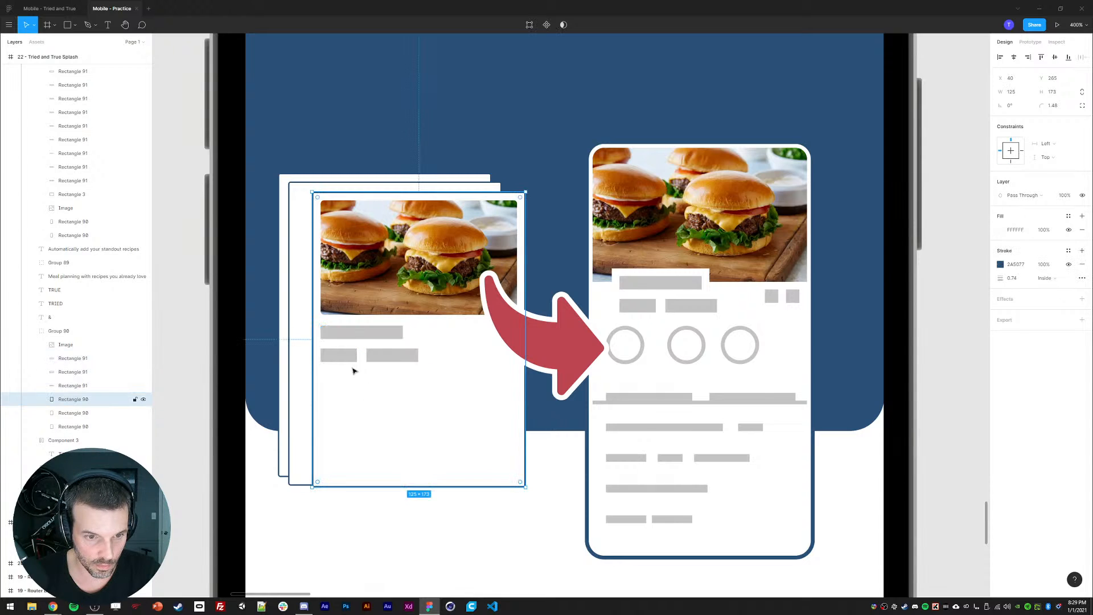
- Rearrange the front card's lower placeholder bars so one follows the title bar and the other sits beneath it at X 46
click(333, 356)
mouse_move(333, 356)
mouse_down()
mouse_move(422, 337)
mouse_move(346, 360)
mouse_up()
click(390, 356)
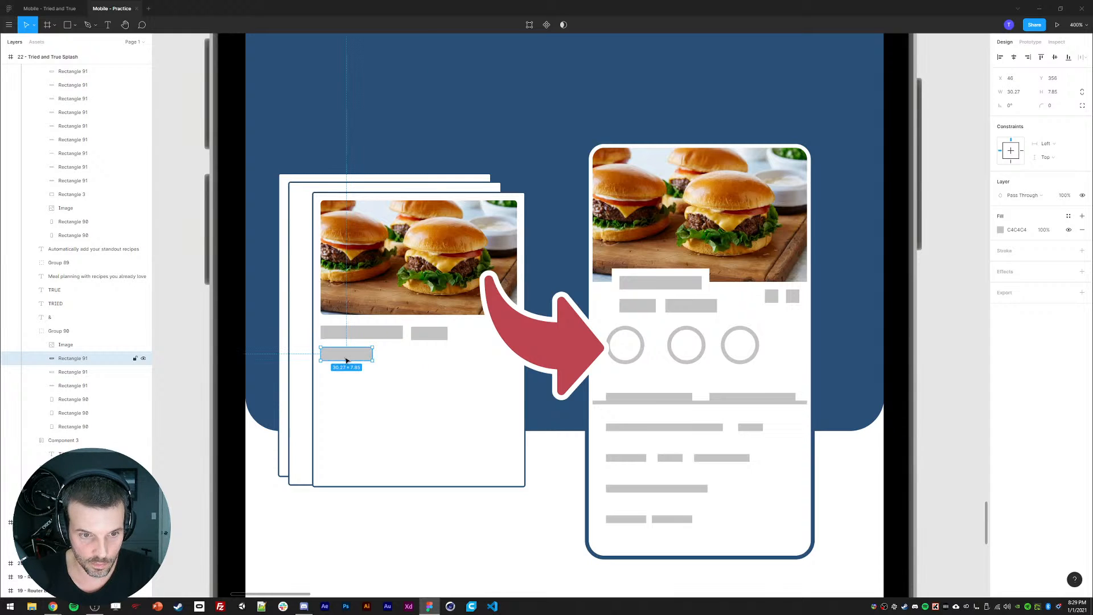
- Copy the recipe card's eight thin ingredient bars onto the stack's front card, placing them below the title bars and flush with the photo
click(626, 427)
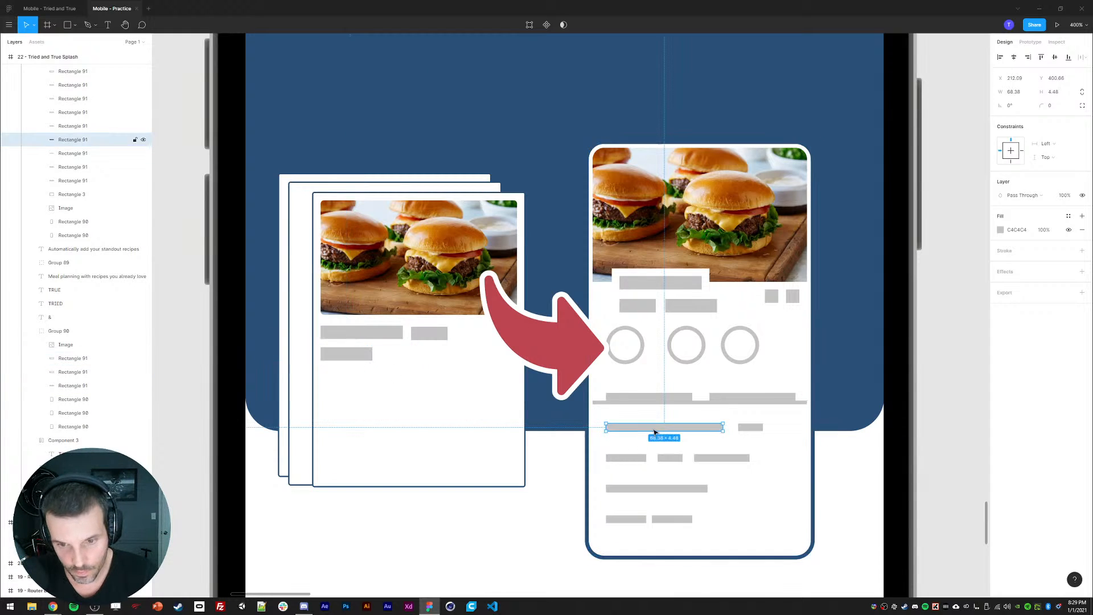
shift+click(750, 427)
shift+click(721, 457)
shift+click(665, 458)
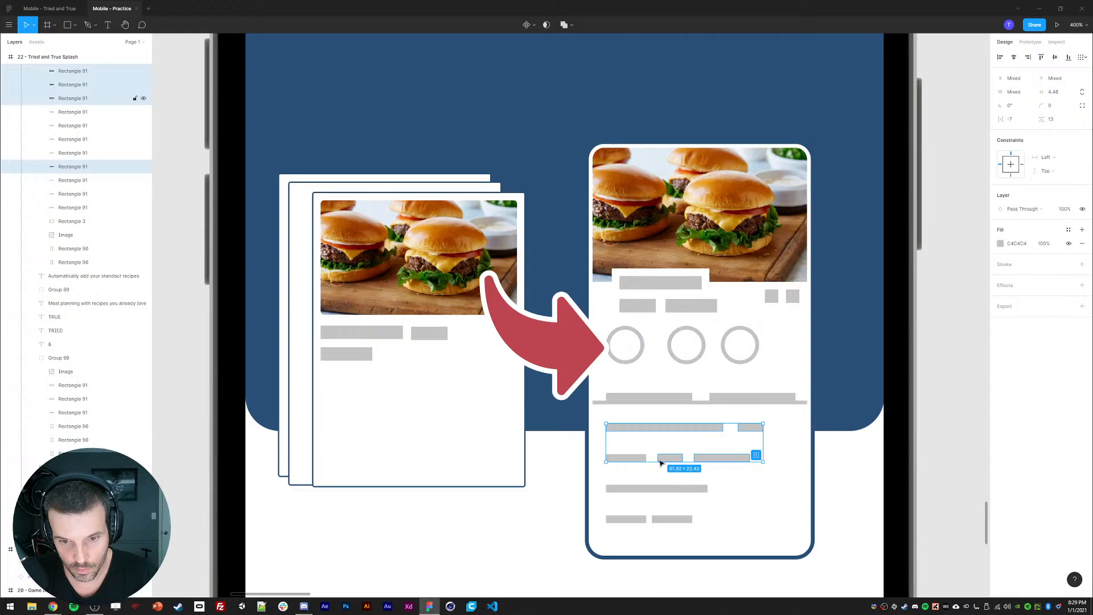
shift+click(629, 487)
shift+click(630, 518)
shift+click(671, 519)
shift+click(670, 517)
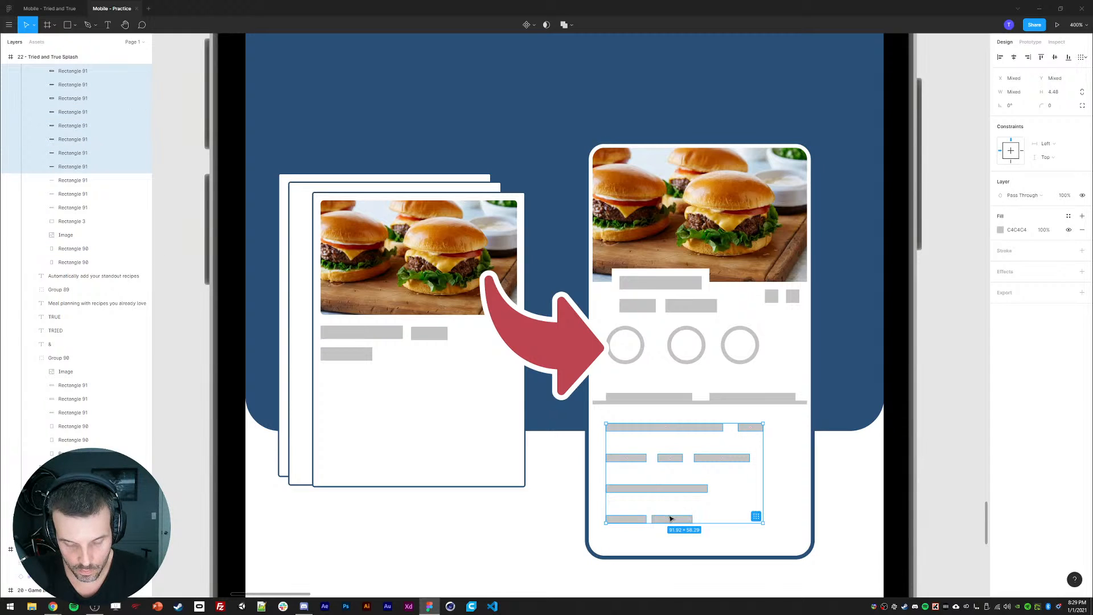
key(ctrl+v)
key(ctrl+z)
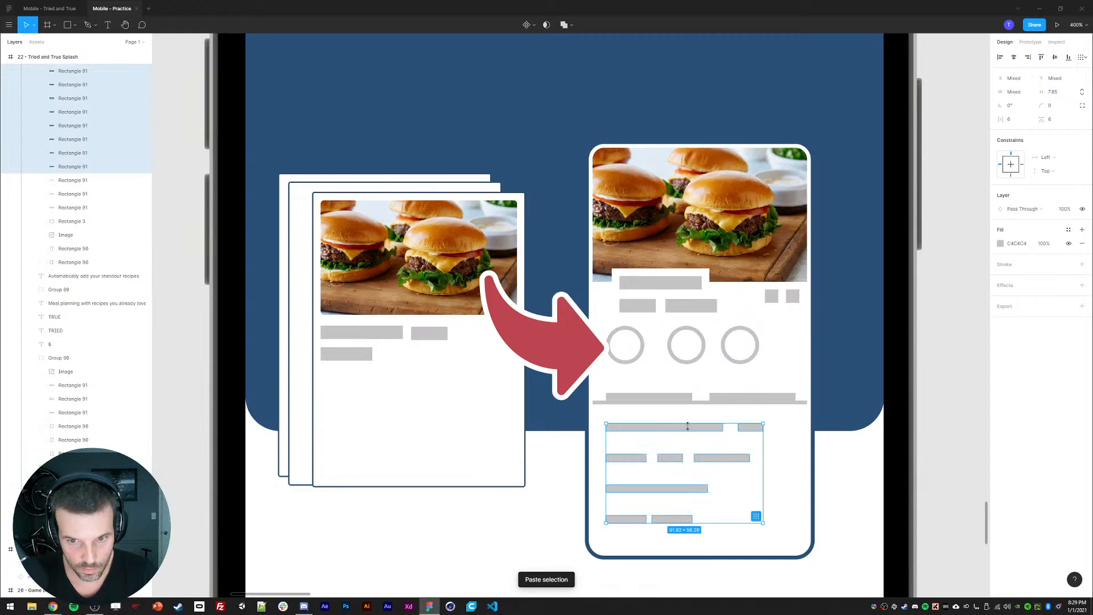
click(343, 357)
key(ctrl+v)
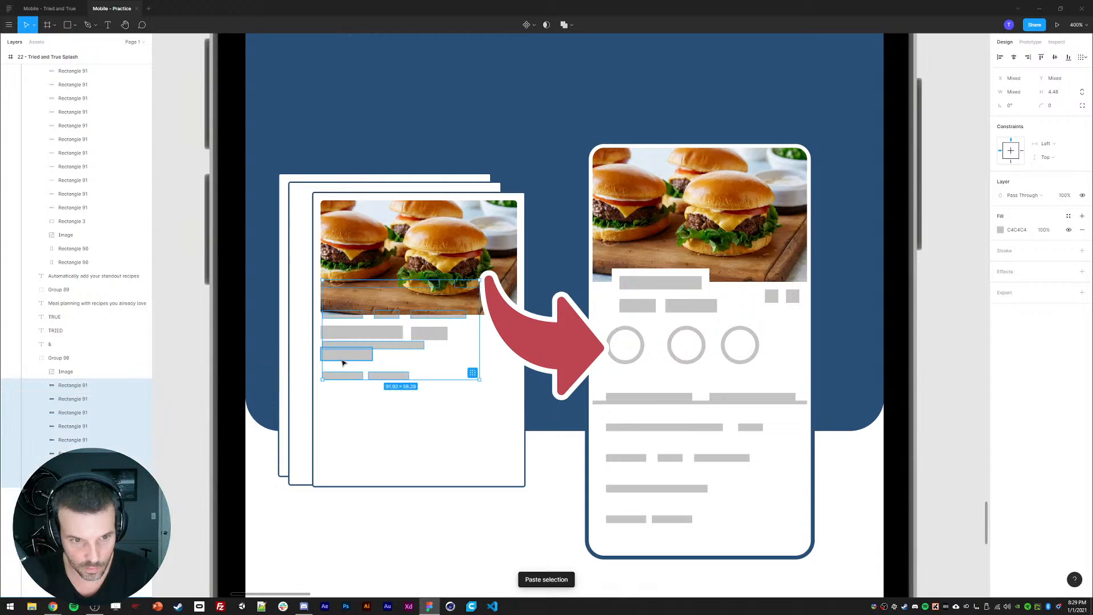
drag(339, 377, 339, 433)
key(ctrl+z)
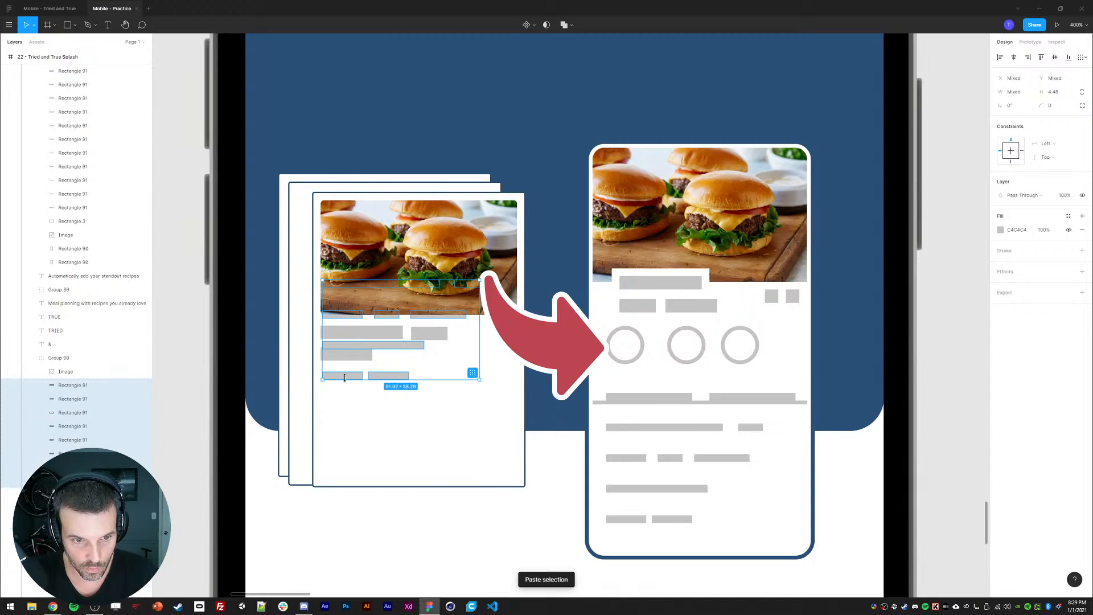
drag(344, 377, 344, 470)
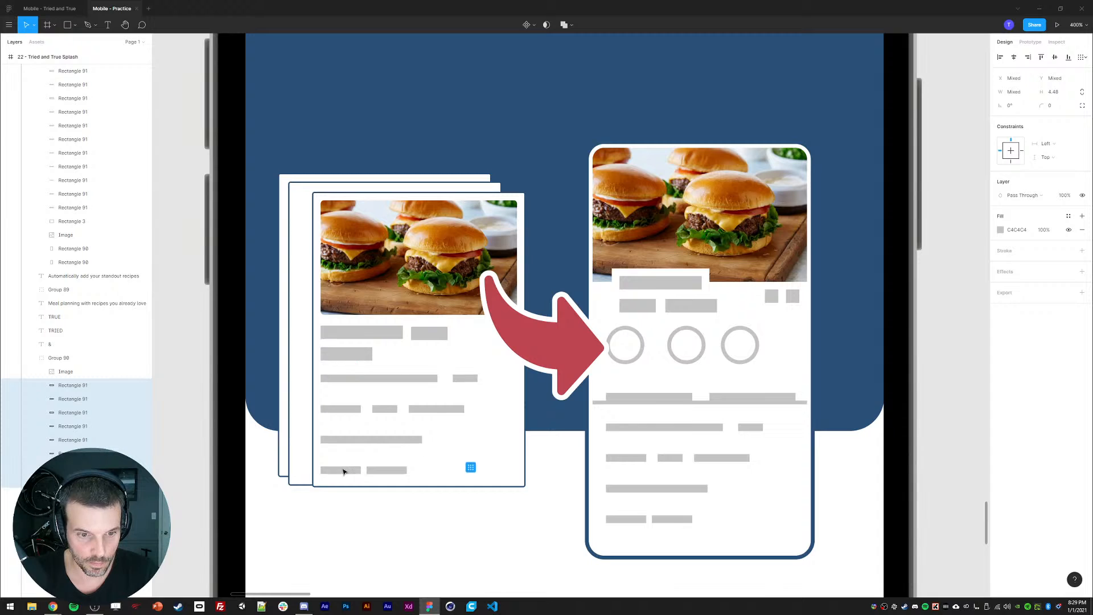
click(353, 524)
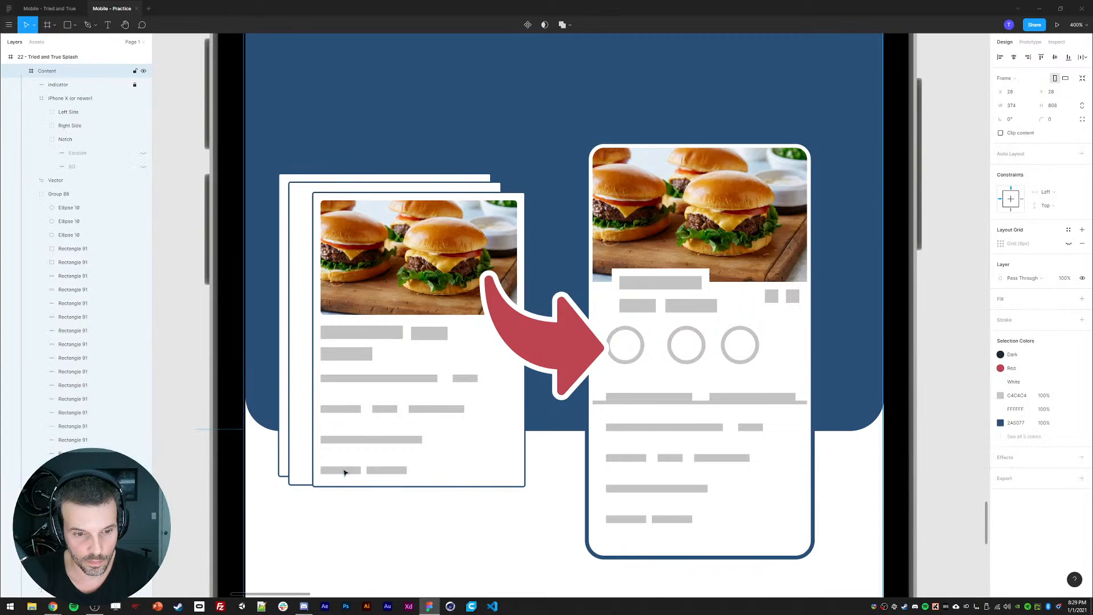
- Tighten the spacing between the front card's four rows of thin bars by moving the lower three rows up
ctrl+click(345, 470)
shift+click(385, 470)
key(Up)
key(Up)
key(Up)
key(Up)
shift+click(365, 441)
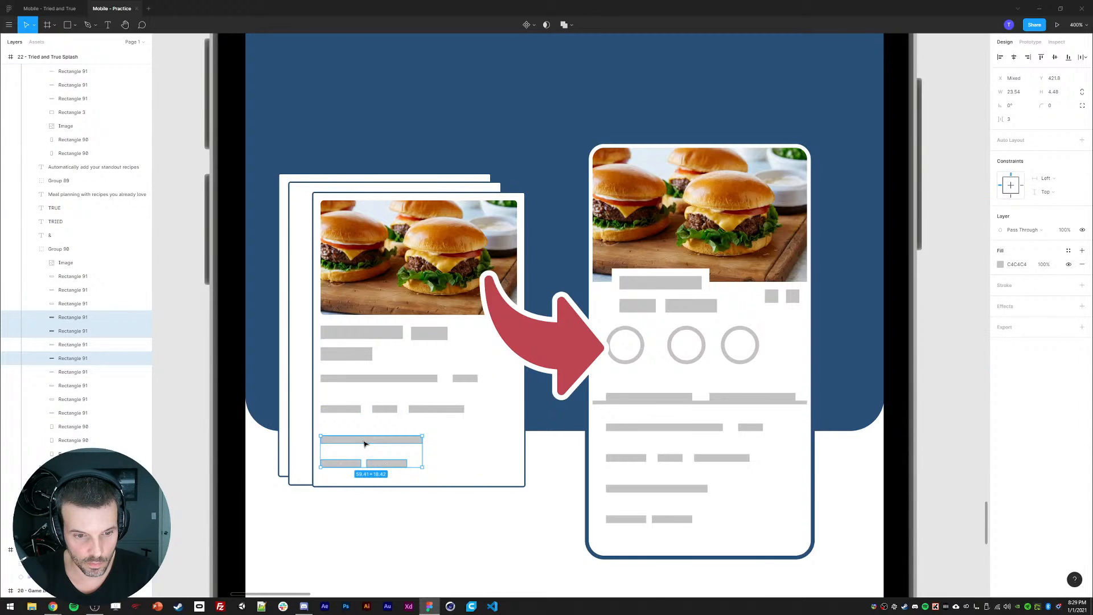
shift+click(348, 407)
shift+click(381, 407)
shift+click(422, 407)
key(Up)
key(Up)
key(Up)
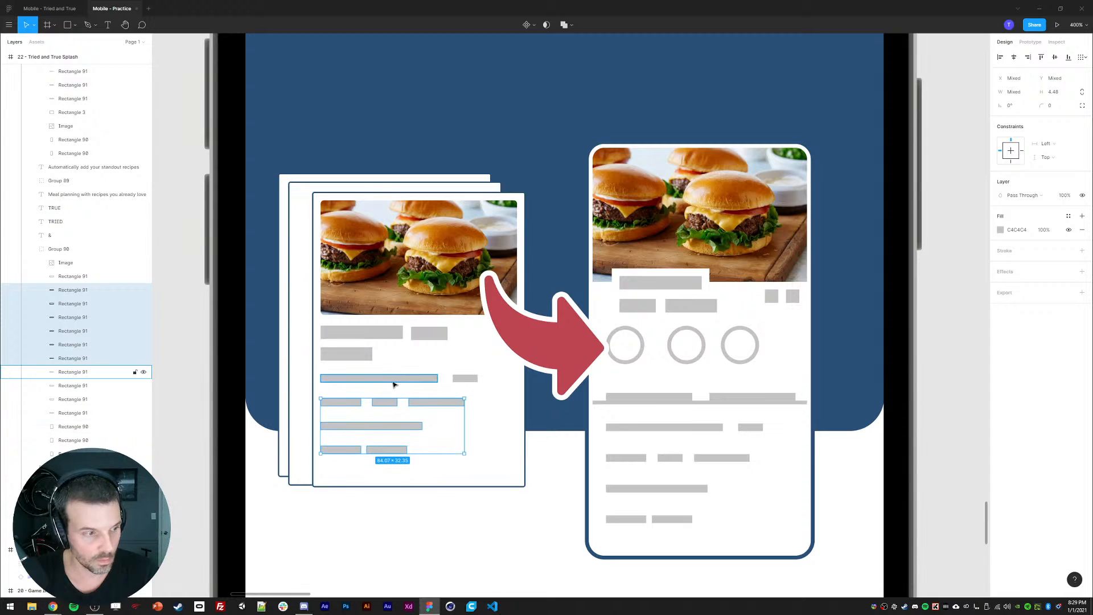
- Try shifting all four rows of thin bars on the front card upward
shift+click(408, 379)
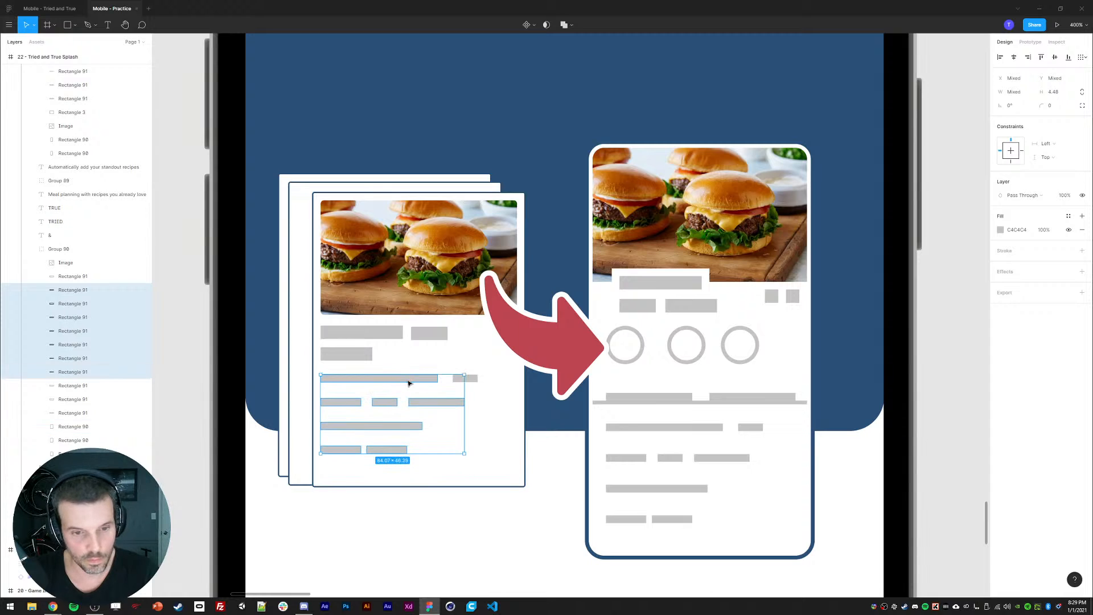
shift+click(463, 378)
key(Up)
key(Up)
key(Up)
key(Down)
key(Down)
key(Down)
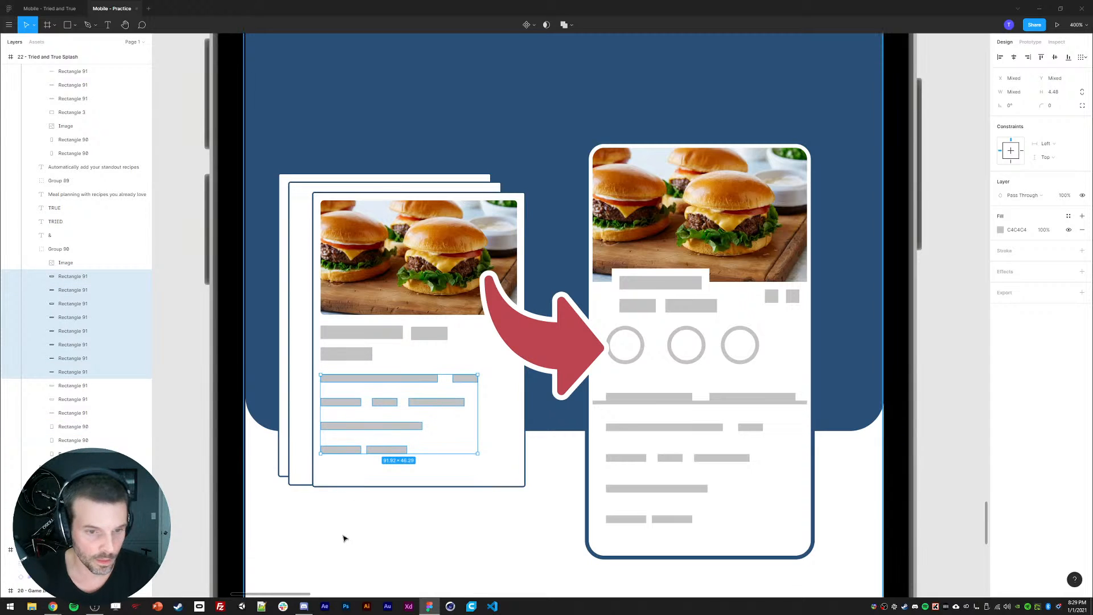
- Duplicate the front card's first row of thin bars and place the copy as a fifth row near the card's lower edge
click(387, 449)
key(ctrl+d)
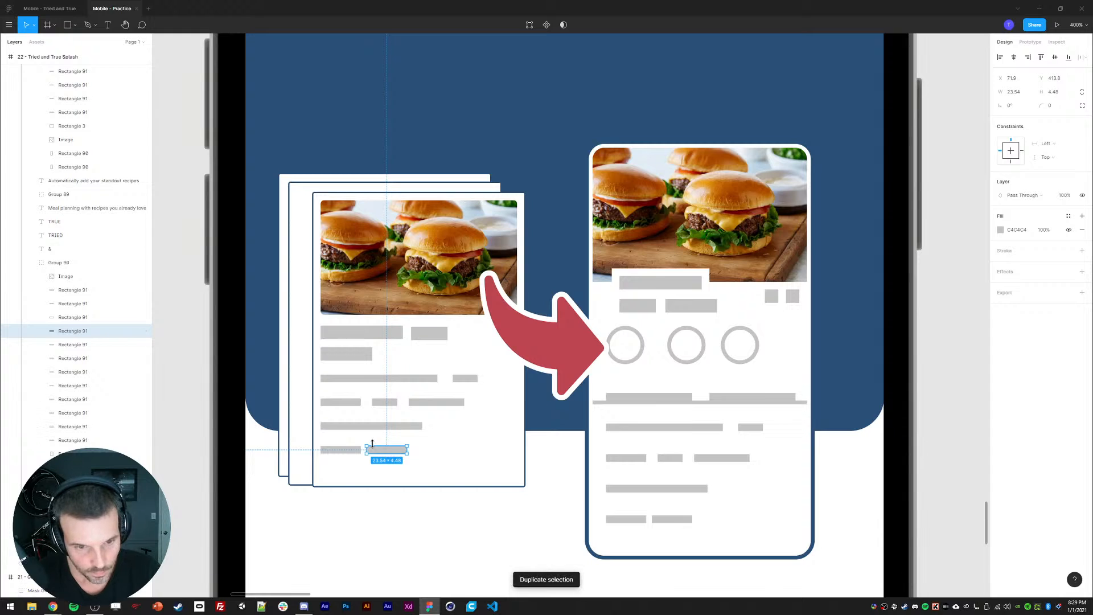
click(380, 378)
shift+click(464, 379)
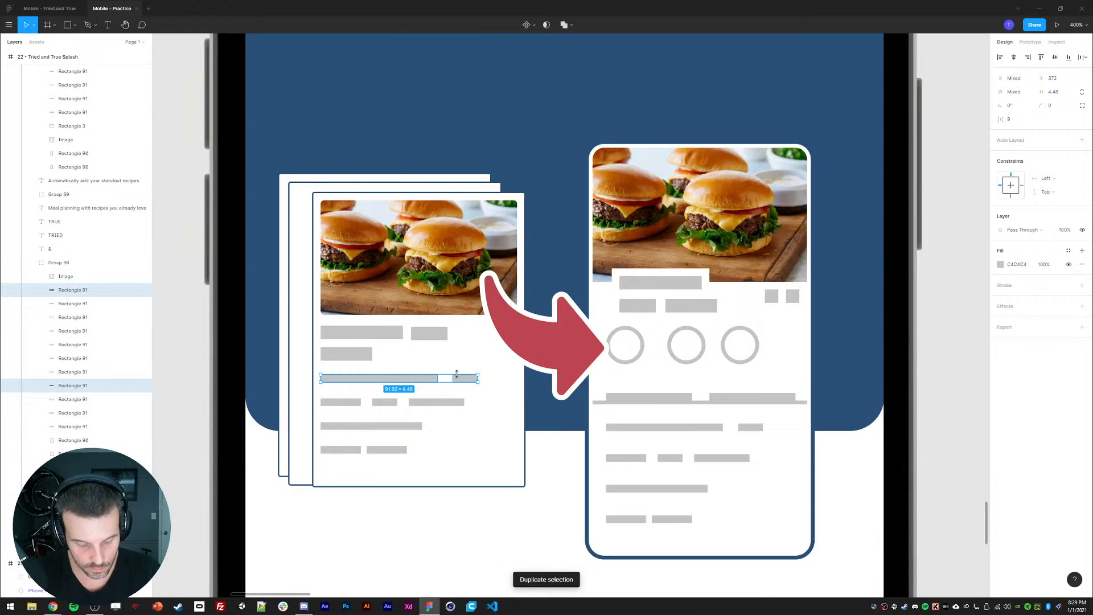
key(ctrl+d)
drag(367, 381, 366, 476)
click(377, 516)
key(ctrl+minus)
key(ctrl+minus)
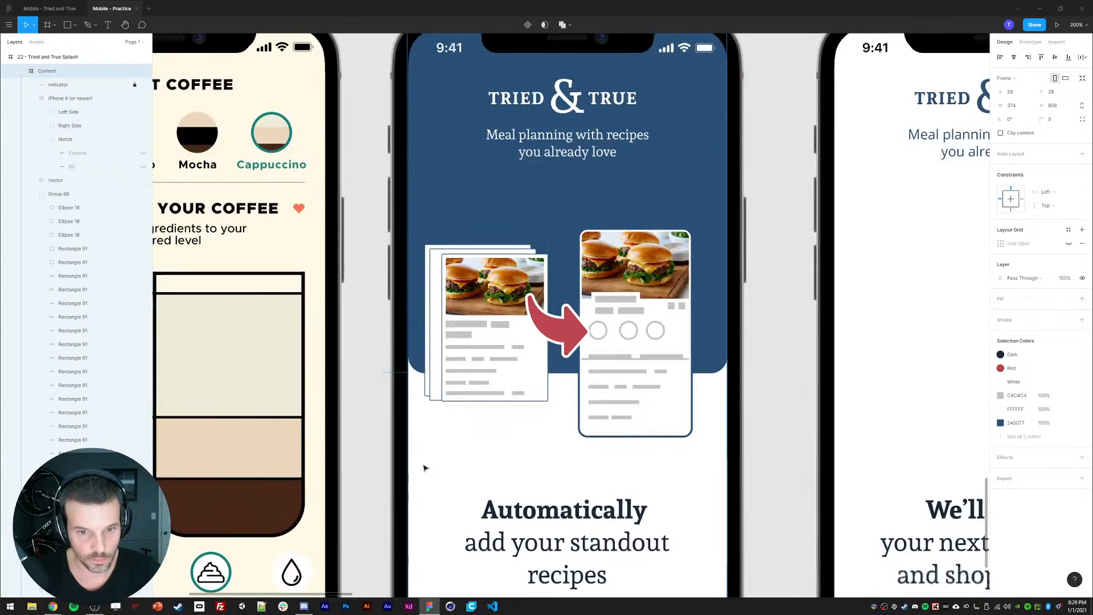
- Shorten the stack's middle card from its lower edge and pull its left edge closer to the front card
drag(590, 401, 551, 394)
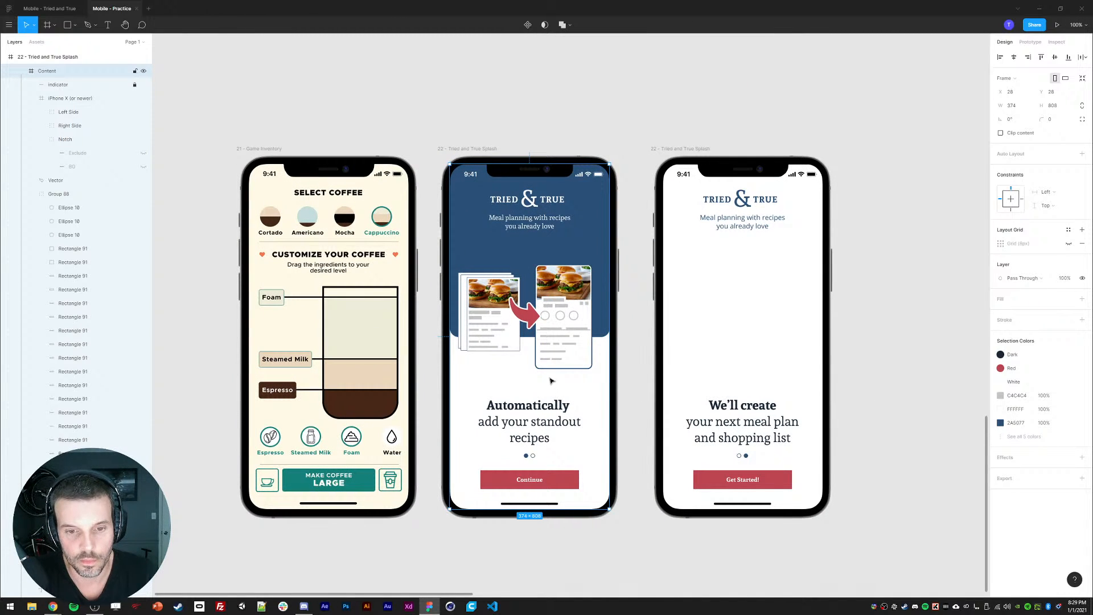
scroll(462, 366, up, 5)
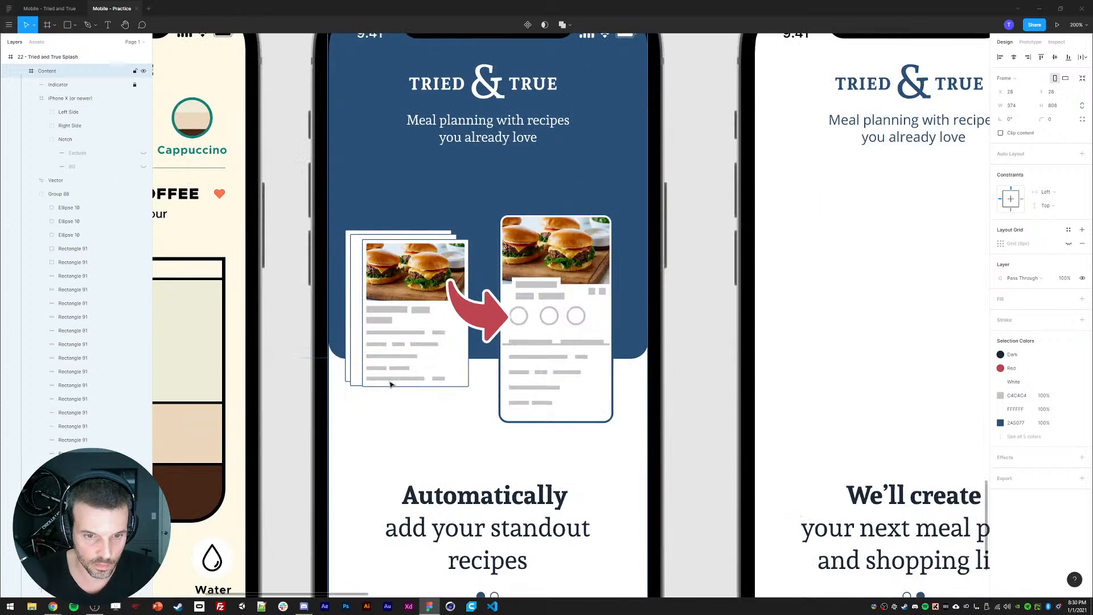
ctrl+click(481, 330)
scroll(481, 330, up, 5)
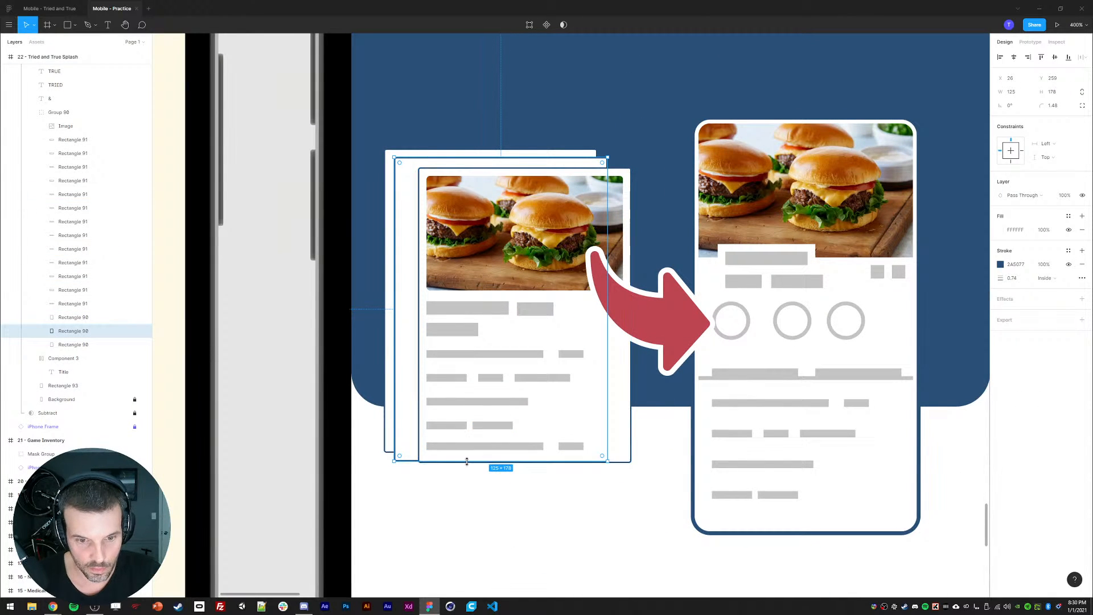
drag(467, 461, 470, 449)
drag(404, 384, 416, 384)
- Resize the stack's rearmost card to 115 by 155 at X 30 and Y 255
click(405, 451)
drag(405, 451, 403, 414)
drag(384, 371, 400, 370)
drag(445, 148, 445, 151)
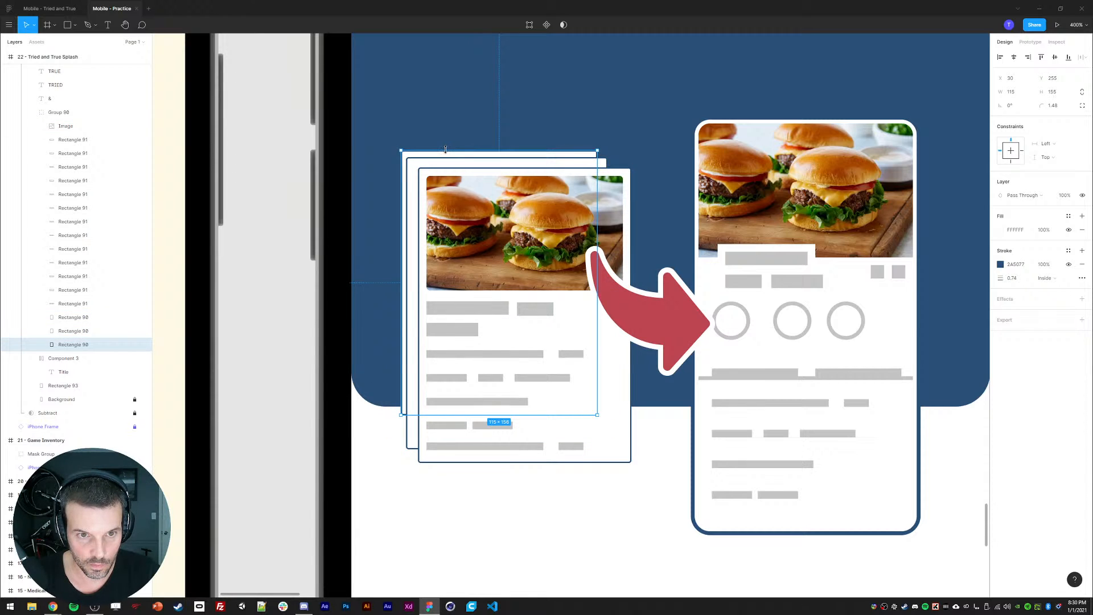
click(337, 453)
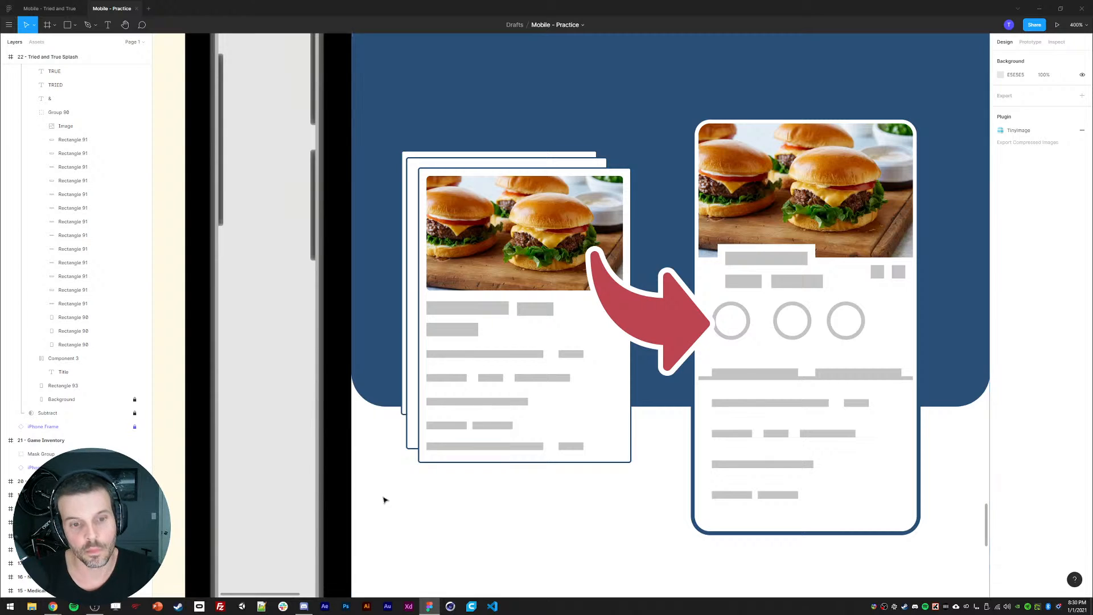
- Examine the stacked recipe cards within the whole splash screen and up close, checking each card's upper edge
key(ctrl+minus)
key(ctrl+minus)
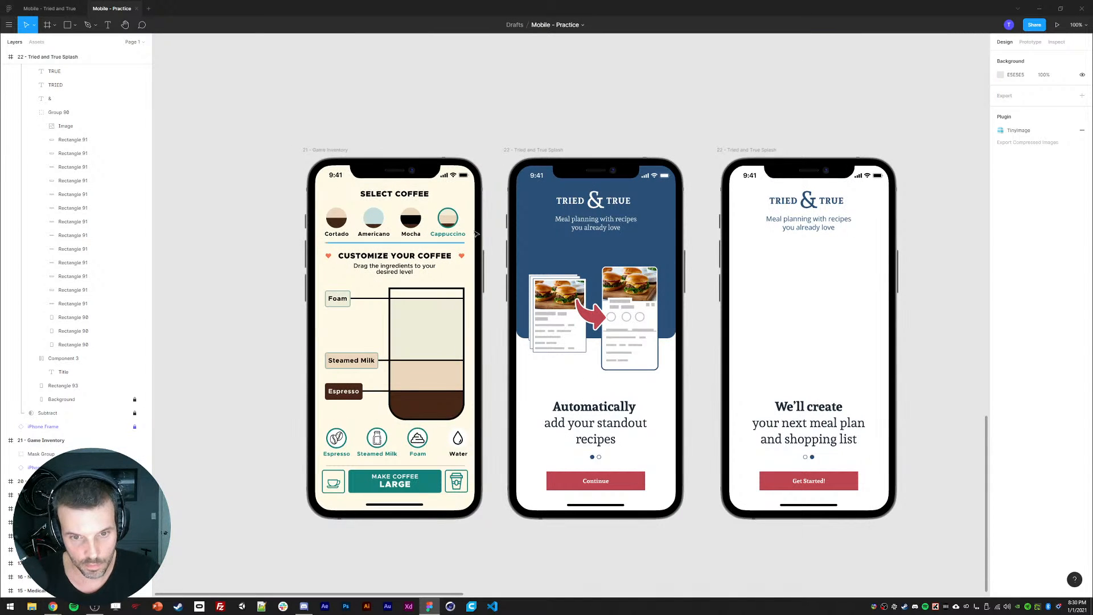
drag(640, 127, 579, 104)
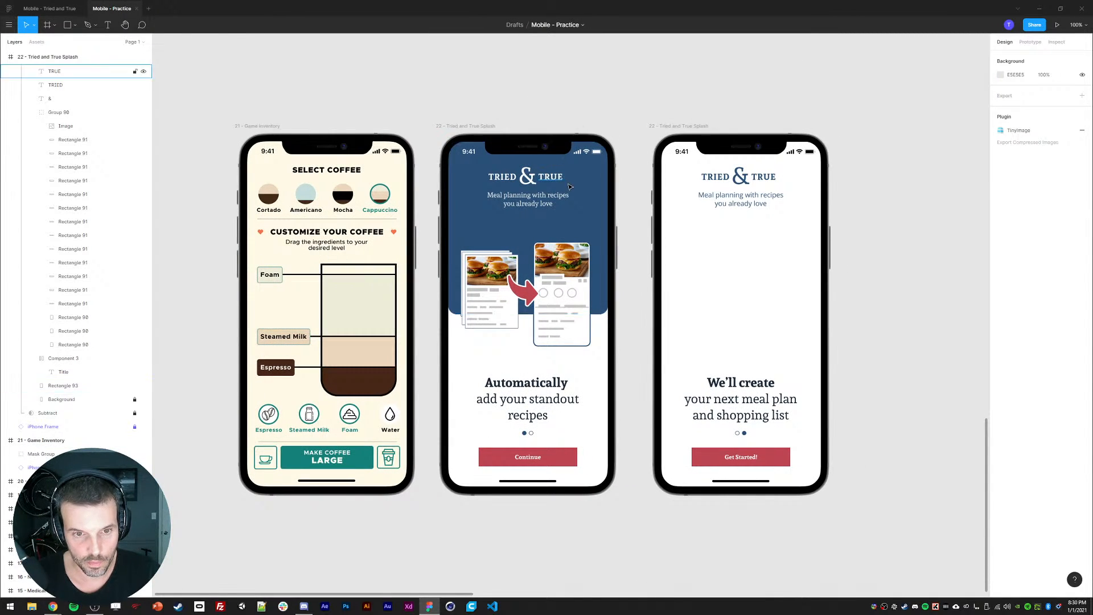
key(ctrl+plus)
key(ctrl+plus)
drag(309, 56, 582, 282)
click(551, 267)
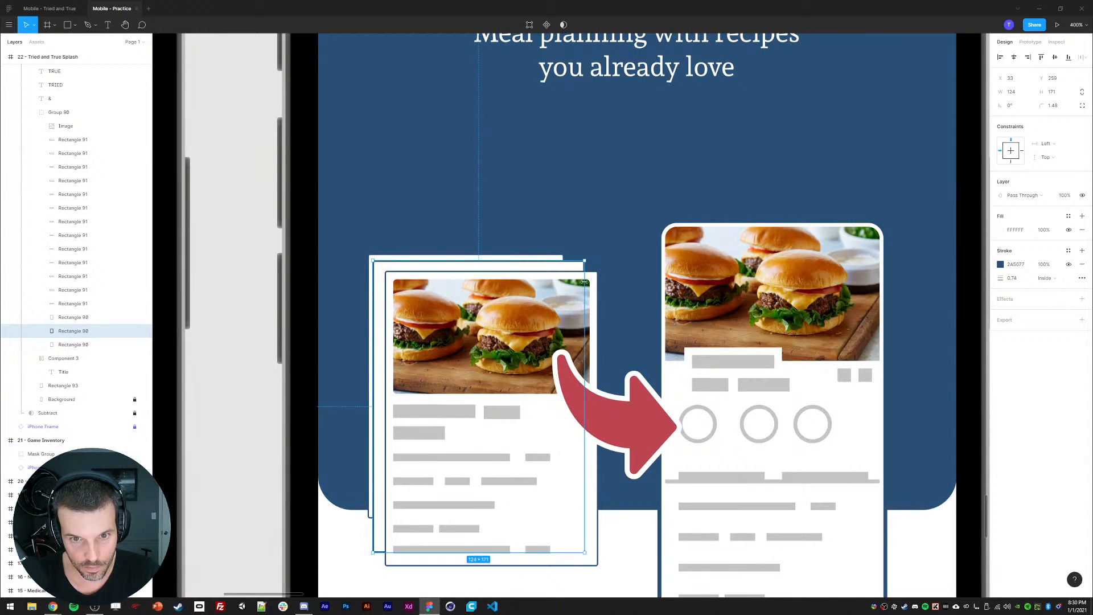
click(555, 256)
click(568, 247)
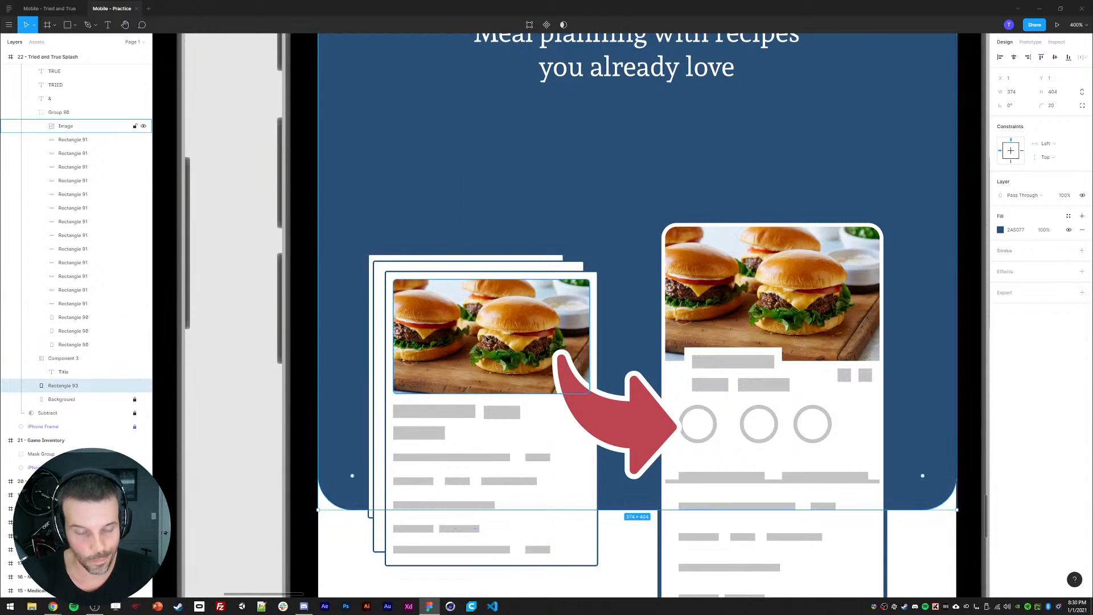
key(minus)
- Set the corner radius of the stack's middle and front cards to 2
click(491, 289)
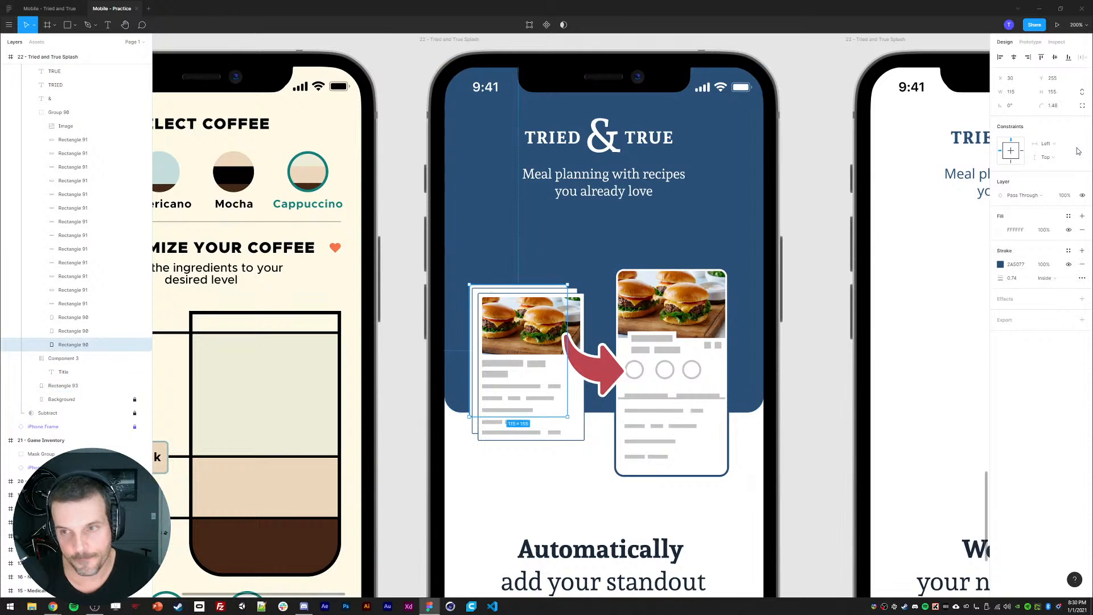
click(477, 302)
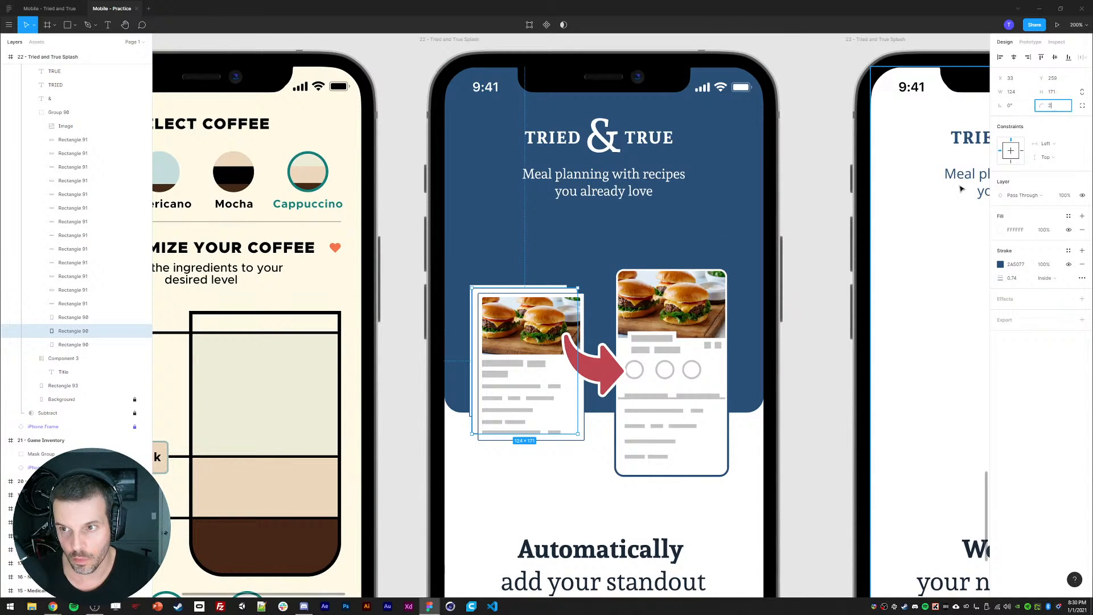
key(Return)
click(479, 437)
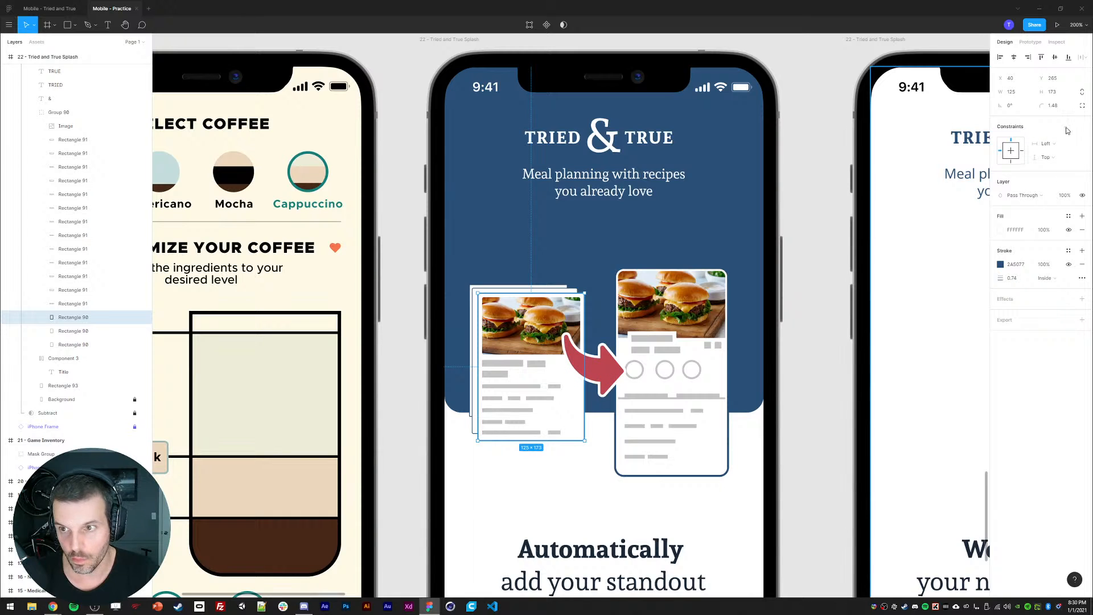
text(2)
key(Return)
click(408, 338)
key(ctrl+minus)
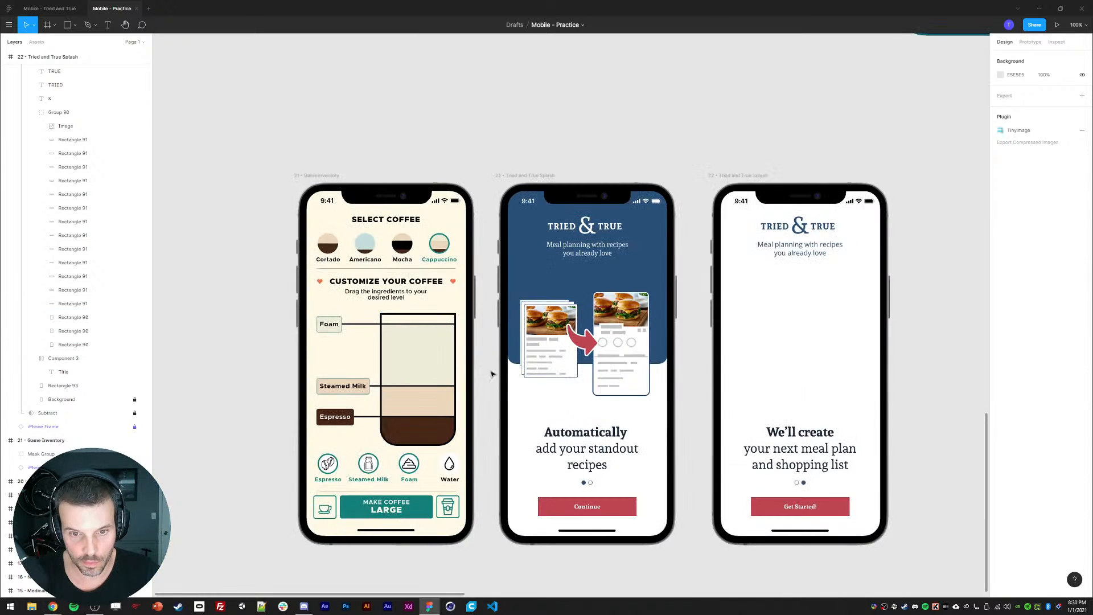
drag(479, 387, 471, 370)
scroll(473, 373, down, 1)
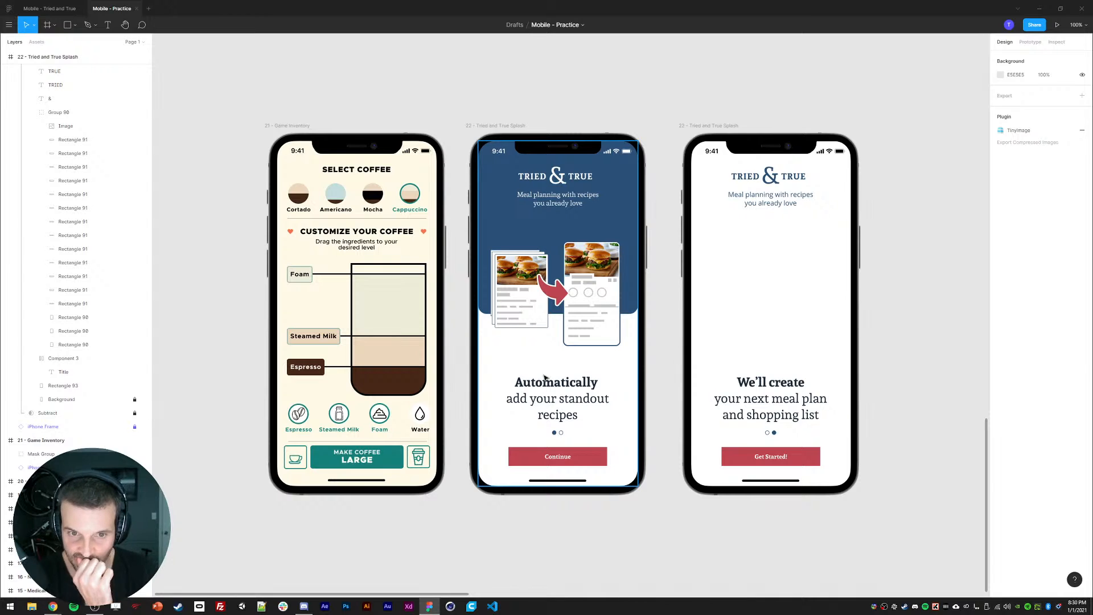
- Duplicate the front card's wide heading bar and move the copy up to the card's upper edge at Y 270
scroll(523, 275, up, 10)
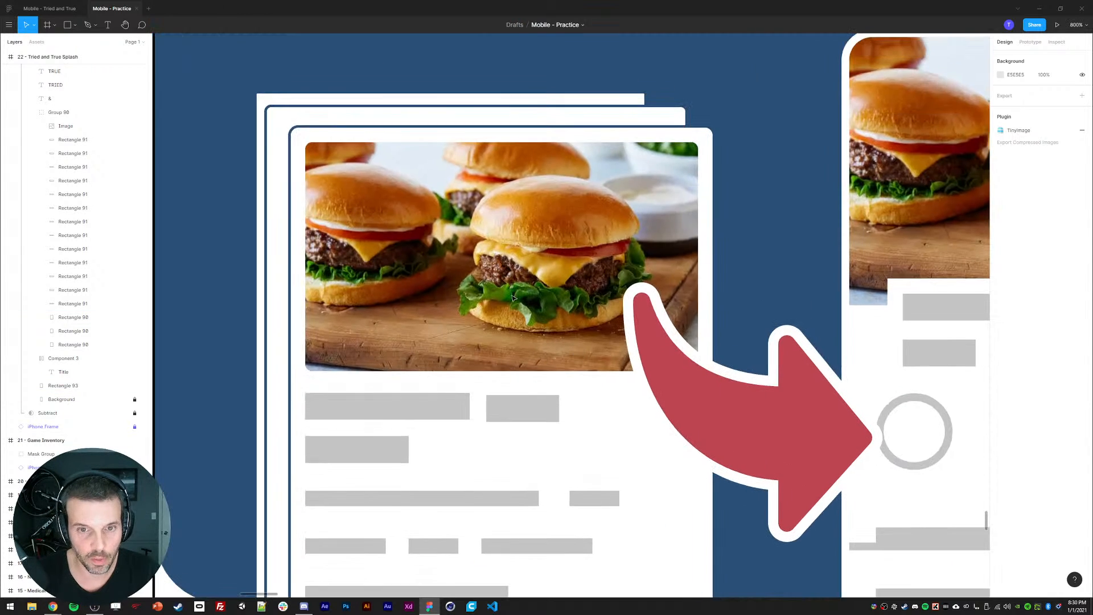
click(513, 297)
click(343, 414)
key(ctrl+d)
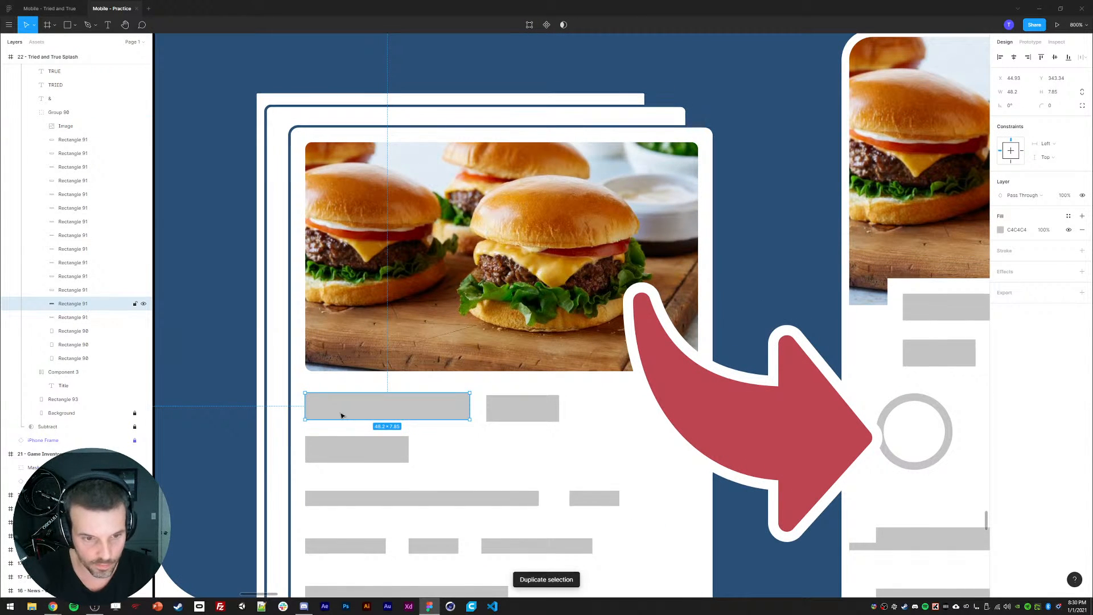
drag(342, 415, 364, 241)
click(364, 241)
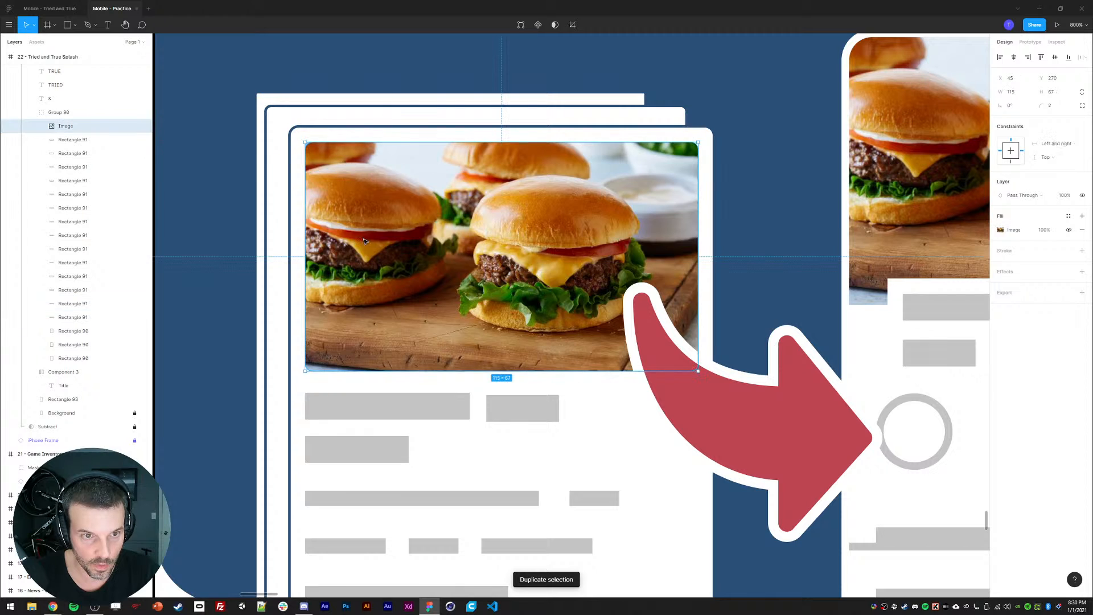
- Shift the front card's burger photo and all the bars beneath it down by about 12 pixels, leaving the new bar in place
scroll(387, 273, down, 5)
drag(300, 219, 620, 532)
shift+click(311, 544)
drag(377, 274, 405, 413)
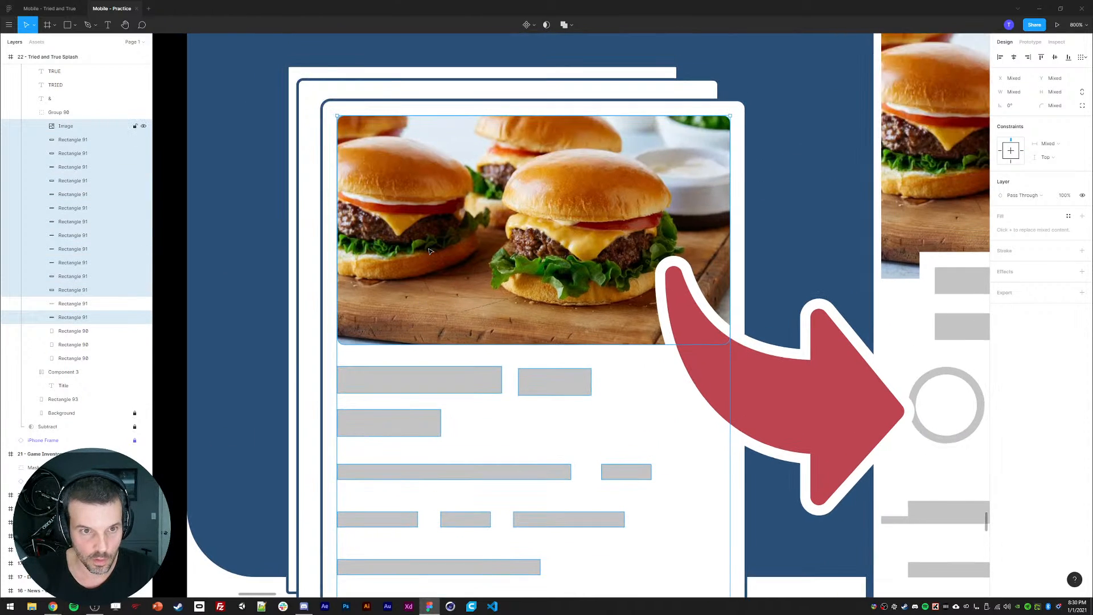
key(shift+Down)
key(shift+Down)
key(shift+Up)
- Shrink the new bar above the photo to a small square and add a 103 by 8 bar beside it at X 57, Y 270
click(442, 124)
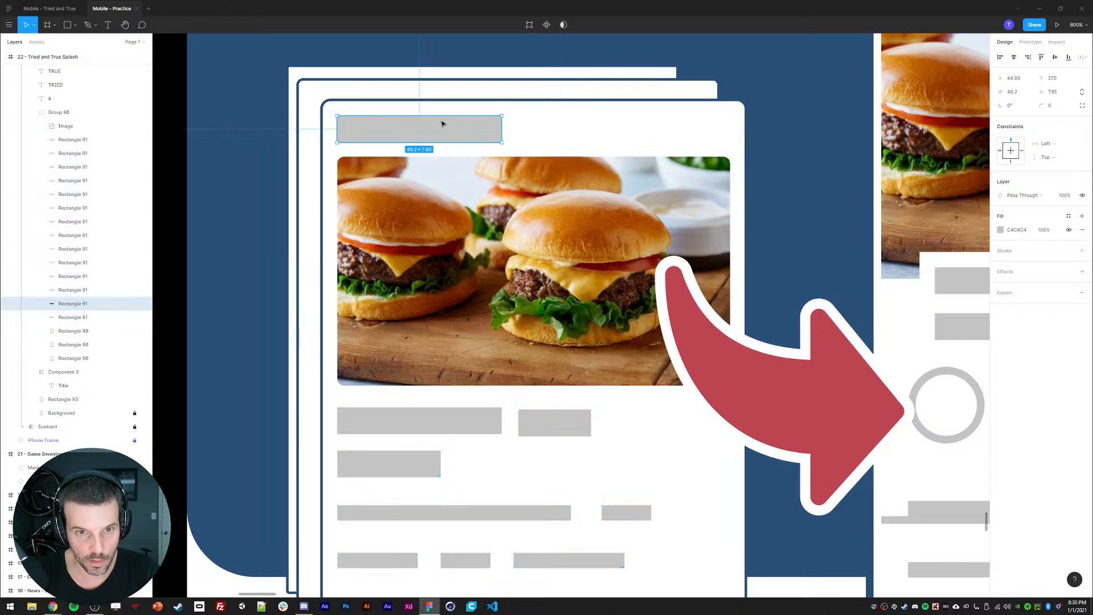
drag(499, 128, 722, 119)
key(ctrl+d)
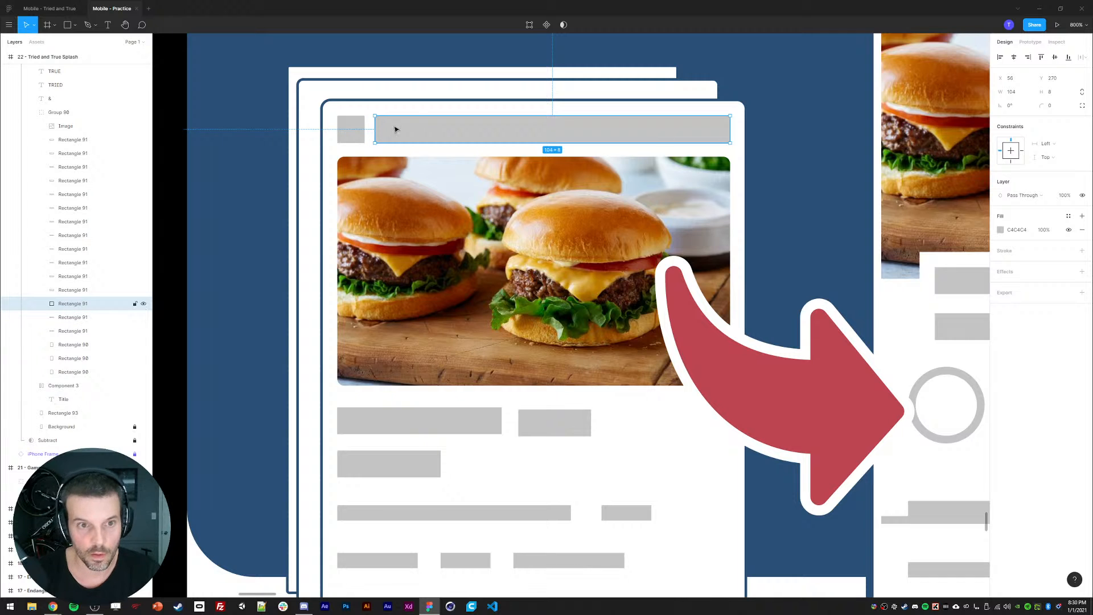
key(ctrl+minus)
key(ctrl+minus)
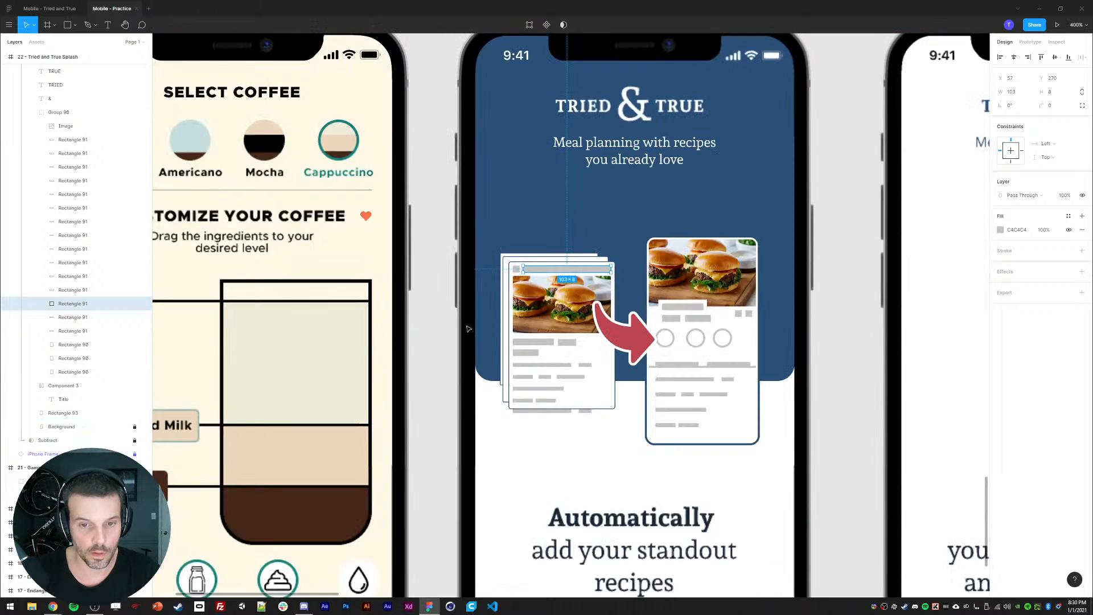
- Resize the red arrow between the cards to 56 by 56 at X 212, Y 377 and set its white outline to 2
click(525, 461)
drag(562, 528, 551, 454)
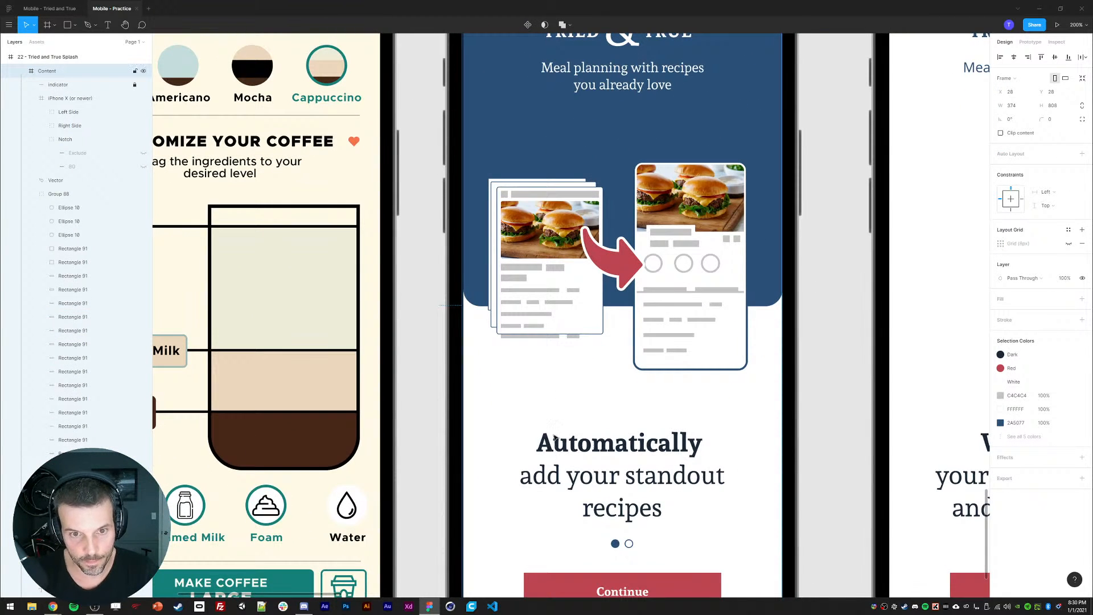
drag(542, 359, 468, 358)
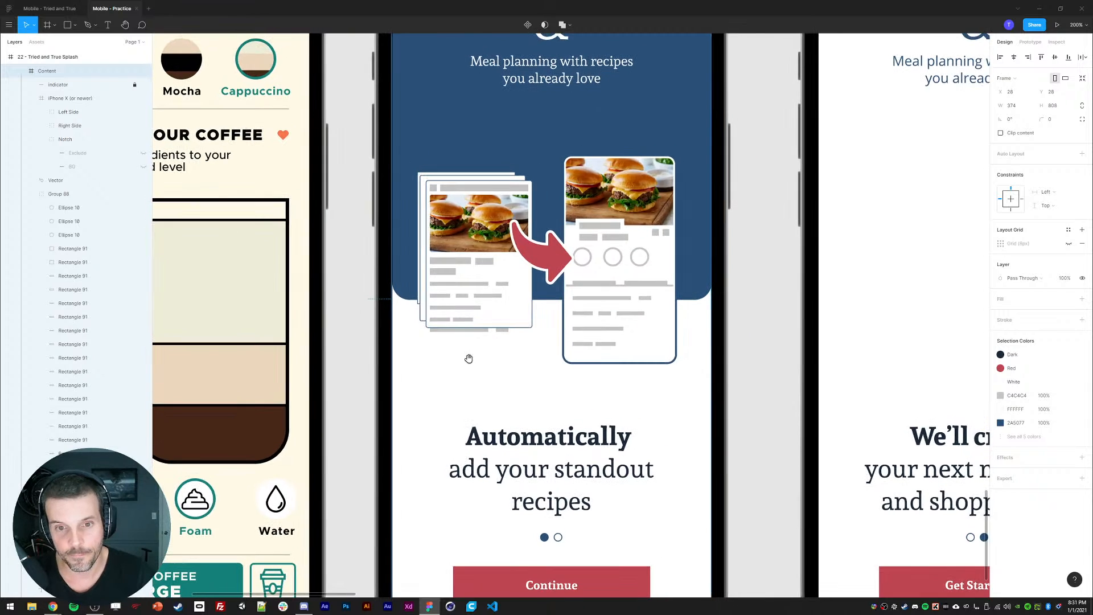
scroll(478, 376, down, 1)
key(ctrl+minus)
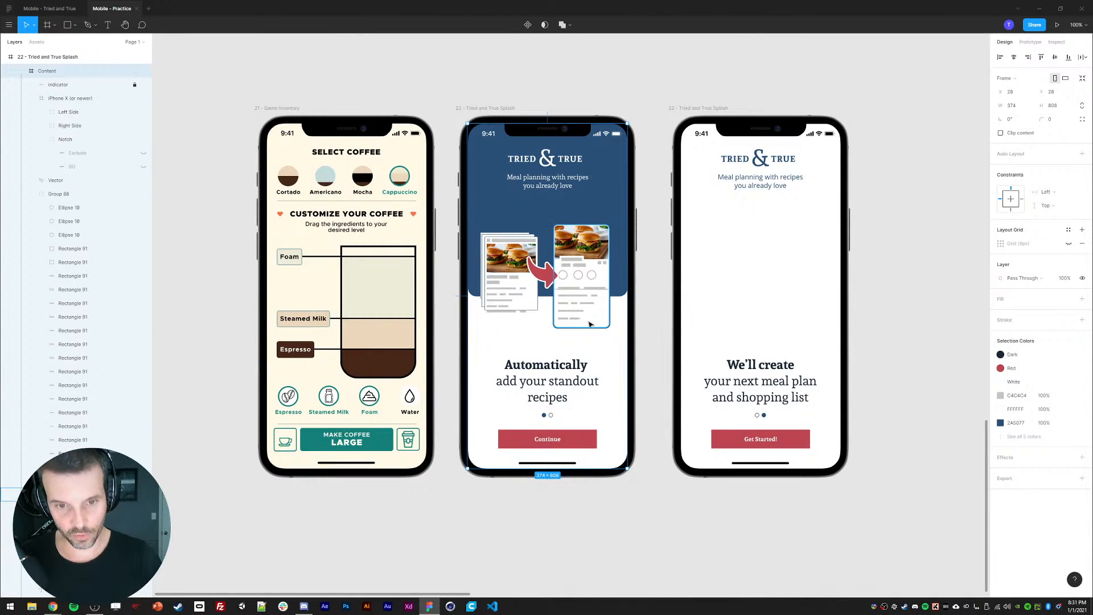
click(543, 274)
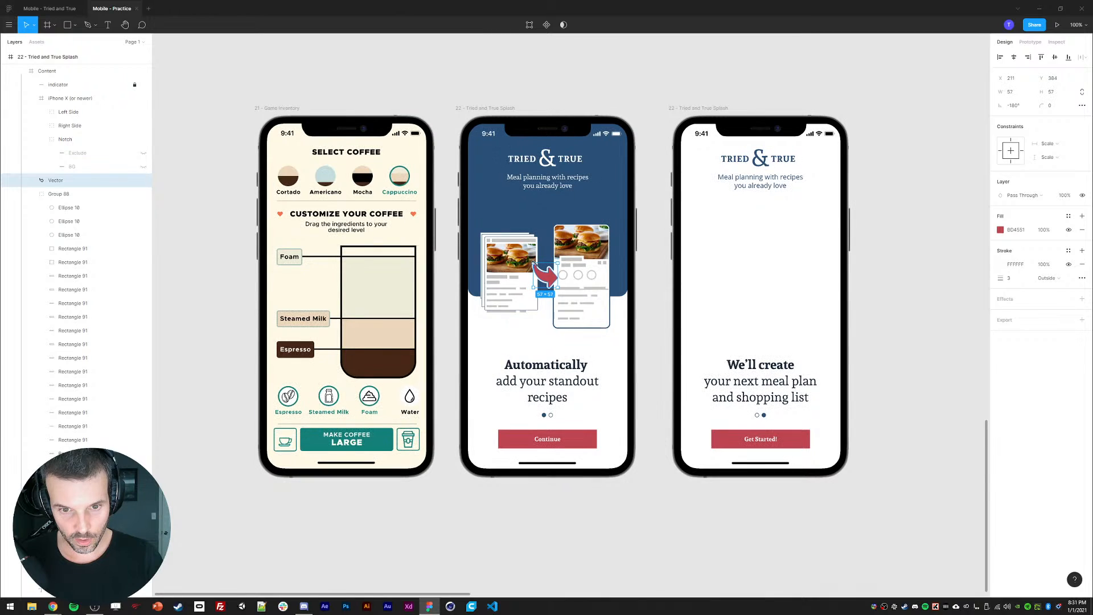
drag(534, 263, 544, 277)
click(858, 275)
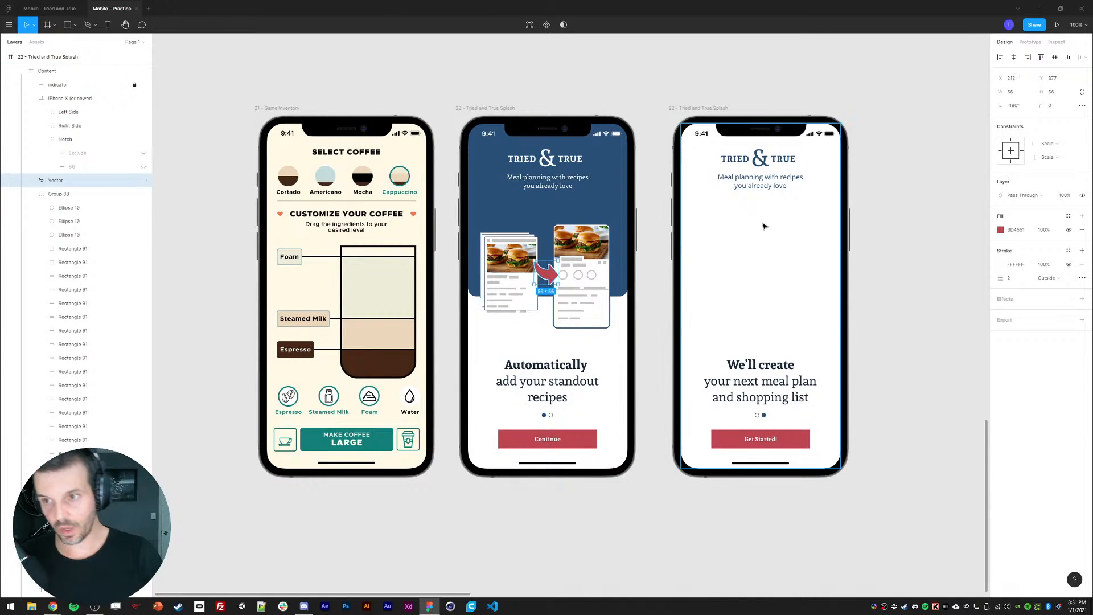
click(906, 311)
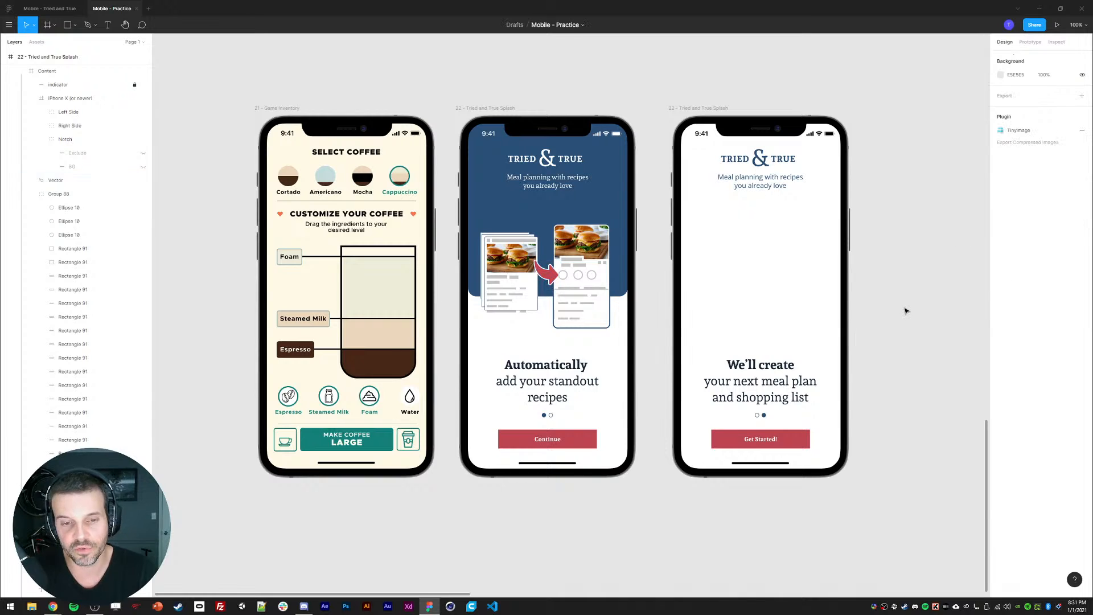
- Move the front card's lowest row of thin bars up to Y 430
key(ctrl+plus)
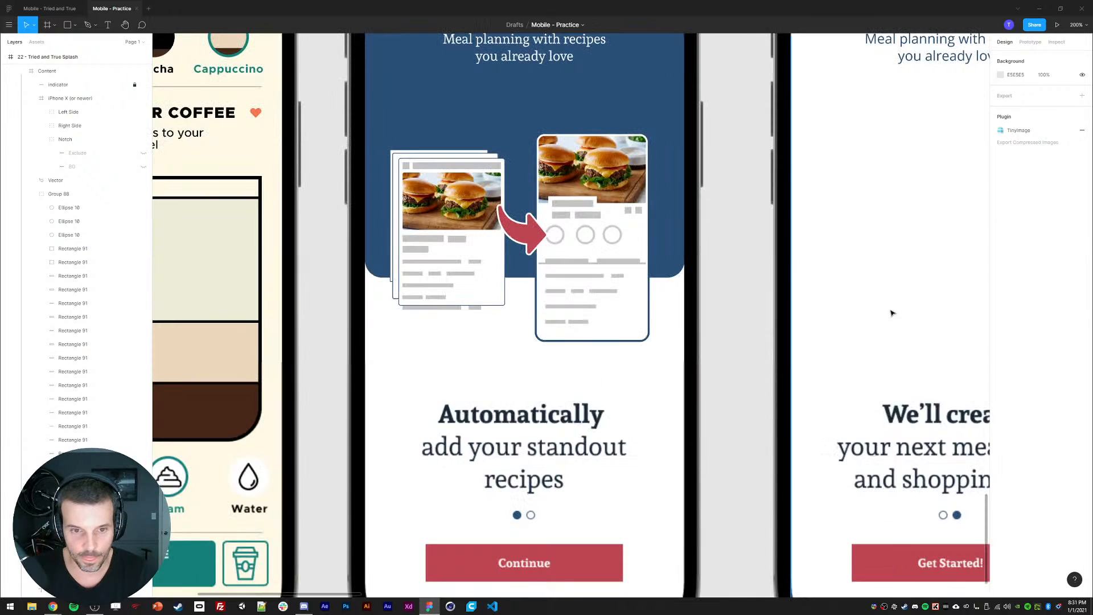
ctrl+click(446, 308)
ctrl+shift+click(475, 309)
key(Up)
key(Up)
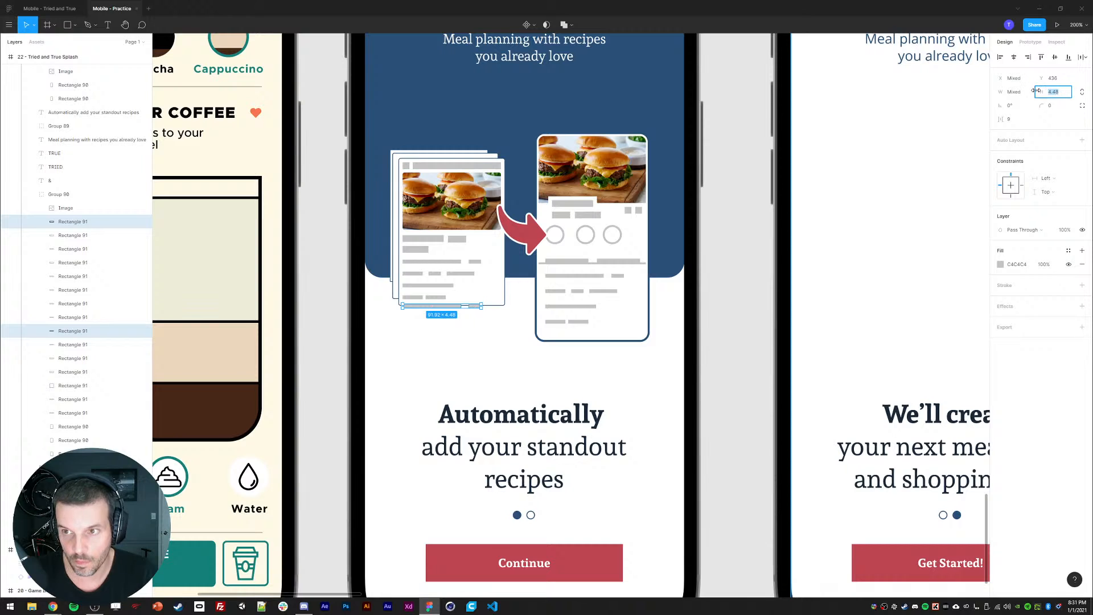
click(431, 380)
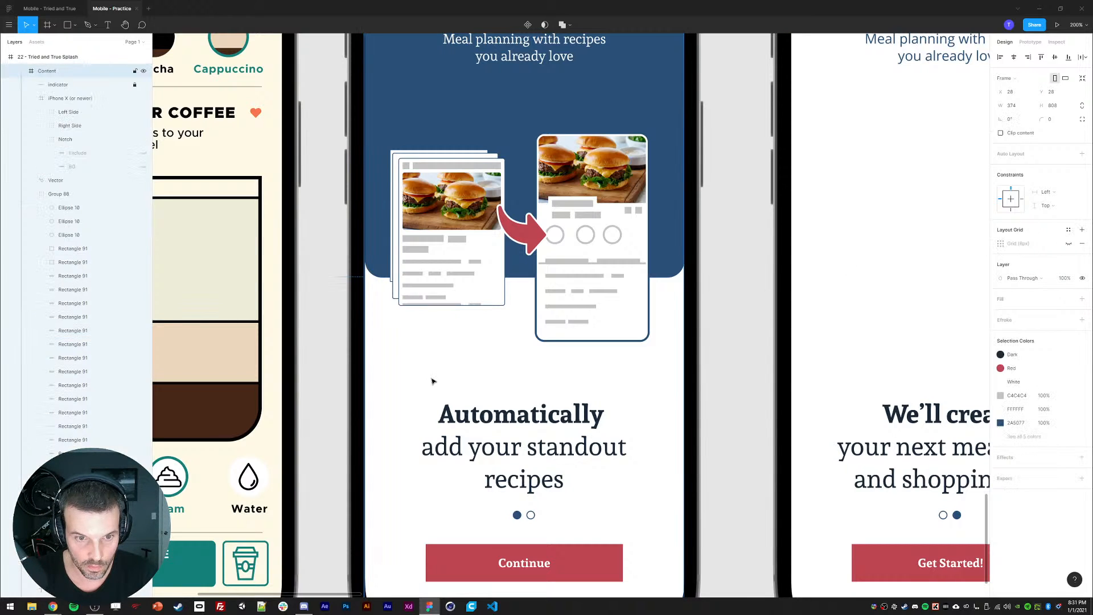
- Move the front card's fourth row of thin bars up to Y 422.8 and nudge the single bar above it slightly upward
ctrl+click(420, 298)
ctrl+shift+click(438, 297)
key(Up)
key(Up)
key(Up)
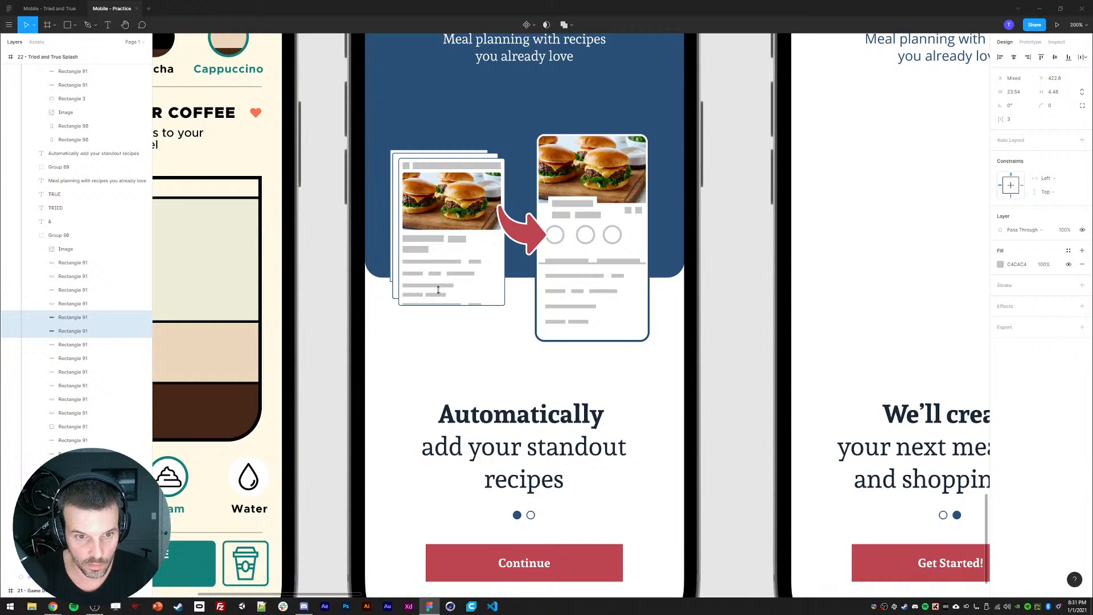
ctrl+click(426, 285)
key(Up)
key(Up)
- Nudge the front card's second and first rows of thin bars slightly upward
ctrl+click(418, 275)
ctrl+shift+click(435, 274)
ctrl+shift+click(460, 275)
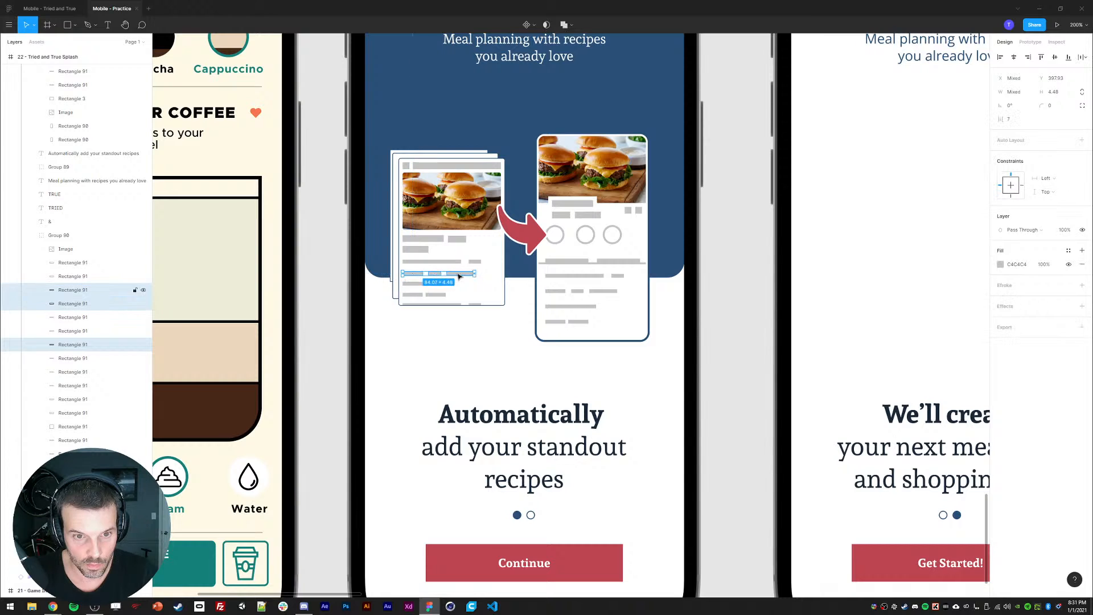
key(Up)
key(Up)
ctrl+click(435, 261)
ctrl+shift+click(472, 263)
key(Up)
click(424, 353)
key(ctrl+minus)
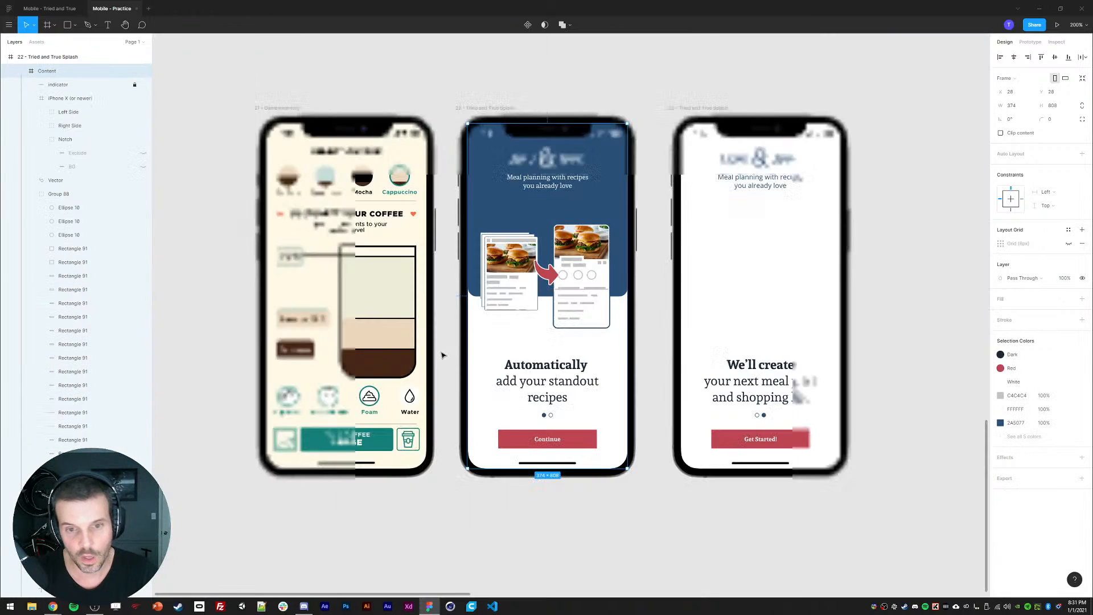
- Set the corner radius of the first splash screen's blue background to 0 and select the stacked recipe cards group
drag(613, 379, 590, 379)
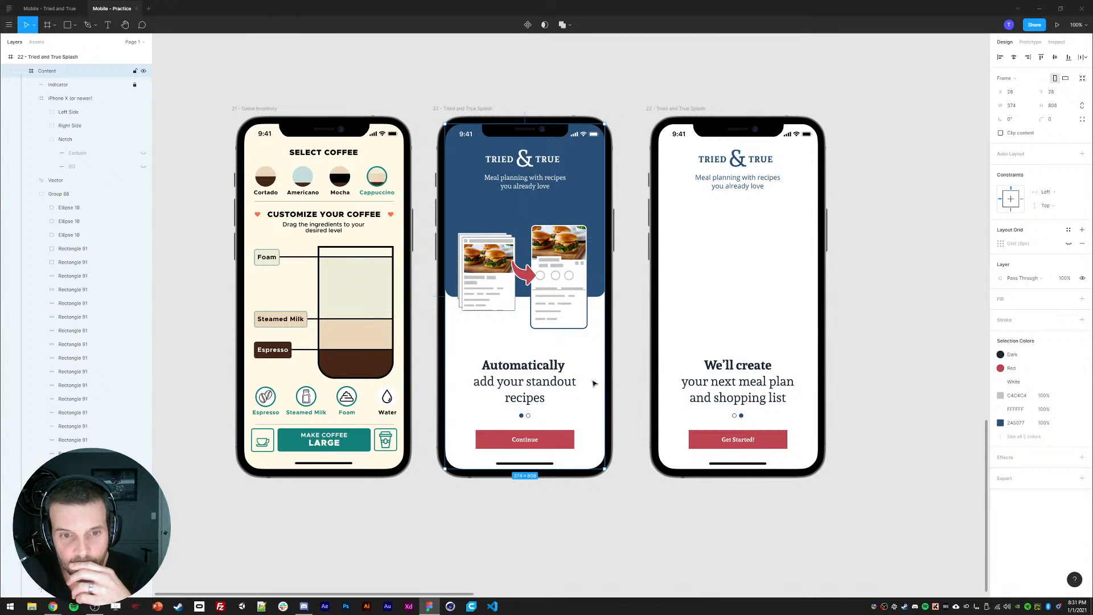
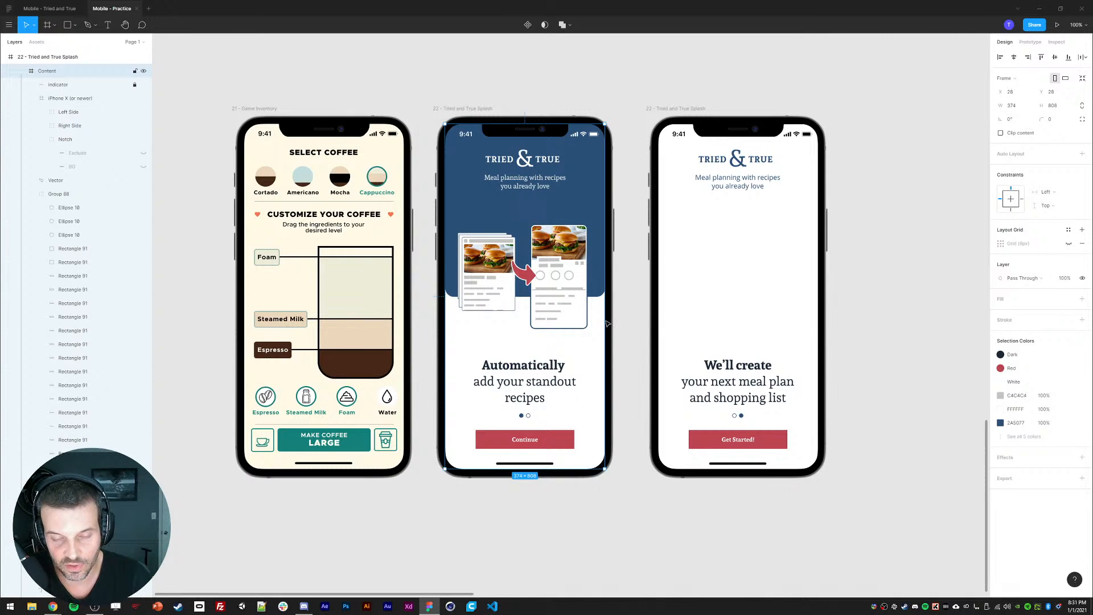
drag(645, 303, 657, 298)
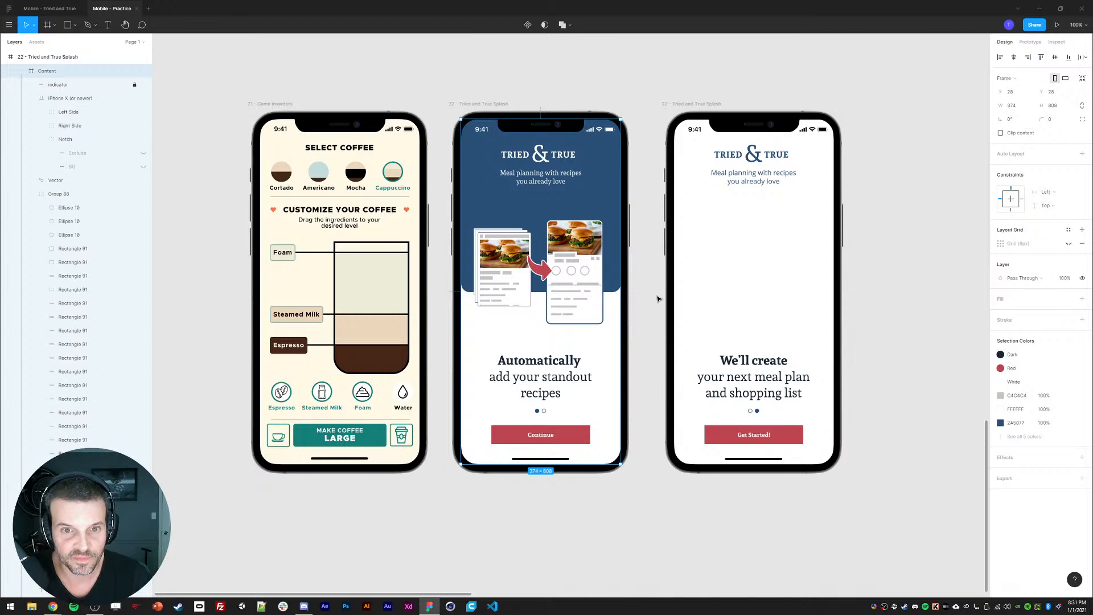
click(657, 188)
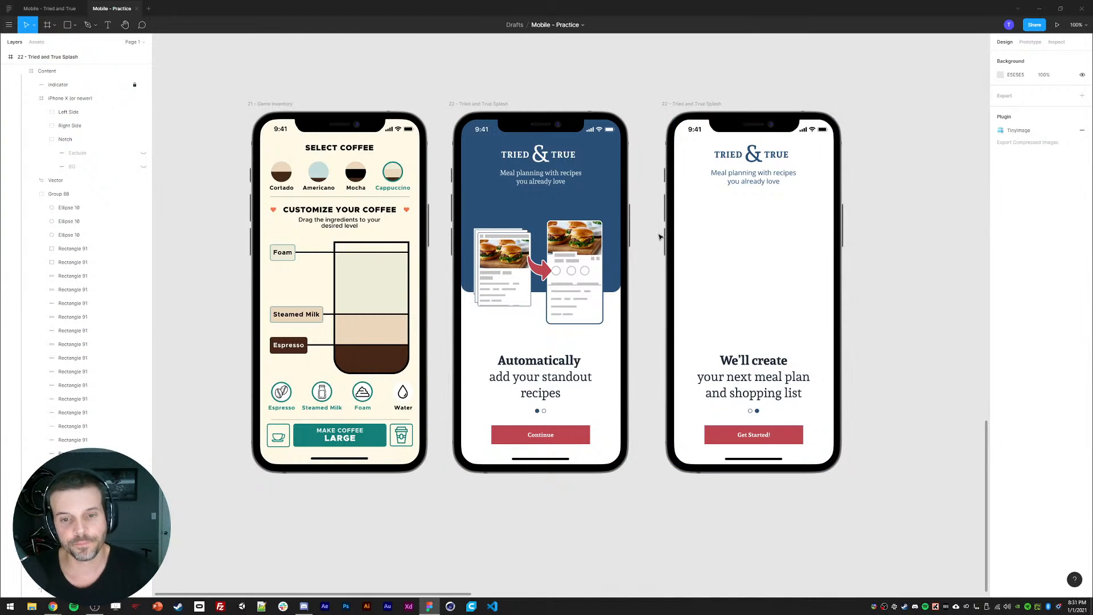
double_click(613, 250)
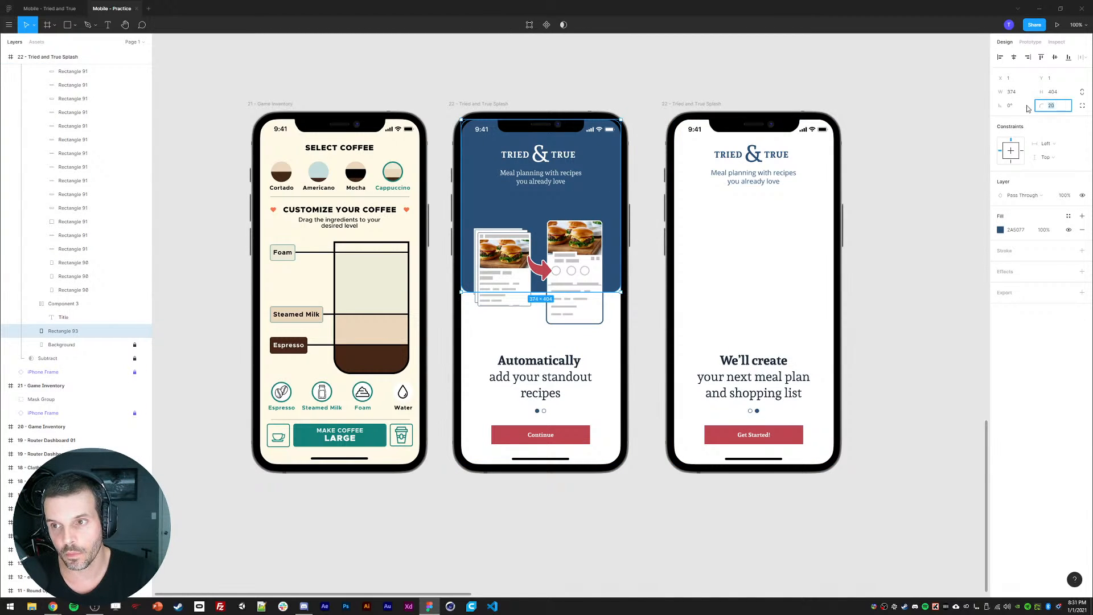
text(0)
key(Return)
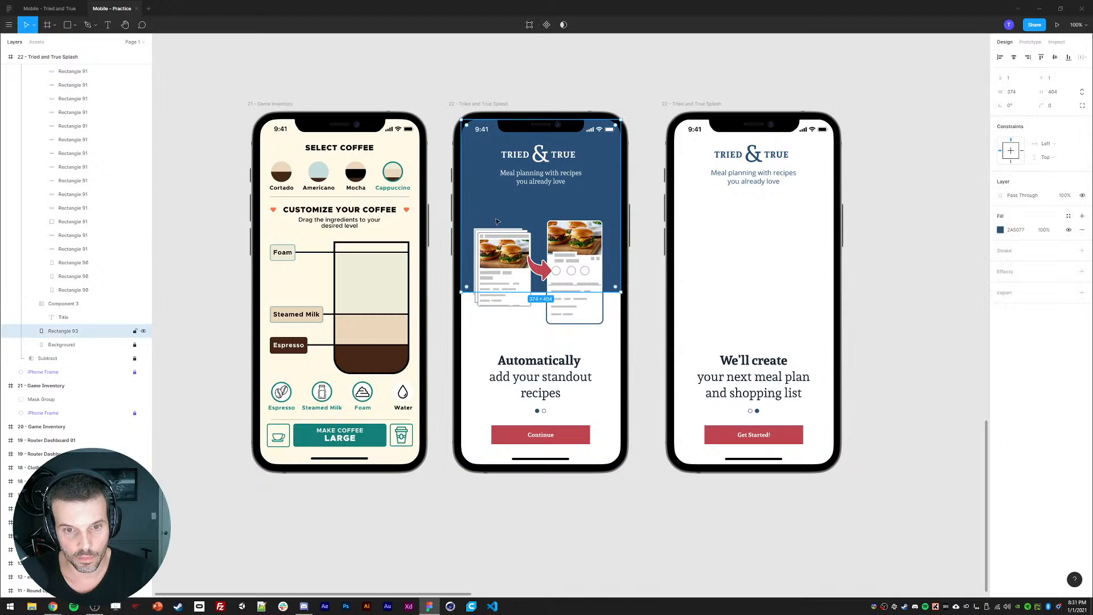
click(531, 287)
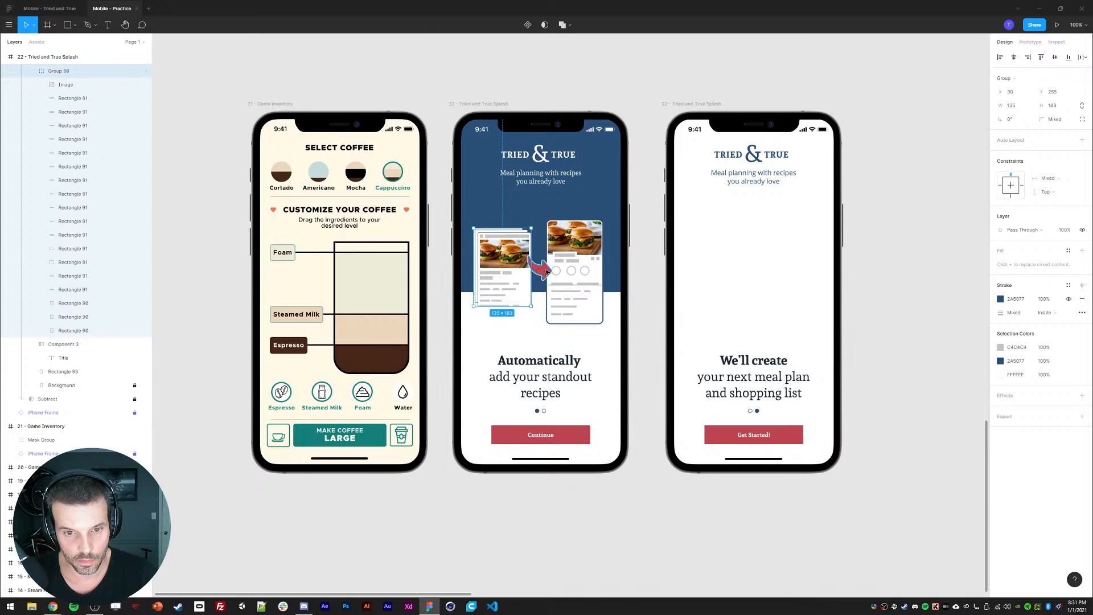
- Align the first splash screen's recipe stack, arrow and card on their vertical centres and shorten the blue background to a height of 358
shift+click(555, 294)
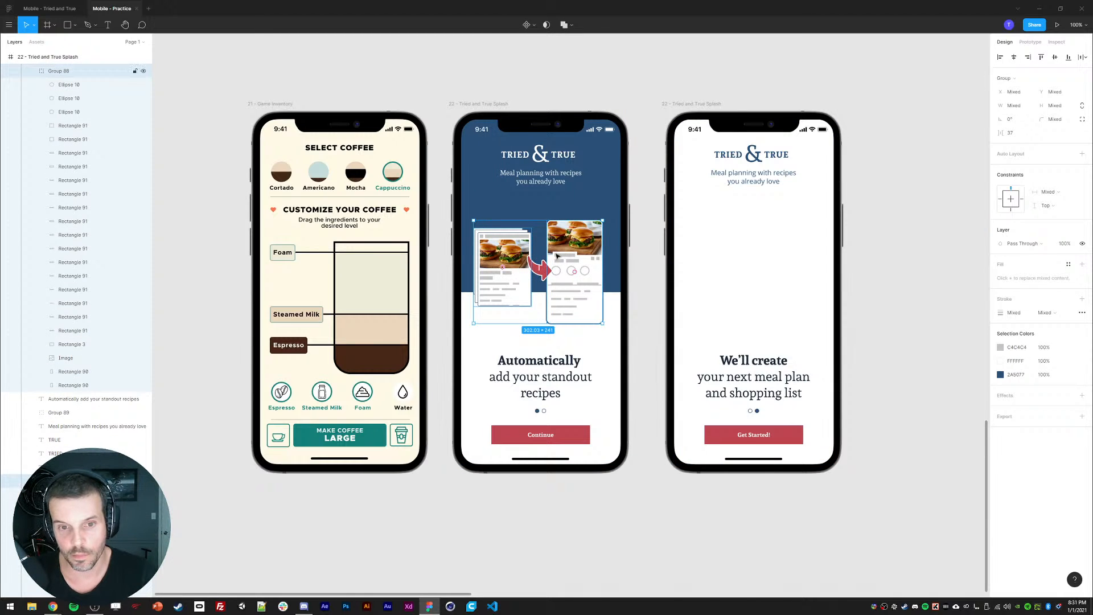
shift+click(542, 269)
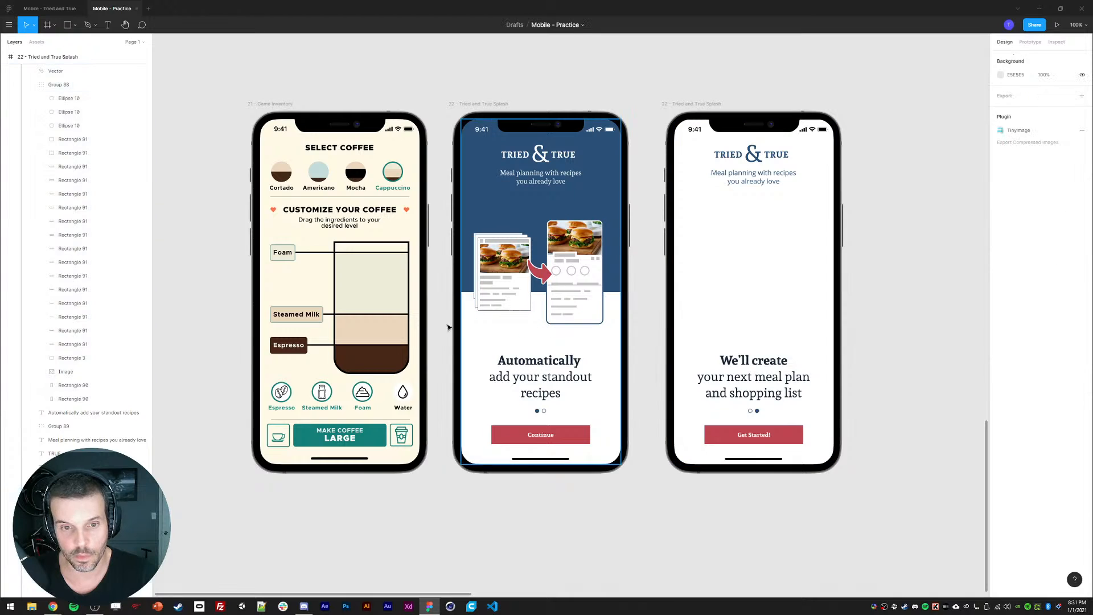
click(468, 289)
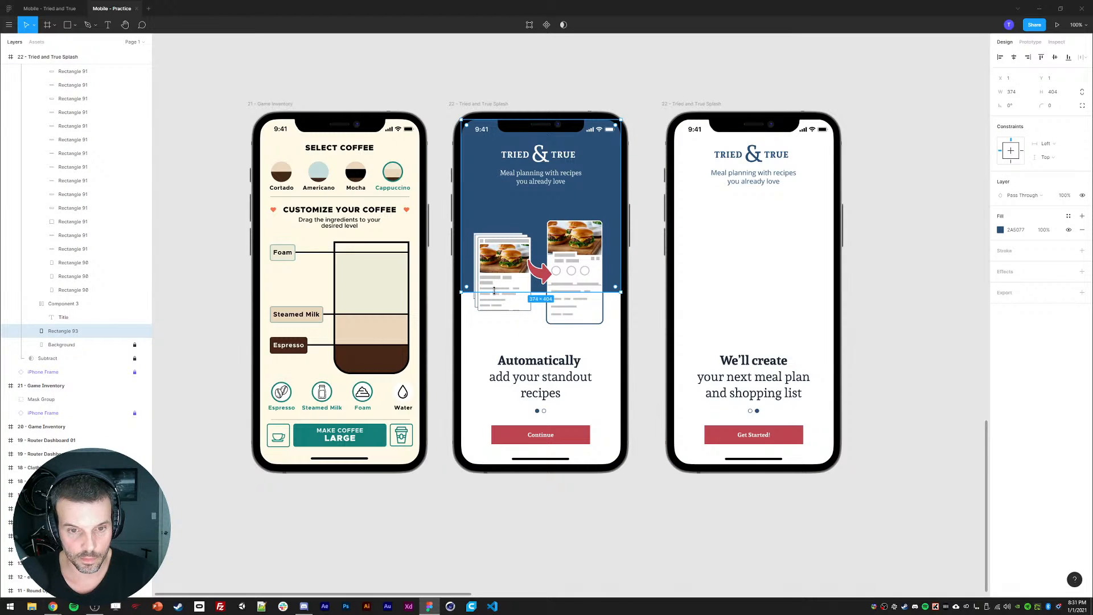
drag(494, 290, 501, 272)
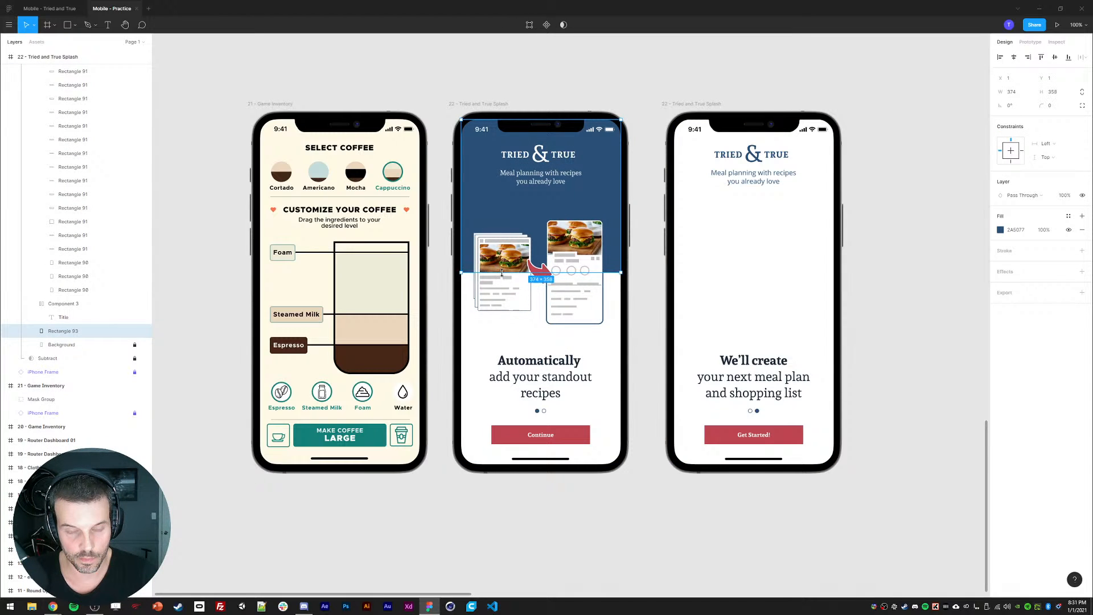
click(791, 282)
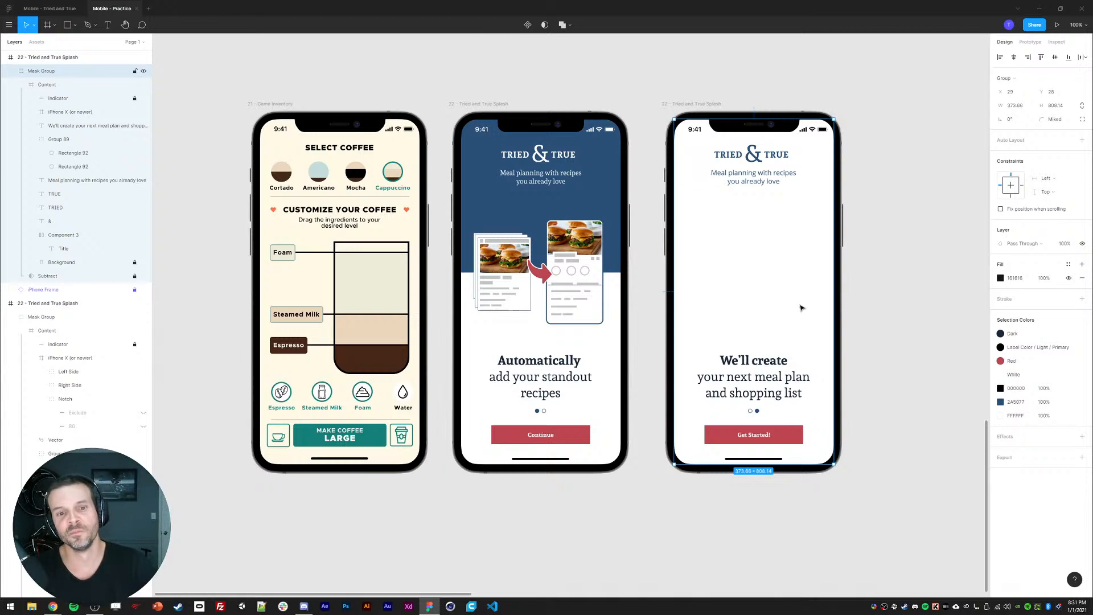
- Try extending the first splash screen's blue background below the illustration to a height of 494, and undo the change
click(539, 266)
drag(539, 272, 532, 330)
click(644, 320)
drag(643, 320, 635, 316)
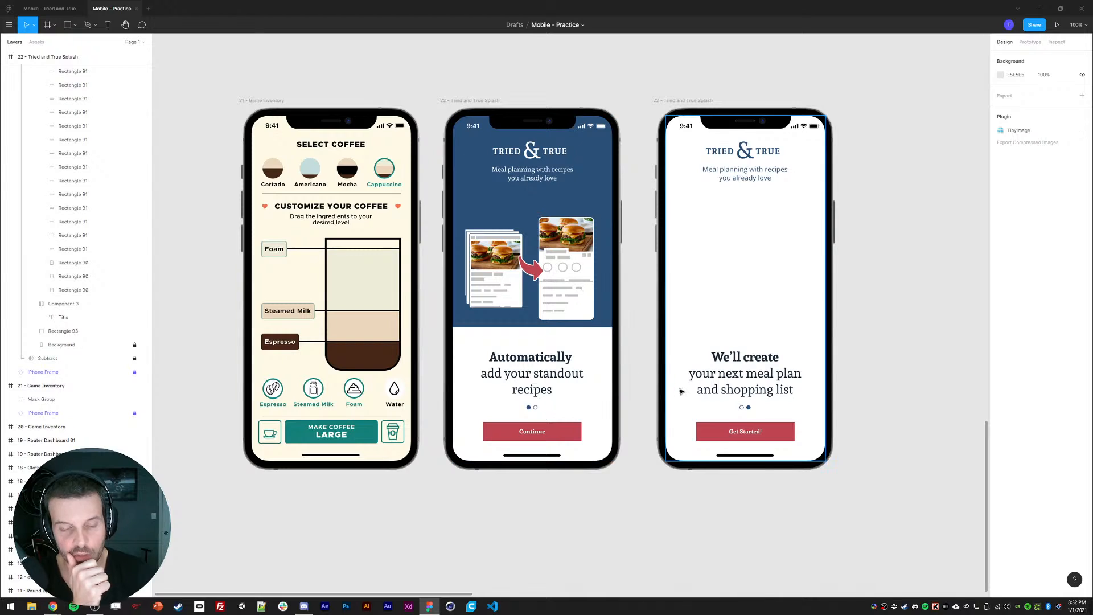
key(ctrl+z)
key(ctrl+z)
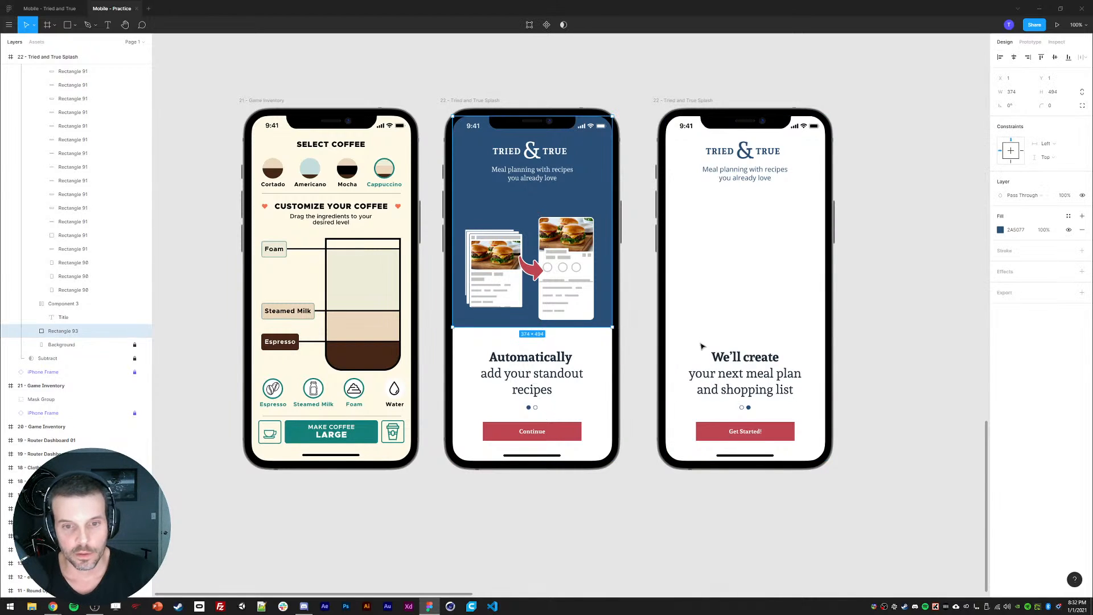
click(646, 280)
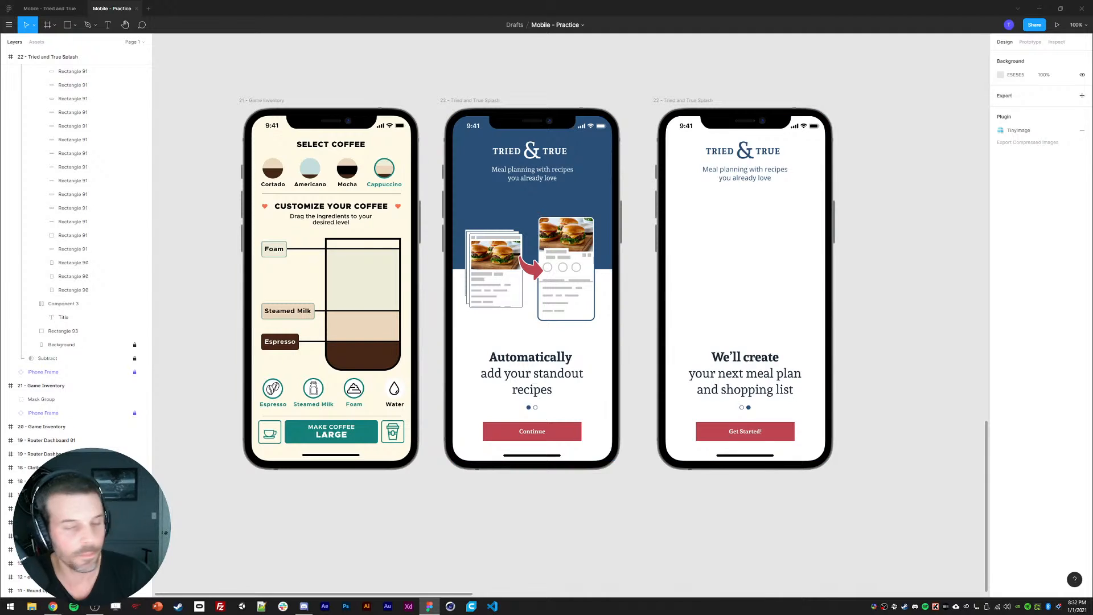
- Copy the recipe card group from the first splash screen into the second one at X 73, Y 237
scroll(855, 313, down, 1)
scroll(856, 313, left, 1)
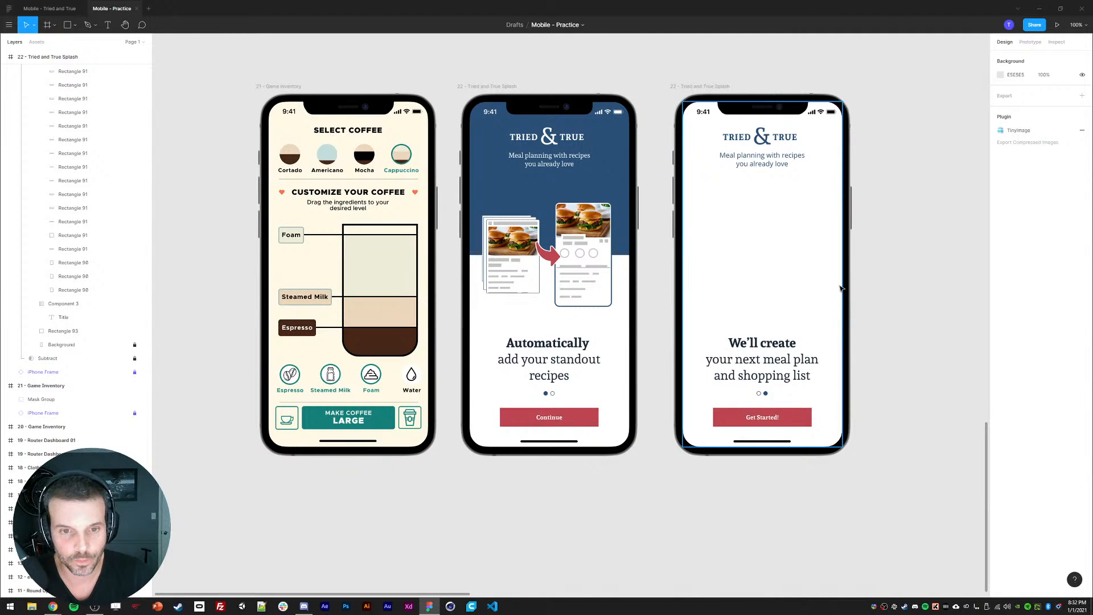
scroll(671, 344, right, 1)
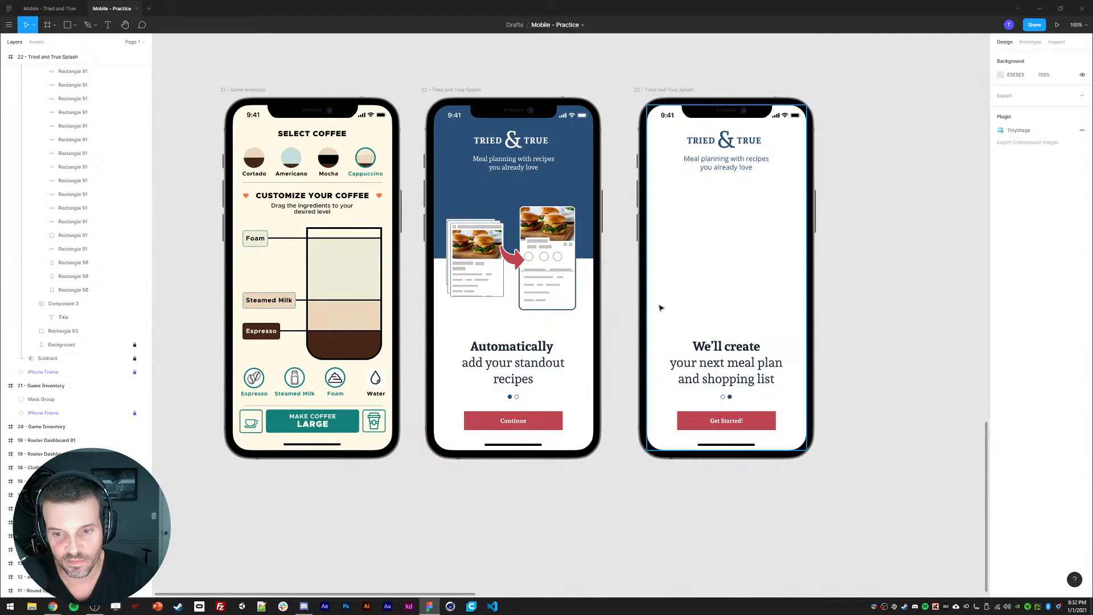
scroll(642, 305, right, 1)
click(525, 261)
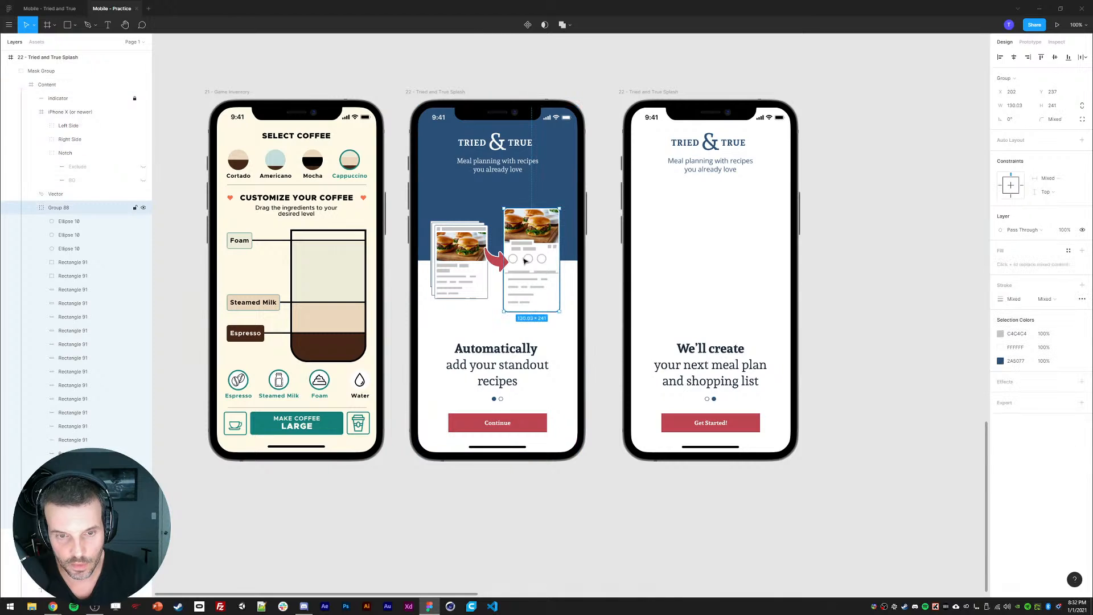
key(ctrl+c)
click(664, 221)
key(ctrl+v)
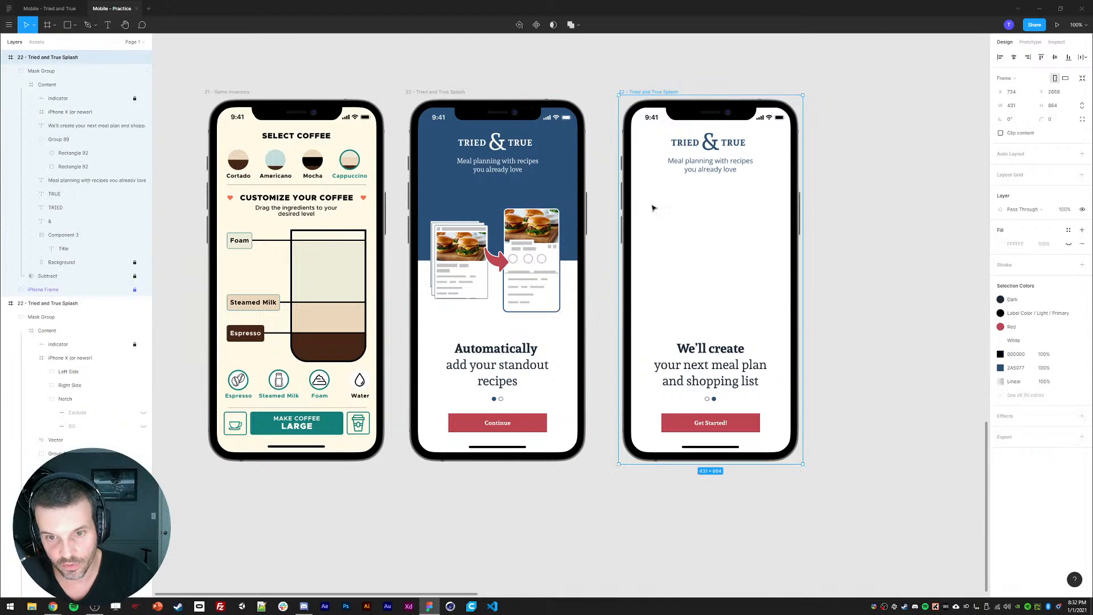
drag(720, 243, 664, 244)
- Delete the blue logo and tagline from the second splash screen
click(705, 162)
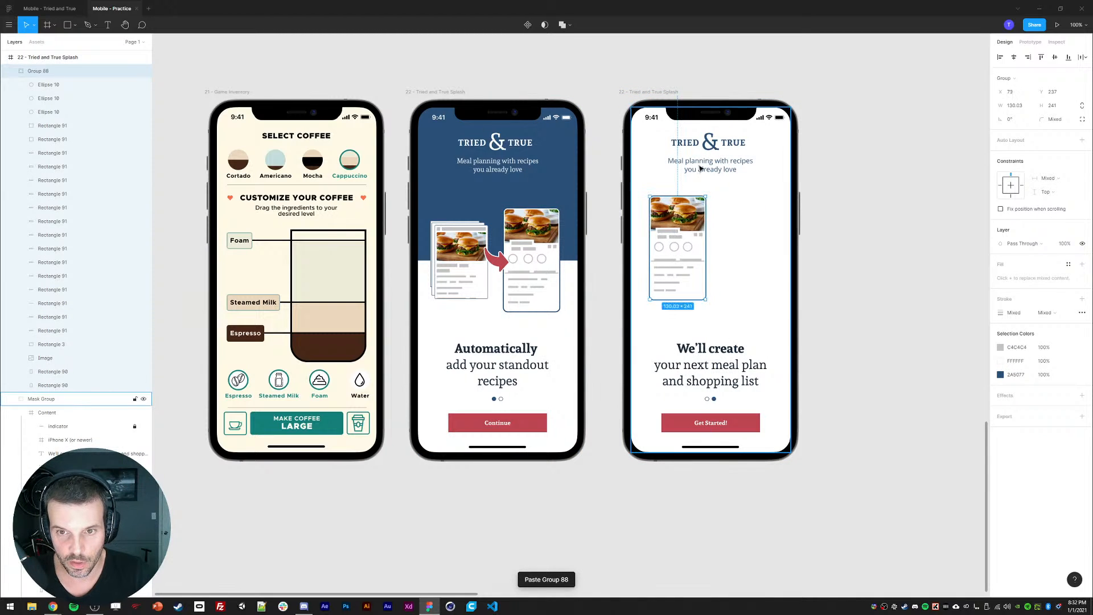
double_click(705, 163)
key(Delete)
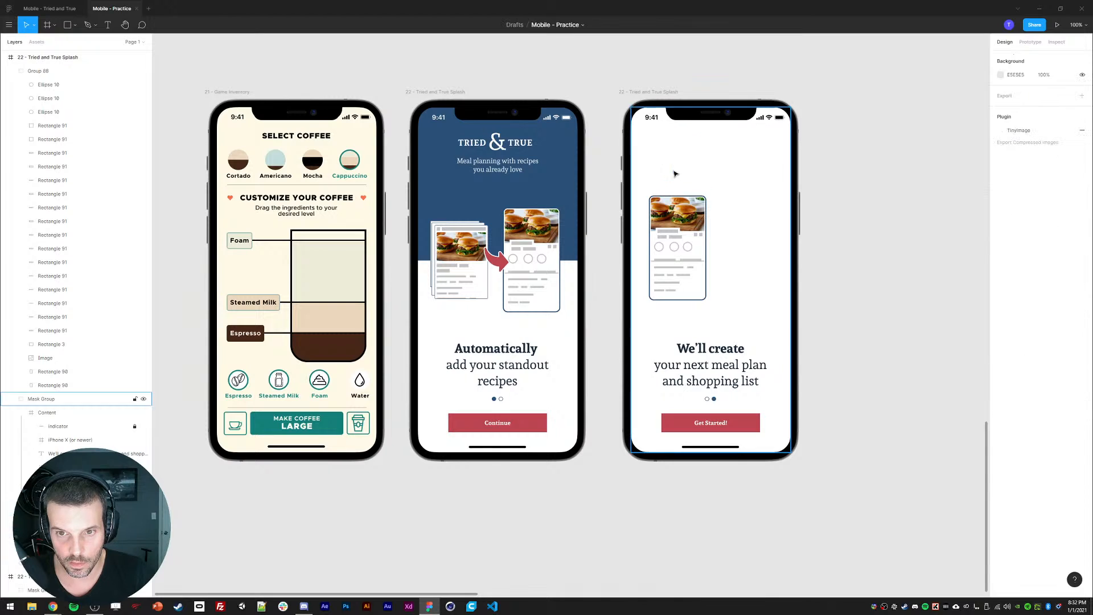
- Group the first splash screen's white TRIED & TRUE logo texts together with the tagline beneath them
double_click(481, 145)
double_click(481, 144)
shift+click(494, 146)
shift+click(518, 144)
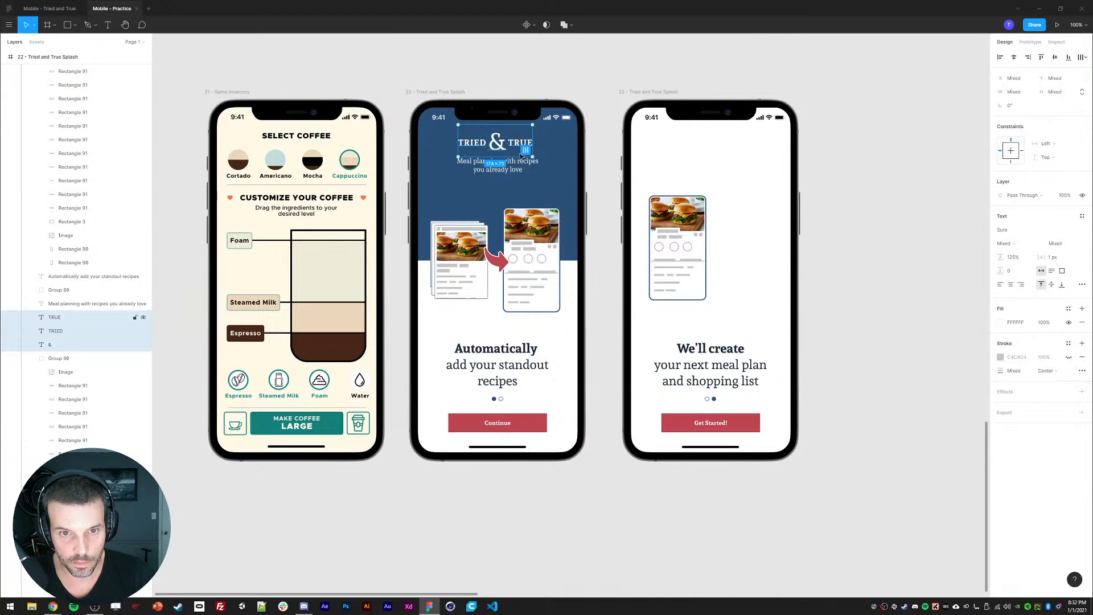
shift+click(521, 166)
key(ctrl+g)
- Copy the grouped header and blue background into the second splash screen's Content layer, directly below the status bar layer
shift+click(565, 179)
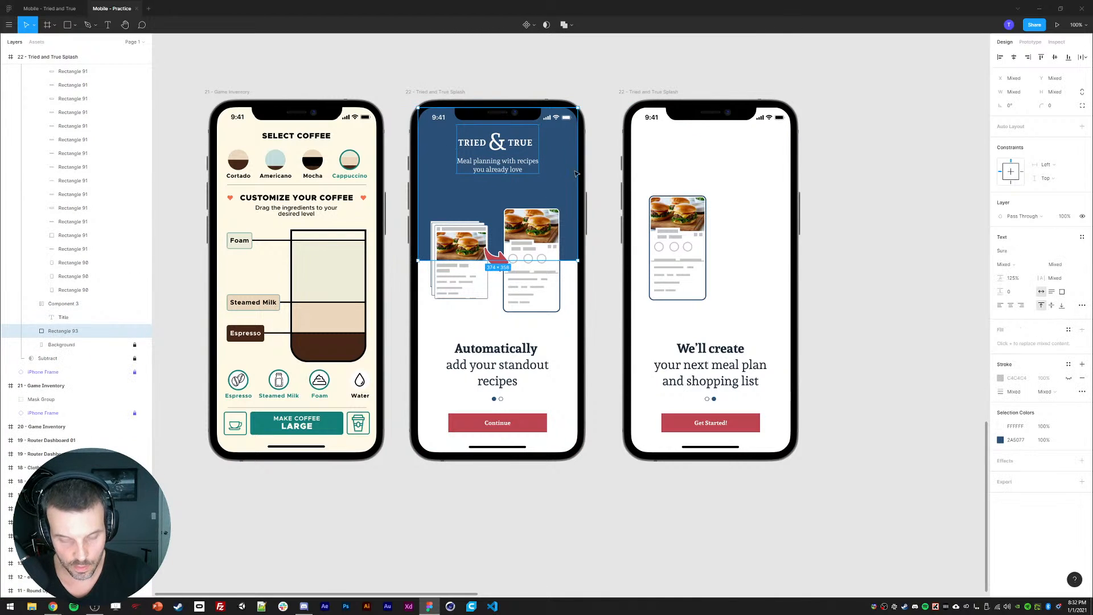
key(ctrl+c)
click(640, 97)
key(ctrl+v)
key(ctrl+z)
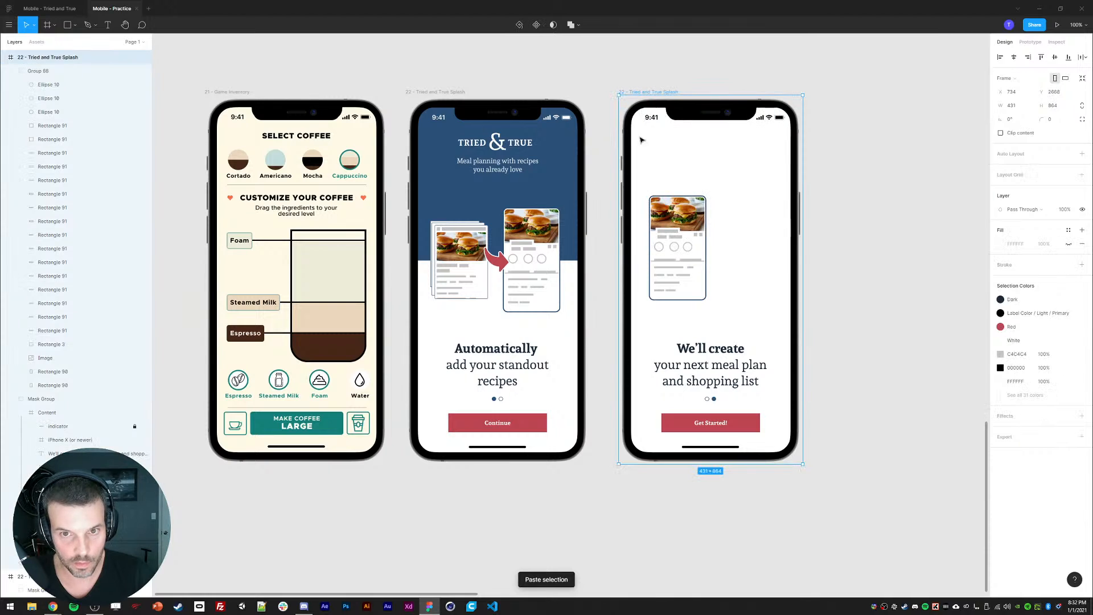
click(11, 70)
click(56, 112)
key(ctrl+v)
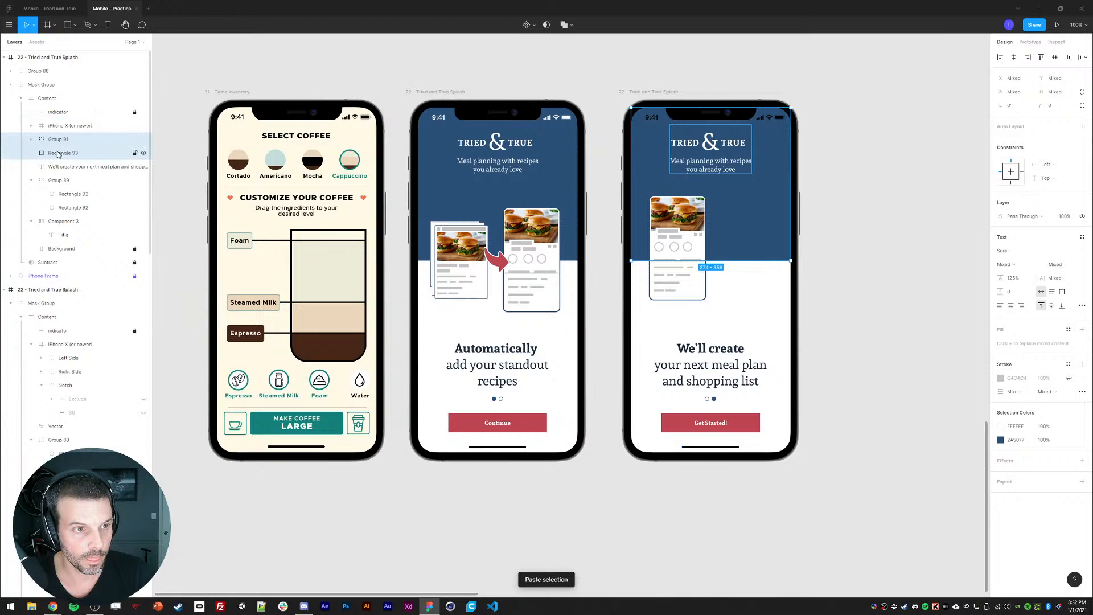
click(31, 180)
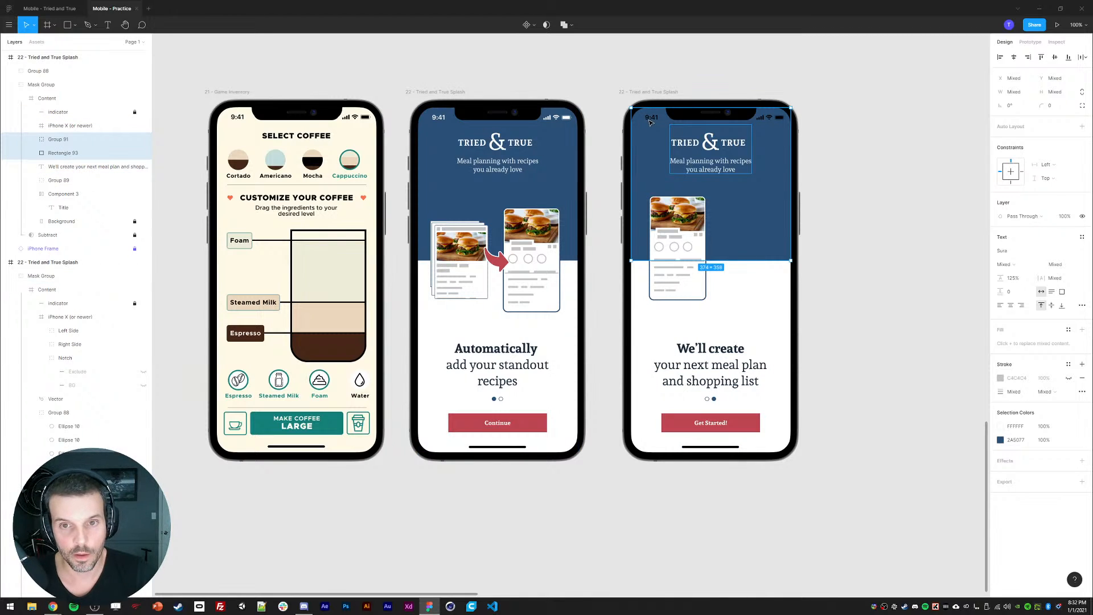
- Recolor the second splash screen's status bar elements white and remove the white notch shape
click(652, 119)
double_click(653, 119)
click(62, 129)
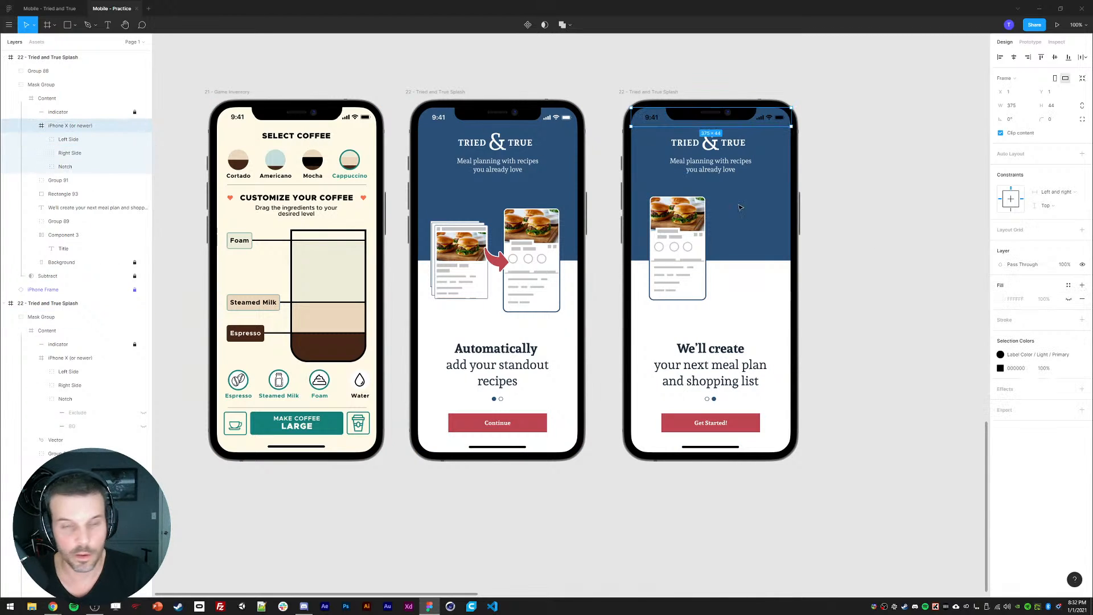
click(1069, 355)
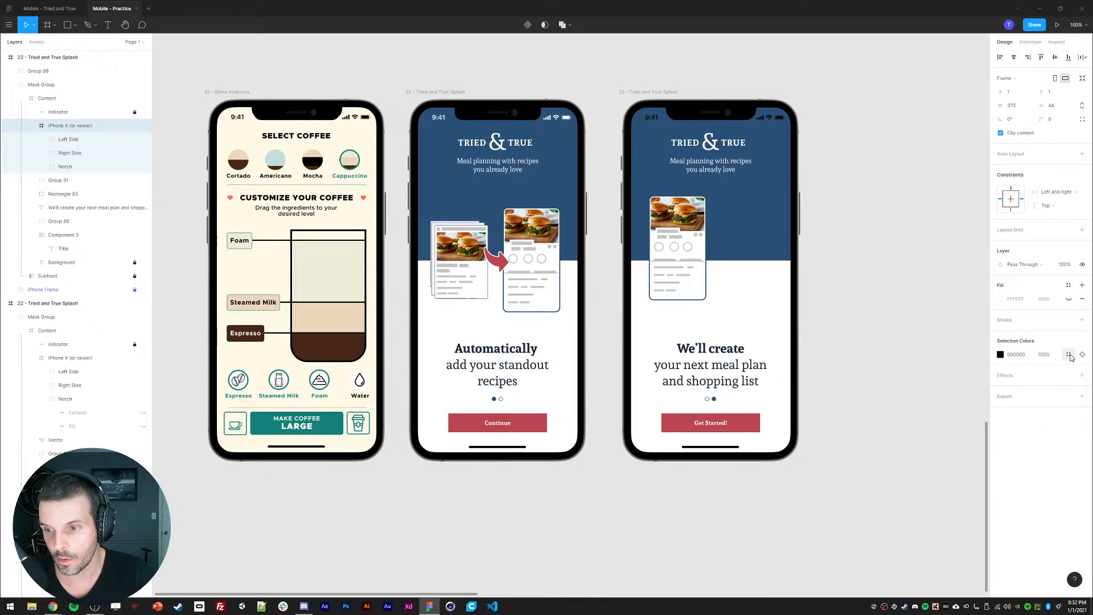
click(1000, 354)
click(841, 139)
ctrl+click(757, 112)
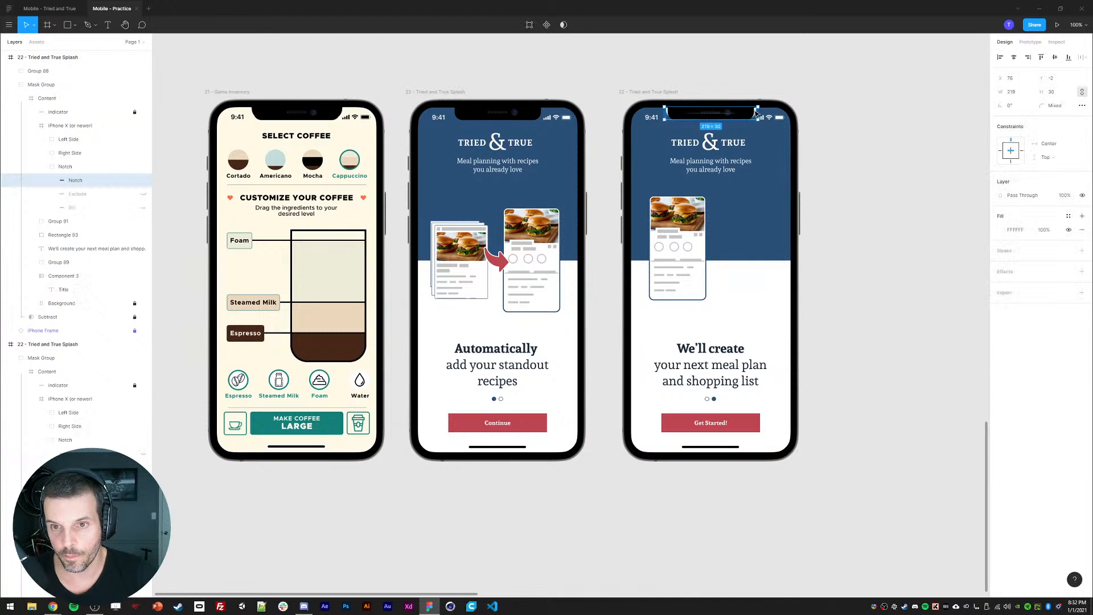
click(834, 111)
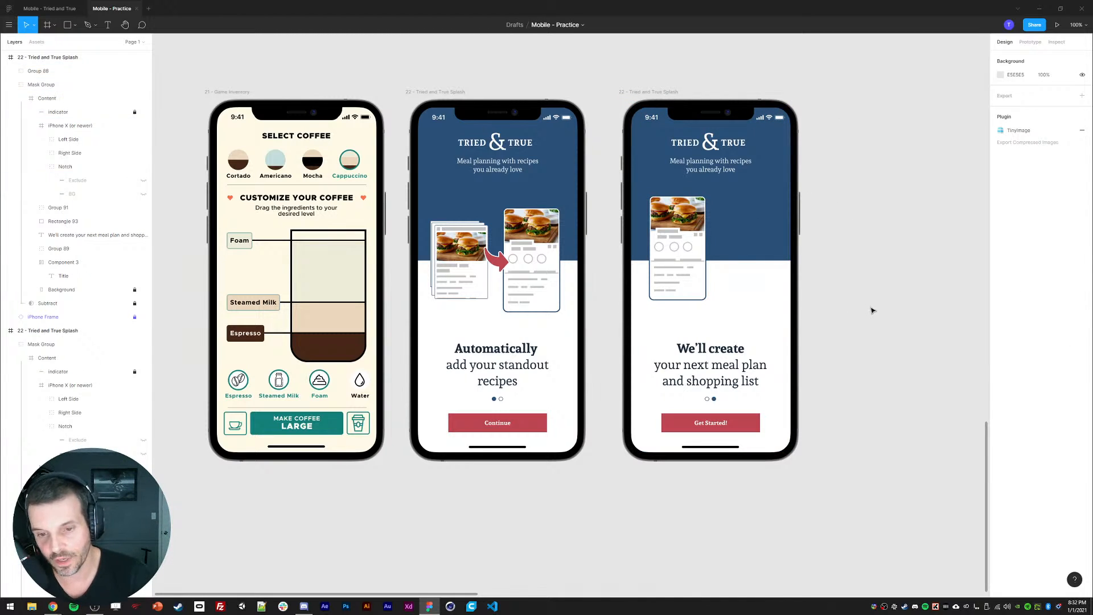
- Duplicate the white base rectangle of the second splash screen's recipe card and place the copy above the card group
ctrl+click(669, 297)
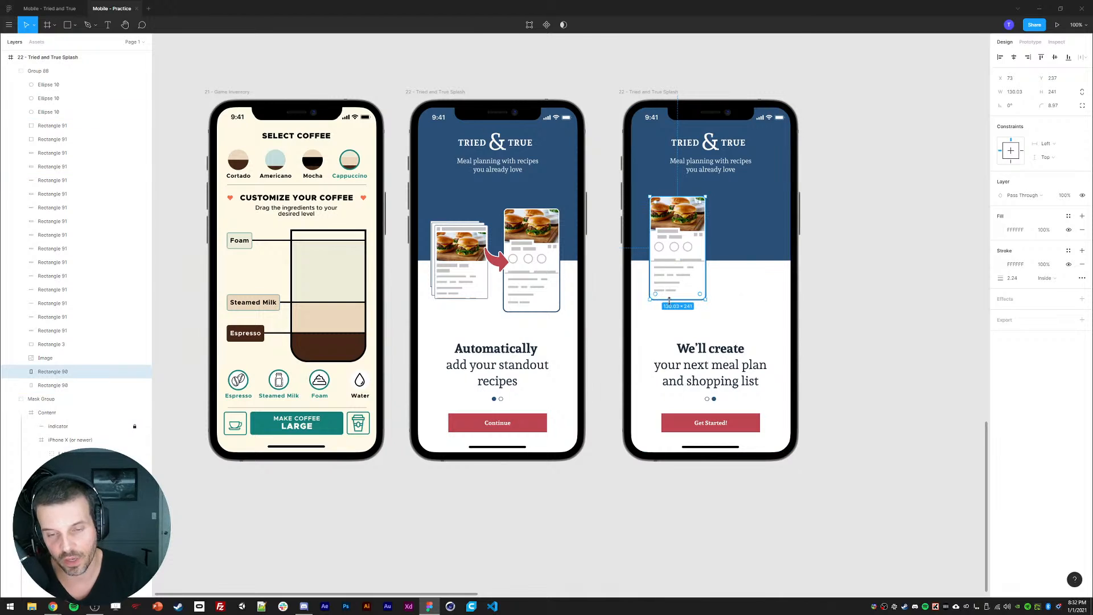
click(879, 295)
drag(886, 298, 866, 296)
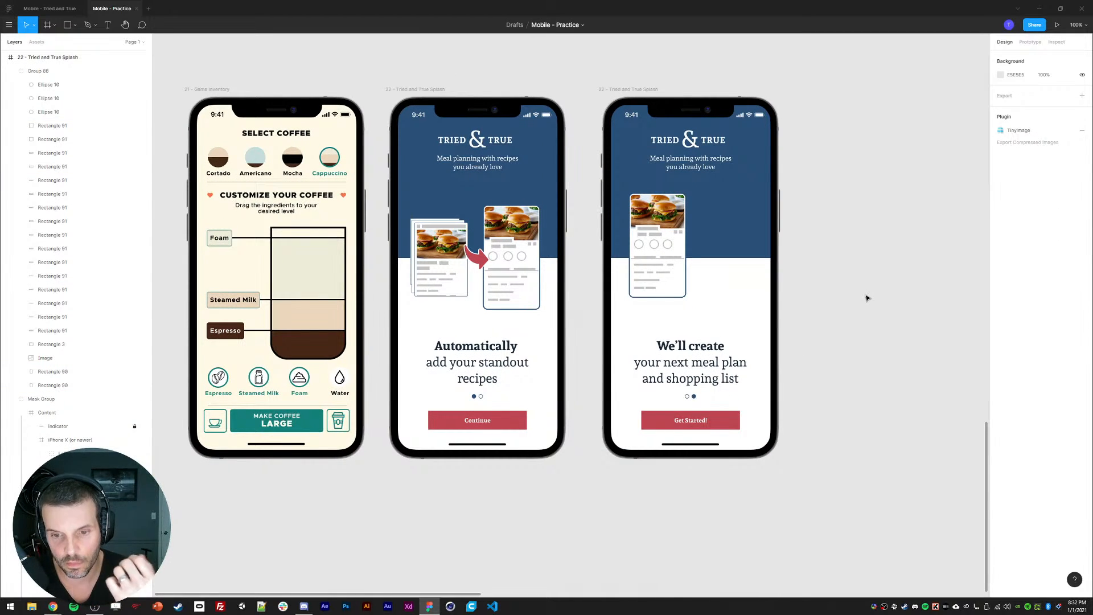
ctrl+click(662, 296)
key(ctrl+d)
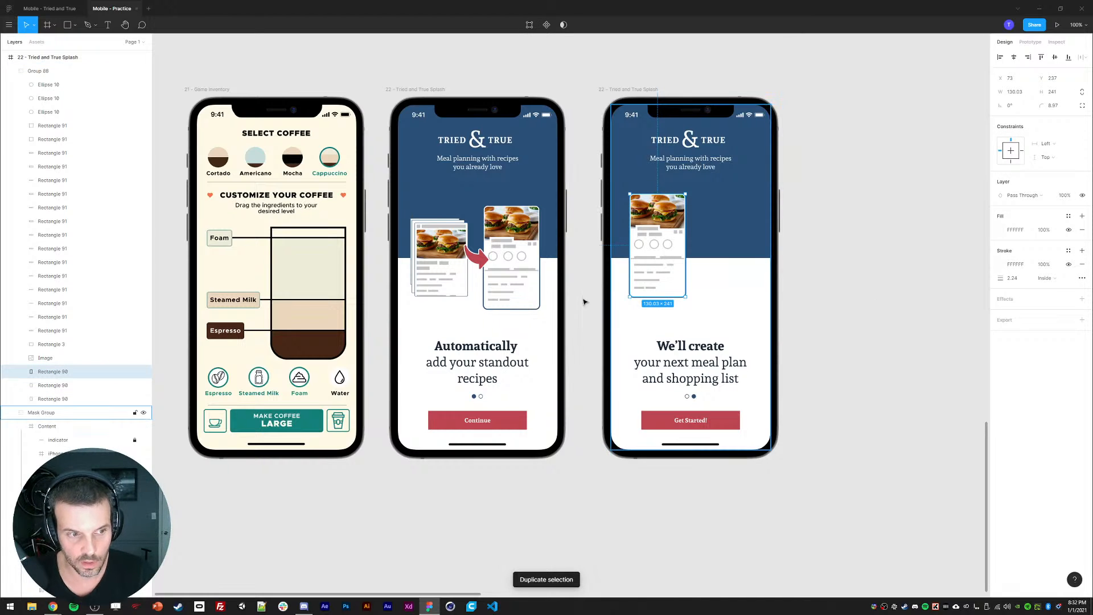
drag(49, 375, 35, 72)
- Move the recipe card group and the duplicated blank rectangle into the second splash screen's Content layer, below the status bar layer
shift+click(34, 85)
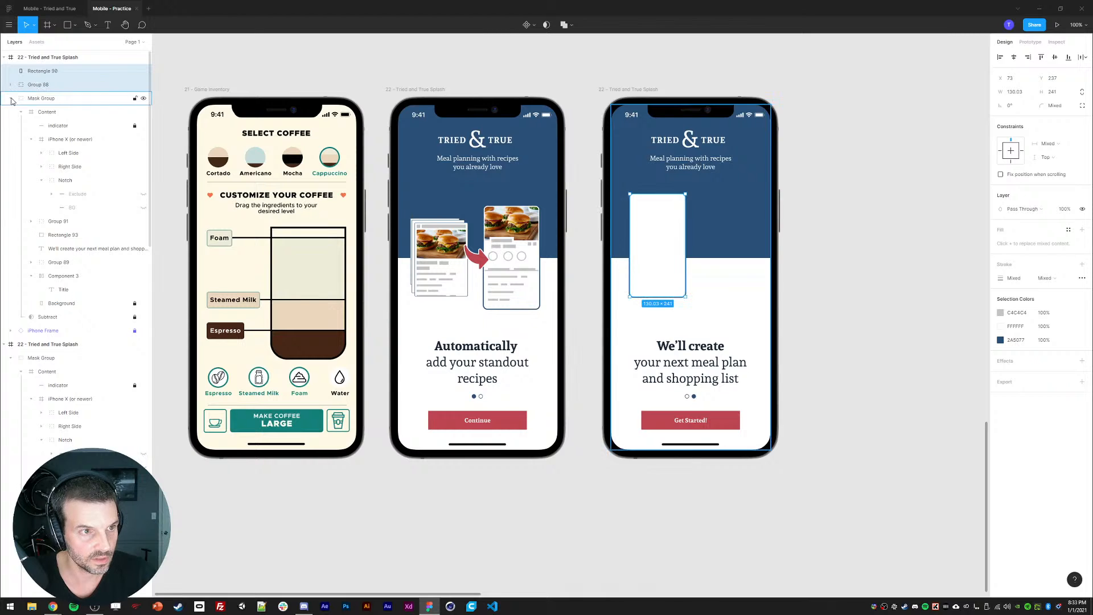
click(11, 98)
key(Delete)
click(10, 71)
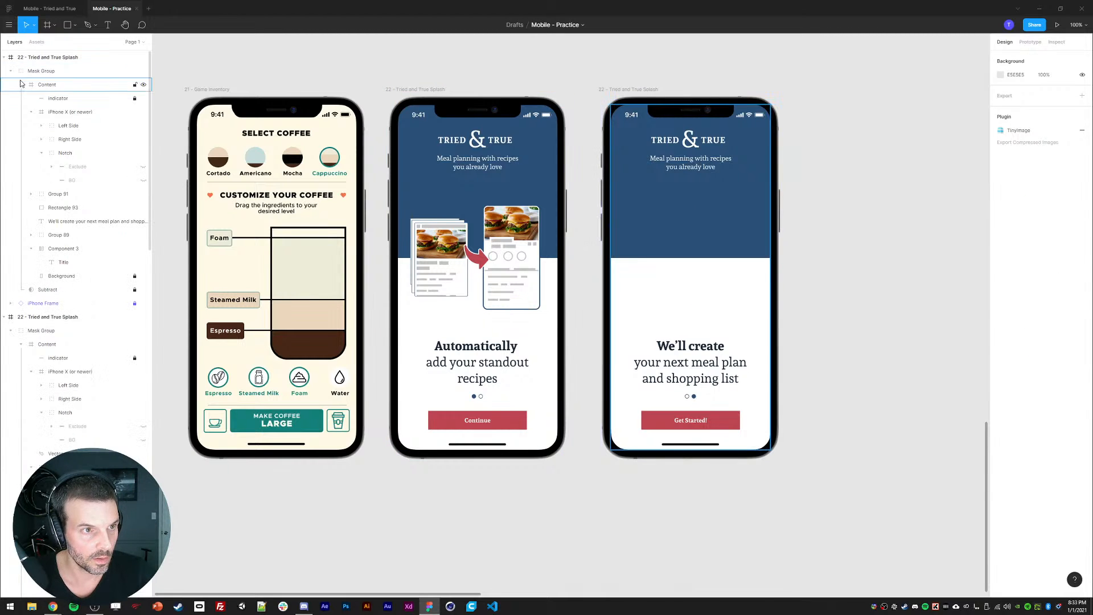
click(56, 126)
key(ctrl+v)
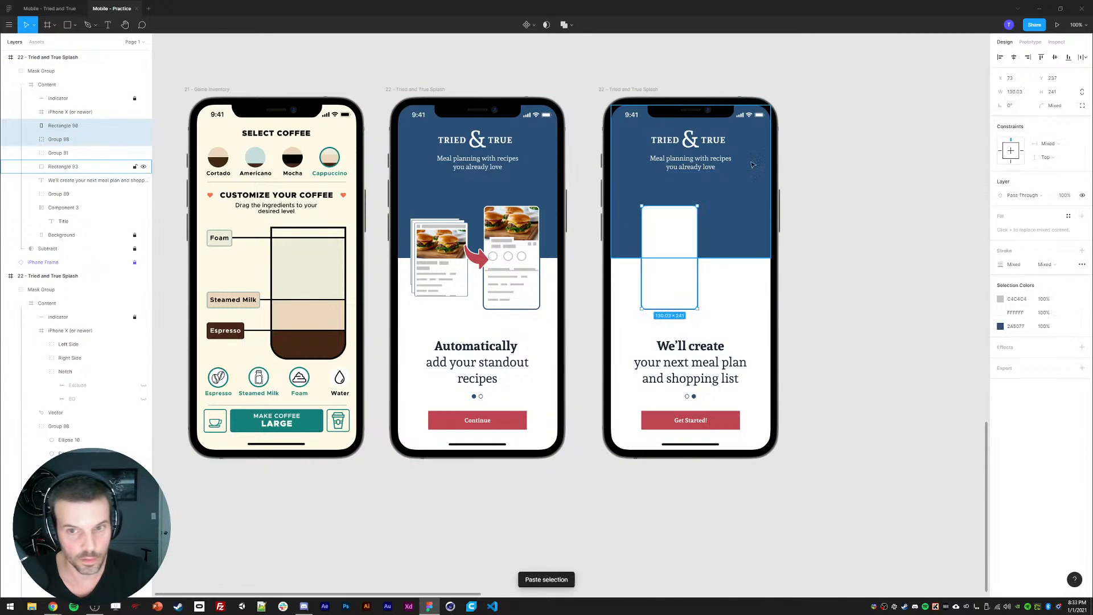
click(848, 293)
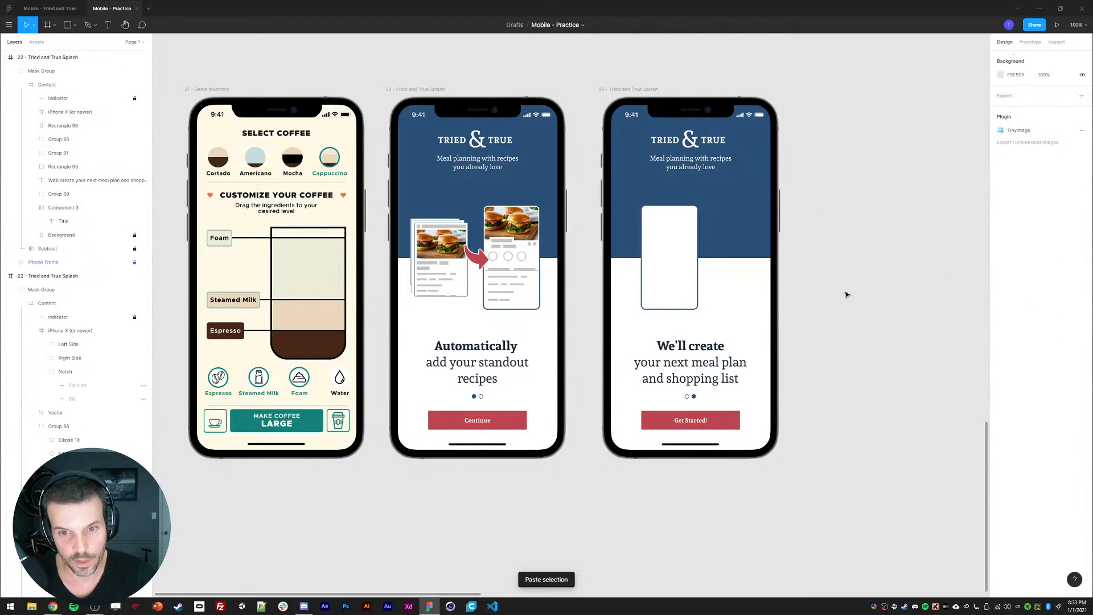
- Separate the blank rectangle from the recipe card, placing the rectangle to its right and the card at X 33
click(673, 267)
drag(661, 254, 689, 222)
shift+click(682, 220)
key(shift+Left)
click(836, 259)
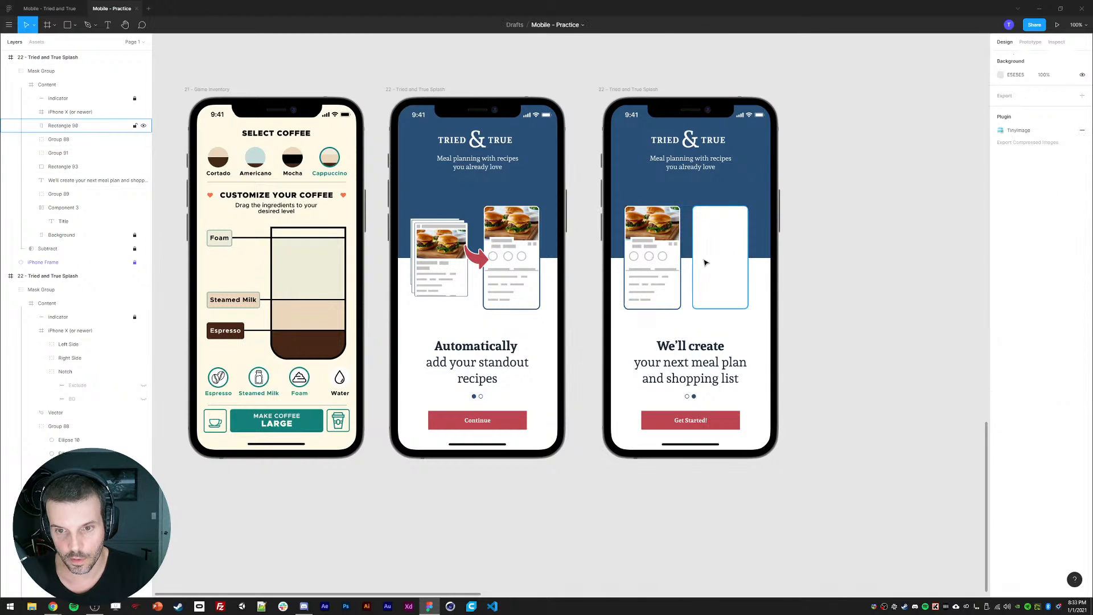
- Try the blank rectangle farther right at X 208, and delete it
ctrl+click(705, 261)
key(shift+Right)
key(Right)
key(Right)
key(Right)
key(Right)
key(Right)
key(Right)
key(Right)
key(Right)
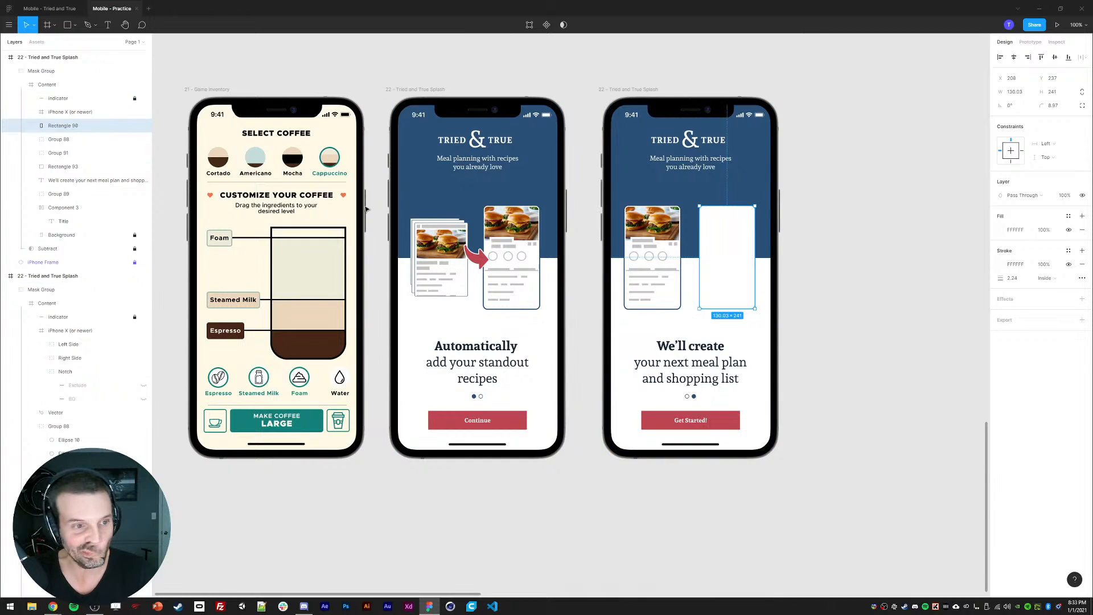
key(Delete)
- Copy the recipe card's two base rectangles and paste them above the card group in the second splash screen's Content layer
ctrl+click(679, 306)
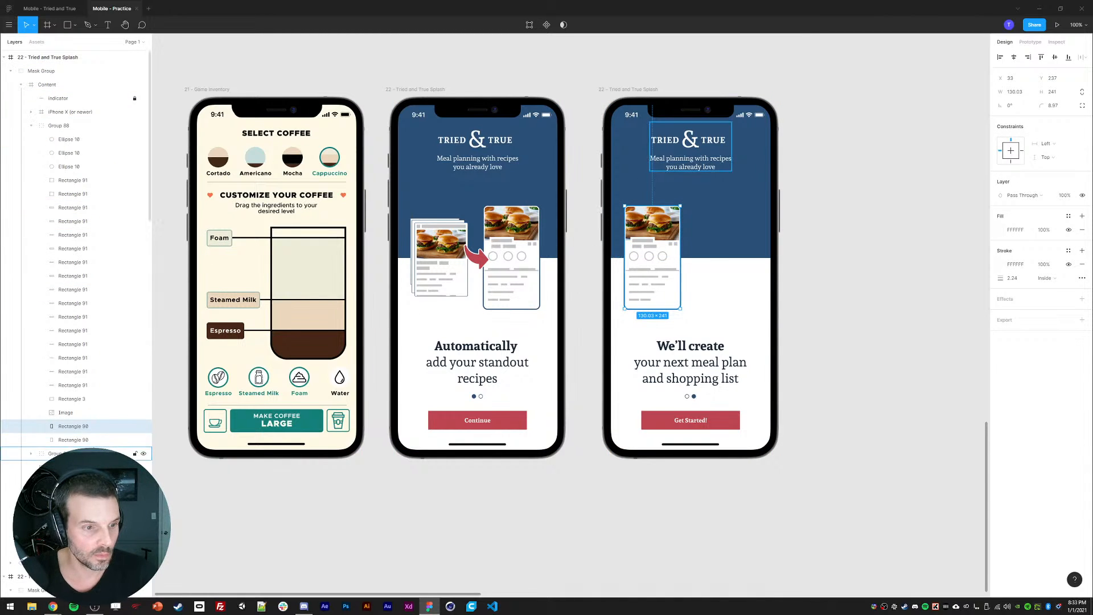
shift+click(73, 442)
click(31, 126)
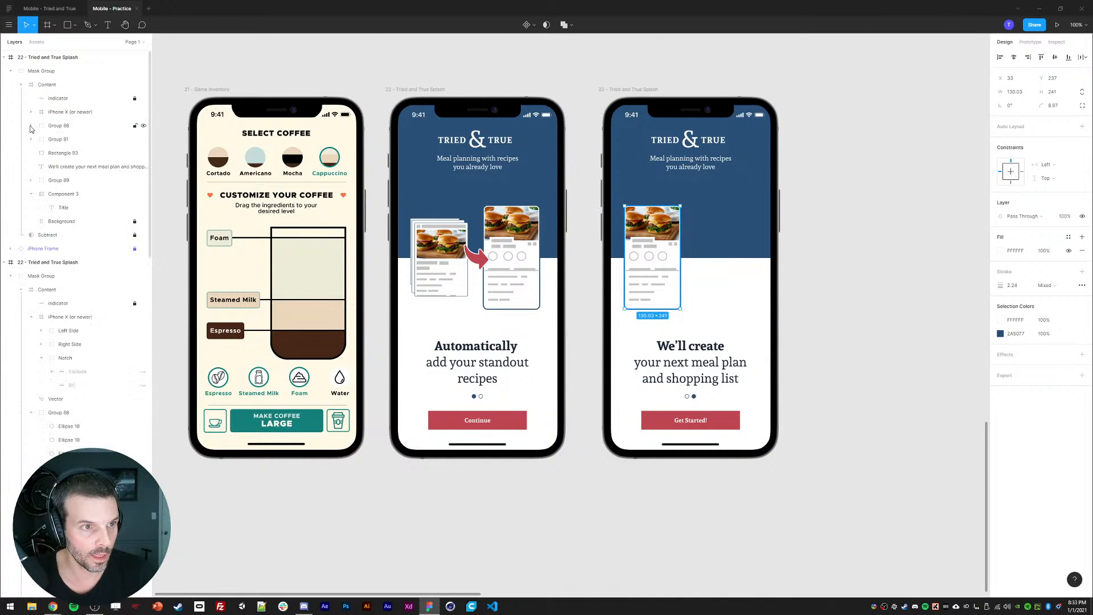
click(30, 126)
click(31, 126)
key(ctrl+v)
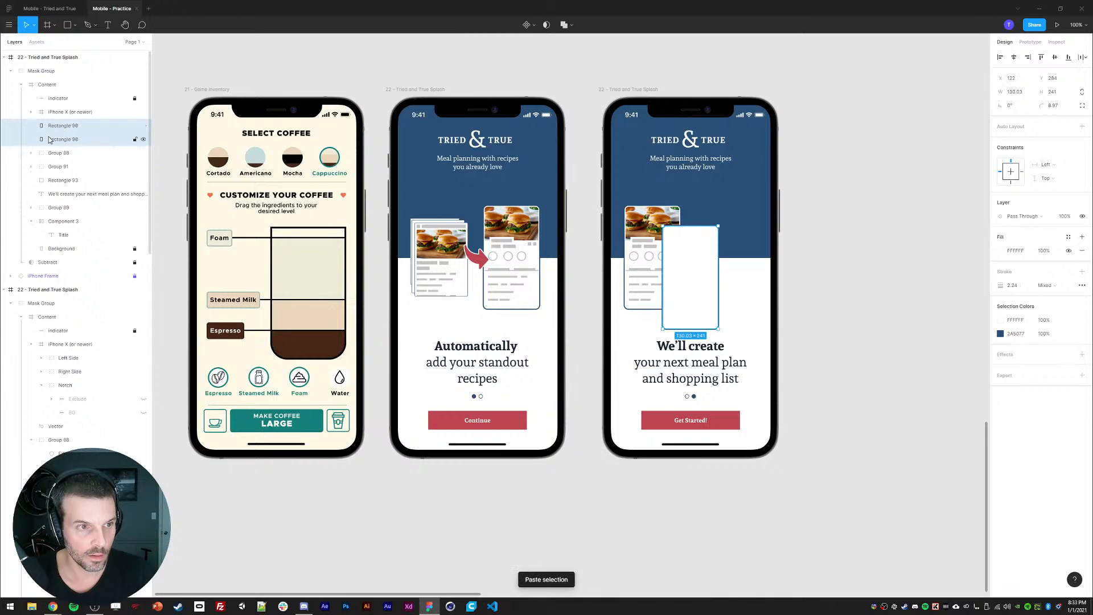
- Group the two pasted rectangles as a blank card and align its top with the neighbouring recipe card
key(ctrl+g)
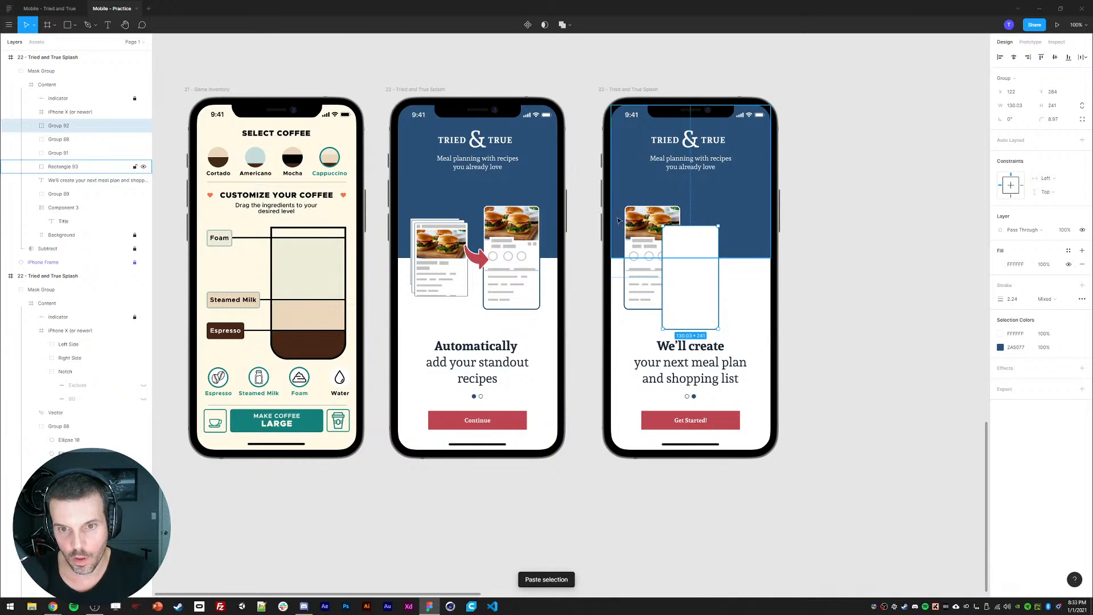
shift+click(91, 140)
click(1037, 60)
click(958, 236)
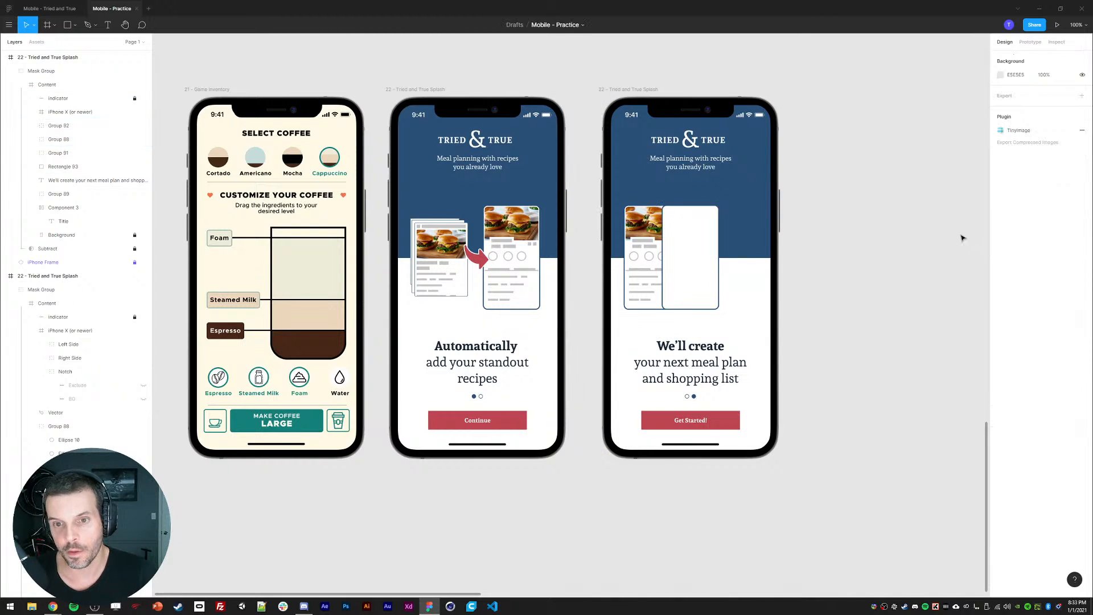
- Move the blank card to the recipe card's right and top-align both cards with the first splash screen's recipe card
click(711, 253)
drag(699, 248, 738, 249)
shift+click(663, 241)
drag(663, 241, 662, 266)
shift+click(524, 226)
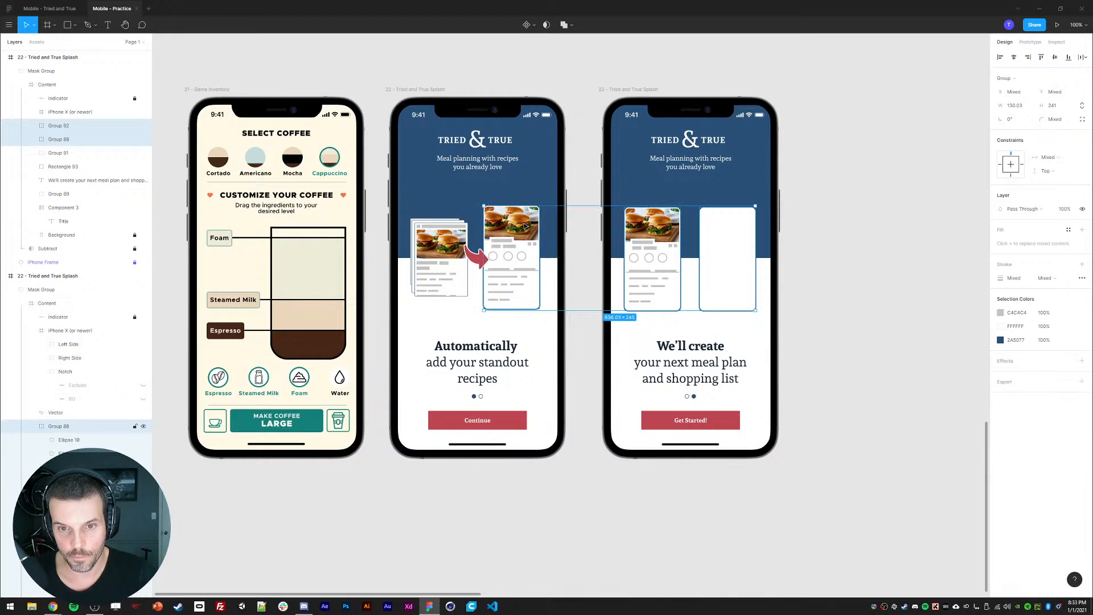
click(934, 185)
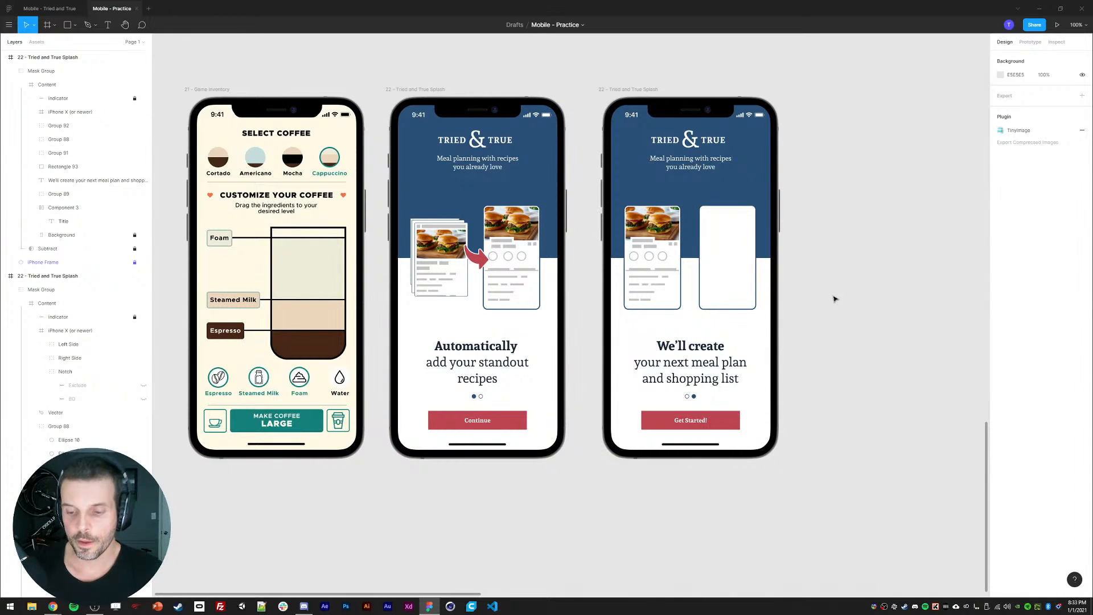
- Paste a copy of the burger image into the blank card's group, resize it to 40 × 40, and move it near the card's upper-left corner
click(650, 218)
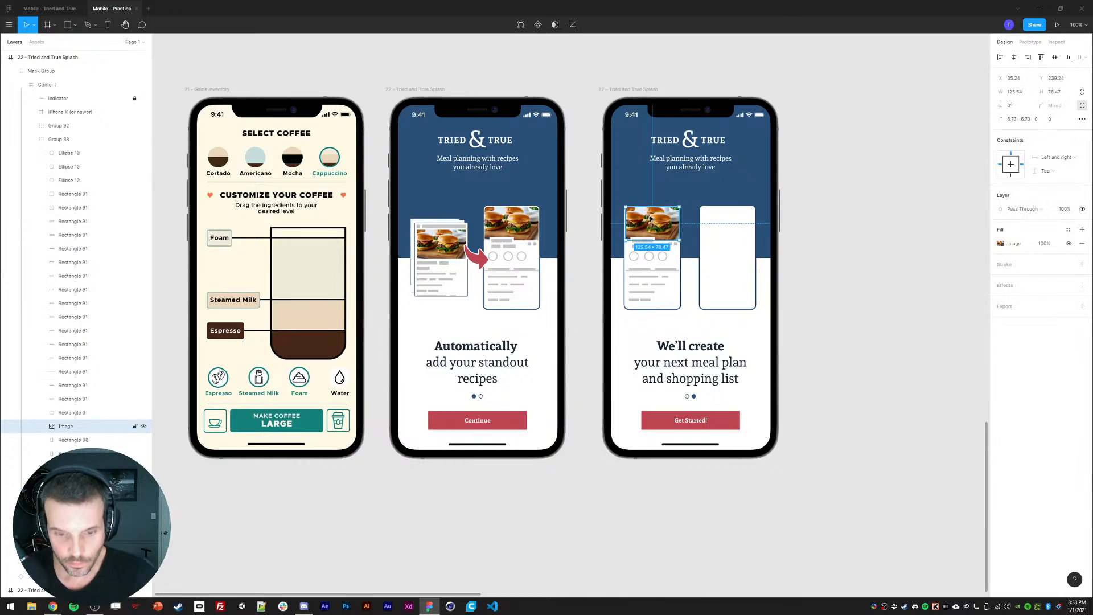
key(ctrl+v)
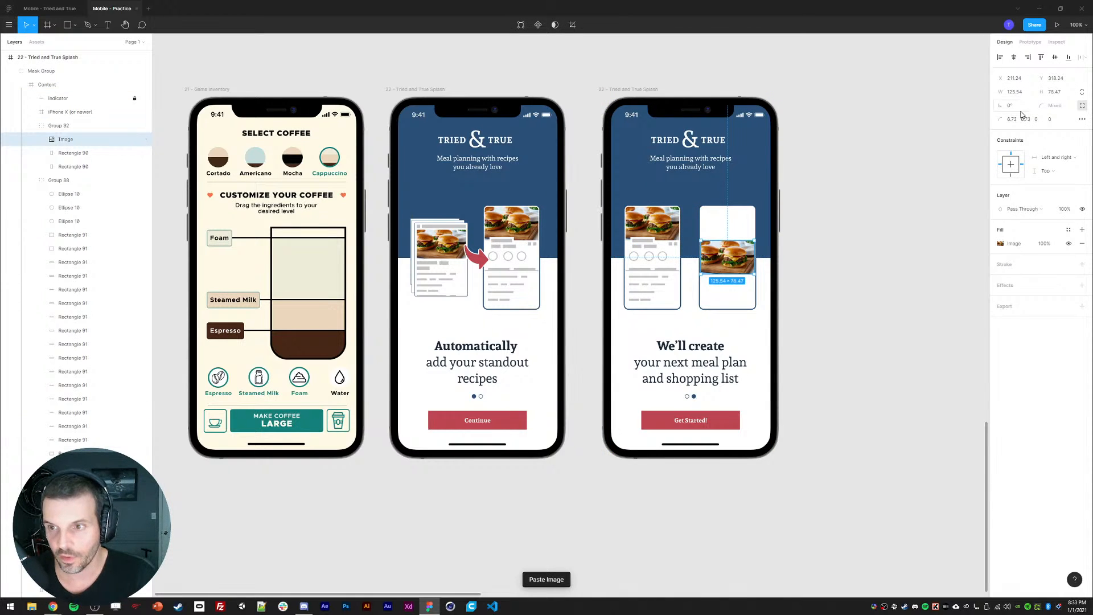
text(40)
key(Tab)
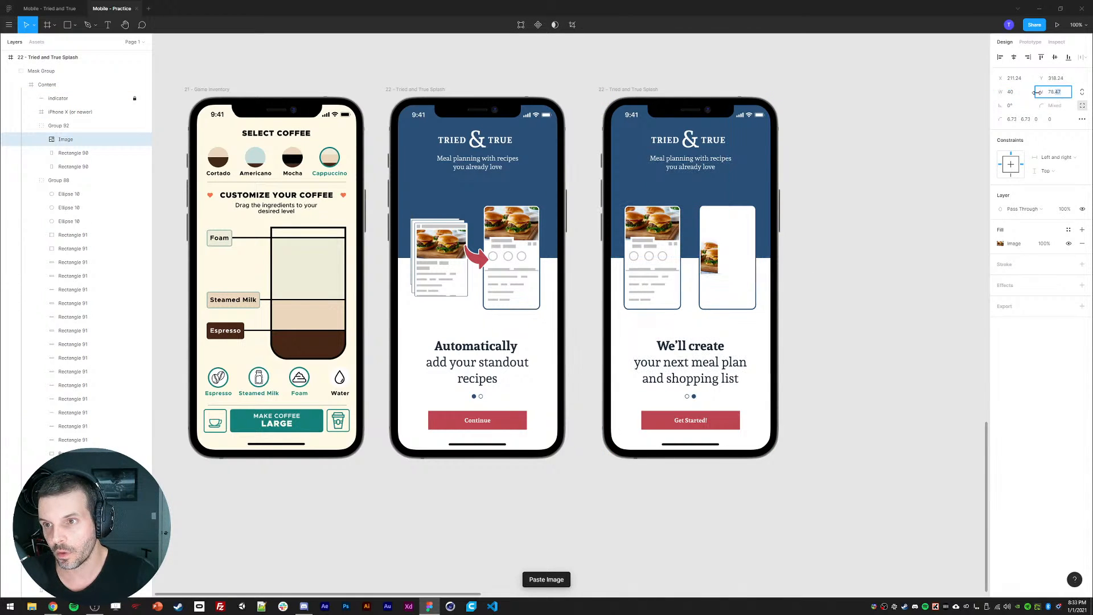
text(40)
key(Return)
drag(711, 250, 713, 235)
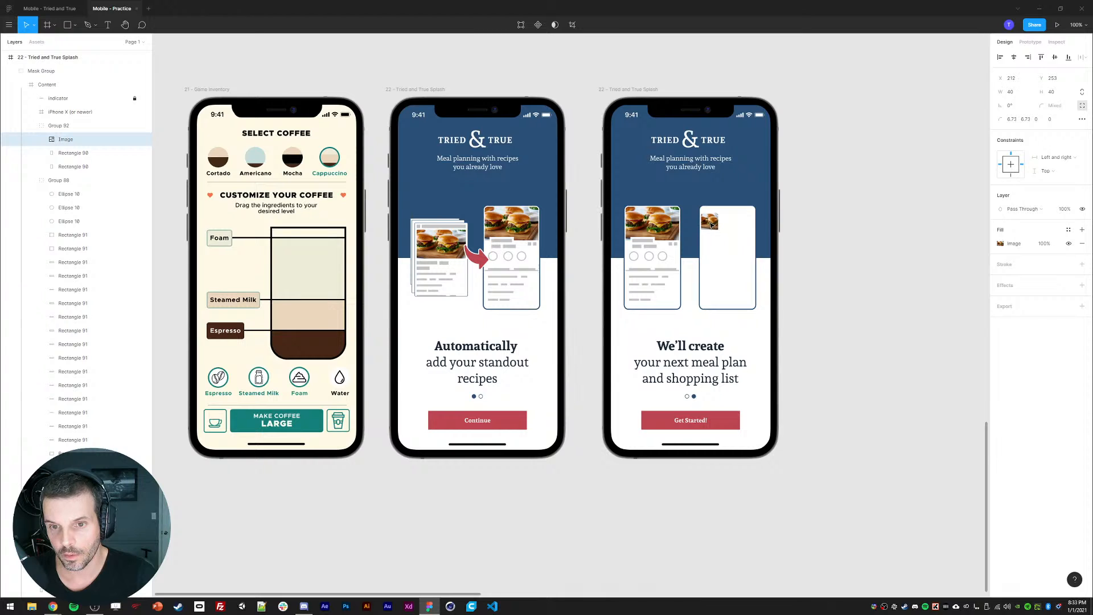
- Add a stroke to the burger thumbnail, sampling its colour from the card's blue border
click(1081, 266)
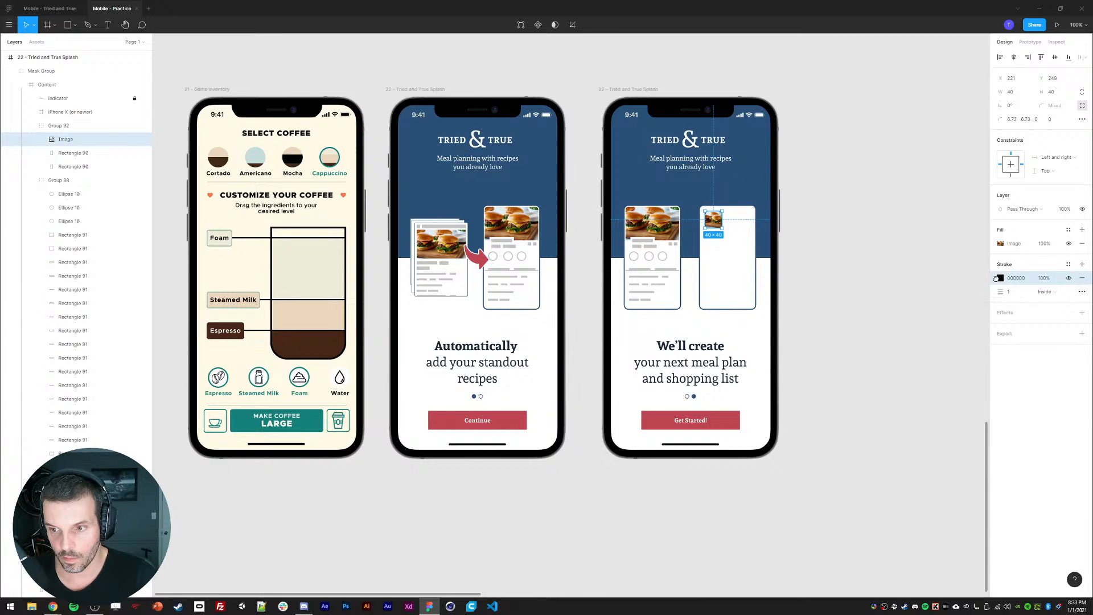
click(999, 279)
click(898, 408)
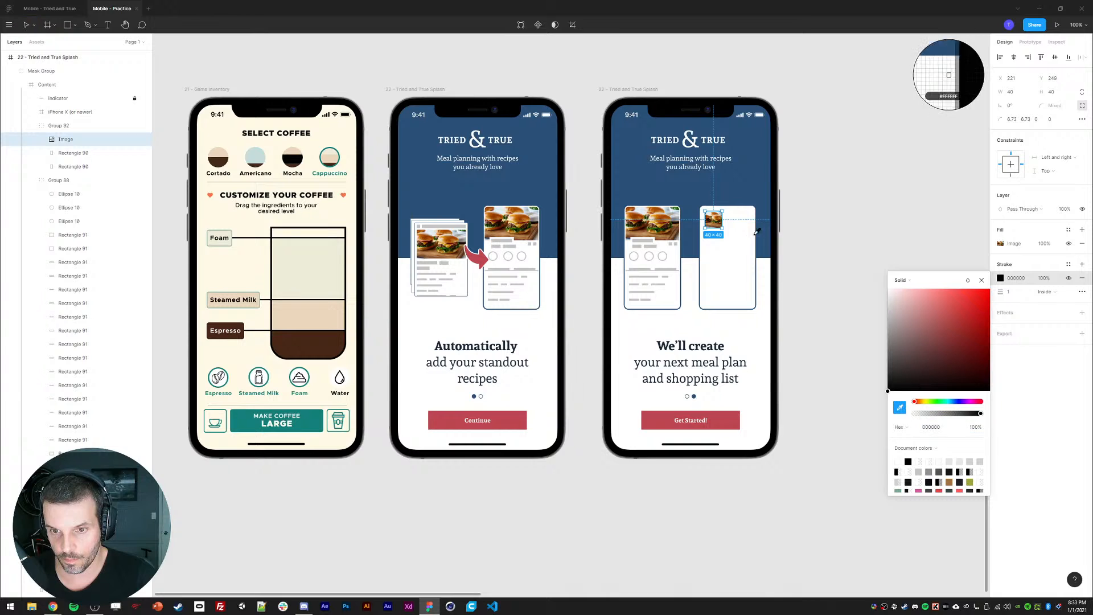
click(758, 230)
click(817, 210)
- Set the burger thumbnail's corner radius to 0 and its stroke opacity to 20%
ctrl+click(715, 222)
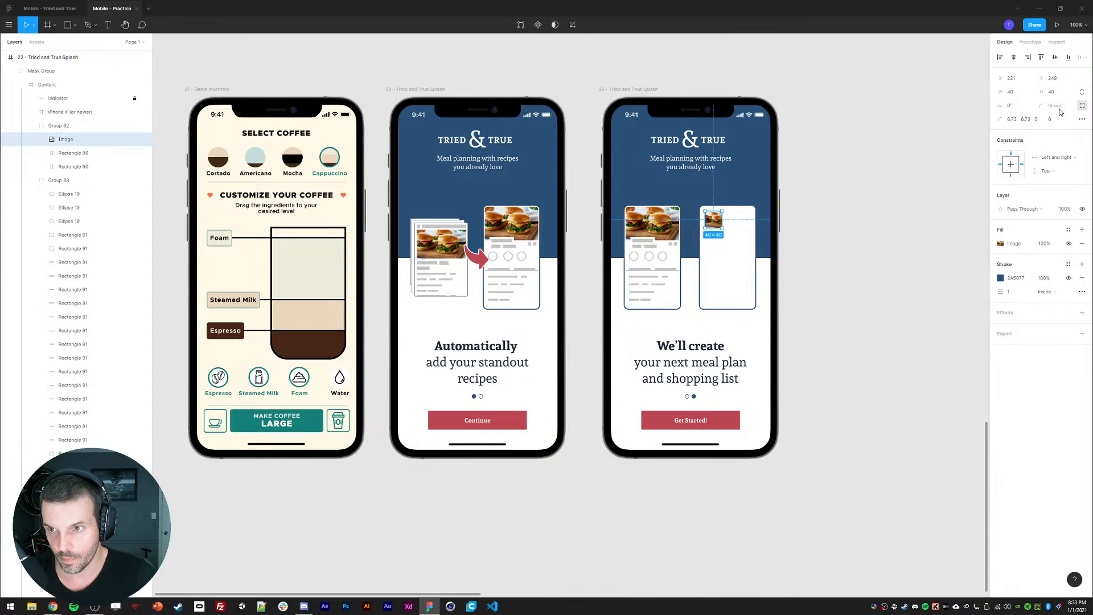
click(1081, 119)
click(1082, 106)
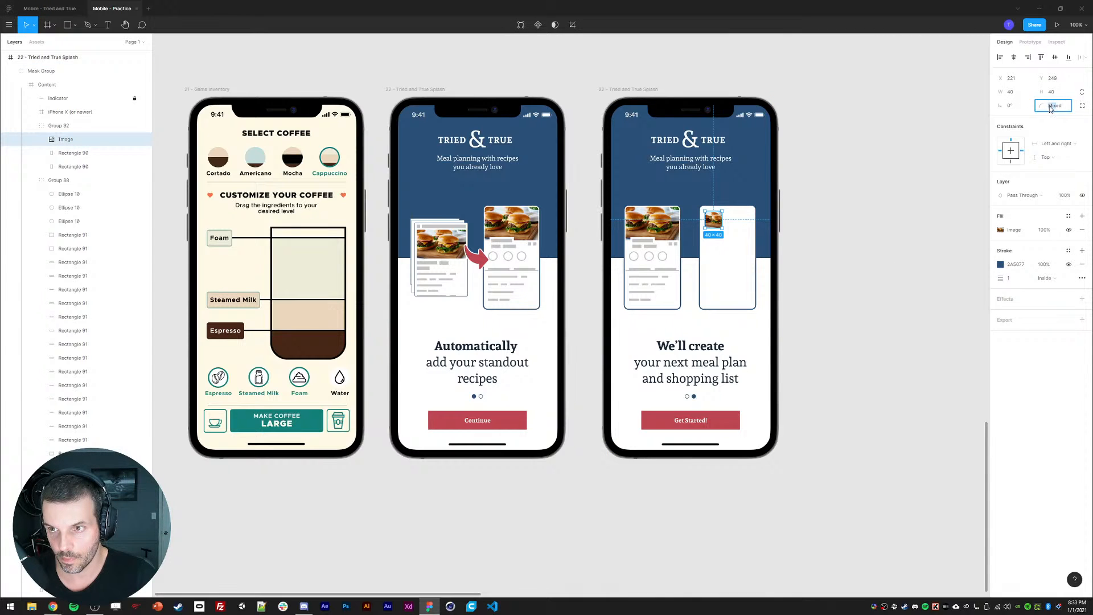
click(905, 190)
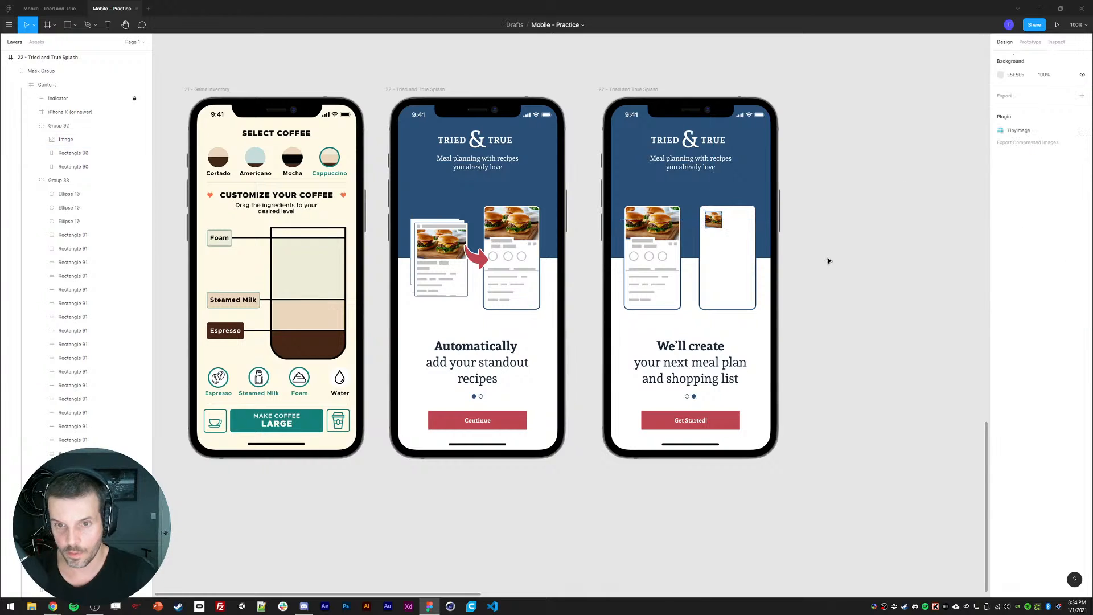
click(712, 219)
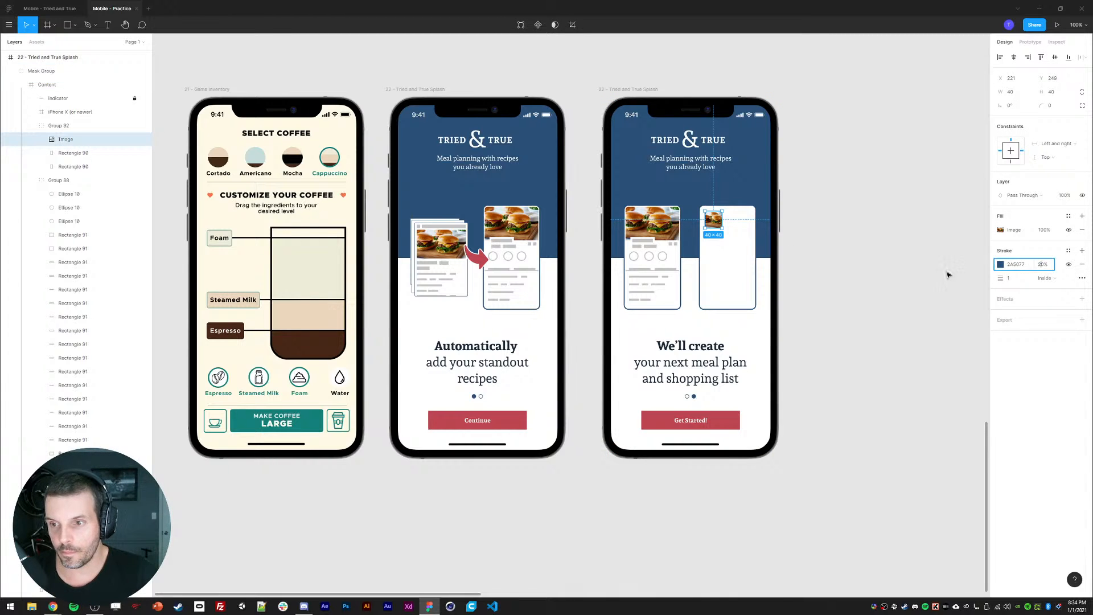
click(857, 238)
- Lower the burger thumbnail to Y 251 and duplicate it down the card at 48 px intervals, making a column of five
click(714, 221)
key(Down)
key(Down)
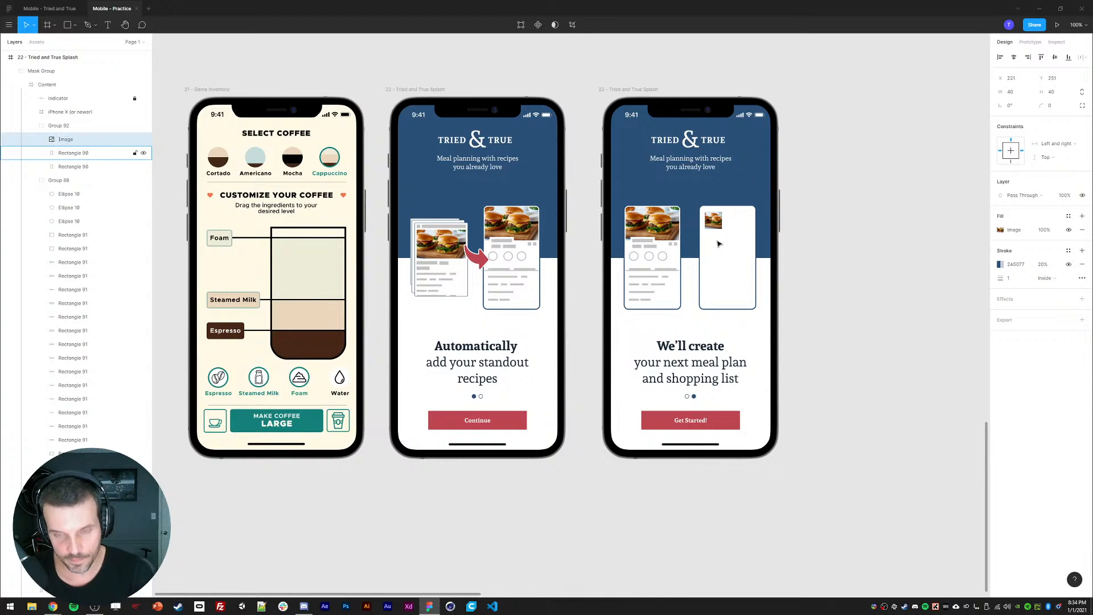
key(ctrl+d)
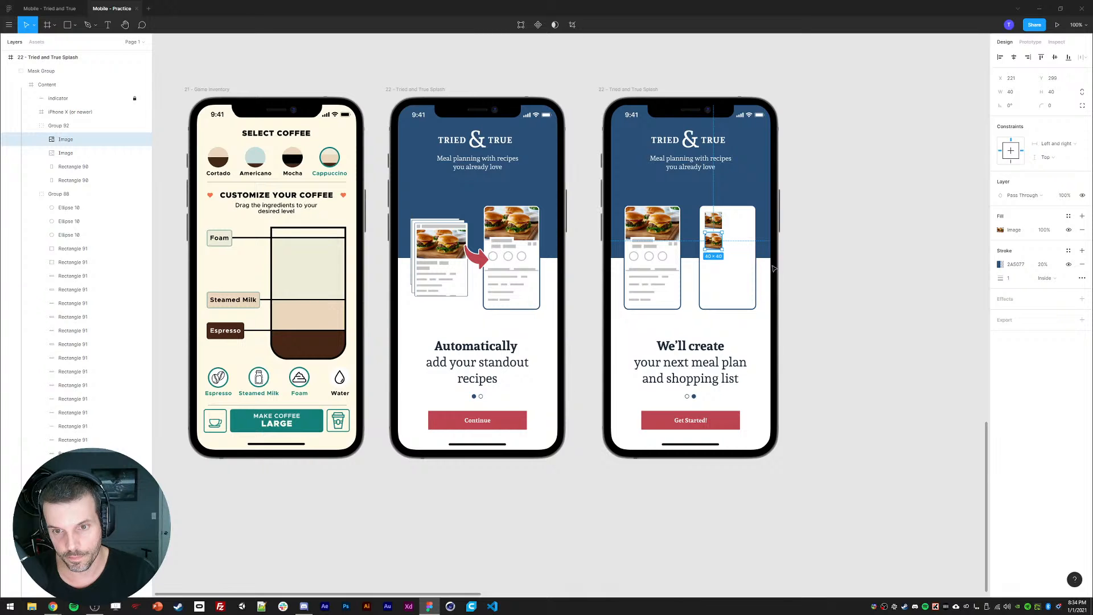
key(ctrl+d)
key(ctrl+d)
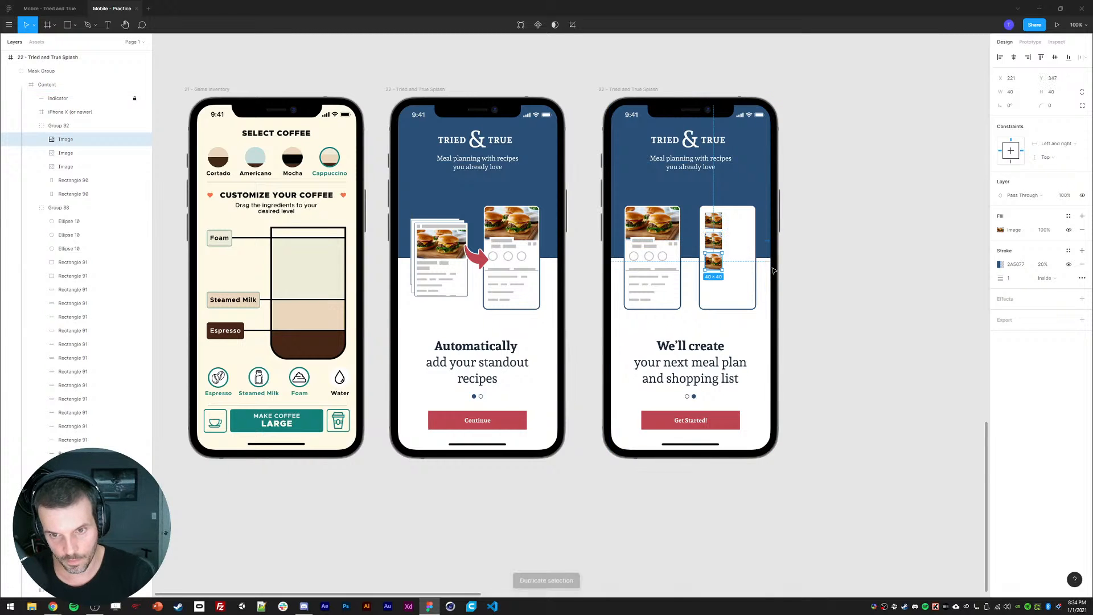
key(ctrl+d)
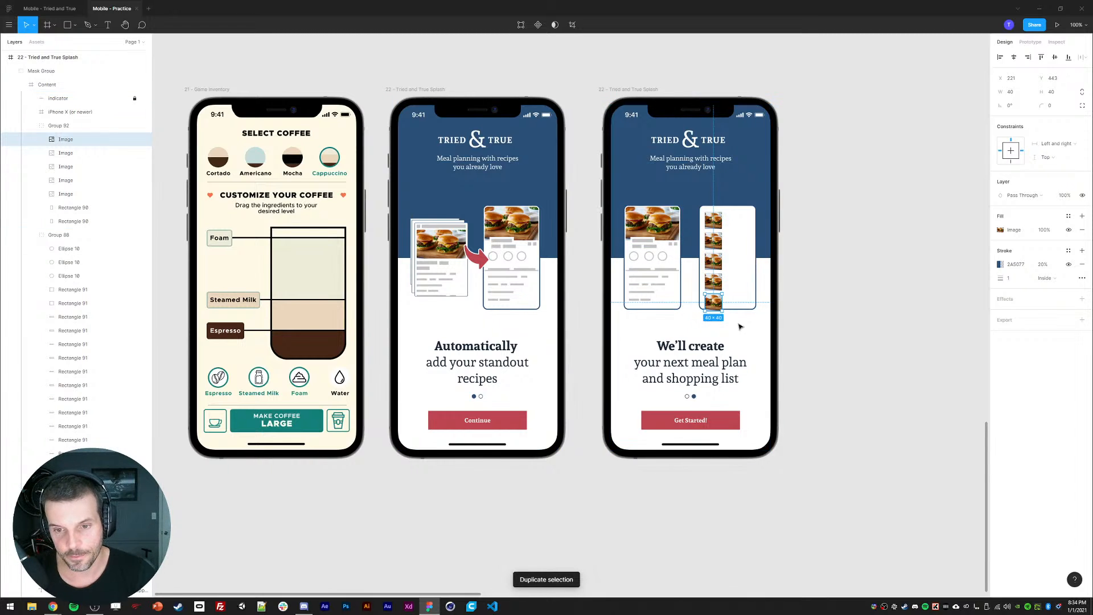
- Shorten the lowest burger thumbnail to a height of 35 so it ends at the card's bottom border
scroll(734, 307, up, 5)
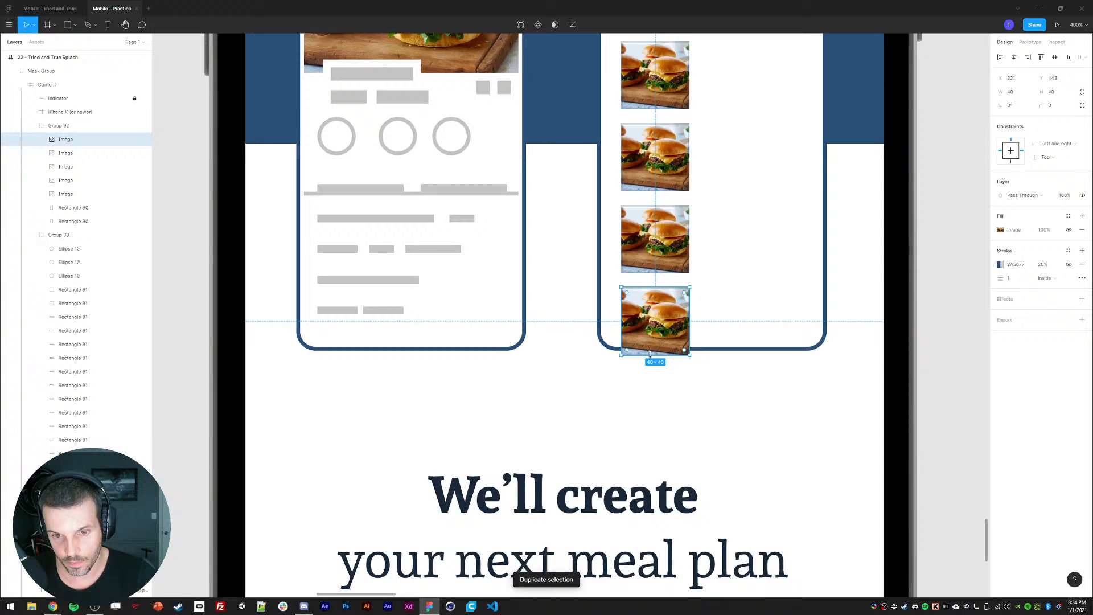
drag(655, 354, 662, 347)
scroll(763, 325, down, 3)
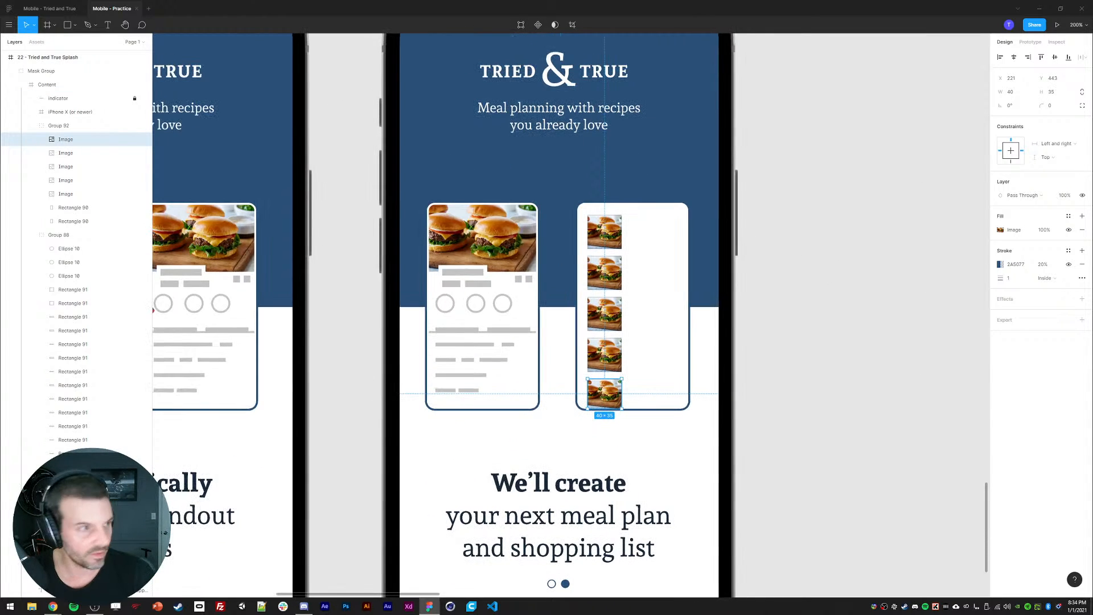
- Try to transfer the Avocado Toast image's properties from the Mobile - Tried and True file onto the second burger thumbnail
click(49, 8)
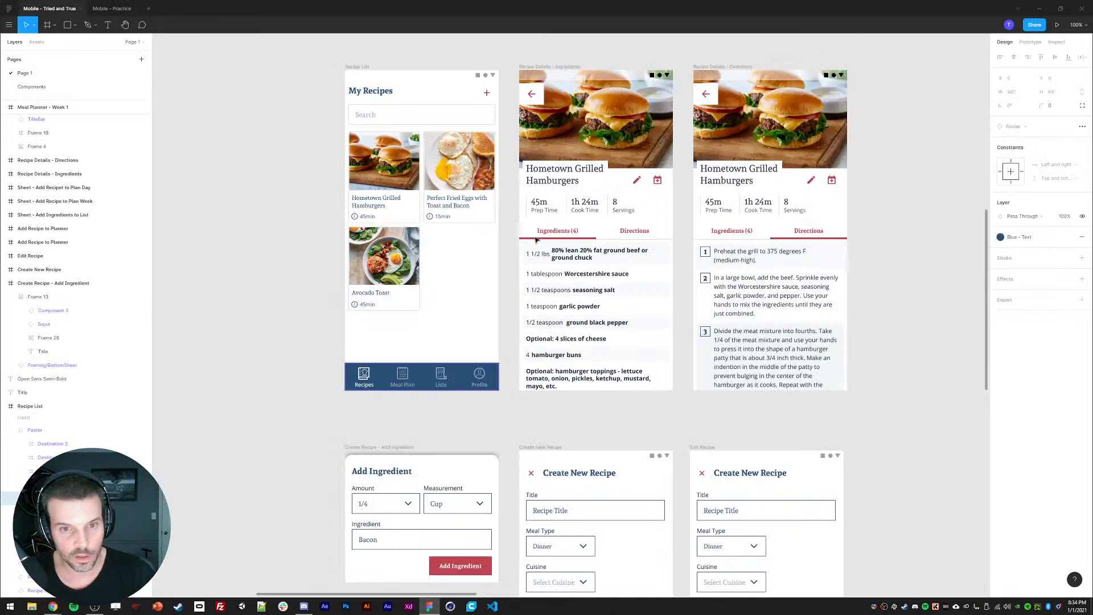
drag(581, 367, 574, 333)
scroll(559, 304, up, 3)
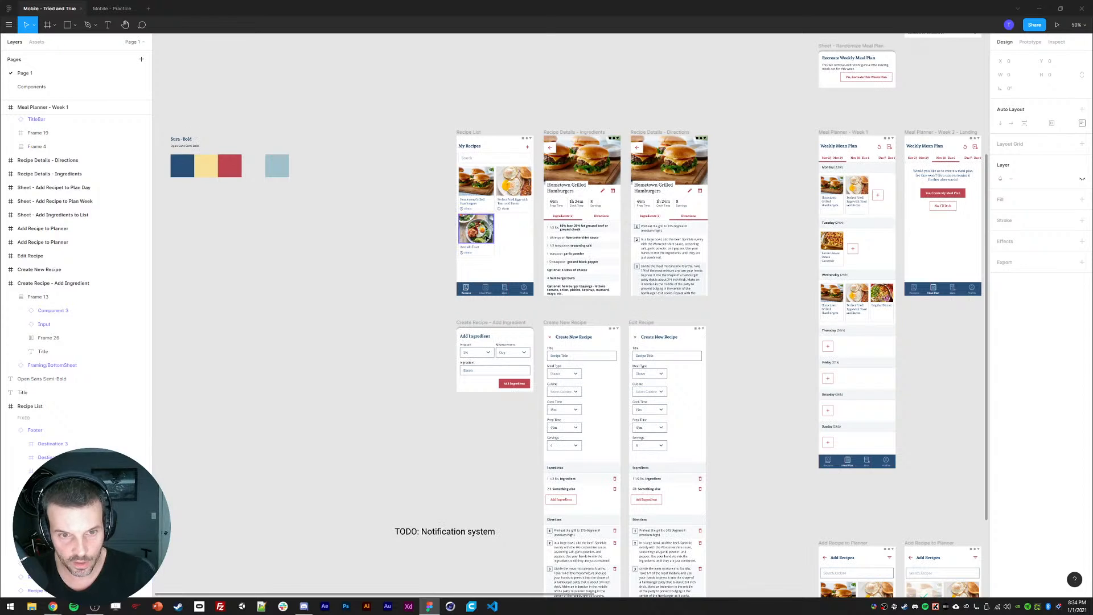
click(487, 237)
click(101, 8)
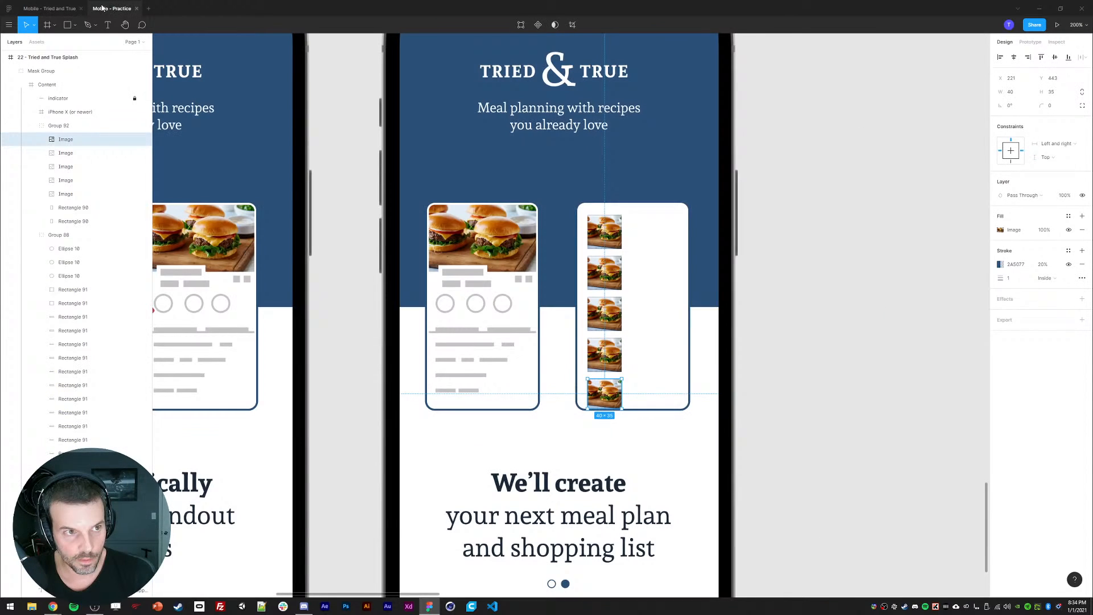
click(599, 263)
key(ctrl+alt+v)
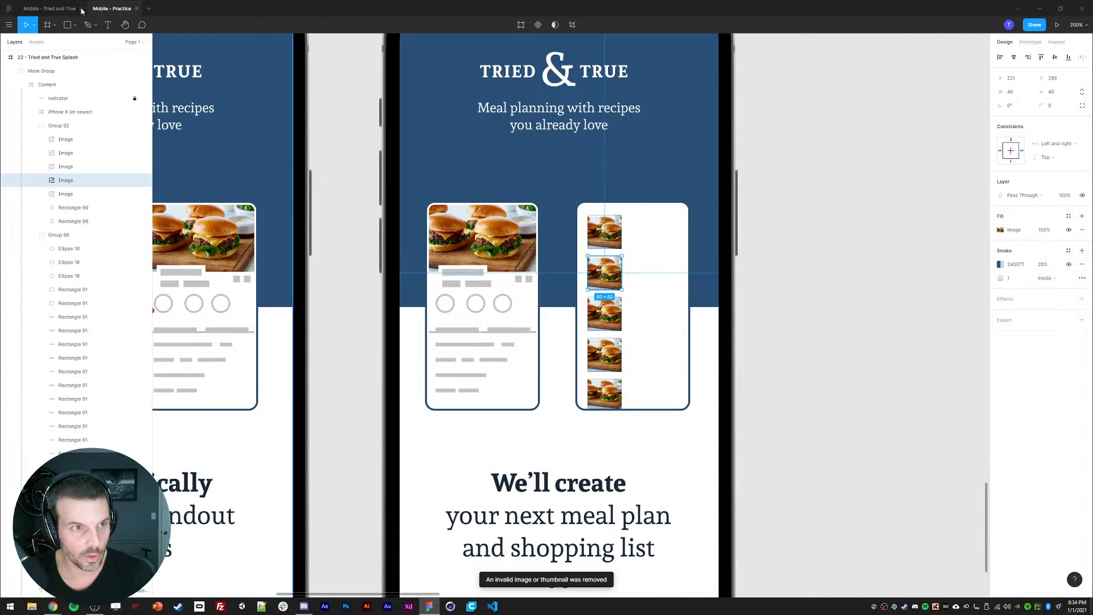
- Try applying the Hometown Grilled Hamburgers image's properties from the Mobile - Tried and True file to the second thumbnail
click(57, 8)
click(485, 184)
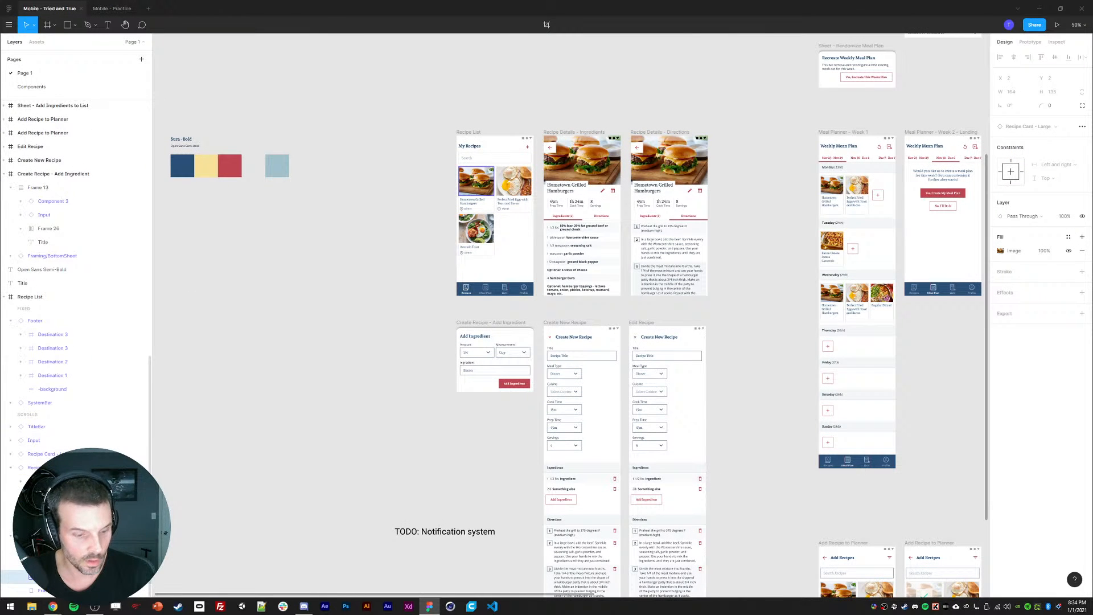
click(112, 8)
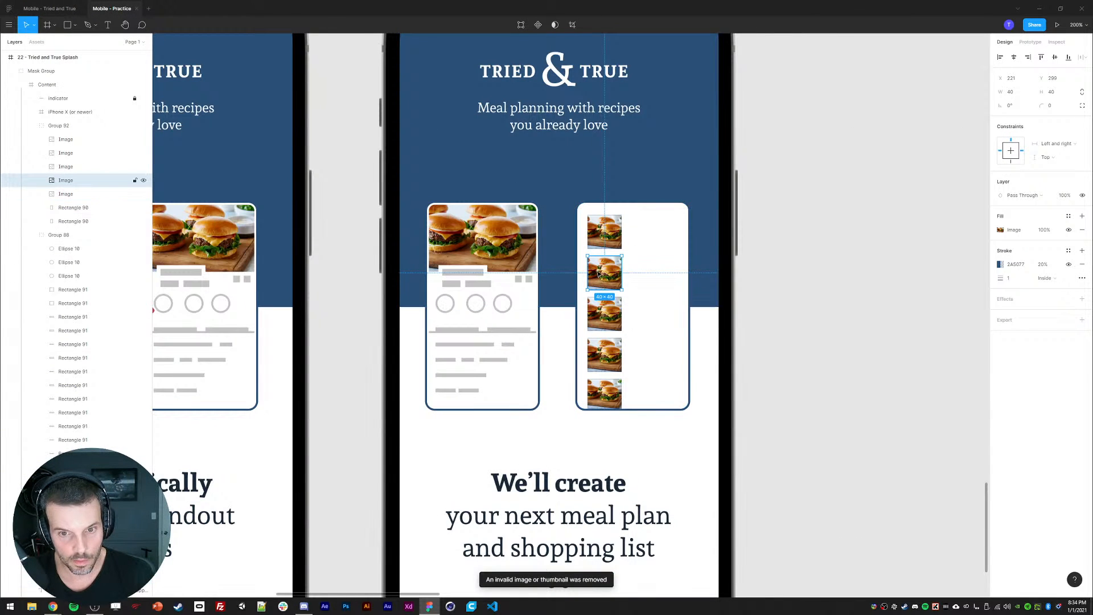
click(605, 278)
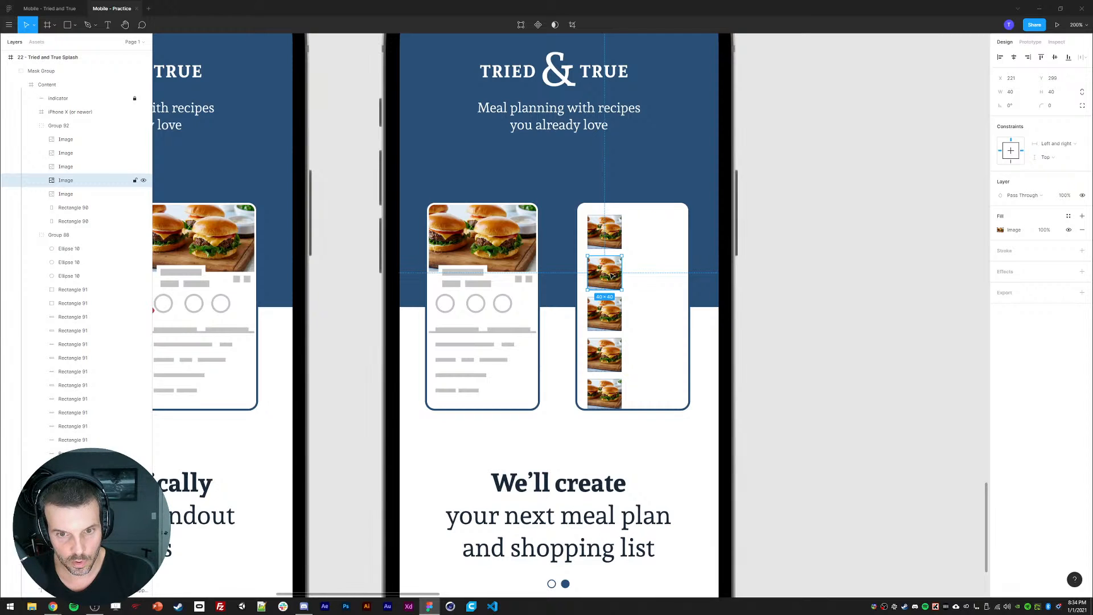
click(795, 271)
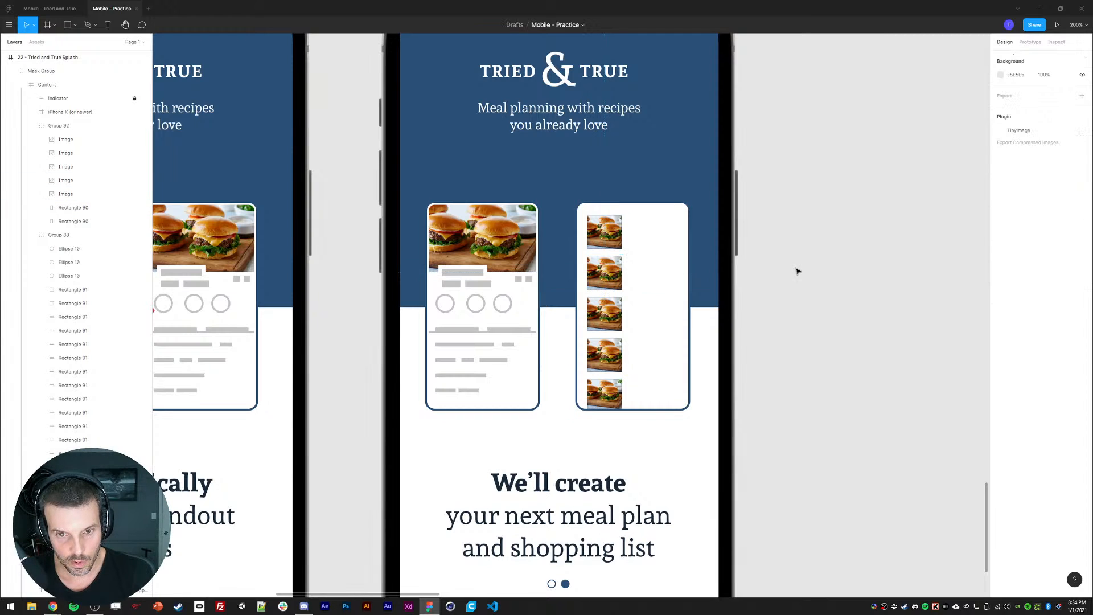
- Copy the Avocado Toast image from the Mobile - Tried and True file into Mobile - Practice and place it outside the second phone
click(66, 10)
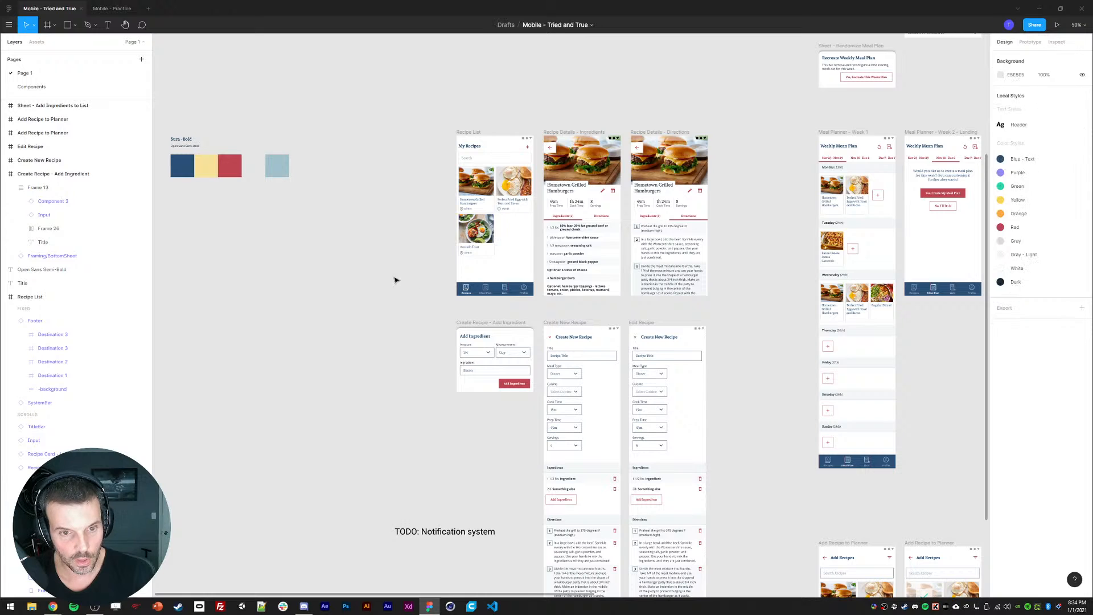
click(114, 8)
key(ctrl+v)
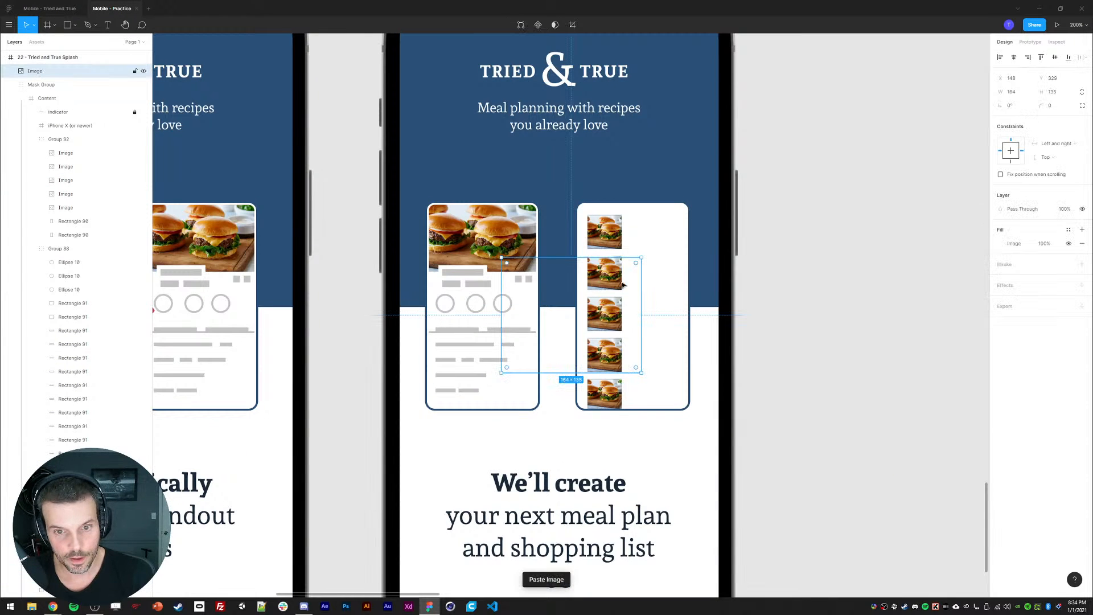
drag(557, 308, 882, 272)
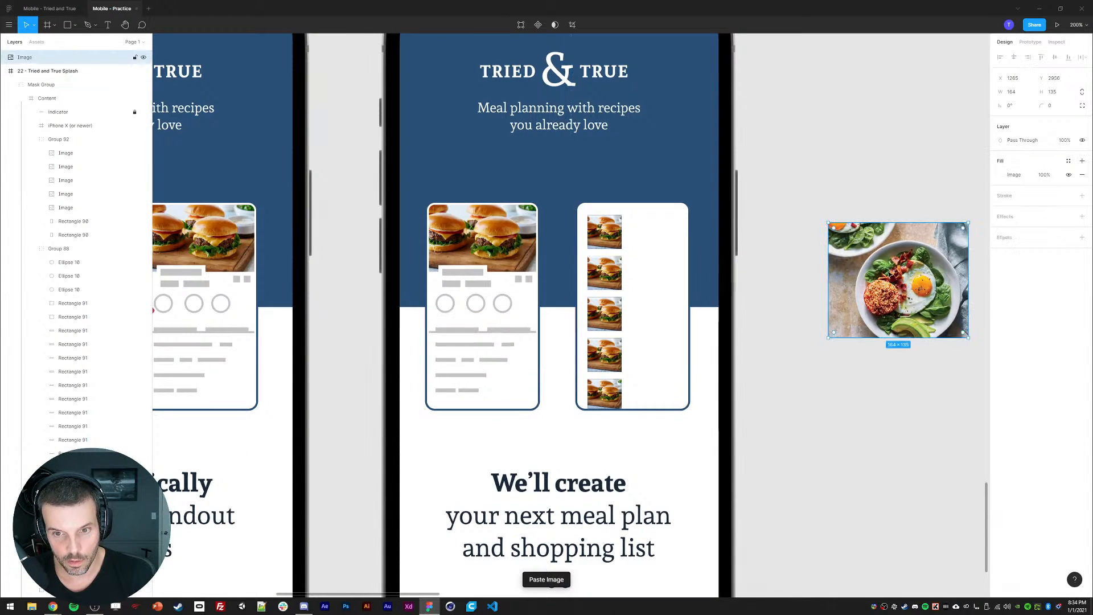
- Paste the Avocado Toast image over the second thumbnail inside the blank card's group, and delete the copy outside the phone
click(615, 275)
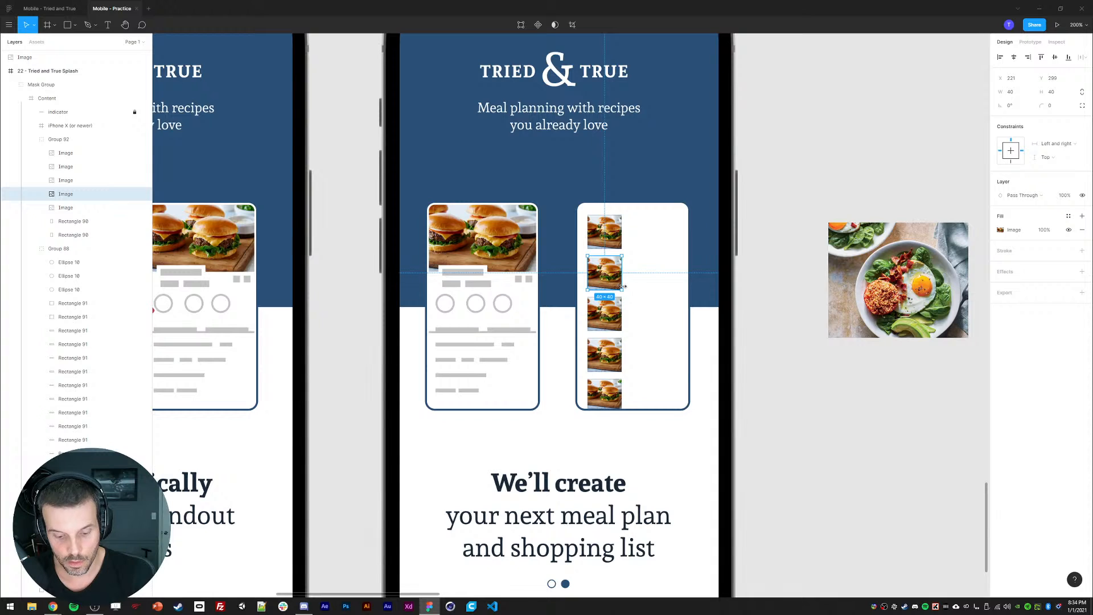
key(ctrl+v)
click(872, 318)
key(Delete)
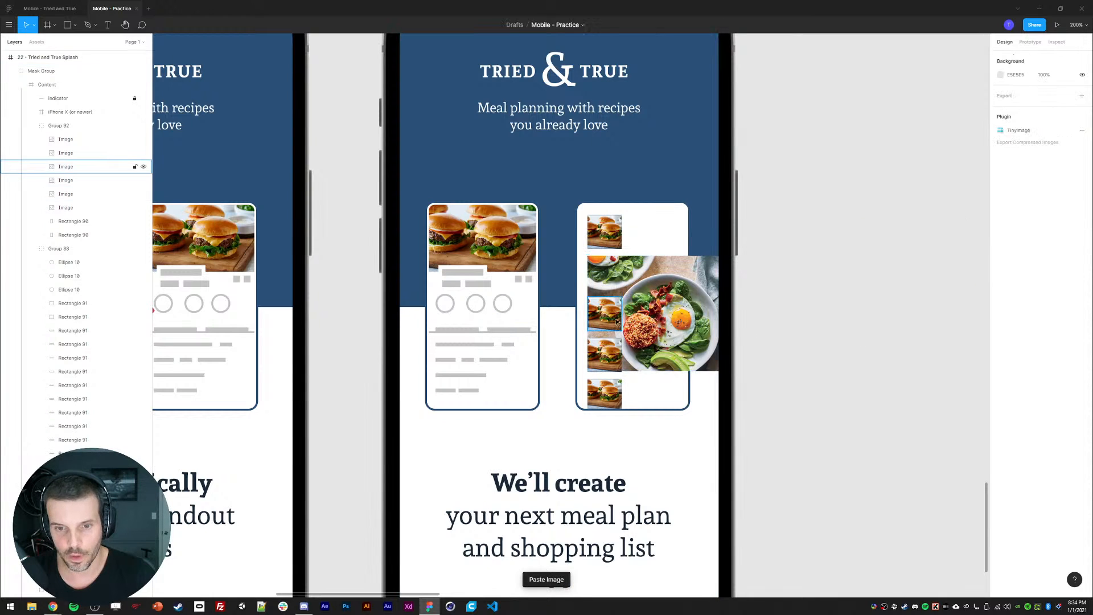
- Resize the pasted Avocado Toast image to 40 × 40 so it covers the second thumbnail
ctrl+click(595, 313)
click(667, 306)
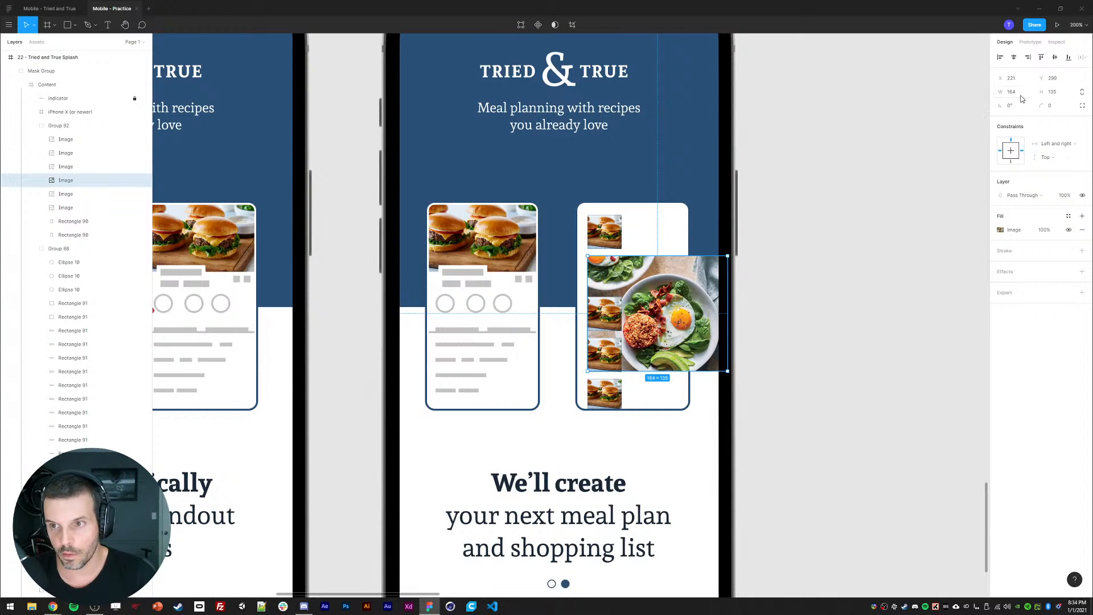
key(Tab)
text(40)
key(Return)
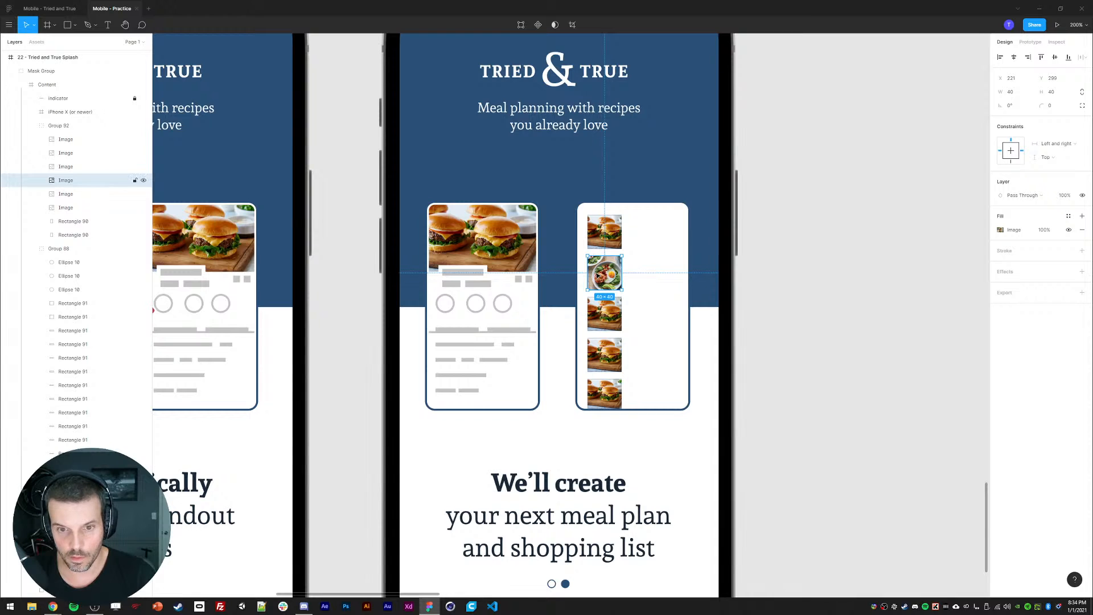
- Delete the burger image hidden behind the Avocado Toast thumbnail, keeping the Avocado Toast image selected
click(620, 275)
key(Delete)
ctrl+click(614, 276)
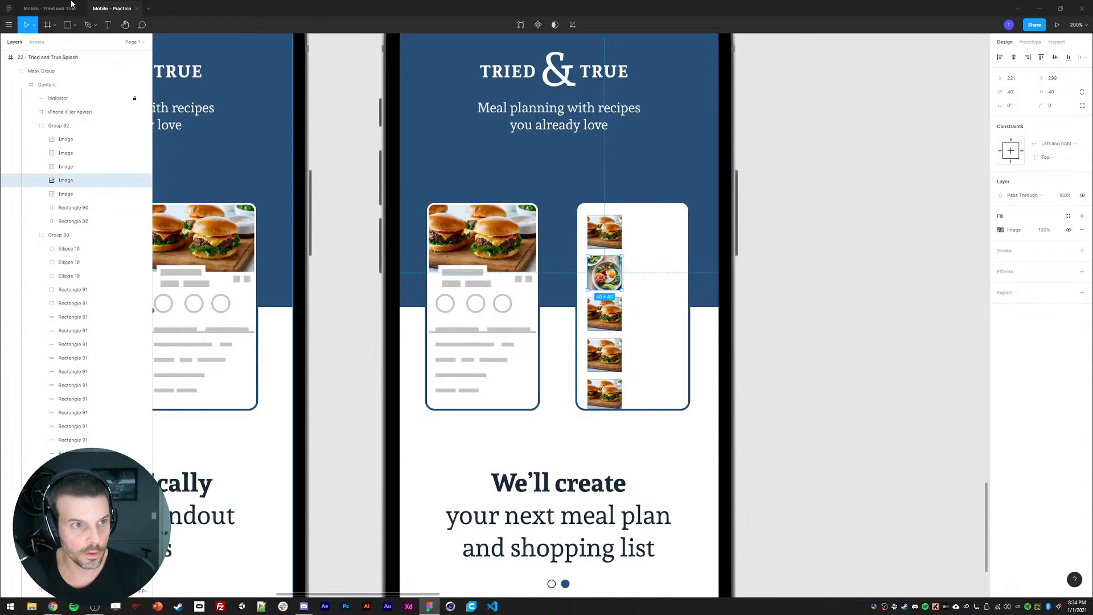
- Copy the fried eggs image from the Mobile - Tried and True file and paste it into the card's group, aligned with the third thumbnail's upper-left corner
click(72, 7)
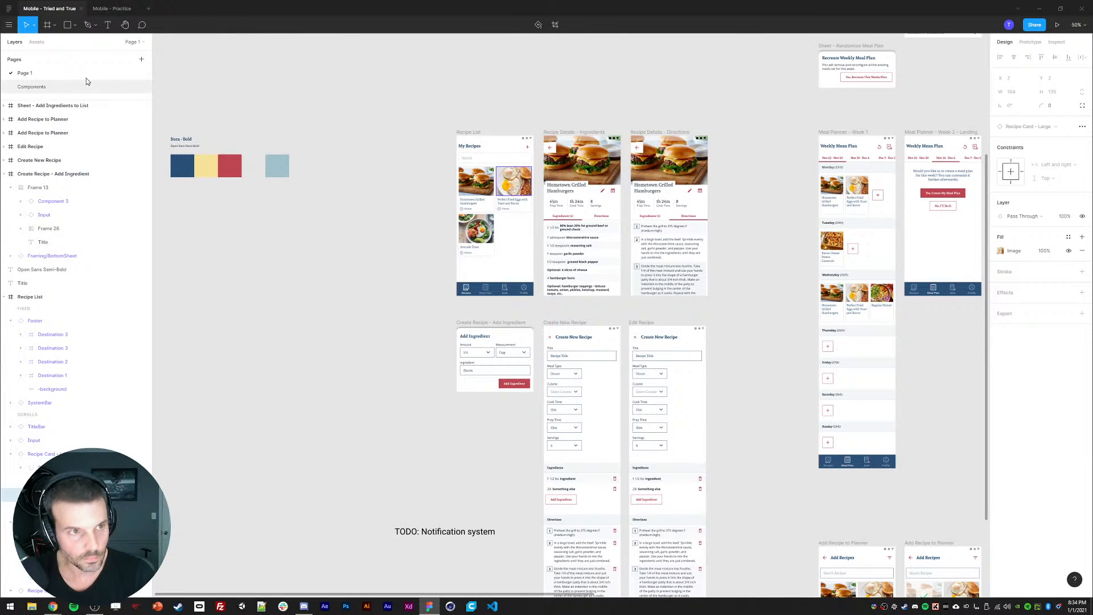
click(111, 8)
key(ctrl+v)
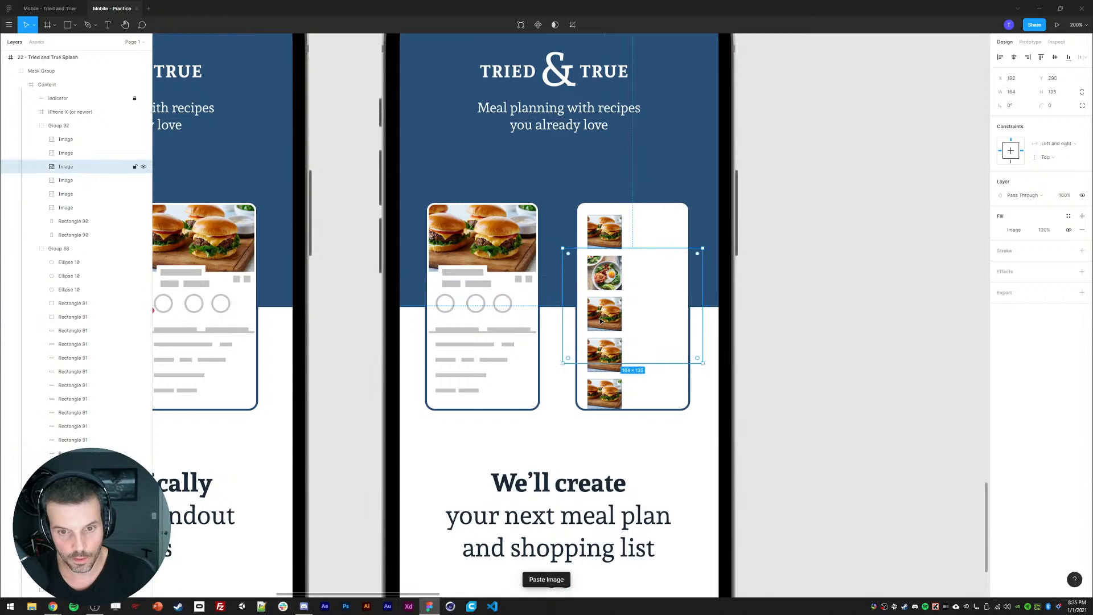
shift+click(589, 316)
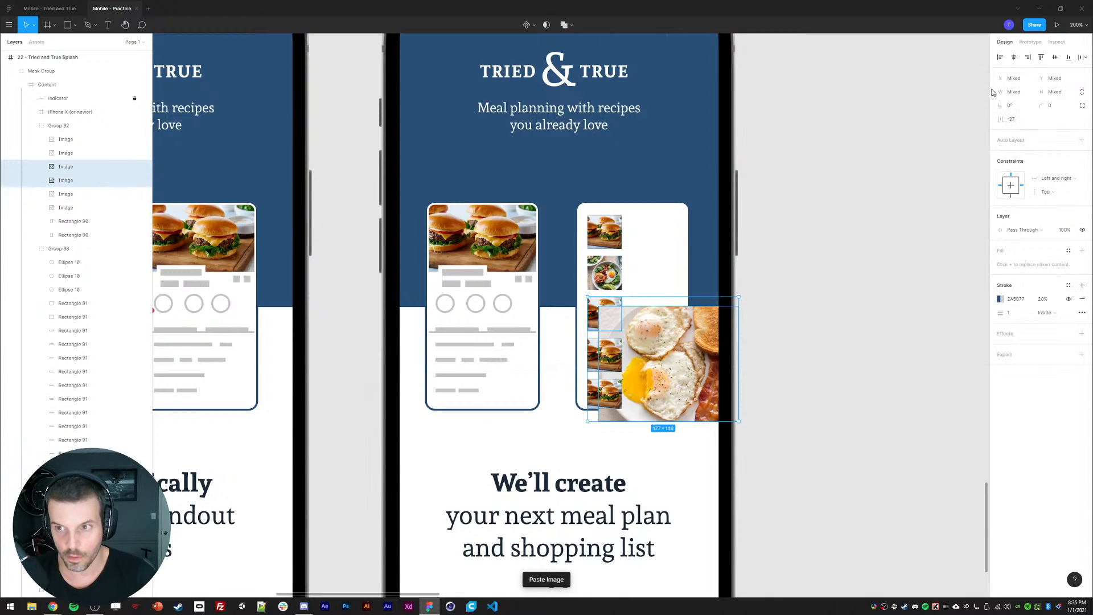
click(1001, 61)
click(1039, 60)
click(842, 182)
ctrl+click(592, 315)
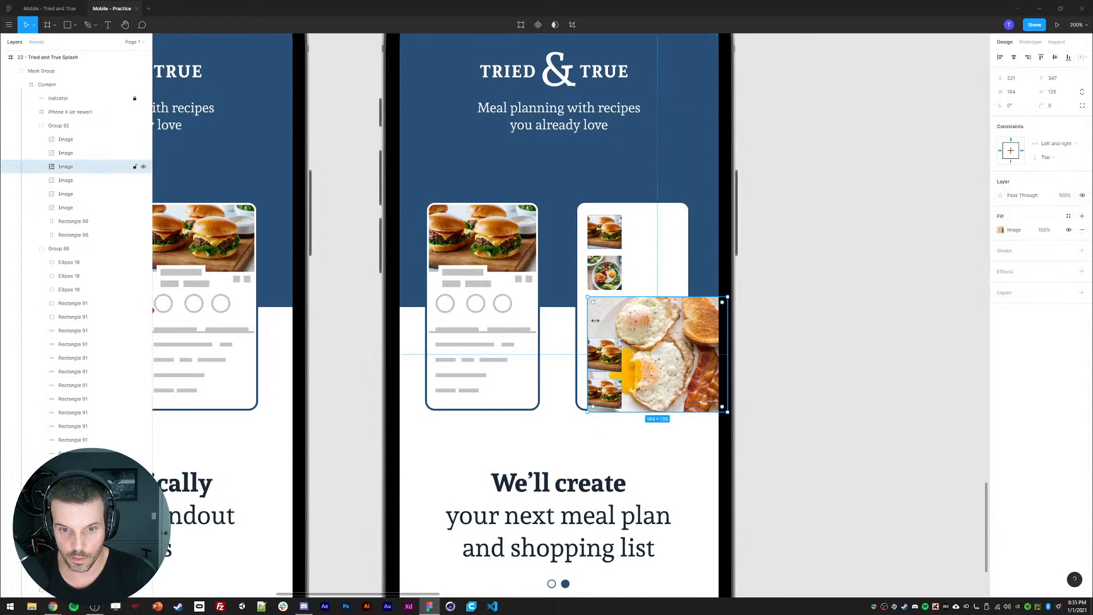
- Delete the third burger thumbnail from behind the fried eggs image, keeping the eggs image aligned to that spot
key(shift+Right)
key(shift+Down)
click(590, 314)
key(Delete)
ctrl+click(655, 323)
key(shift+Left)
key(shift+Up)
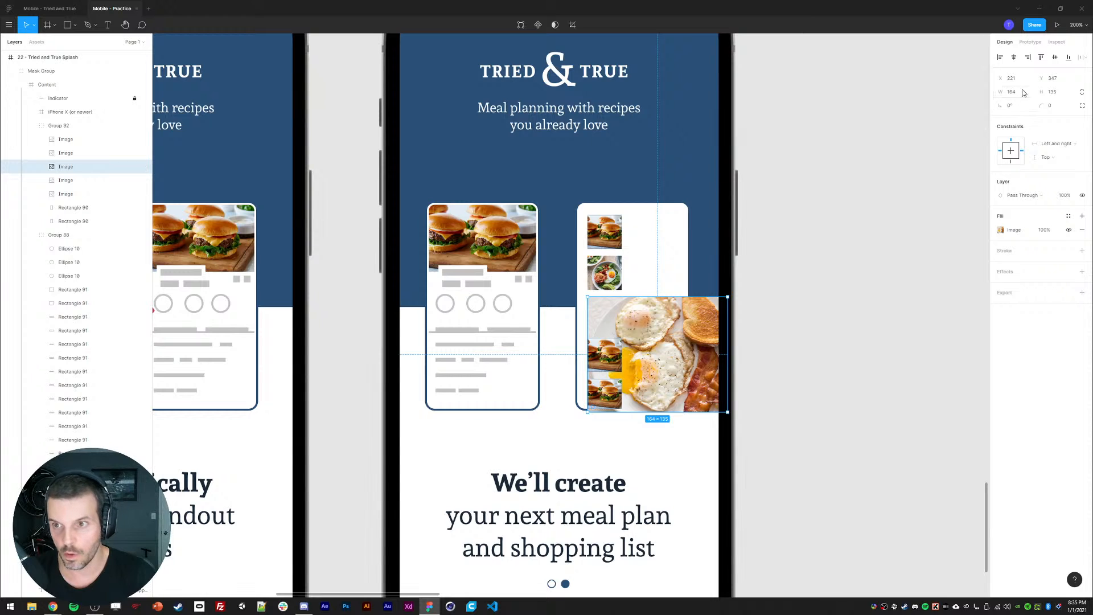
- Resize the fried eggs image to 40 × 40 to match the other thumbnails
click(1059, 94)
text(40)
key(Return)
- Look for another recipe image in Mobile - Tried and True, then paste the fried eggs image over the fourth thumbnail at 40 × 40
click(51, 8)
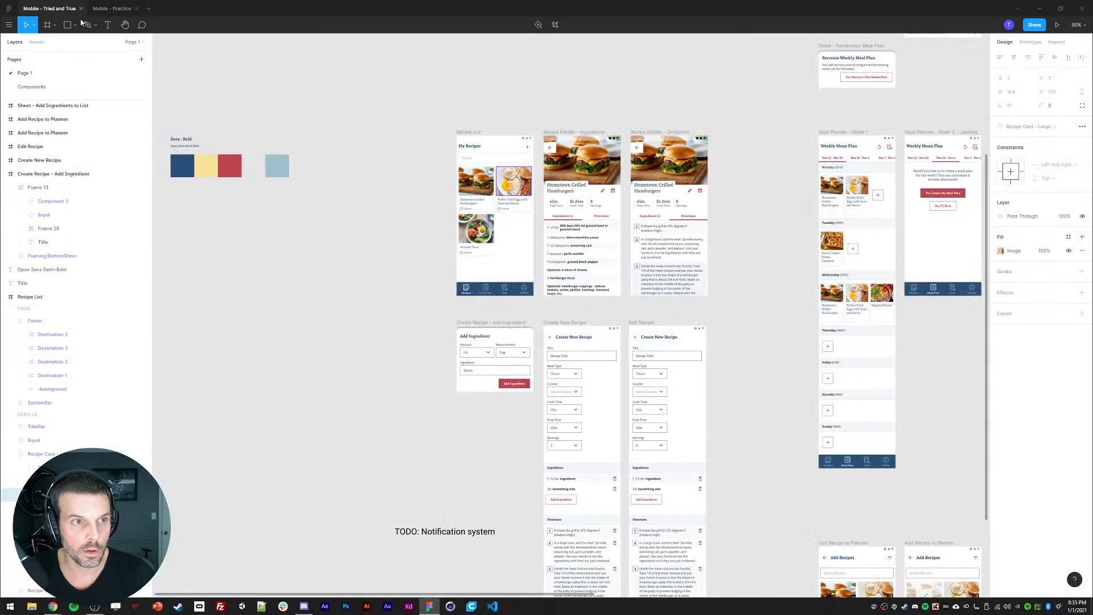
click(467, 190)
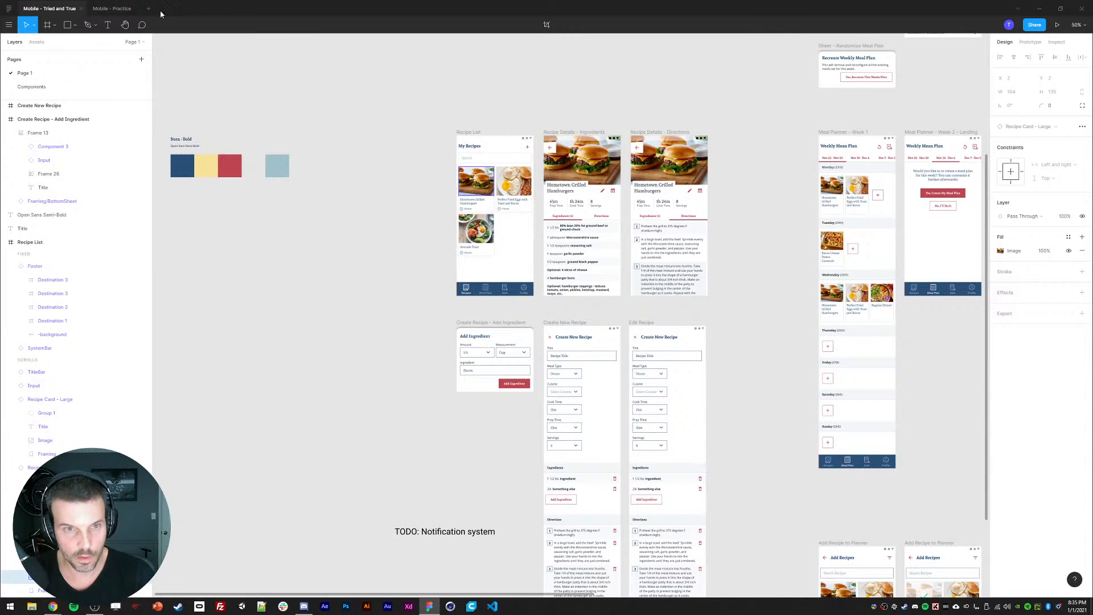
scroll(751, 258, right, 3)
click(718, 215)
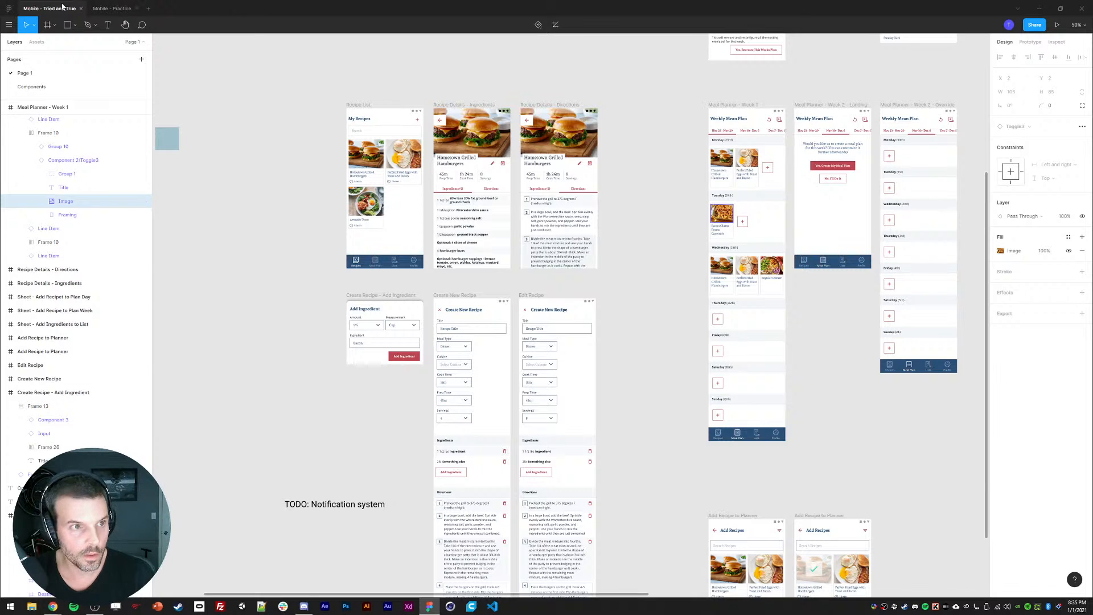
click(111, 8)
key(ctrl+v)
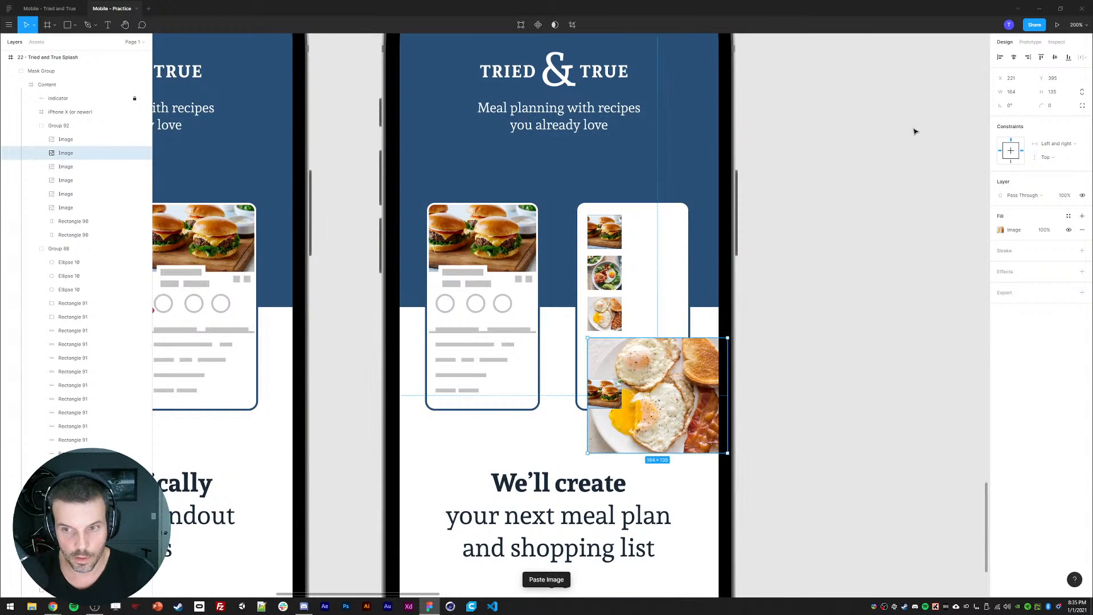
text(40)
key(Tab)
text(40)
key(Return)
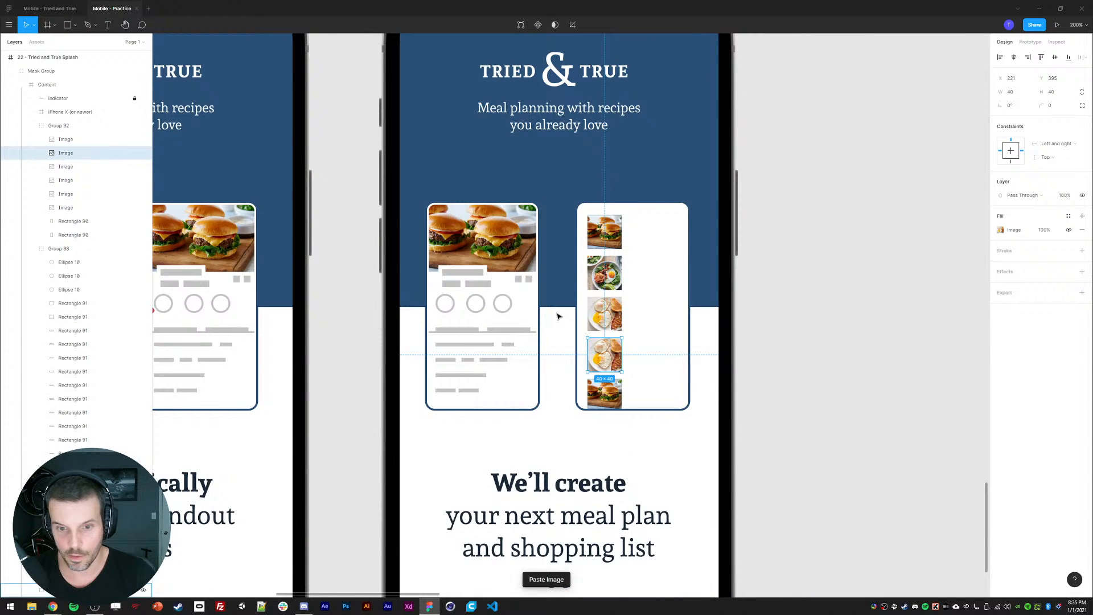
- Delete the burger image behind the fourth thumbnail, keeping the fried eggs copy in its place
click(590, 356)
key(Delete)
click(604, 356)
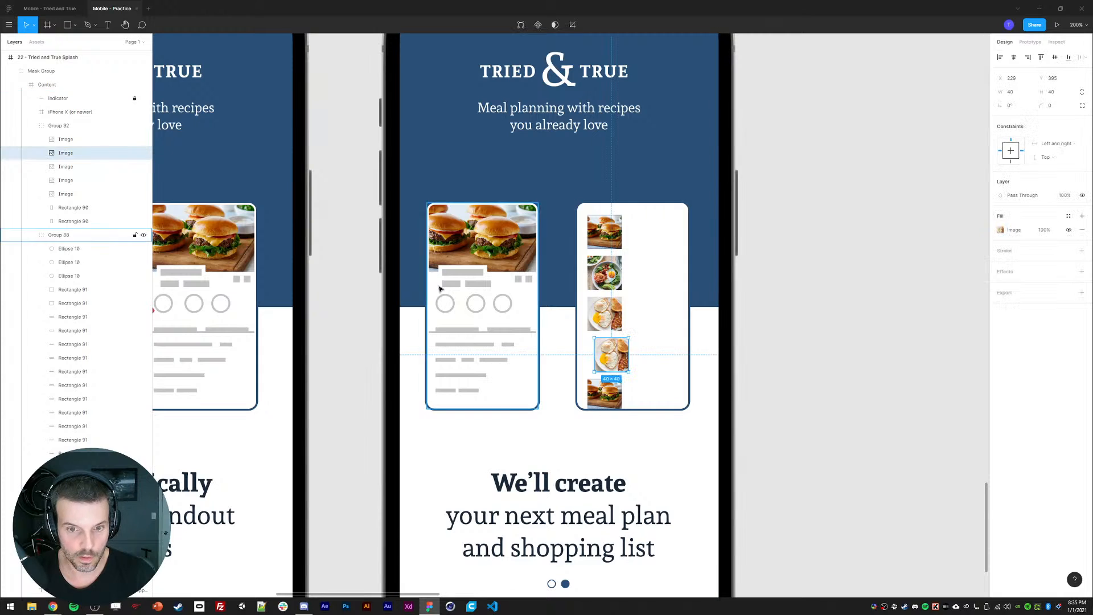
key(Delete)
key(ctrl+z)
- Copy the casserole image from the Meal Planner - Week 1 screen in Mobile - Tried and True and paste it over the fourth thumbnail
key(ctrl+shift+Tab)
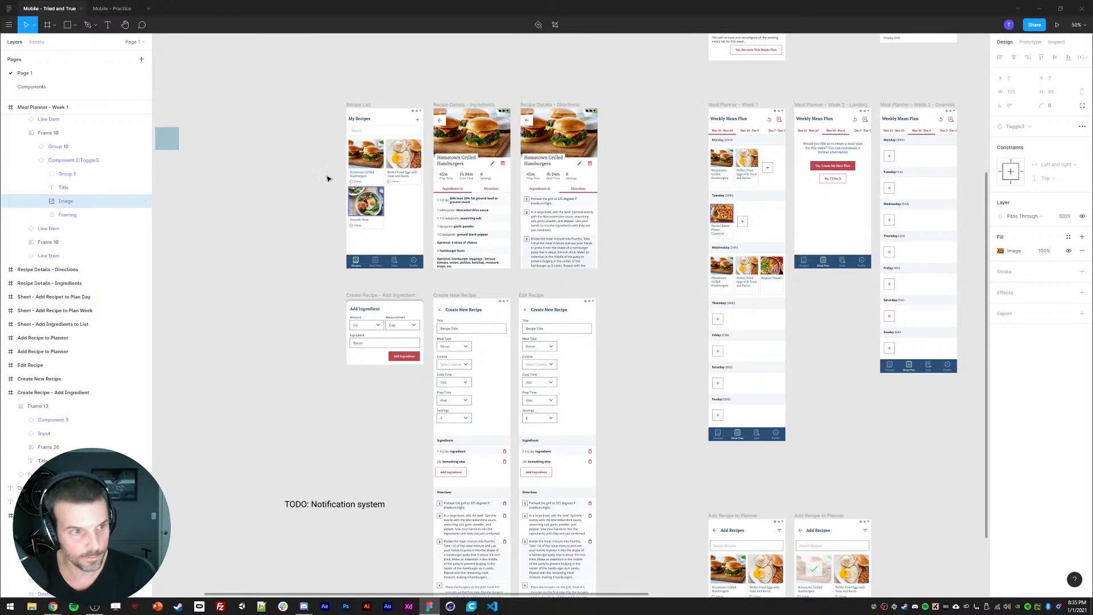
click(111, 8)
key(ctrl+v)
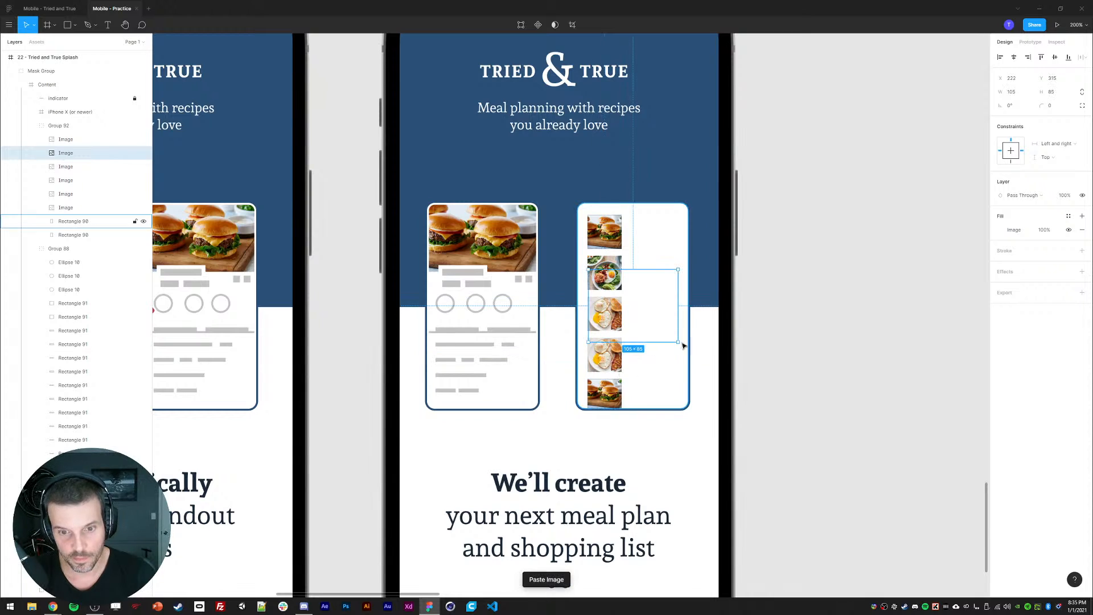
key(ctrl+z)
key(ctrl+shift+v)
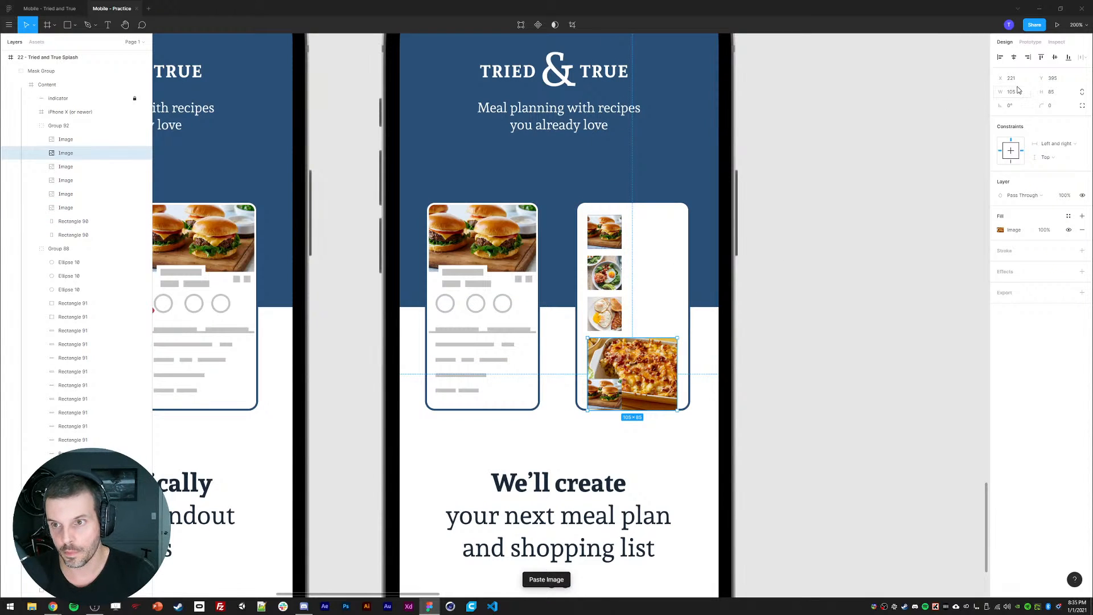
- Resize the casserole image to 40 × 40 over the fourth thumbnail
text(40)
key(Tab)
text(40)
key(Return)
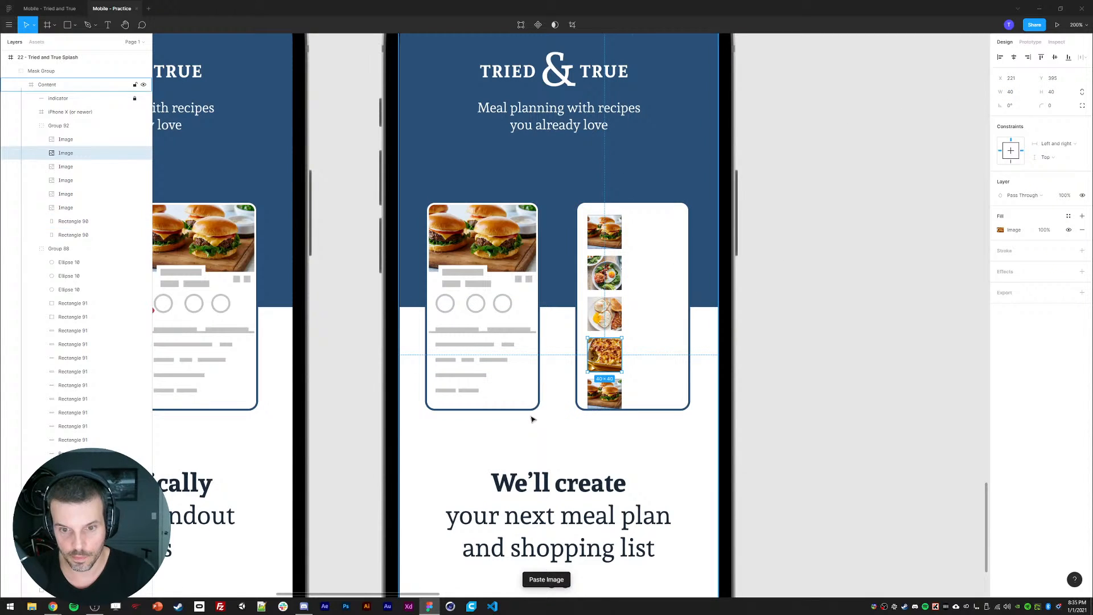
- Delete the fried eggs copy behind the casserole image and put the casserole back in line with the thumbnail column
key(shift+Right)
click(591, 351)
key(Delete)
click(603, 351)
key(shift+Left)
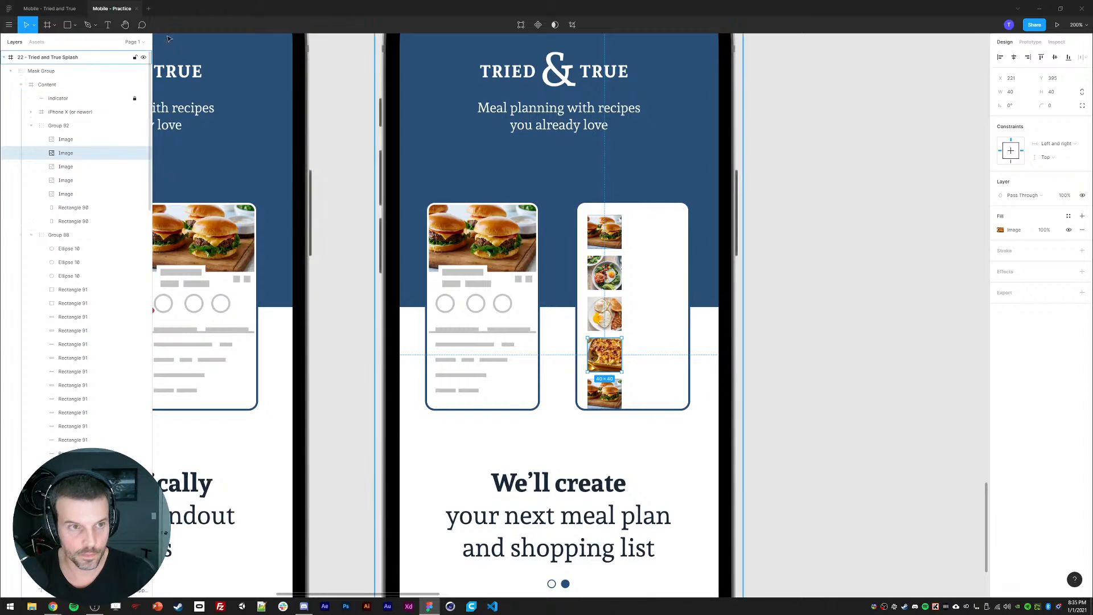
- Paste the casserole image over the fifth thumbnail as well and resize it to 40 × 40
click(50, 8)
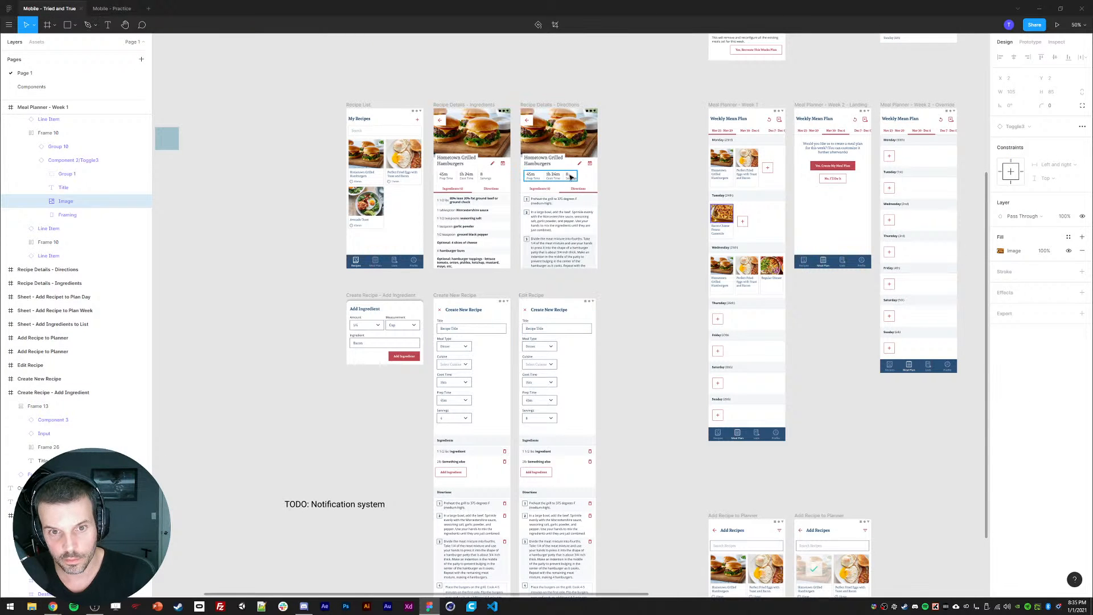
click(771, 266)
click(112, 8)
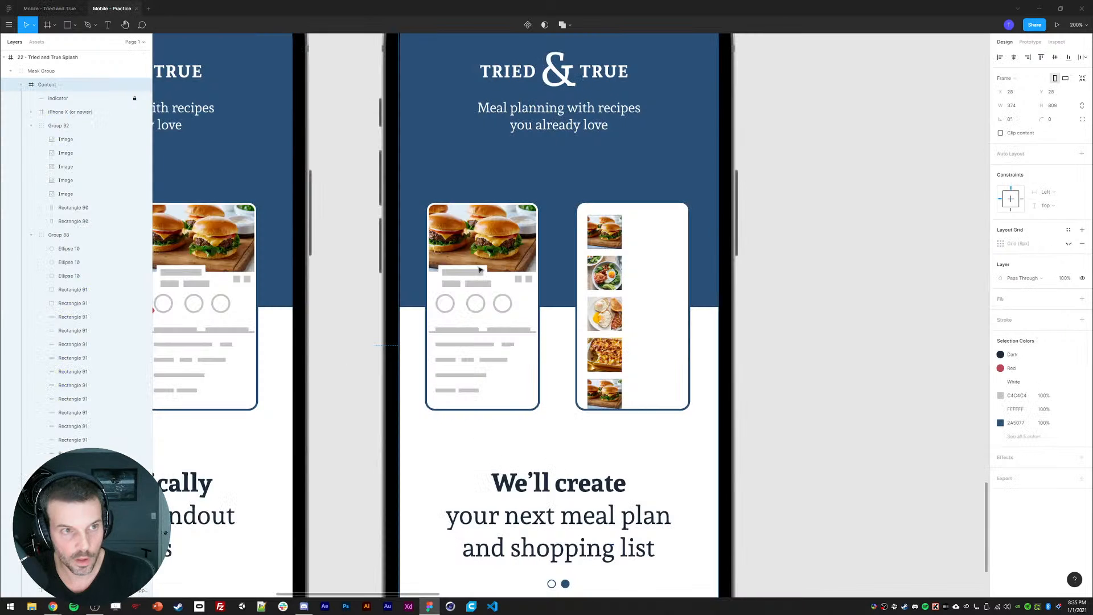
key(ctrl+v)
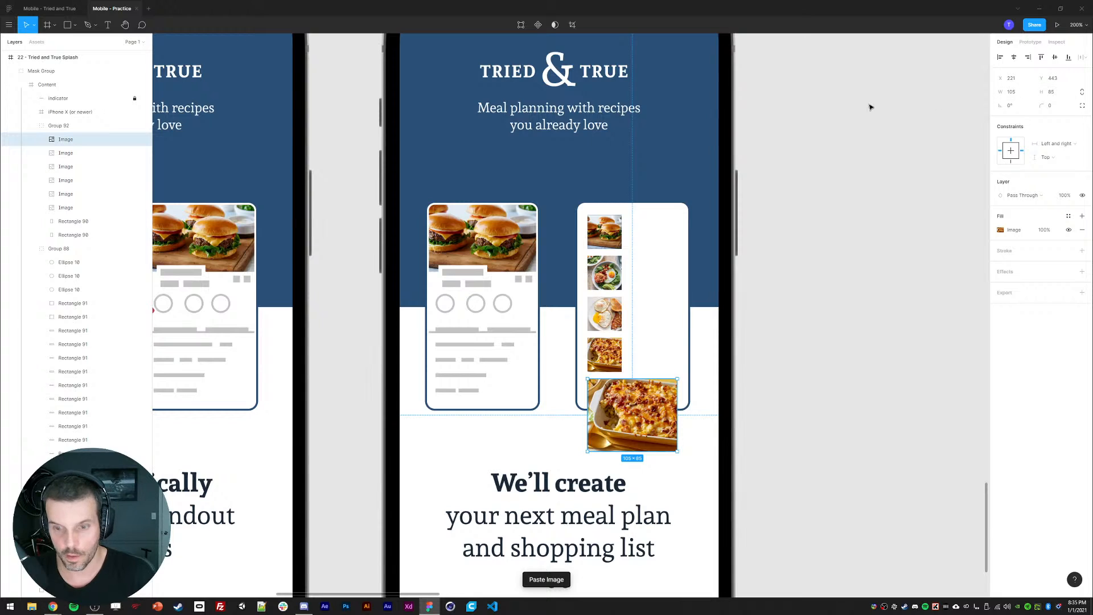
text(40)
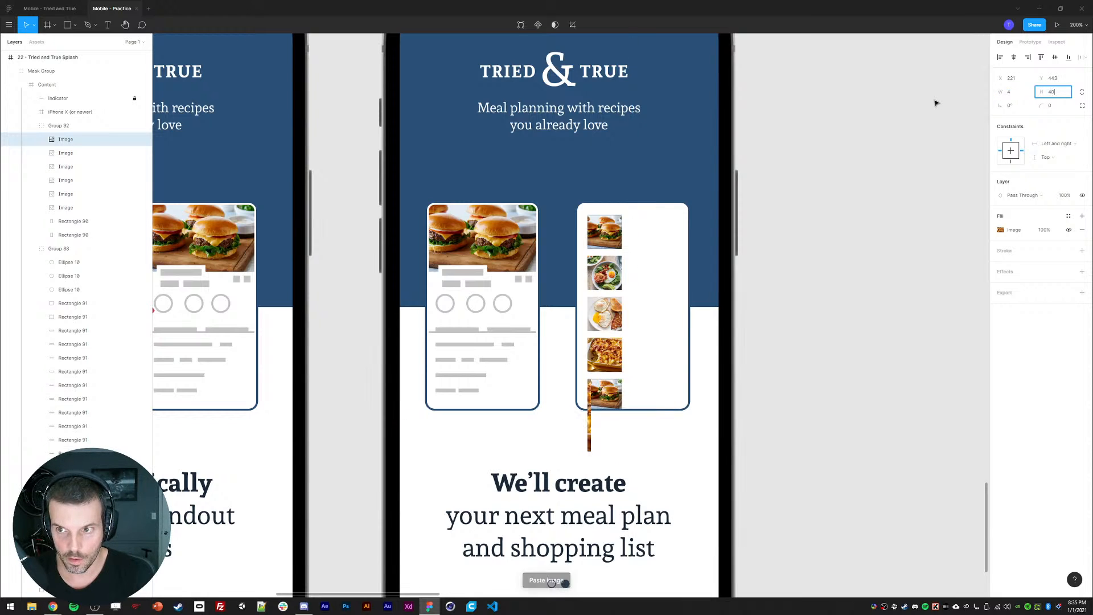
key(Tab)
text(40)
key(Return)
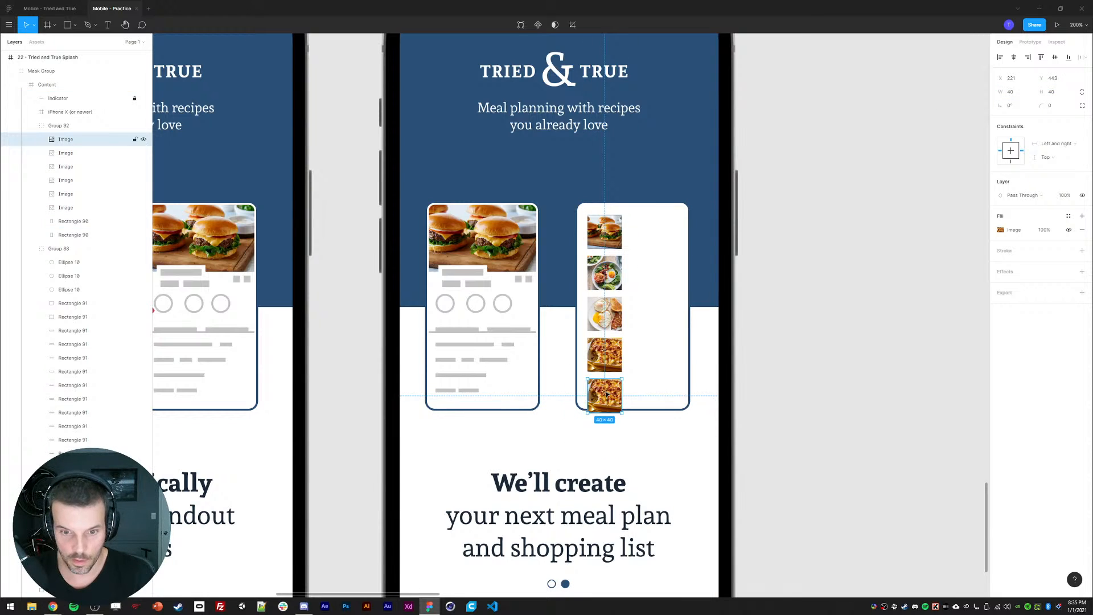
- Delete the burger behind the fifth thumbnail, realign the casserole image, and shorten it to fit inside the card's lower edge
drag(602, 391, 609, 399)
click(591, 395)
key(Delete)
click(605, 401)
key(shift+Up)
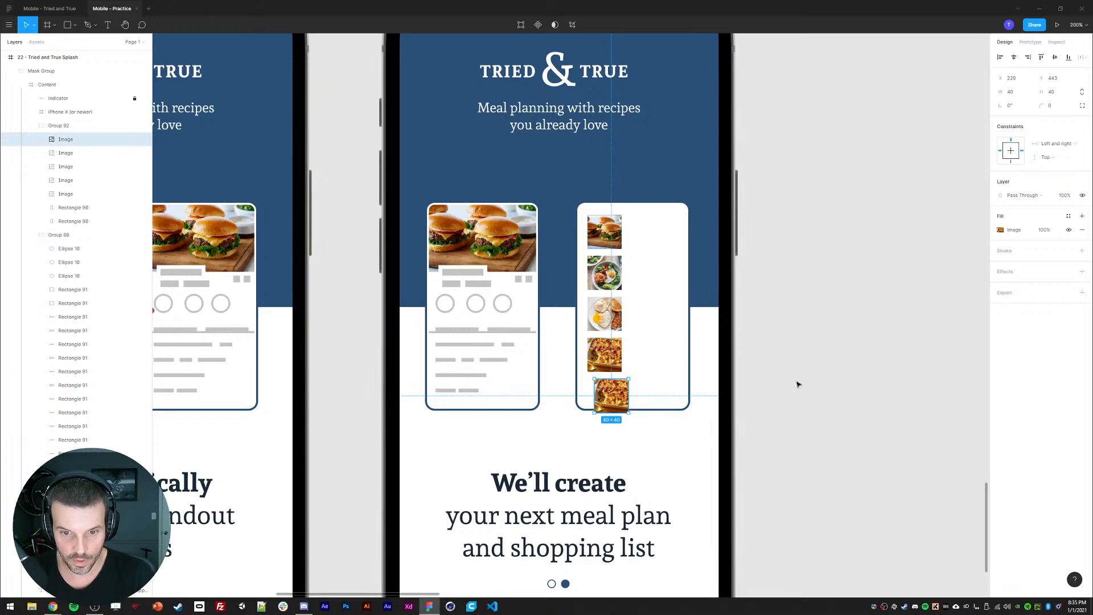
key(shift+Left)
drag(600, 411, 605, 408)
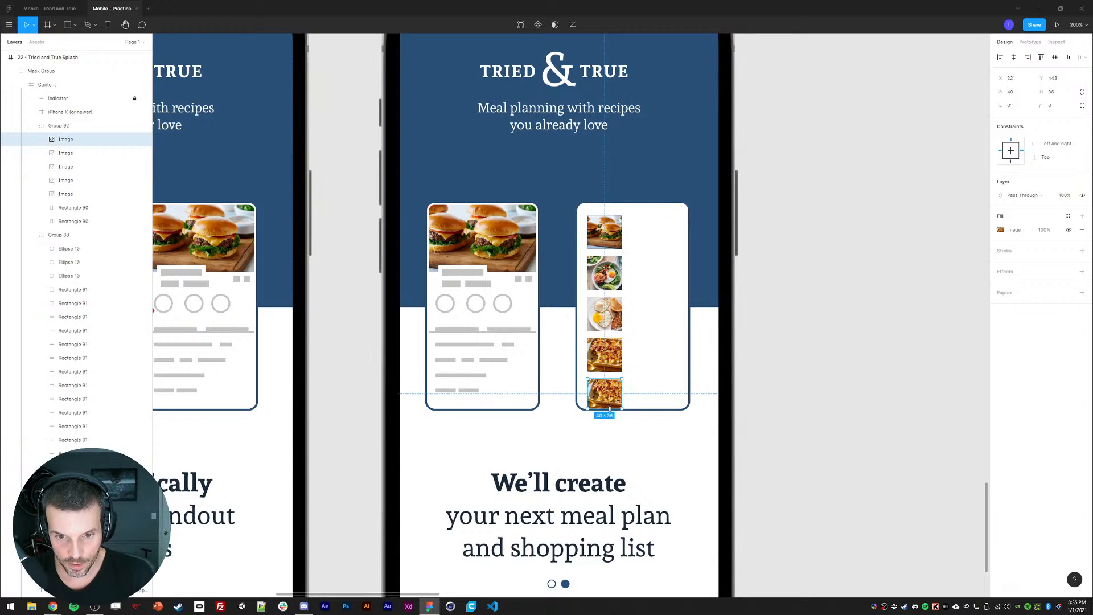
click(759, 400)
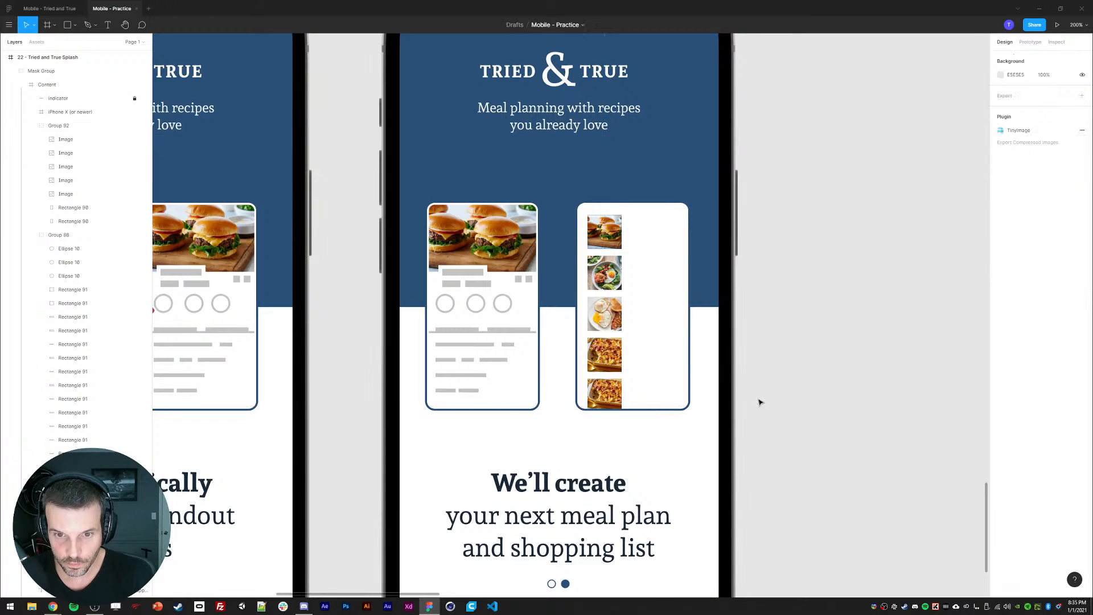
- Delete the fifth thumbnail from the card on the second phone
key(shift+0)
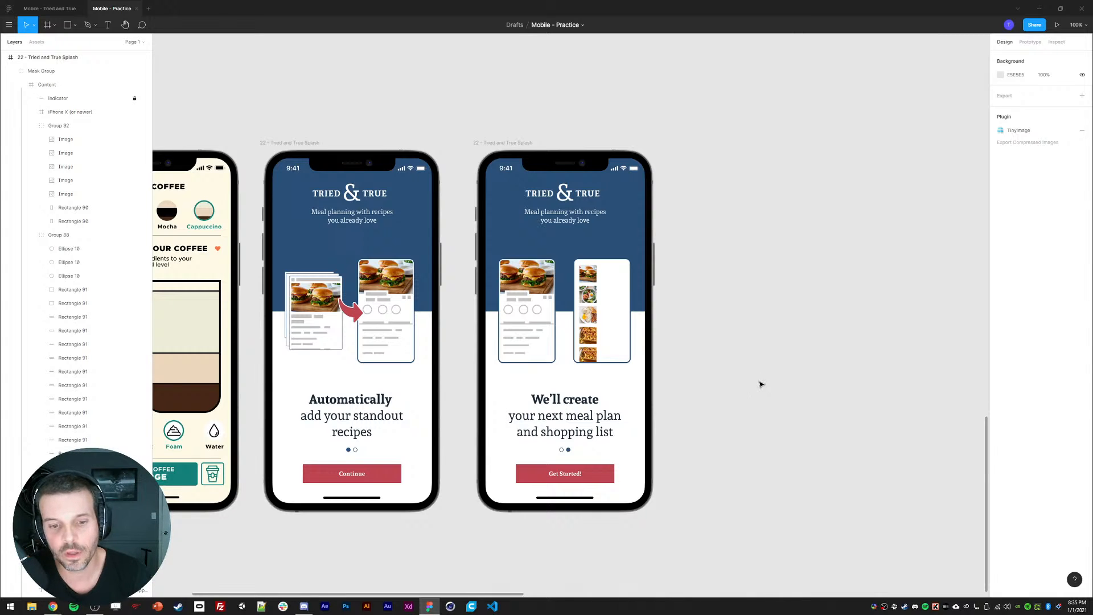
scroll(760, 384, left, 3)
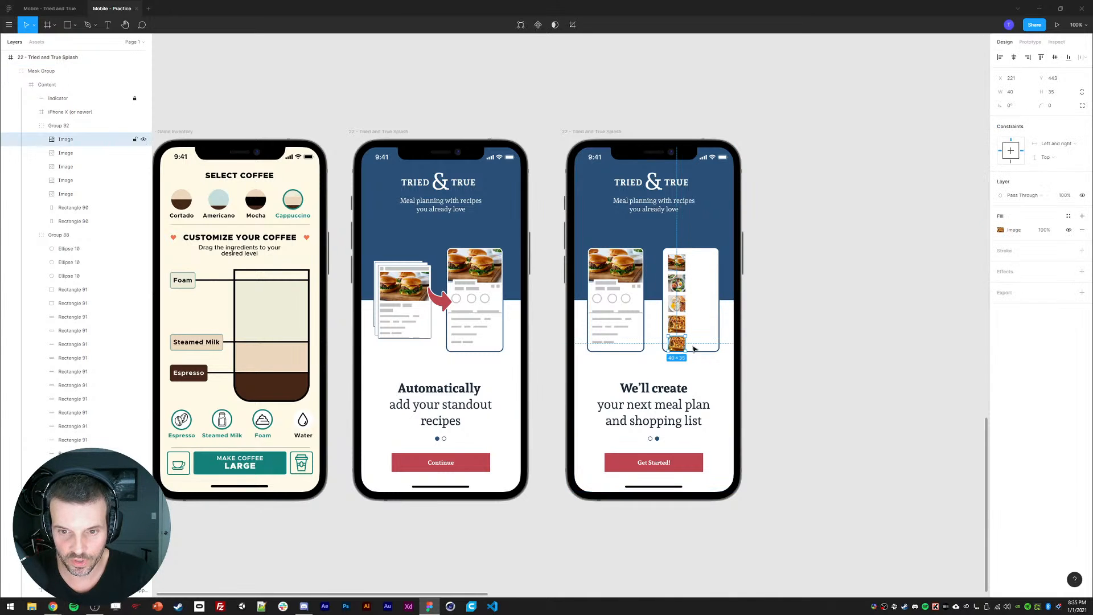
ctrl+scroll(824, 325, up, 5)
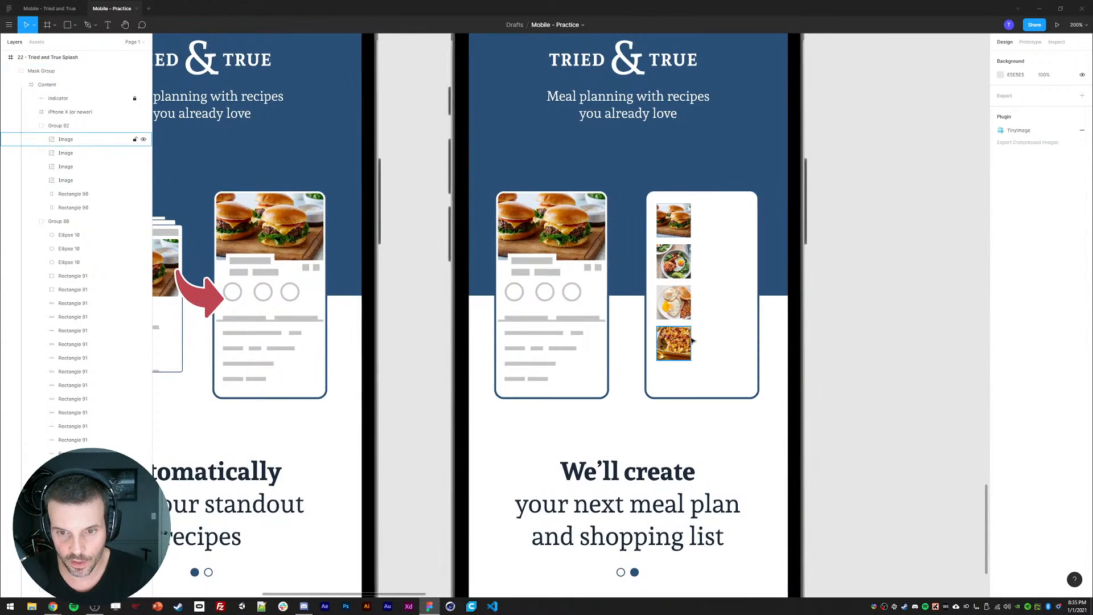
- Move the four thumbnails down together inside the card and draw a grey placeholder bar about 71 × 11 above them
ctrl+click(674, 224)
shift+click(674, 262)
shift+click(674, 302)
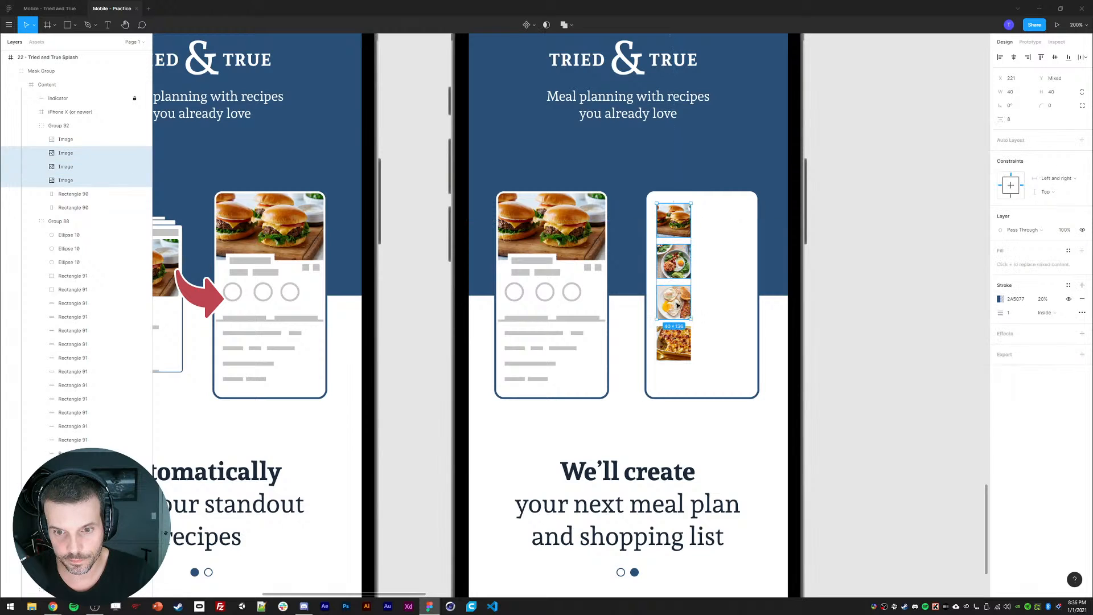
shift+click(674, 343)
key(shift+Down)
key(shift+Down)
key(shift+Down)
key(r)
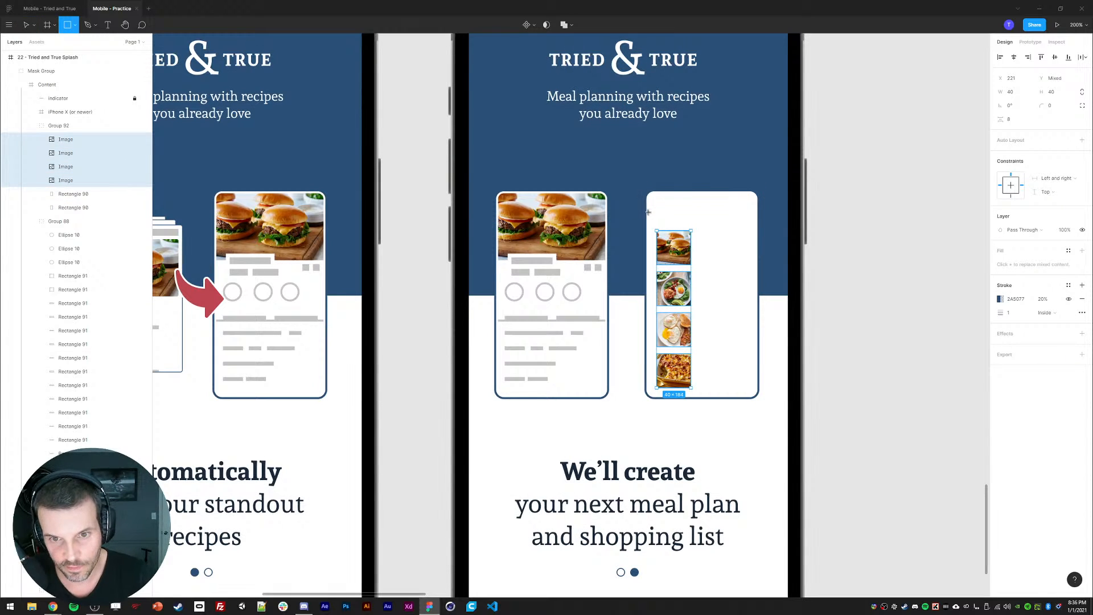
mouse_move(647, 211)
mouse_down()
mouse_move(755, 227)
mouse_move(707, 218)
mouse_up()
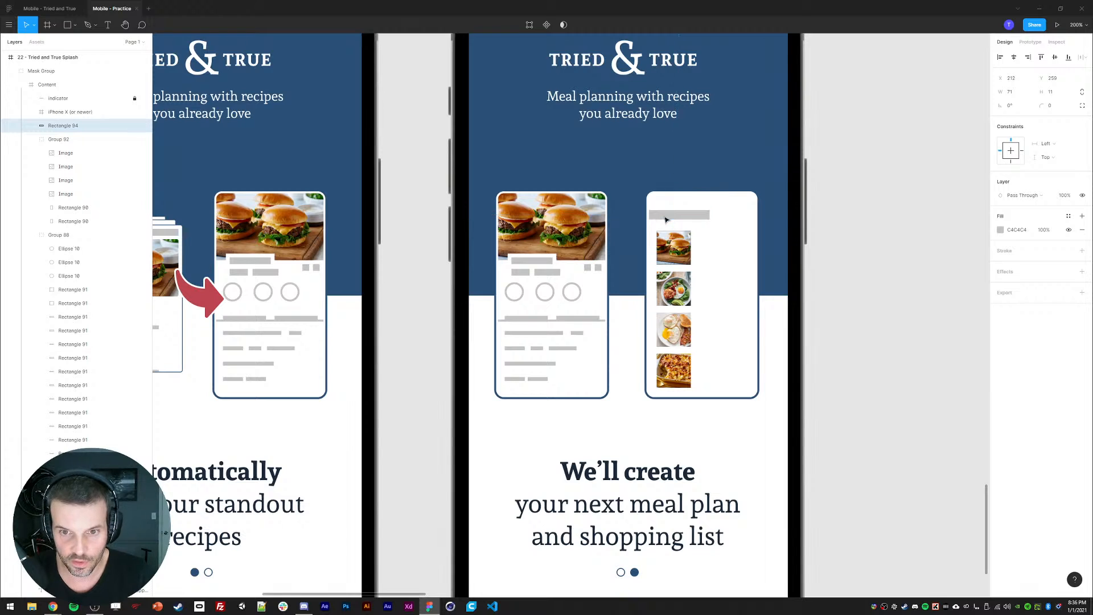
- Rearrange the first row so the Avocado Toast and burger thumbnails sit side by side beneath the left-aligned grey bar
click(673, 290)
drag(673, 290, 722, 289)
drag(705, 251, 670, 243)
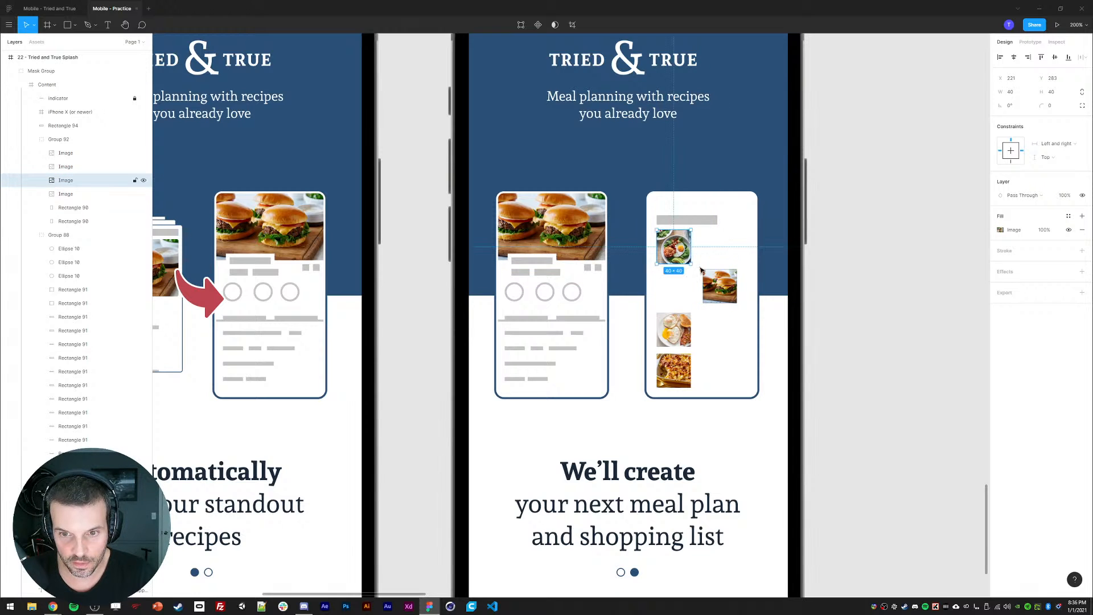
mouse_move(719, 285)
mouse_down()
mouse_move(705, 242)
mouse_move(695, 291)
mouse_move(696, 280)
mouse_move(706, 296)
mouse_up()
- Duplicate the grey bar beneath the first row and move the fried eggs thumbnail up under the copy
click(688, 221)
key(ctrl+d)
key(ctrl+z)
mouse_move(673, 329)
mouse_down()
mouse_move(674, 301)
mouse_move(675, 312)
mouse_up()
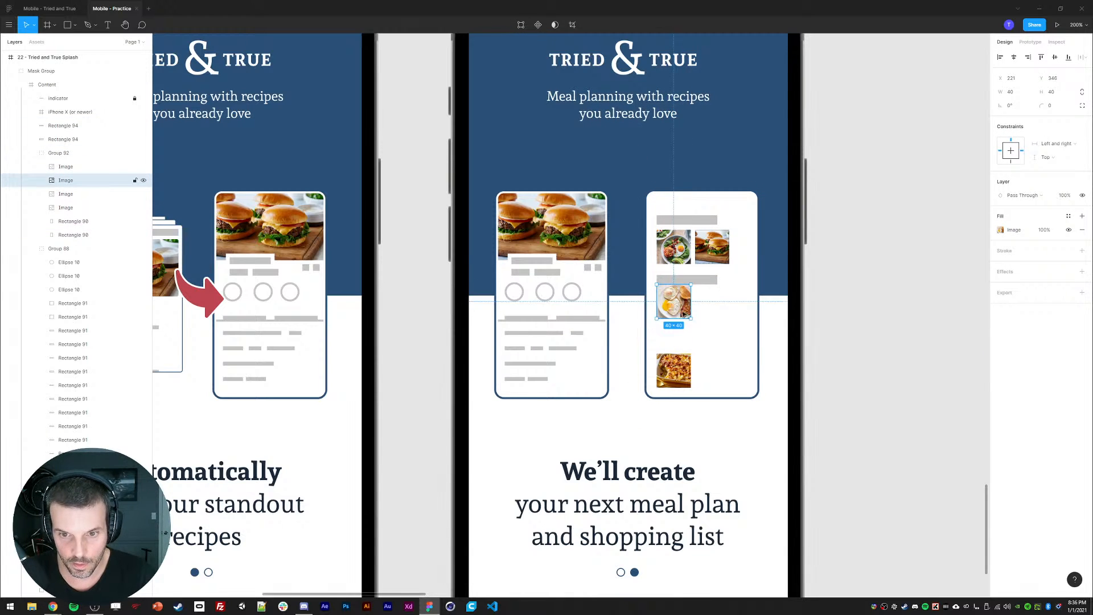
- Duplicate the grey bar again and place the copy directly above the casserole thumbnail
click(689, 281)
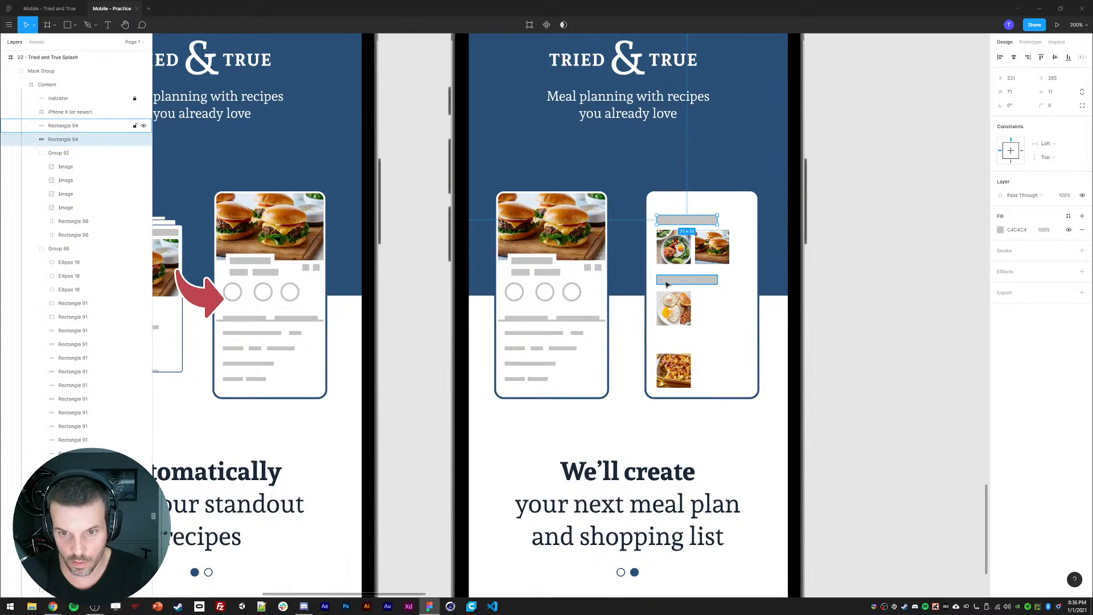
drag(666, 283, 671, 340)
key(ctrl+d)
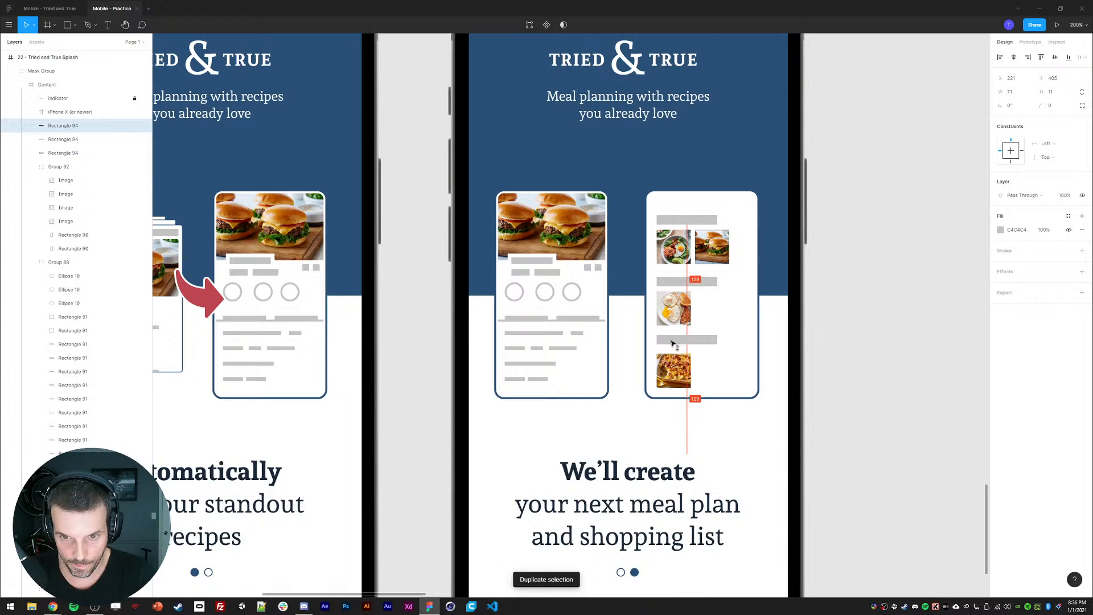
- Move the casserole thumbnail up slightly, closer to the third grey bar
click(674, 367)
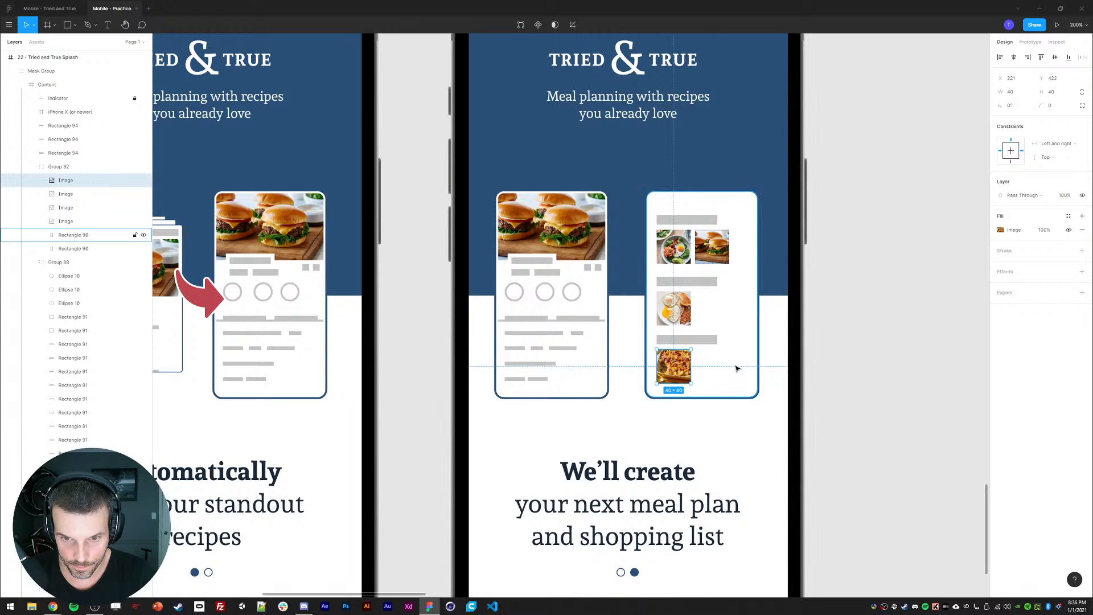
click(859, 336)
key(shift+0)
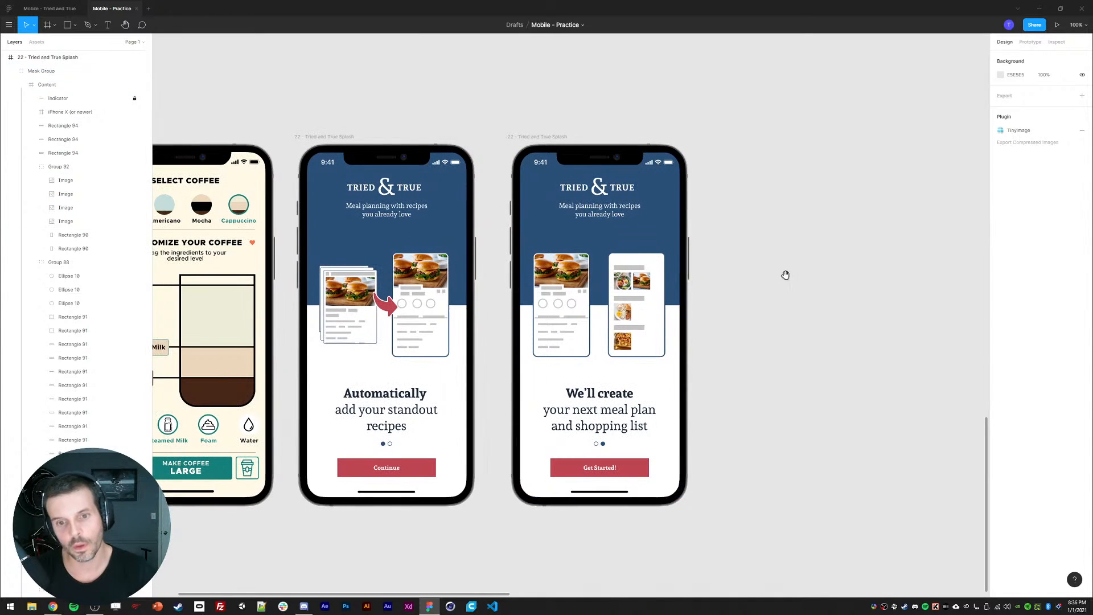
drag(785, 275, 828, 265)
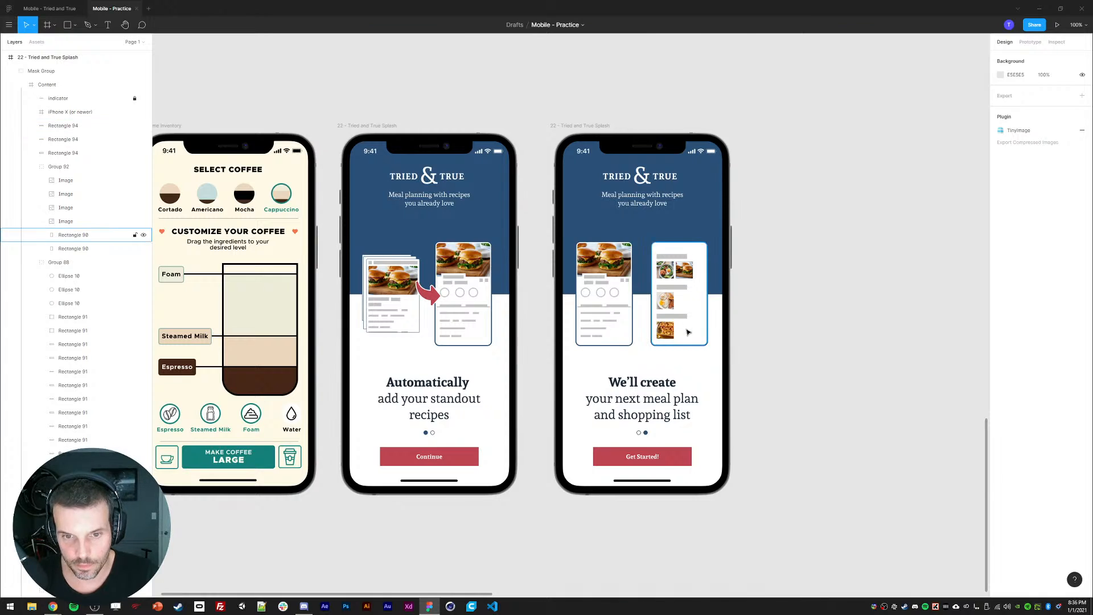
key(ctrl+plus)
key(ctrl+plus)
drag(697, 265, 448, 312)
ctrl+click(444, 209)
drag(663, 218, 482, 204)
click(550, 113)
shift+click(576, 238)
shift+click(585, 349)
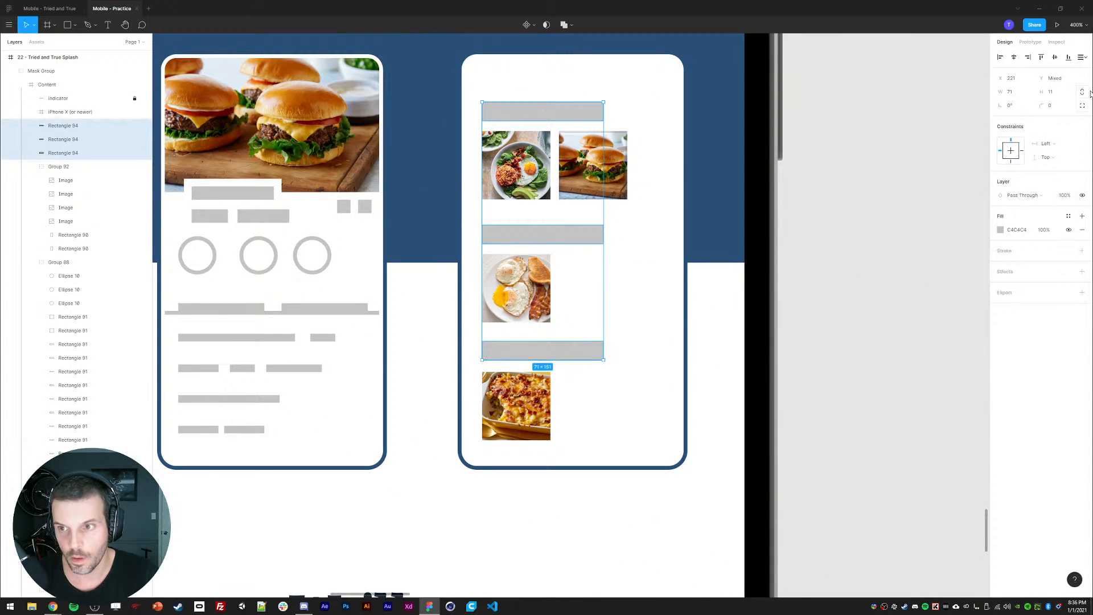
click(662, 188)
- Nudge the Avocado Toast and burger thumbnails up together, leaving only a small gap beneath the first grey bar
ctrl+click(529, 167)
shift+click(596, 170)
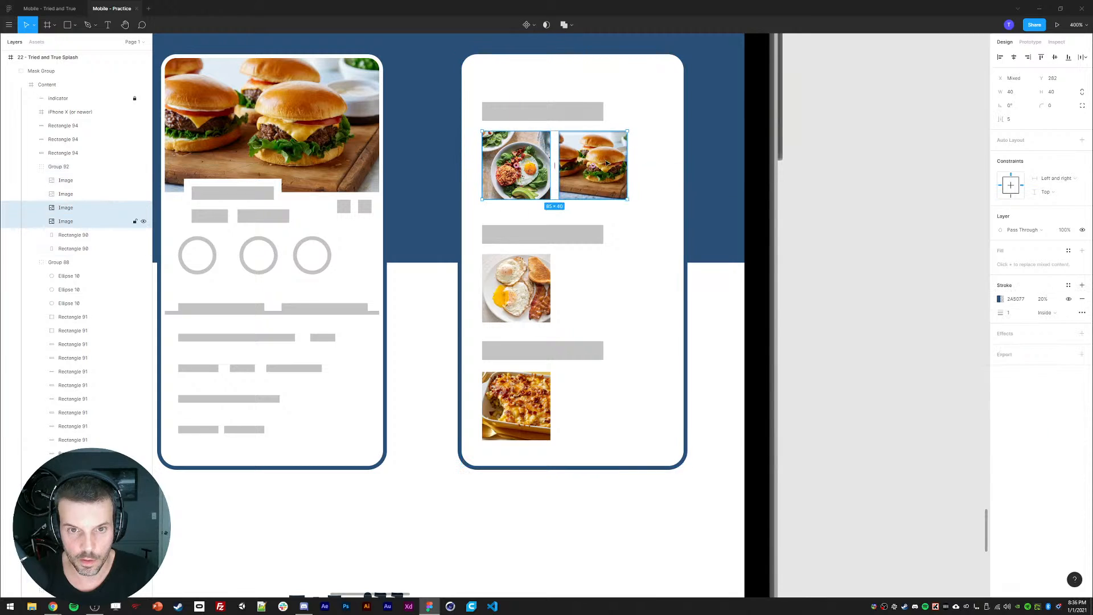
key(shift+Up)
key(Down)
key(Down)
key(Down)
key(Down)
key(Down)
key(Down)
key(Down)
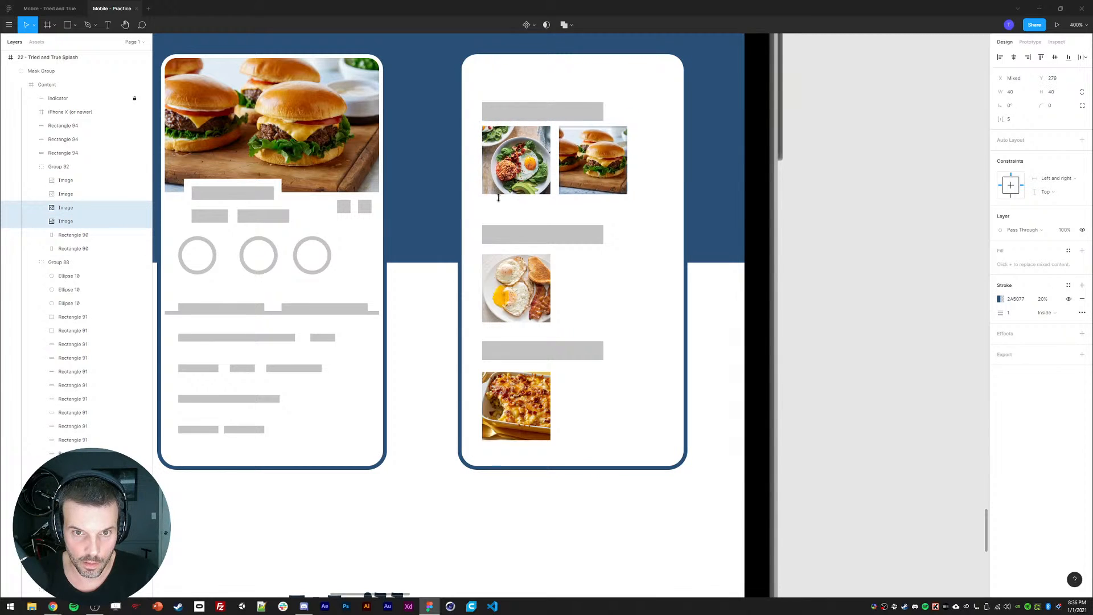
- Nudge the fried eggs and casserole thumbnails up closer to the grey bars above them
click(519, 291)
drag(519, 291, 519, 287)
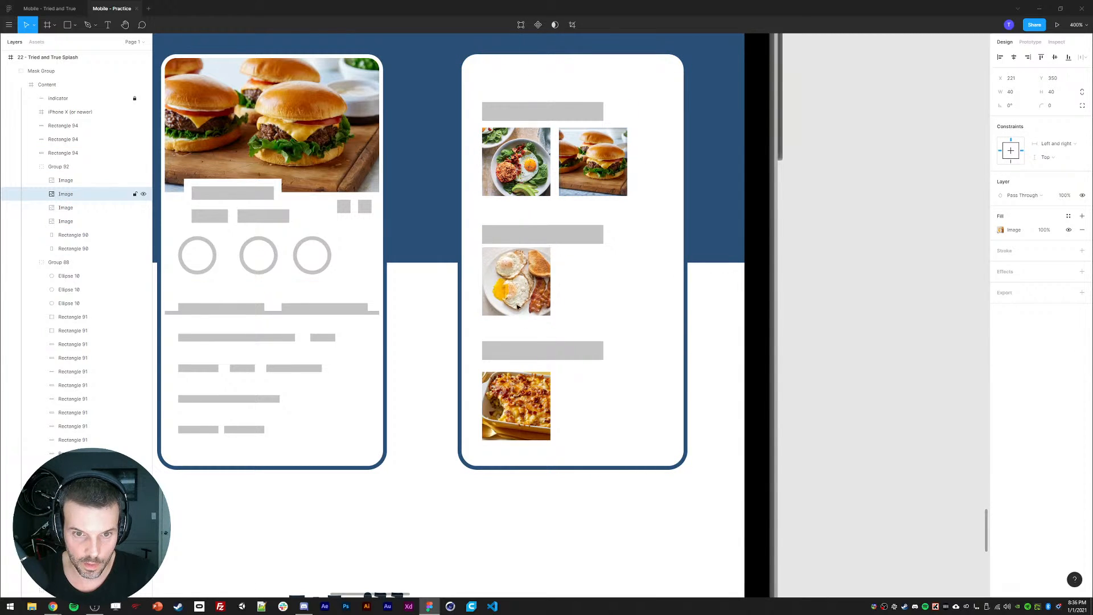
click(513, 388)
key(Up)
key(Up)
key(Up)
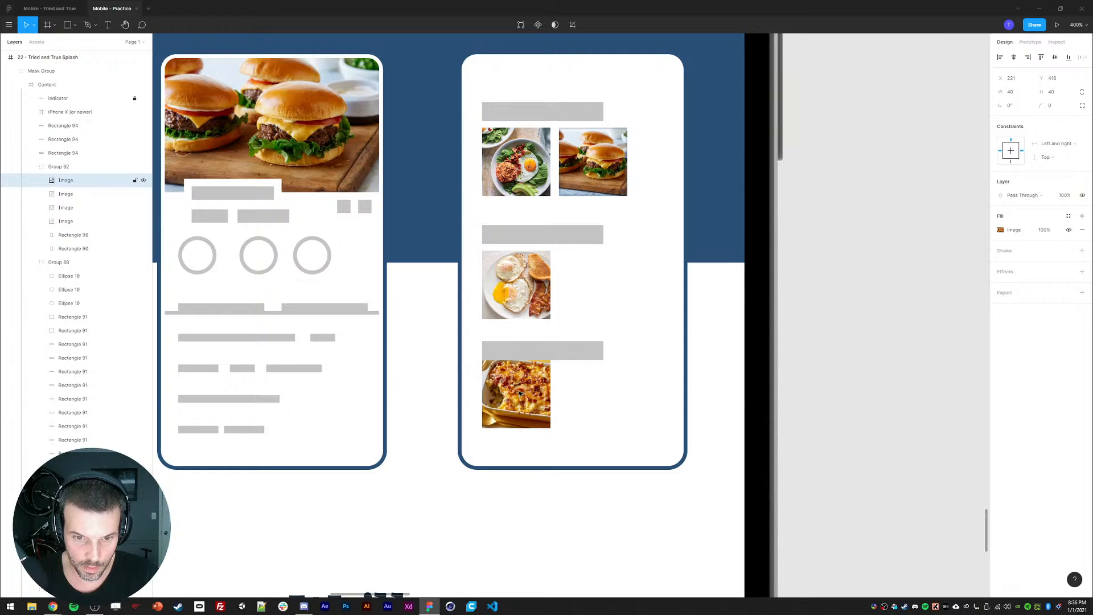
- Move the third grey bar and the casserole thumbnail up together, leaving a small gap beneath the fried eggs thumbnail
shift+click(544, 352)
key(shift+Up)
key(shift+Up)
key(Down)
key(Down)
key(Down)
key(Up)
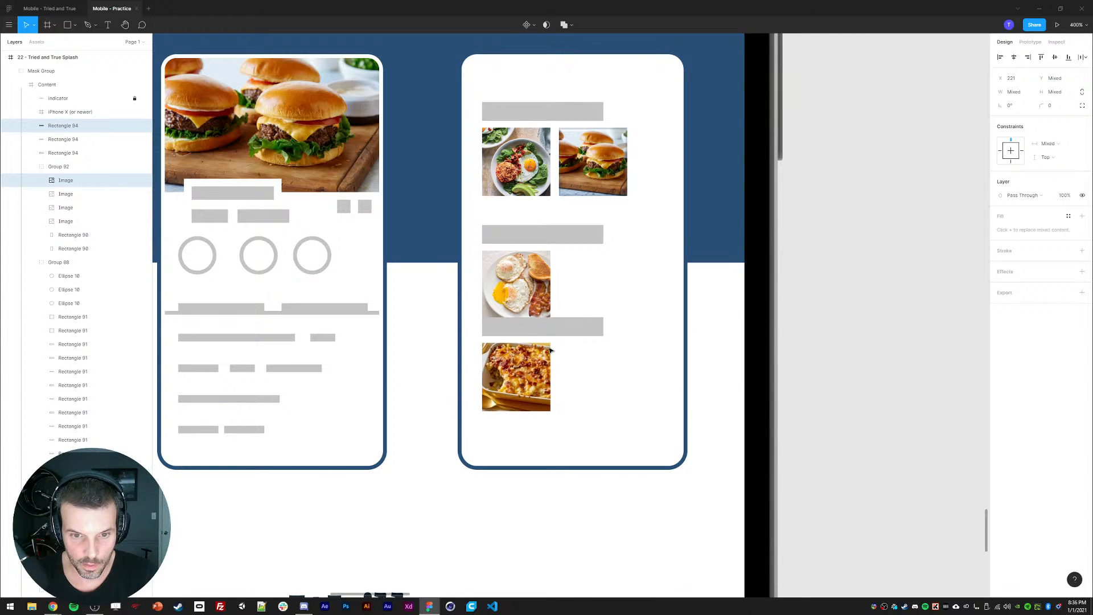
key(Down)
key(Down)
key(Up)
key(shift+Down)
- Move the second and third rows with their grey bars up together so all three rows are evenly spaced
shift+click(530, 296)
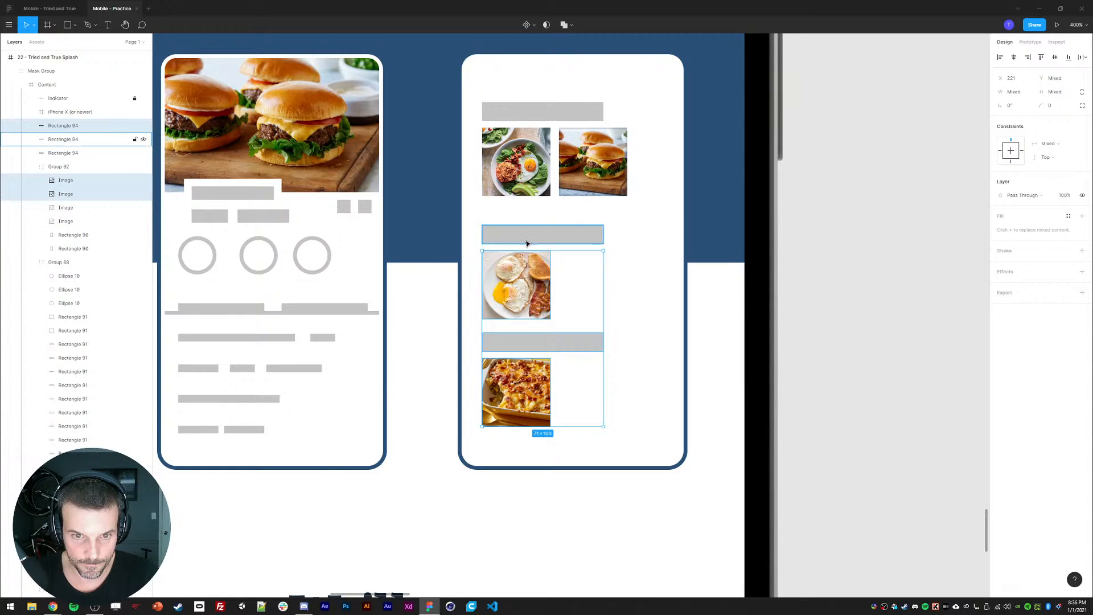
shift+click(527, 242)
key(shift+Up)
key(Up)
key(shift+Up)
key(Down)
key(Down)
key(Up)
key(Up)
key(shift+Down)
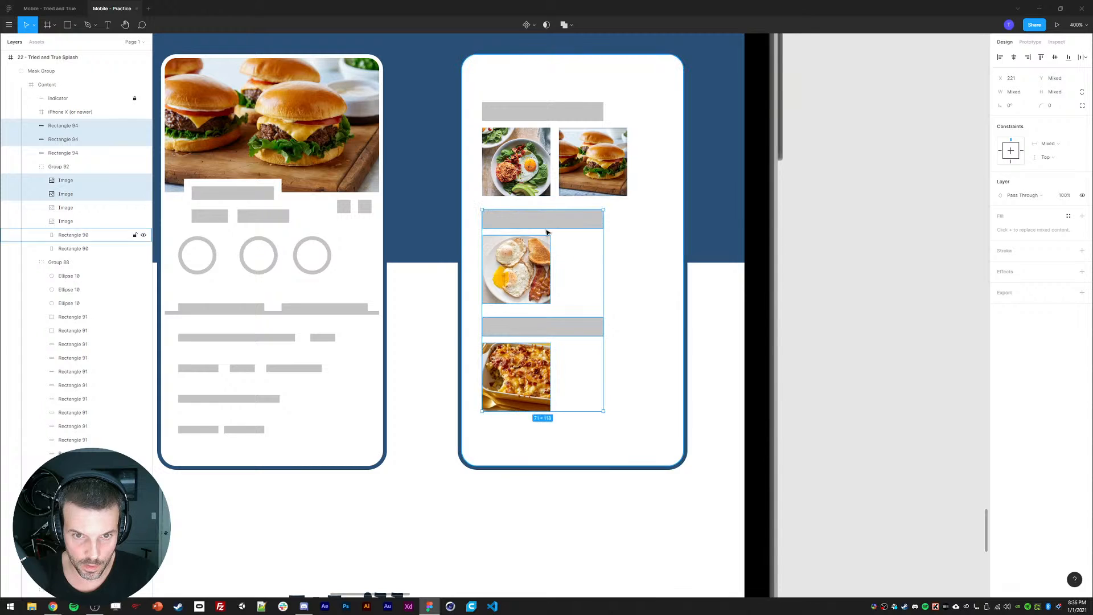
key(ctrl+minus)
click(721, 317)
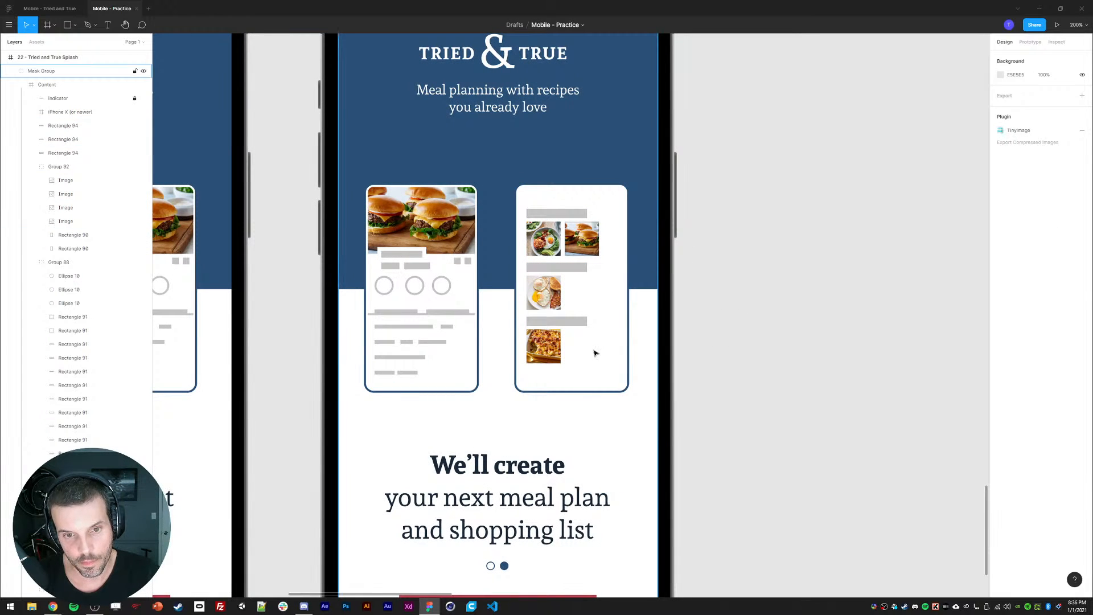
- Duplicate the third grey bar and place the copy directly beneath the casserole thumbnail
click(545, 322)
key(ctrl+d)
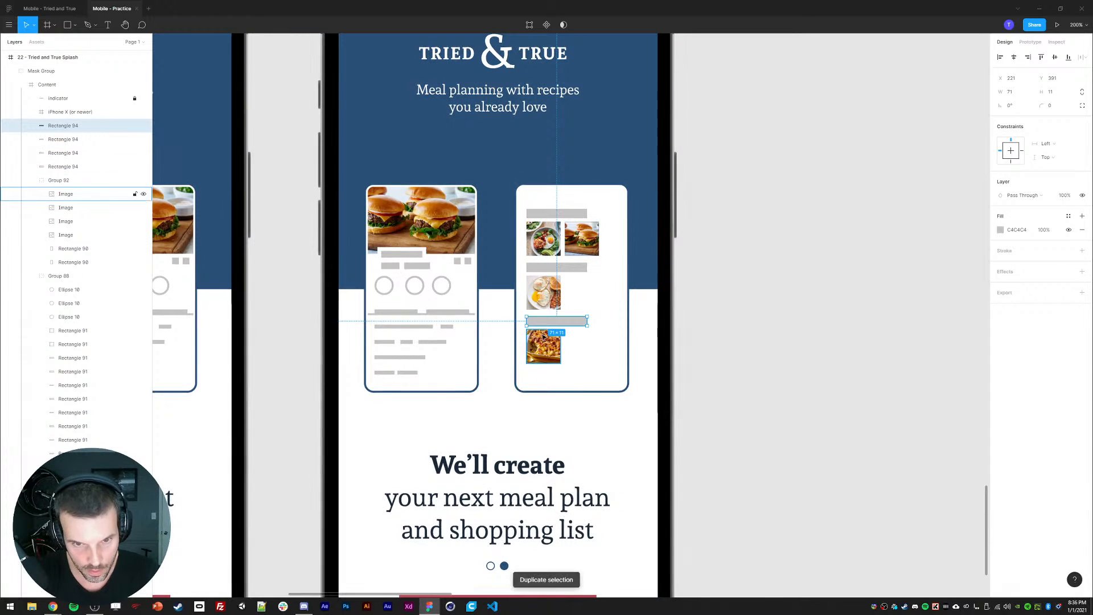
drag(545, 322, 559, 372)
click(703, 339)
key(minus)
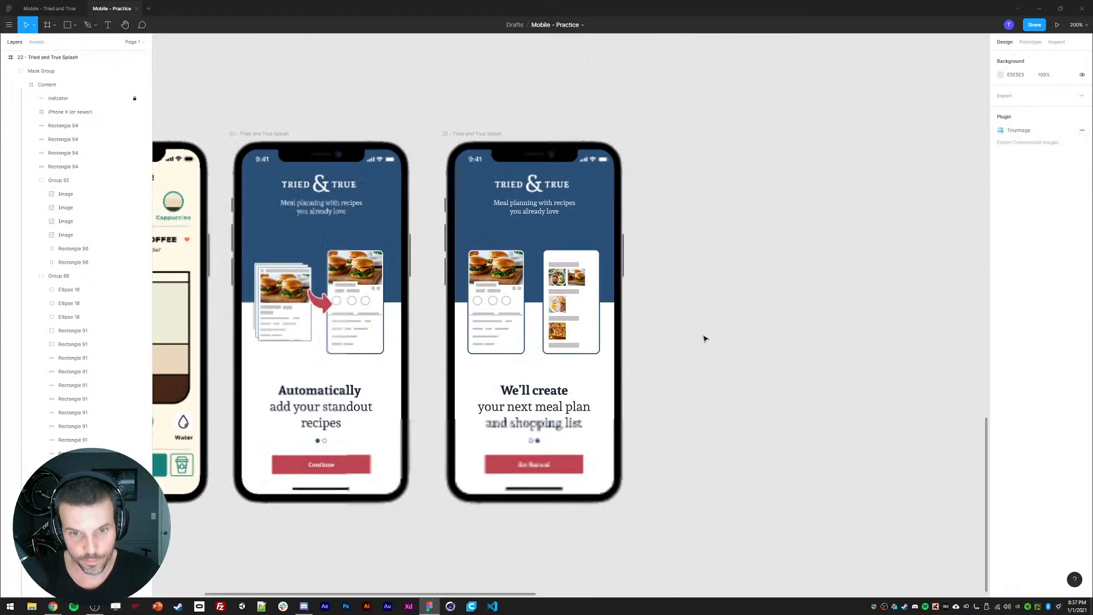
drag(695, 303, 745, 300)
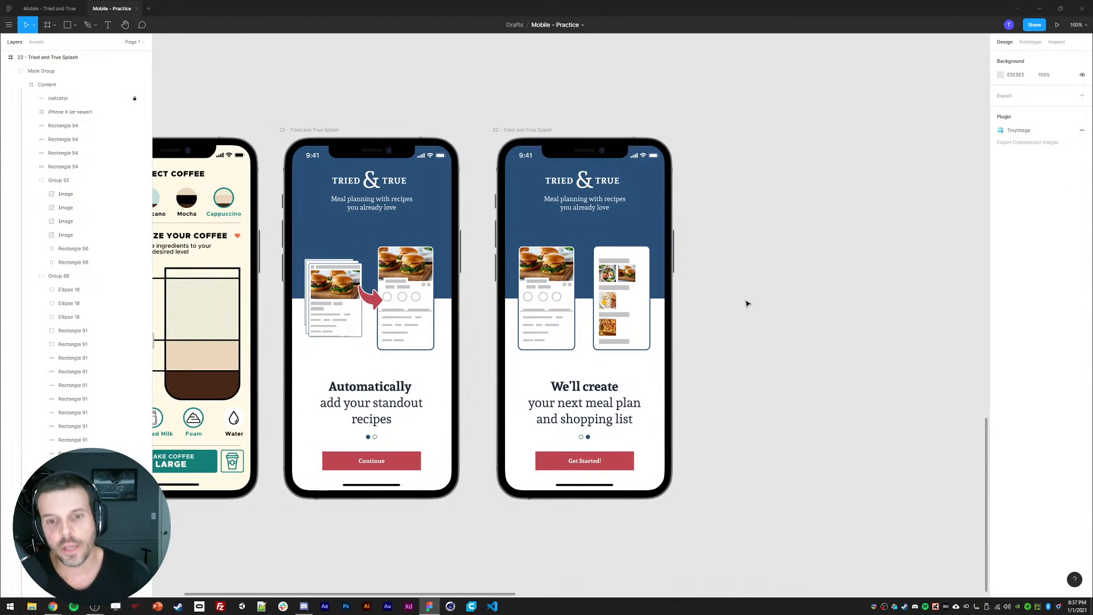
- Try to move the recipe card's burger photo over to the plan card
click(547, 269)
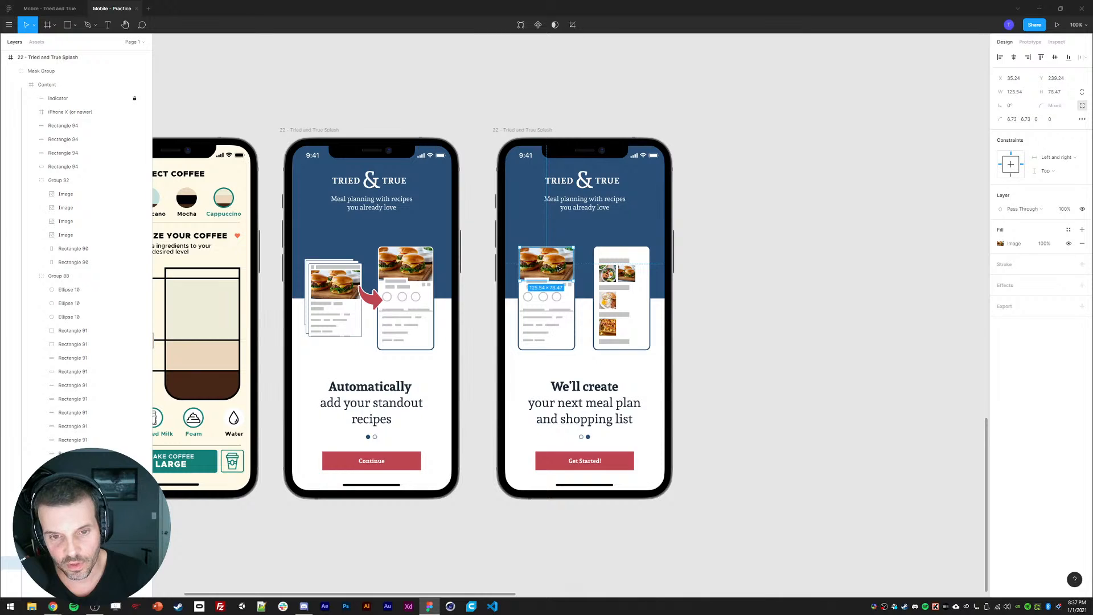
drag(558, 268, 626, 273)
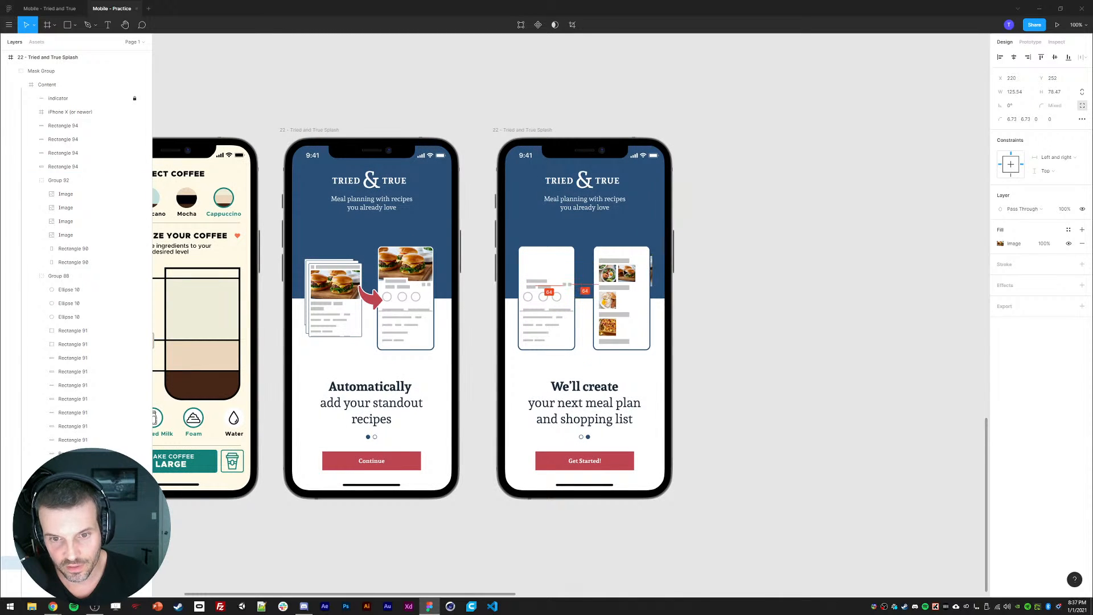
key(ctrl+z)
mouse_move(770, 337)
mouse_down()
mouse_move(804, 329)
mouse_move(807, 293)
mouse_up()
click(808, 293)
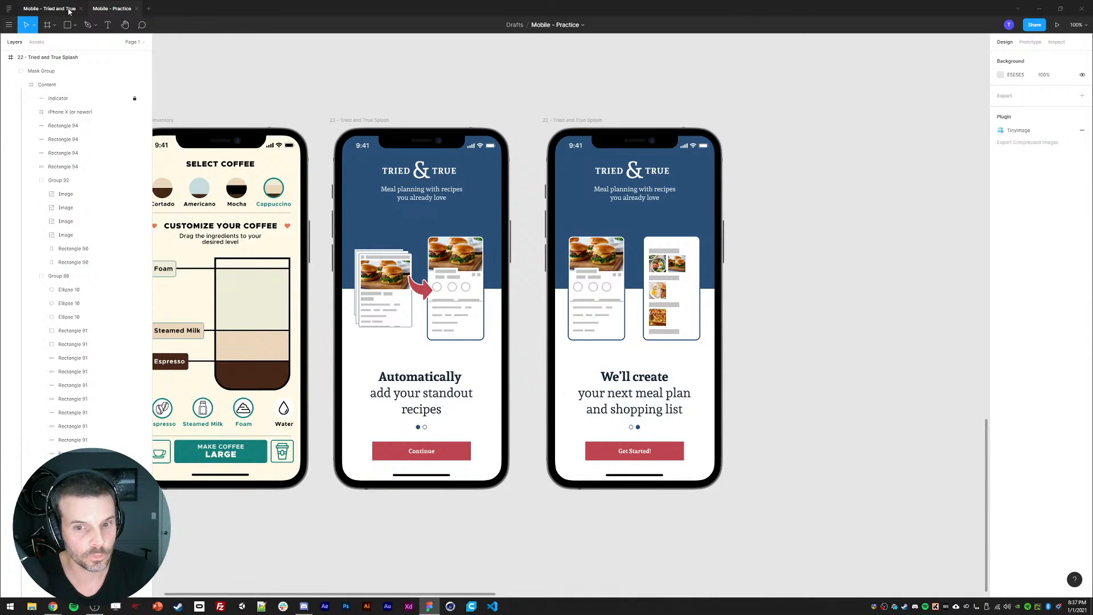
- Switch to the browser and search Flaticon for "burst" icons
key(alt+Tab)
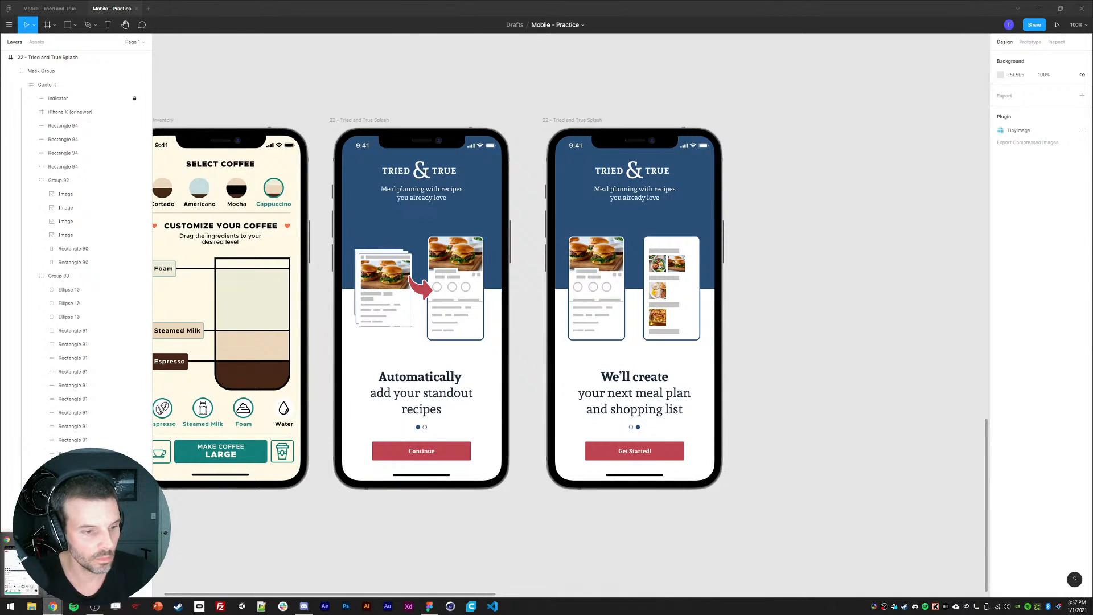
click(407, 60)
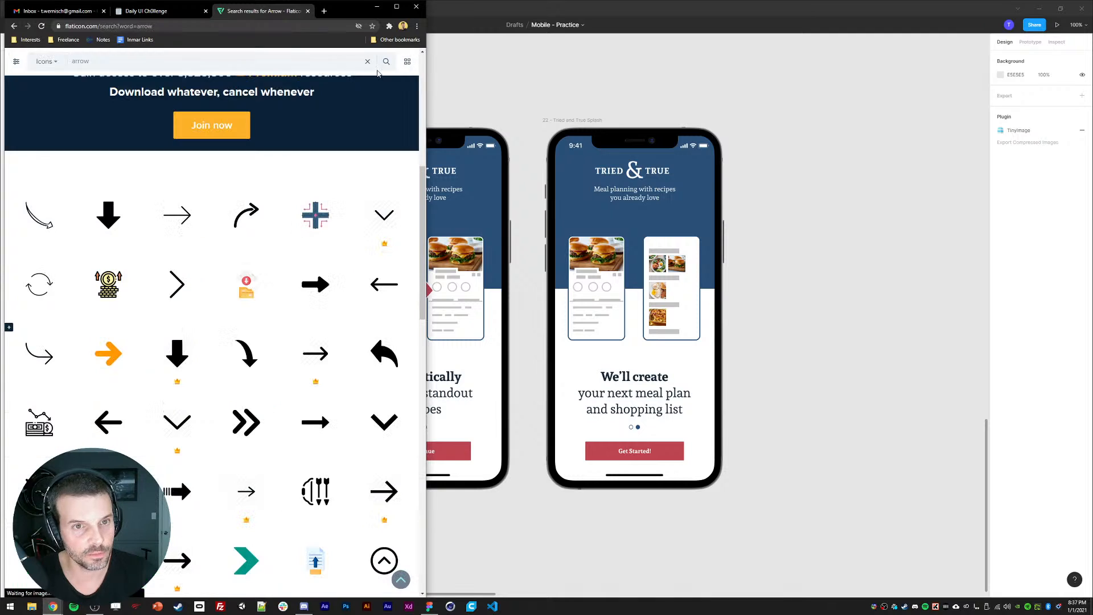
text(burst)
key(Return)
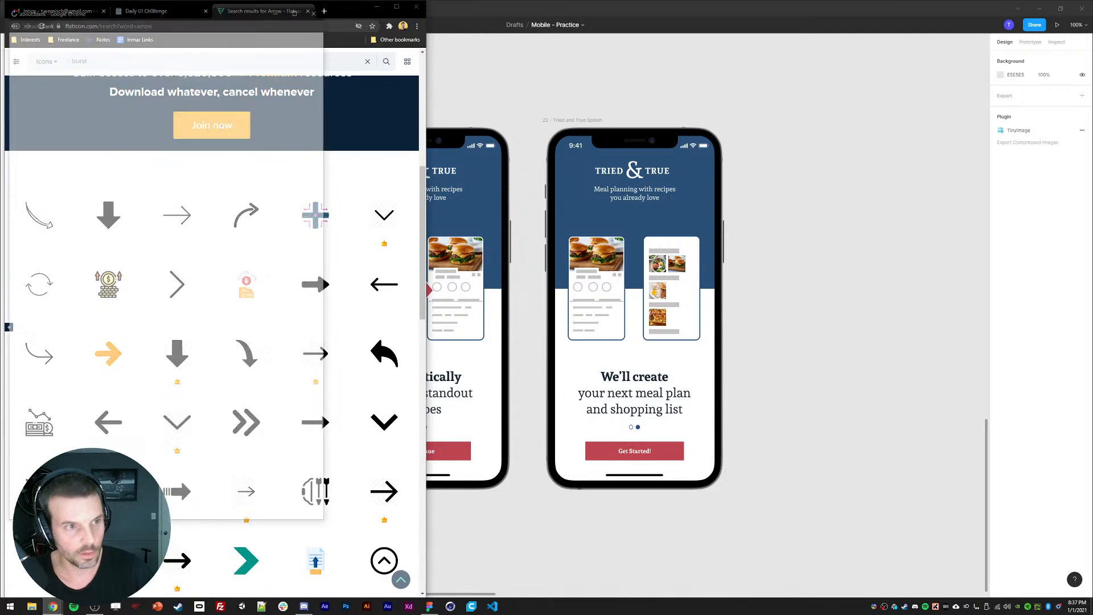
click(317, 7)
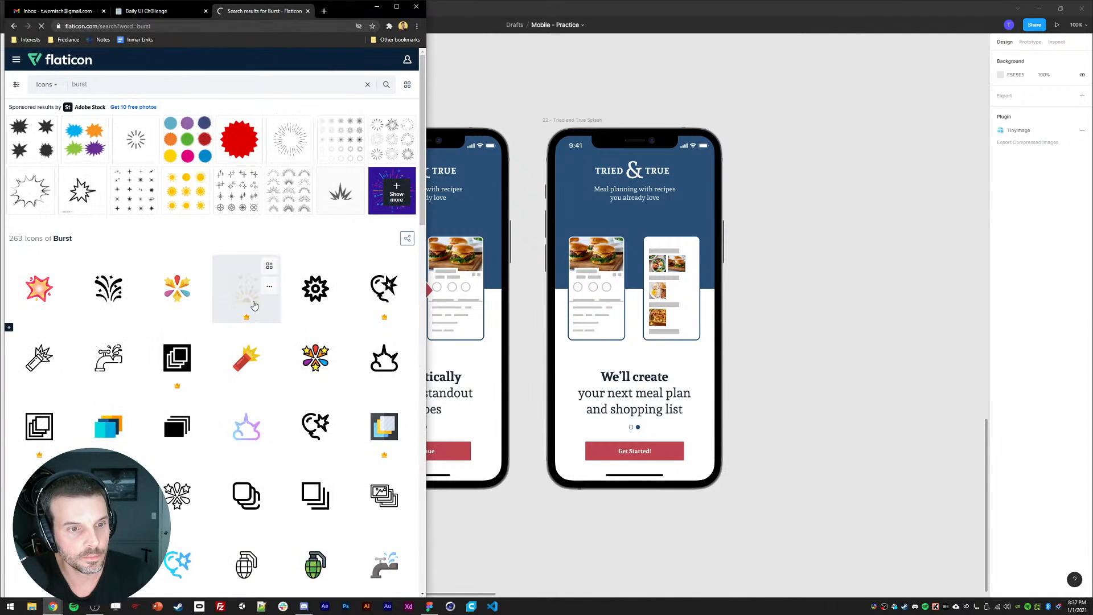
- Find the black starburst Explosion icon in the results and place it between the two cards on the second splash screen
scroll(196, 436, down, 2)
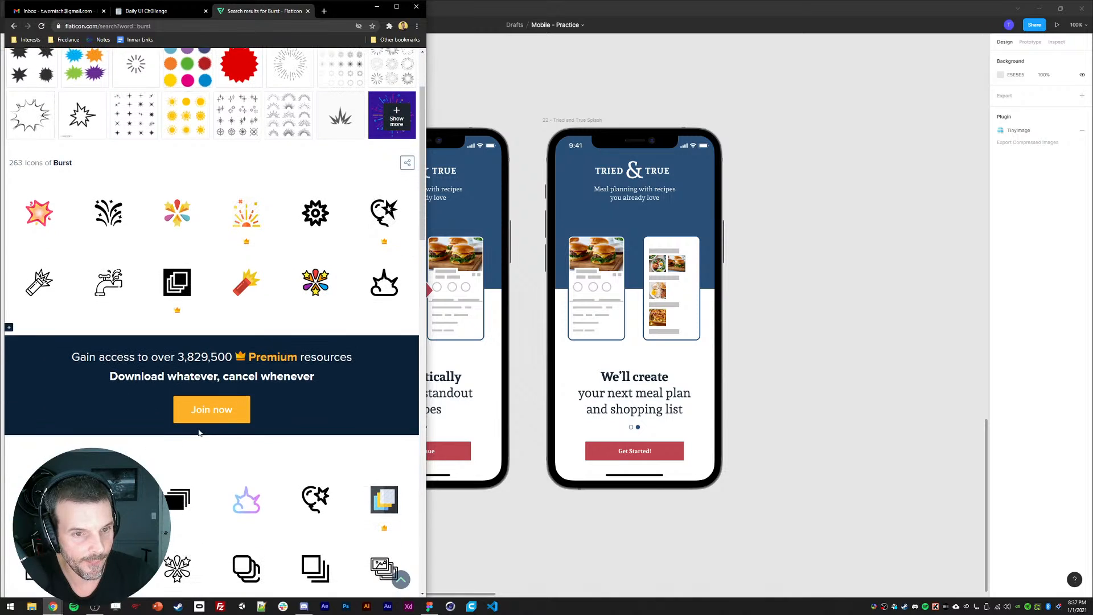
scroll(223, 428, down, 3)
scroll(223, 428, down, 2)
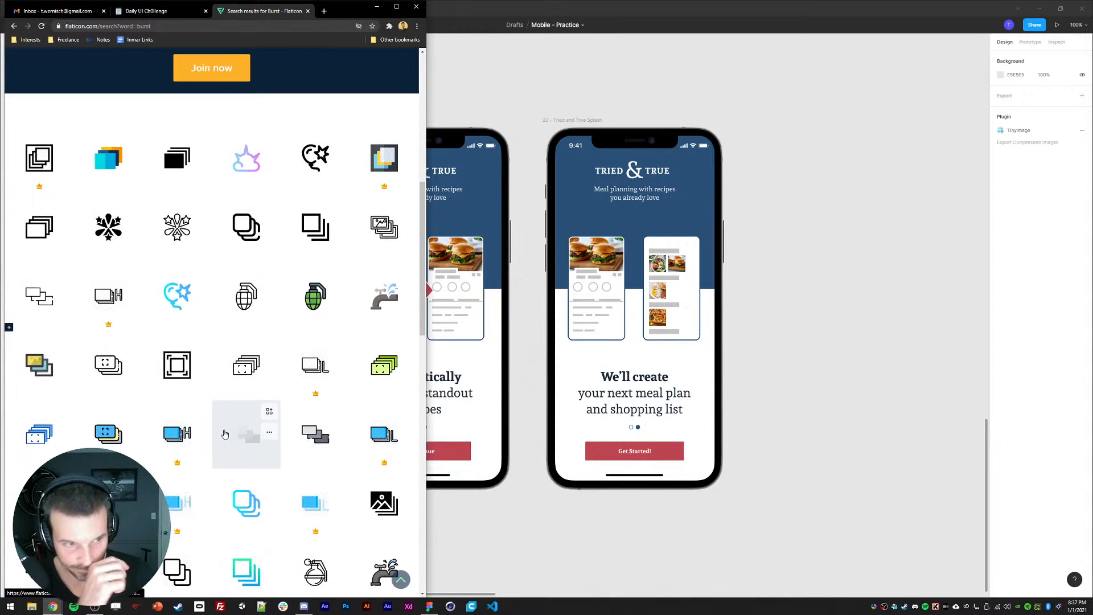
scroll(227, 435, down, 3)
scroll(227, 434, down, 8)
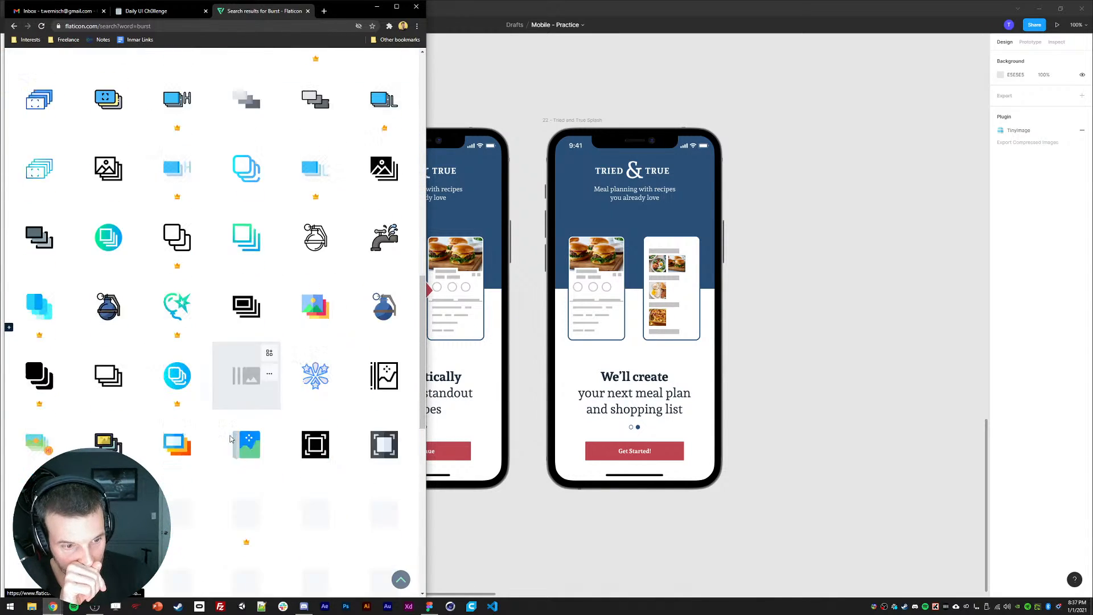
scroll(203, 449, up, 15)
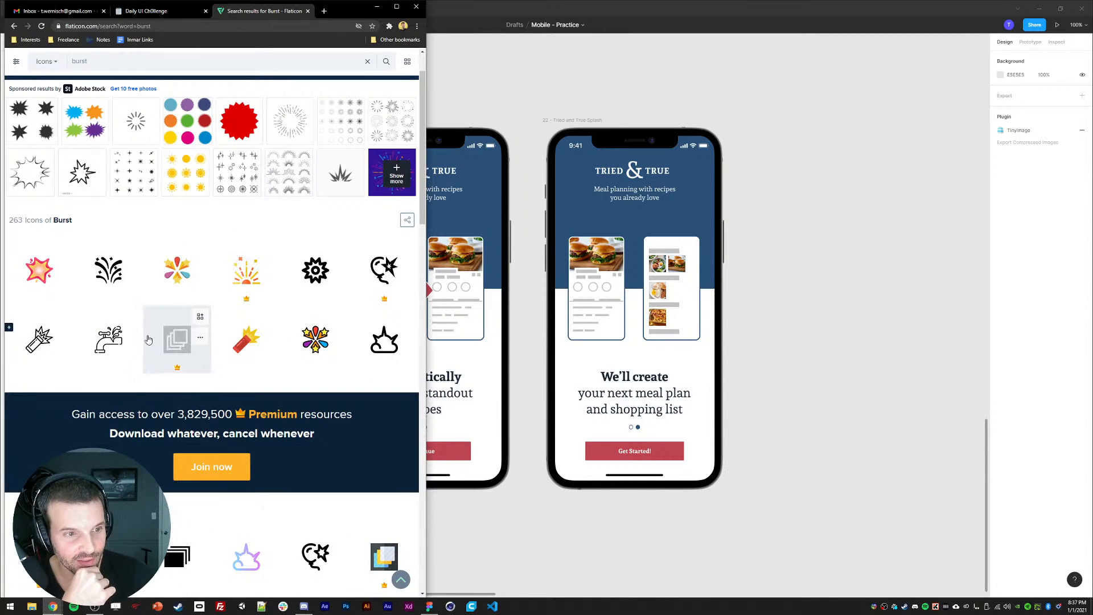
click(317, 272)
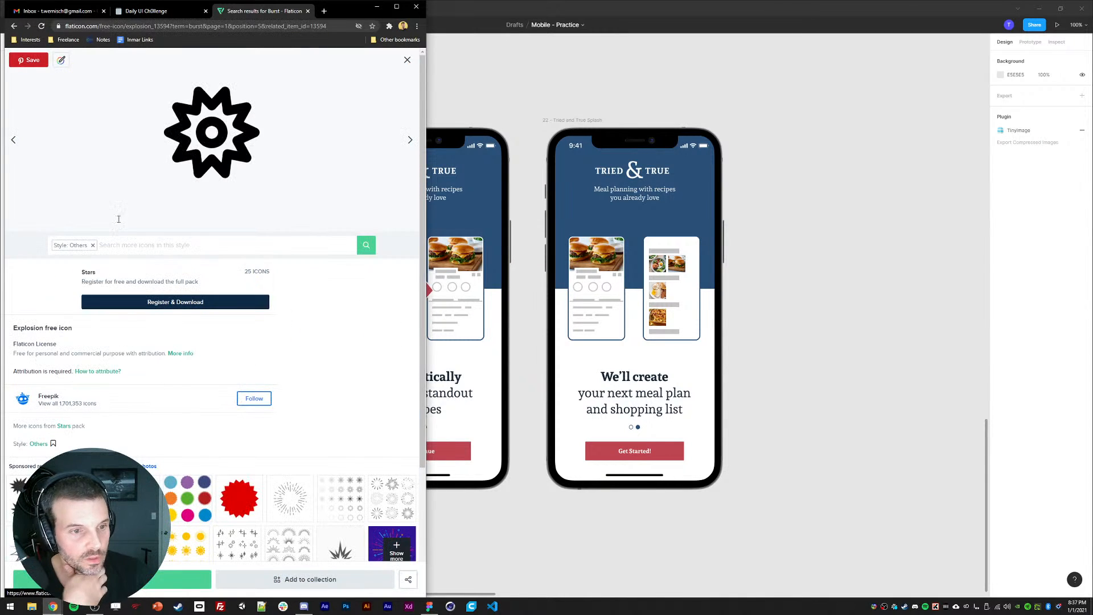
drag(212, 132, 651, 276)
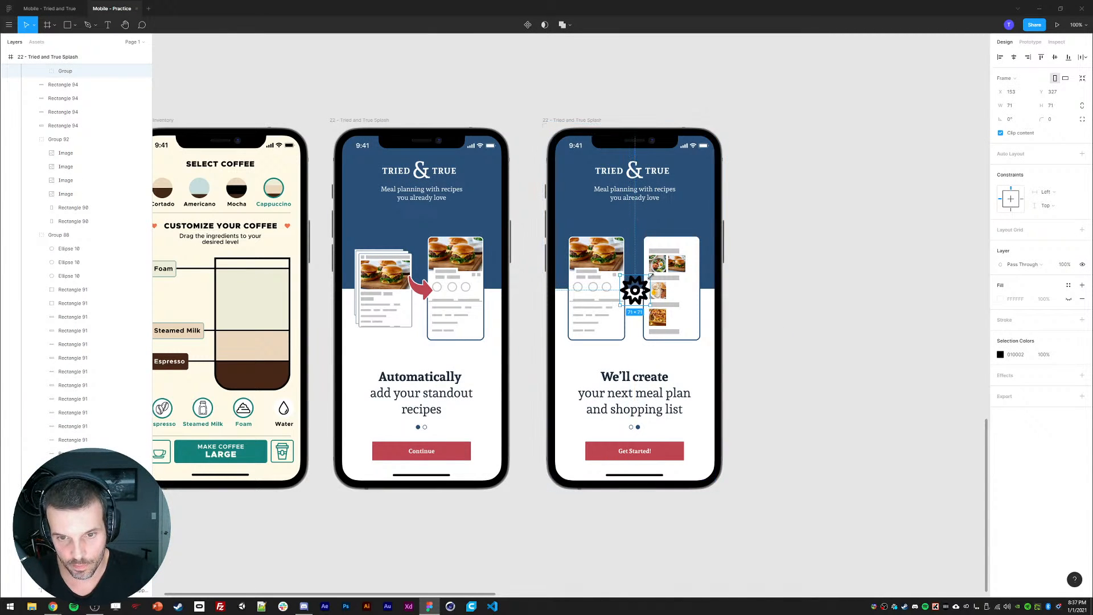
- Copy the red arrow's BD4551 fill and 2 px white outside stroke onto the starburst icon's inner group
click(427, 292)
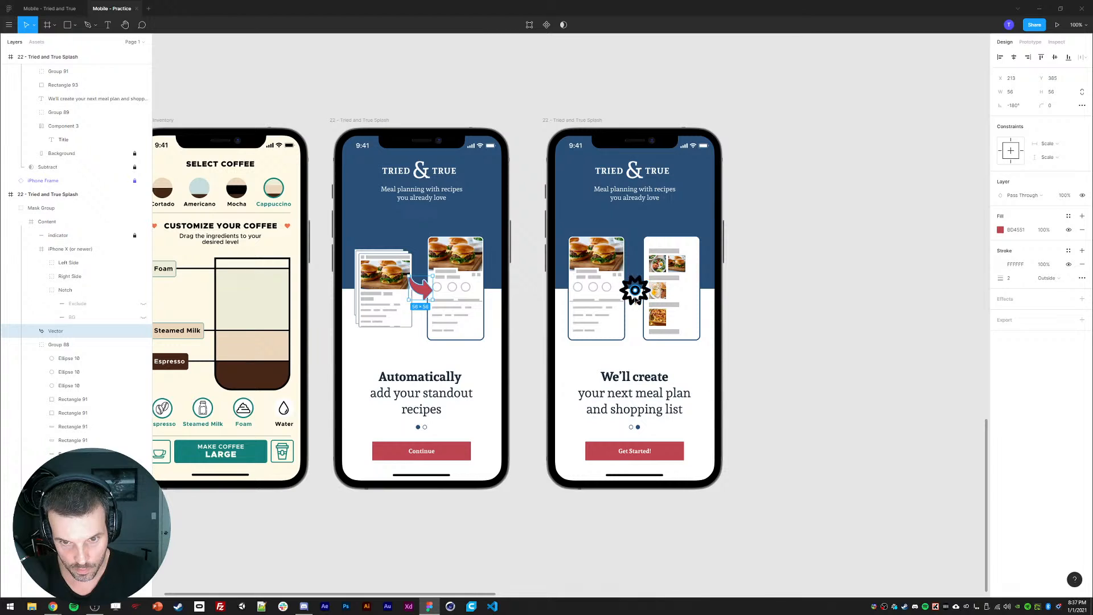
click(635, 290)
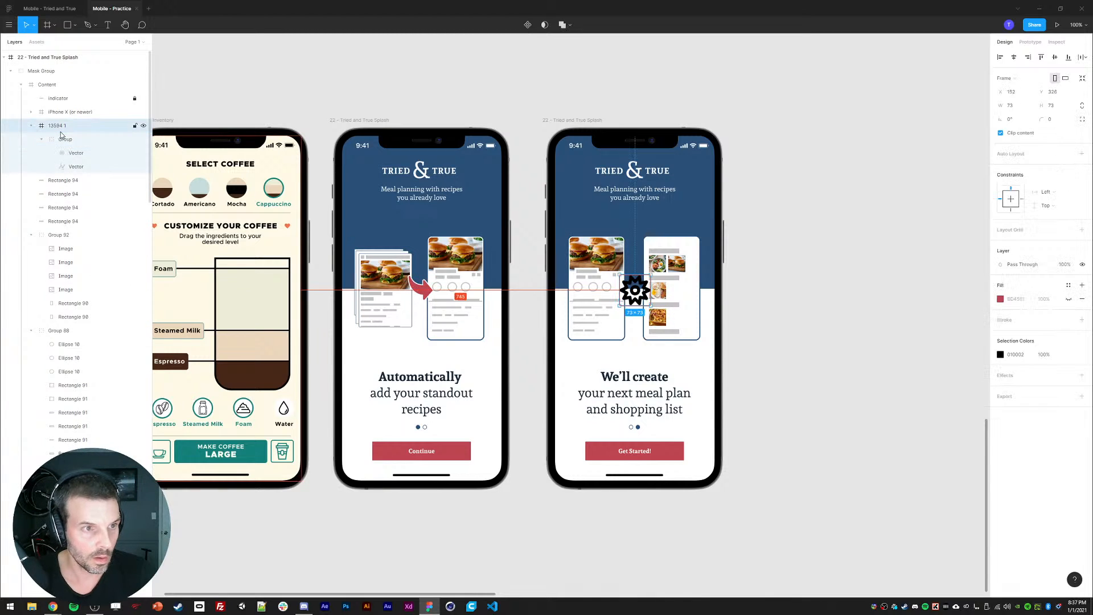
click(66, 143)
key(ctrl+alt+v)
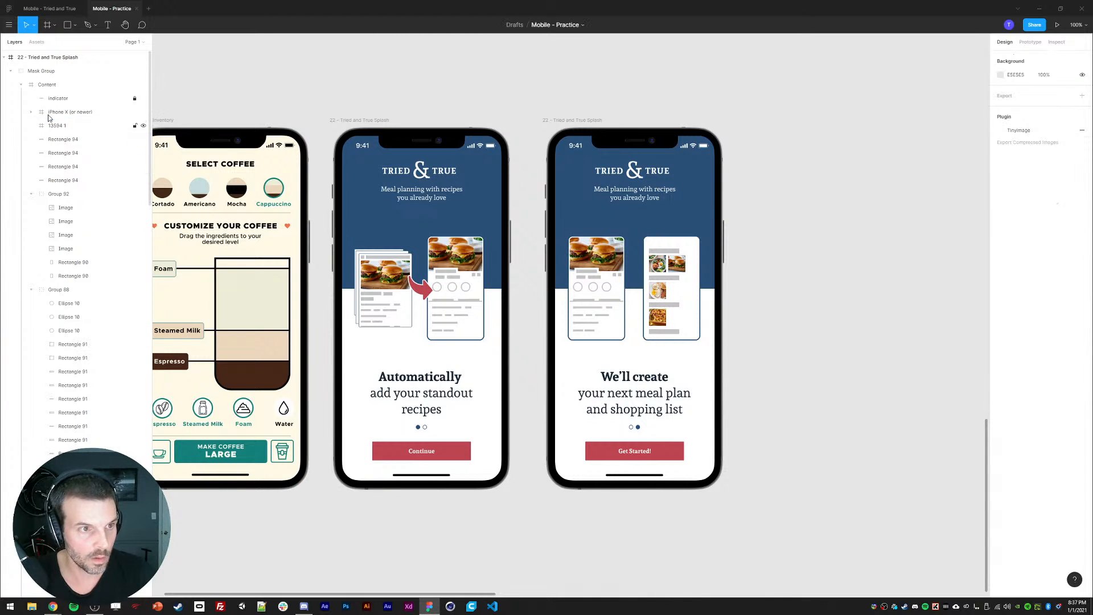
- Delete the icon's emptied frame and paste the recoloured starburst group between the two cards
click(57, 126)
key(Delete)
key(ctrl+v)
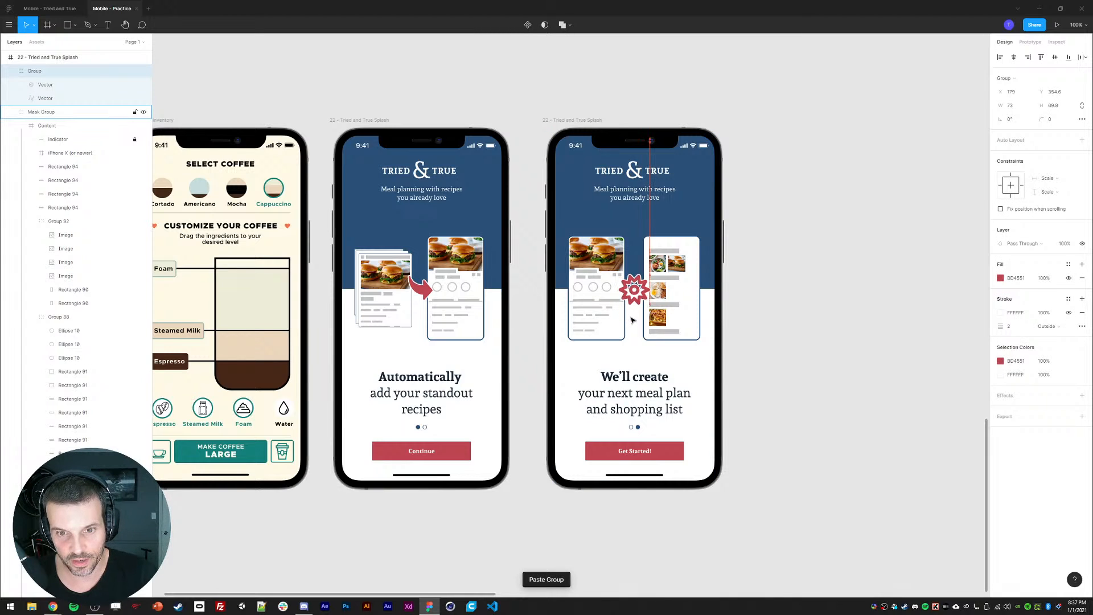
click(867, 339)
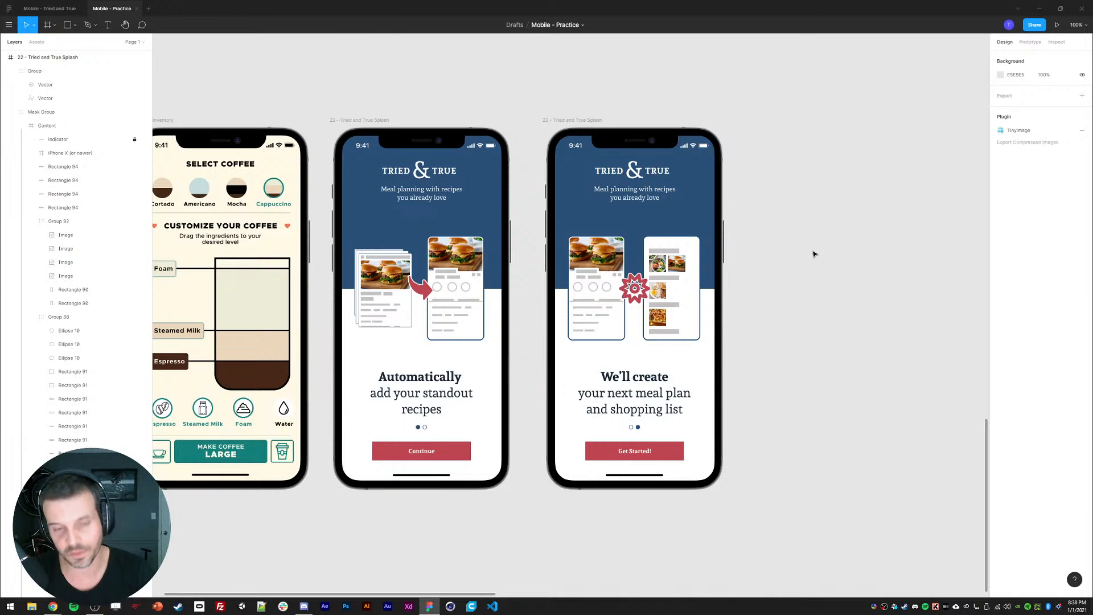
scroll(813, 253, down, 5)
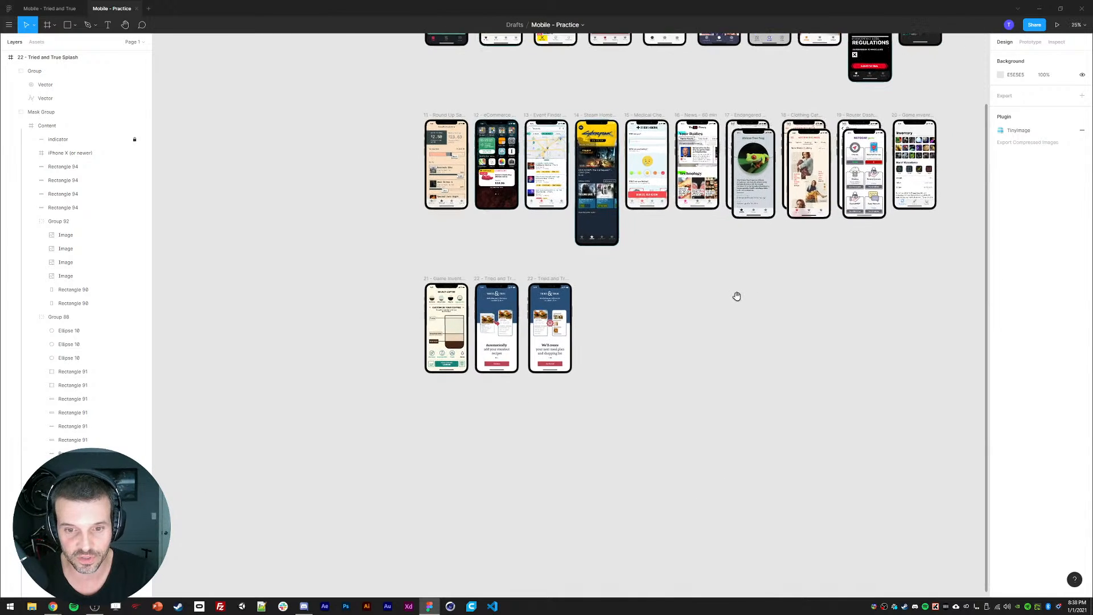
scroll(737, 296, up, 5)
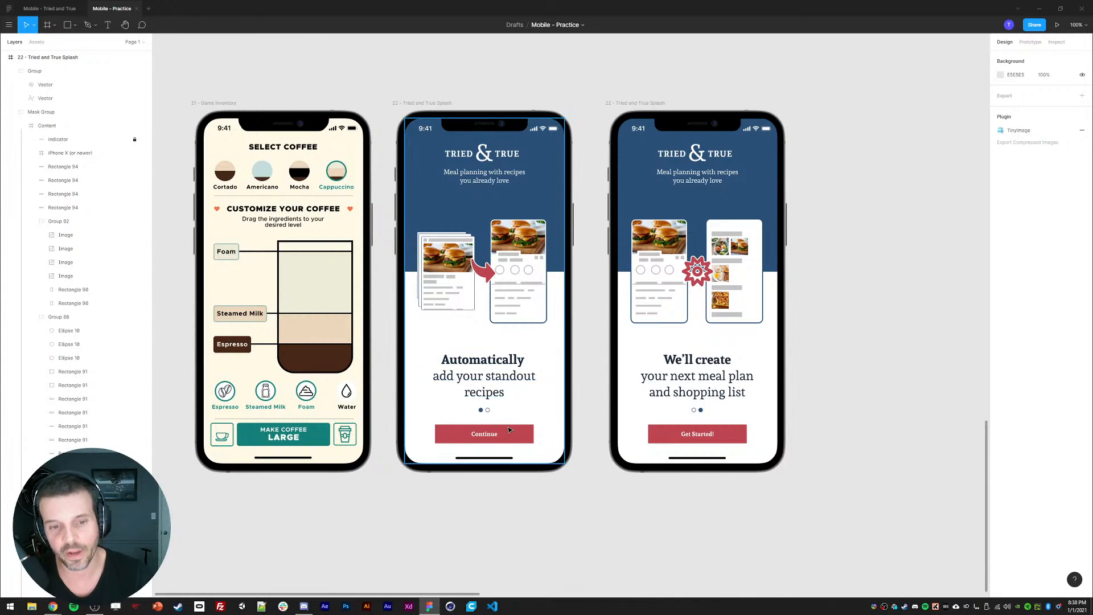
- Remove the word "standout" from the first splash screen's "Automatically add your standout recipes" headline
double_click(504, 376)
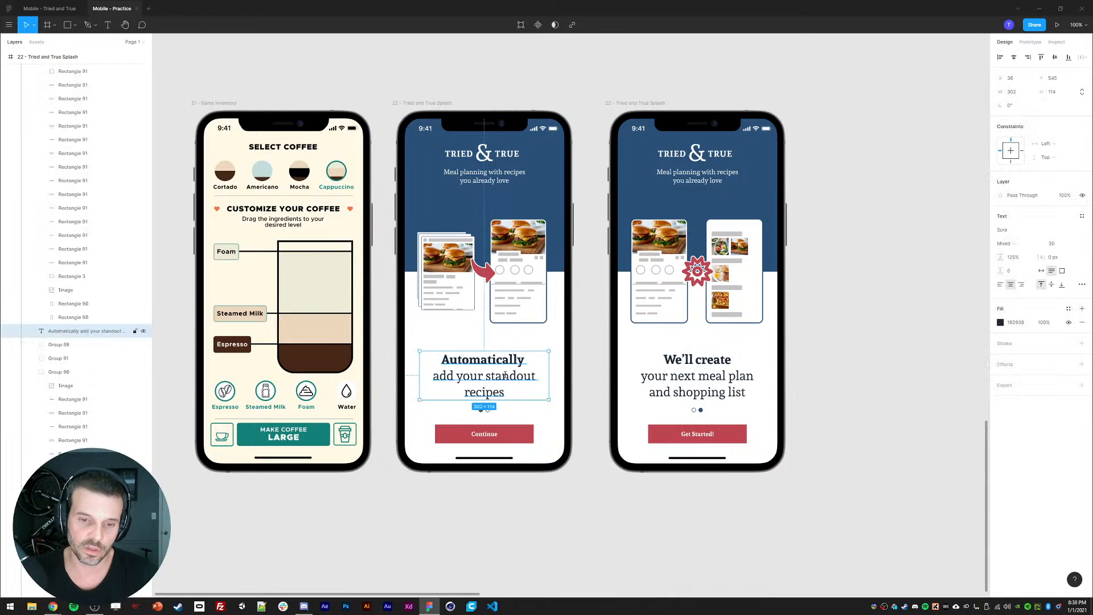
double_click(505, 375)
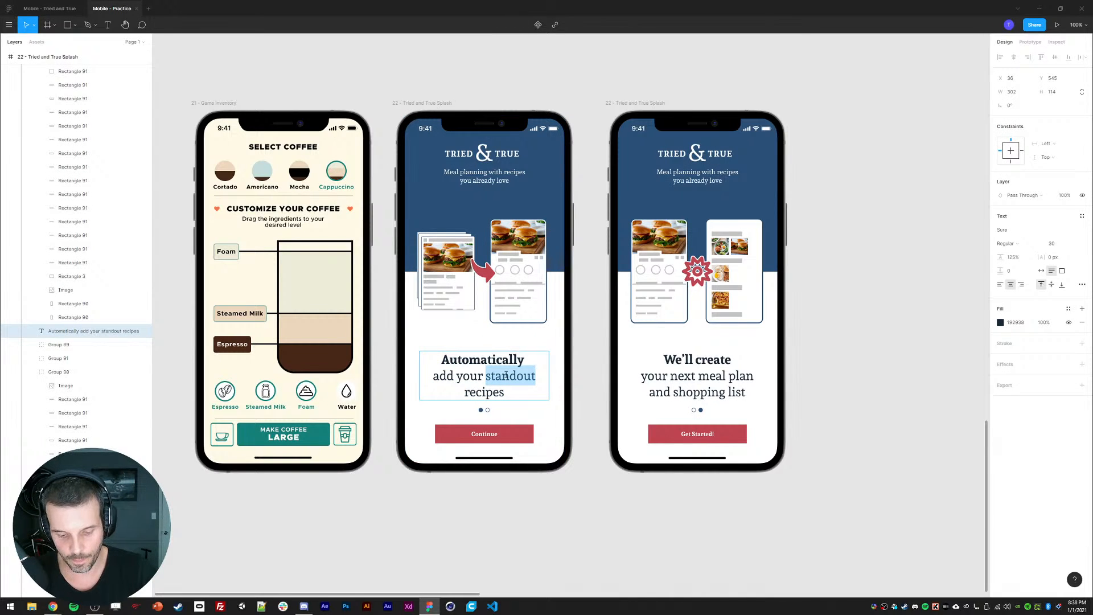
text(favo)
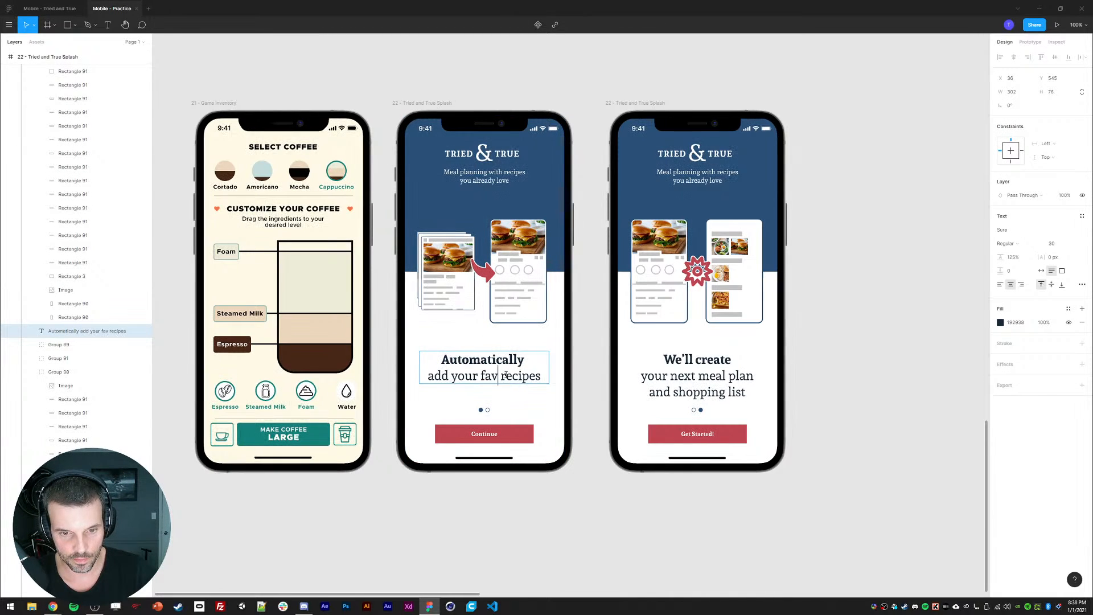
key(BackSpace)
key(BackSpace)
key(BackSpace)
key(BackSpace)
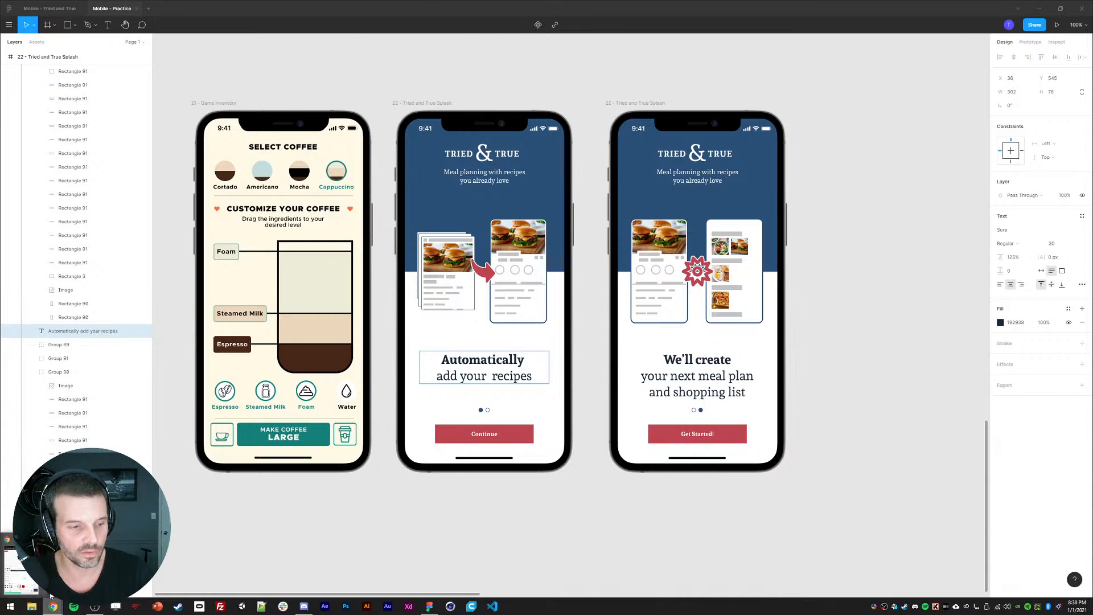
- Switch to the browser and search Google for "favorite synonym"
click(50, 595)
text(favorite syn)
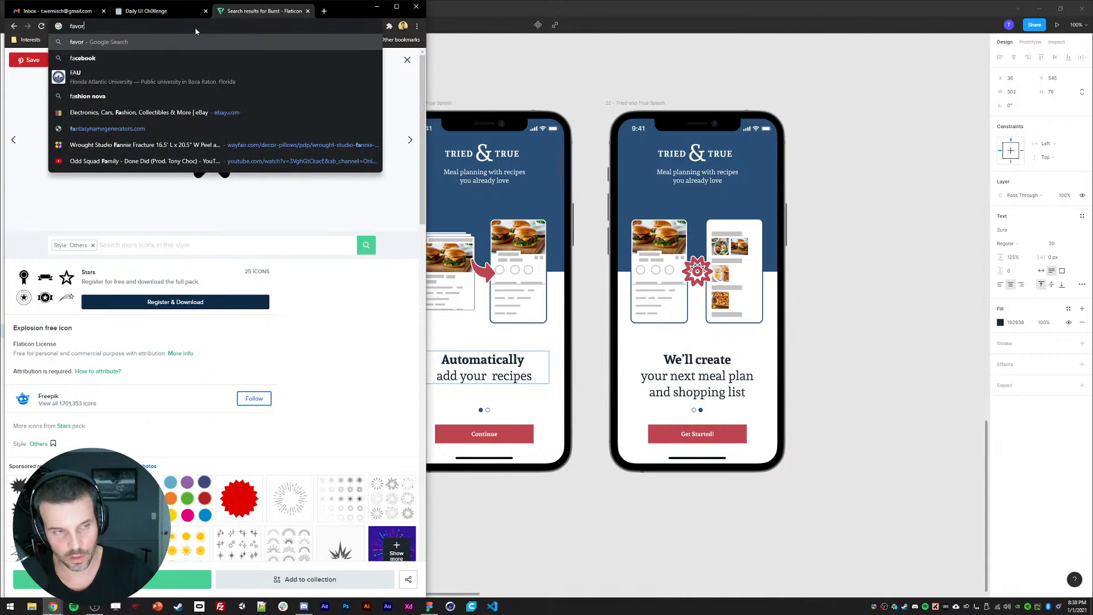
key(Return)
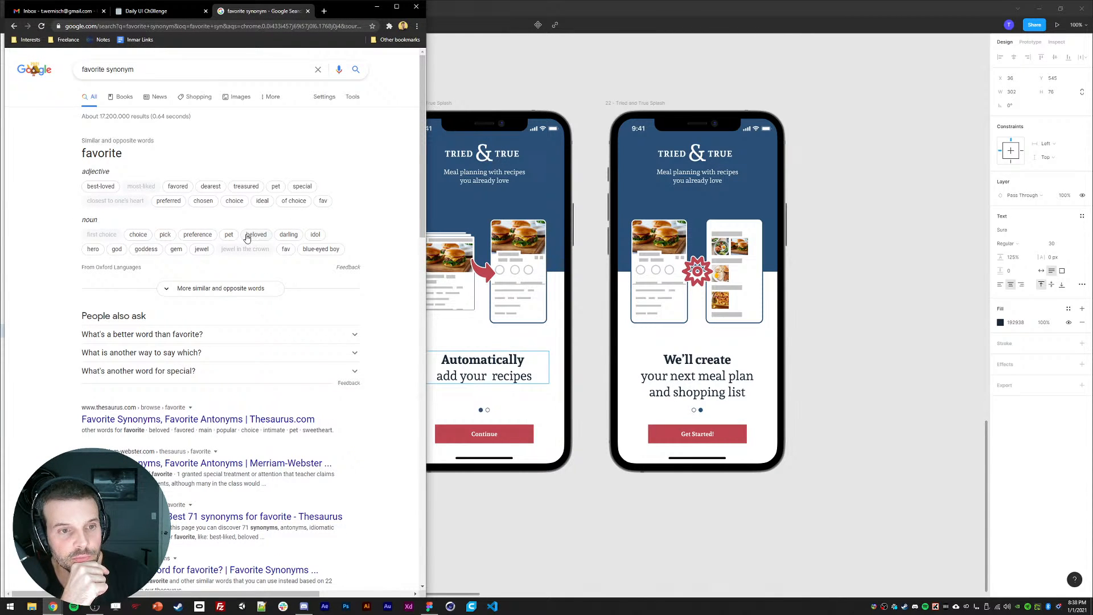
- Change the first splash screen's headline to "Automatically add you choice recipes"
double_click(474, 377)
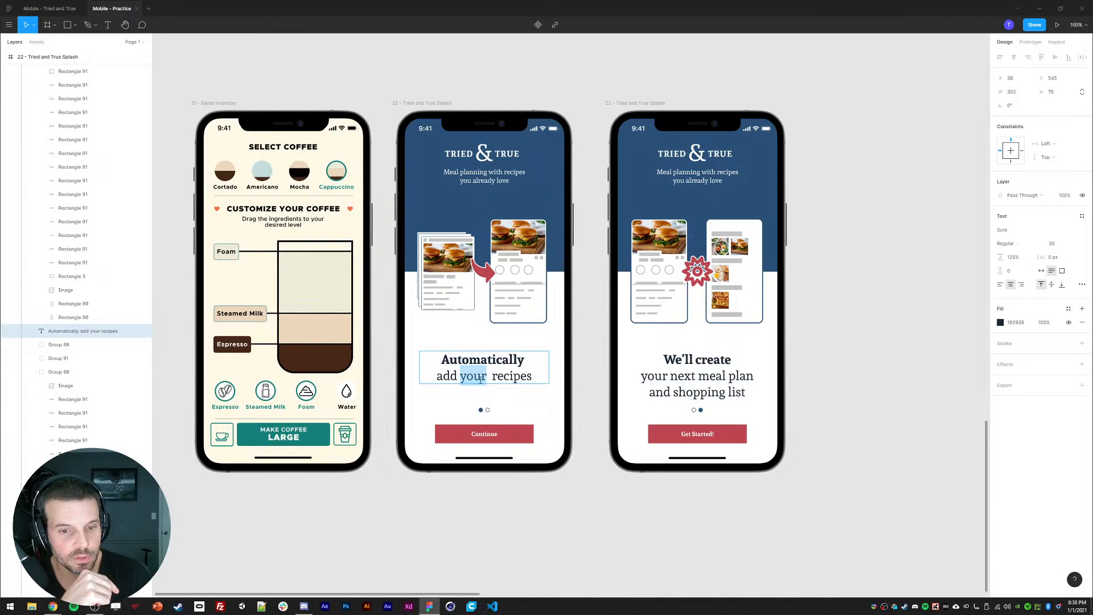
text(choice)
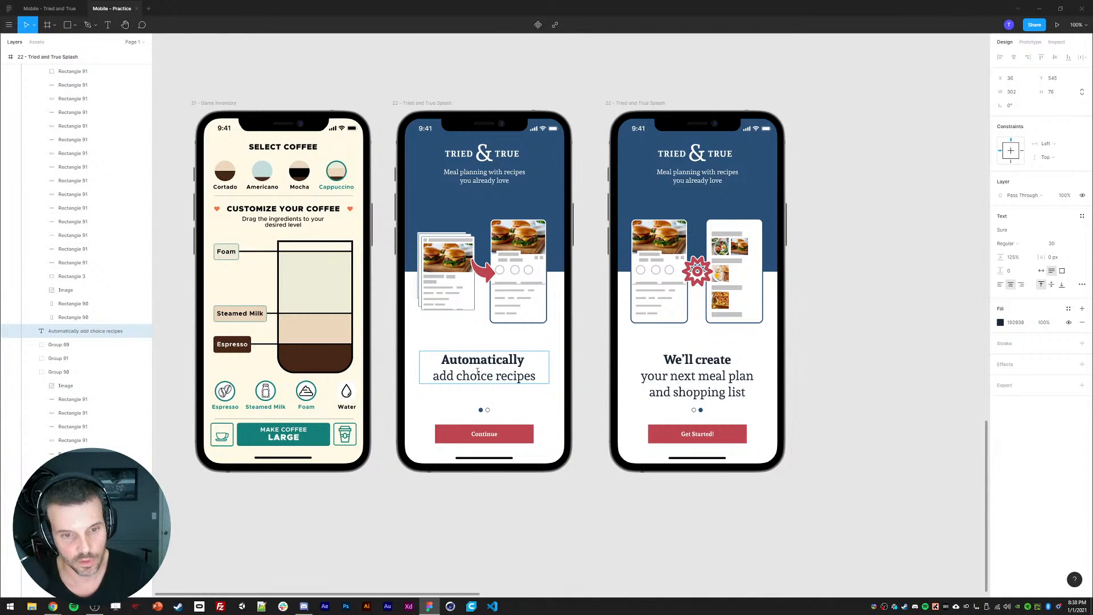
click(456, 376)
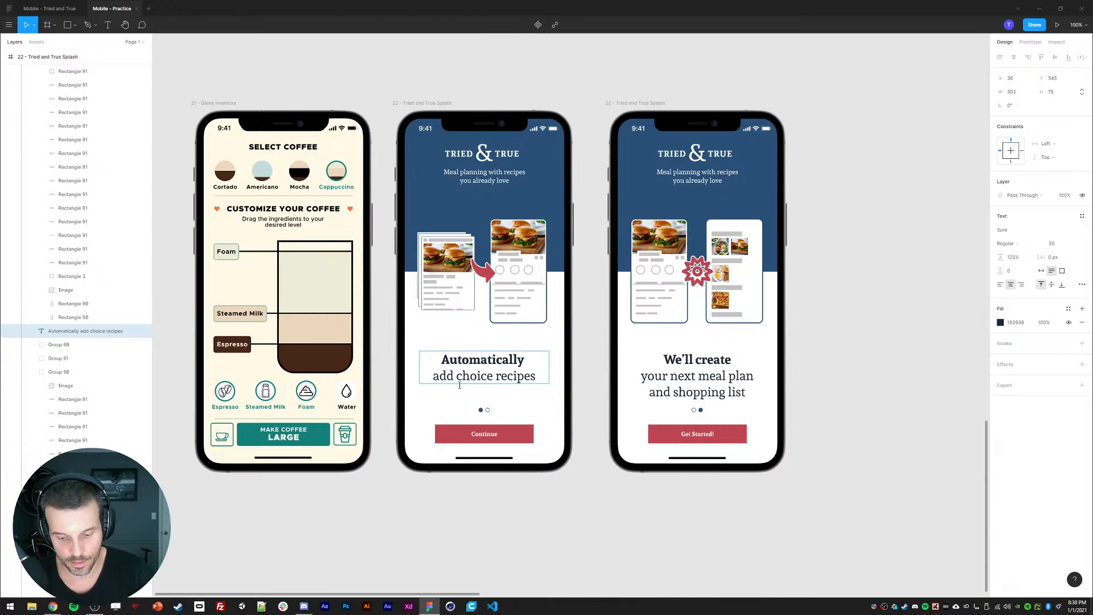
text(you)
click(444, 521)
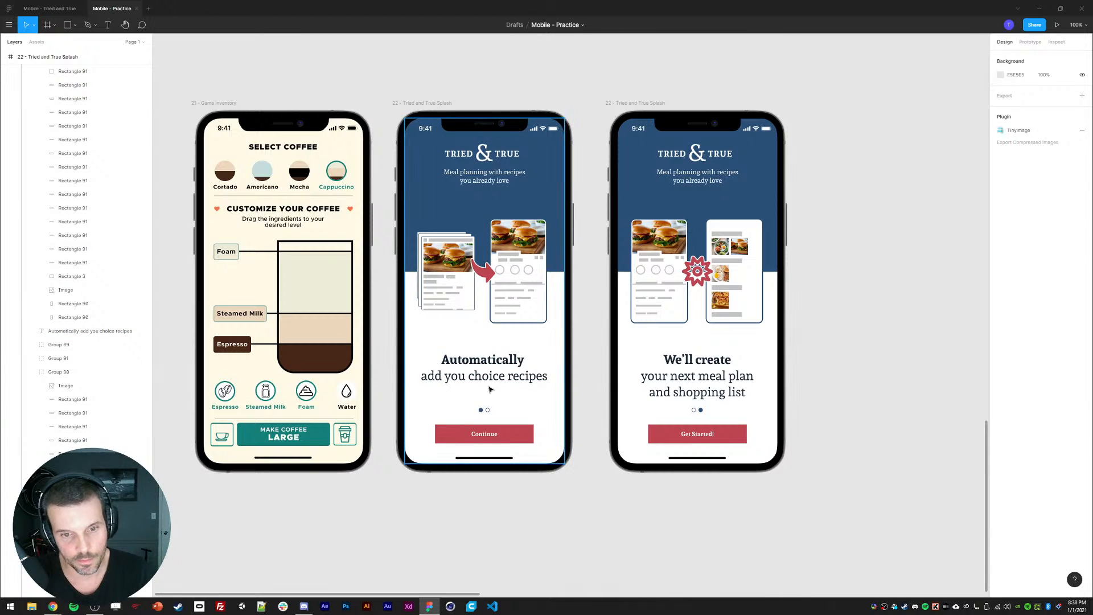
- Recheck the synonym results in the browser and replace "choice" with "preferred" in the first splash screen's headline
click(510, 377)
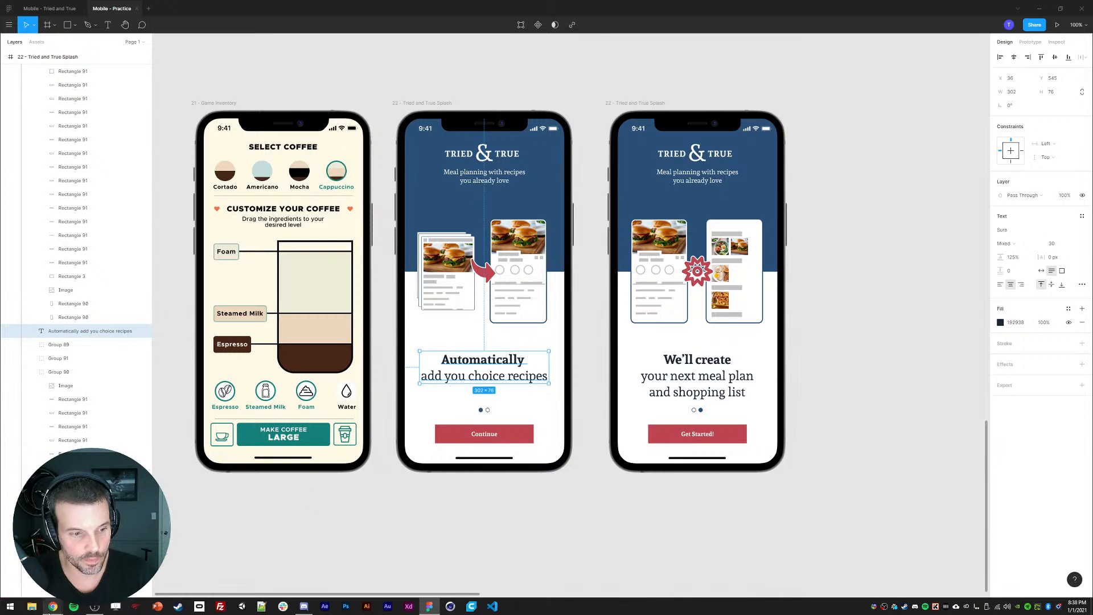
key(alt+Tab)
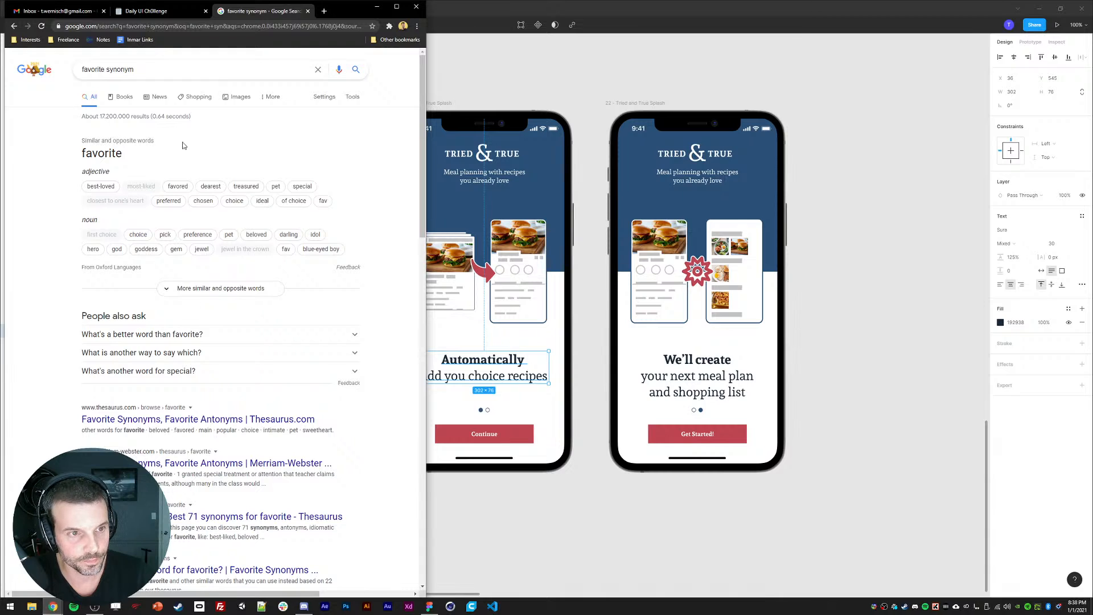
click(541, 89)
ctrl+click(488, 375)
triple_click(487, 376)
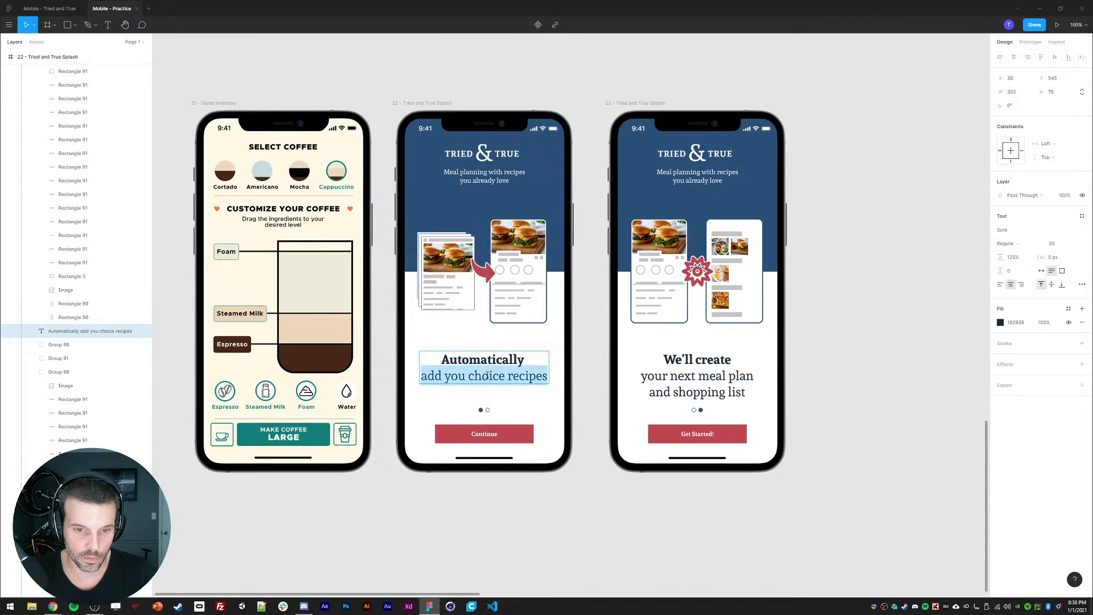
click(488, 376)
double_click(487, 375)
text(preferred)
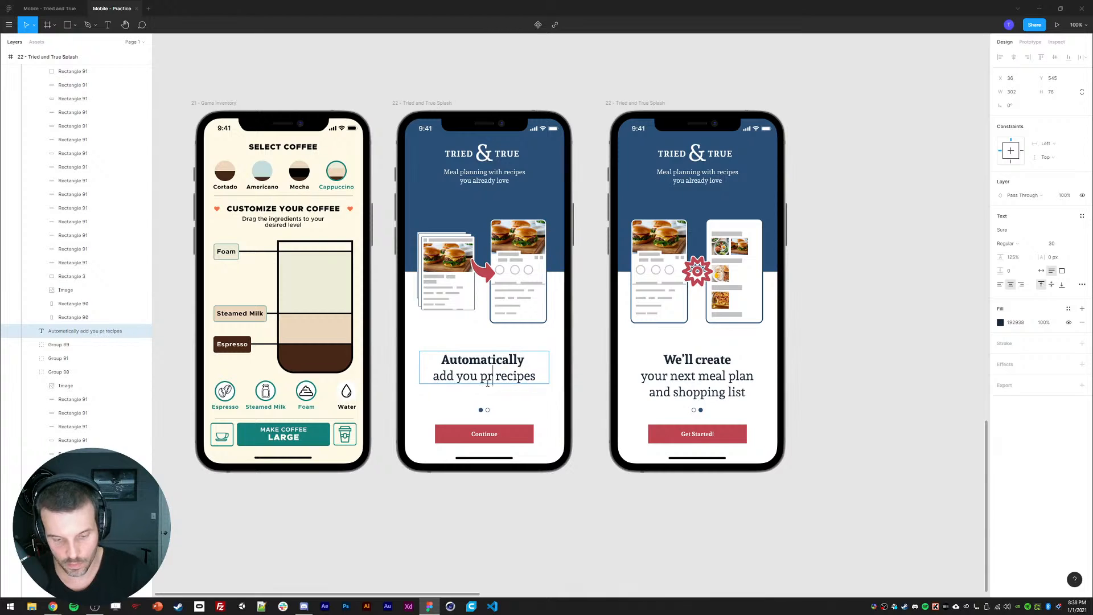
click(567, 539)
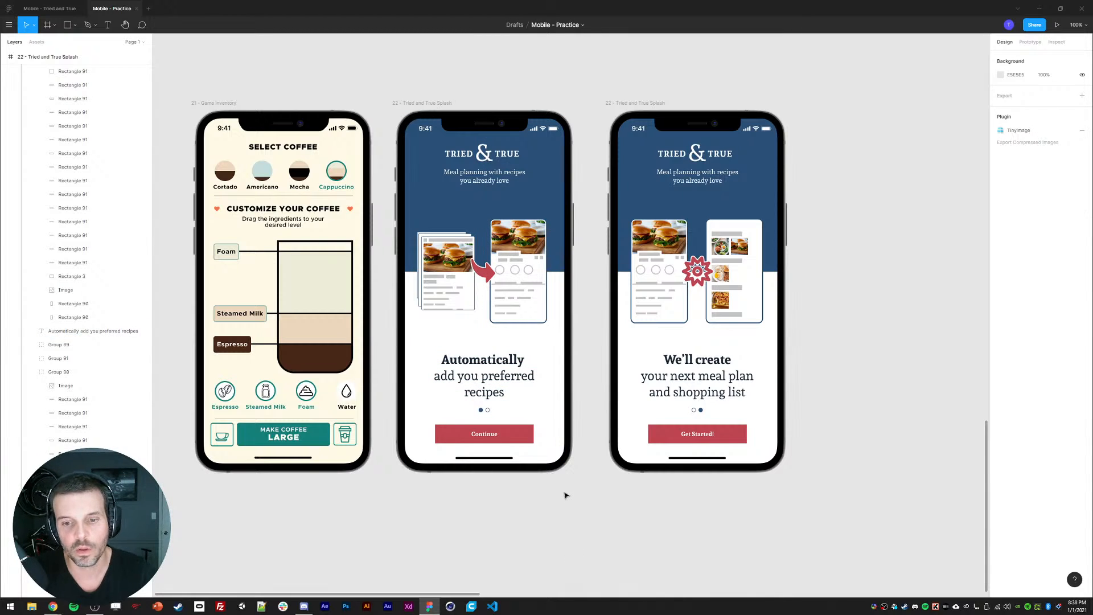
- Shrink the red starburst on the second splash screen to about 68 × 65 px, keeping its proportions and centre
drag(609, 496, 624, 502)
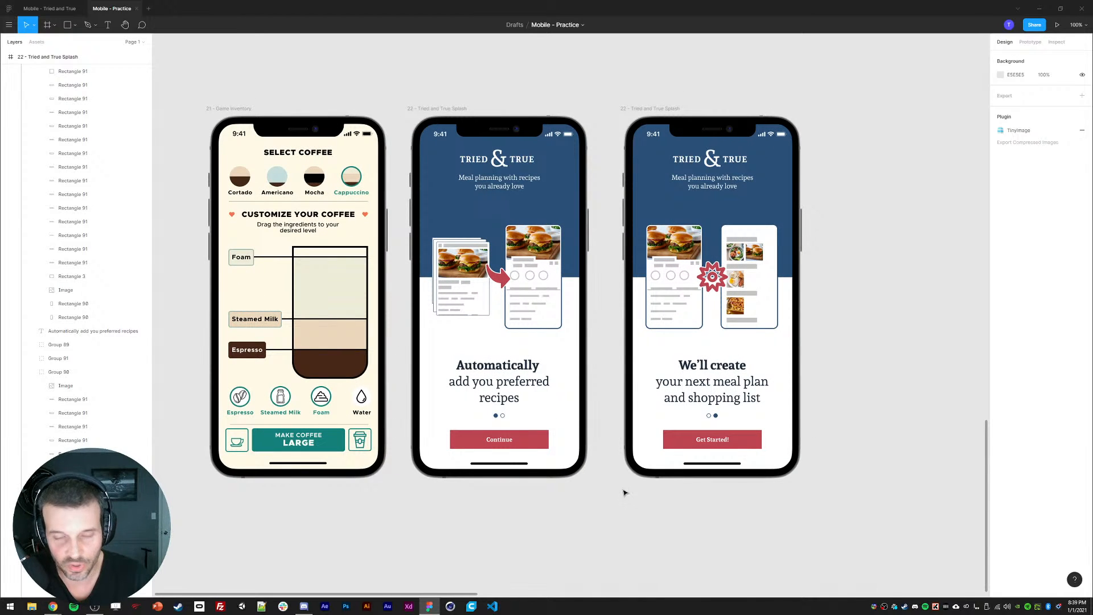
mouse_move(608, 477)
mouse_down()
mouse_move(615, 483)
mouse_move(601, 484)
mouse_up()
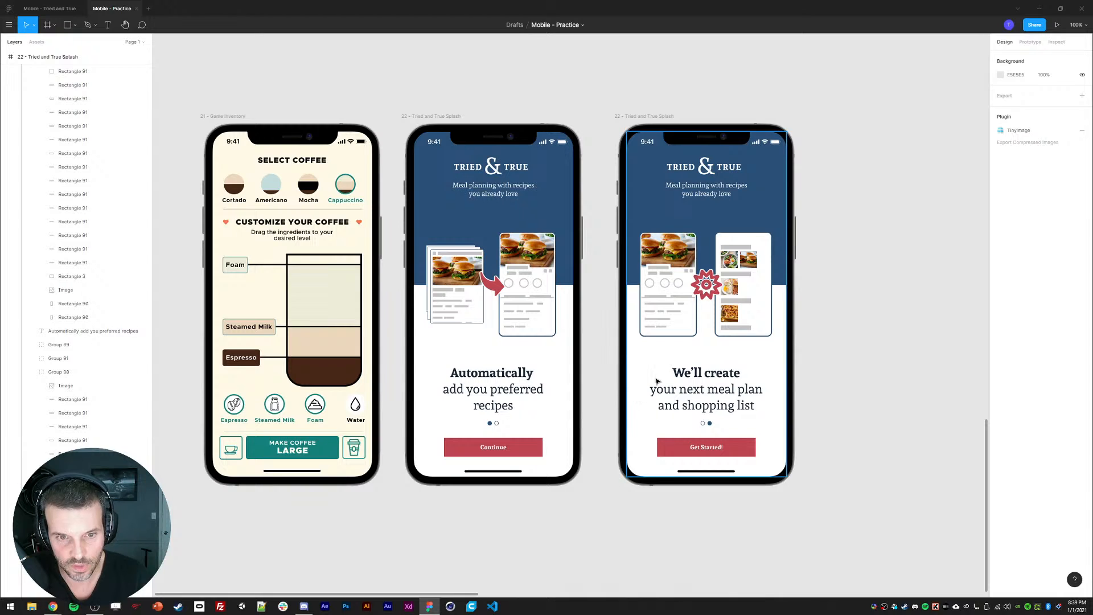
click(710, 276)
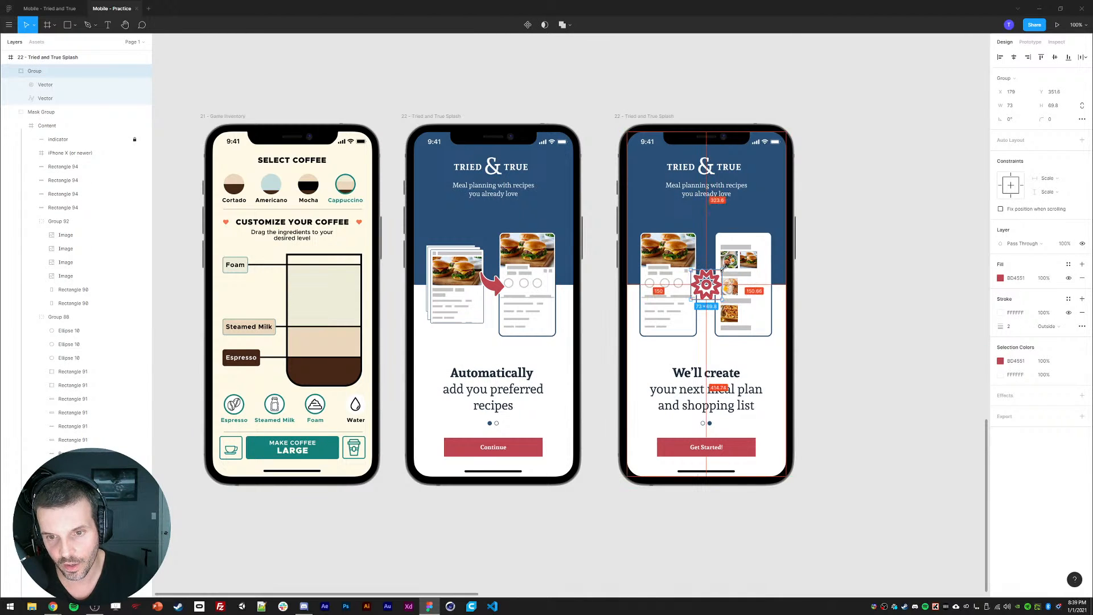
drag(721, 269, 725, 267)
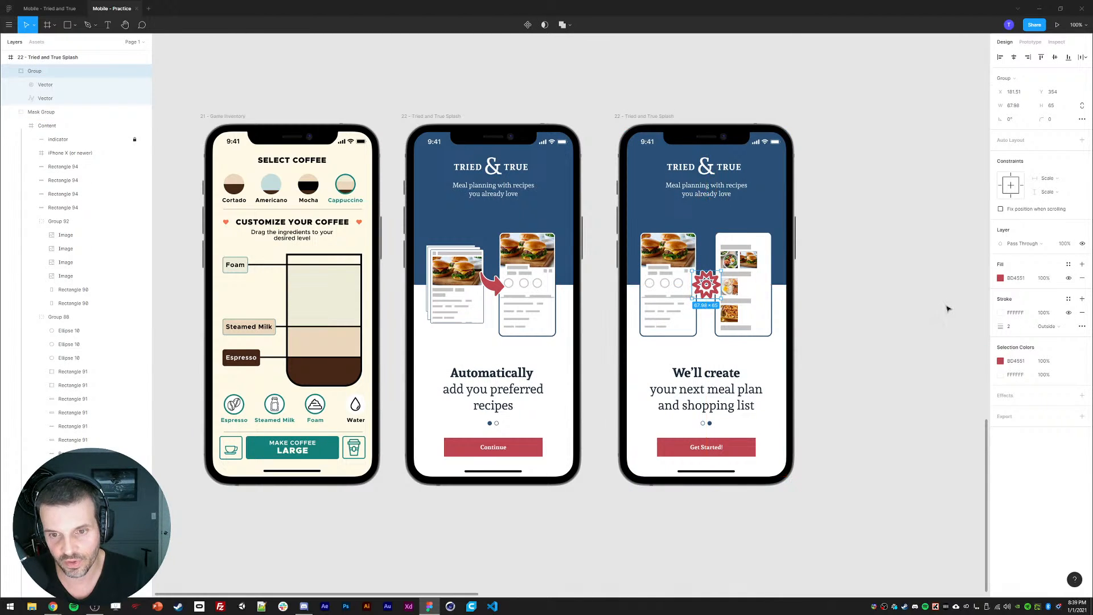
click(928, 319)
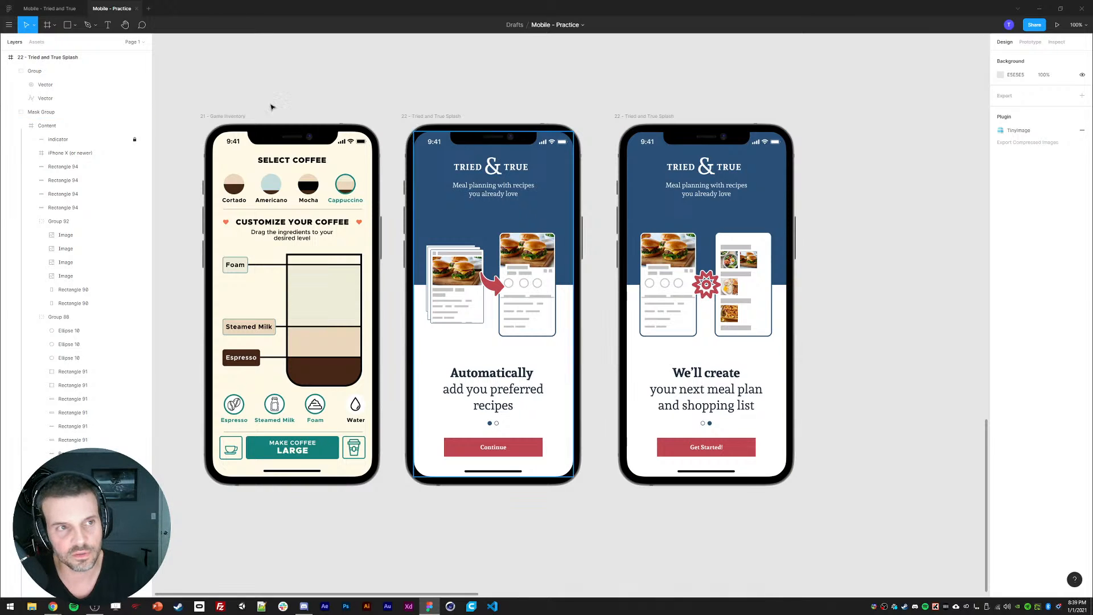
- Review the recipe, Add Recipes and weekly meal plan screens in the Mobile - Tried and True file, and return to Mobile - Practice
click(49, 8)
key(ctrl+plus)
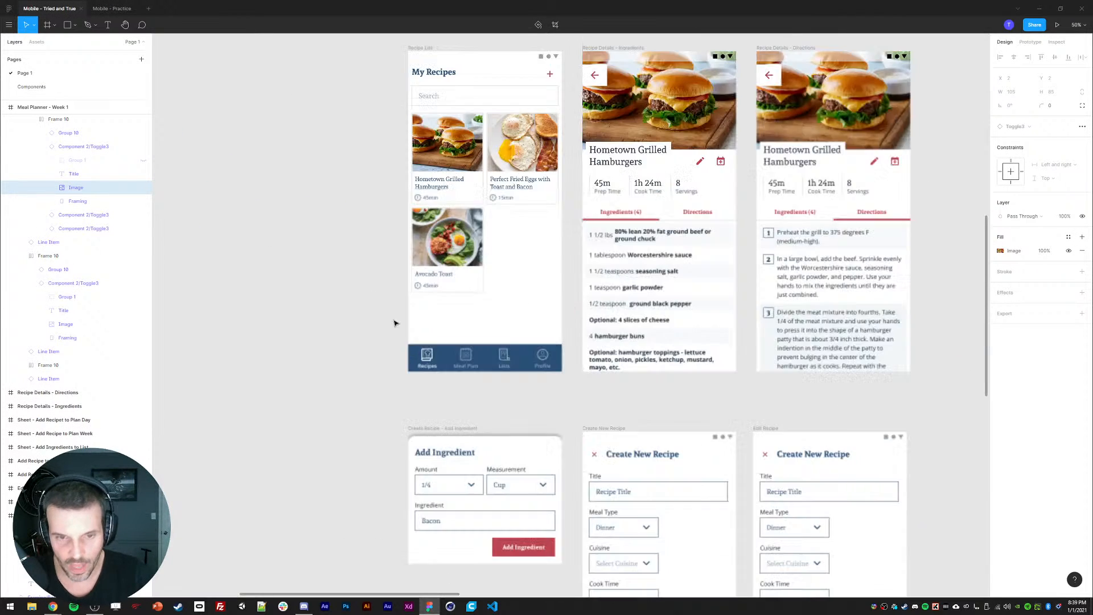
drag(330, 223, 367, 282)
drag(382, 222, 438, 232)
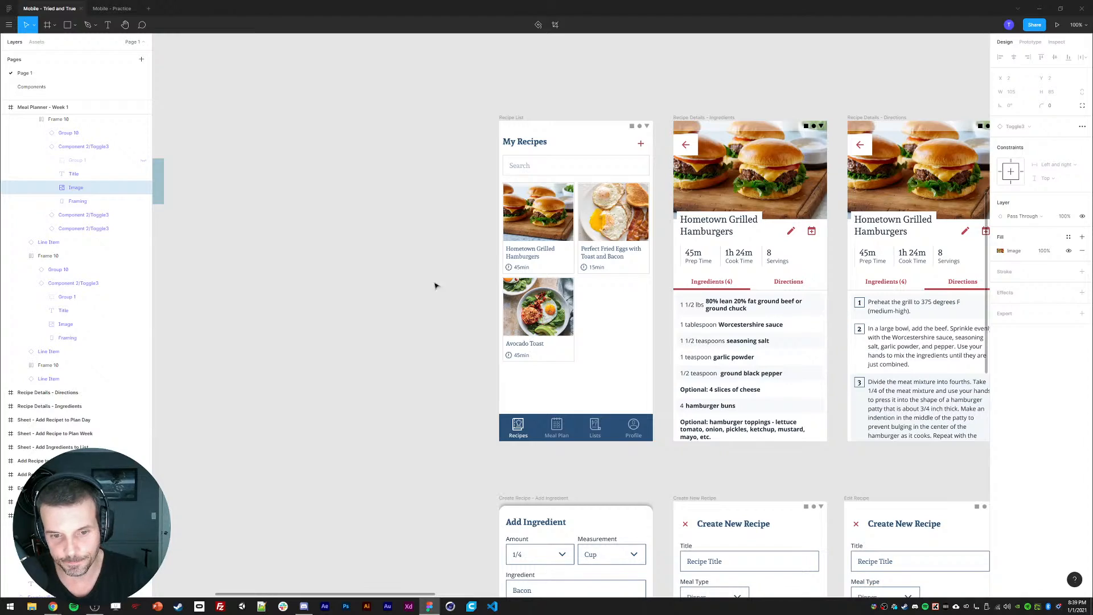
scroll(434, 283, down, 10)
scroll(434, 282, right, 3)
drag(572, 479, 564, 79)
drag(976, 131, 436, 153)
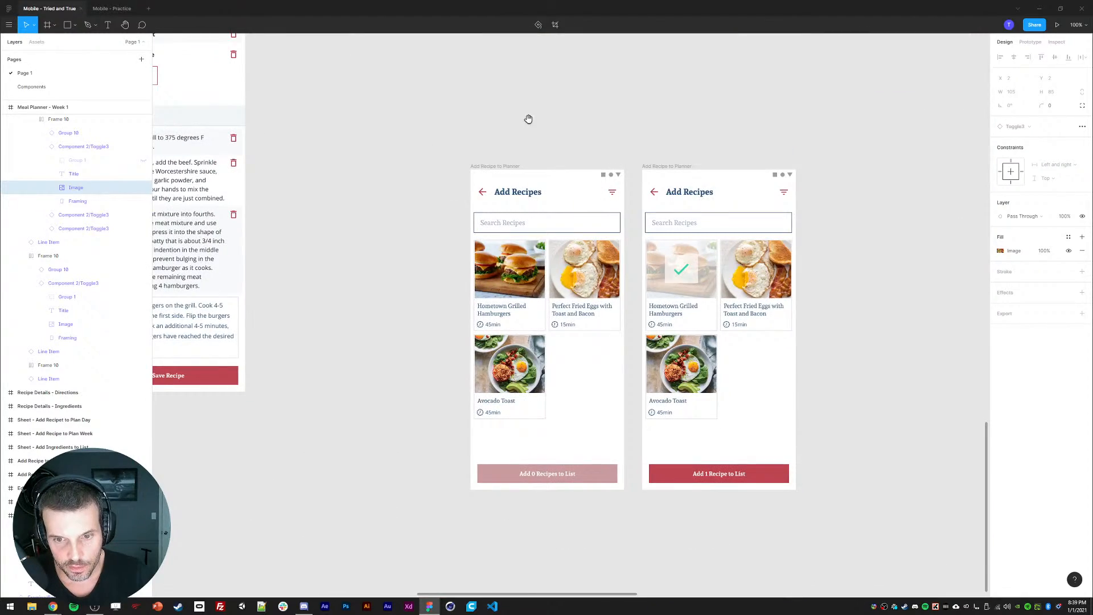
scroll(510, 127, up, 15)
scroll(412, 195, up, 5)
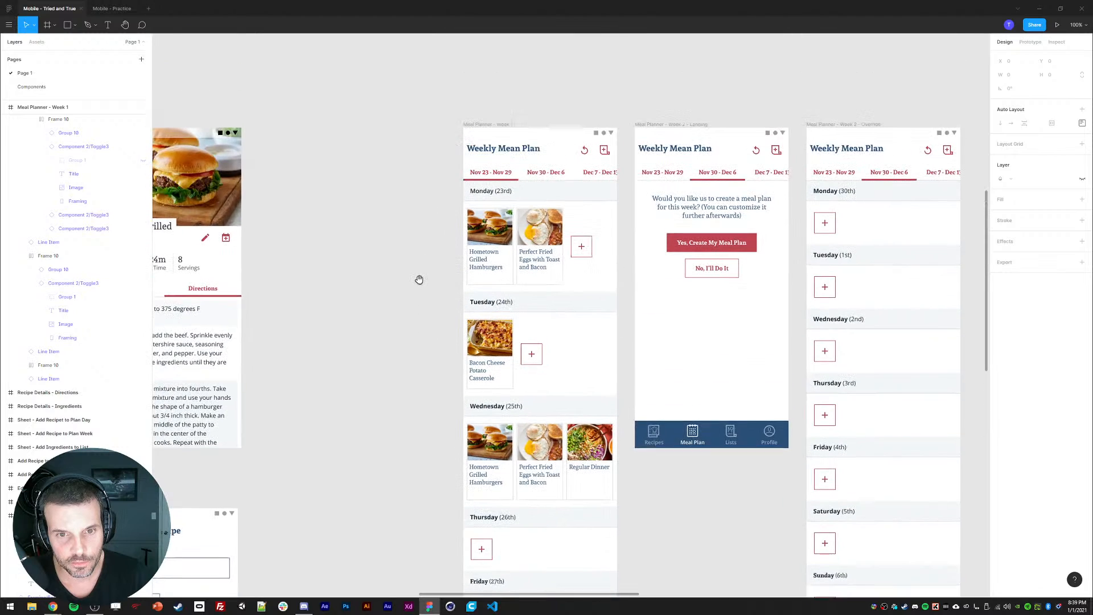
click(102, 9)
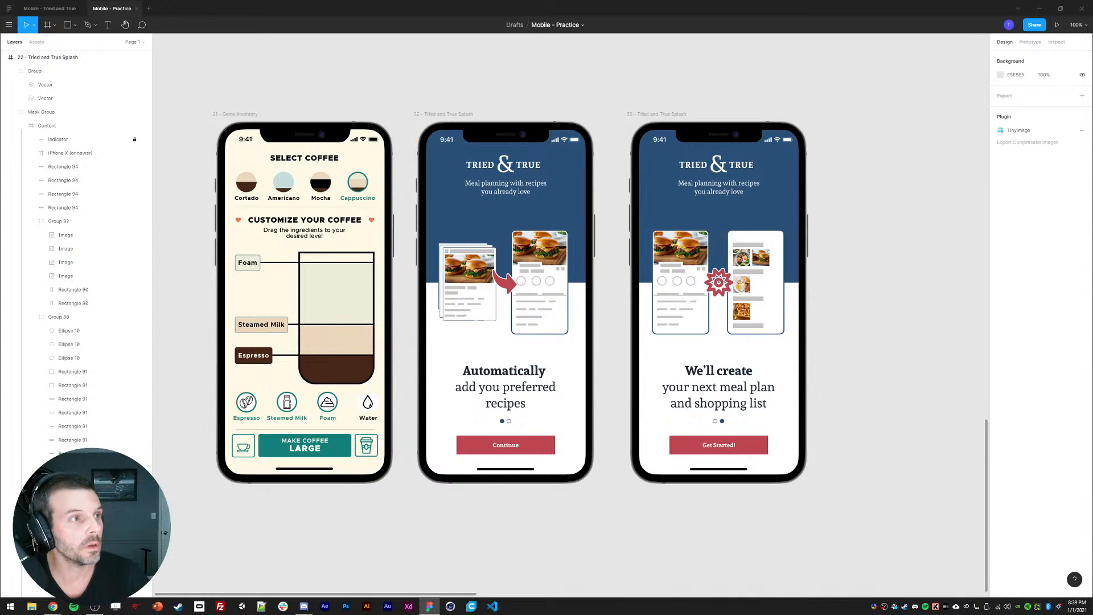
- Switch to the Daily UI Ch0llenge note in the browser, make the Tried and true Homescreen line a to-do and check it off
key(alt+Tab)
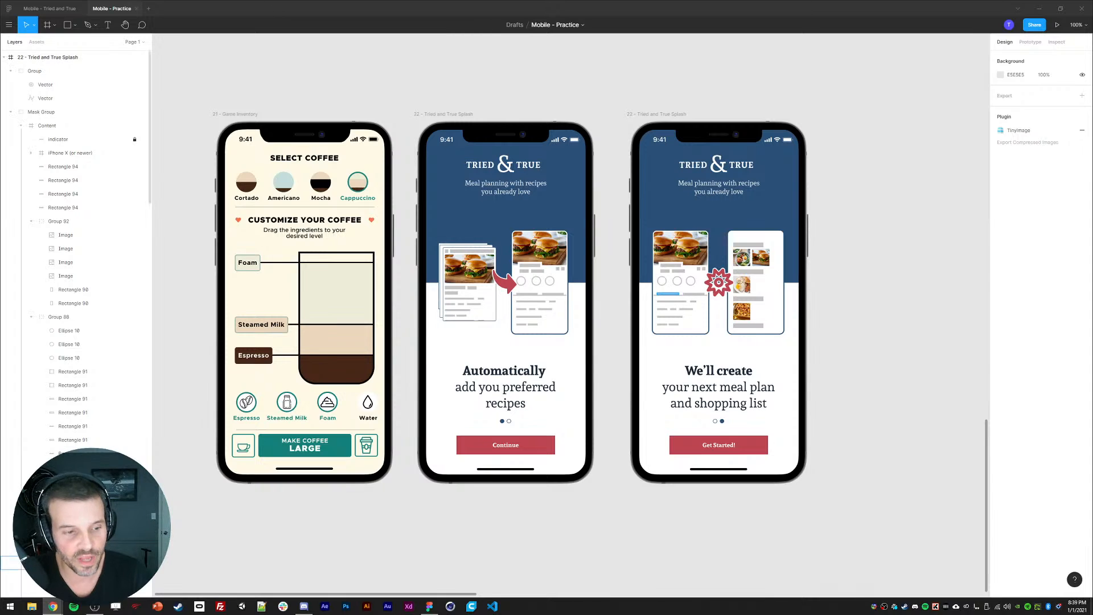
click(53, 605)
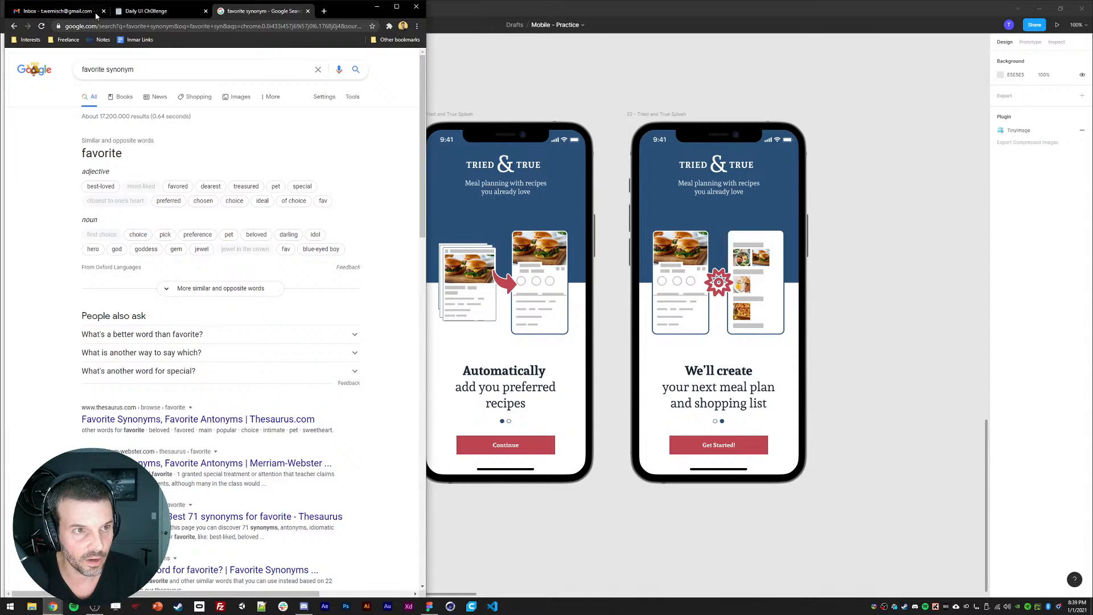
click(131, 13)
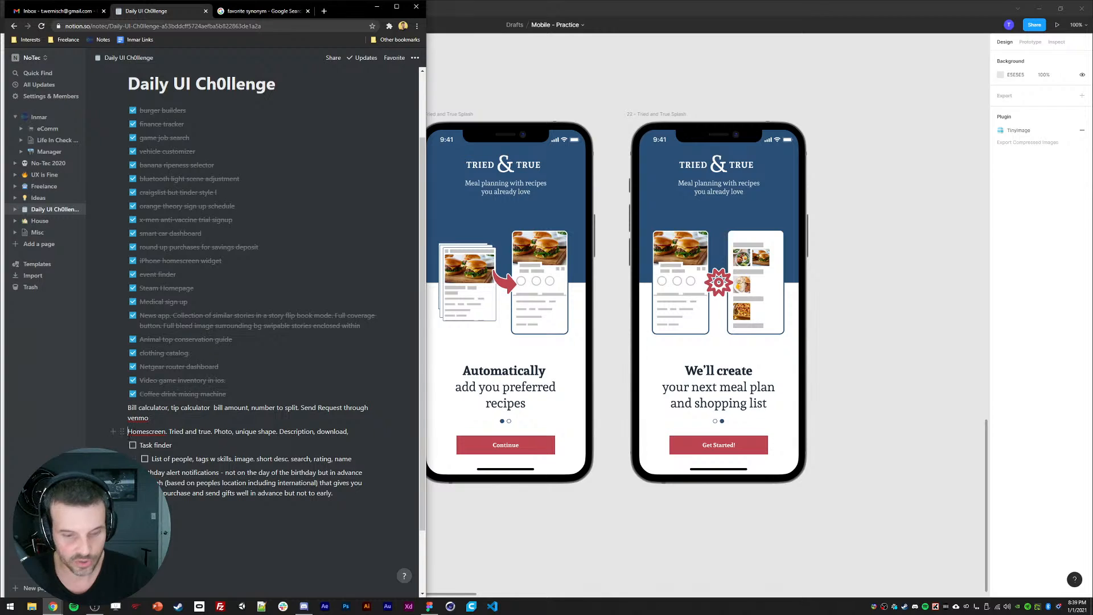
text([])
click(133, 431)
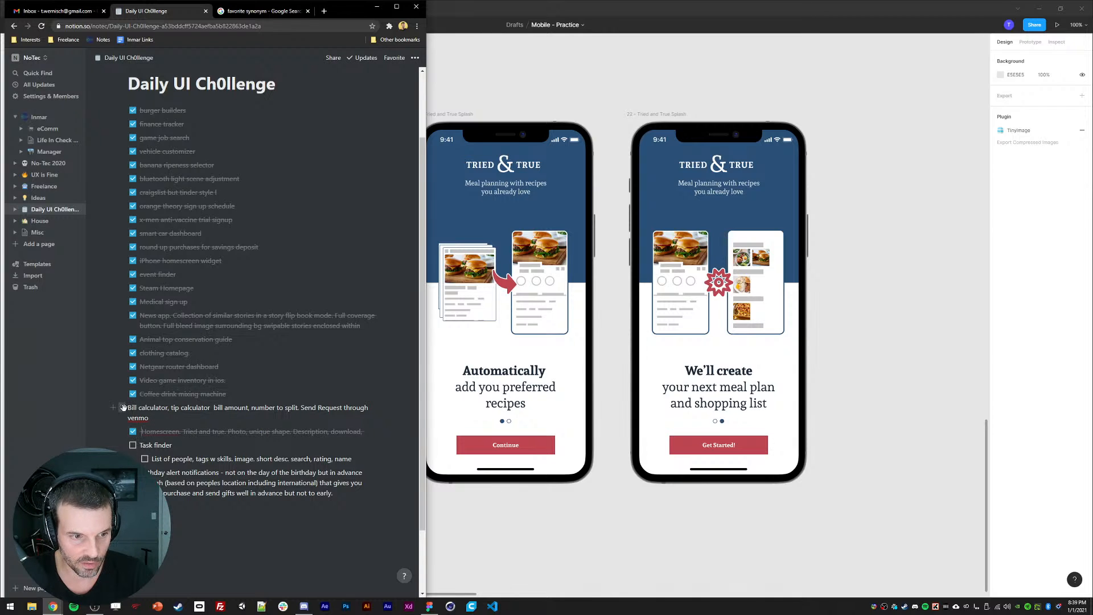
- Move the Bill calculator idea below the Homescreen item and turn it into an unchecked to-do
drag(122, 408, 129, 436)
click(128, 422)
text([])
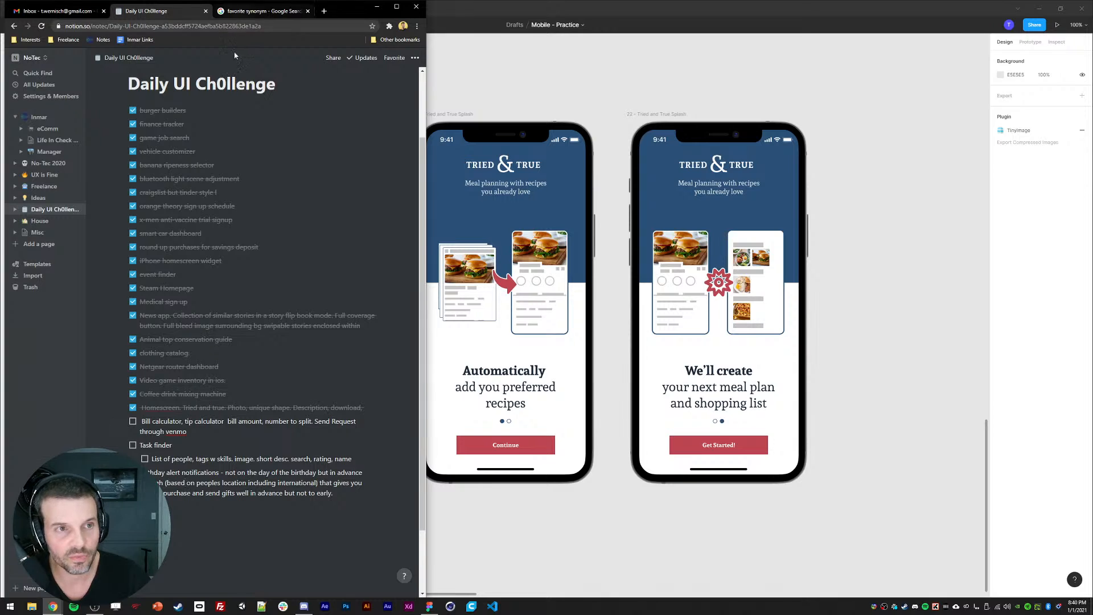
- Return to the design file and move the second splash screen so it overlaps the first, offset slightly down and right
click(664, 114)
drag(664, 116, 470, 142)
click(708, 246)
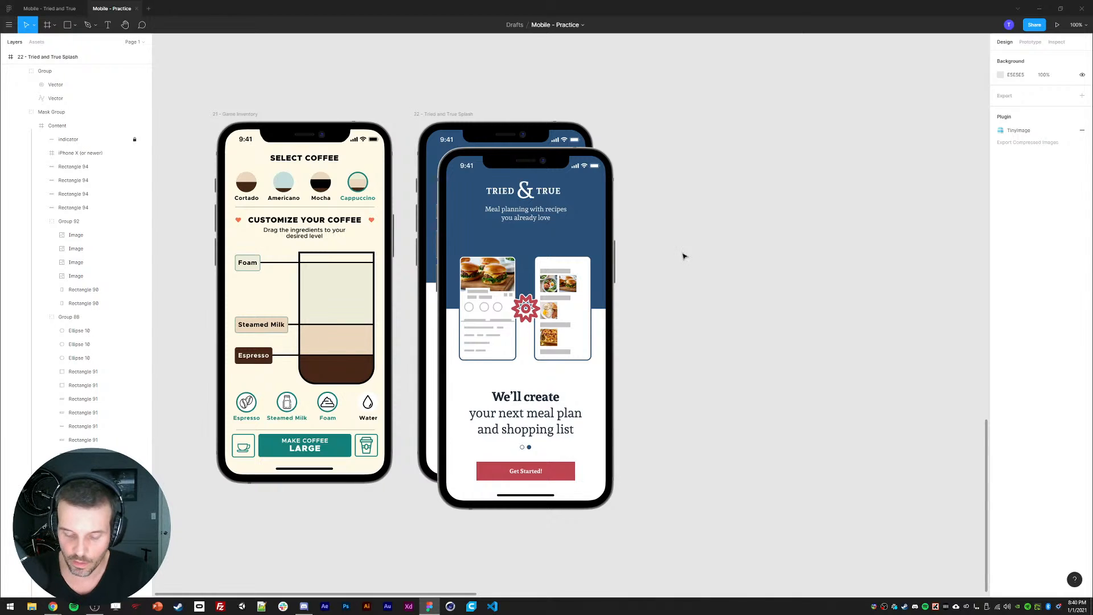
- Collapse the "22 - Tried and True Splash" and "21 - Game Inventory" frames in the layer list
key(ctrl+minus)
drag(702, 246, 619, 314)
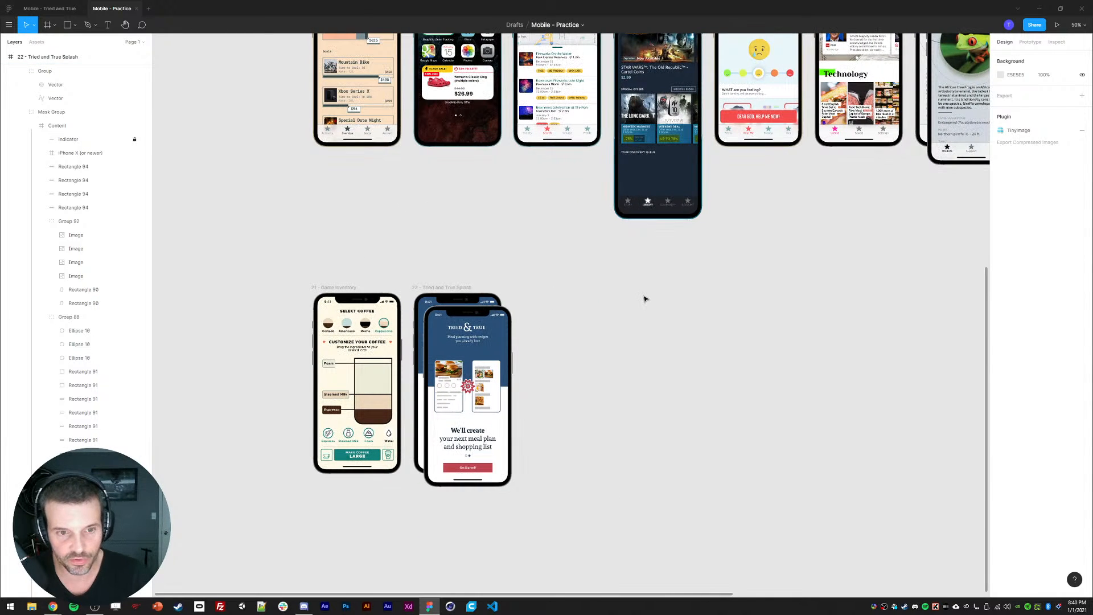
click(5, 58)
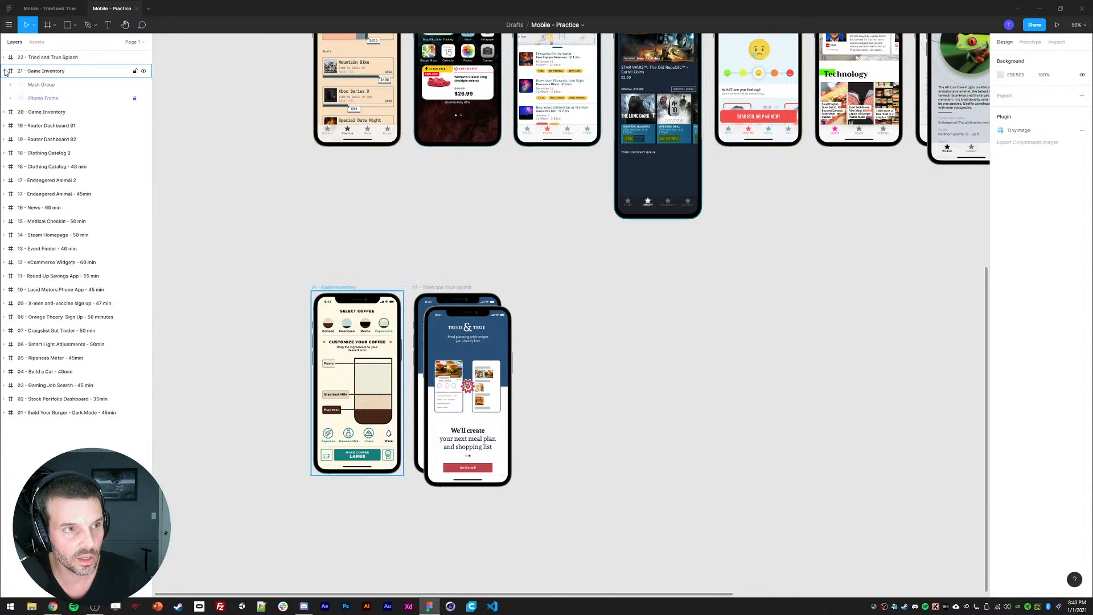
click(5, 71)
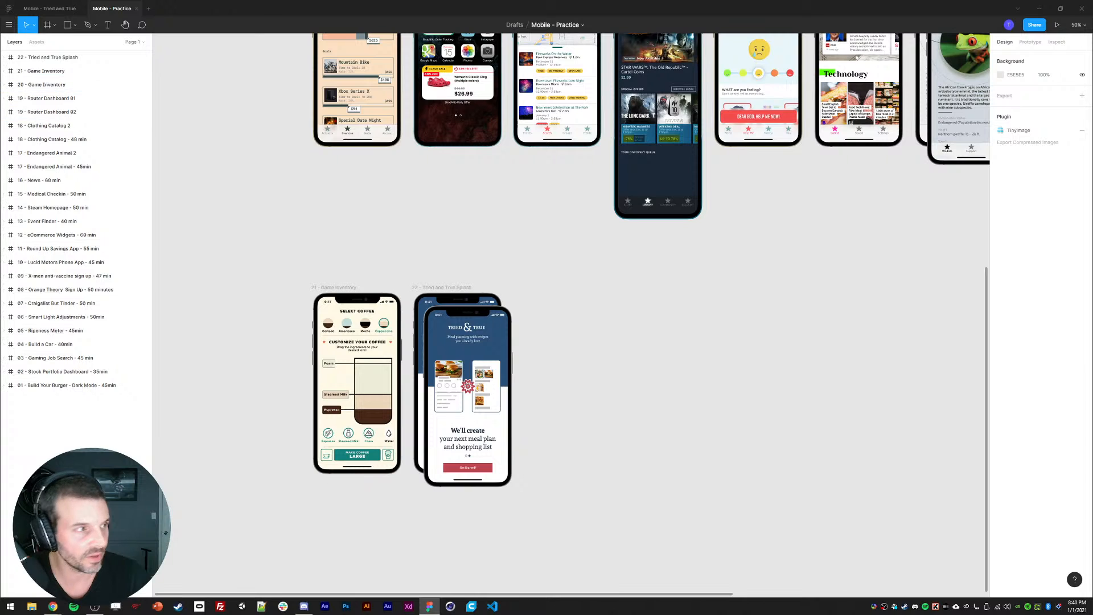
key(alt+Tab)
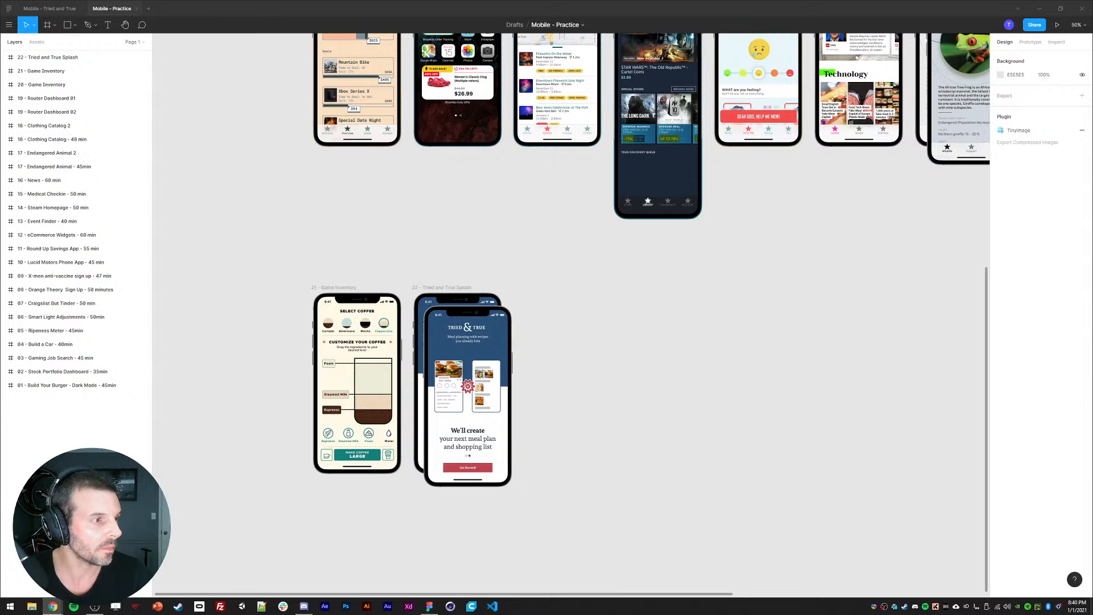